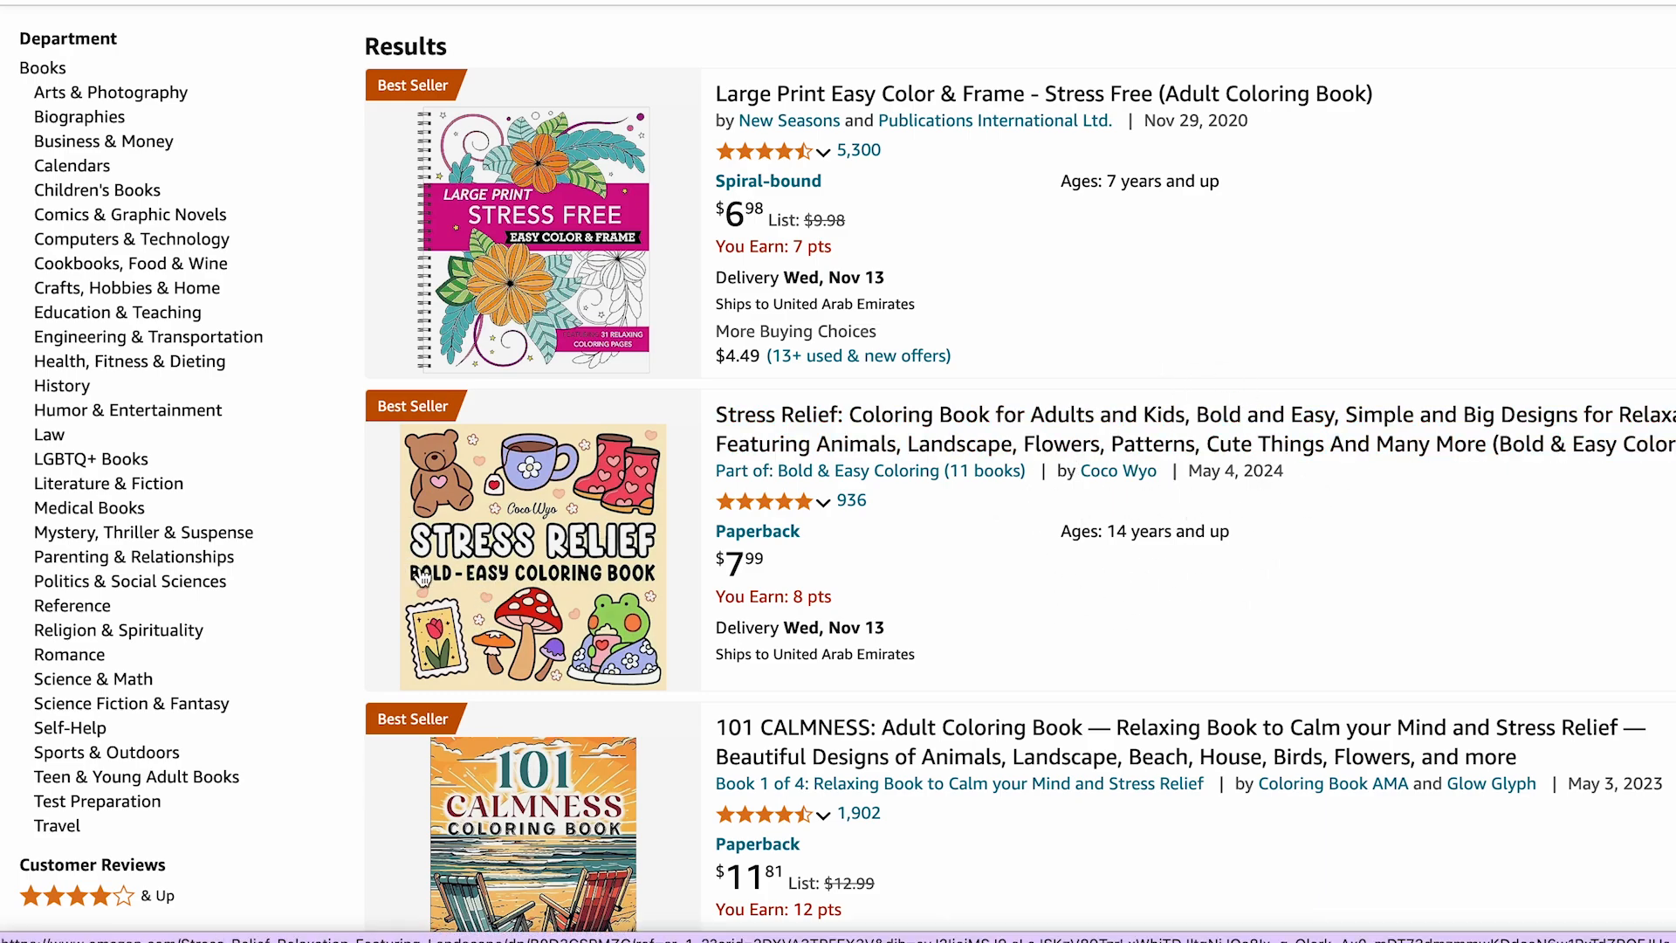
- Search Amazon Books for "coloring book bold and easy" and check how many results the keyword returns
{"action": "scroll", "coordinate": [687, 608], "scroll_direction": "up", "scroll_amount": 1}
{"action": "scroll", "coordinate": [687, 608], "scroll_direction": "up", "scroll_amount": 3}
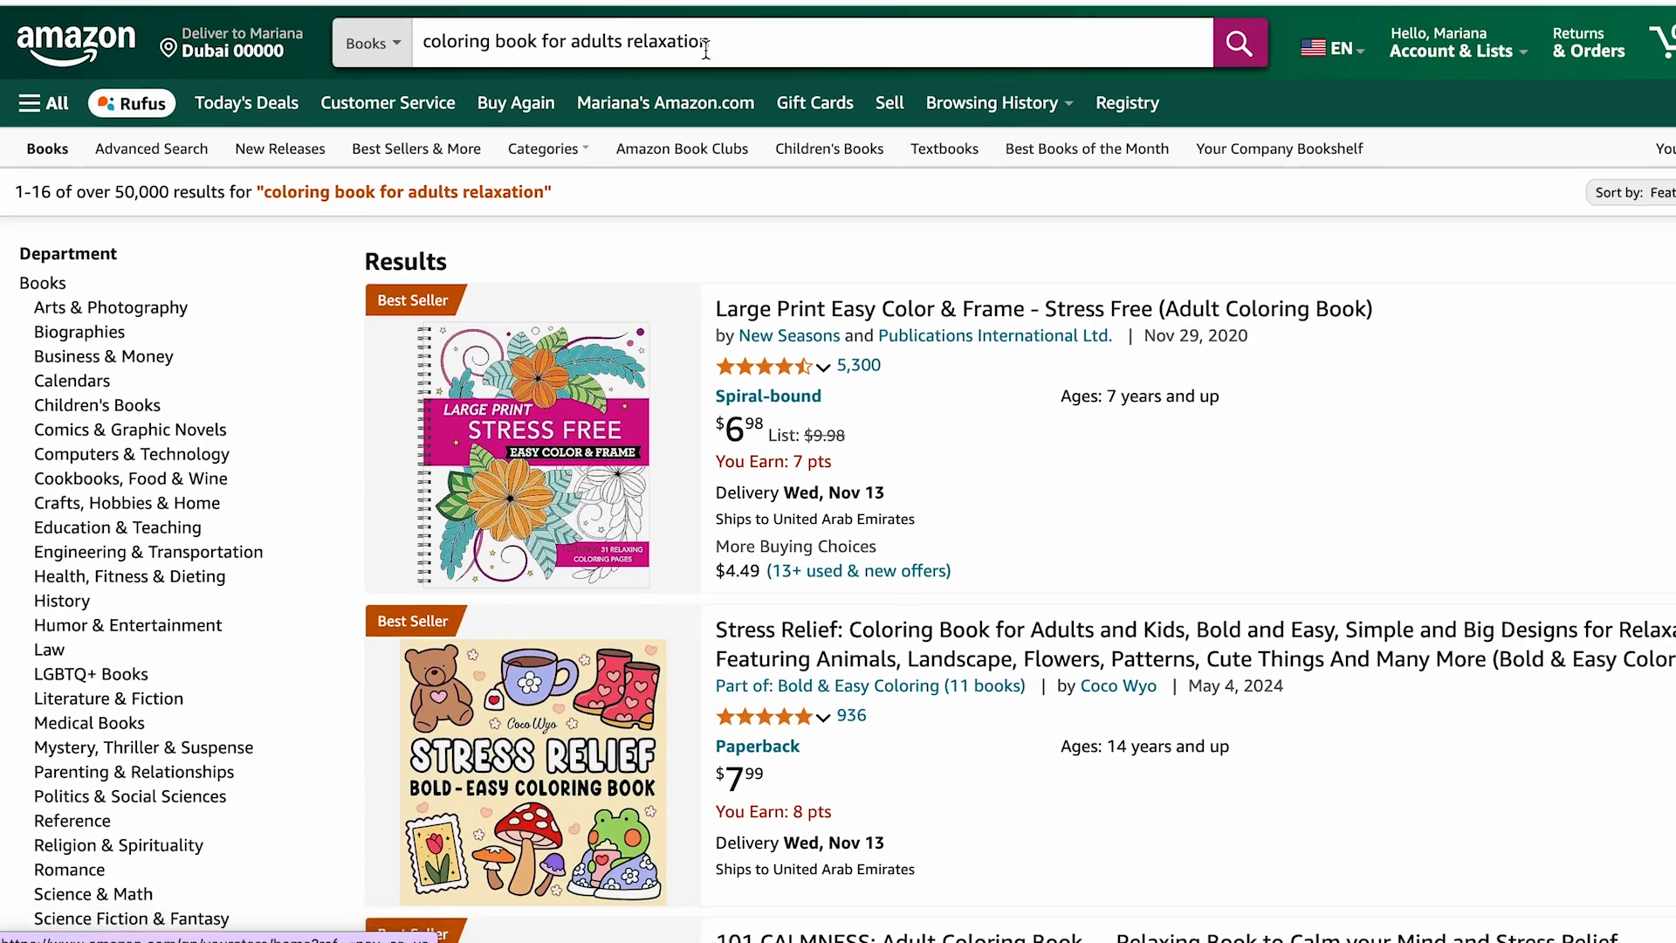
{"action": "left_click_drag", "start_coordinate": [712, 41], "coordinate": [541, 41]}
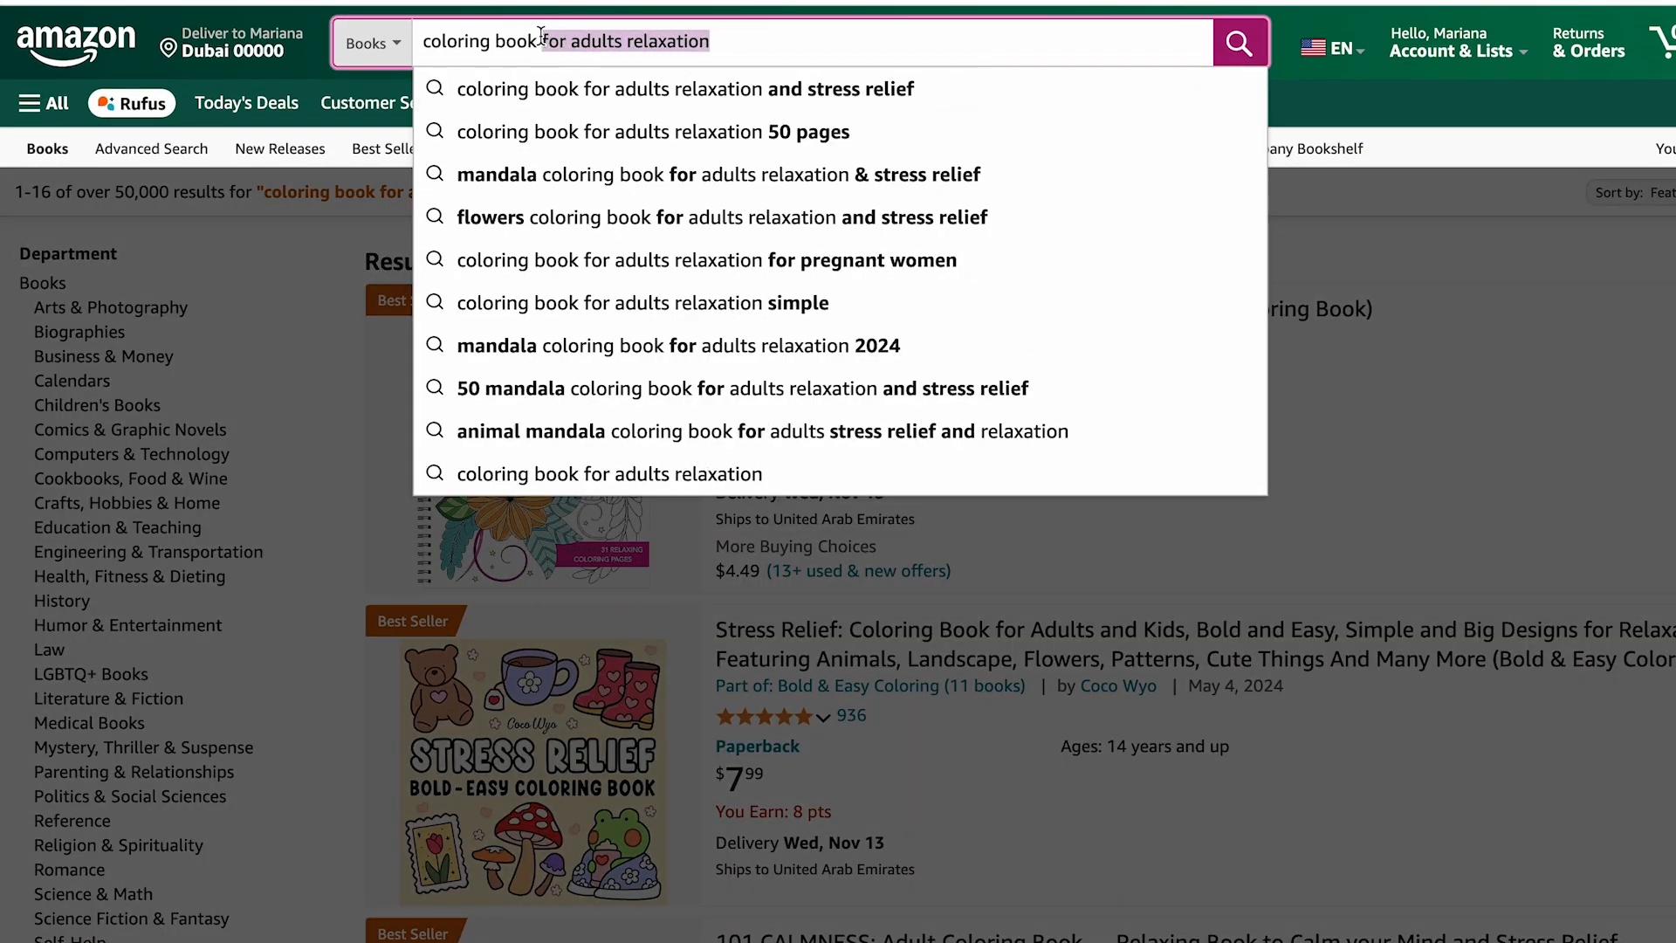
{"action": "key", "text": "BackSpace"}
{"action": "type", "text": "bold"}
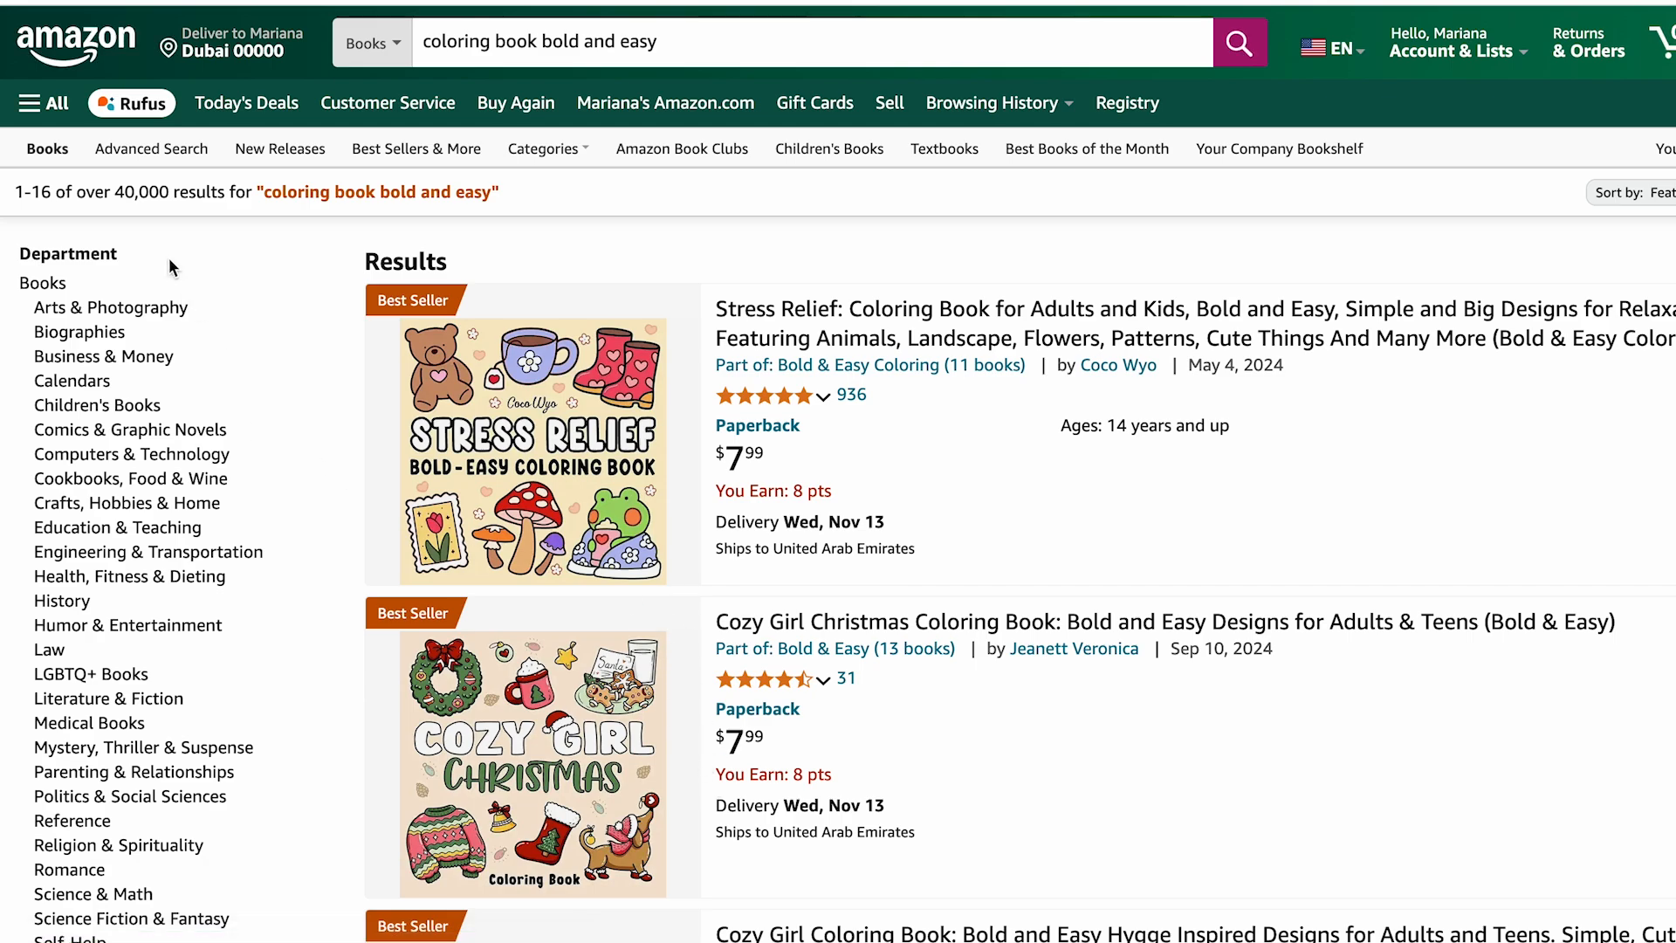
{"action": "left_click_drag", "start_coordinate": [169, 191], "coordinate": [126, 191]}
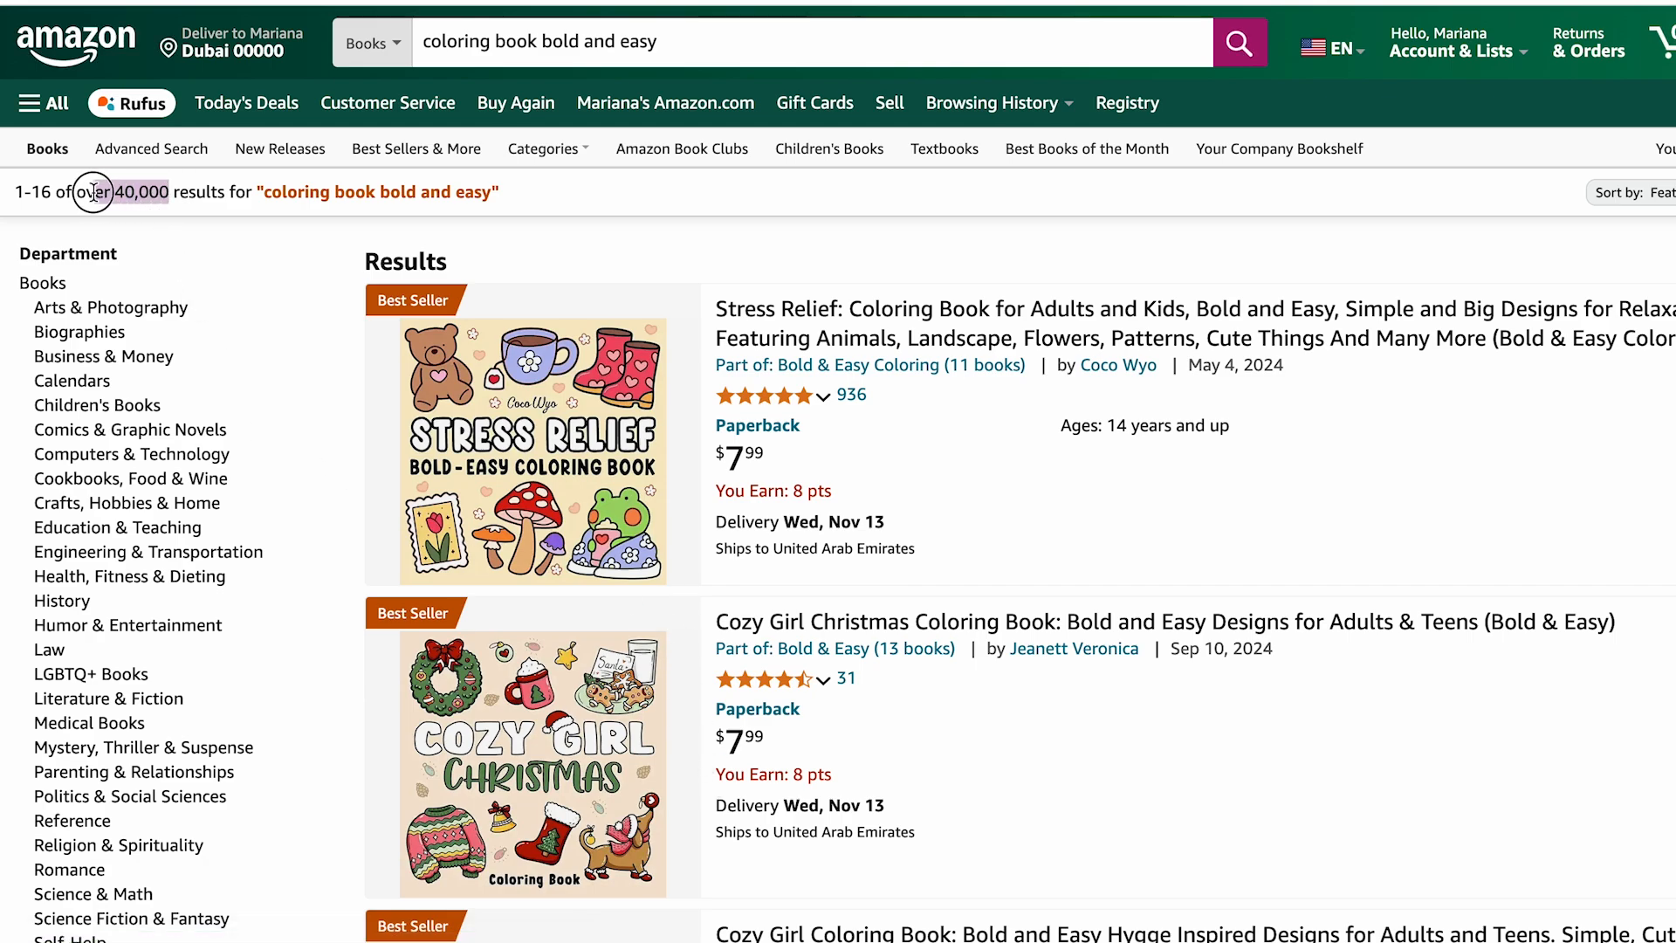
{"action": "left_click", "coordinate": [262, 323]}
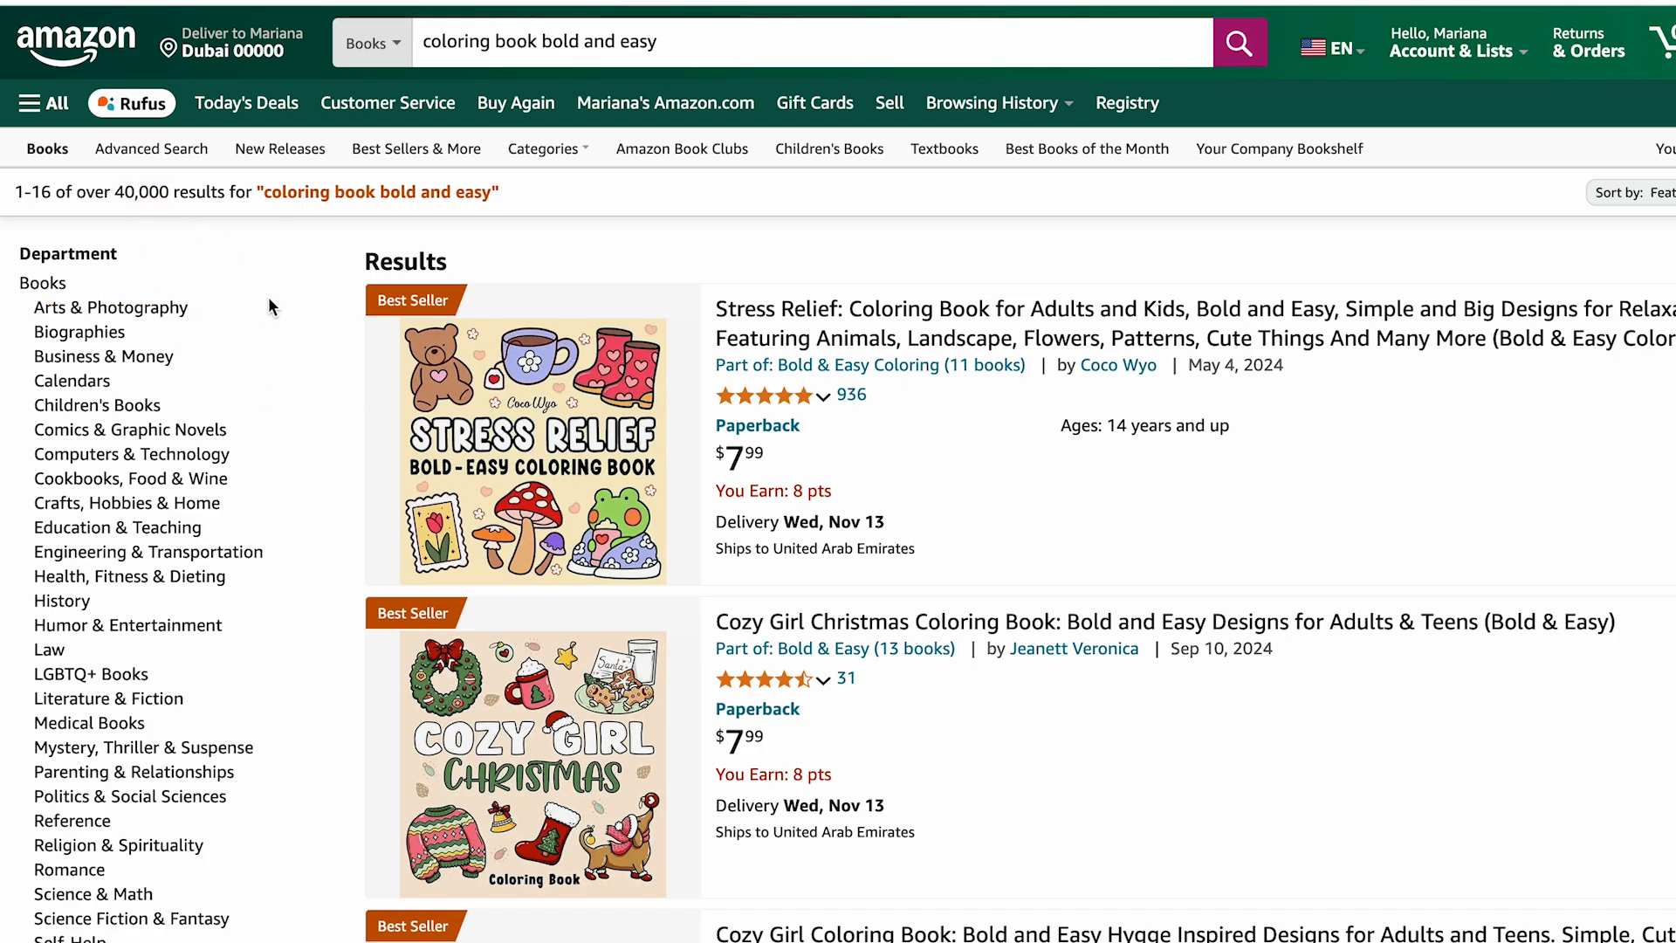
- Narrow the search to the suggested keyword "cozy winter bold and easy coloring book" and check its number of results
{"action": "left_click", "coordinate": [666, 43]}
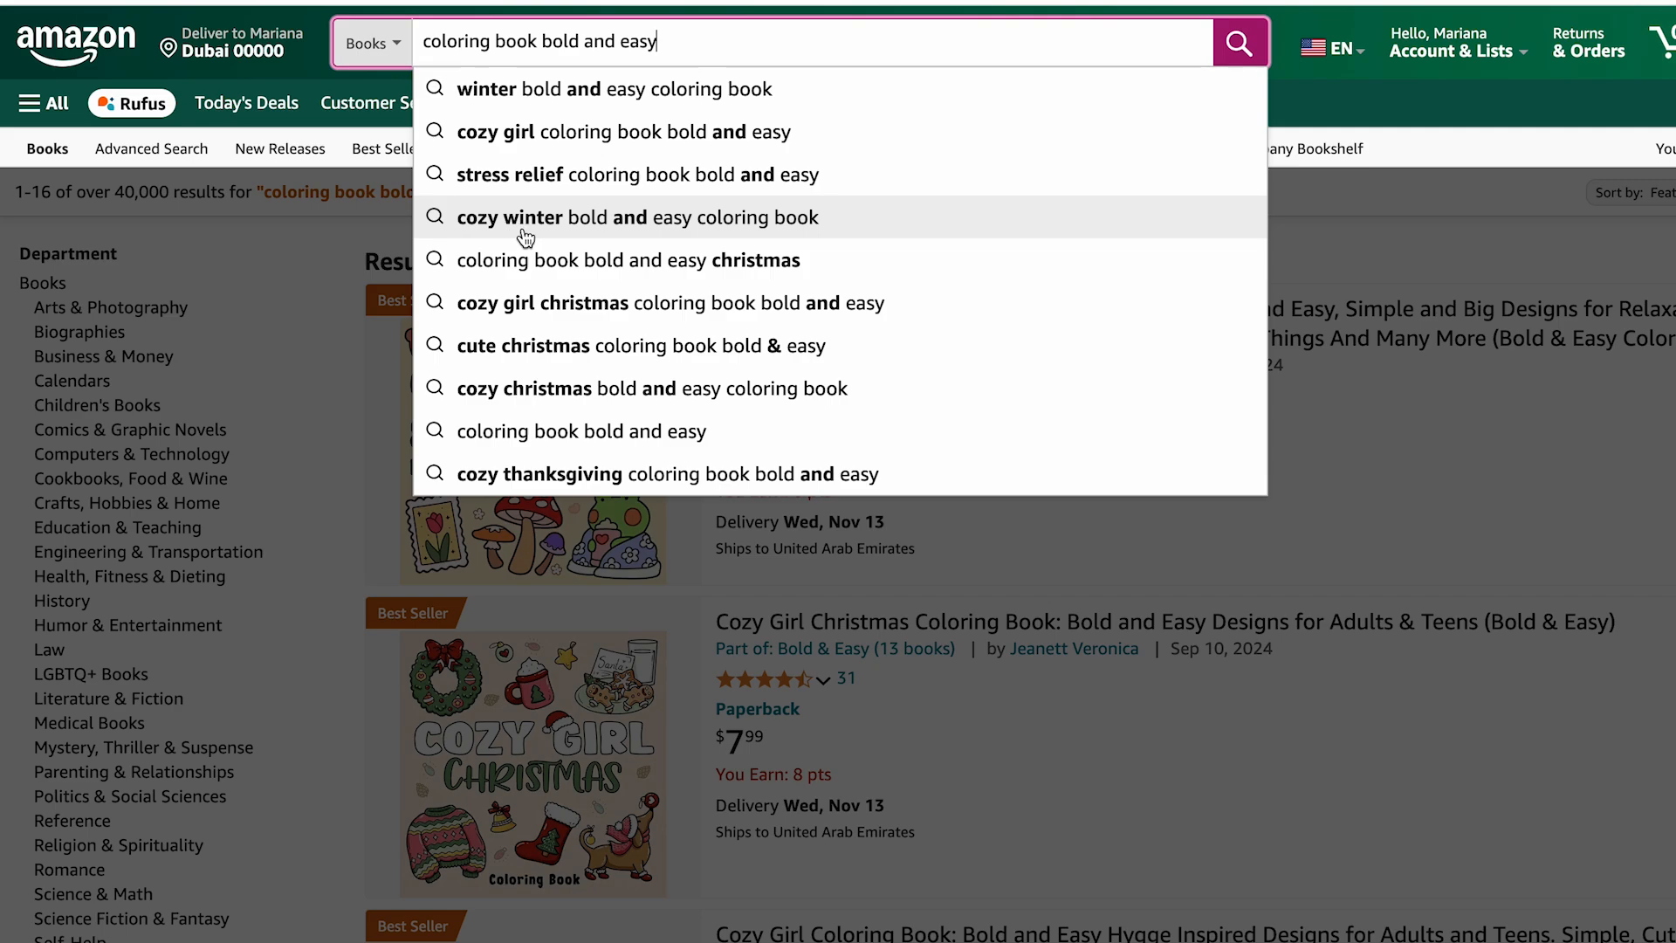
{"action": "left_click", "coordinate": [756, 220]}
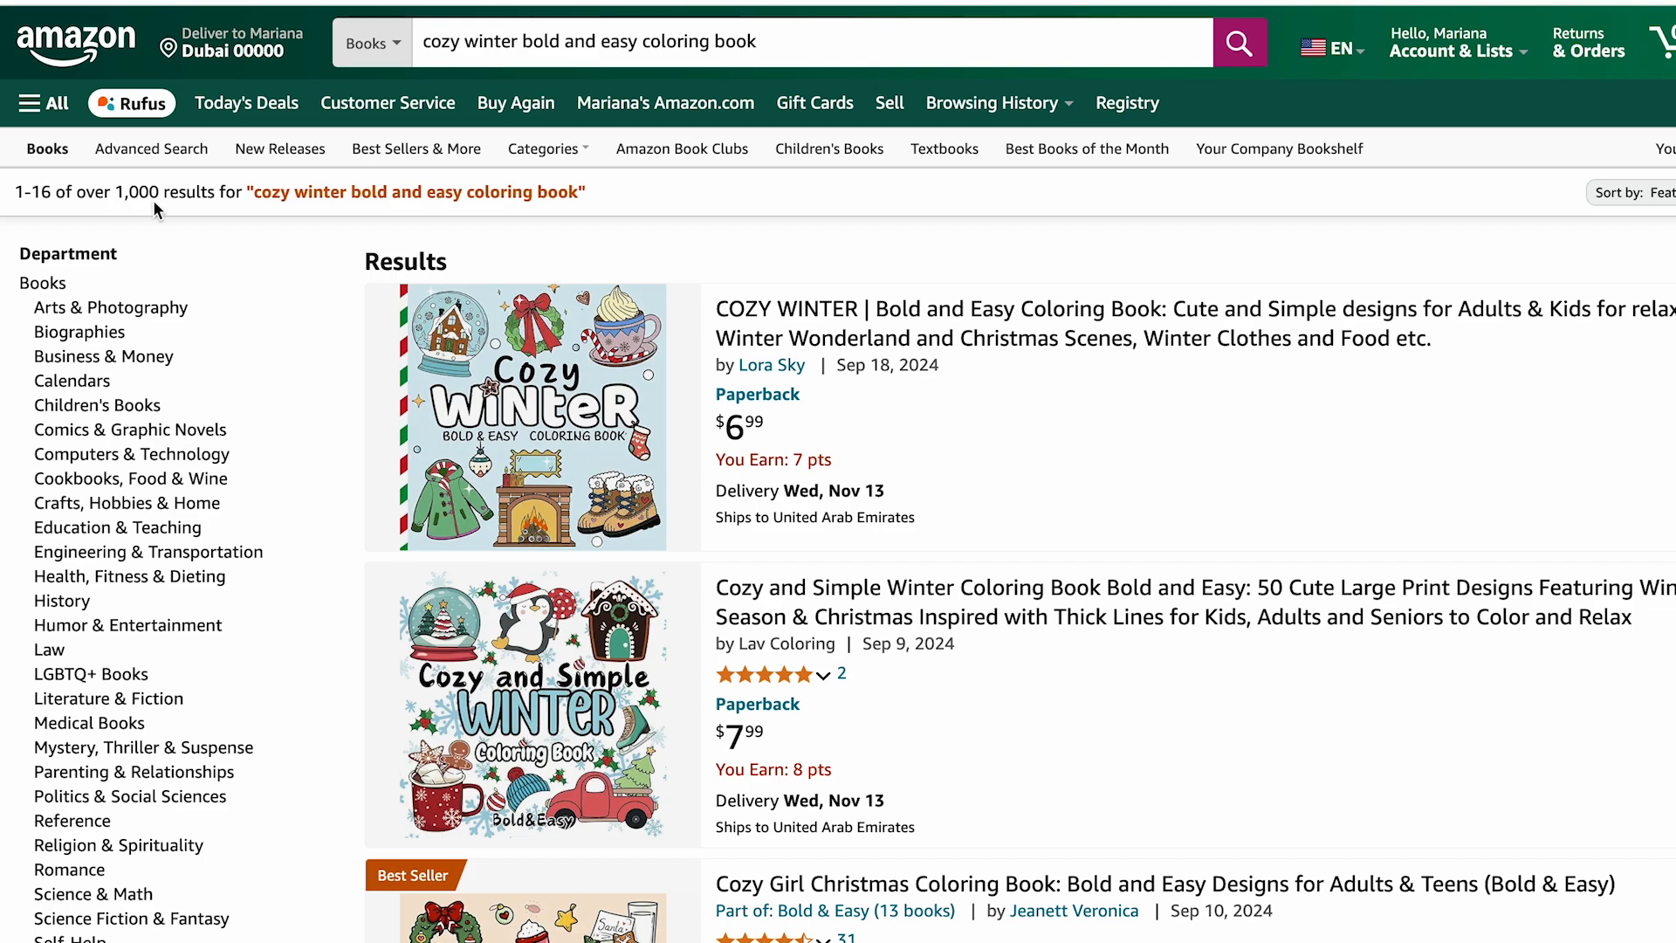
{"action": "left_click_drag", "start_coordinate": [158, 194], "coordinate": [122, 194]}
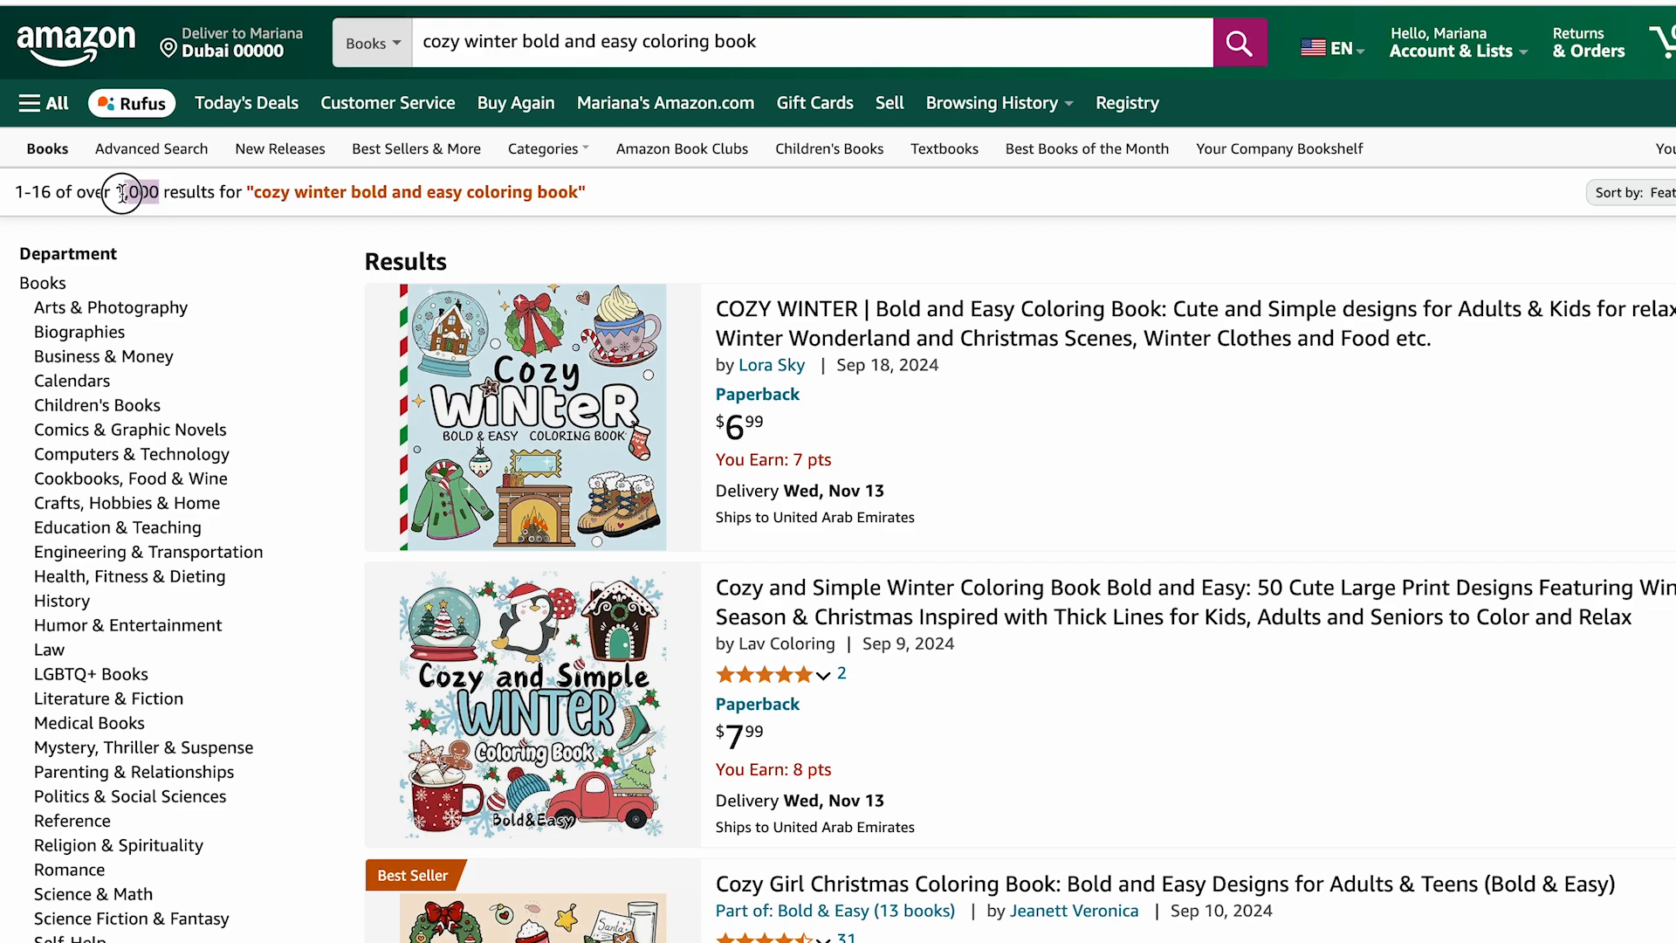
{"action": "left_click", "coordinate": [317, 302]}
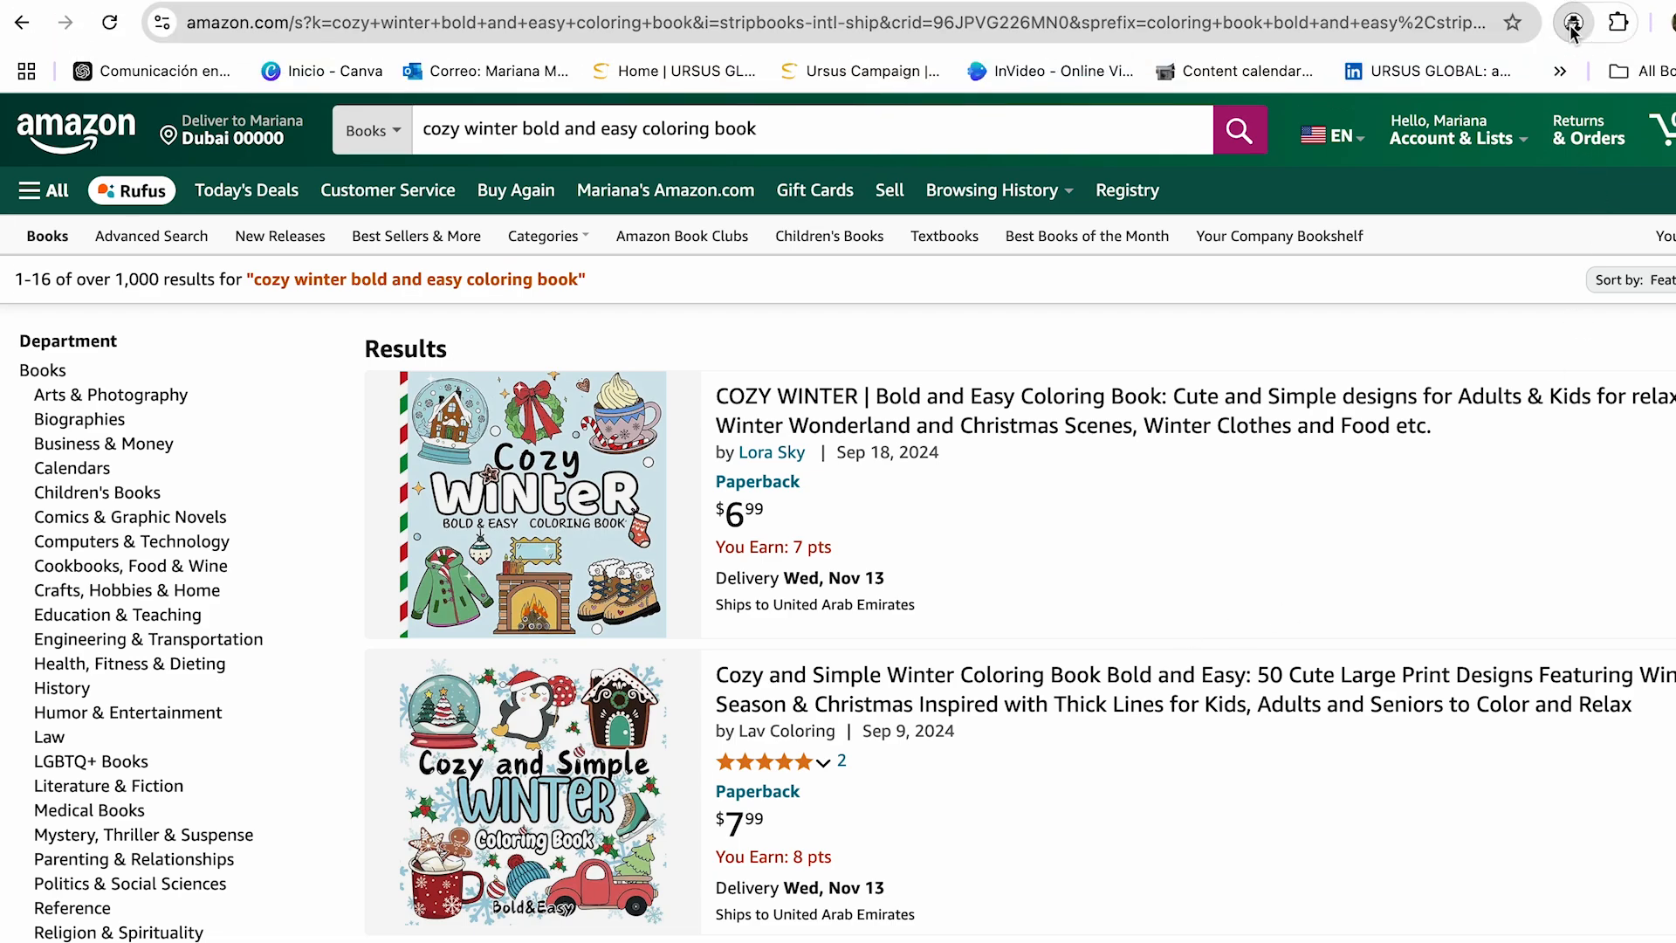
- Analyze the cozy winter keyword with KDSPY, checking average monthly revenue and the popularity, potential and competition ratings
{"action": "left_click", "coordinate": [1573, 26]}
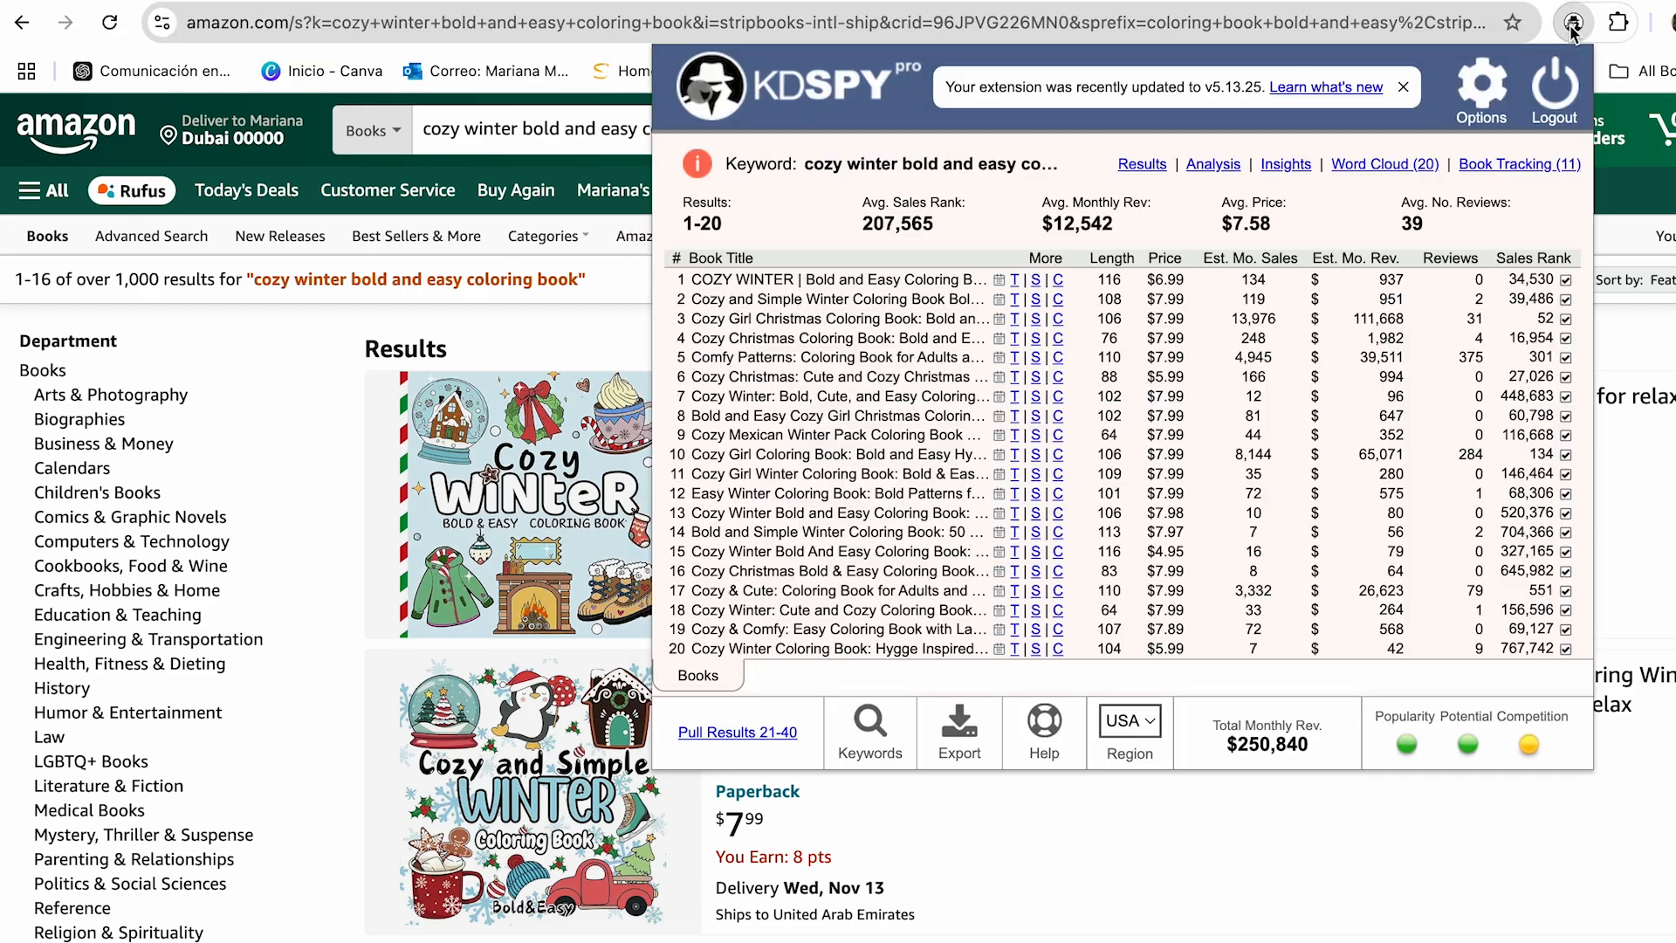
{"action": "left_click_drag", "start_coordinate": [1037, 218], "coordinate": [1115, 234]}
{"action": "left_click", "coordinate": [1115, 234]}
{"action": "mouse_move", "coordinate": [1407, 747]}
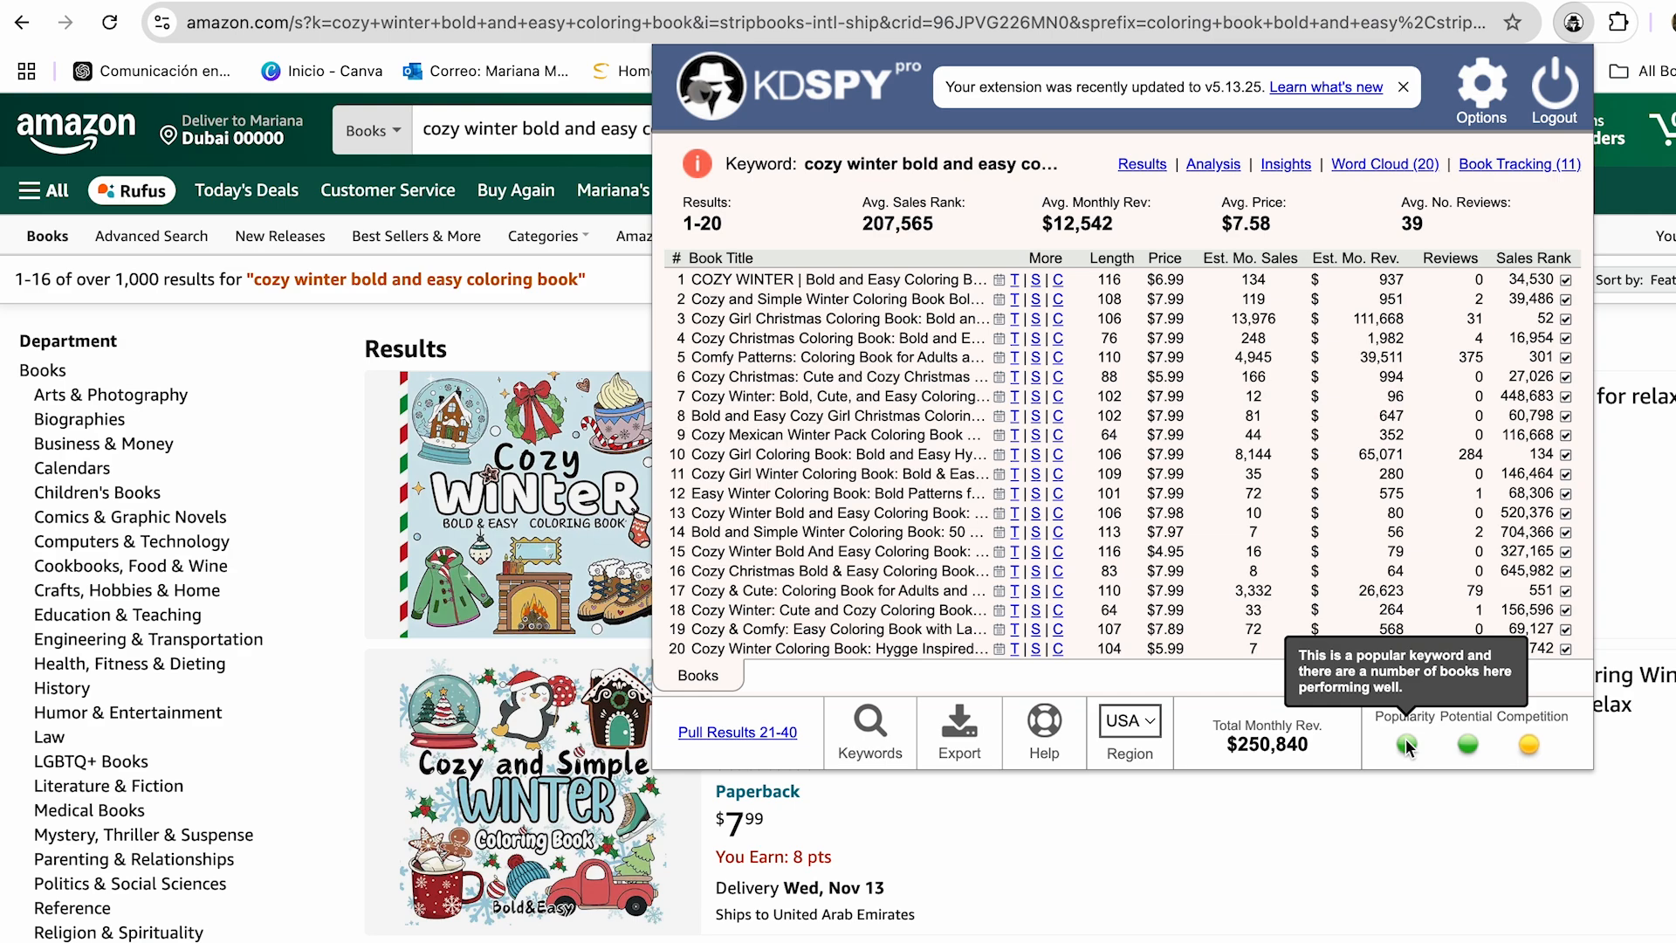
{"action": "mouse_move", "coordinate": [1466, 750]}
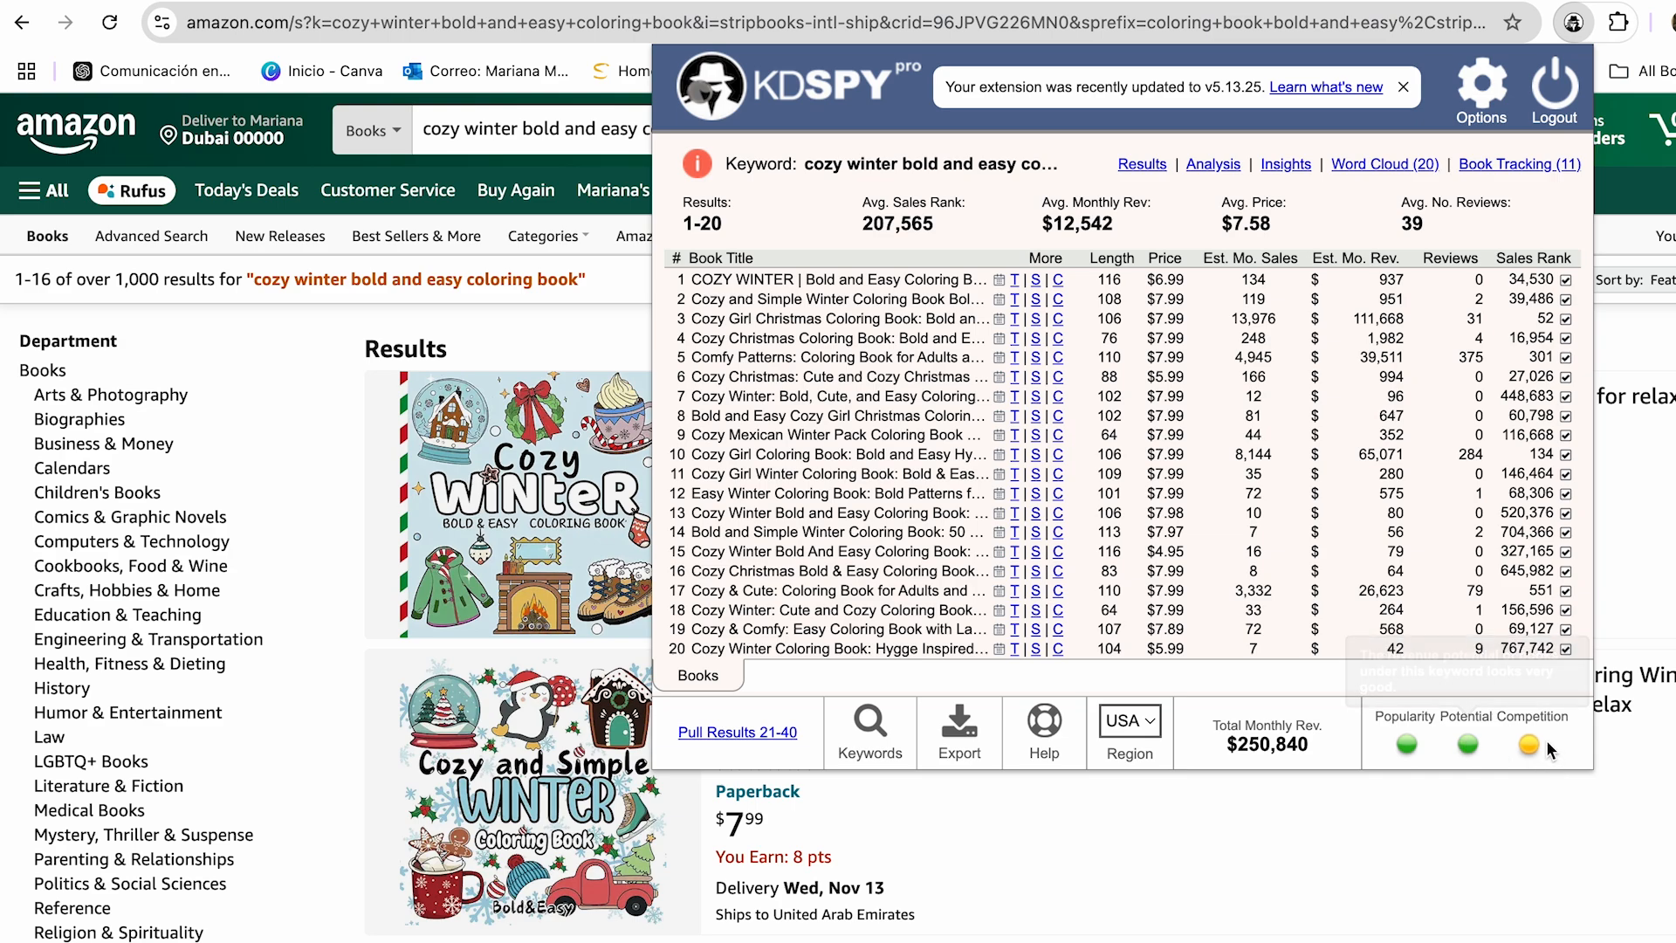
{"action": "mouse_move", "coordinate": [1573, 731]}
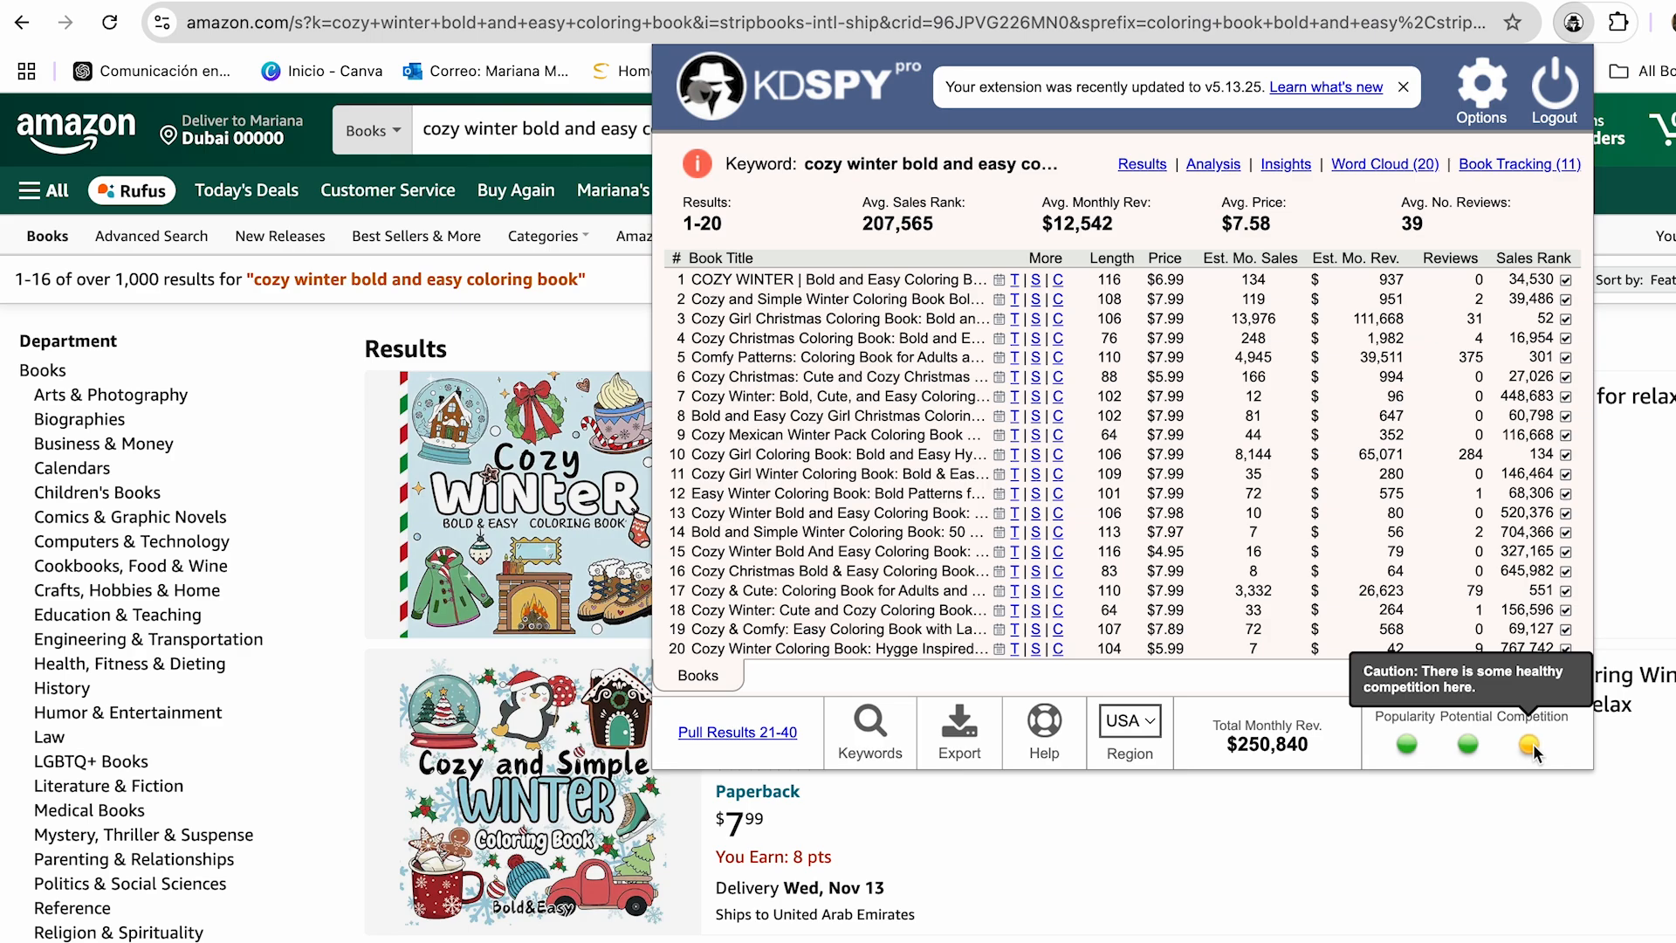
- Open the product page of the best seller "Cozy Girl Christmas Coloring Book" from the search results
{"action": "scroll", "coordinate": [1092, 564], "scroll_direction": "down", "scroll_amount": 1}
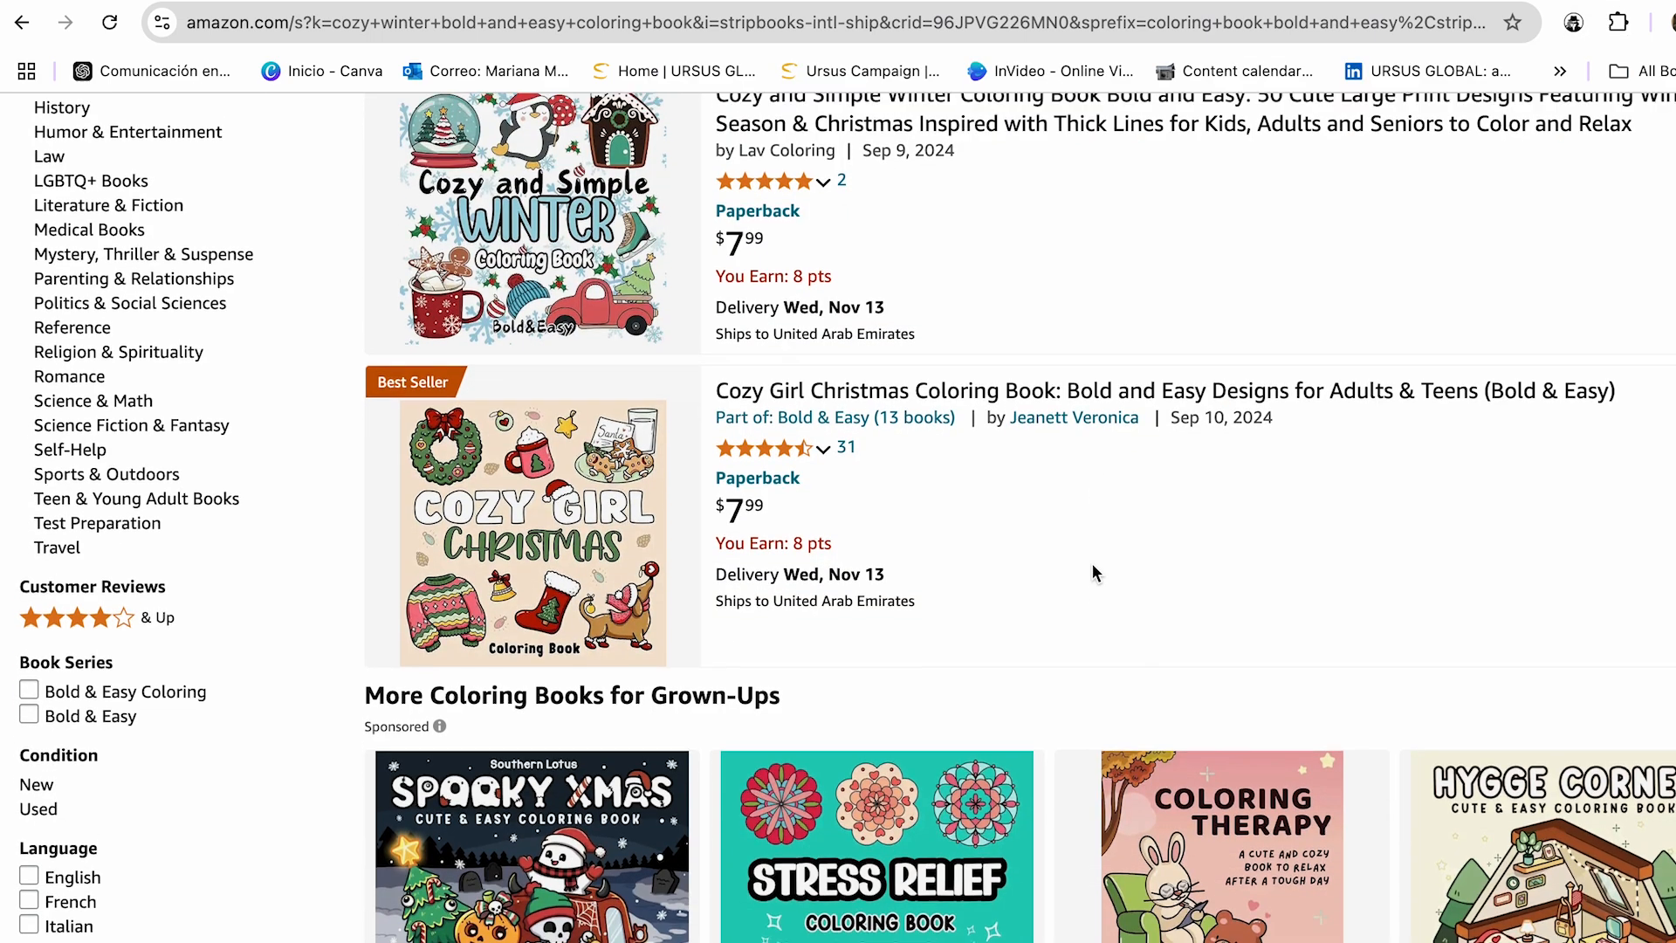
{"action": "scroll", "coordinate": [1093, 564], "scroll_direction": "up", "scroll_amount": 6}
{"action": "scroll", "coordinate": [1092, 563], "scroll_direction": "down", "scroll_amount": 8}
{"action": "scroll", "coordinate": [1093, 564], "scroll_direction": "up", "scroll_amount": 3}
{"action": "scroll", "coordinate": [1093, 572], "scroll_direction": "up", "scroll_amount": 2}
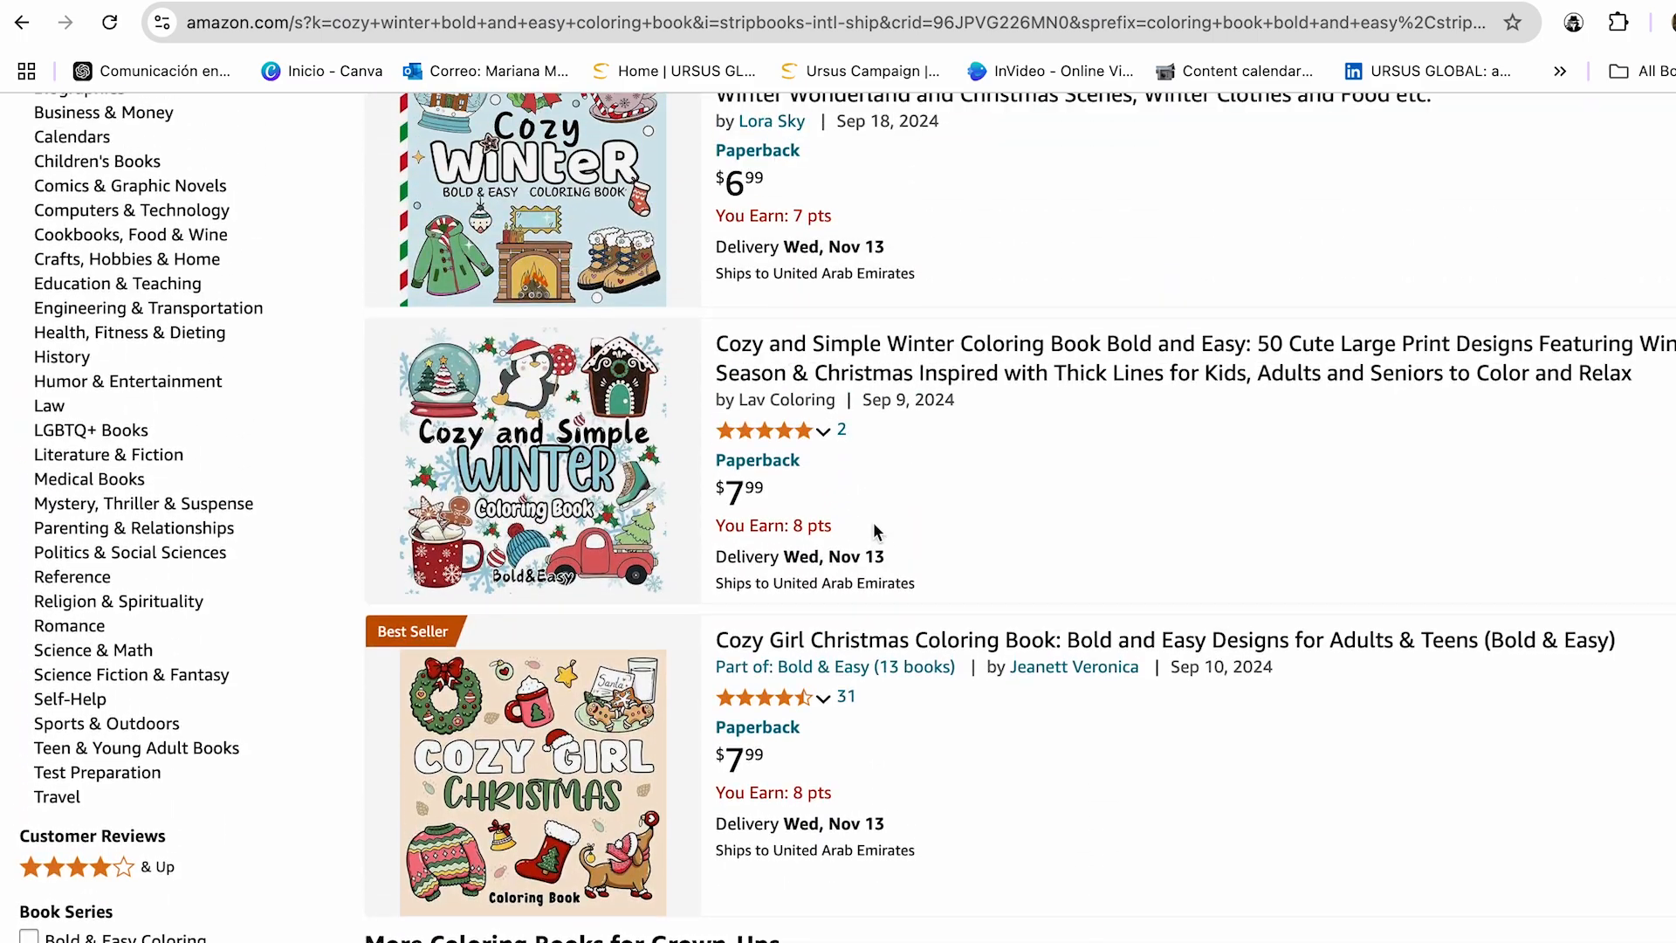
{"action": "left_click", "coordinate": [913, 650]}
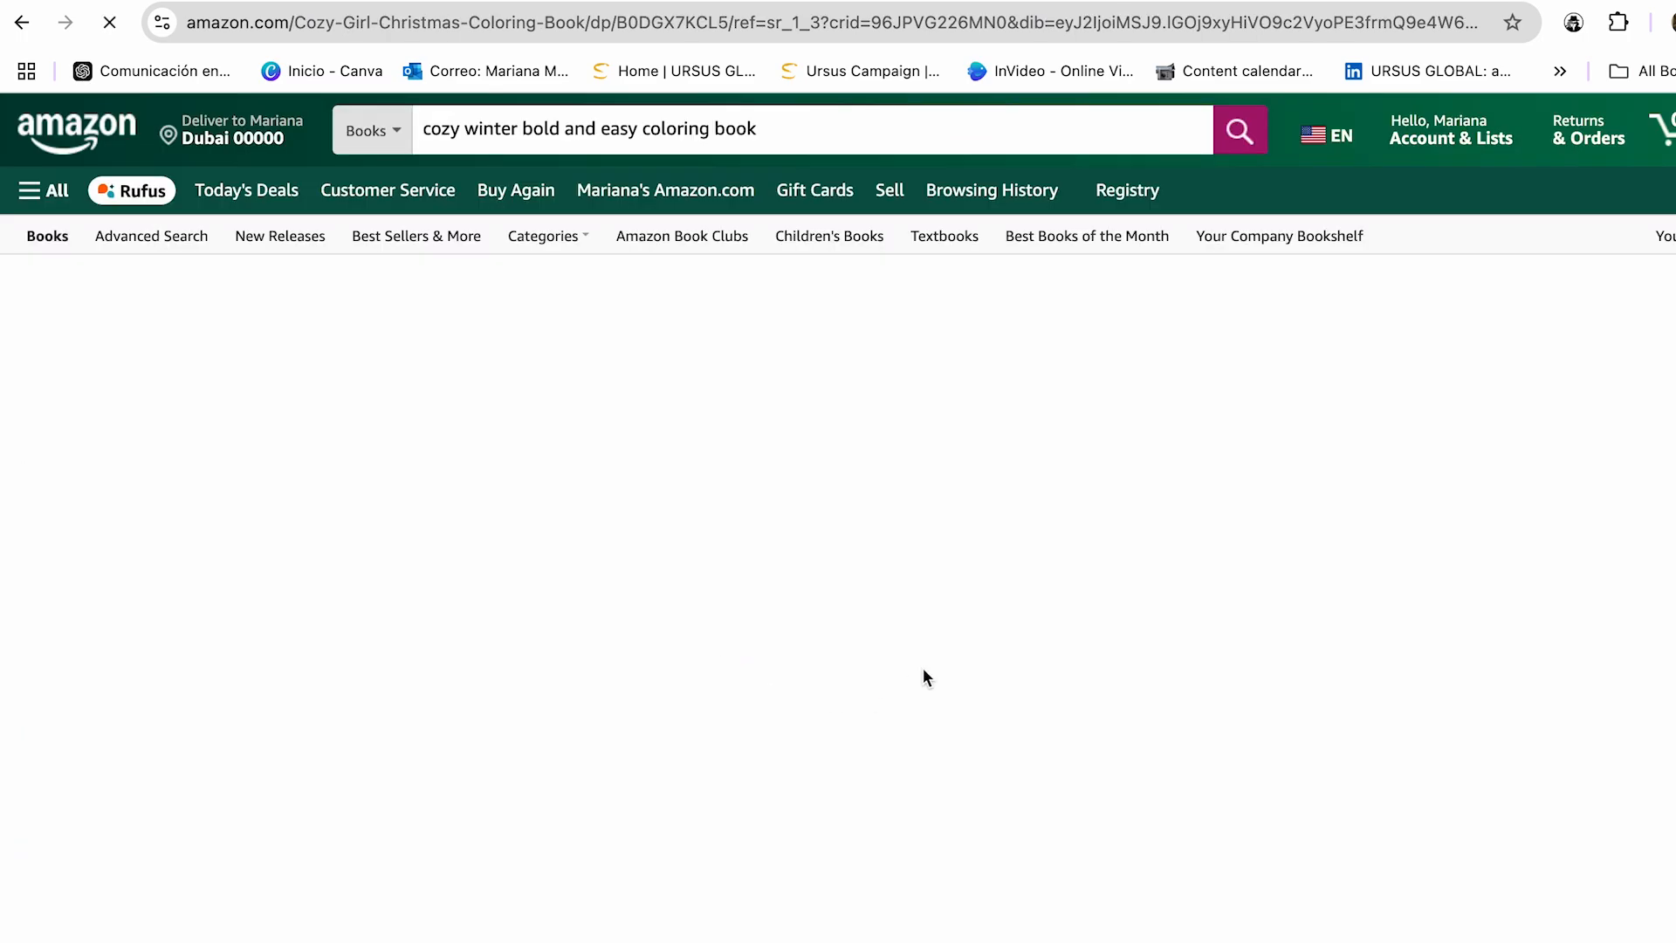
{"action": "scroll", "coordinate": [821, 567], "scroll_direction": "down", "scroll_amount": 1}
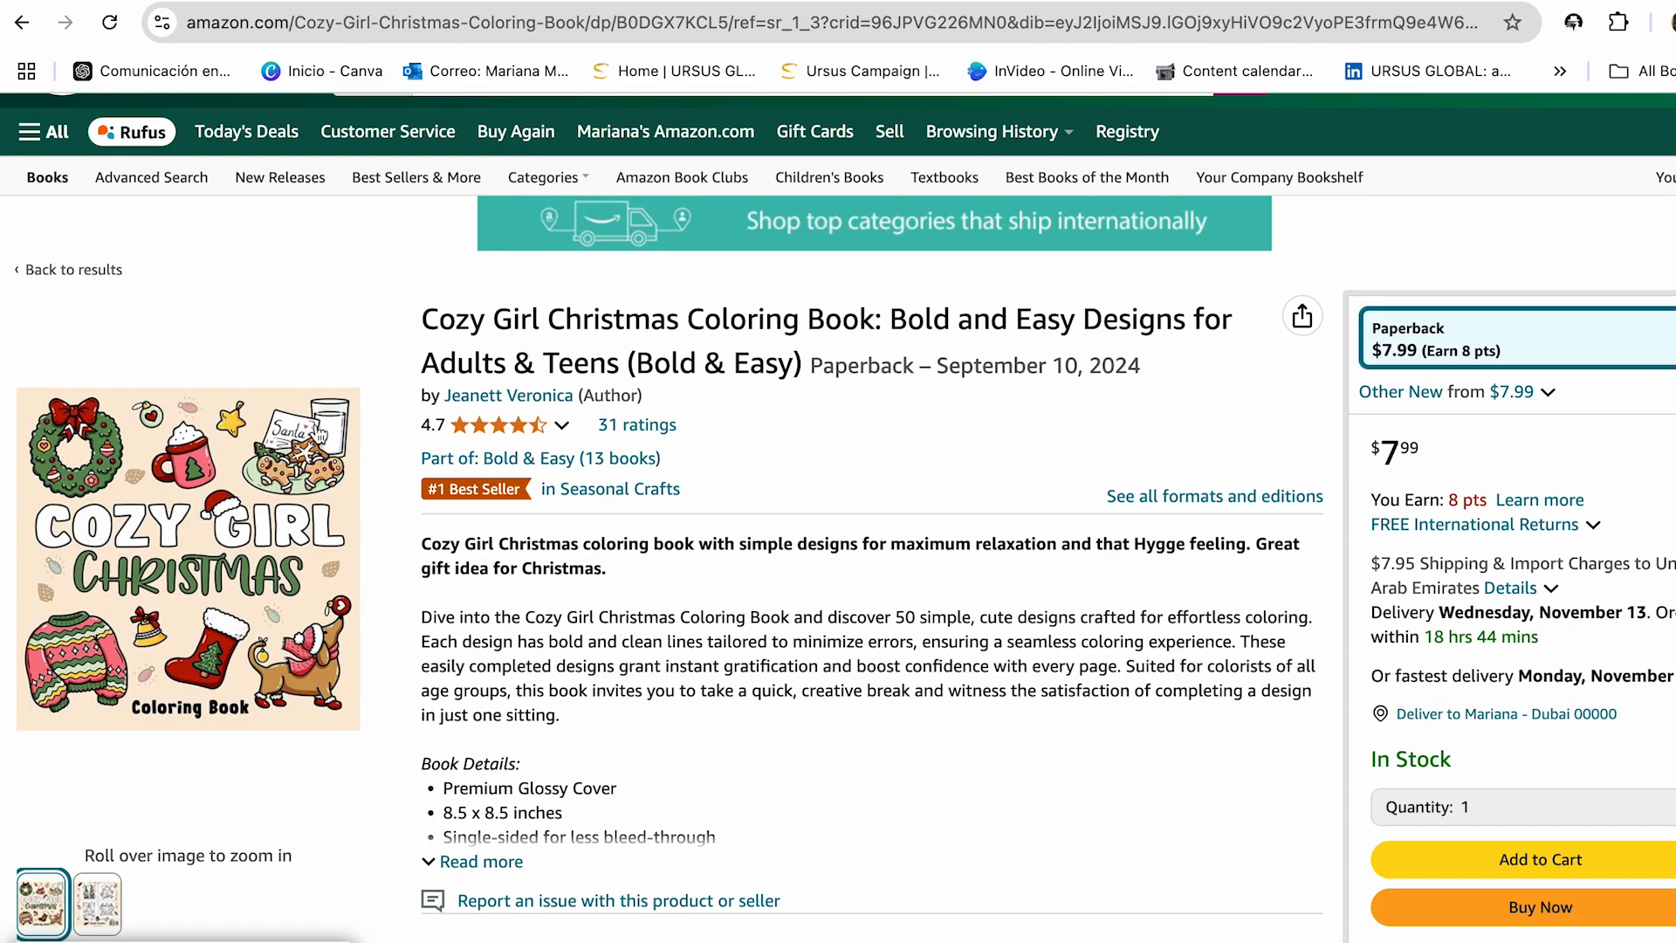
{"action": "scroll", "coordinate": [1098, 441], "scroll_direction": "up", "scroll_amount": 1}
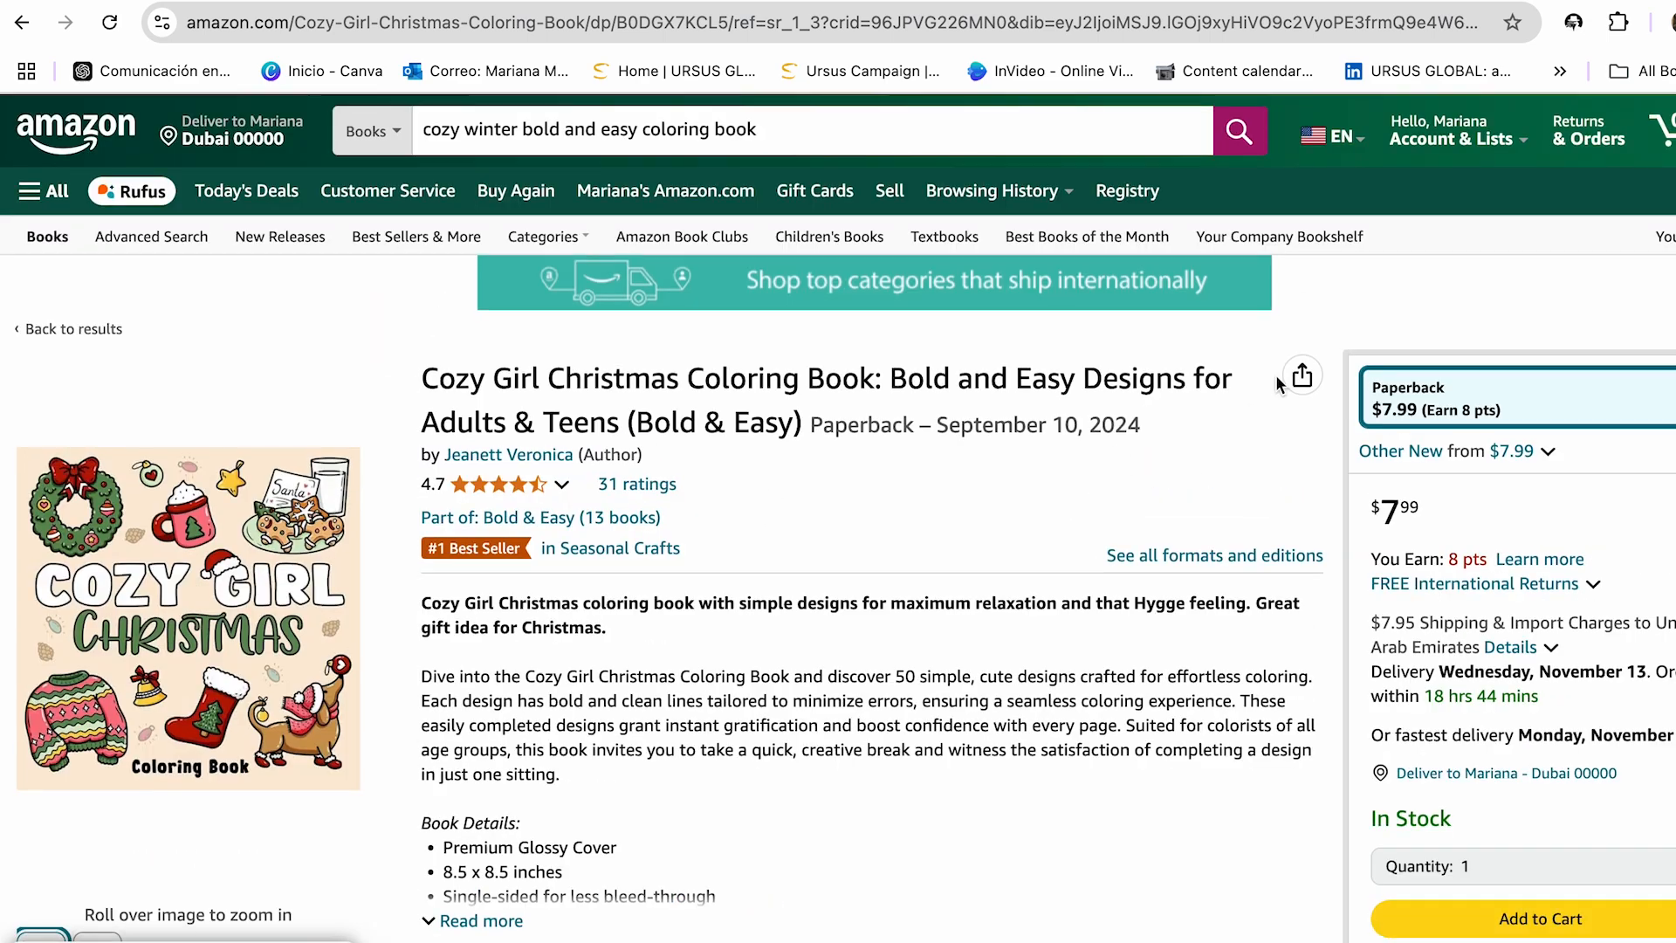
- Check the Cozy Girl Christmas book's estimated monthly revenue in KDSPY
{"action": "left_click", "coordinate": [1571, 24]}
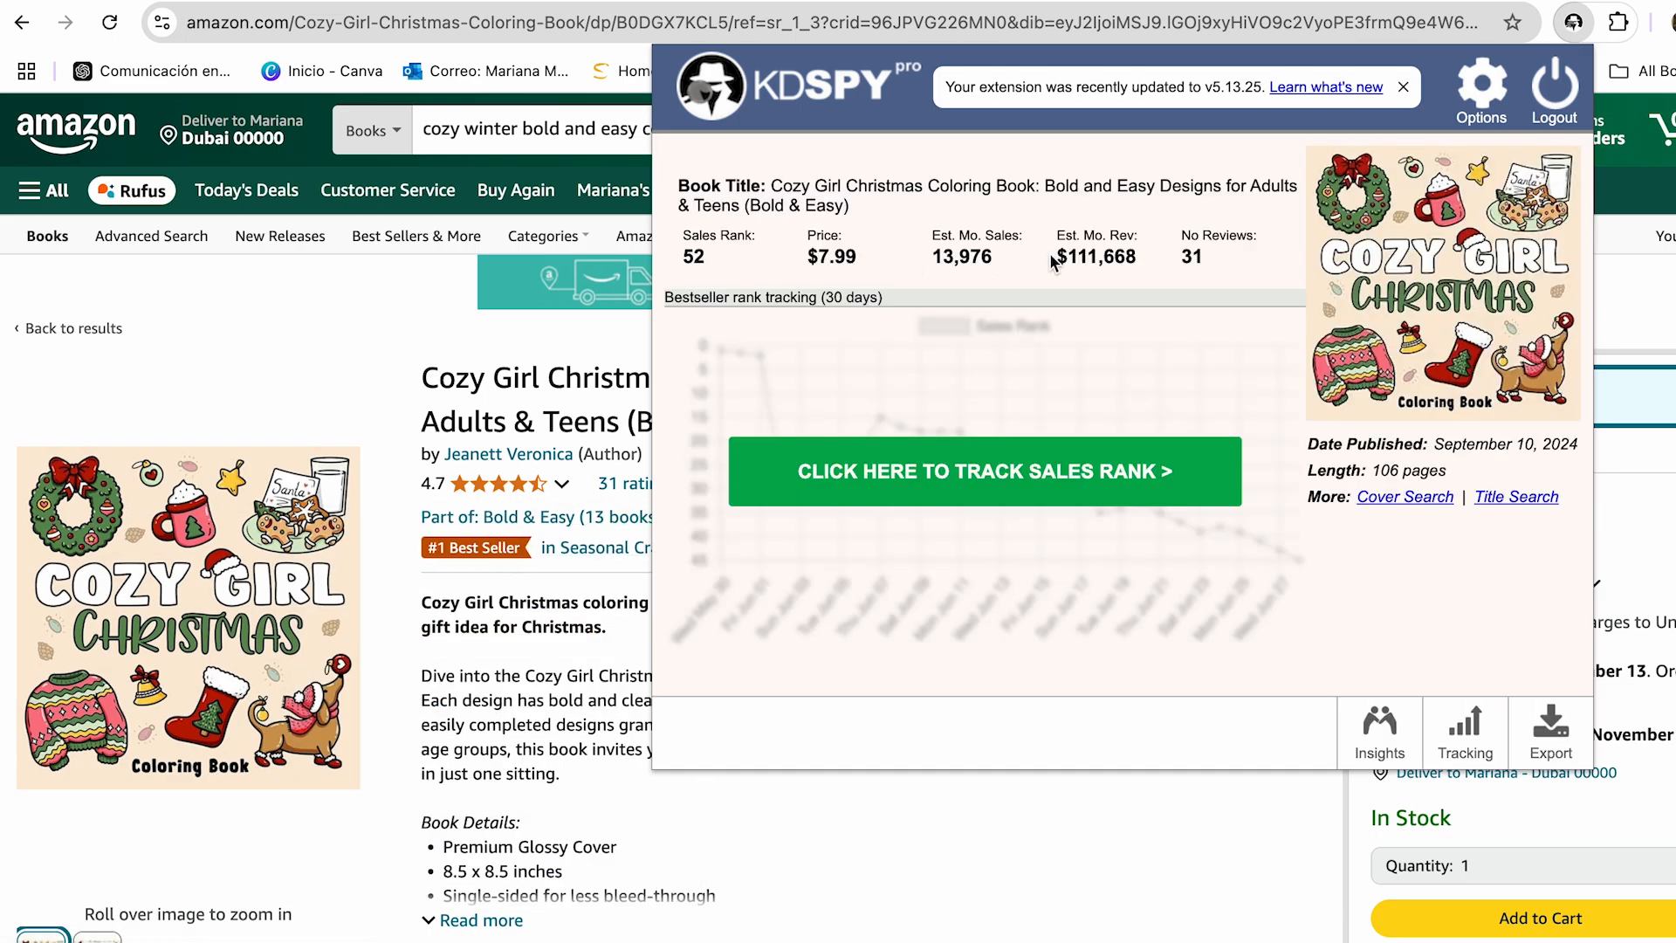
{"action": "left_click_drag", "start_coordinate": [1056, 255], "coordinate": [1126, 260]}
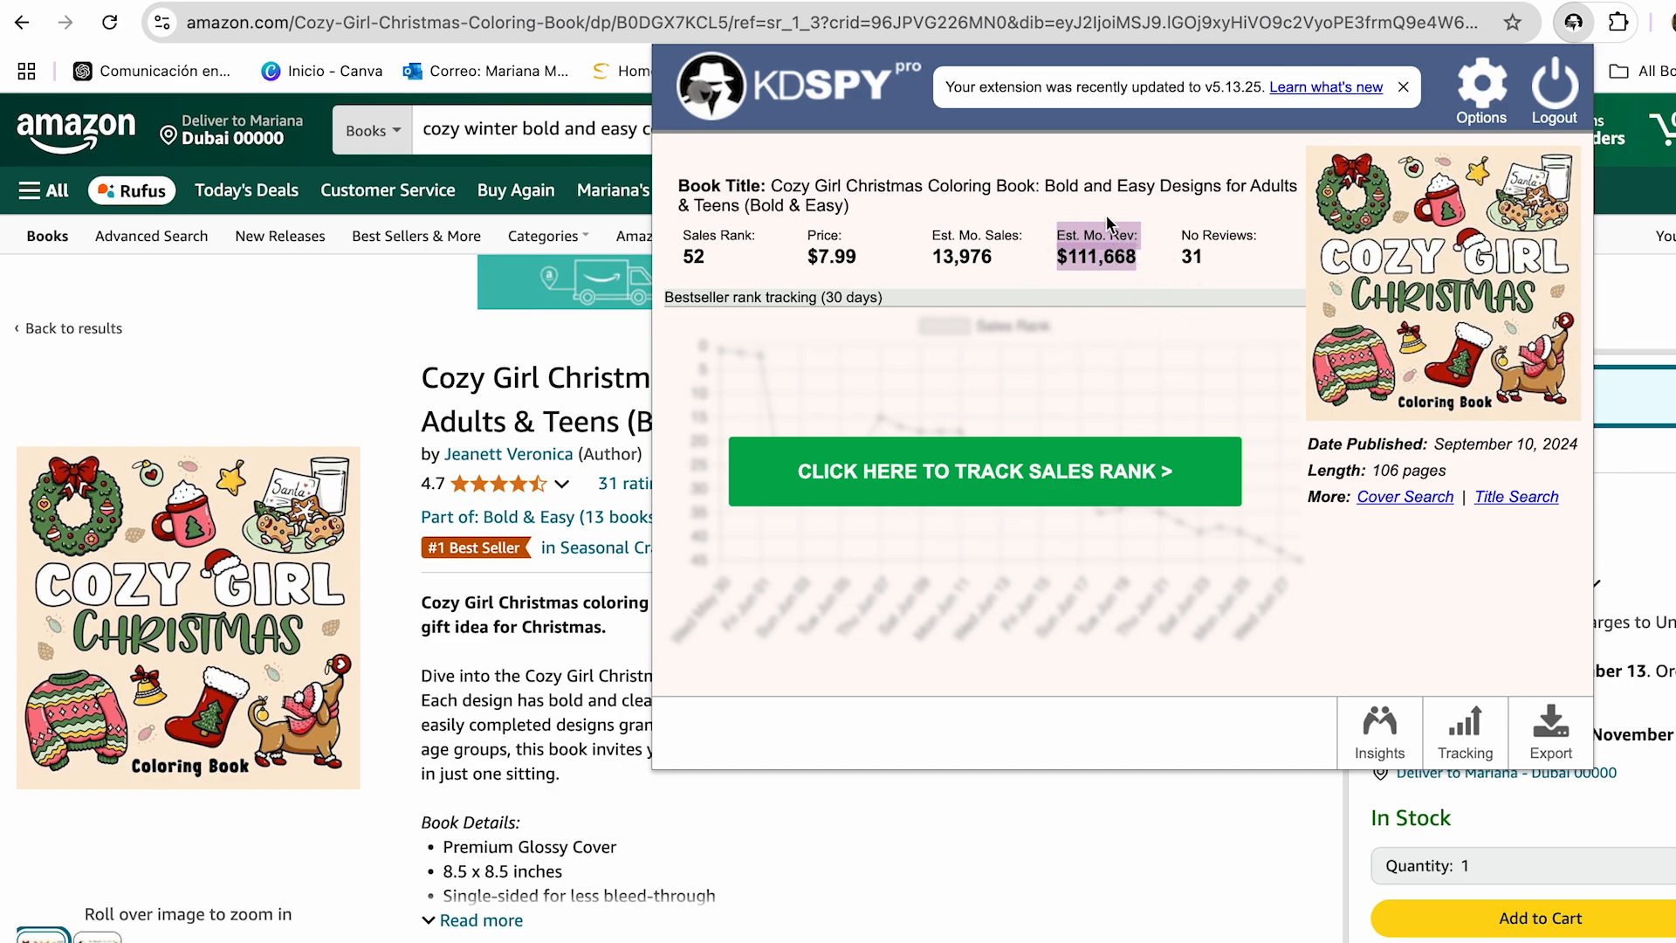
{"action": "left_click", "coordinate": [1087, 522]}
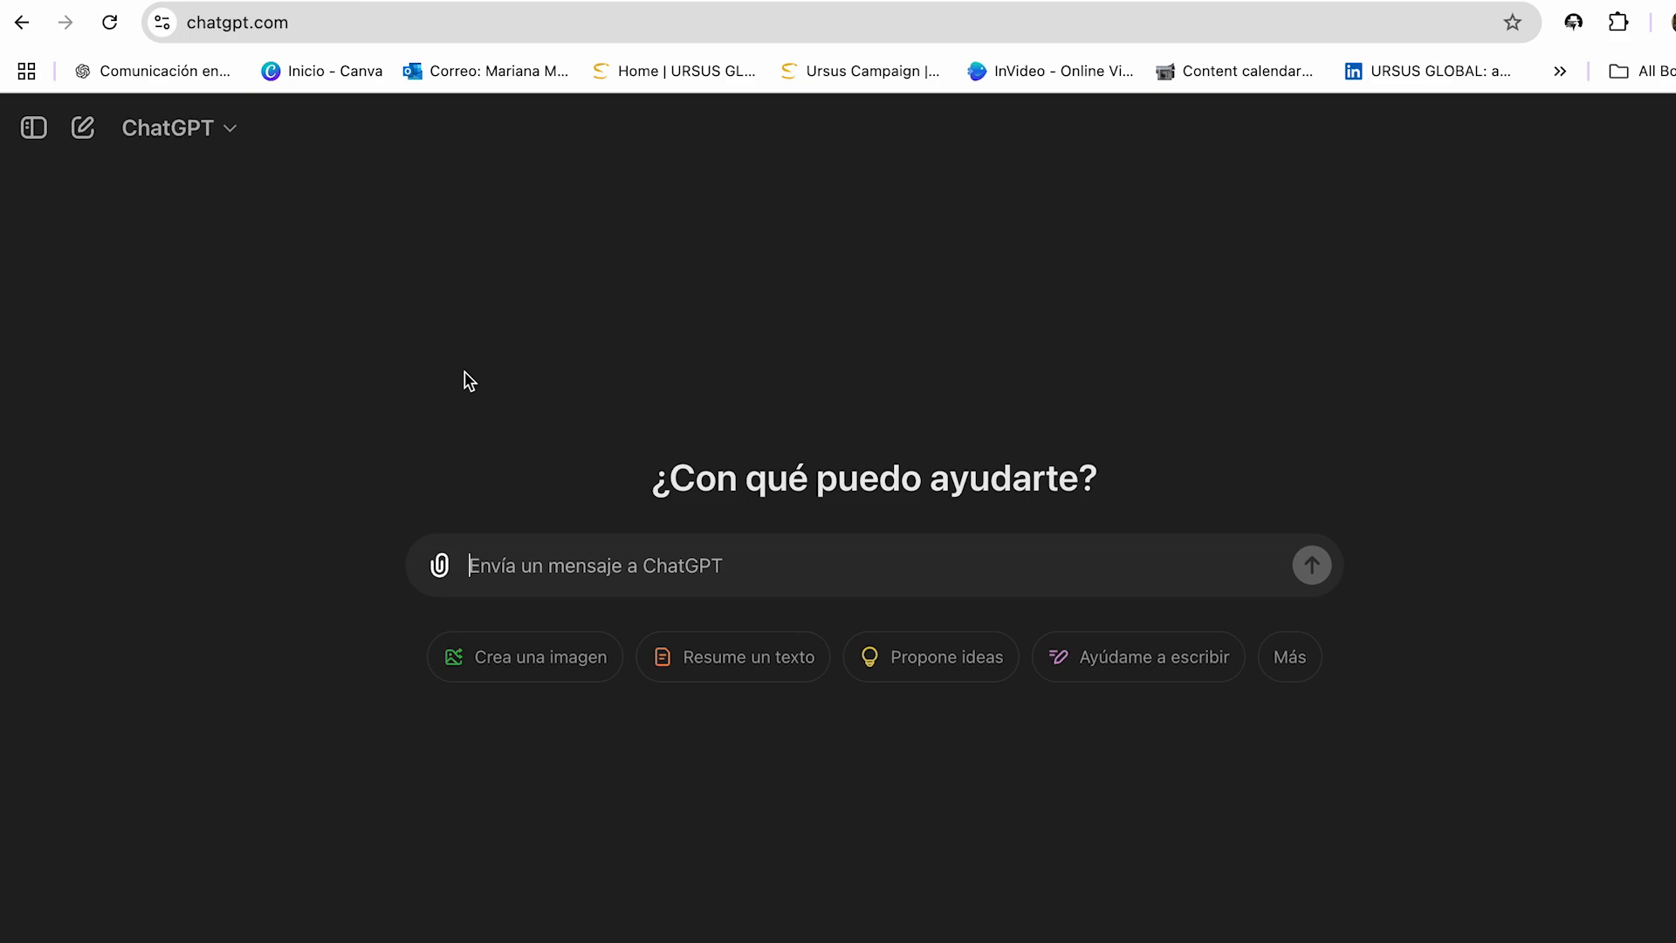
- Switch to ChatGPT, request 40 unique items with AI prompts for a winter bold and easy coloring book, and review the list
{"action": "type", "text": "I want to create a coloring book. Generate 40 unique items and the prompts to create them with AI for my winter bold and easy coloring book"}
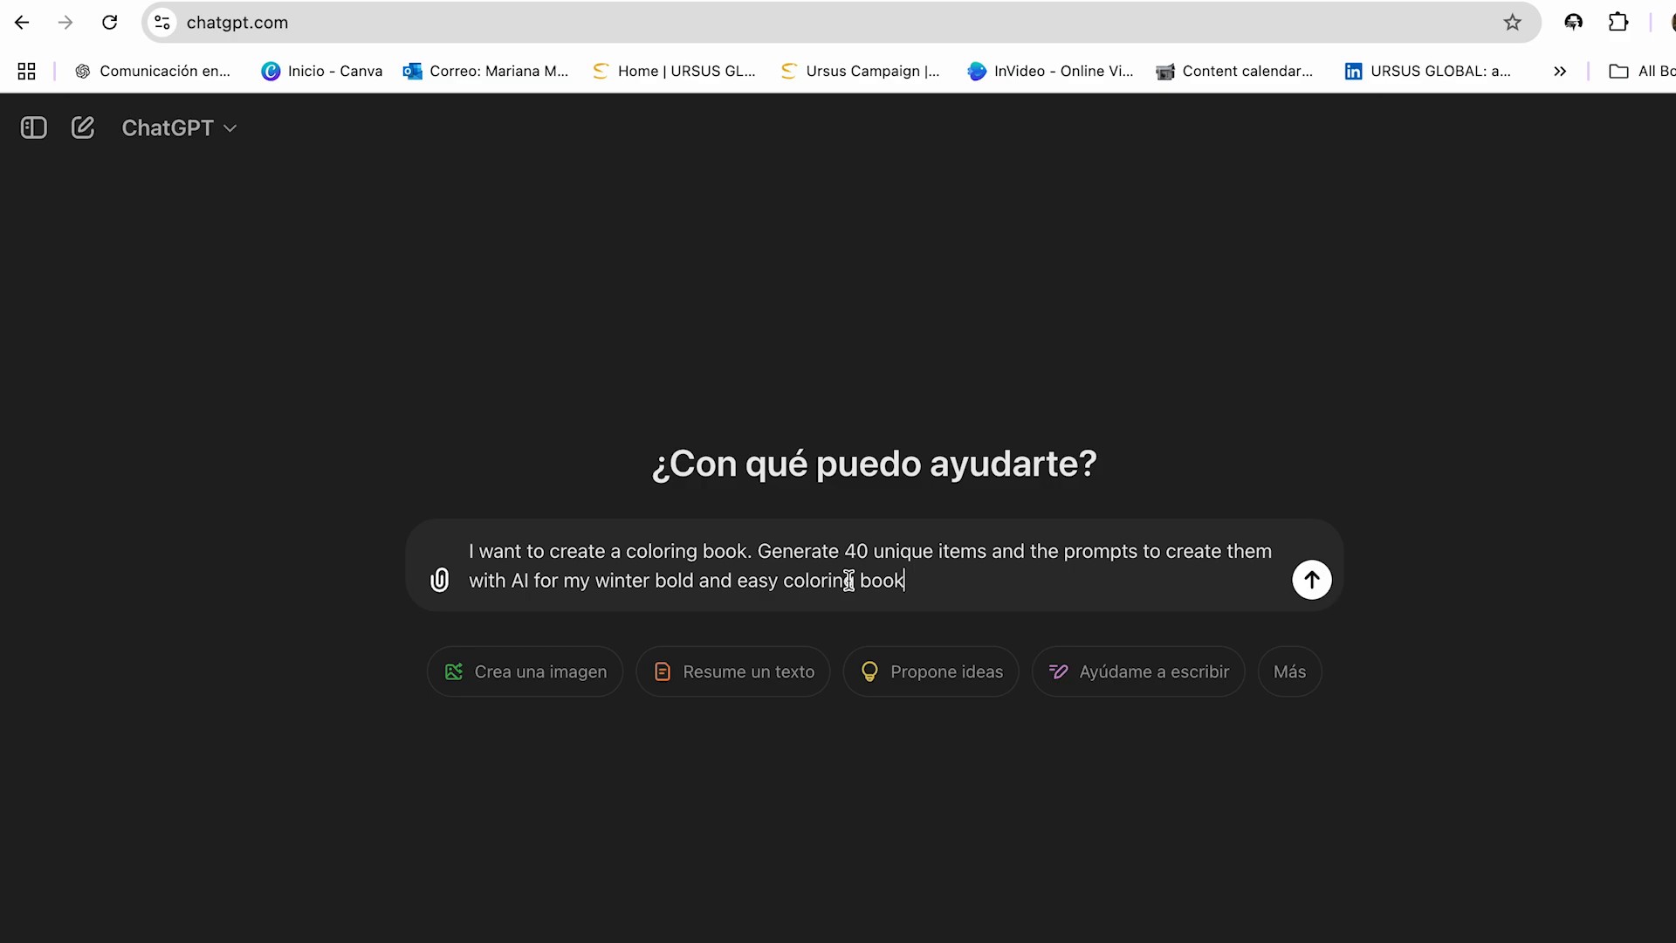
{"action": "left_click", "coordinate": [1310, 580]}
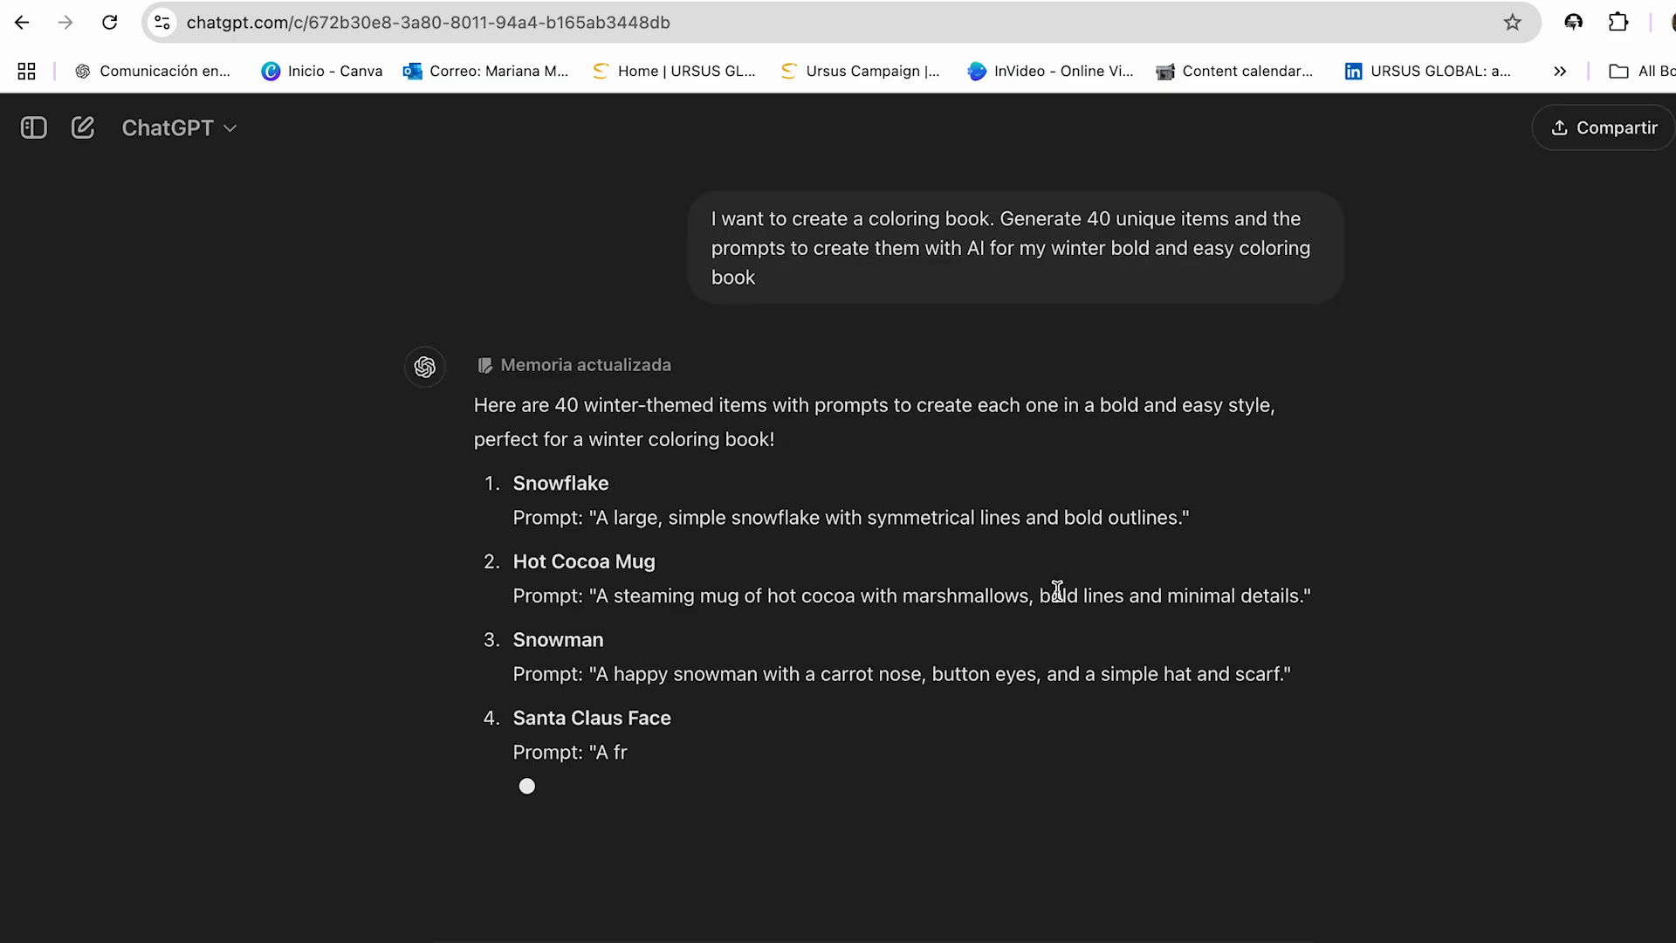
{"action": "scroll", "coordinate": [995, 694], "scroll_direction": "down", "scroll_amount": 7}
{"action": "scroll", "coordinate": [996, 694], "scroll_direction": "up", "scroll_amount": 7}
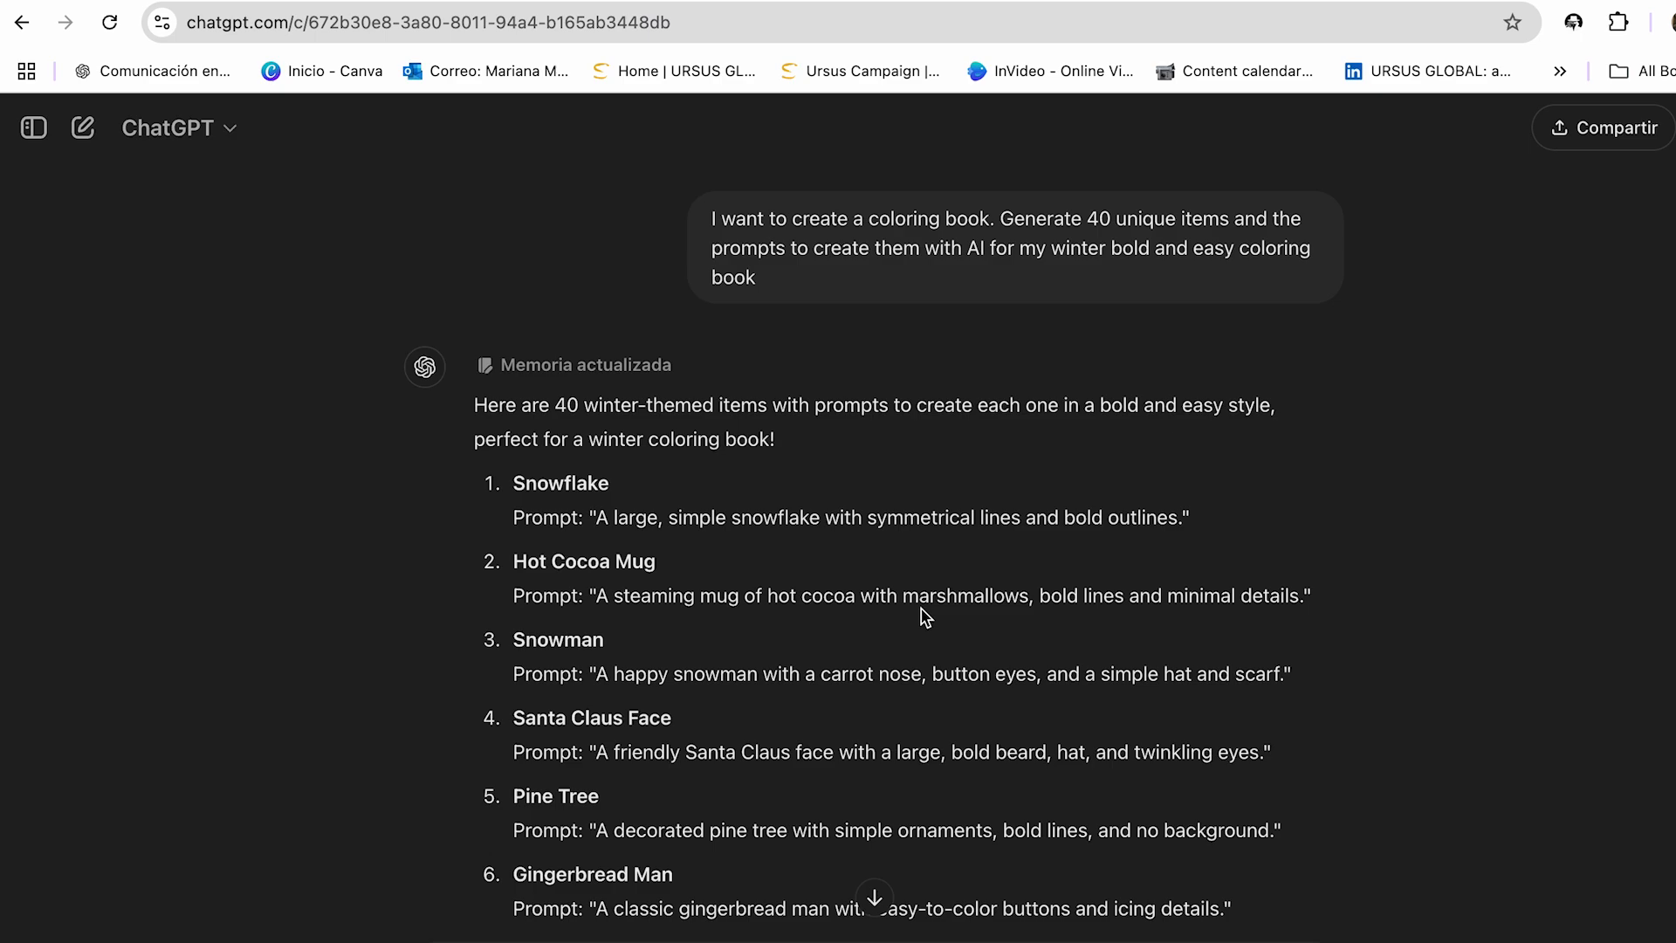
{"action": "scroll", "coordinate": [812, 493], "scroll_direction": "down", "scroll_amount": 20}
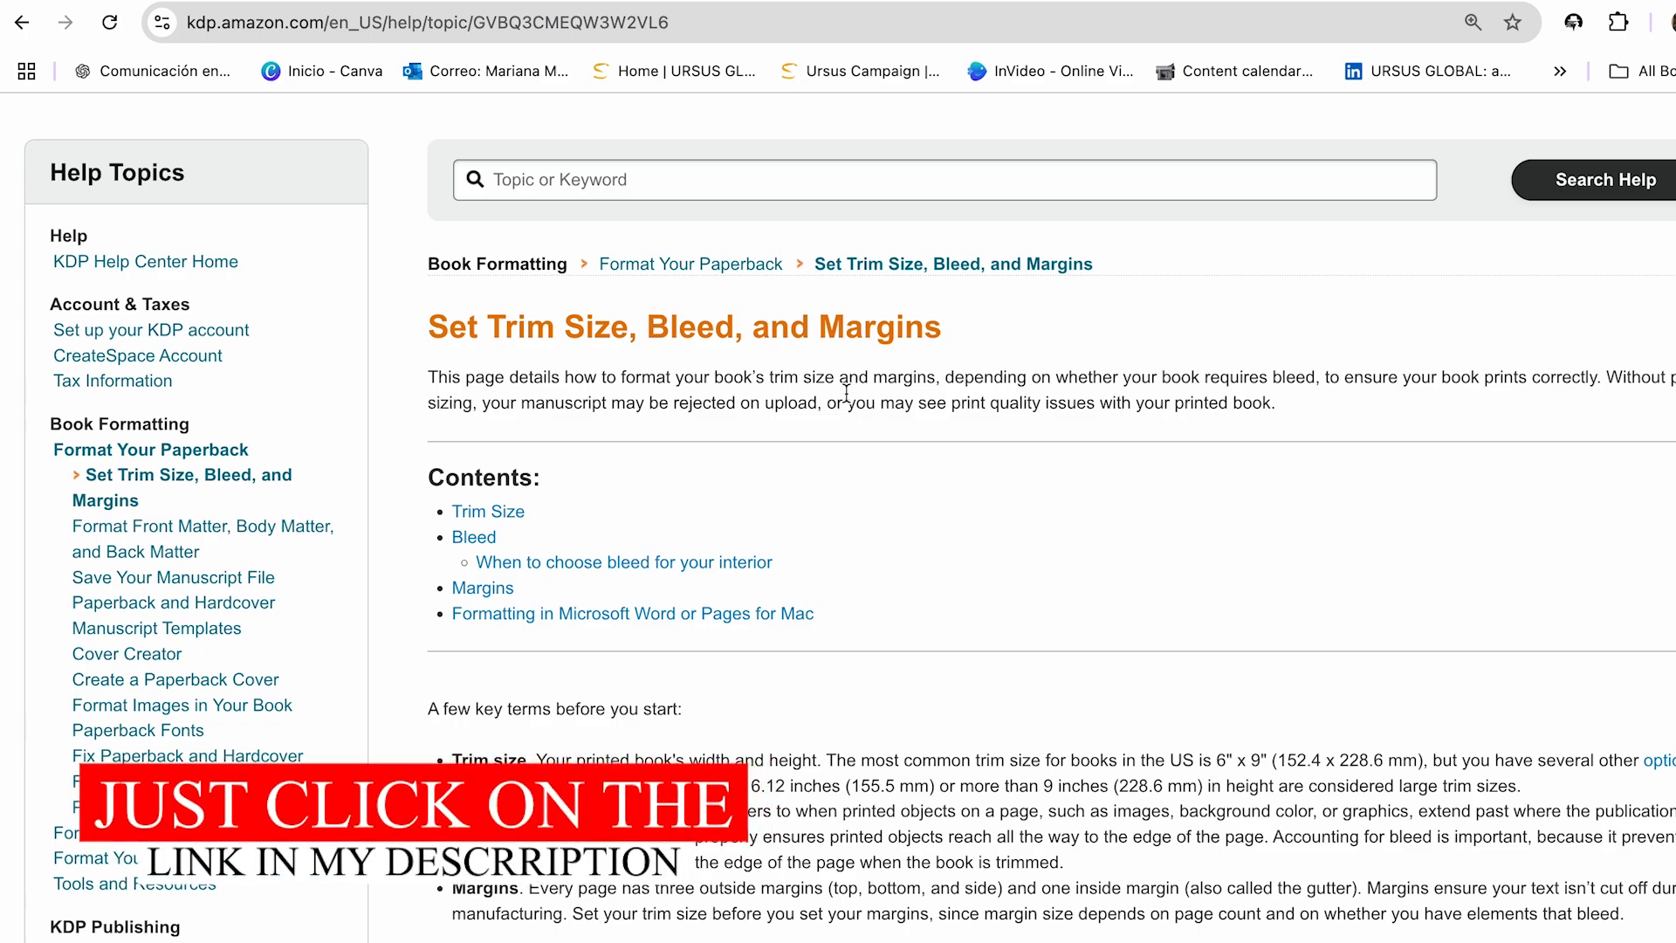
- Switch to the KDP help page on trim size, bleed and margins and examine its trim size and bleed sections
{"action": "scroll", "coordinate": [846, 395], "scroll_direction": "up", "scroll_amount": 3}
{"action": "scroll", "coordinate": [817, 649], "scroll_direction": "down", "scroll_amount": 10}
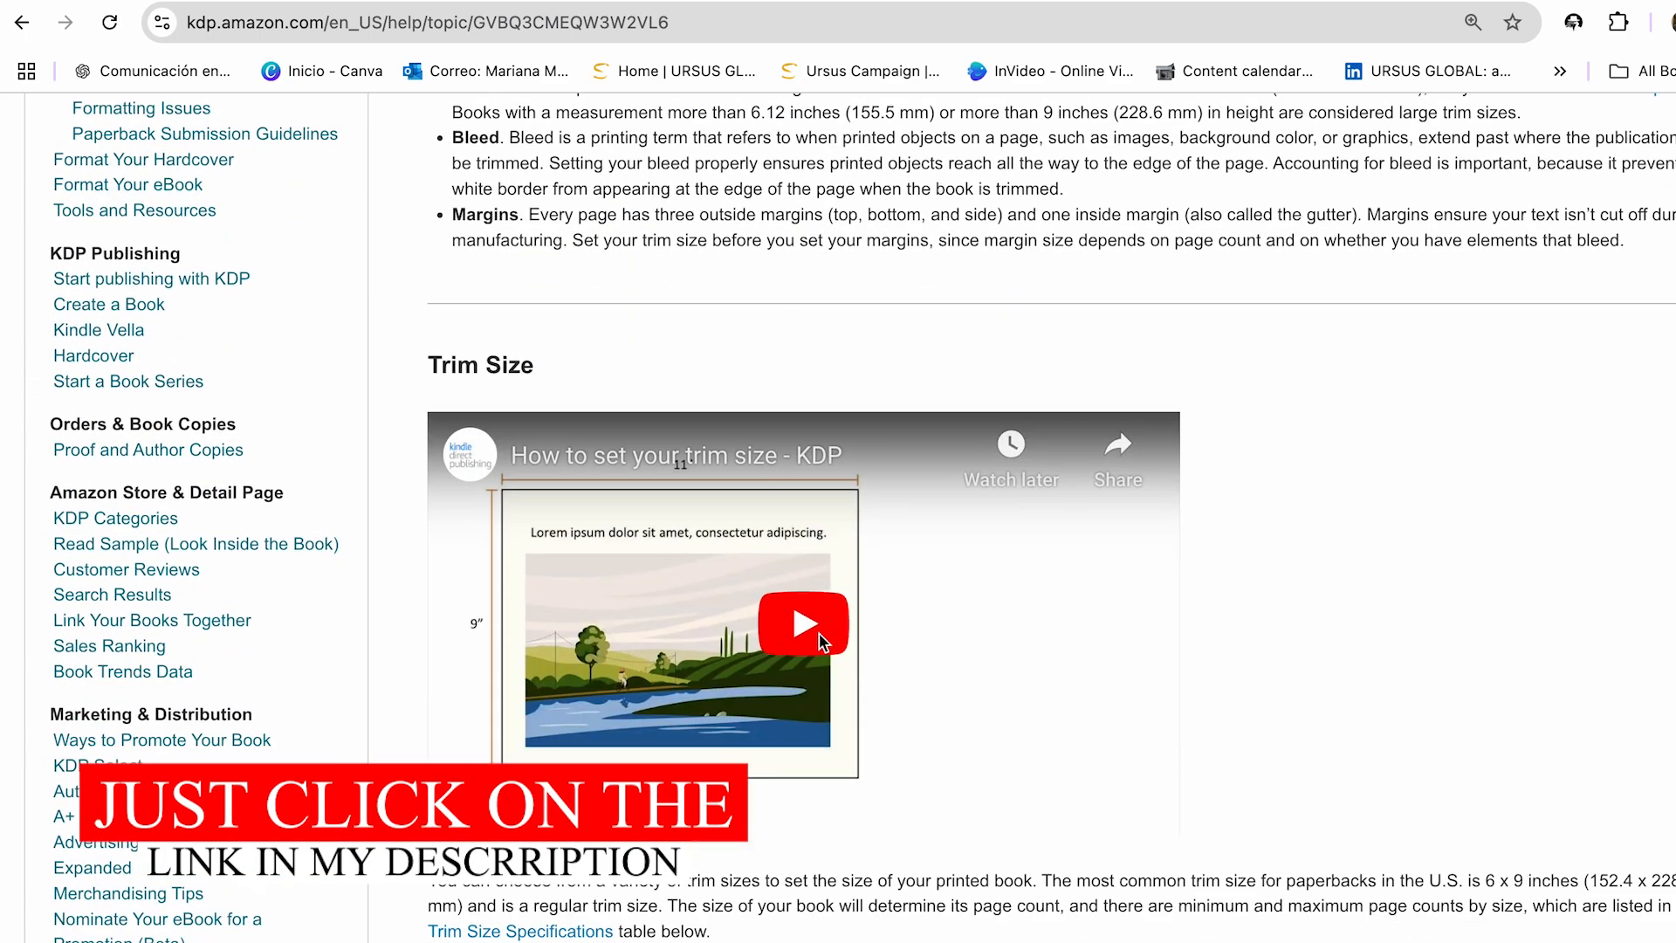
{"action": "scroll", "coordinate": [819, 632], "scroll_direction": "down", "scroll_amount": 12}
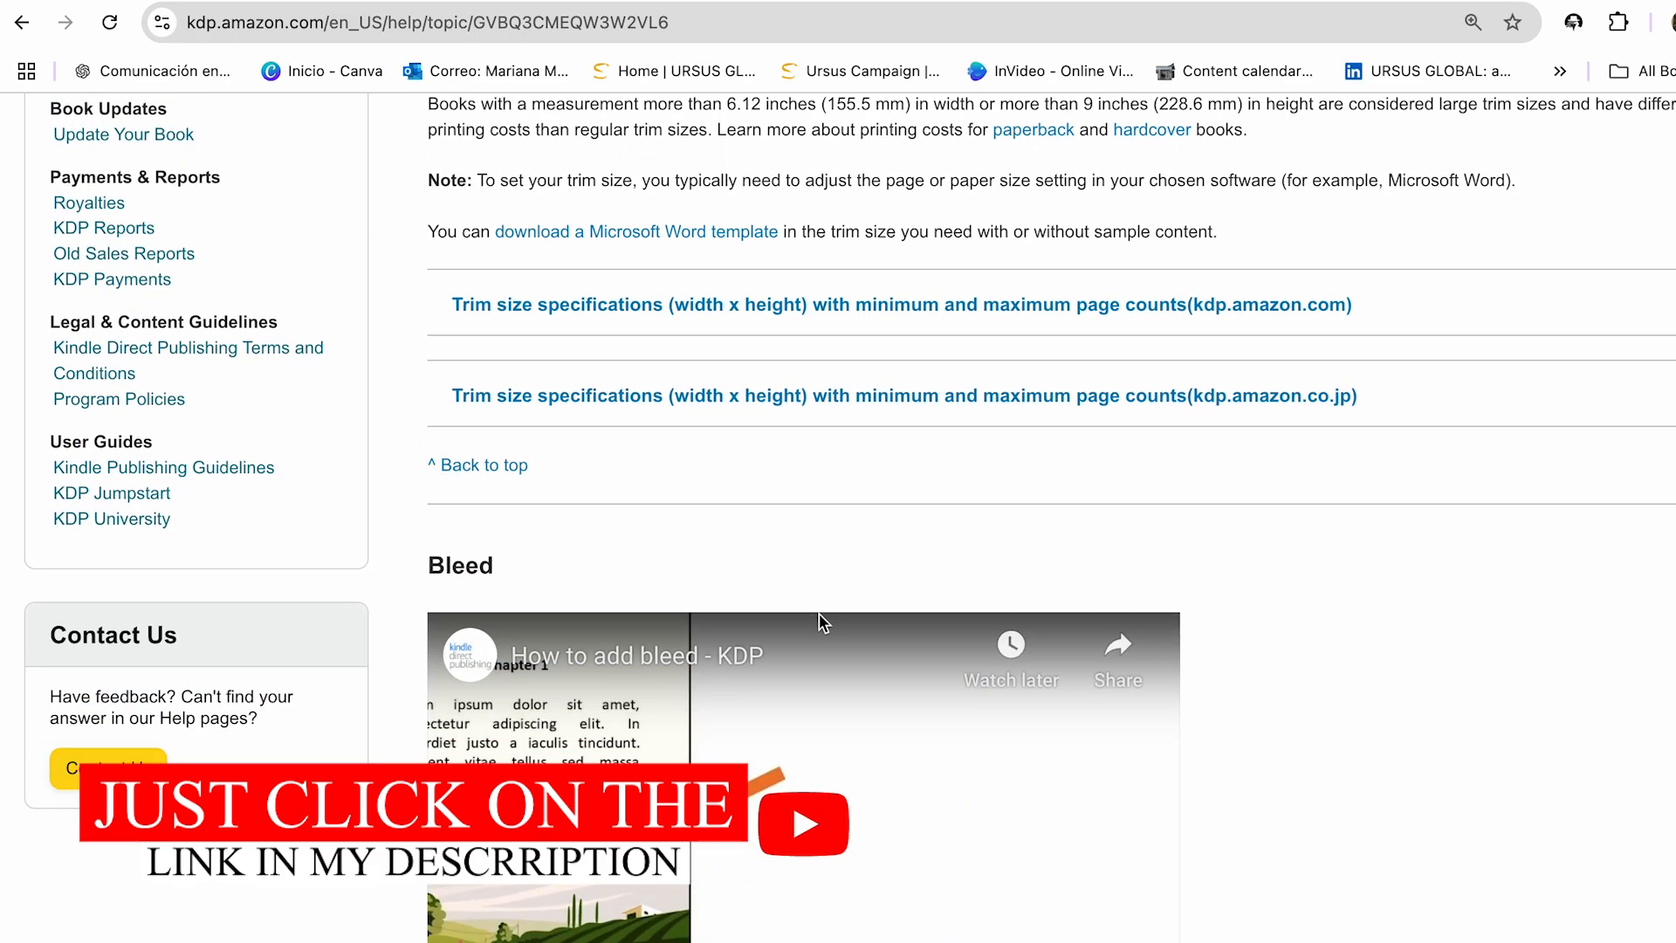
{"action": "scroll", "coordinate": [819, 613], "scroll_direction": "up", "scroll_amount": 2}
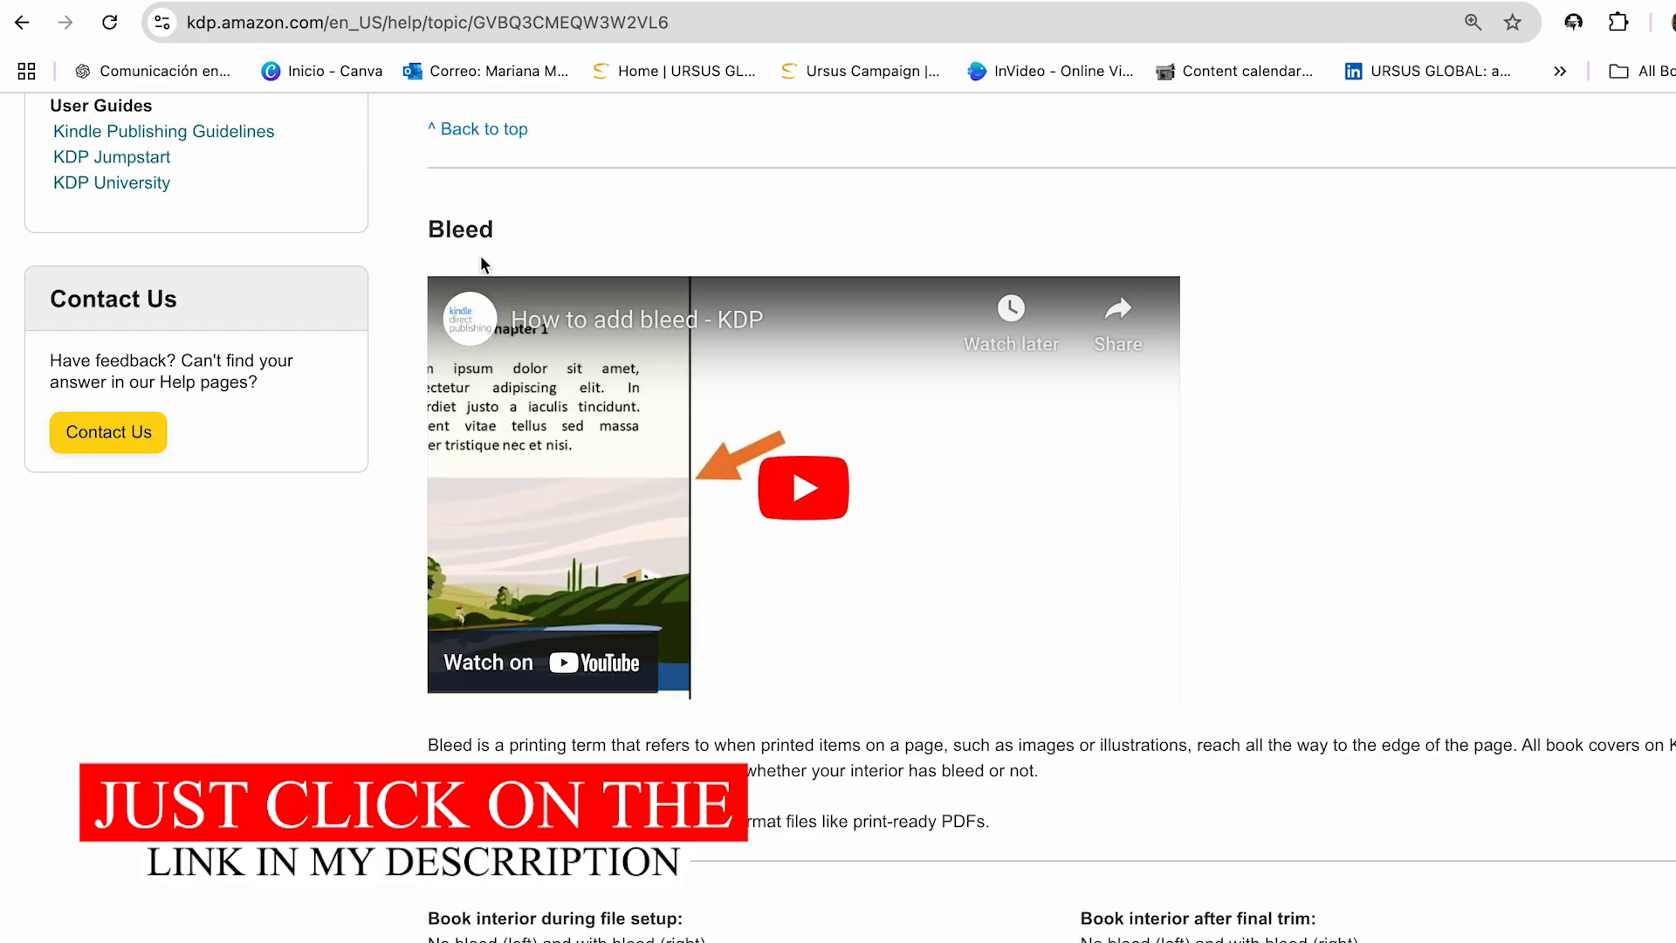
{"action": "scroll", "coordinate": [719, 685], "scroll_direction": "down", "scroll_amount": 2}
{"action": "scroll", "coordinate": [719, 684], "scroll_direction": "down", "scroll_amount": 2}
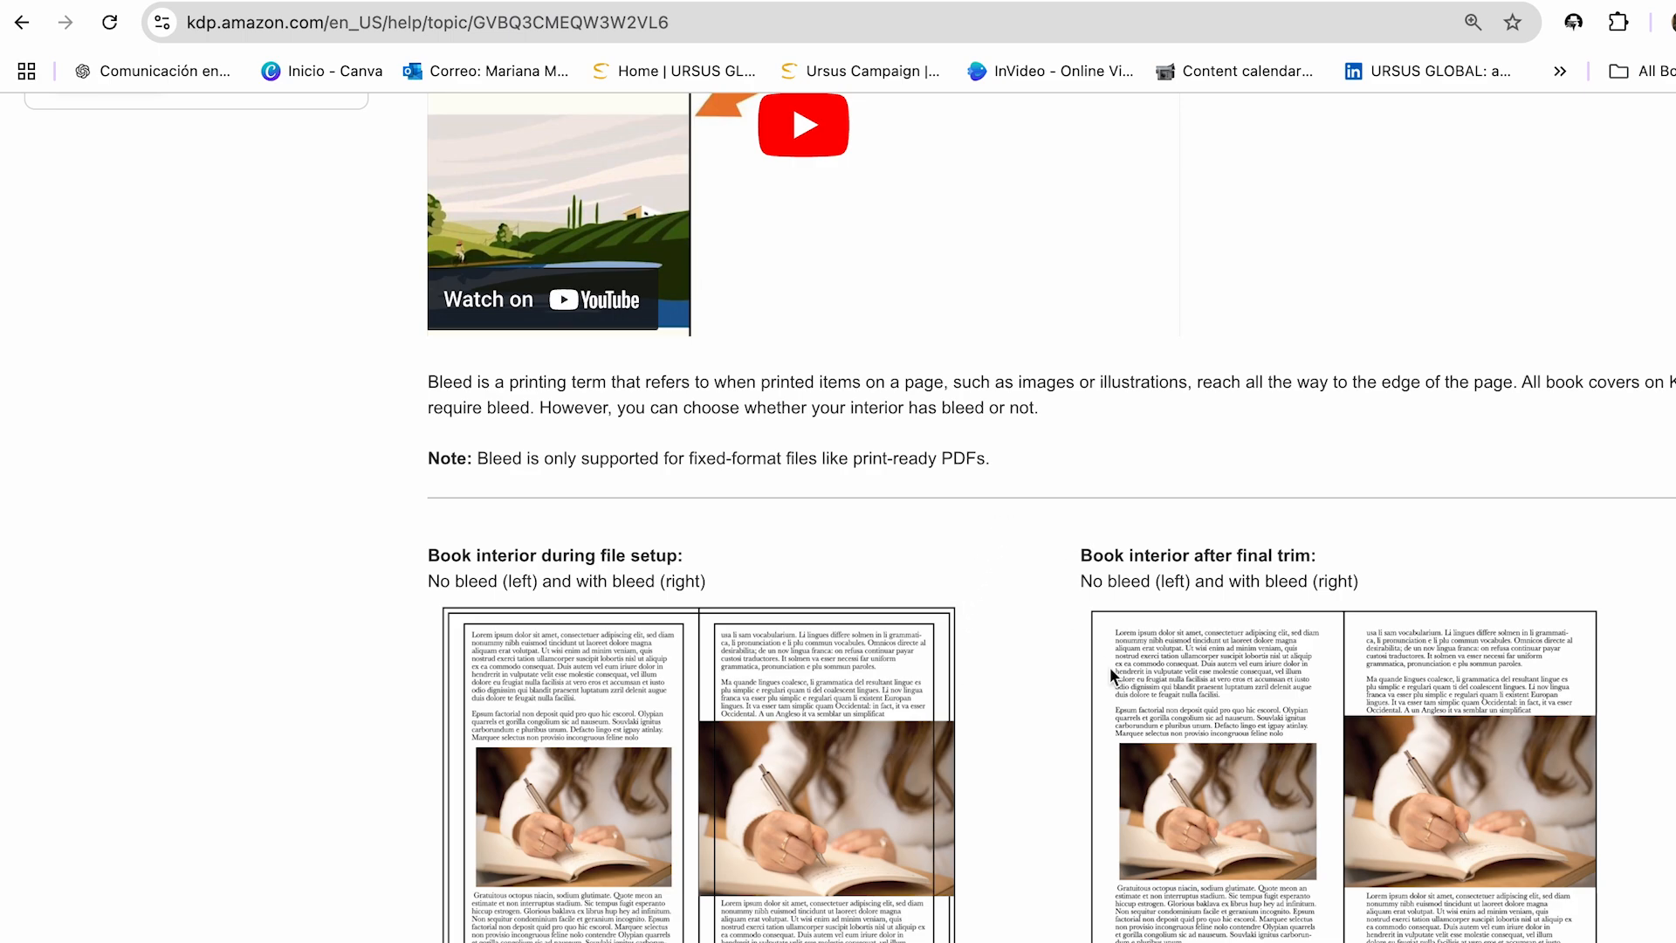
{"action": "scroll", "coordinate": [1108, 667], "scroll_direction": "down", "scroll_amount": 2}
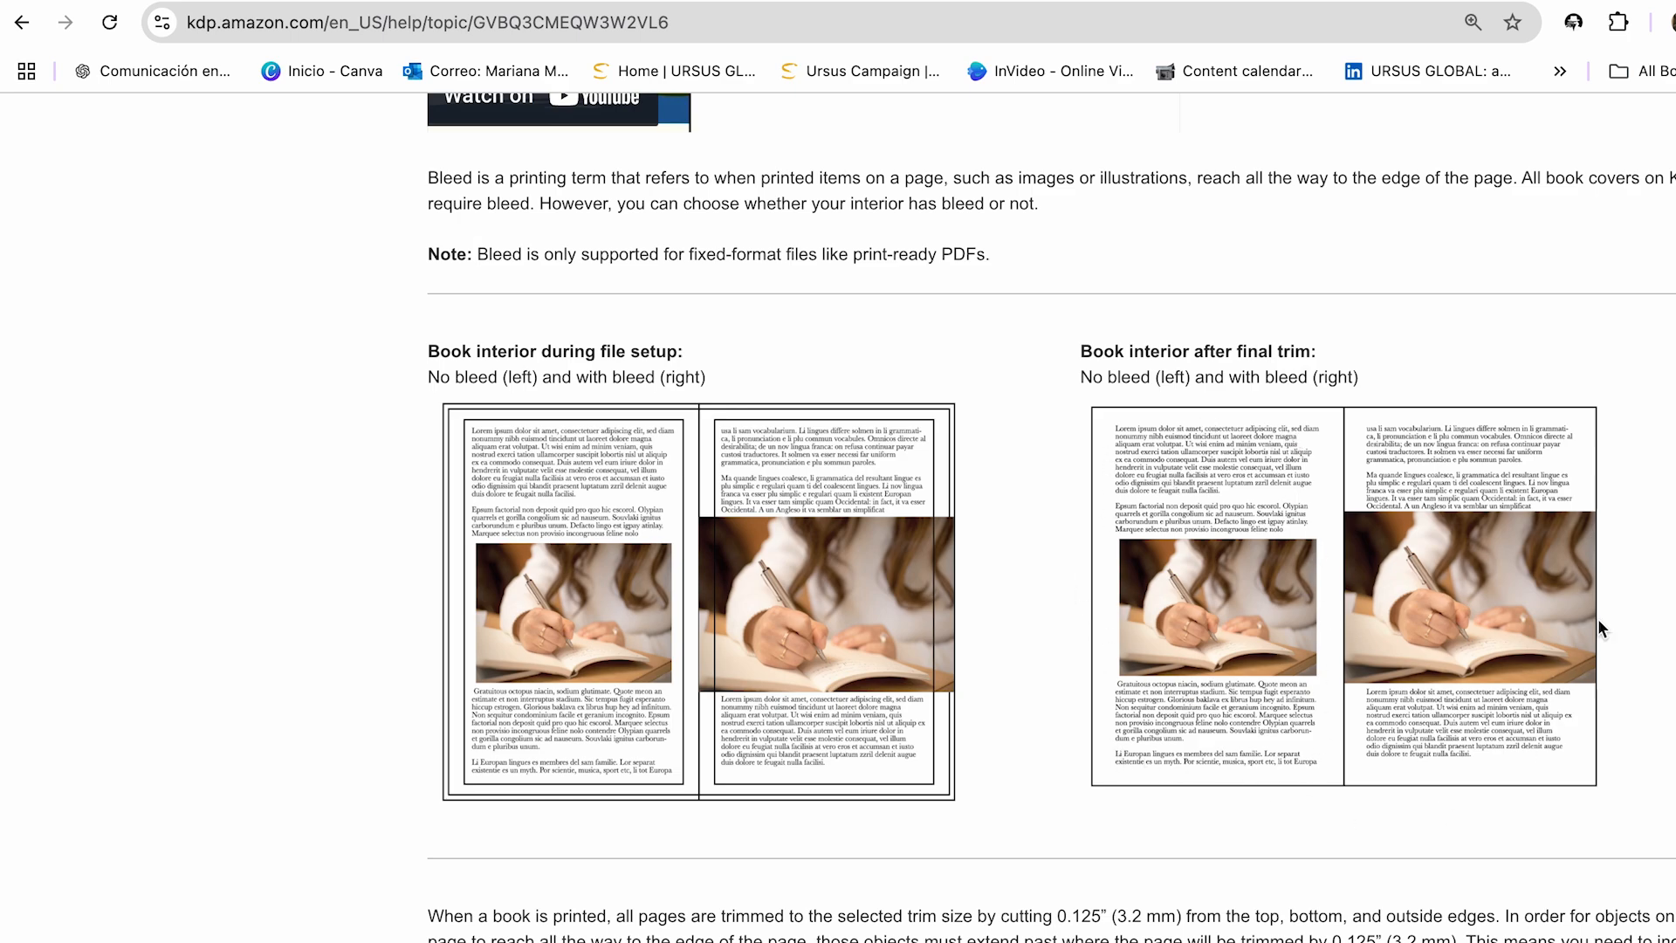
{"action": "scroll", "coordinate": [1444, 461], "scroll_direction": "down", "scroll_amount": 3}
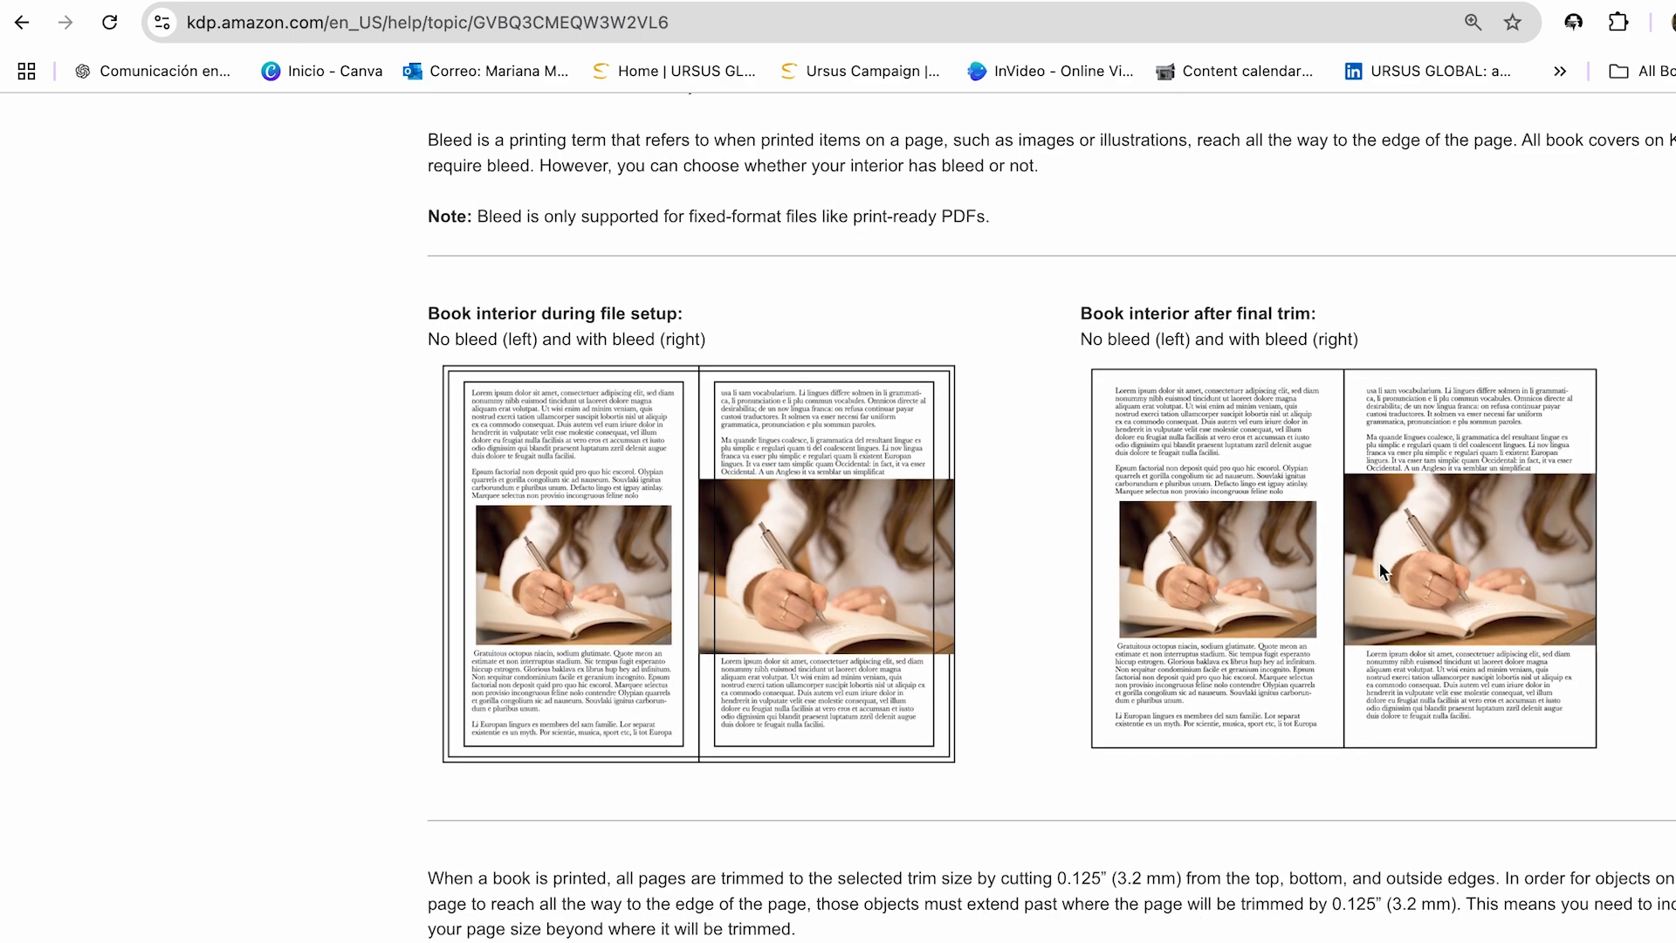
{"action": "scroll", "coordinate": [1330, 428], "scroll_direction": "down", "scroll_amount": 9}
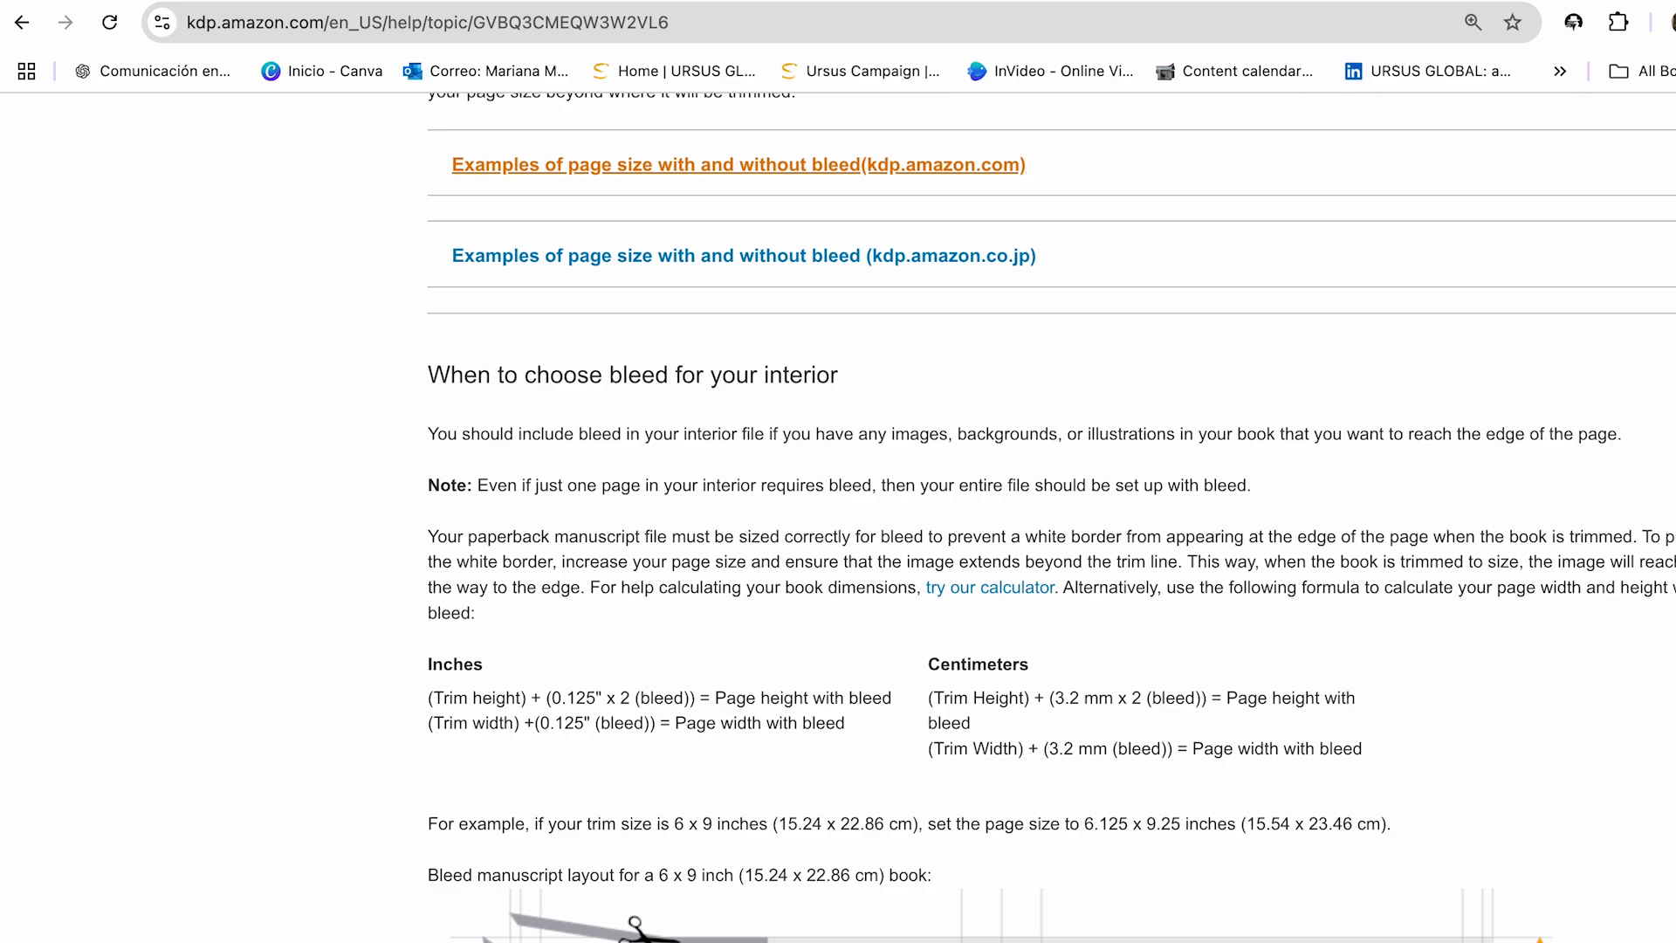
- Expand the kdp.amazon.com page size examples and highlight the 8.5 x 8.5 inch size and its equivalent with bleed
{"action": "left_click", "coordinate": [786, 164]}
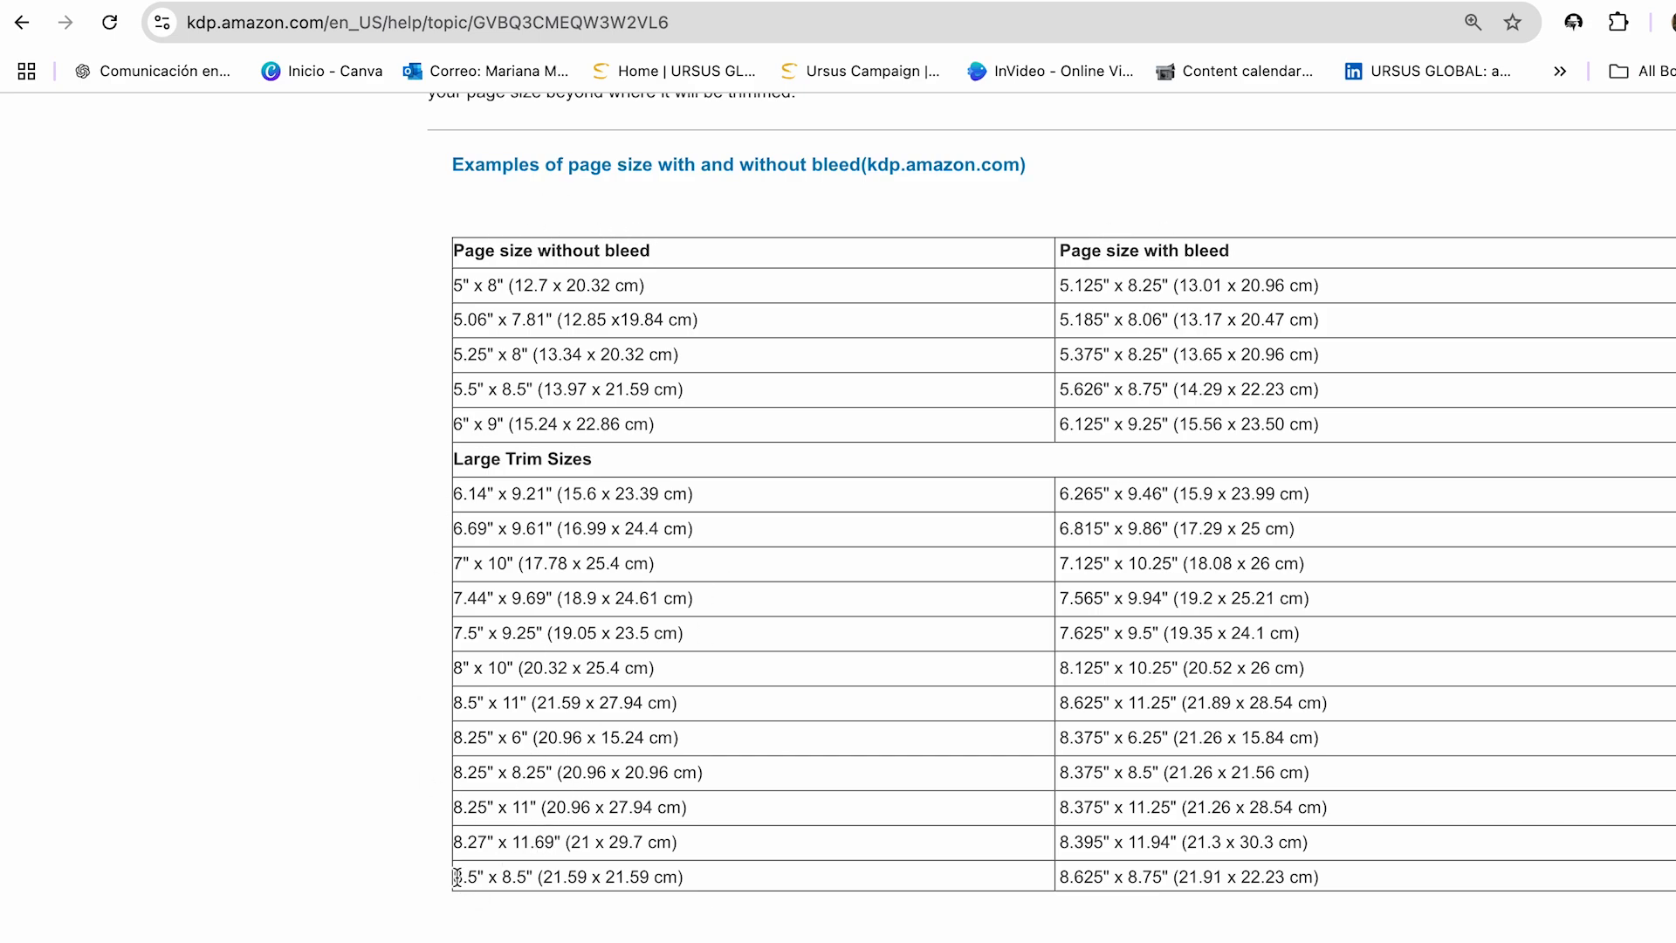
{"action": "left_click_drag", "start_coordinate": [456, 876], "coordinate": [522, 874]}
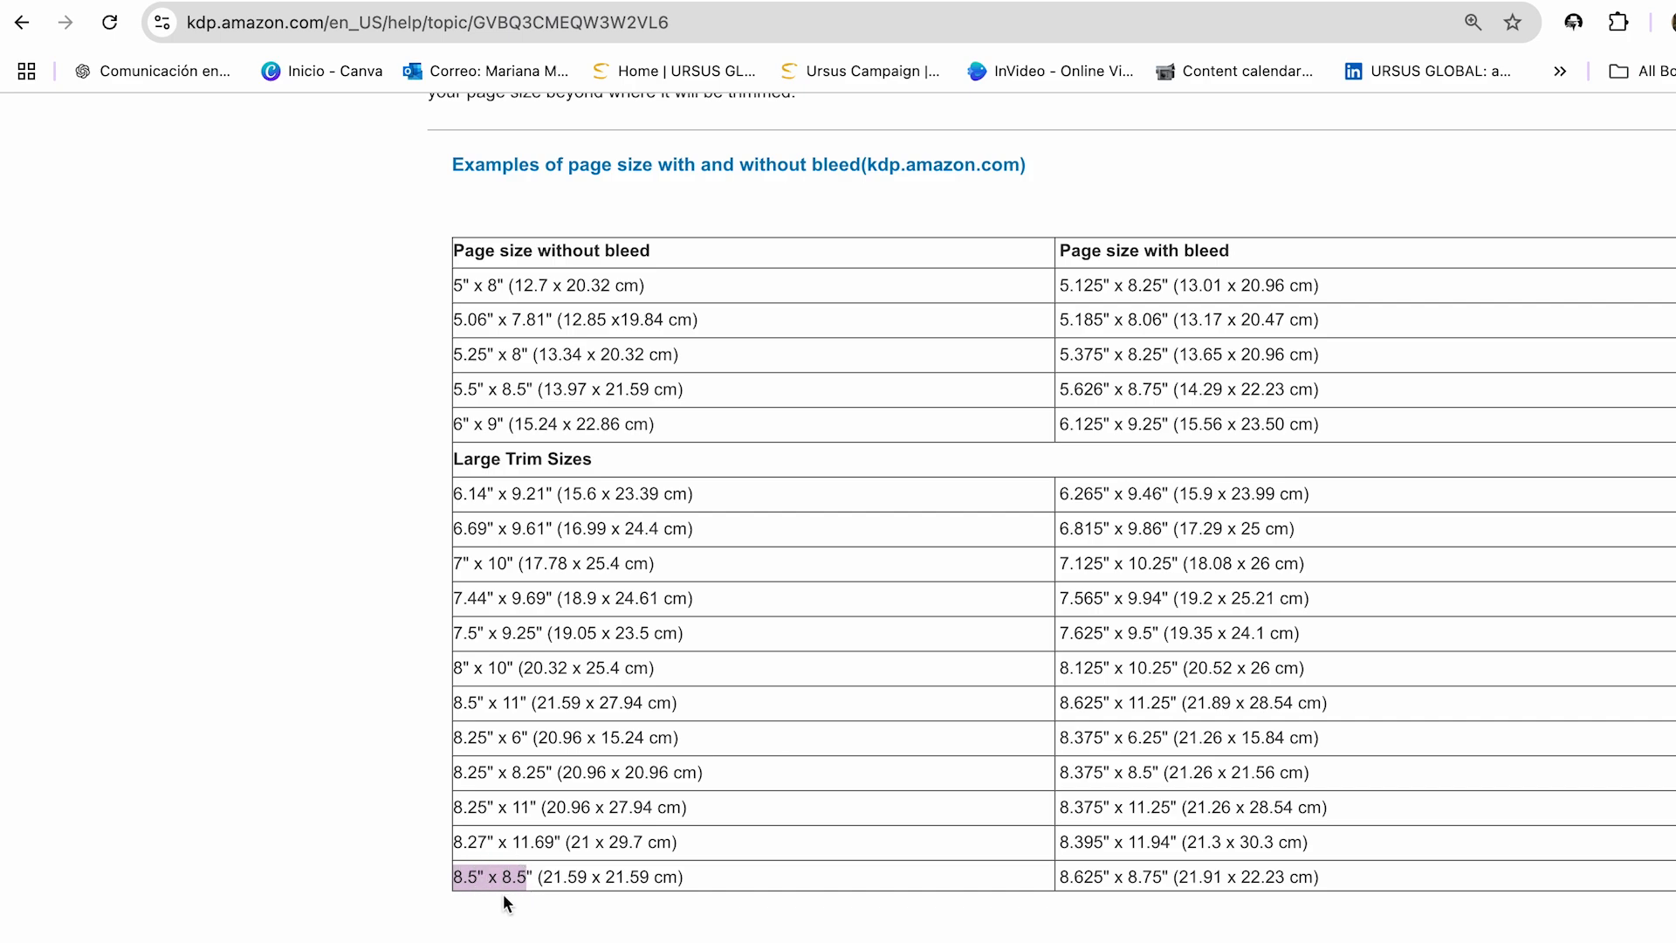
{"action": "left_click_drag", "start_coordinate": [1059, 877], "coordinate": [1163, 877]}
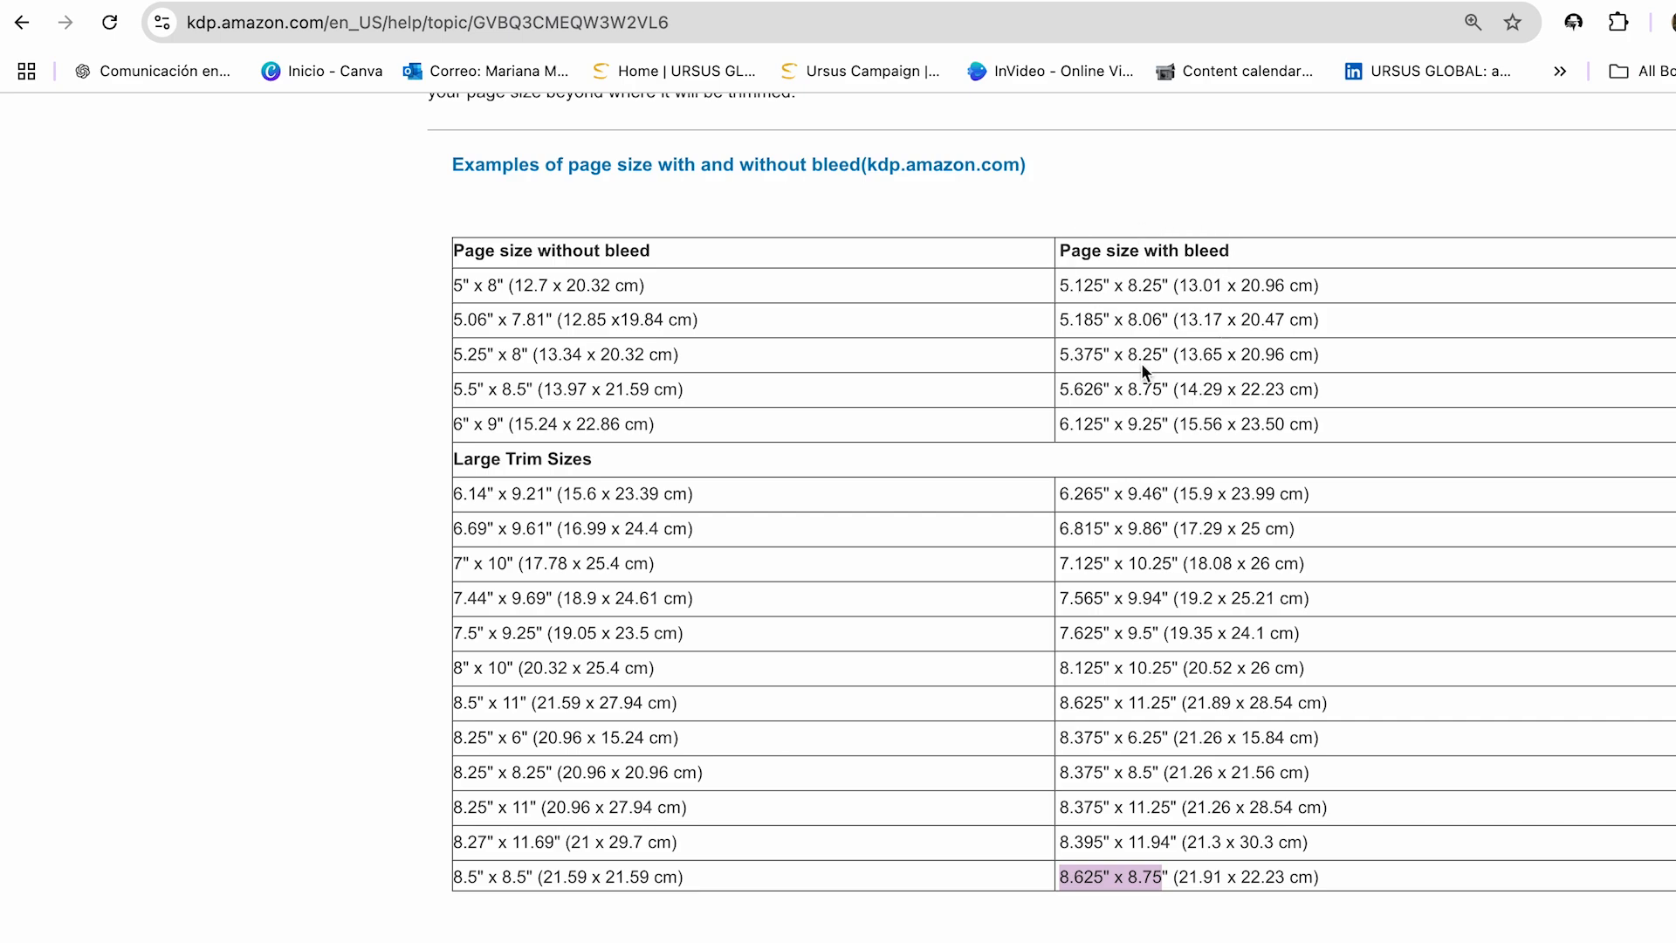
- Highlight the 8.625 x 8.75 inch size with bleed and the matching 8.5 x 8.5 inch size in the page size table
{"action": "left_click_drag", "start_coordinate": [1060, 877], "coordinate": [1136, 878]}
{"action": "left_click", "coordinate": [1135, 886]}
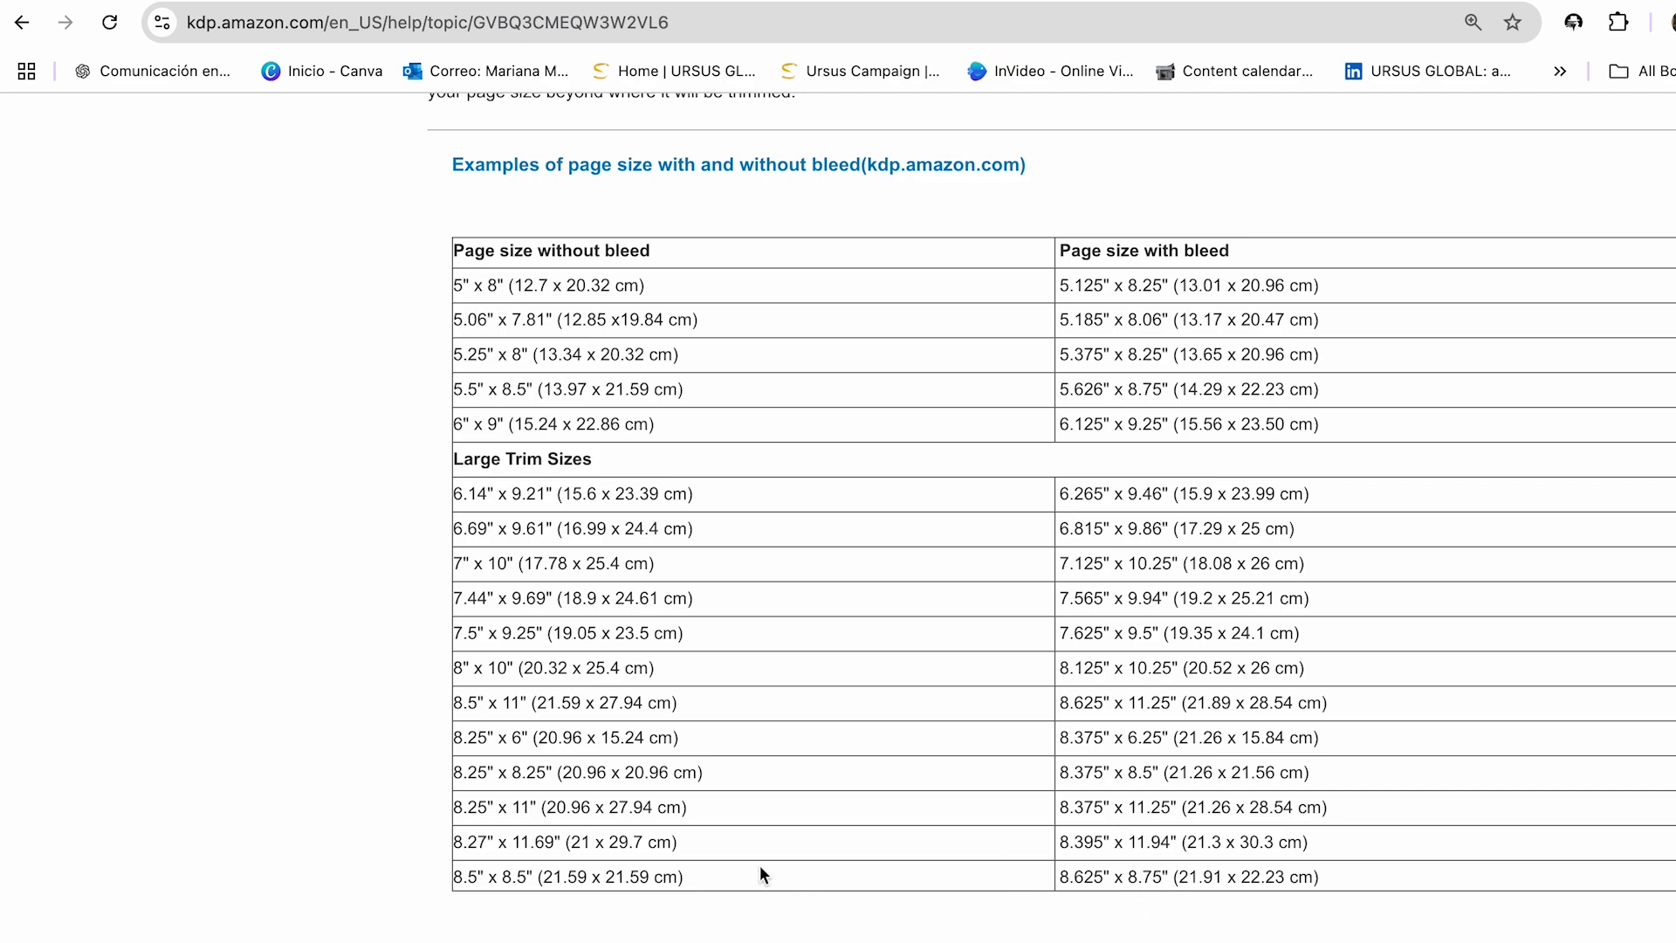
{"action": "left_click_drag", "start_coordinate": [455, 876], "coordinate": [516, 877]}
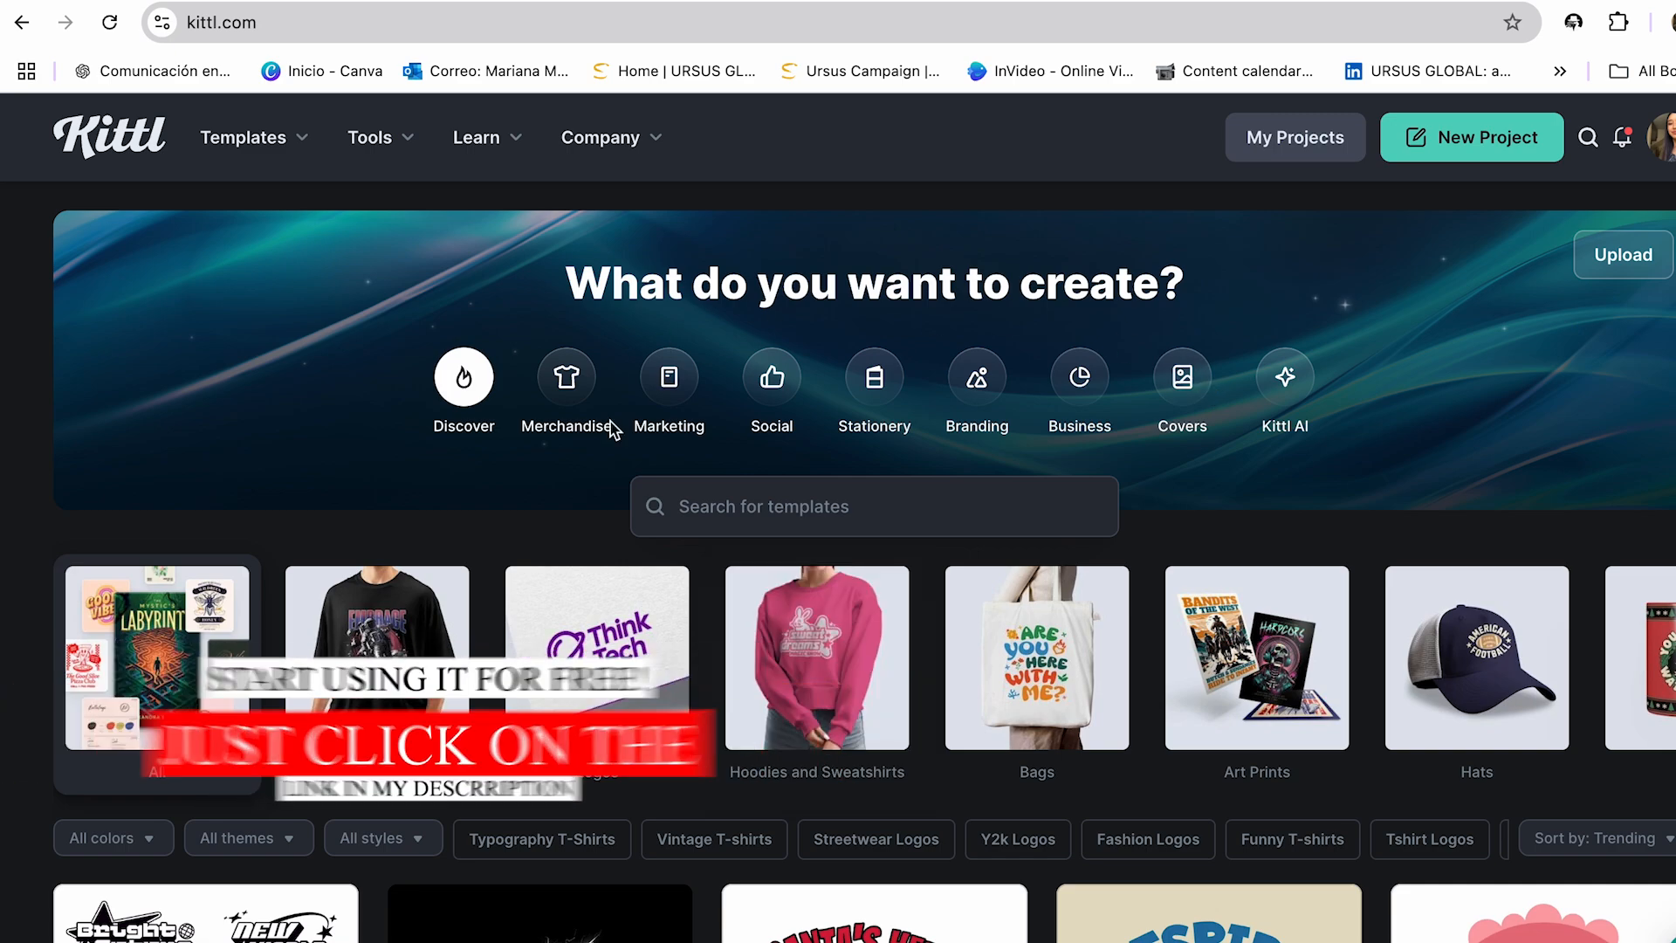
- Switch to Kittl and create a new project with an artboard measuring 8.5 x 8.5 inches
{"action": "left_click", "coordinate": [1451, 153]}
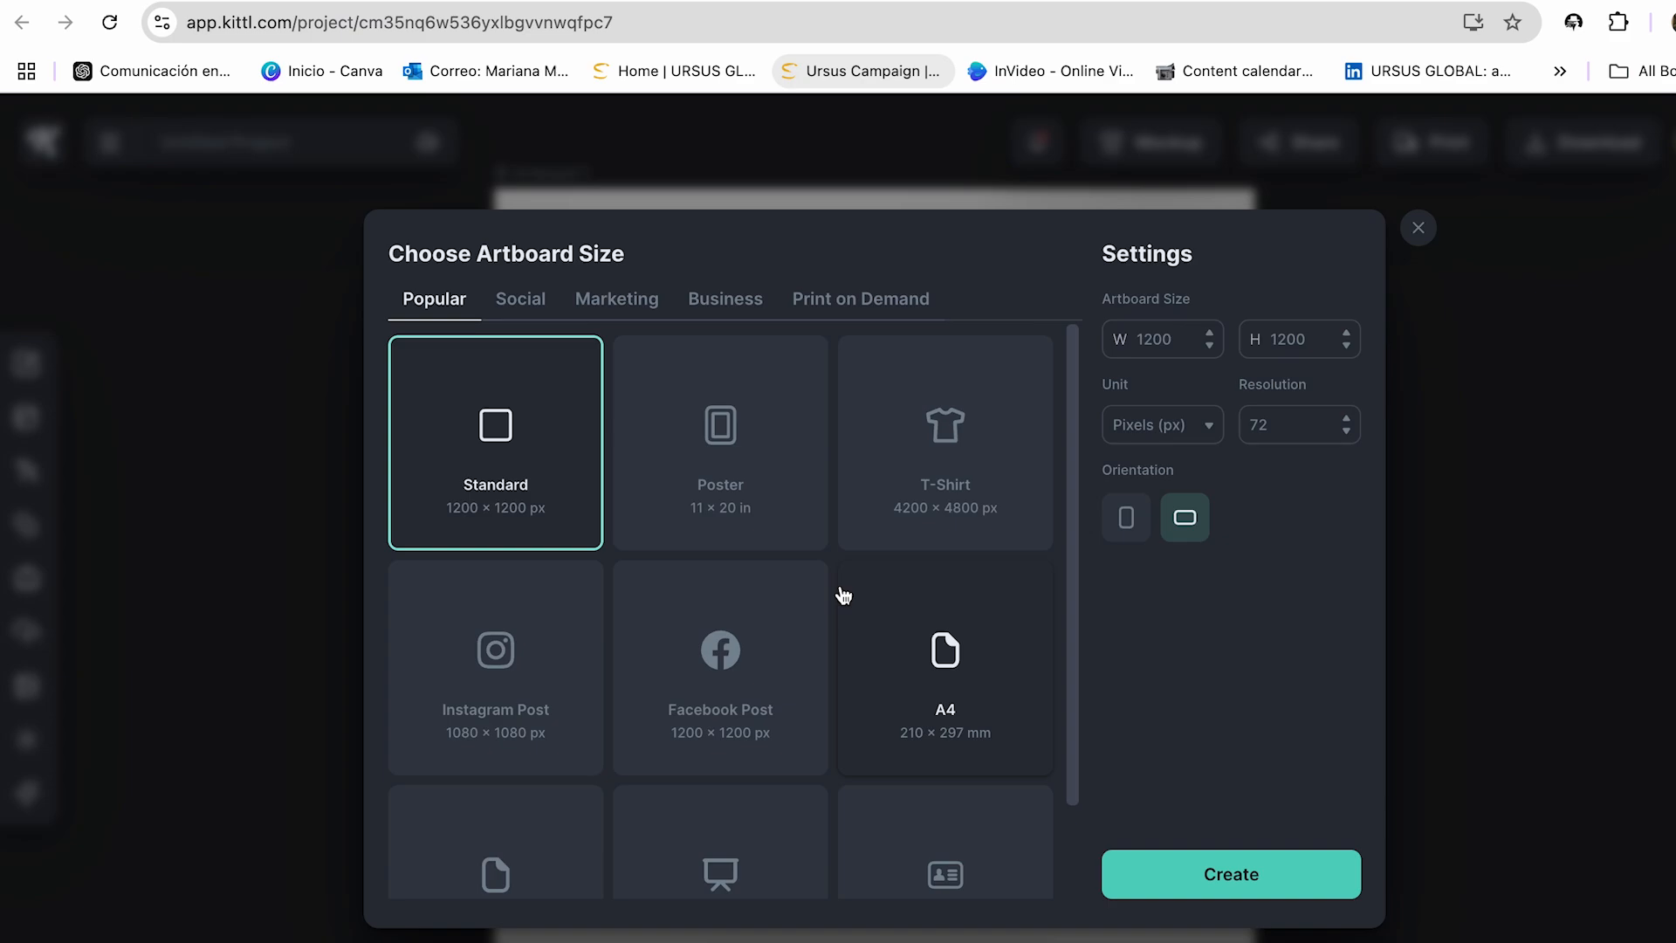
{"action": "left_click", "coordinate": [1152, 426]}
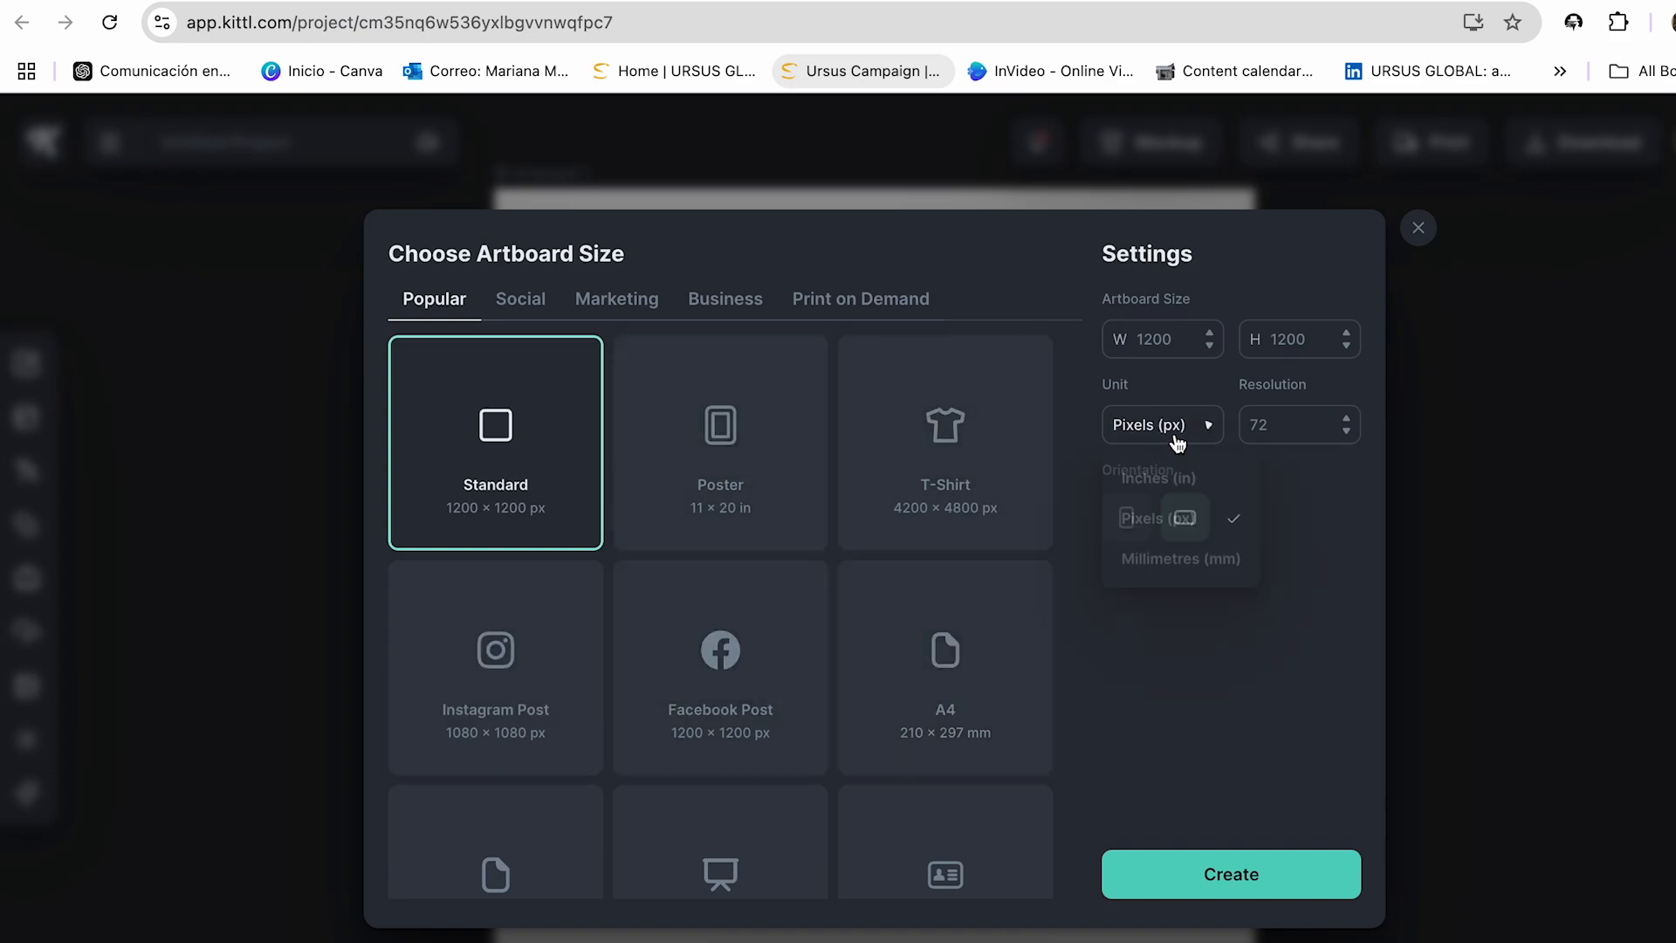
{"action": "left_click", "coordinate": [1179, 479]}
{"action": "left_click", "coordinate": [1187, 478]}
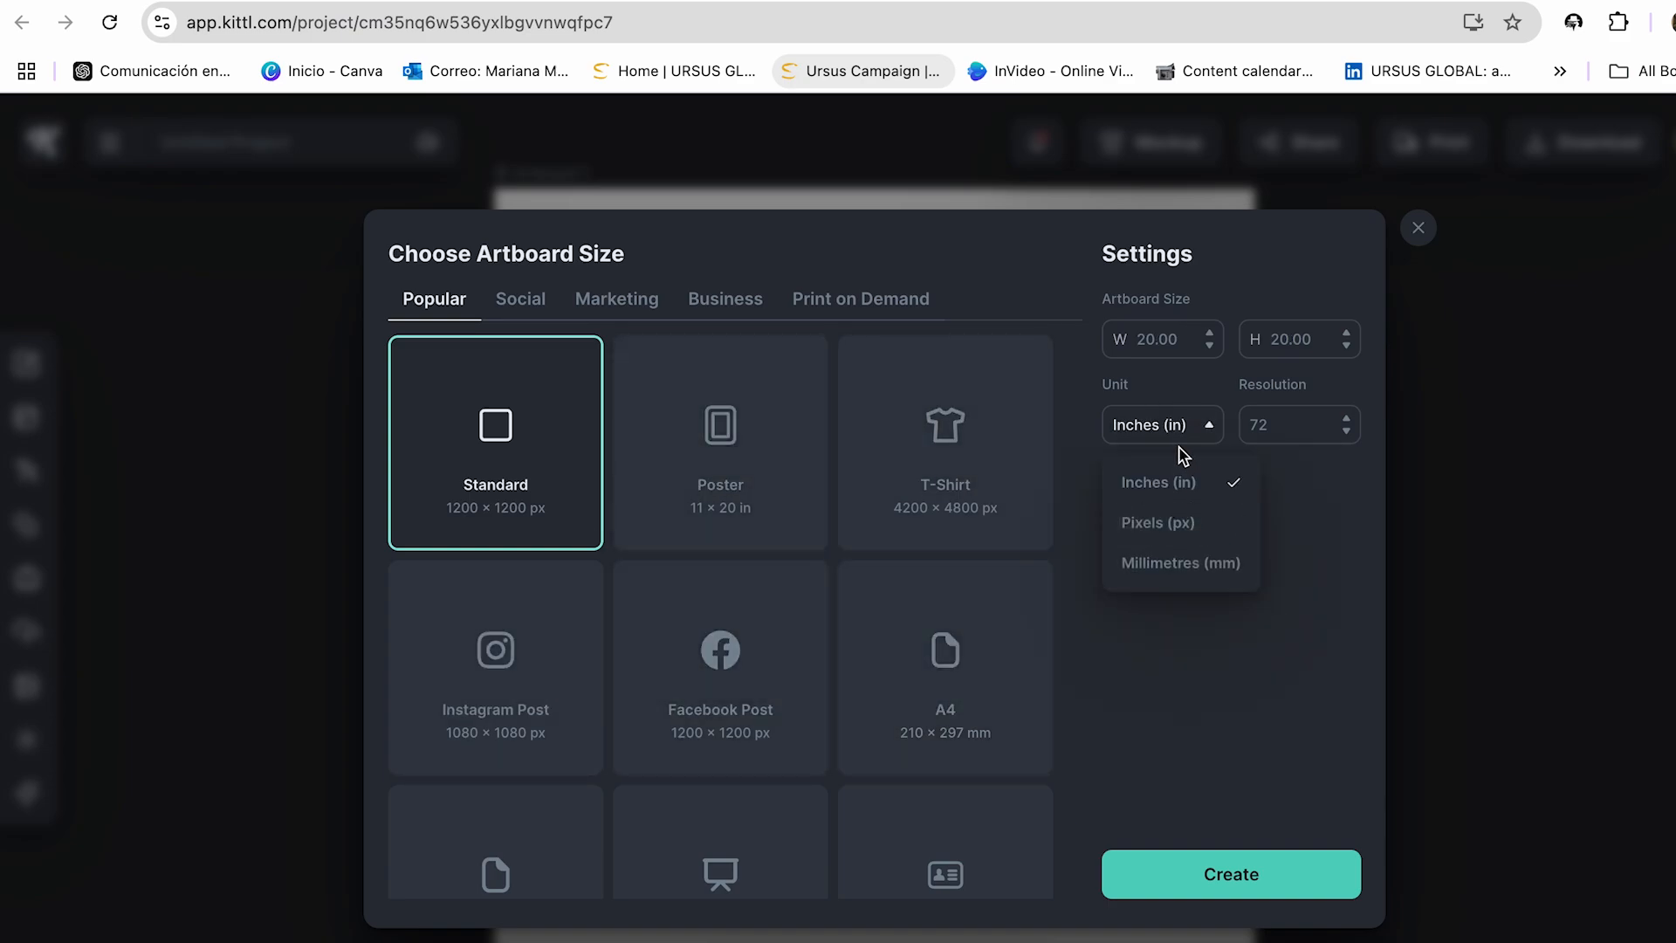
{"action": "double_click", "coordinate": [1181, 339]}
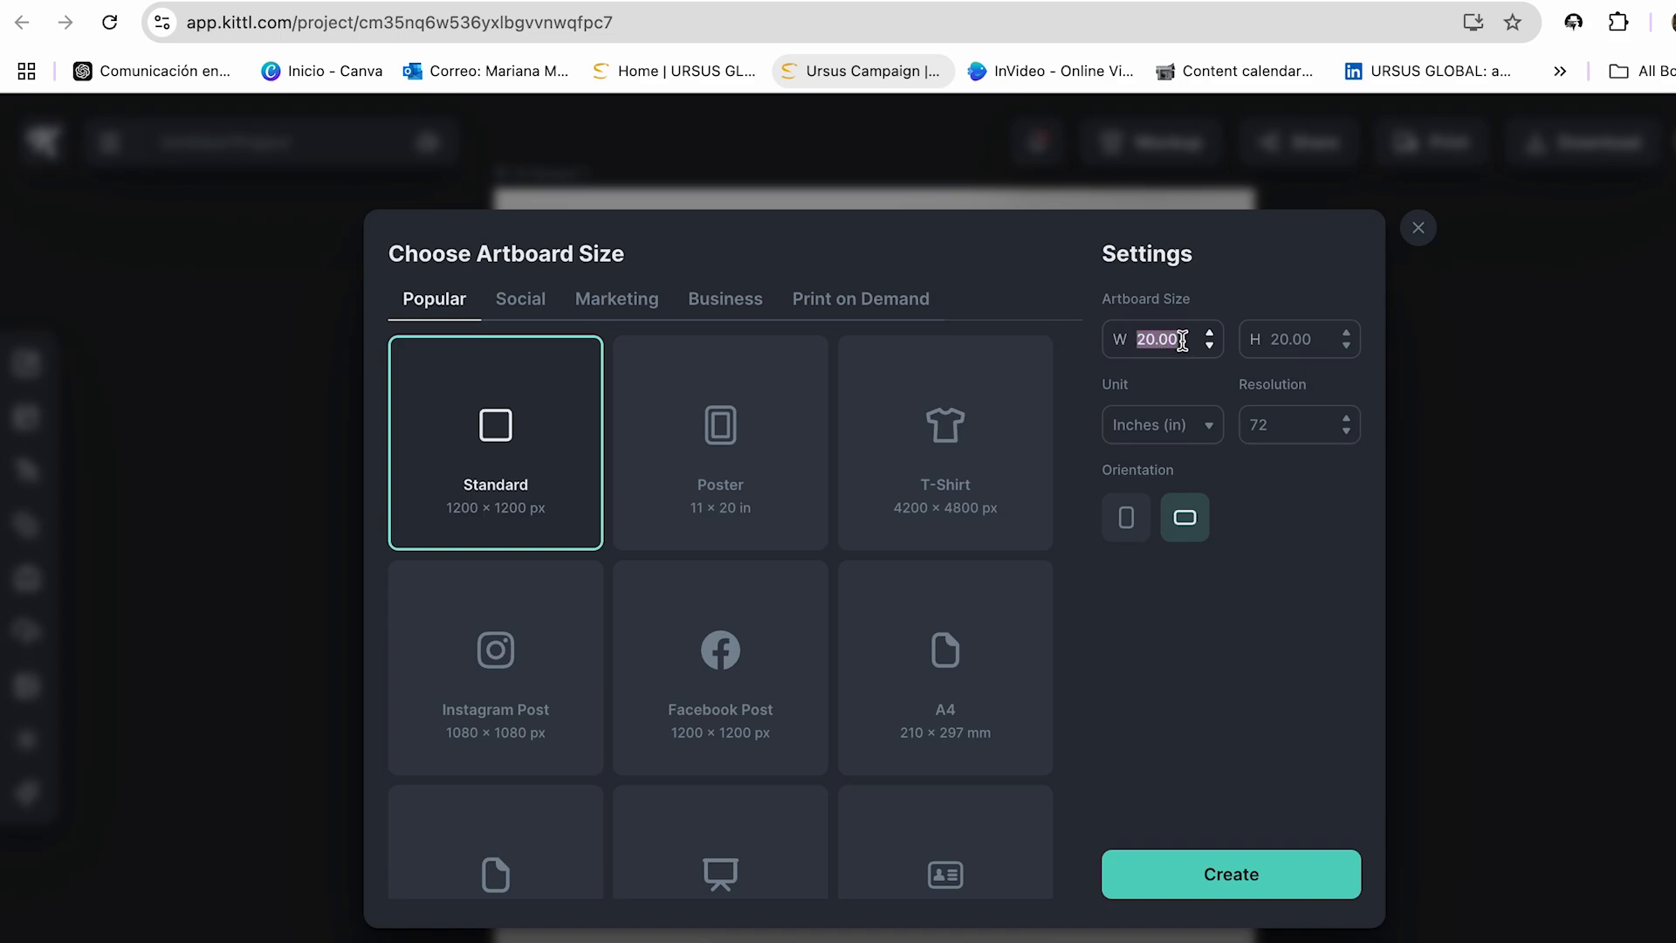
{"action": "key", "text": "BackSpace"}
{"action": "type", "text": "8.5"}
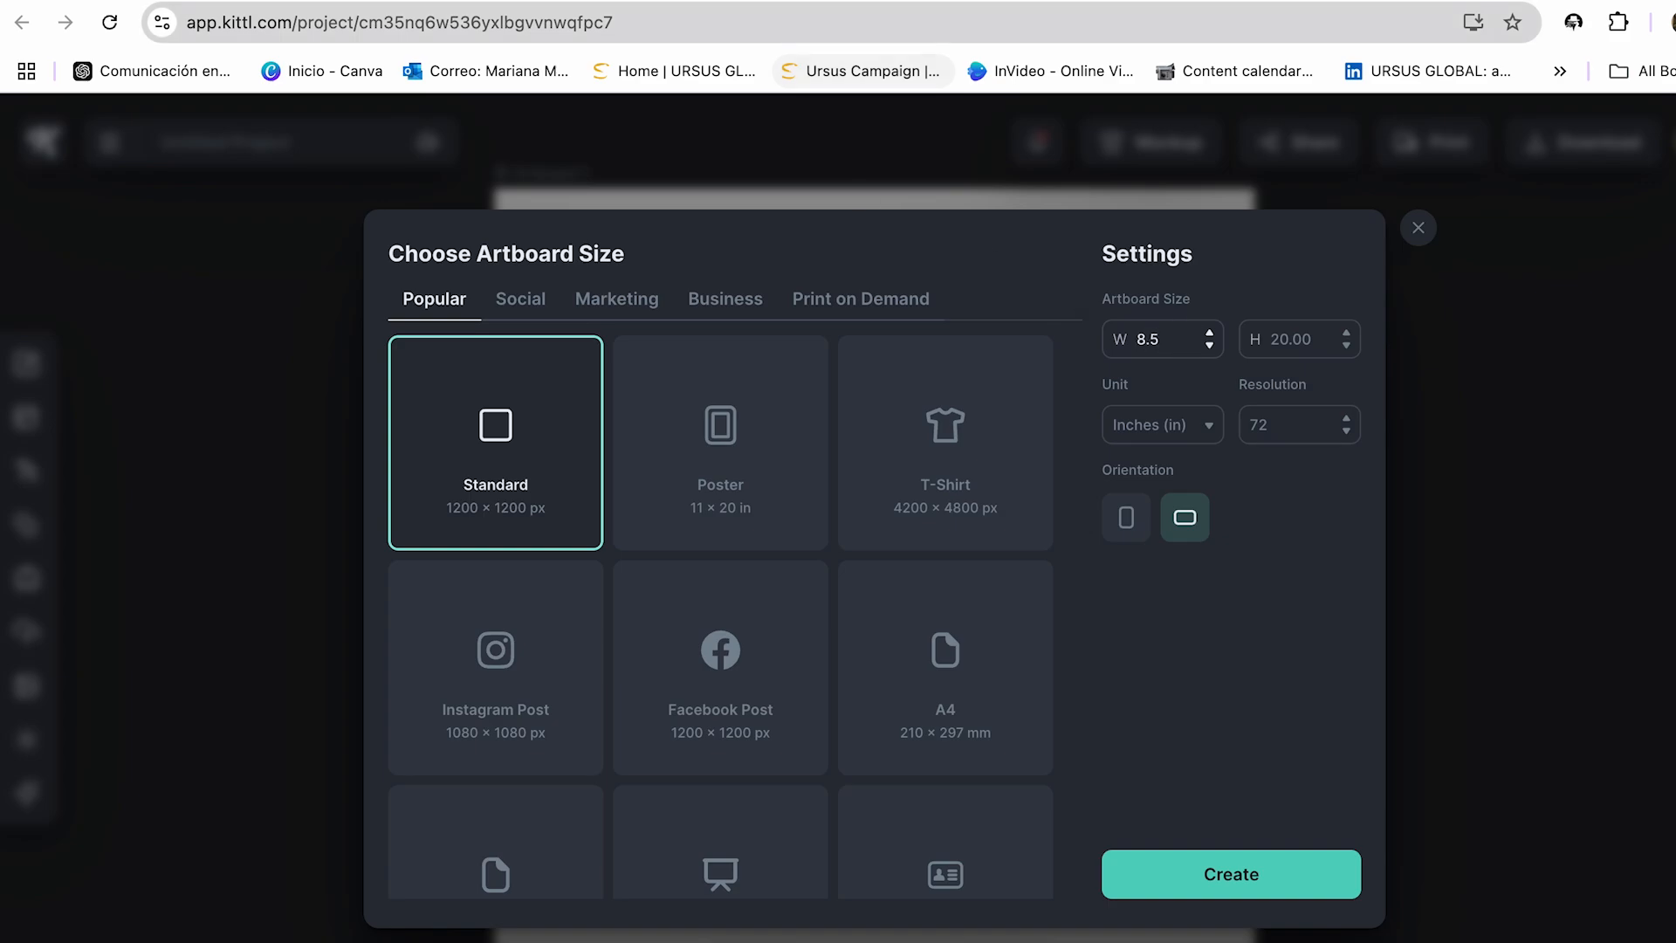
{"action": "double_click", "coordinate": [1313, 339]}
{"action": "key", "text": "BackSpace"}
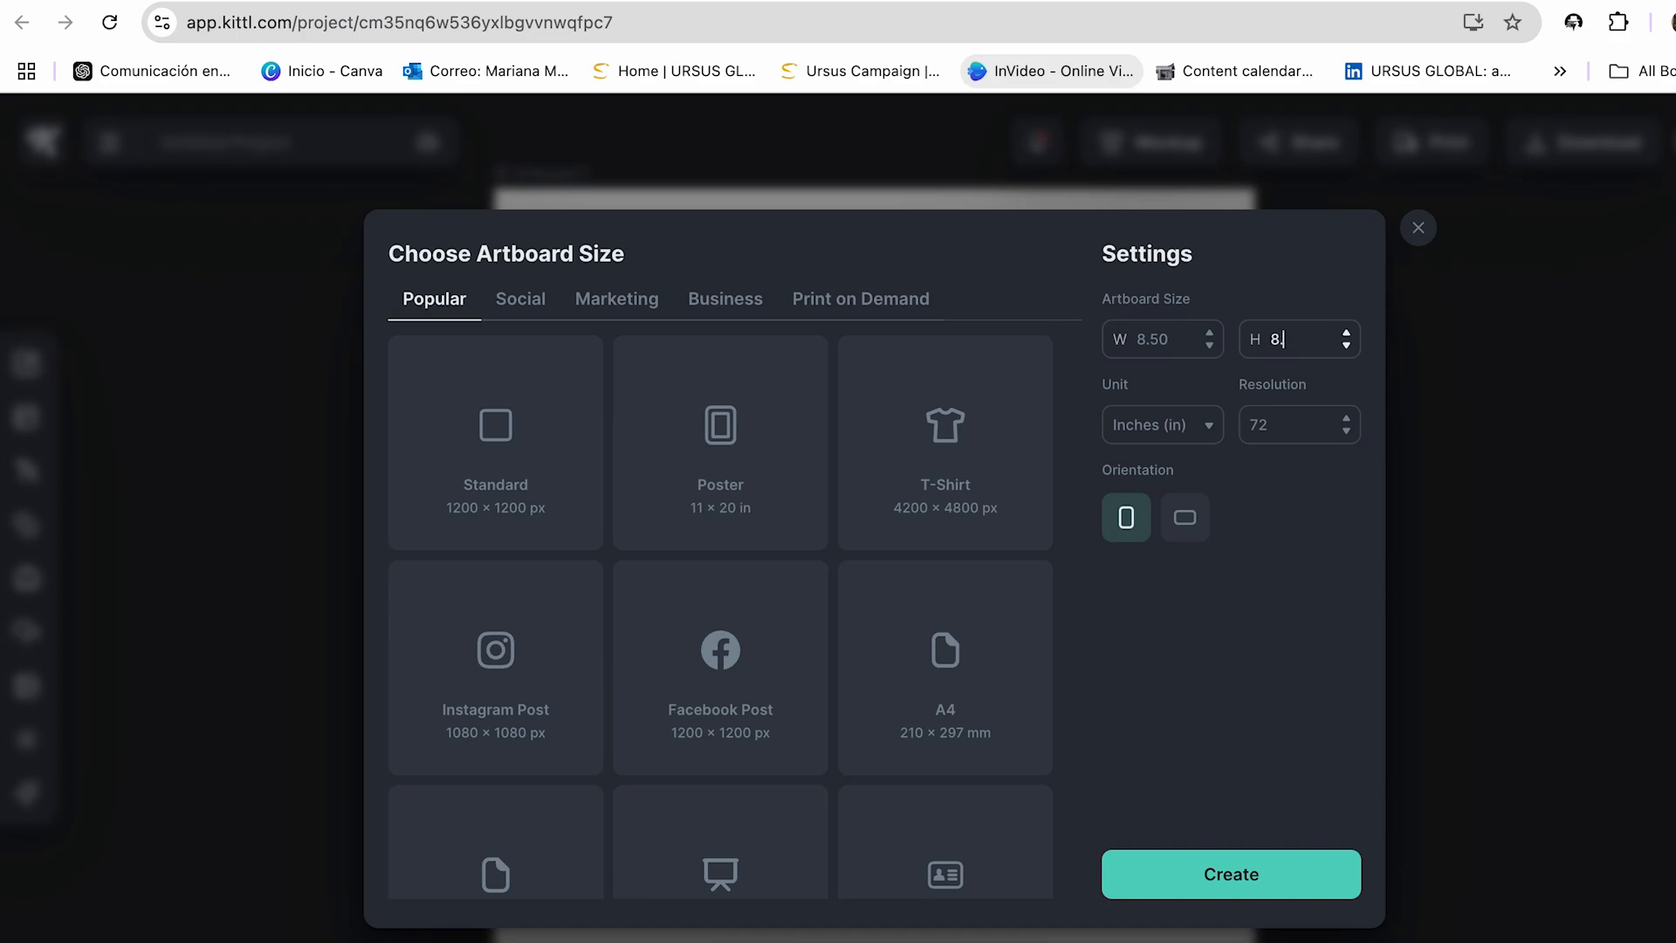
{"action": "type", "text": "8.5"}
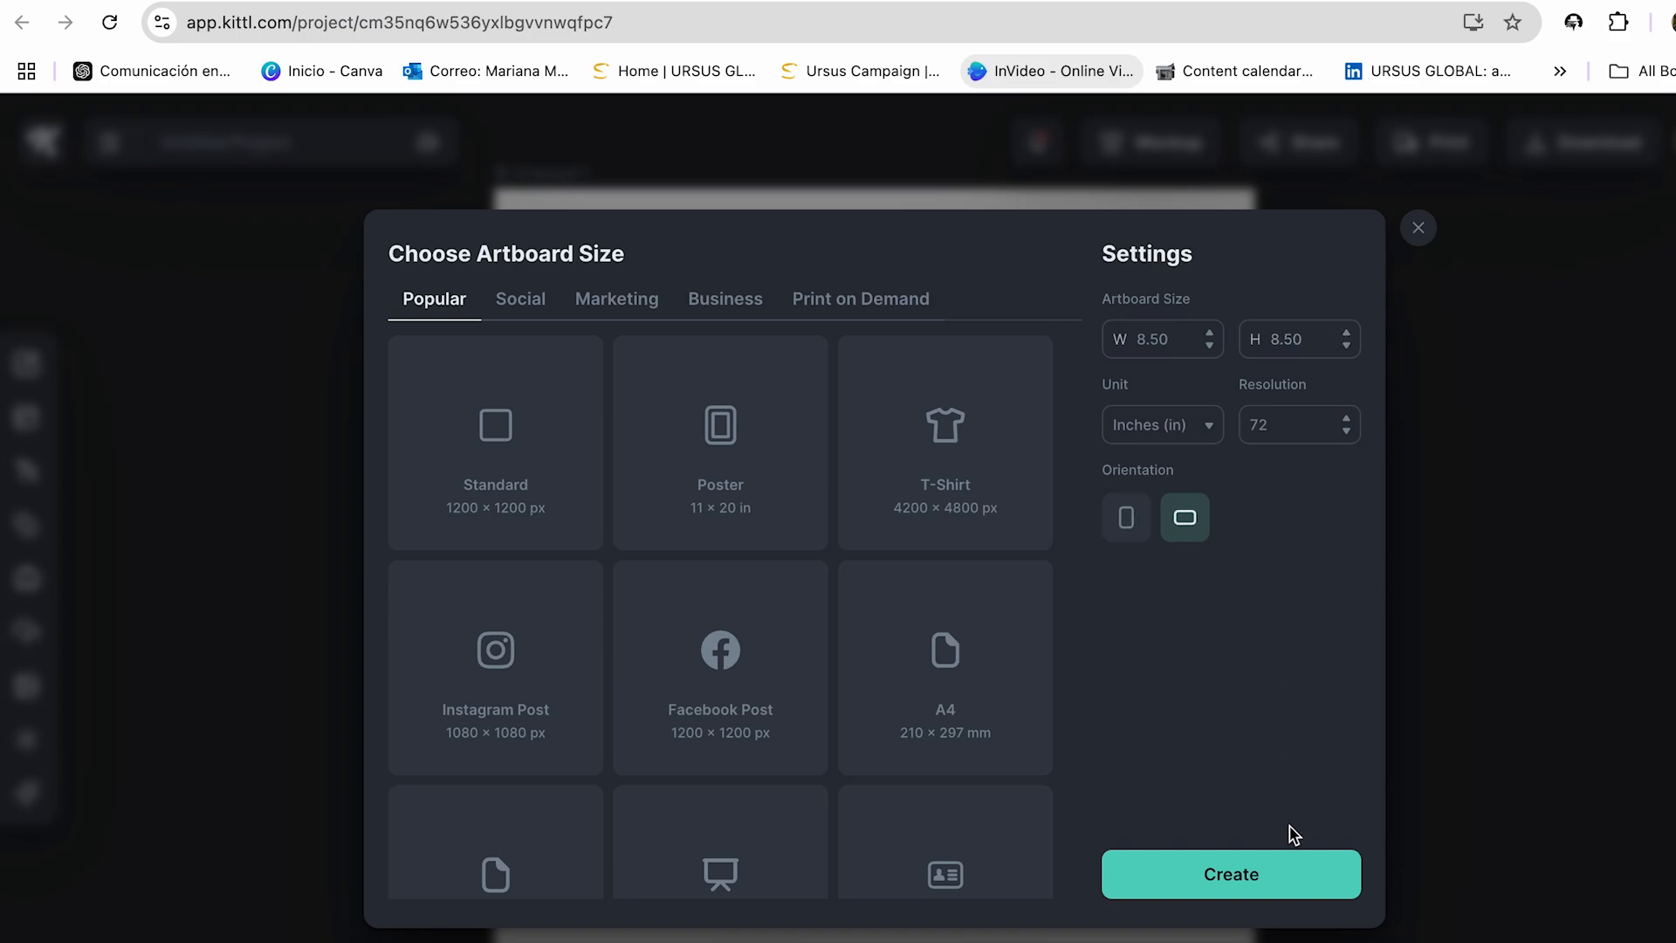
{"action": "left_click", "coordinate": [1248, 877]}
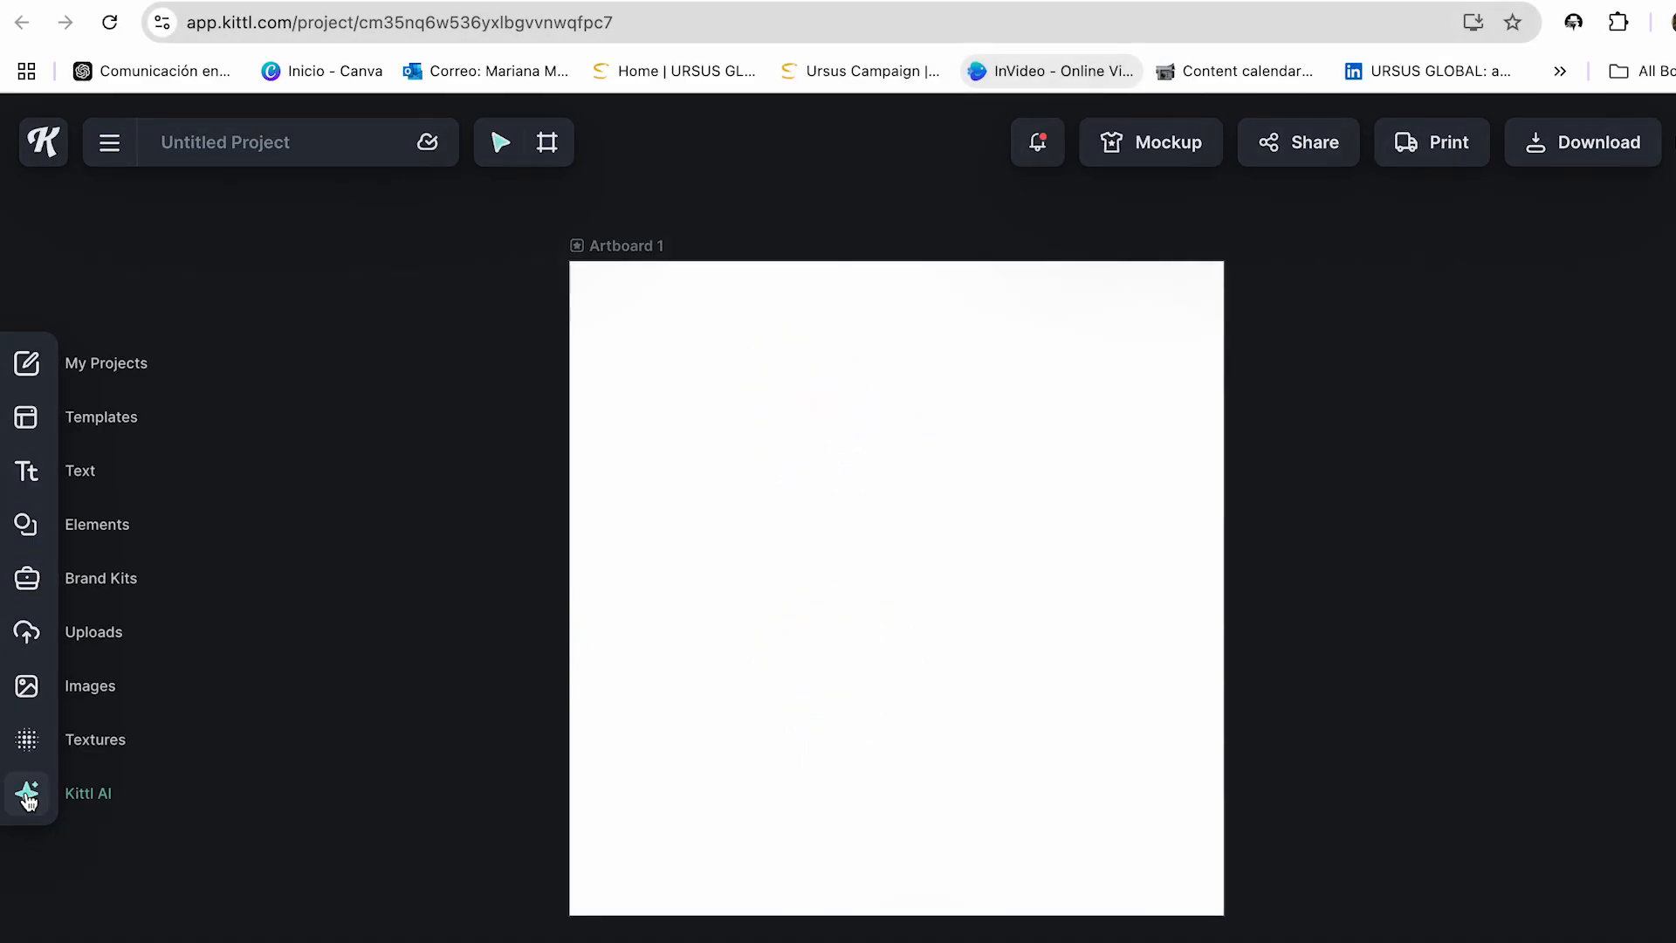
- Open Kittl's AI Image Generator in Turbo mode and look through its image, clipart and vector styles
{"action": "left_click", "coordinate": [27, 792]}
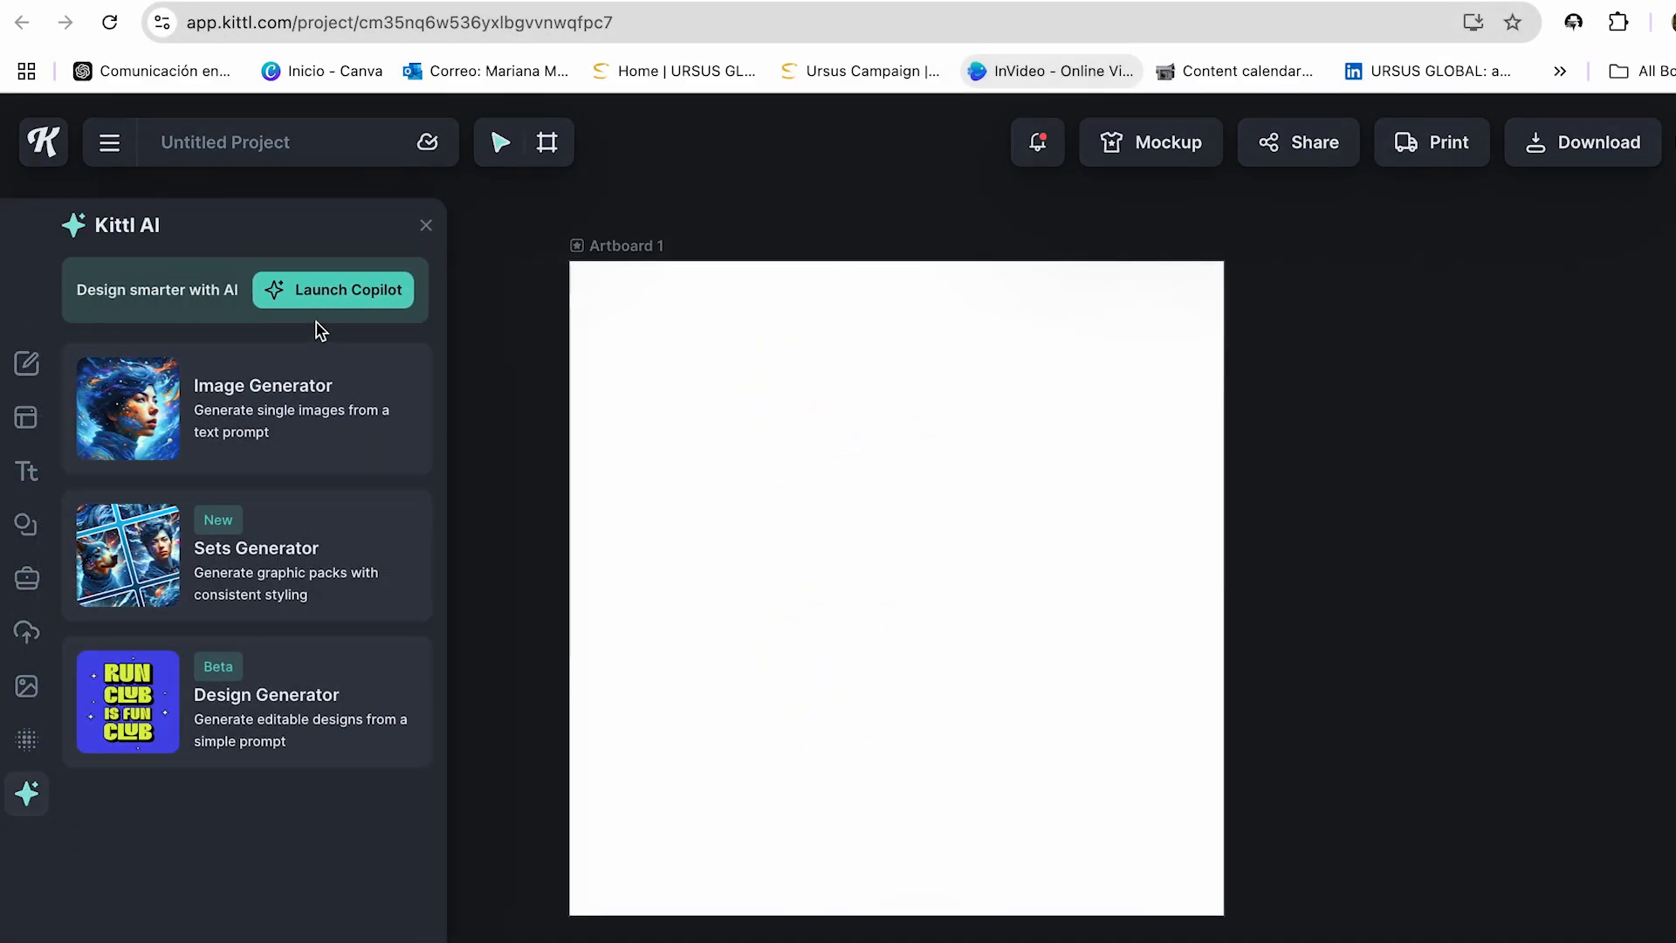
{"action": "left_click", "coordinate": [202, 426]}
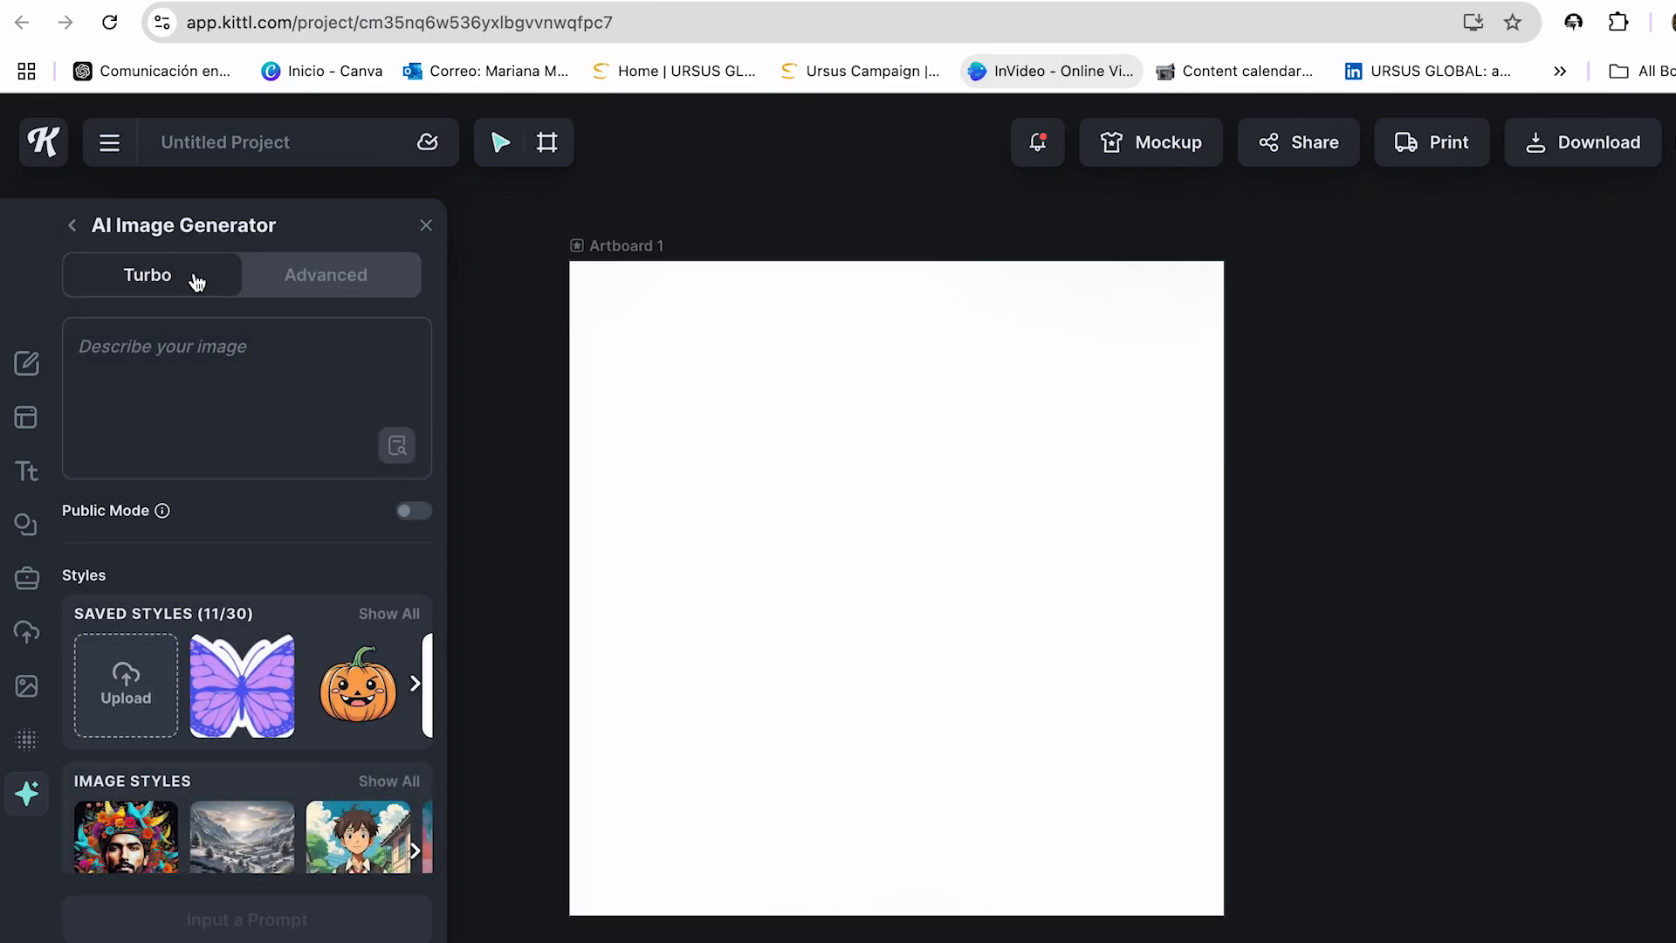
{"action": "left_click", "coordinate": [172, 363]}
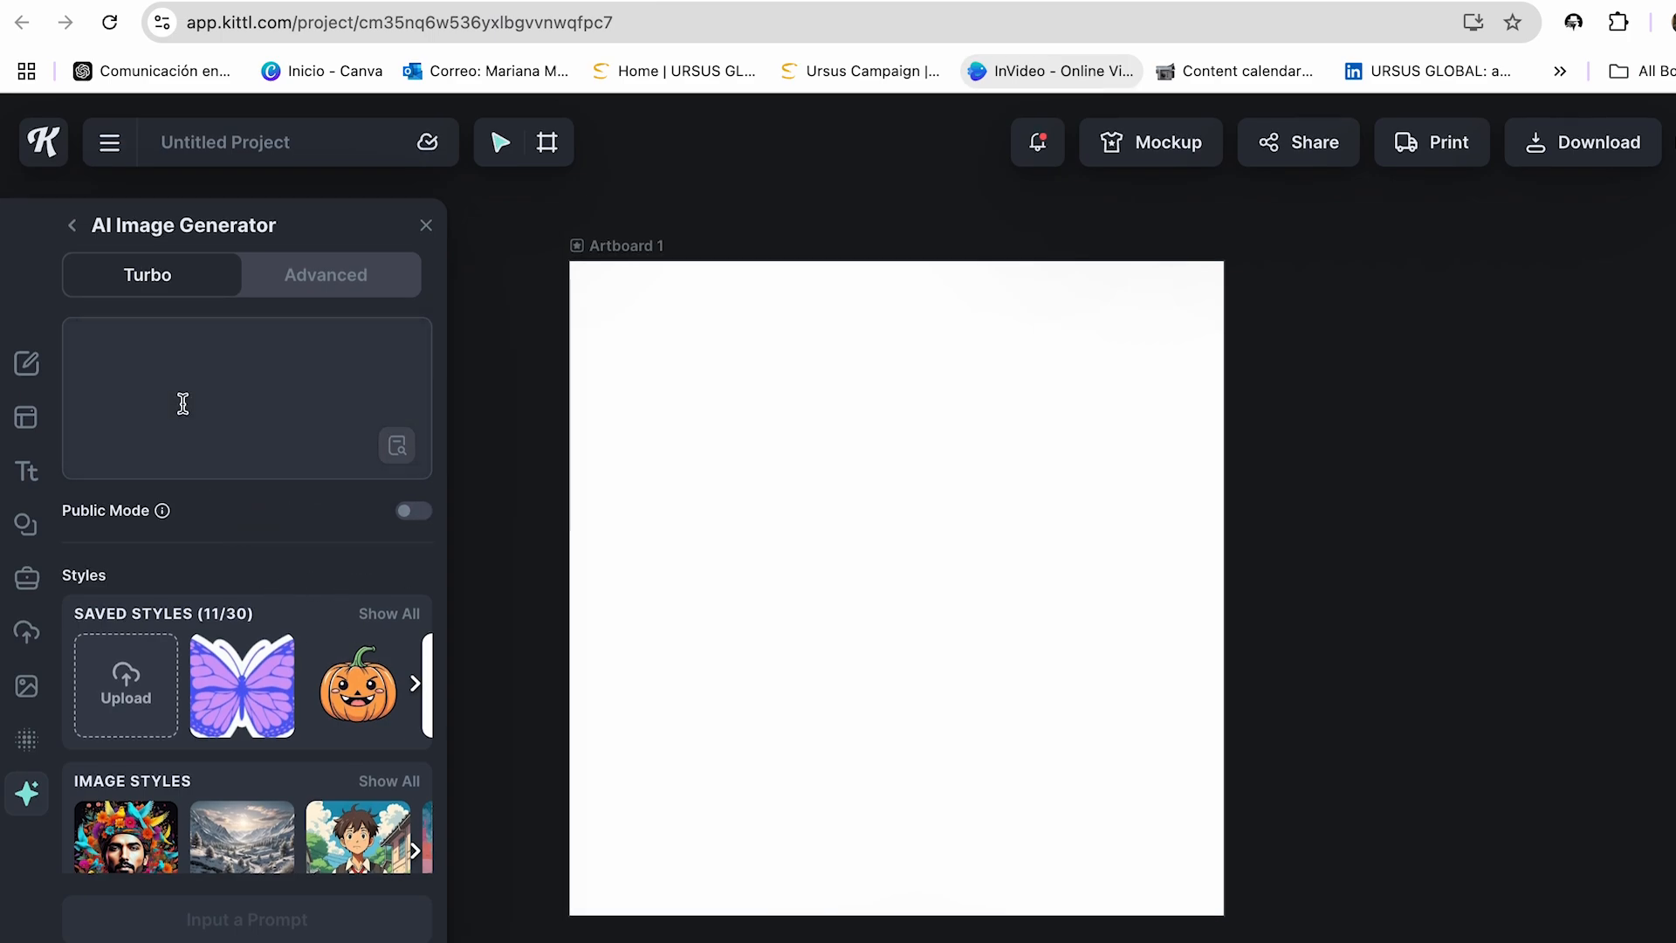
{"action": "scroll", "coordinate": [207, 615], "scroll_direction": "down", "scroll_amount": 1}
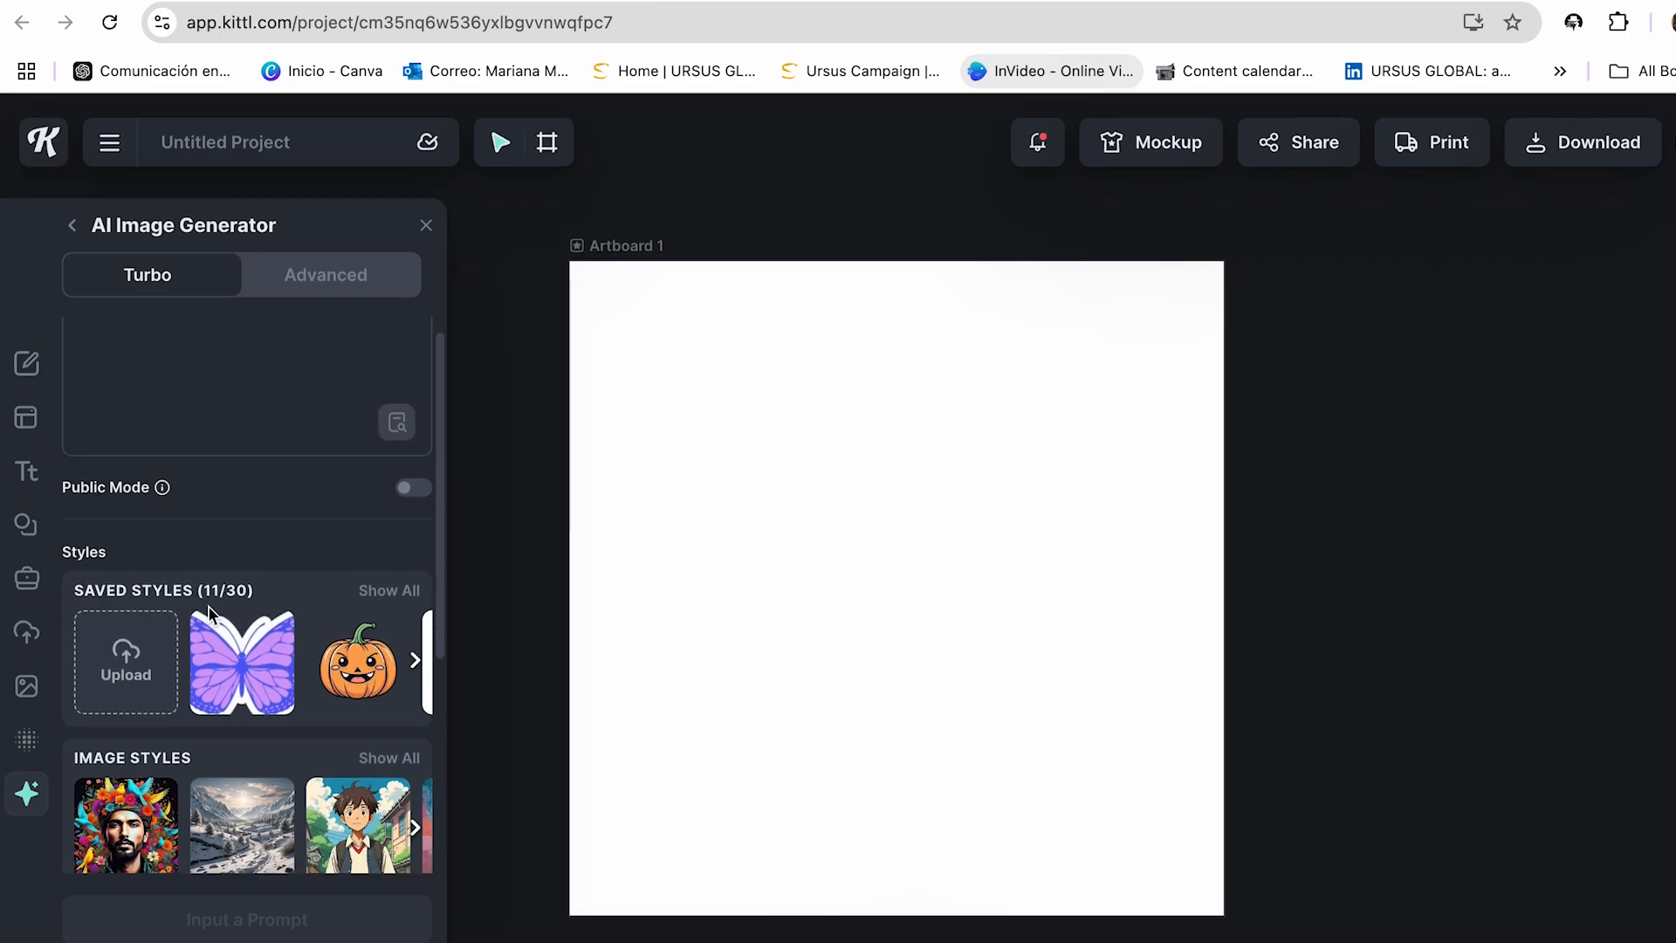
{"action": "scroll", "coordinate": [214, 665], "scroll_direction": "down", "scroll_amount": 4}
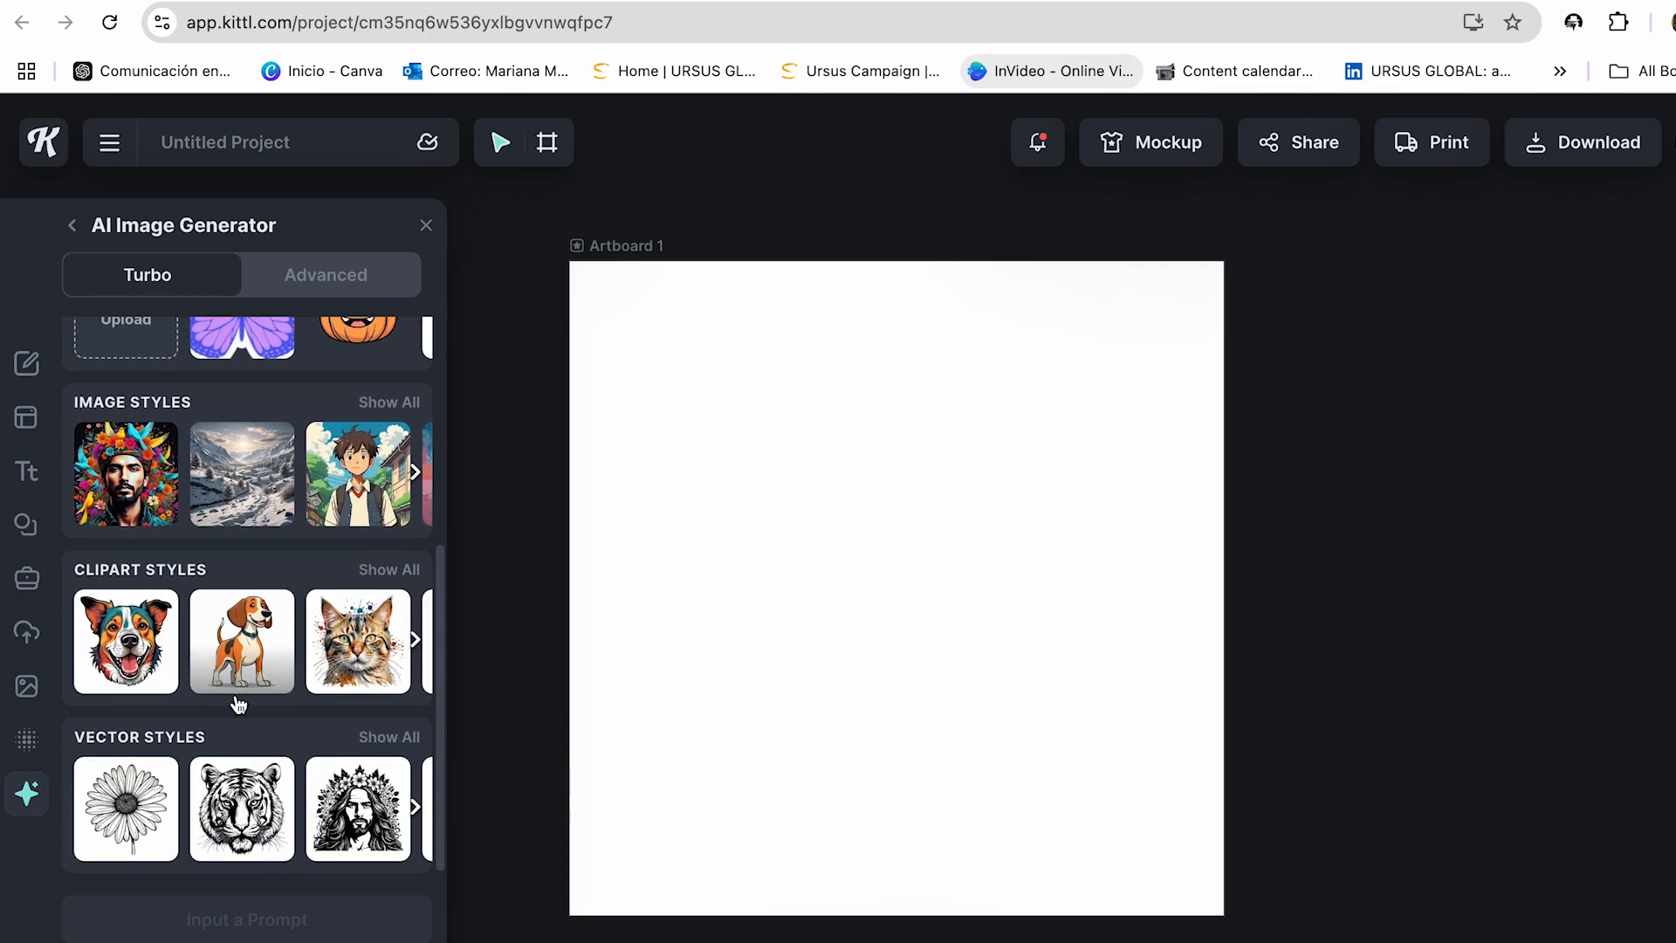
{"action": "scroll", "coordinate": [273, 550], "scroll_direction": "up", "scroll_amount": 5}
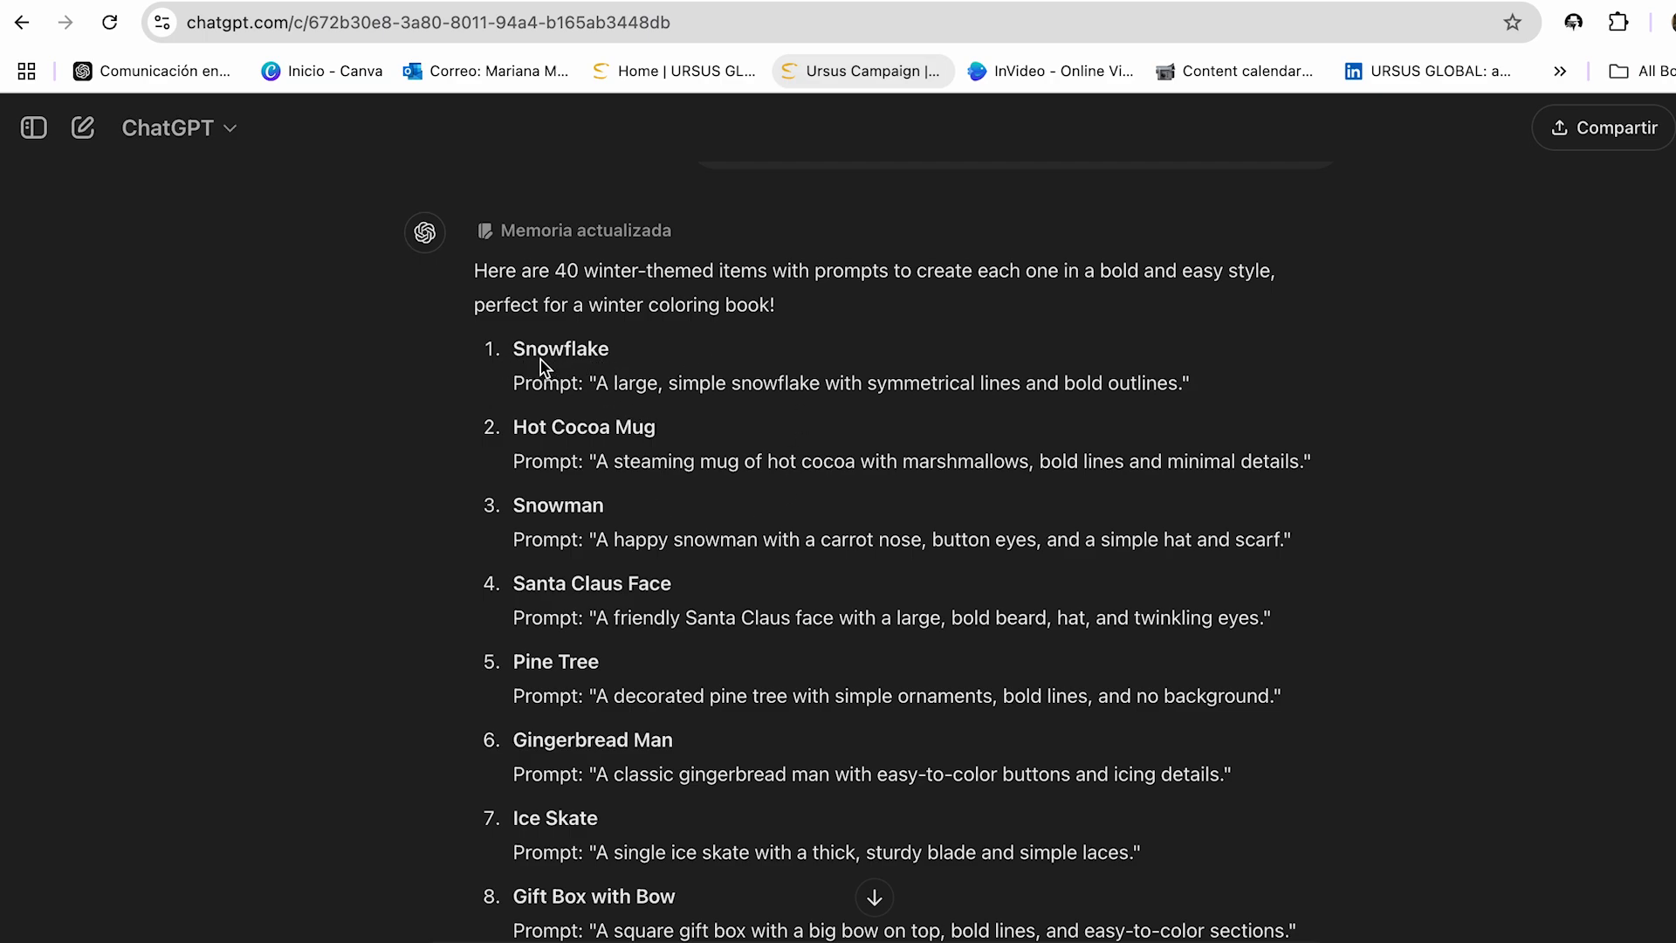
- Copy the prompt "A large, simple snowflake with symmetrical lines and bold outlines" from ChatGPT into Kittl's image generator
{"action": "left_click_drag", "start_coordinate": [600, 384], "coordinate": [1143, 357]}
{"action": "left_click_drag", "start_coordinate": [597, 384], "coordinate": [1180, 392]}
{"action": "key", "text": "ctrl+c"}
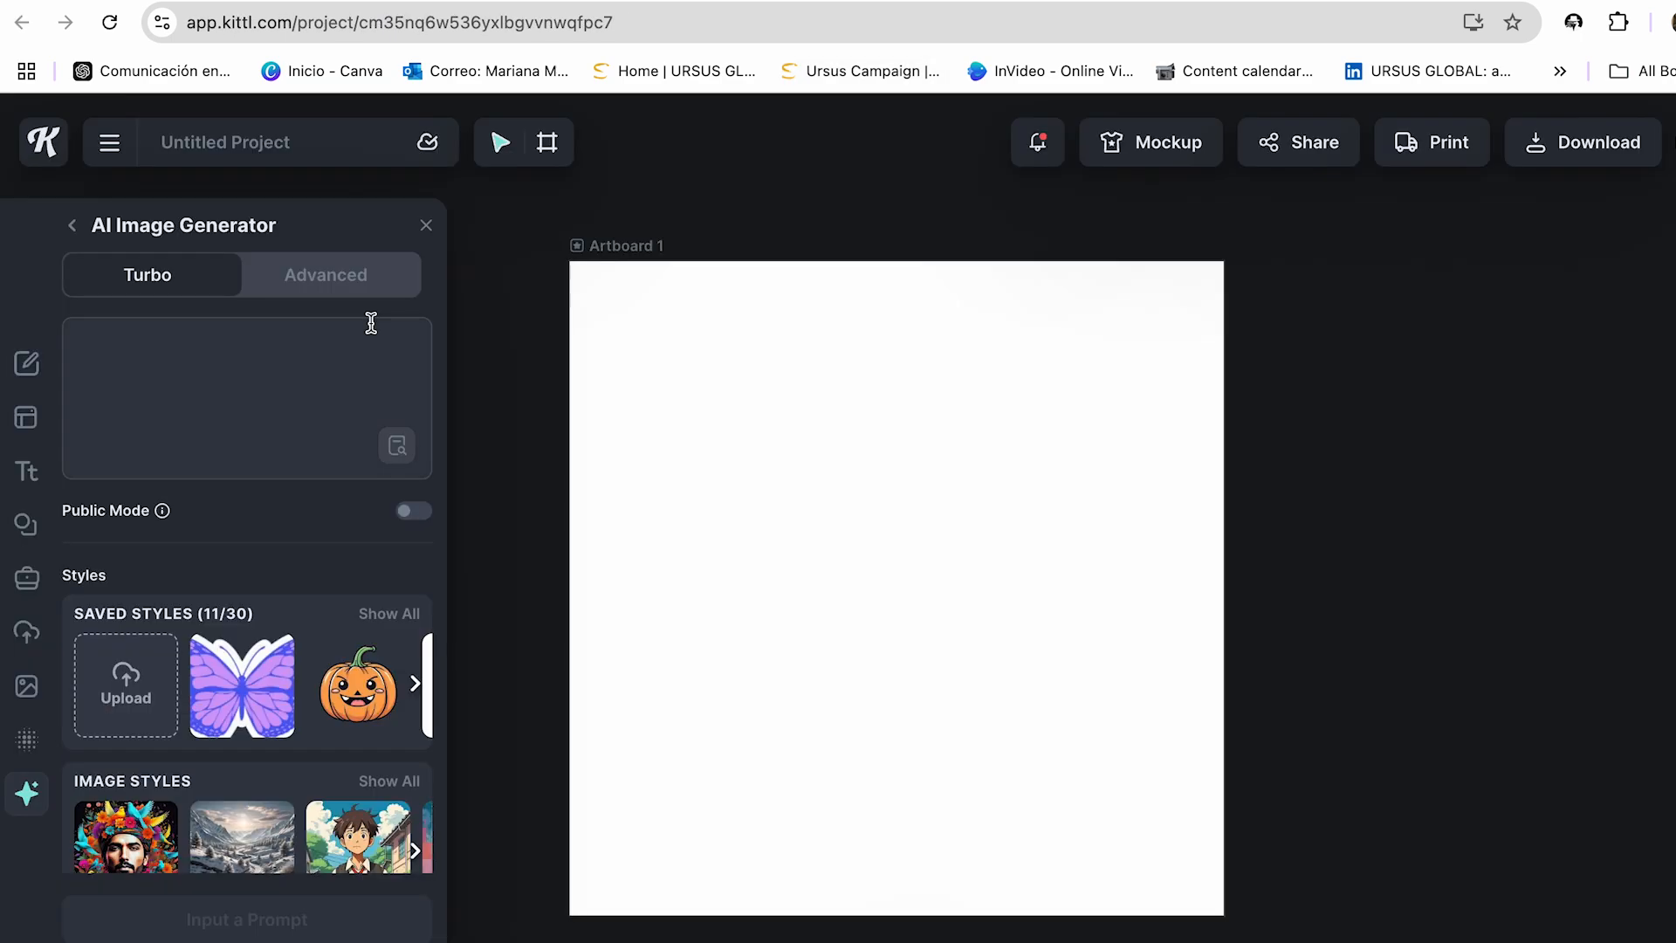
{"action": "left_click", "coordinate": [371, 323]}
{"action": "key", "text": "ctrl+v"}
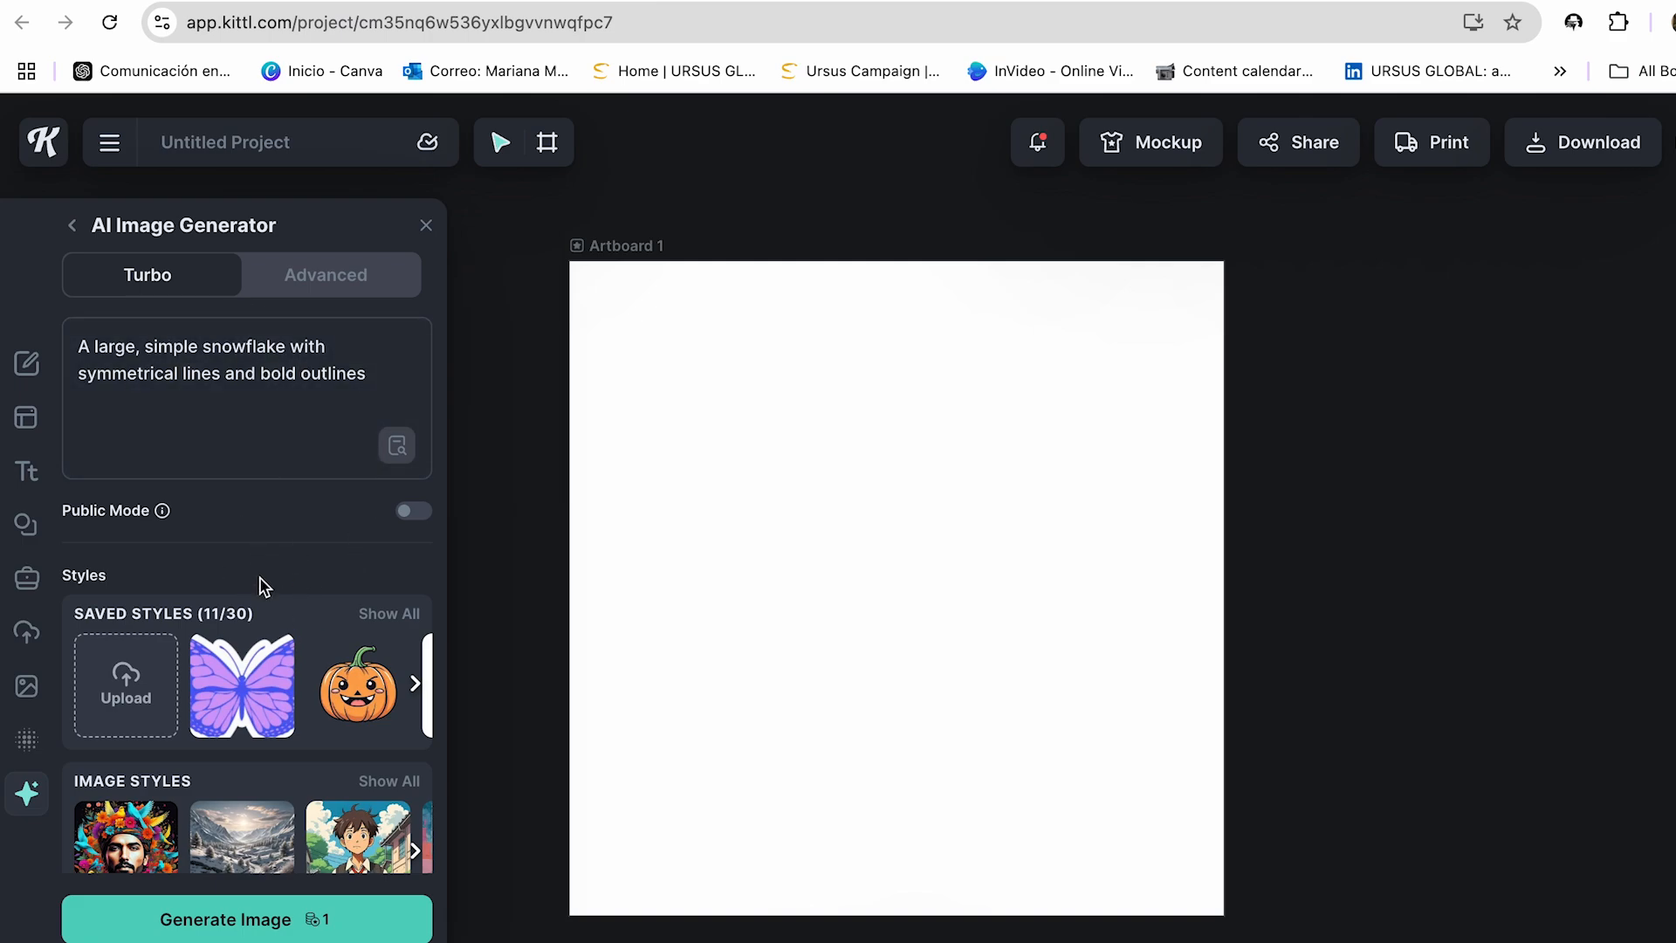
- Browse the full style list, choose the Cartoon vector style and generate the snowflake image
{"action": "scroll", "coordinate": [262, 585], "scroll_direction": "down", "scroll_amount": 4}
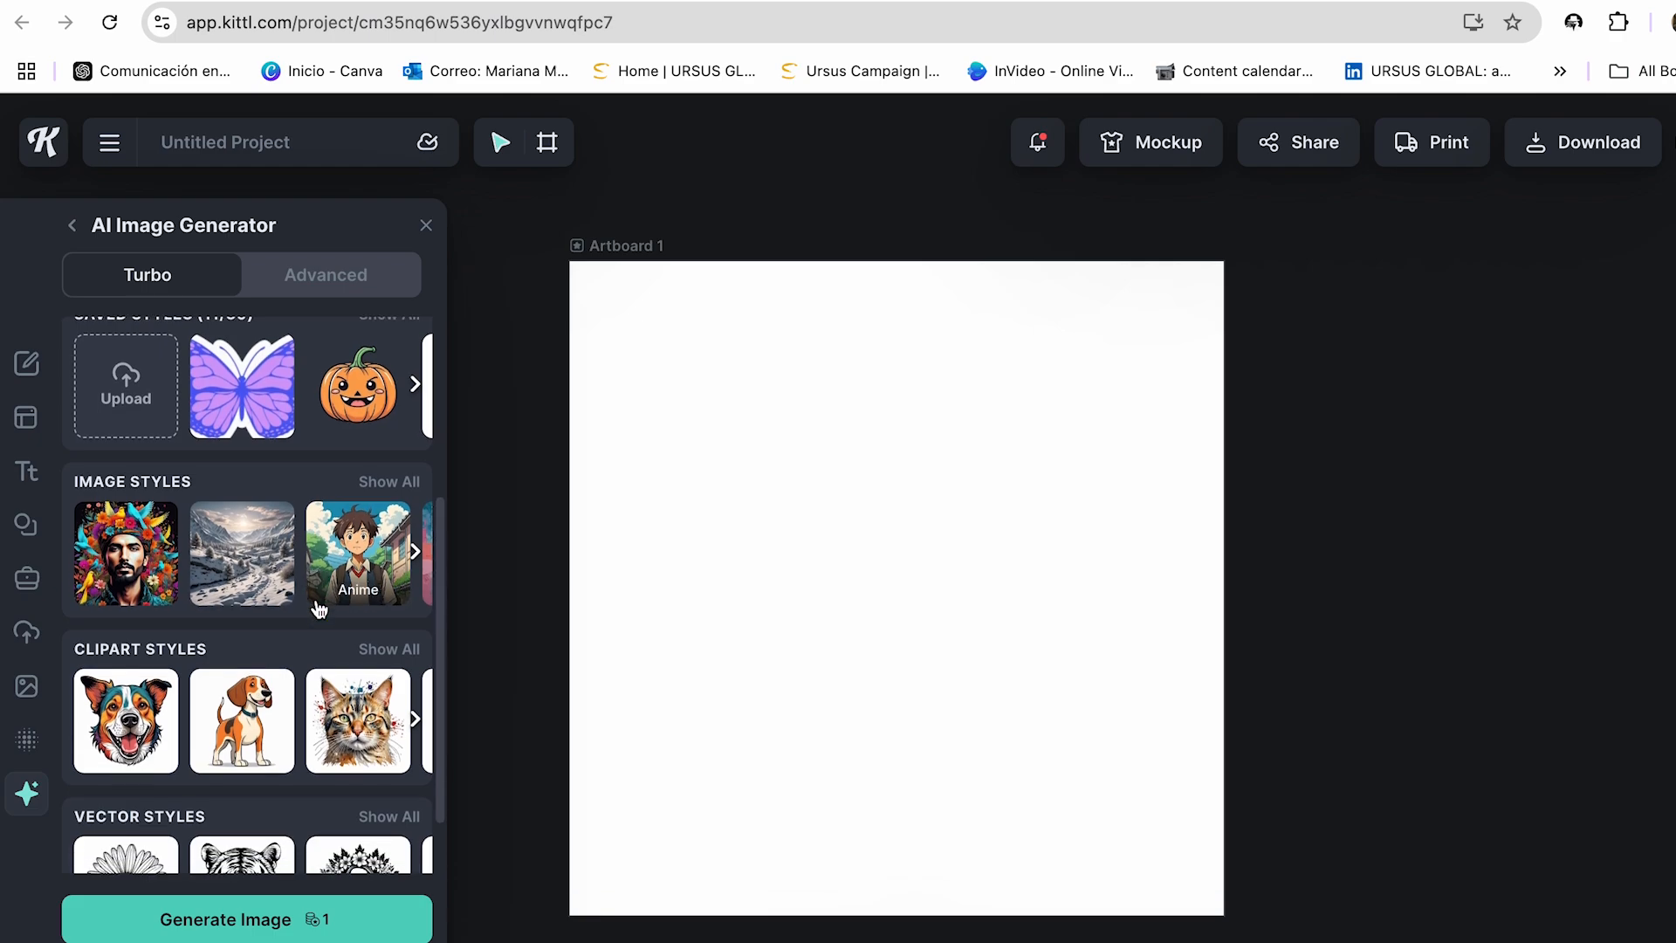
{"action": "left_click", "coordinate": [378, 484]}
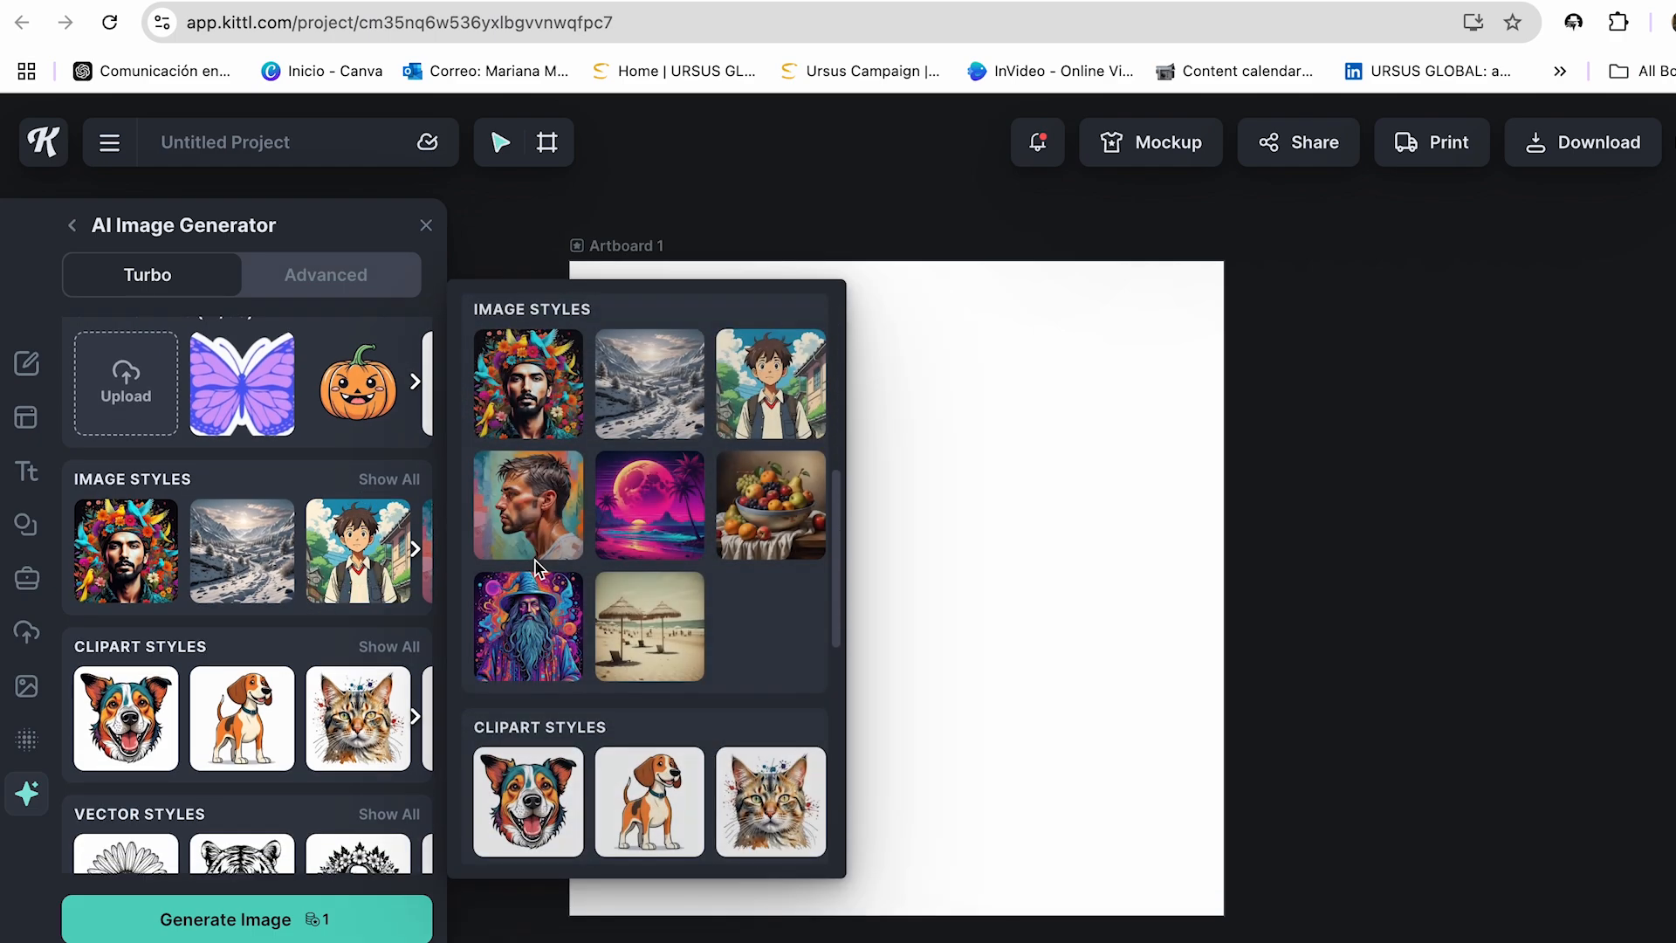
{"action": "scroll", "coordinate": [599, 644], "scroll_direction": "down", "scroll_amount": 5}
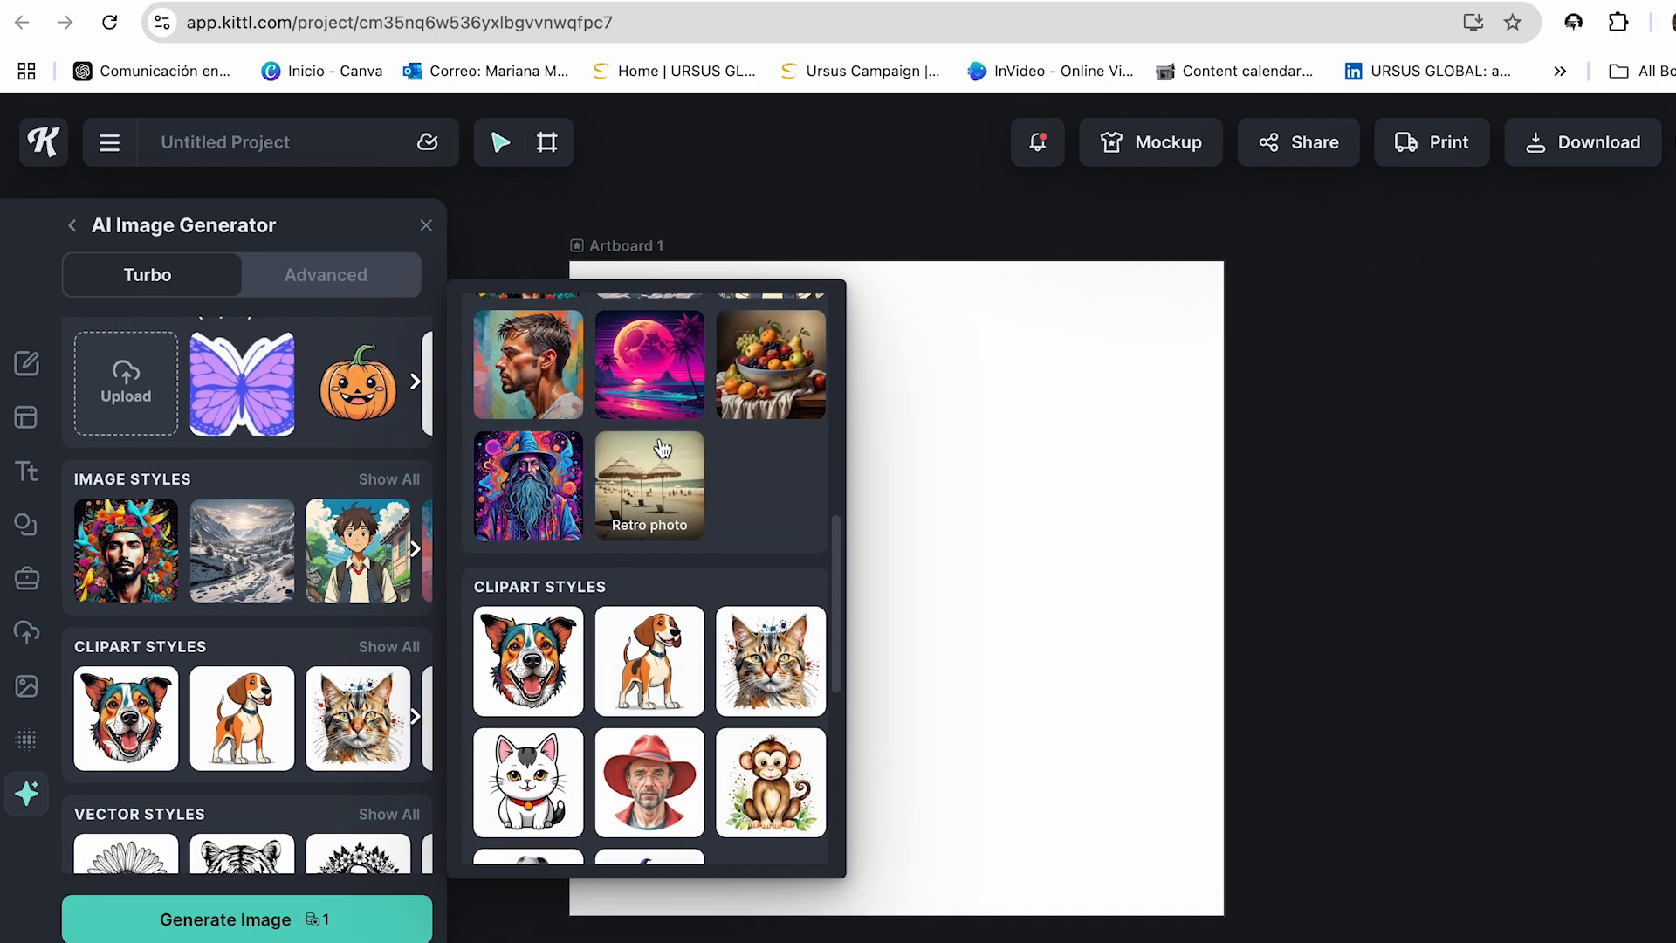
{"action": "scroll", "coordinate": [665, 454], "scroll_direction": "down", "scroll_amount": 5}
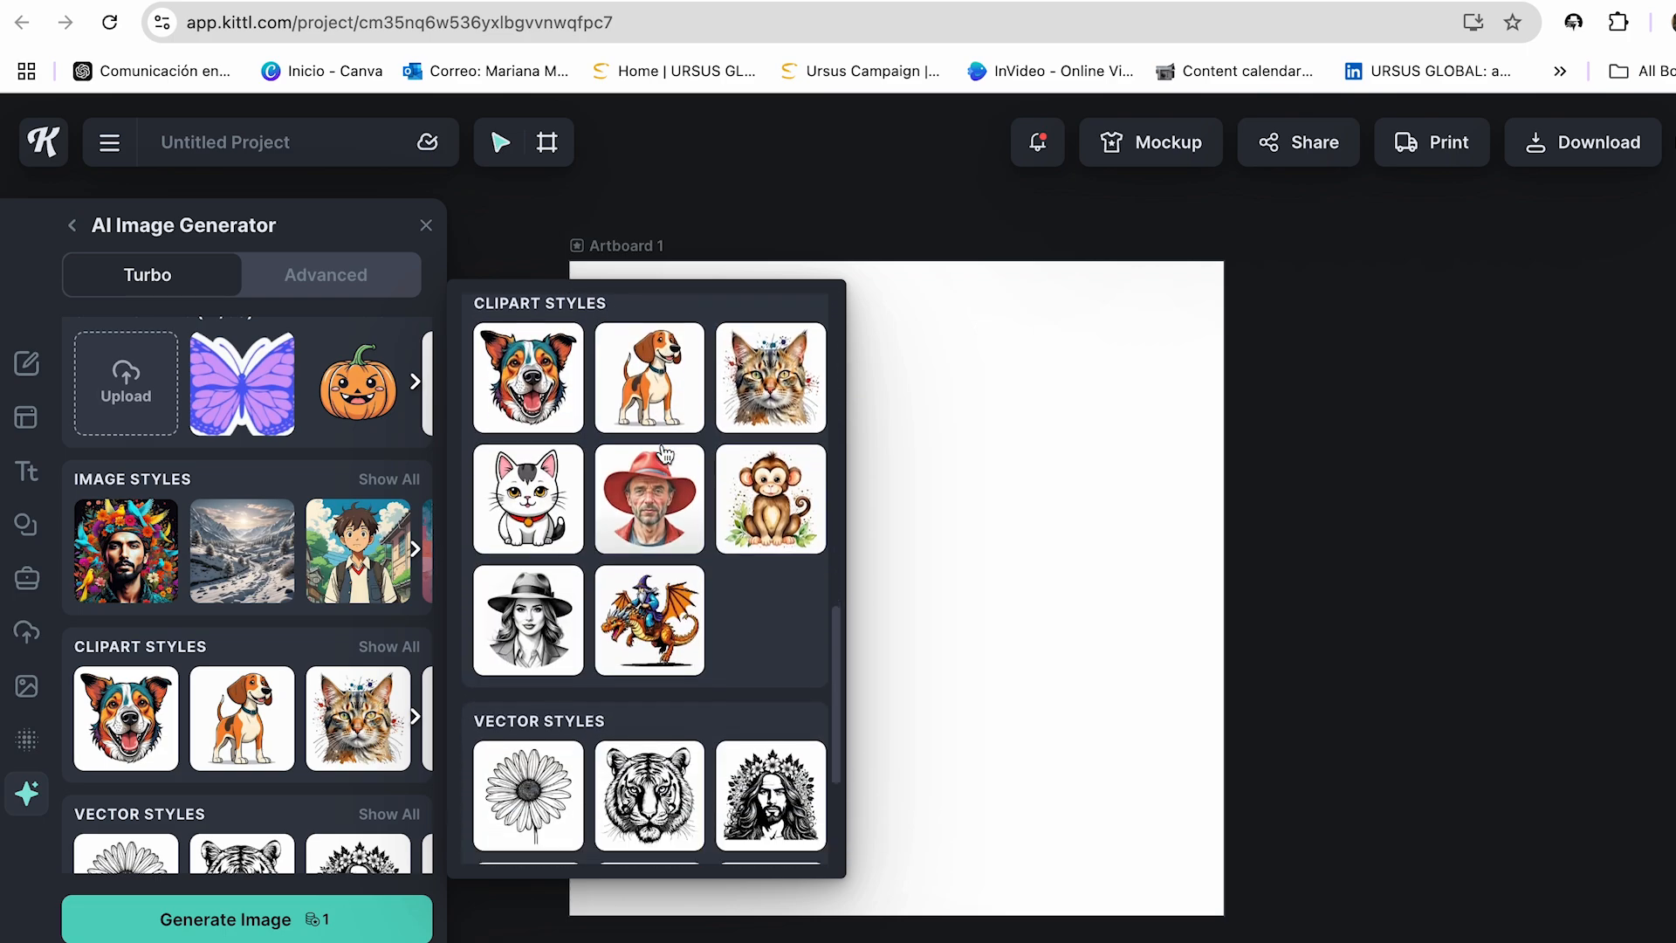
{"action": "left_click", "coordinate": [535, 533]}
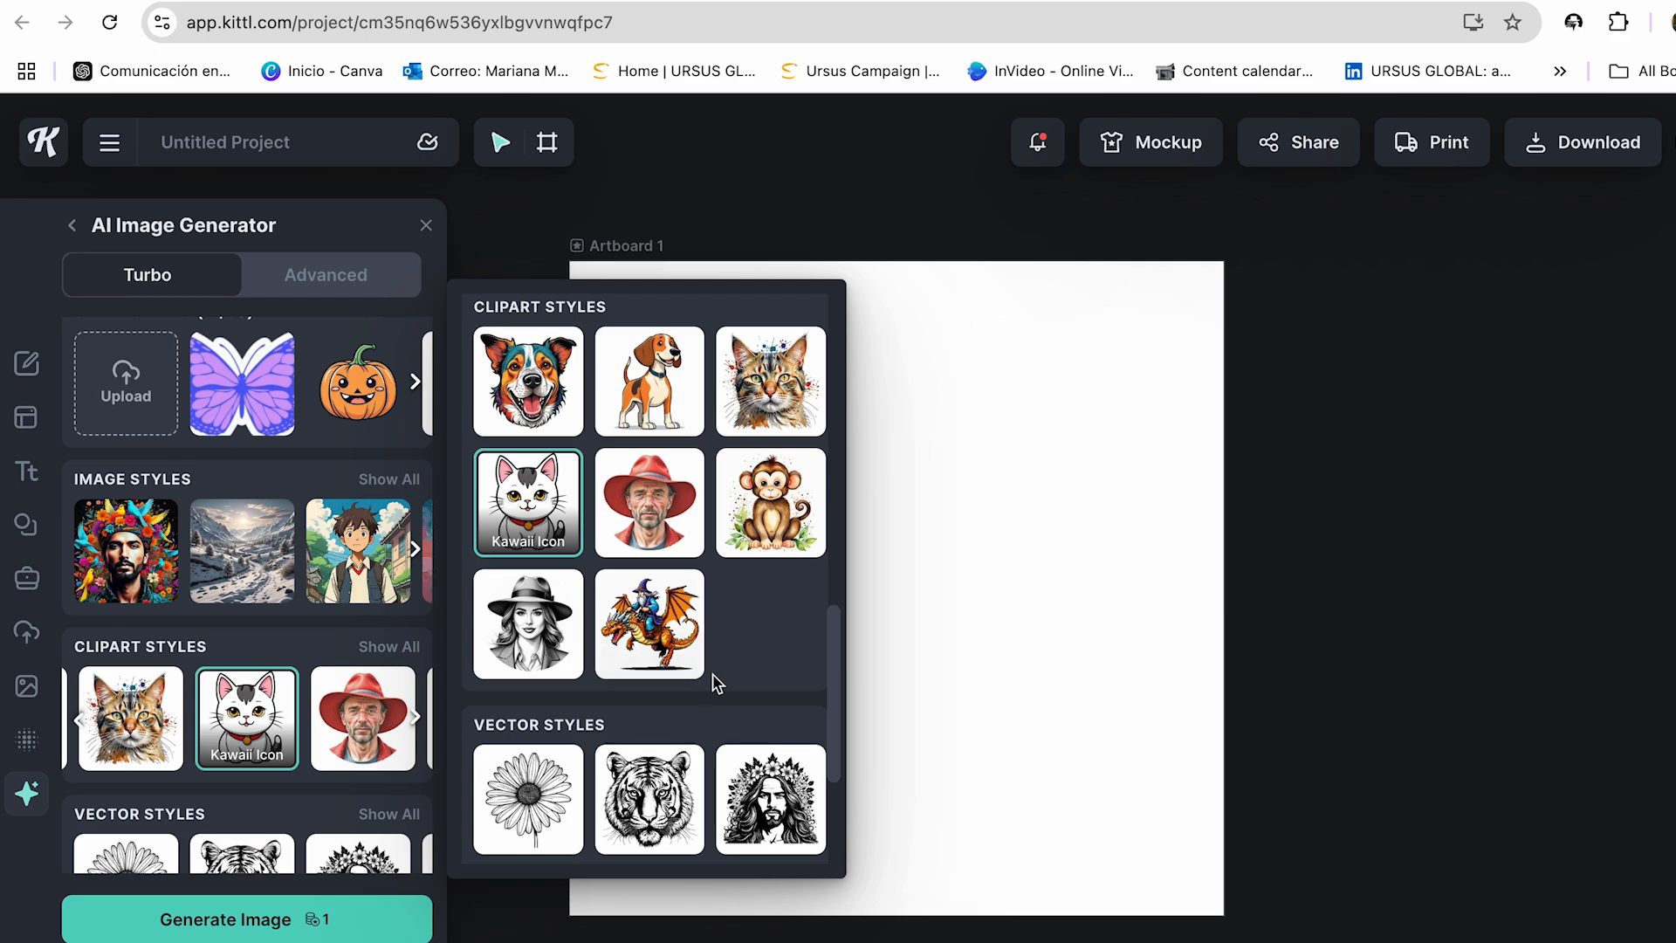
{"action": "scroll", "coordinate": [630, 578], "scroll_direction": "down", "scroll_amount": 2}
{"action": "scroll", "coordinate": [630, 578], "scroll_direction": "down", "scroll_amount": 2}
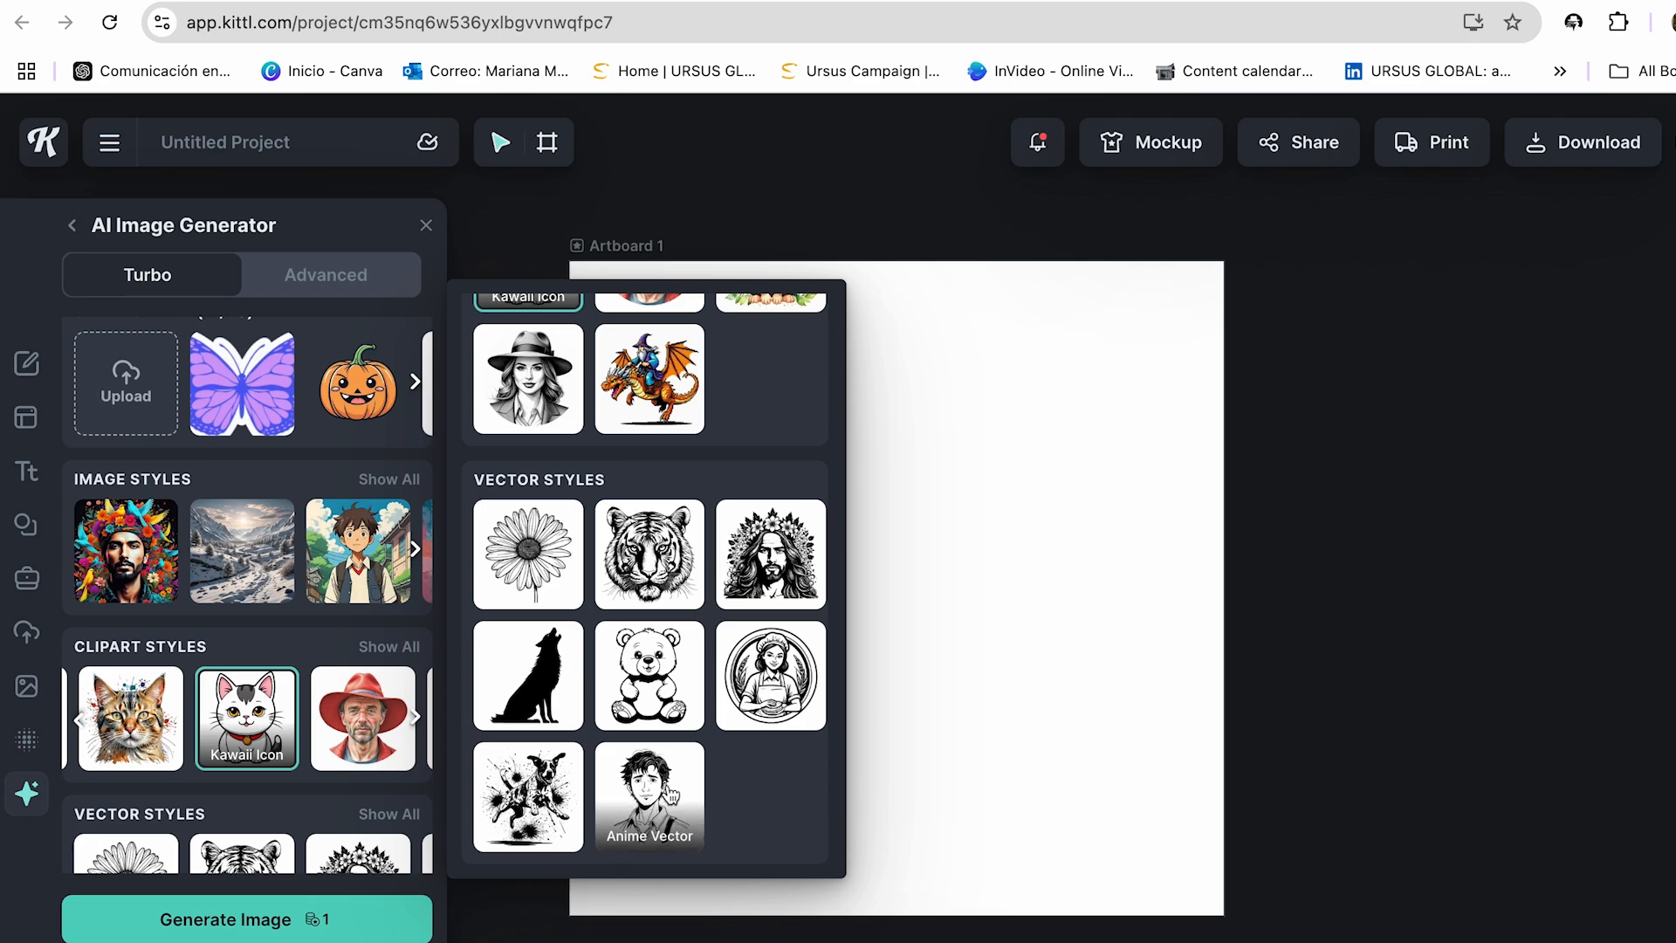
{"action": "left_click", "coordinate": [644, 689]}
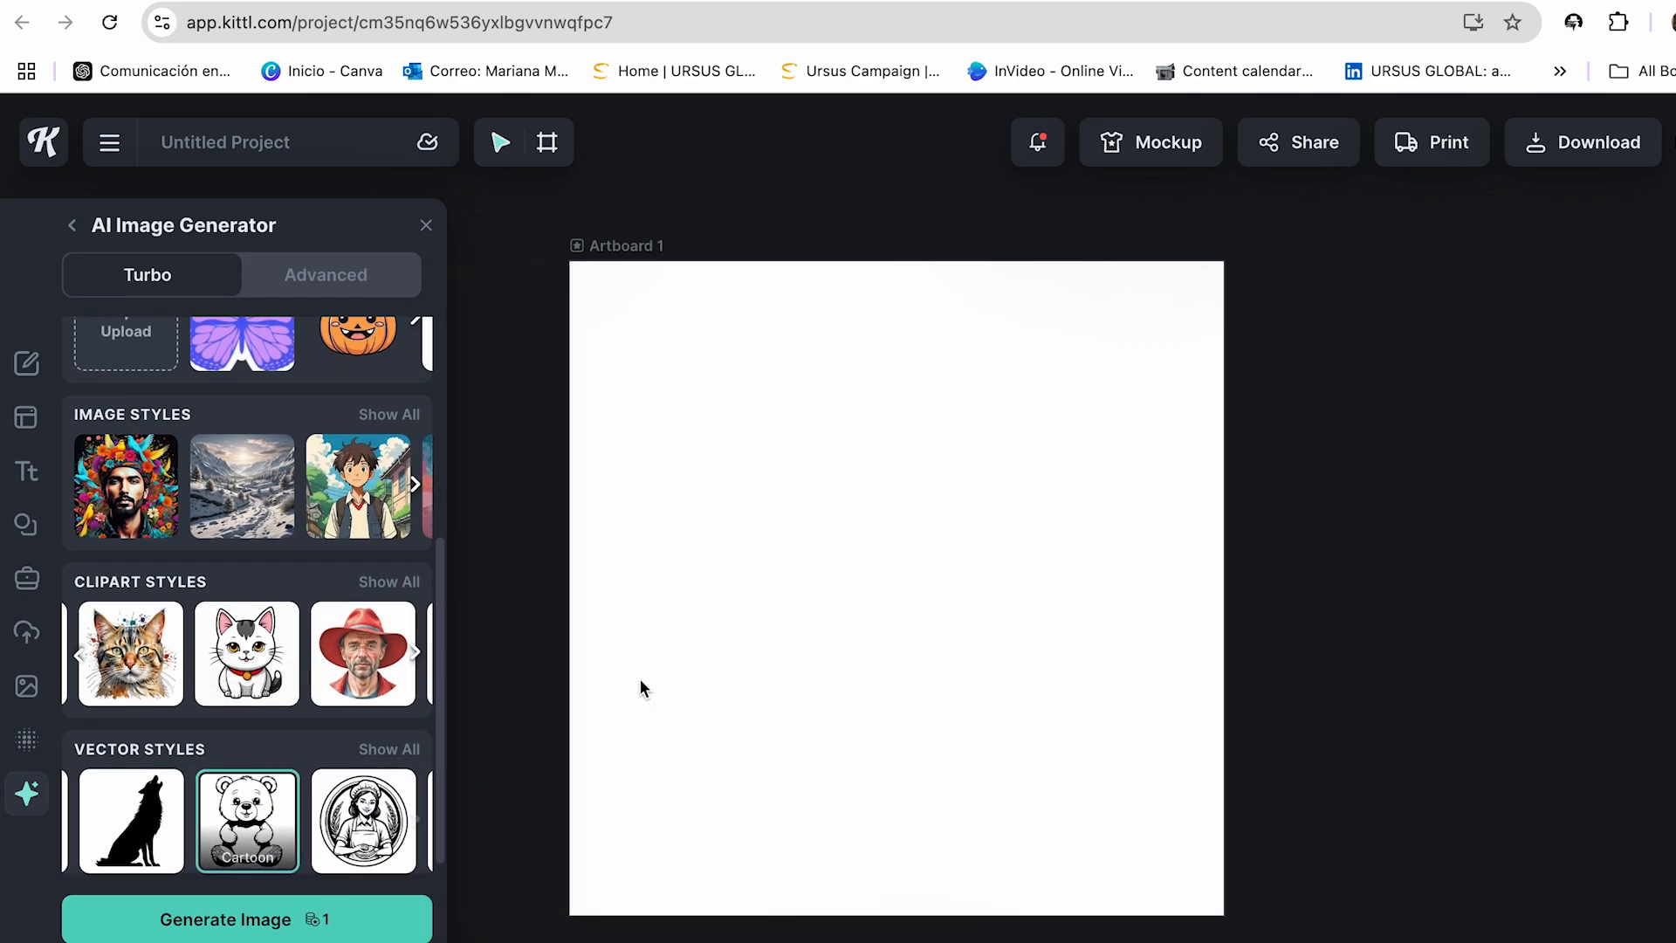
{"action": "left_click", "coordinate": [325, 923]}
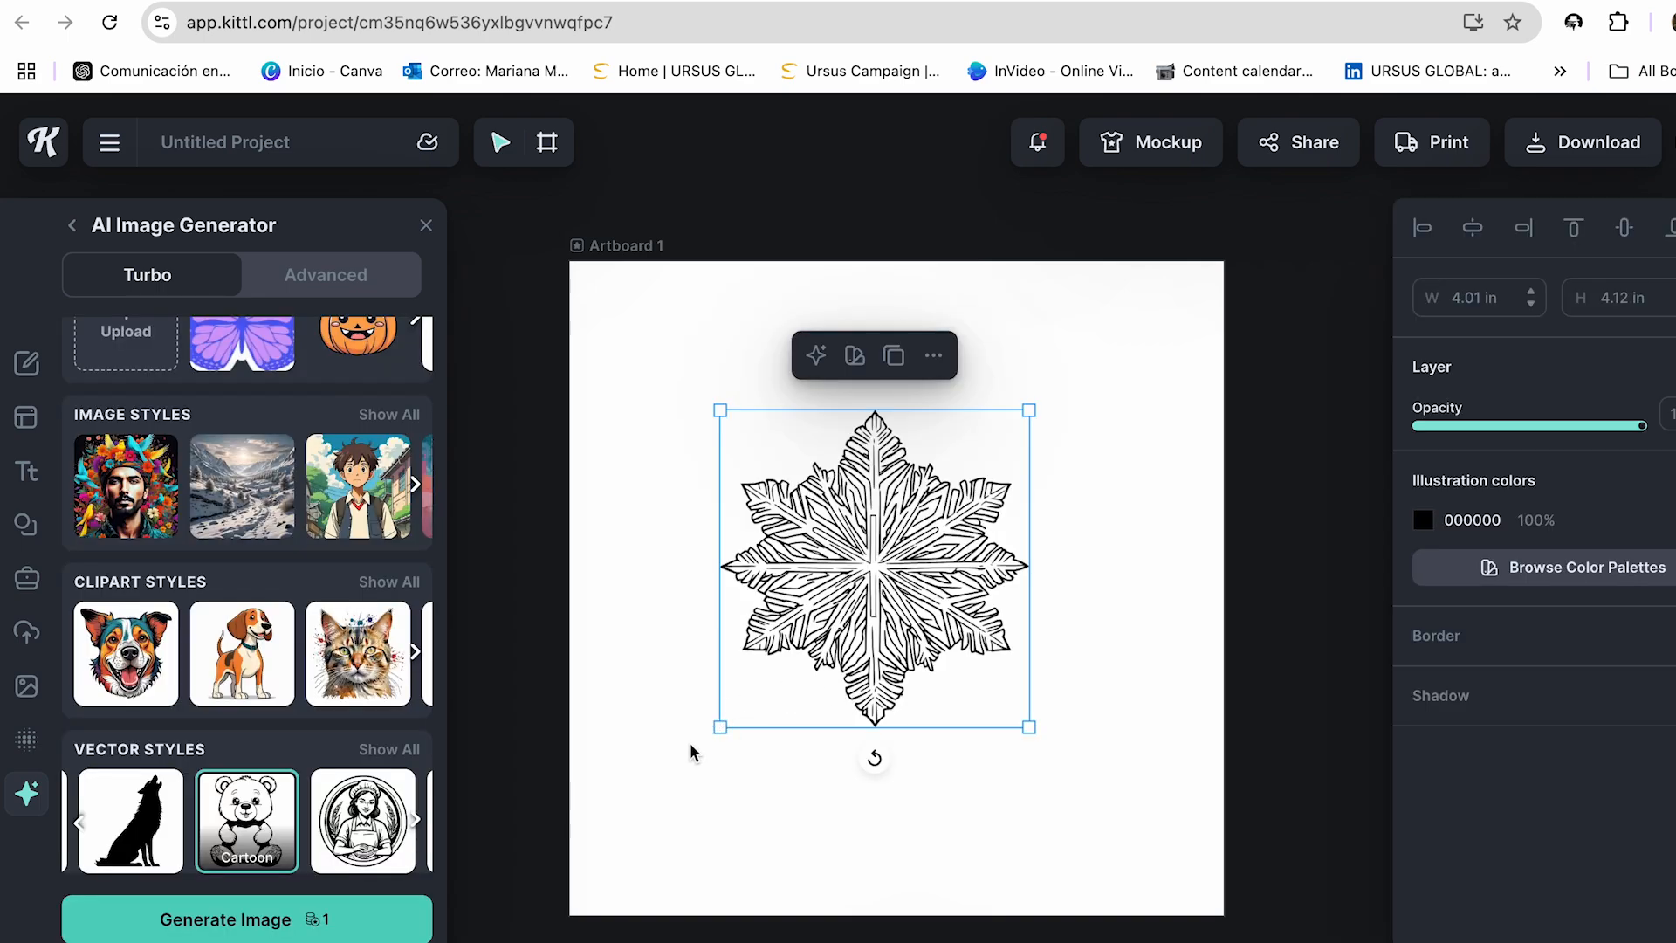
- Enlarge the generated line-art snowflake to about 6.10 x 6.26 in and place it near the middle of the artboard
{"action": "left_click_drag", "start_coordinate": [720, 726], "coordinate": [759, 770]}
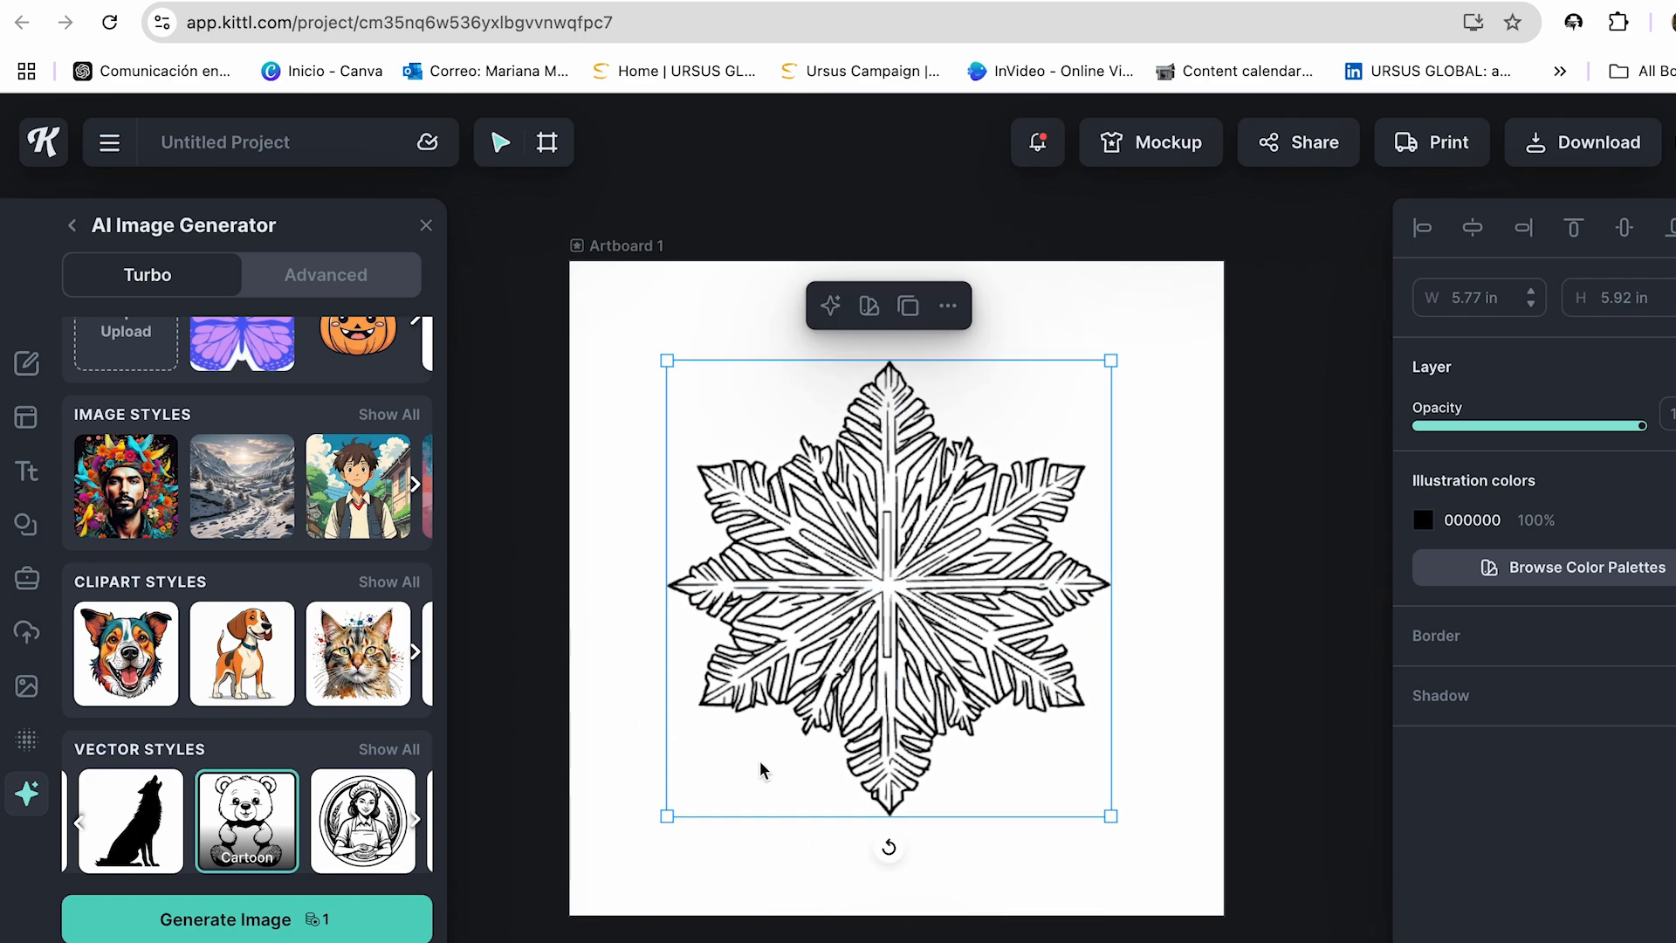
{"action": "left_click_drag", "start_coordinate": [666, 817], "coordinate": [660, 819]}
{"action": "mouse_move", "coordinate": [871, 618]}
{"action": "left_mouse_down"}
{"action": "mouse_move", "coordinate": [892, 608]}
{"action": "mouse_move", "coordinate": [867, 608]}
{"action": "left_mouse_up"}
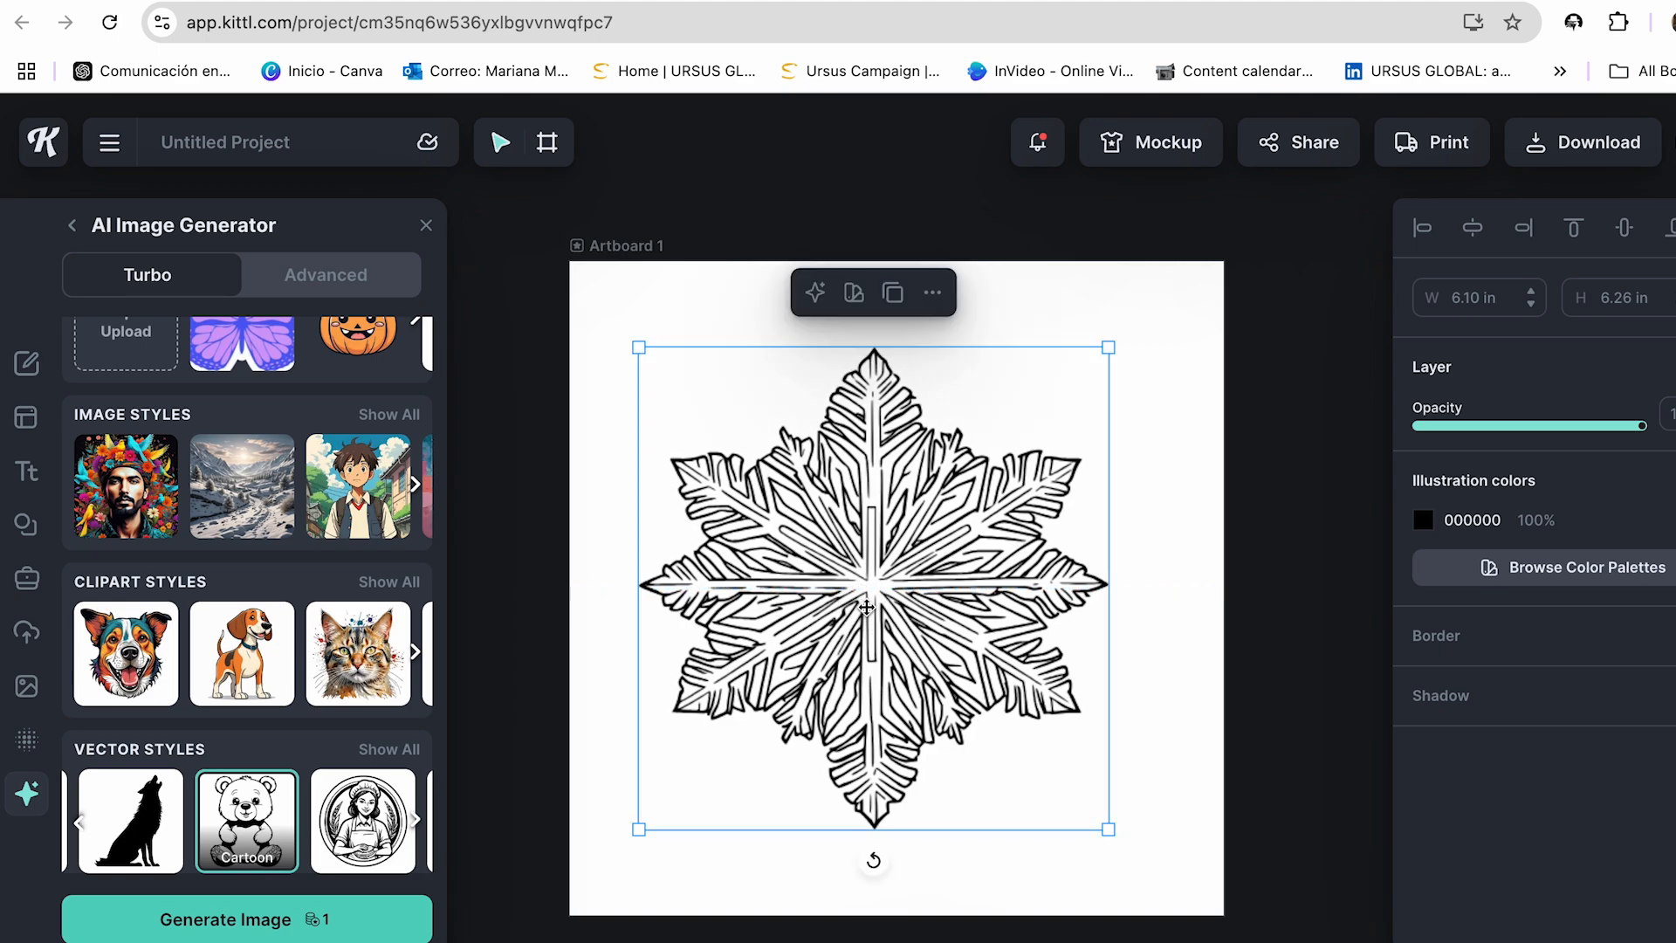
- Select the Kawaii Icon clipart style and generate the snowflake again from the same prompt
{"action": "left_click", "coordinate": [395, 583]}
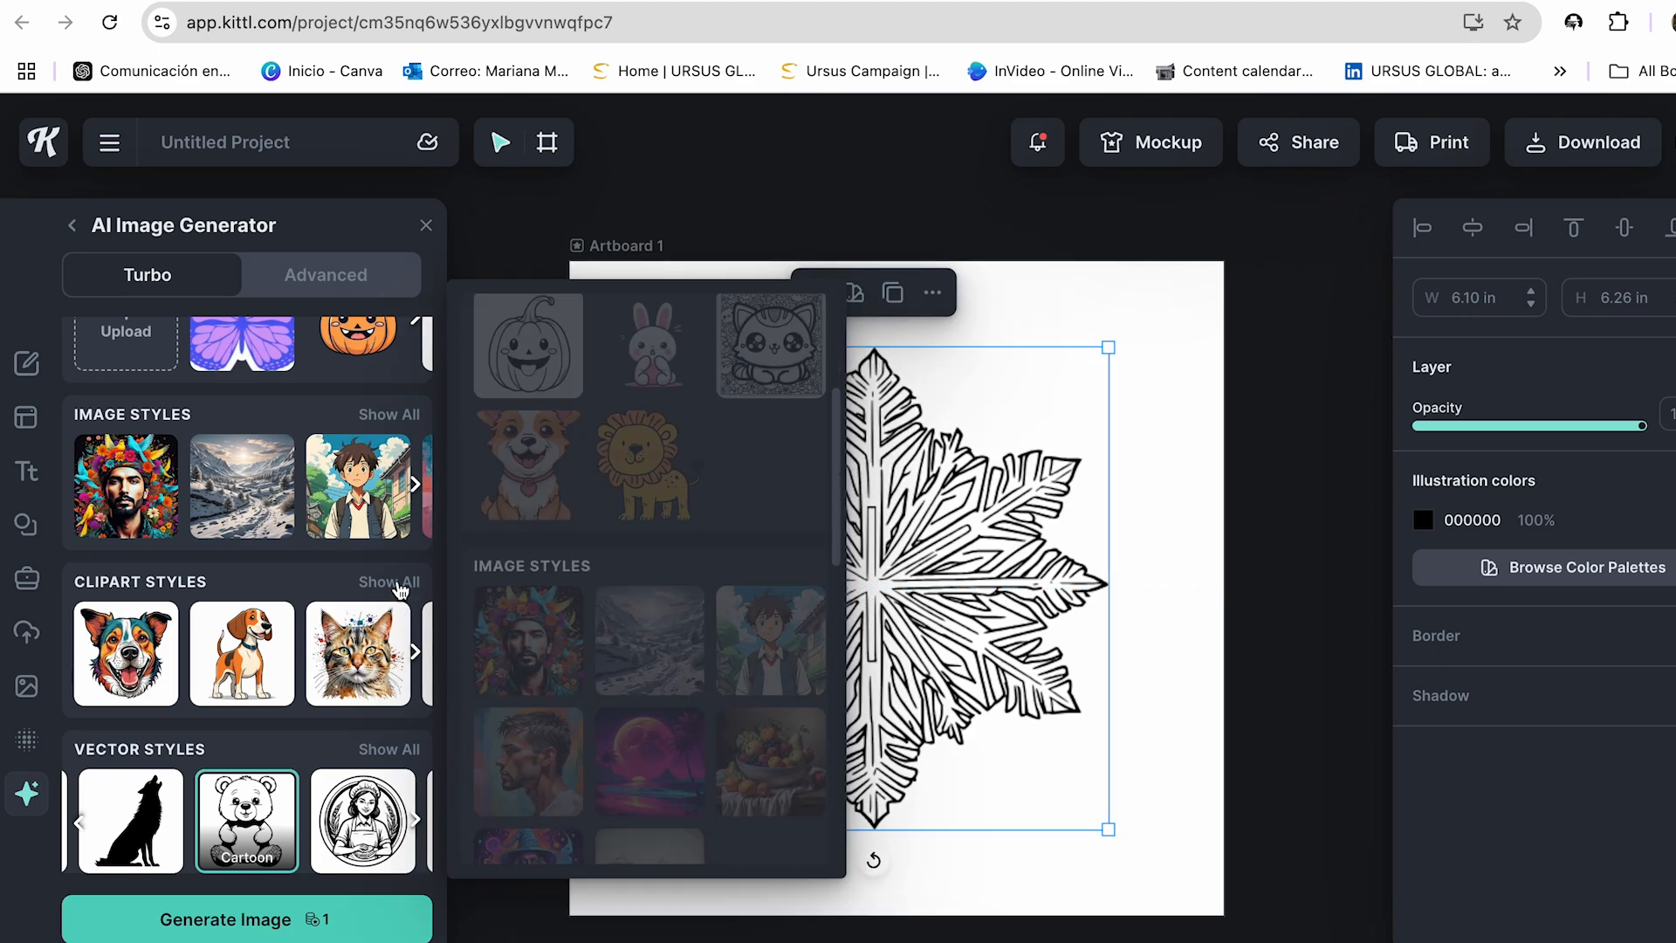
{"action": "scroll", "coordinate": [633, 539], "scroll_direction": "up", "scroll_amount": 2}
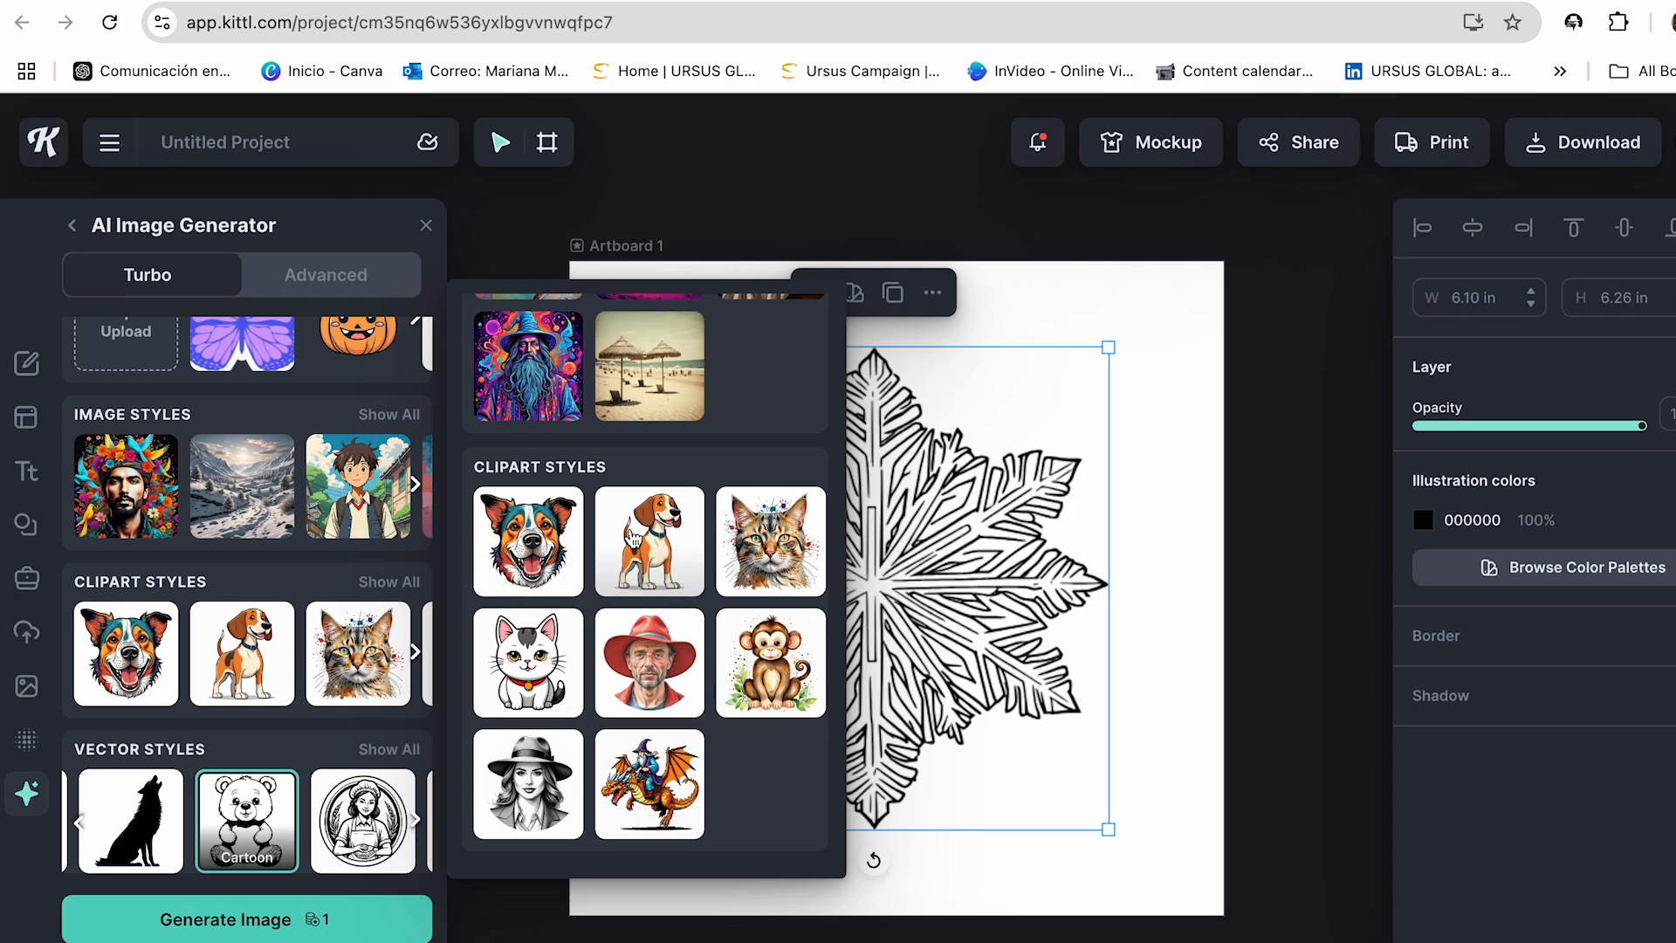
{"action": "left_click", "coordinate": [547, 674]}
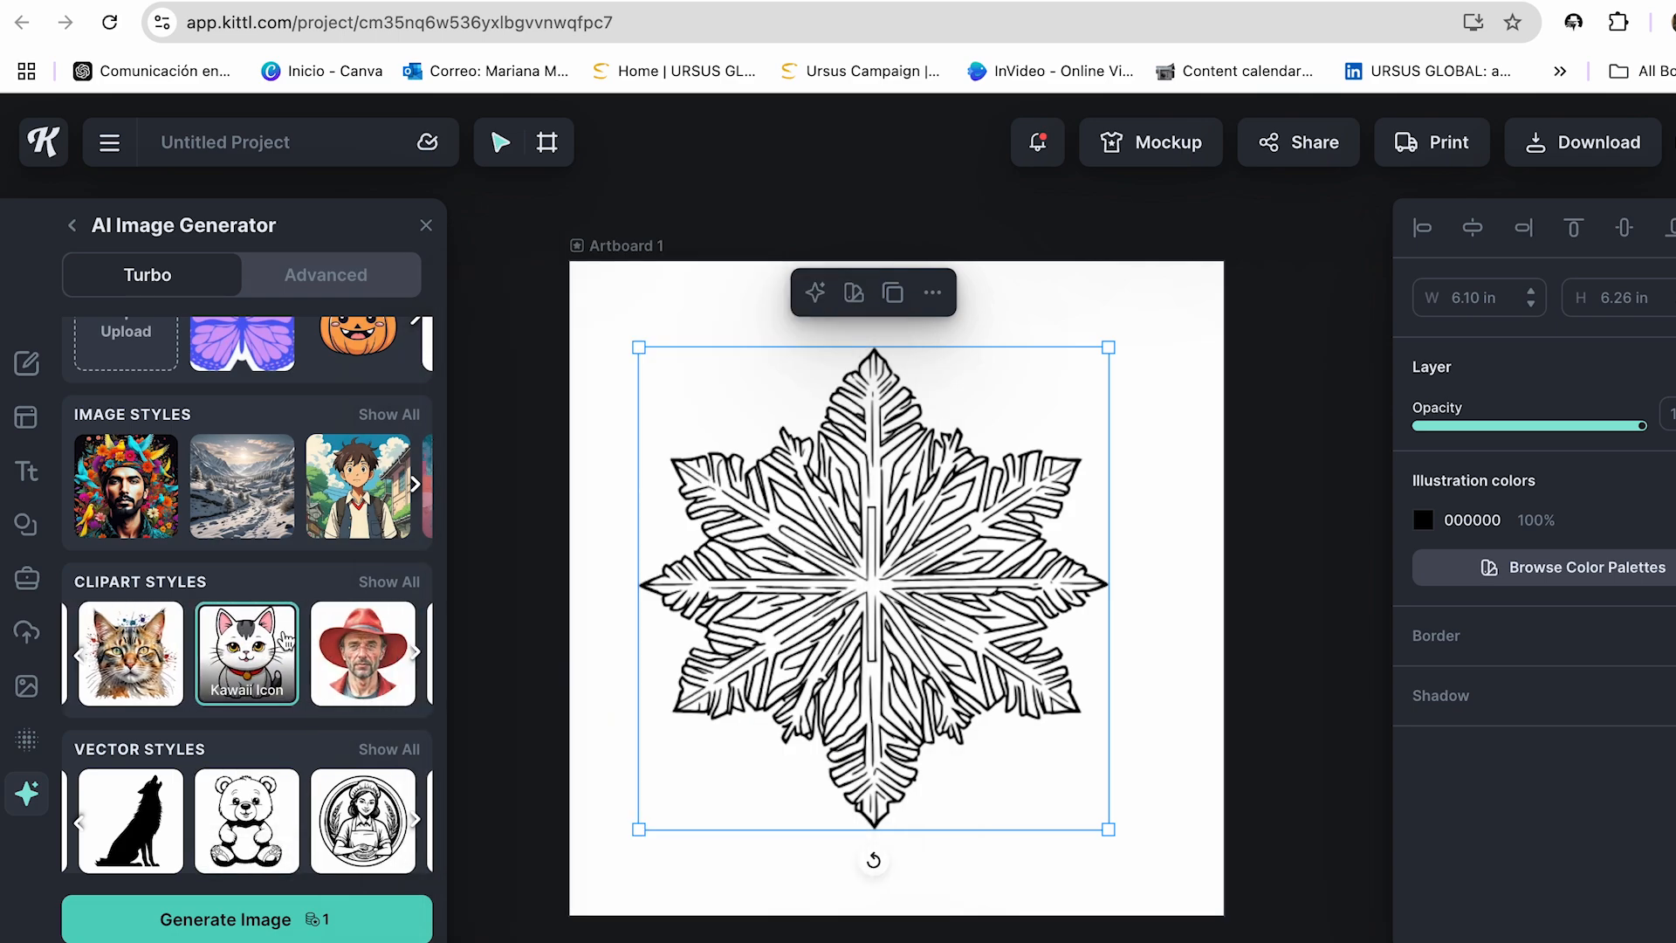
{"action": "left_click", "coordinate": [330, 927]}
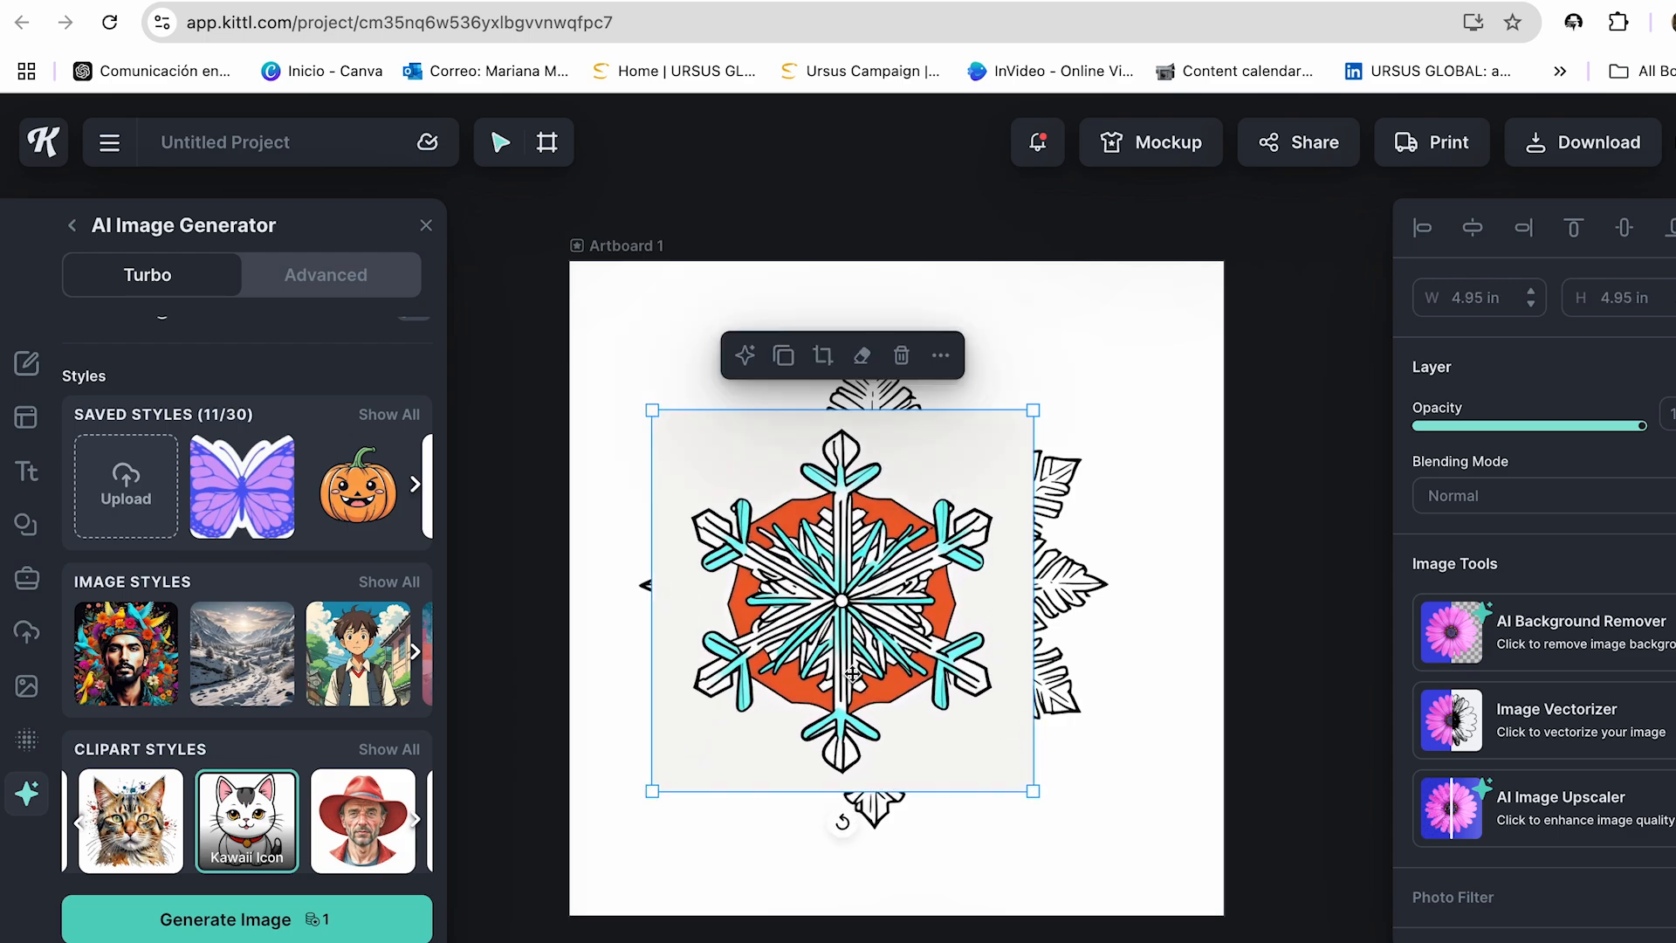
- Vectorize the Kawaii snowflake in black and enlarge it to about 6.33 x 7.25 in on the artboard, replacing the first snowflake
{"action": "left_click_drag", "start_coordinate": [852, 673], "coordinate": [890, 670]}
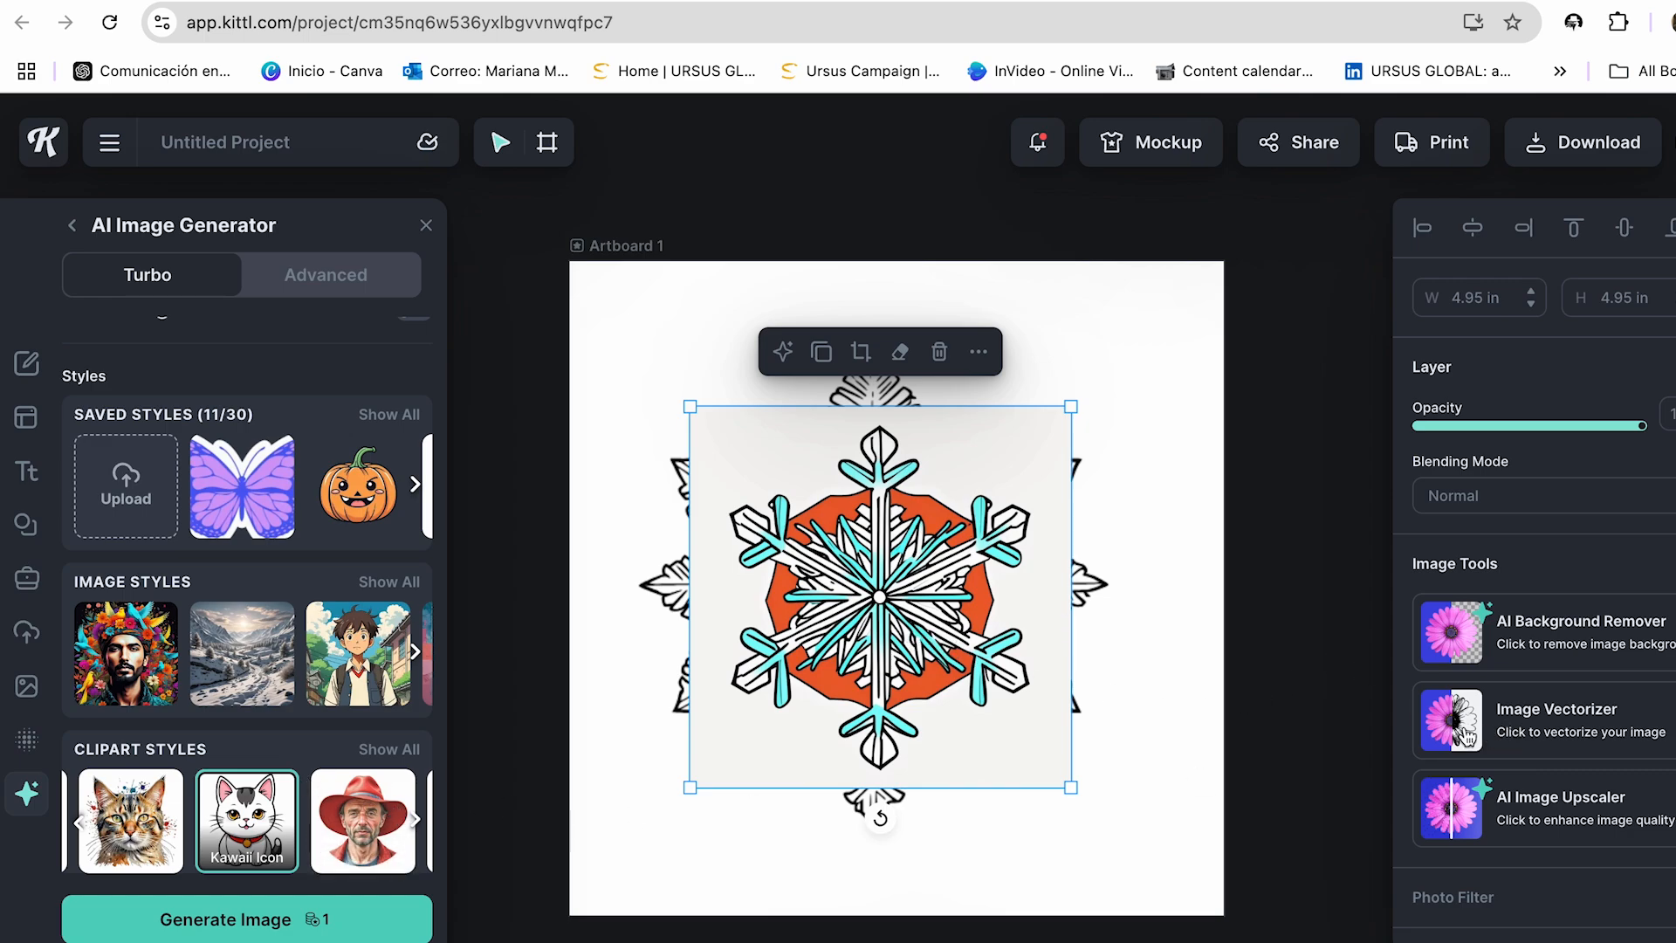
{"action": "left_click", "coordinate": [1538, 720]}
{"action": "left_click", "coordinate": [1556, 848]}
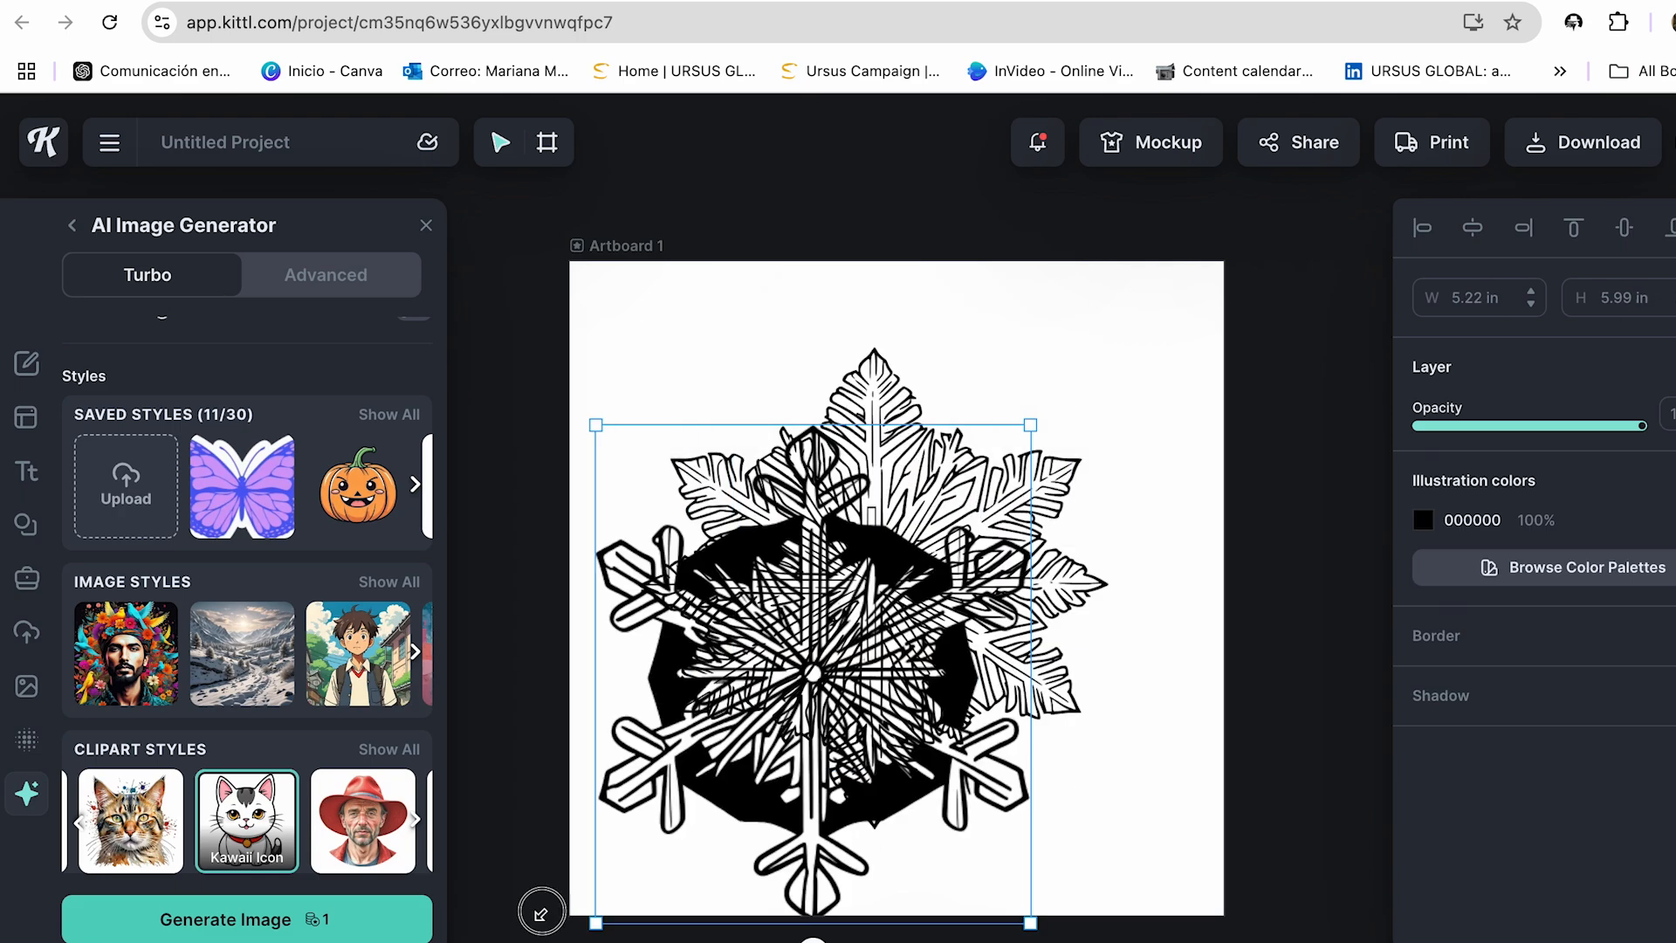
{"action": "left_click", "coordinate": [1029, 519]}
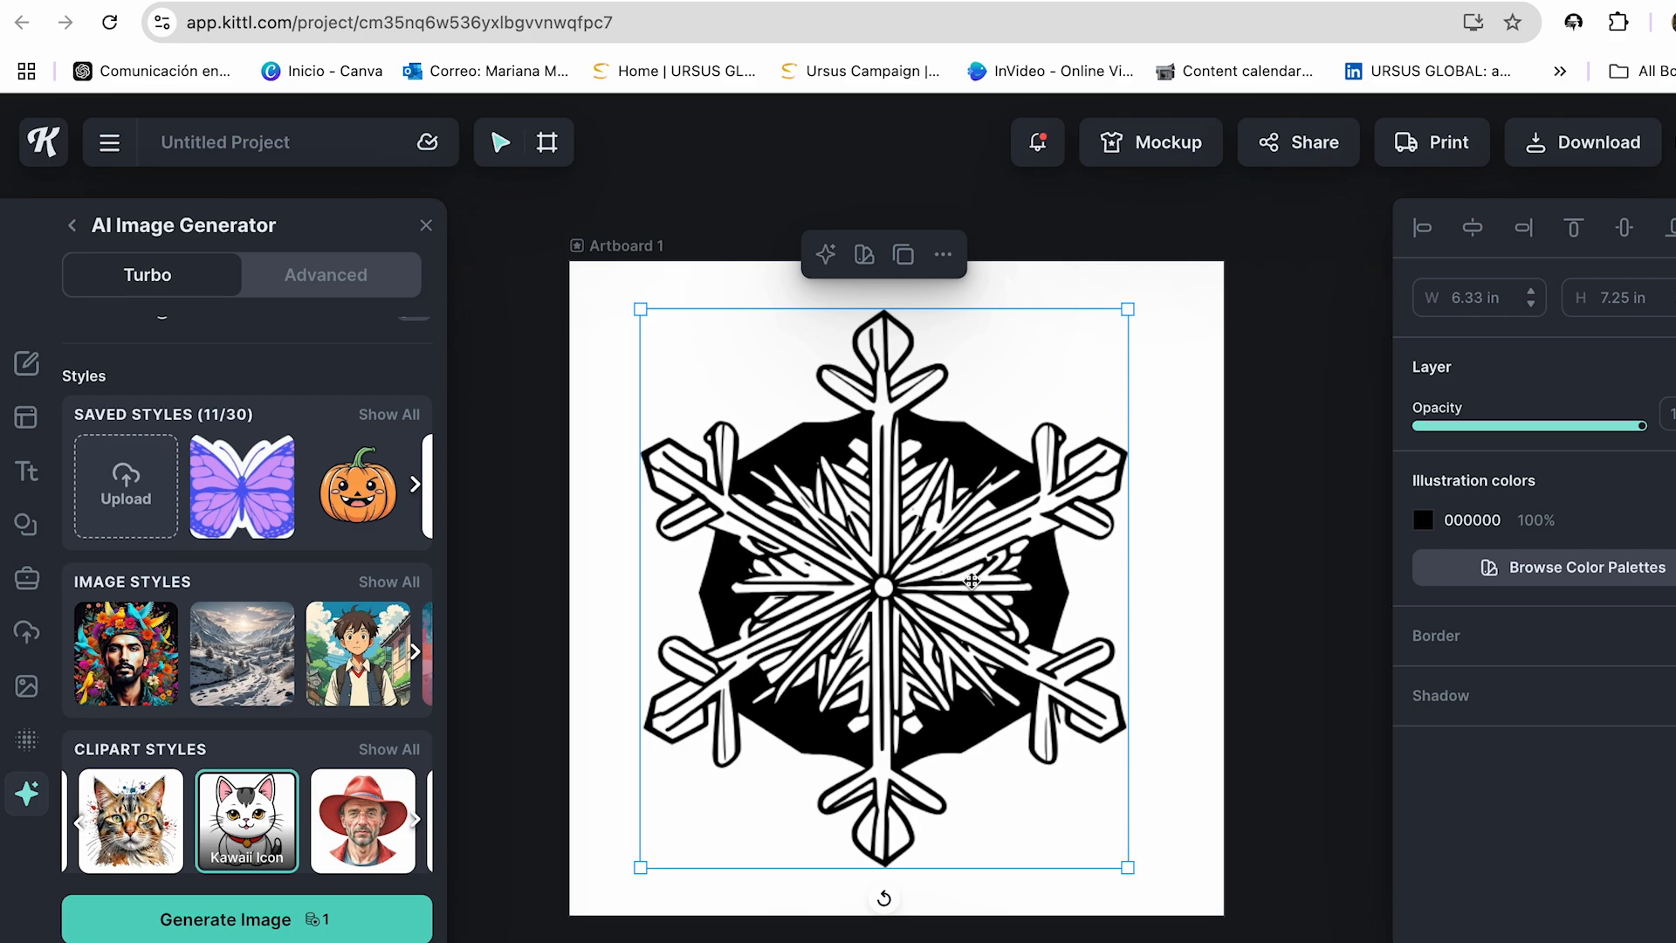
- Duplicate the snowflake artboard and delete the snowflake from the copy to leave a blank page
{"action": "left_click_drag", "start_coordinate": [971, 581], "coordinate": [984, 581]}
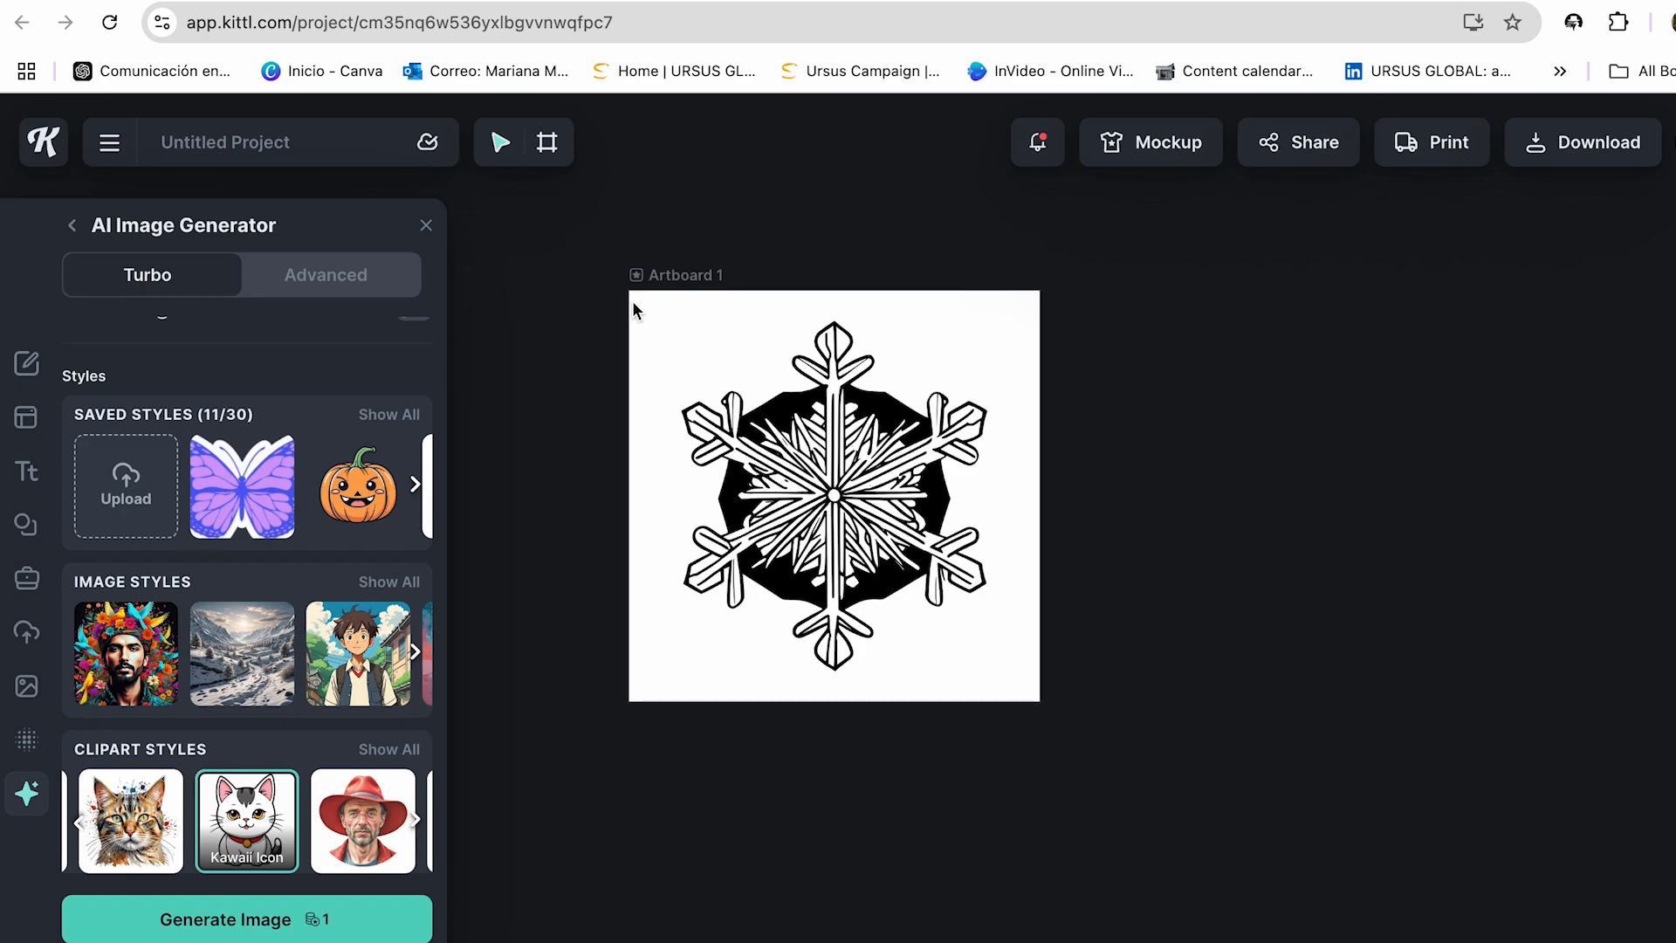
{"action": "left_click", "coordinate": [684, 320]}
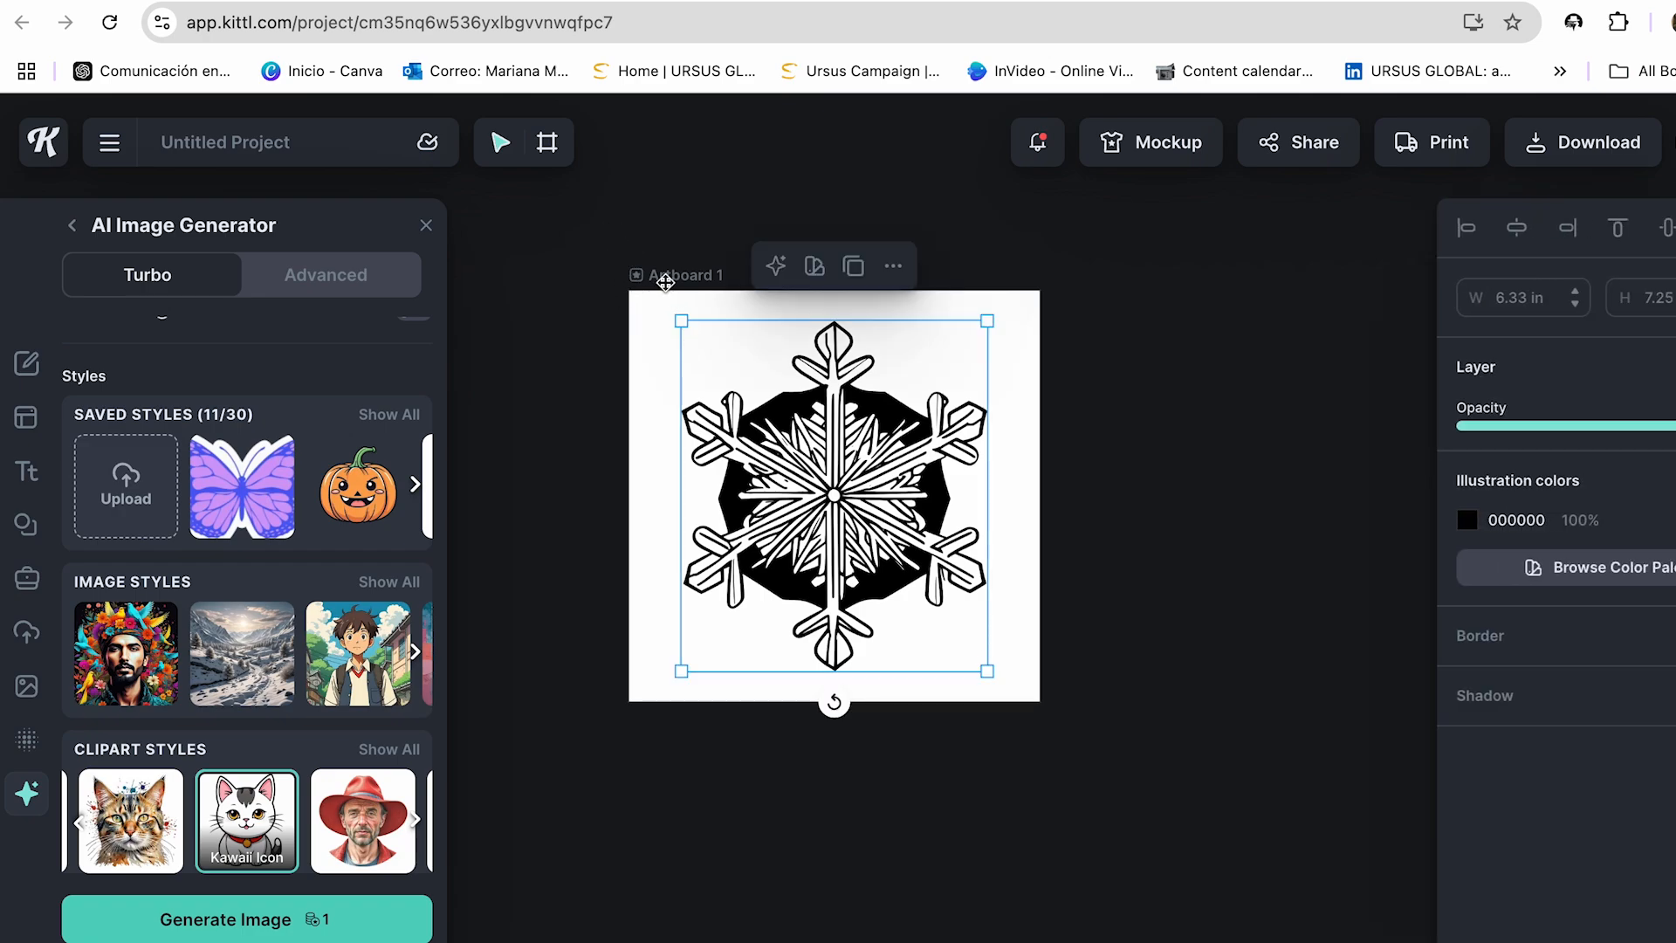
{"action": "left_click", "coordinate": [665, 282]}
{"action": "left_click", "coordinate": [836, 234]}
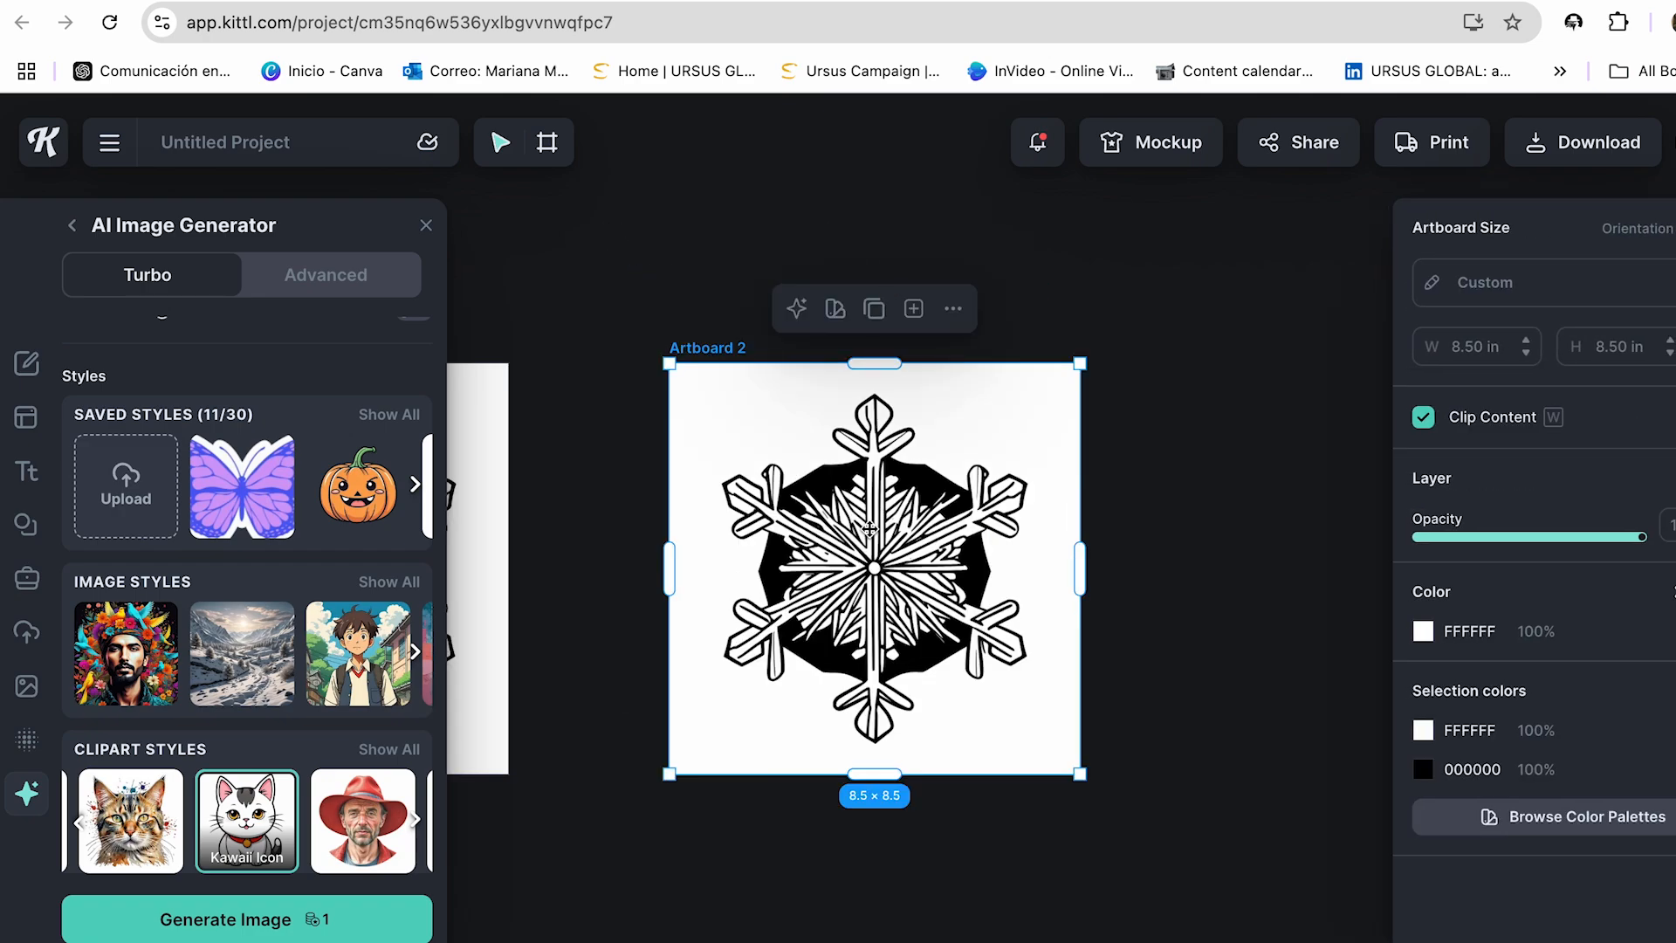
{"action": "key", "text": "Delete"}
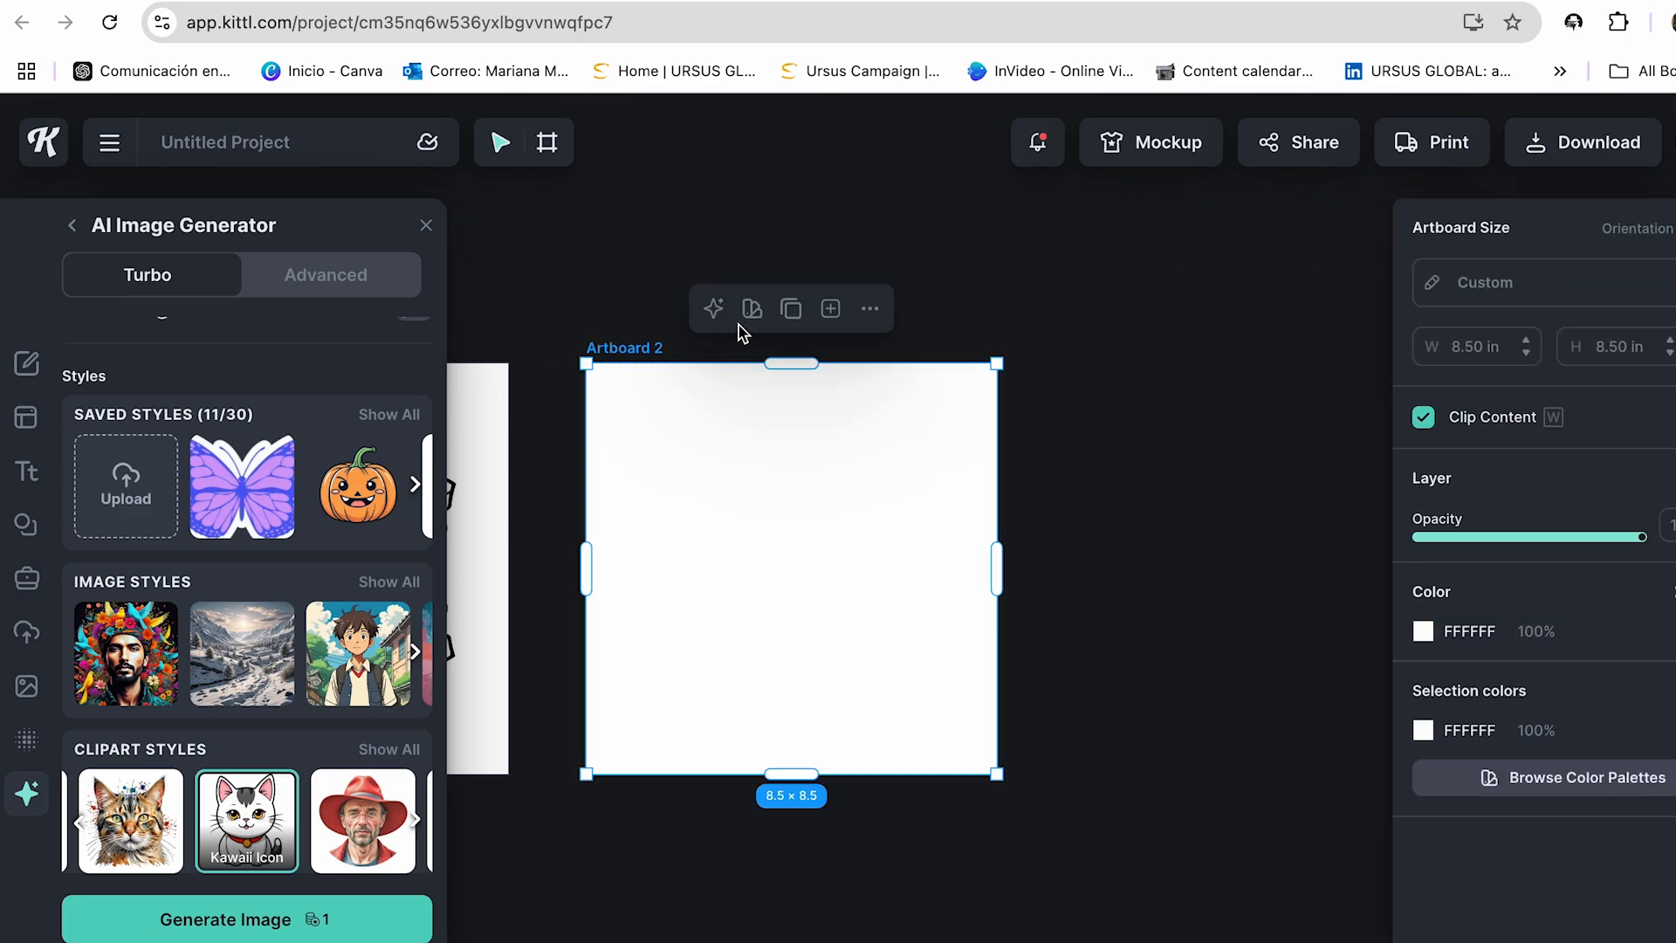
- Duplicate the blank 8.5 × 8.5 in artboard six times to add pages up to Artboard 8
{"action": "left_click", "coordinate": [786, 309]}
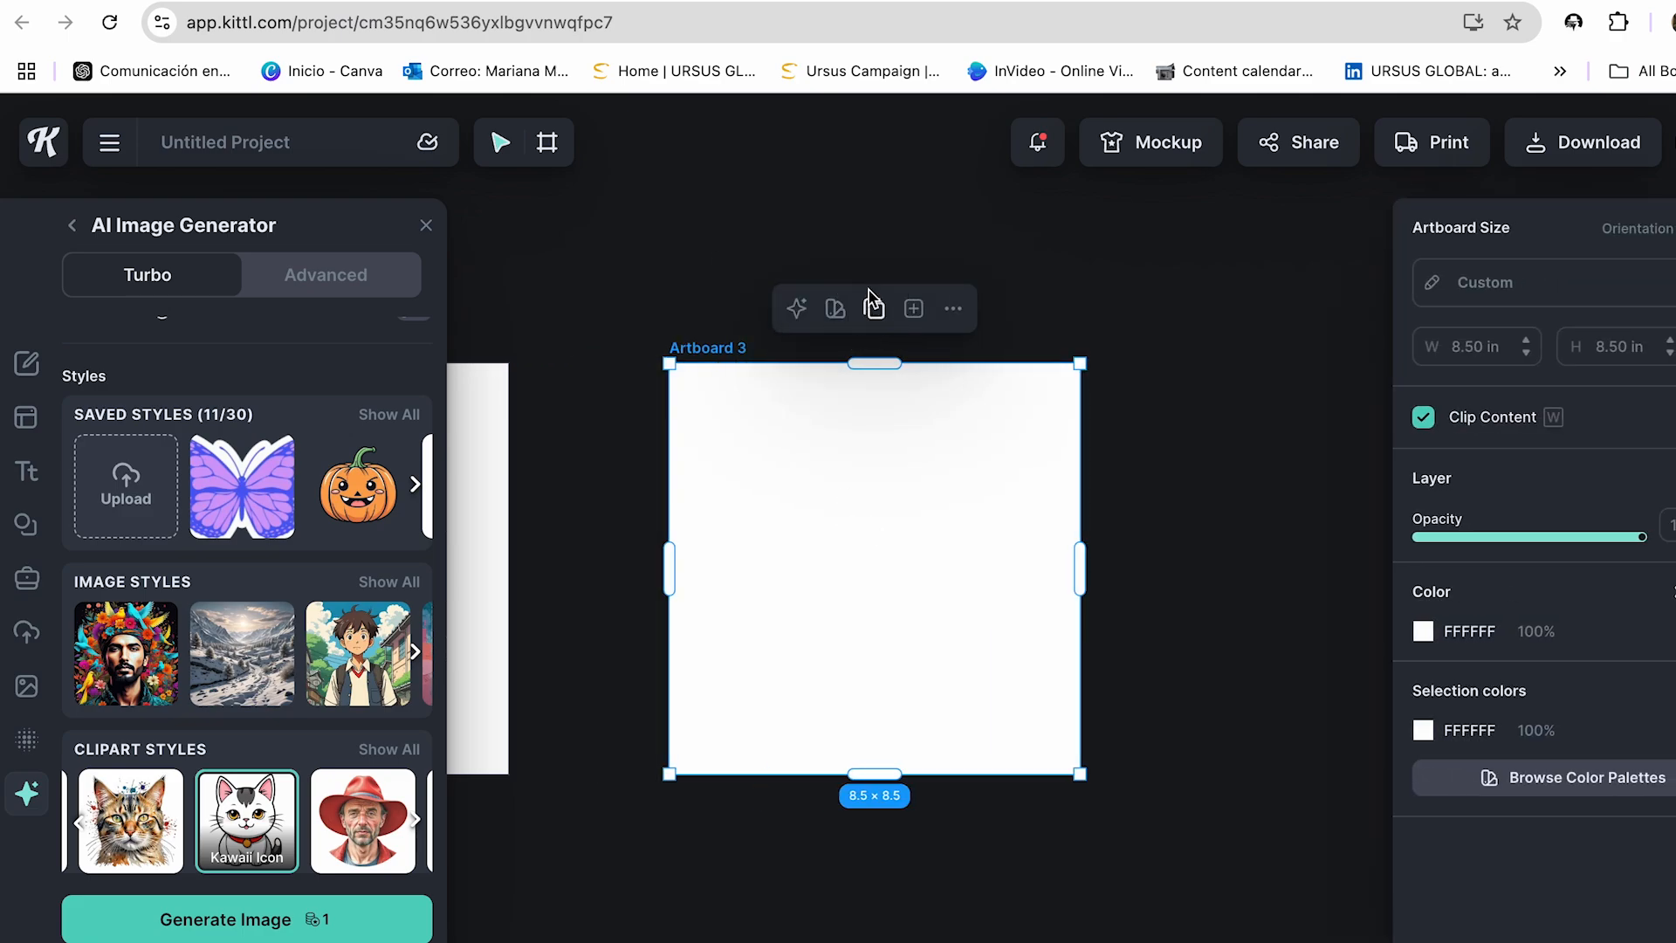
{"action": "left_click", "coordinate": [872, 300]}
{"action": "left_click", "coordinate": [872, 299]}
{"action": "left_click", "coordinate": [872, 300]}
{"action": "left_click", "coordinate": [872, 299]}
{"action": "left_click", "coordinate": [872, 299]}
{"action": "scroll", "coordinate": [960, 371], "scroll_direction": "down", "scroll_amount": 10}
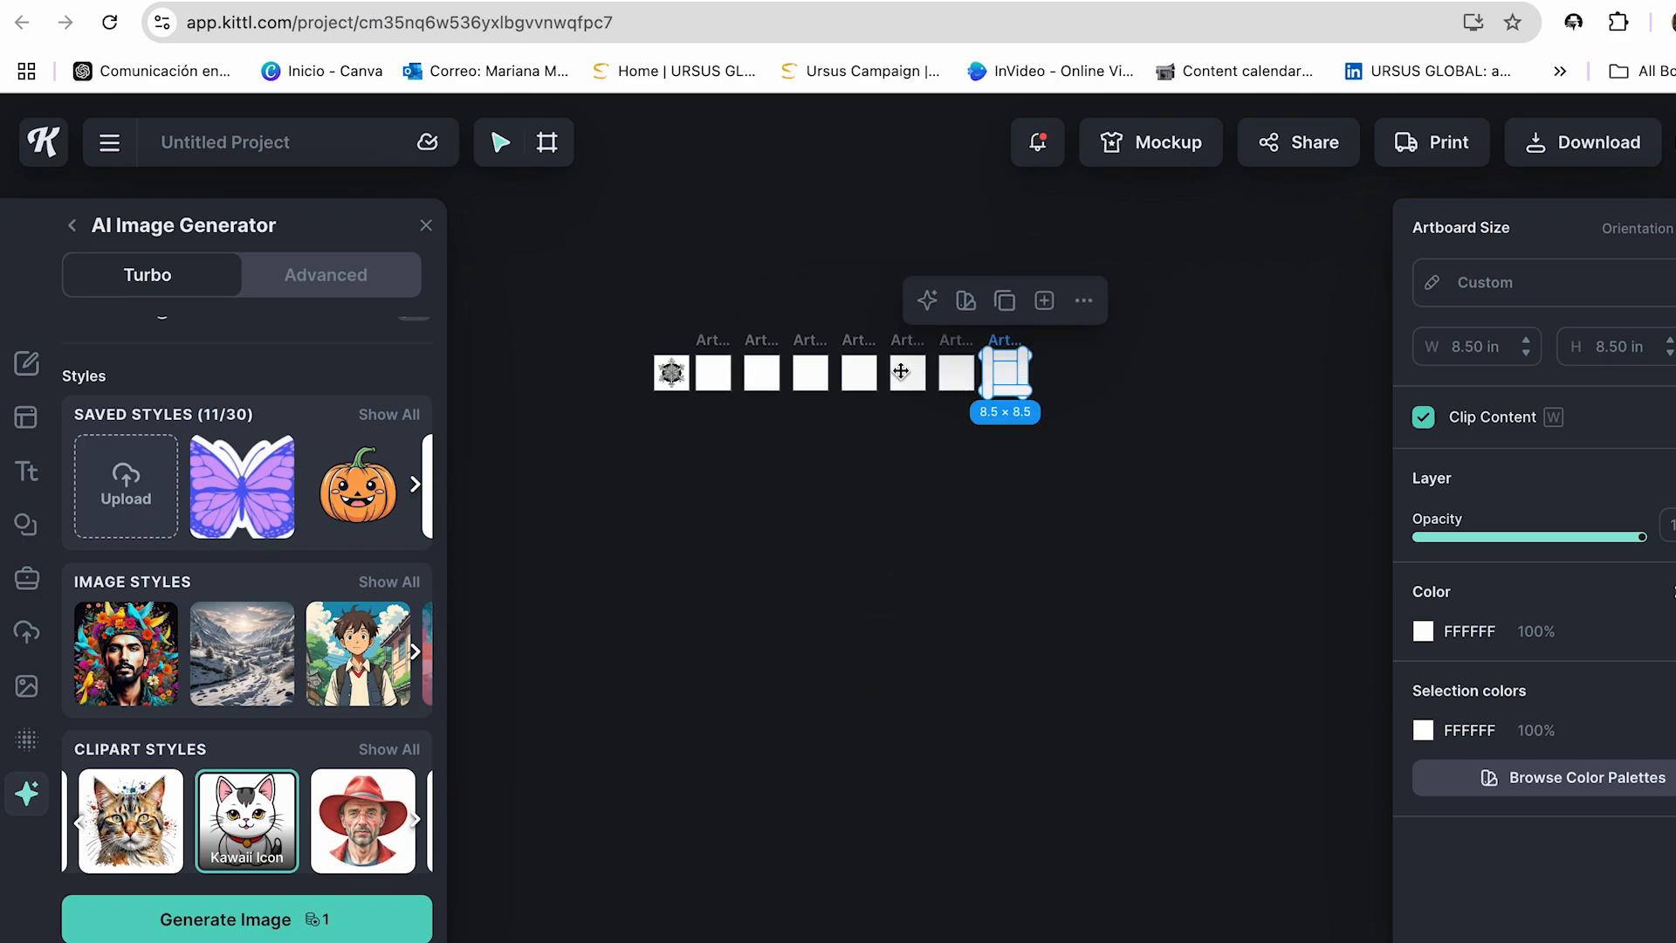
- Move Artboards 7, 8 and 6 below the first row, side by side, to start a second row
{"action": "left_click", "coordinate": [823, 321]}
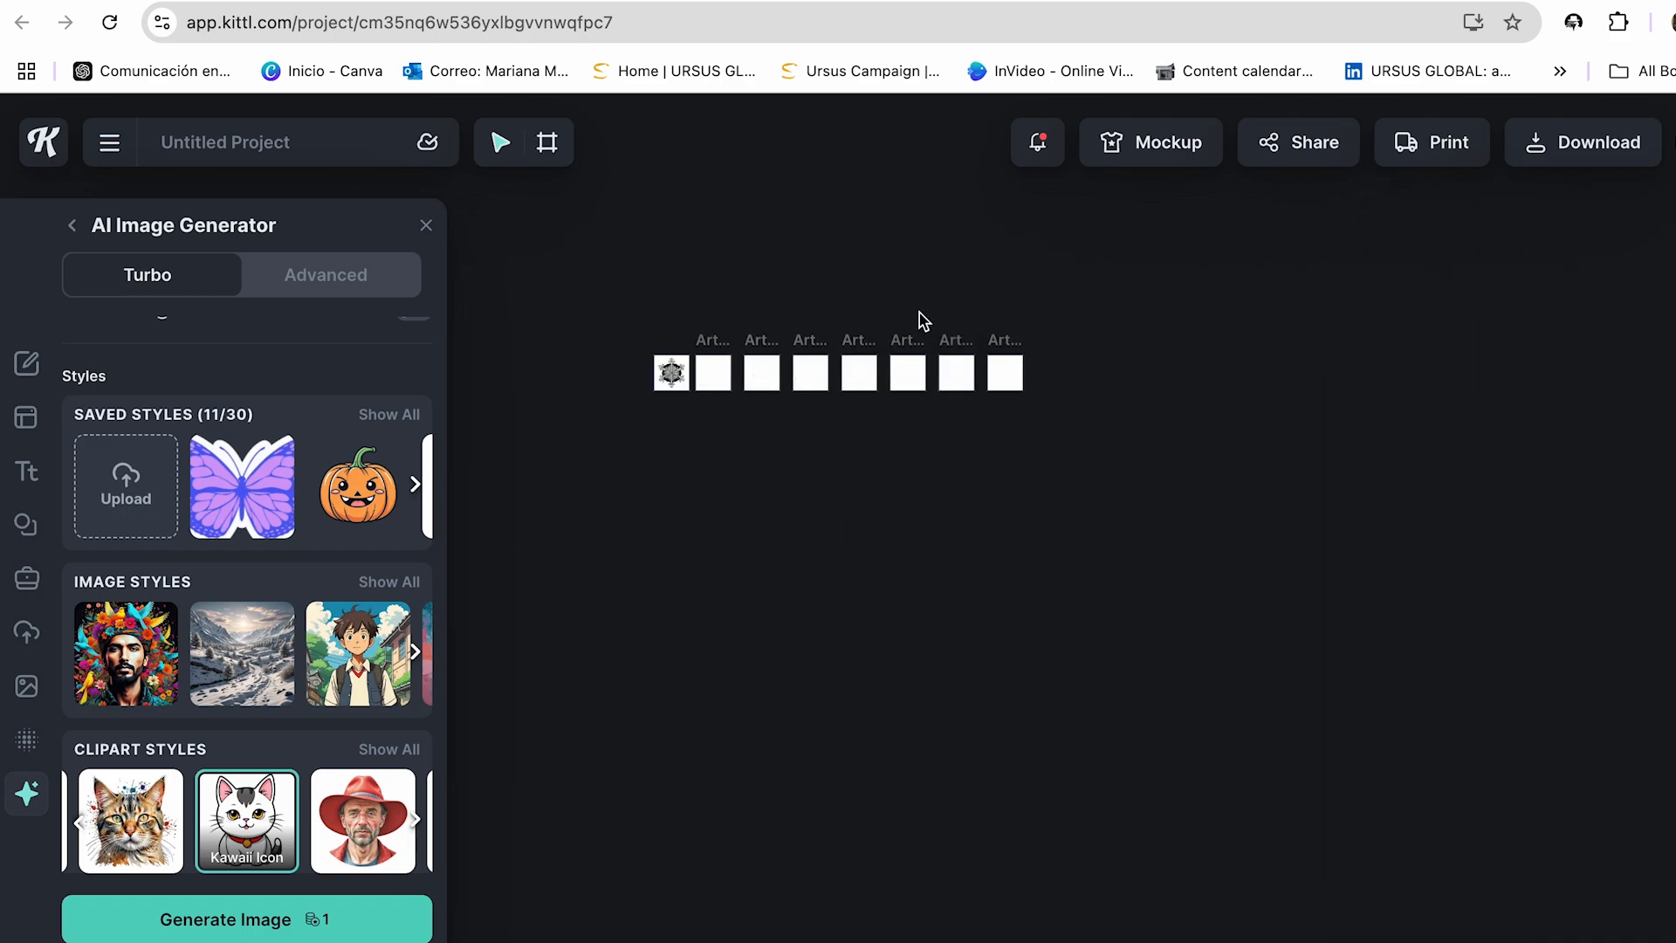
{"action": "left_click_drag", "start_coordinate": [895, 310], "coordinate": [725, 441]}
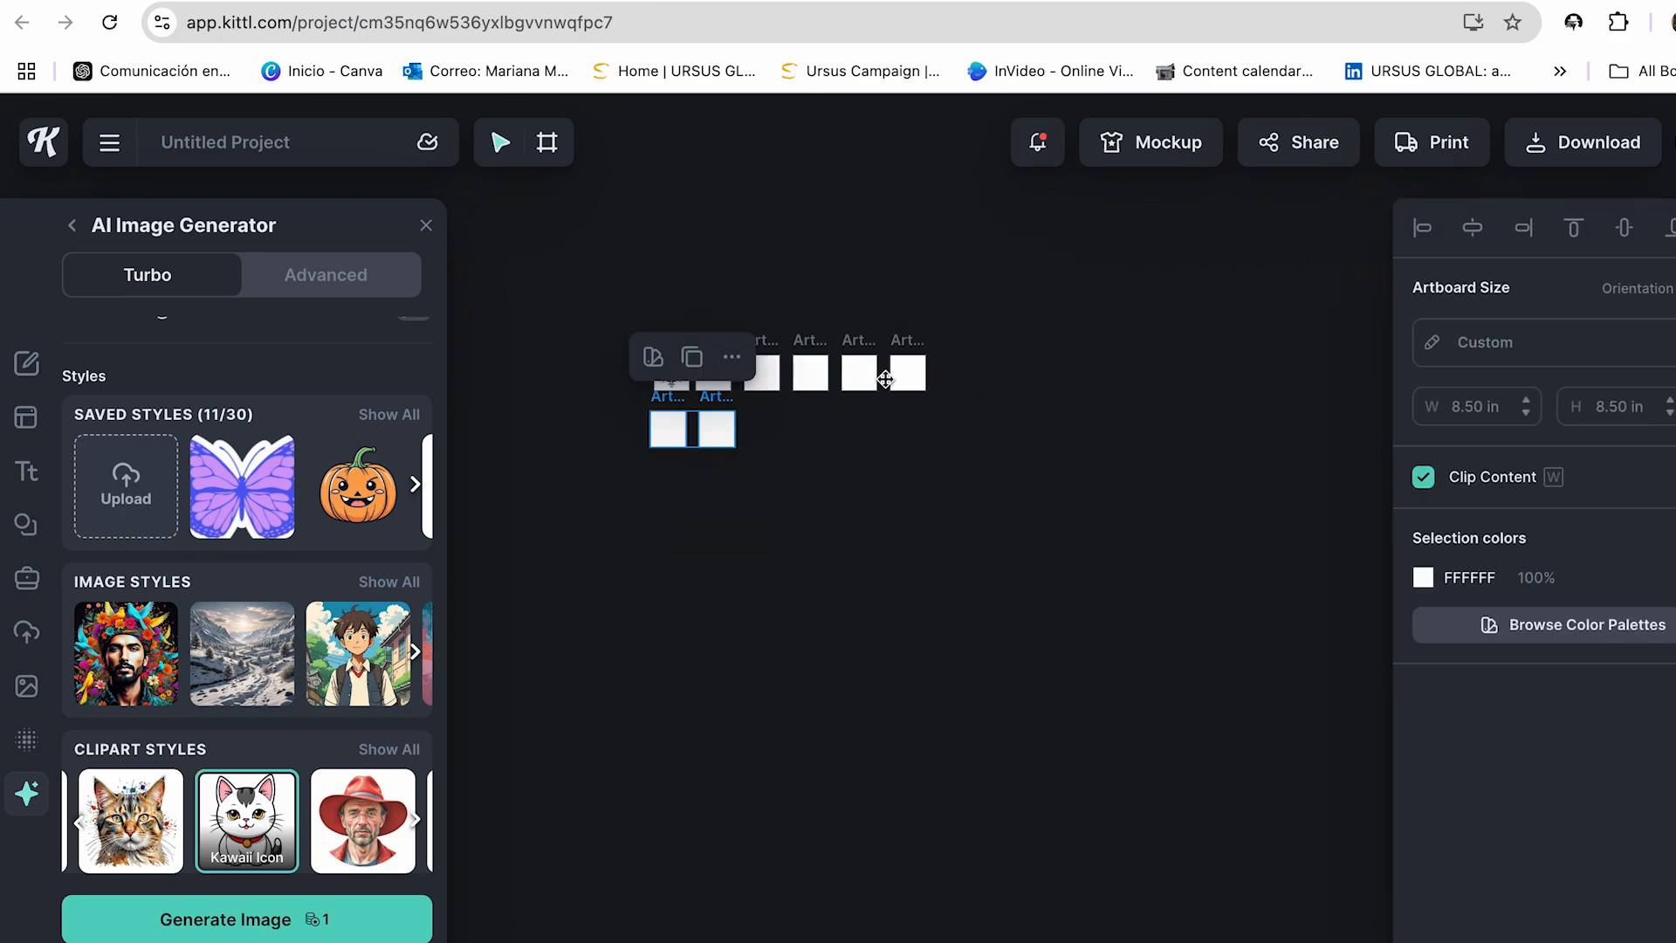
{"action": "left_click_drag", "start_coordinate": [908, 372], "coordinate": [765, 439]}
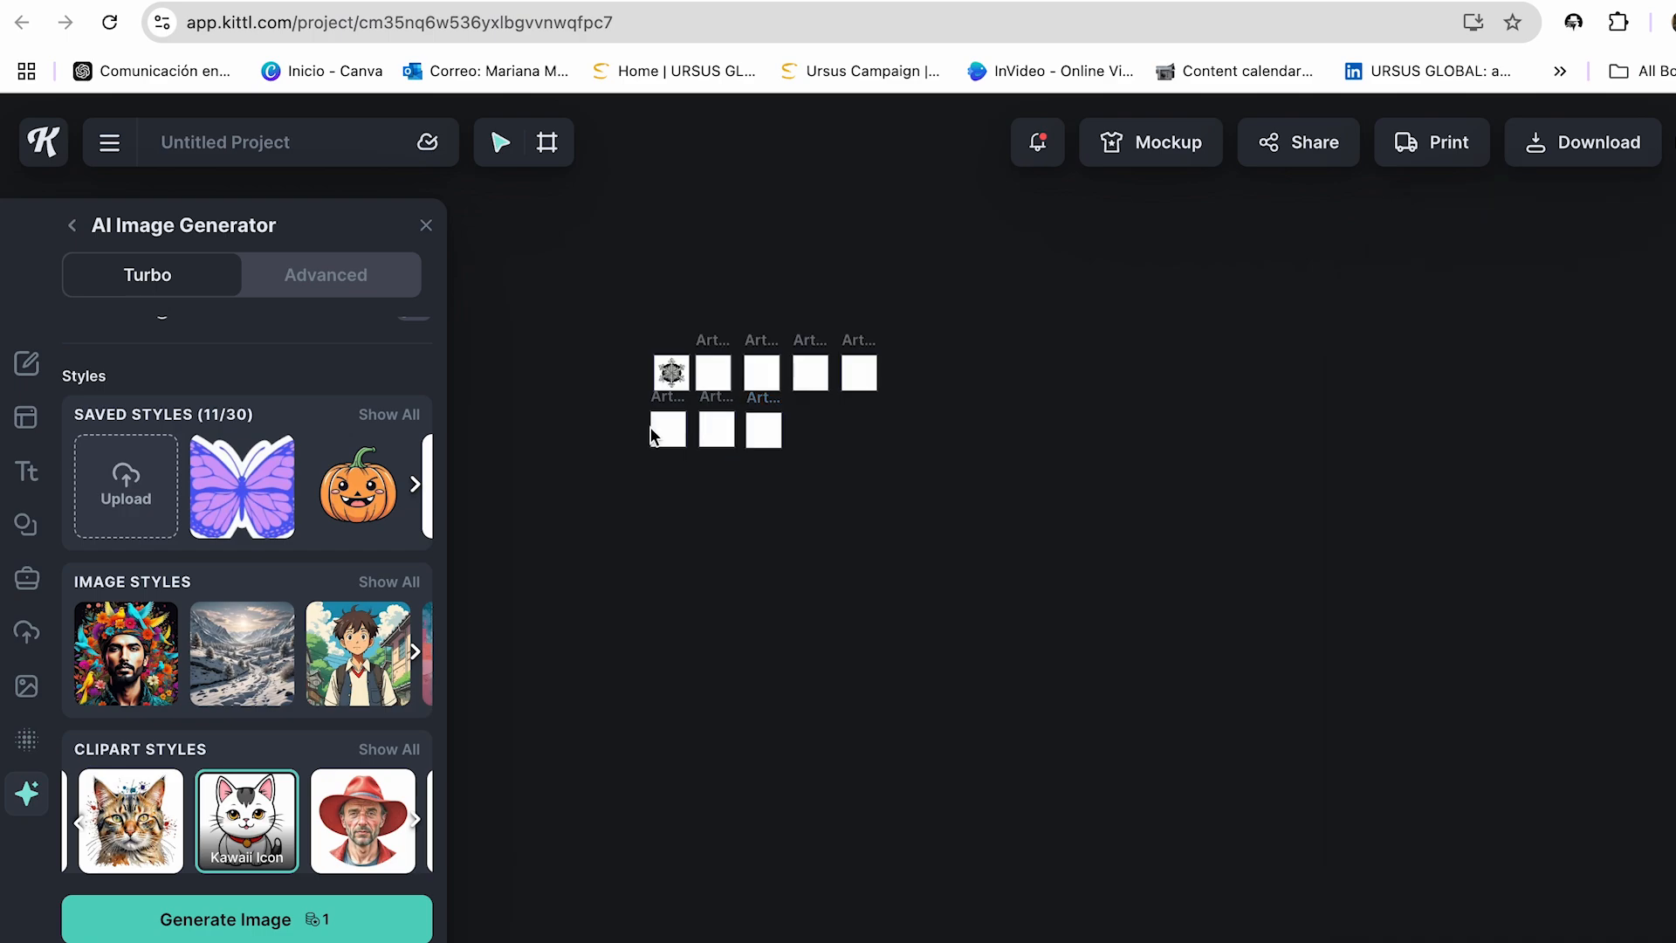
{"action": "left_click_drag", "start_coordinate": [632, 402], "coordinate": [763, 418]}
{"action": "scroll", "coordinate": [819, 328], "scroll_direction": "up", "scroll_amount": 5}
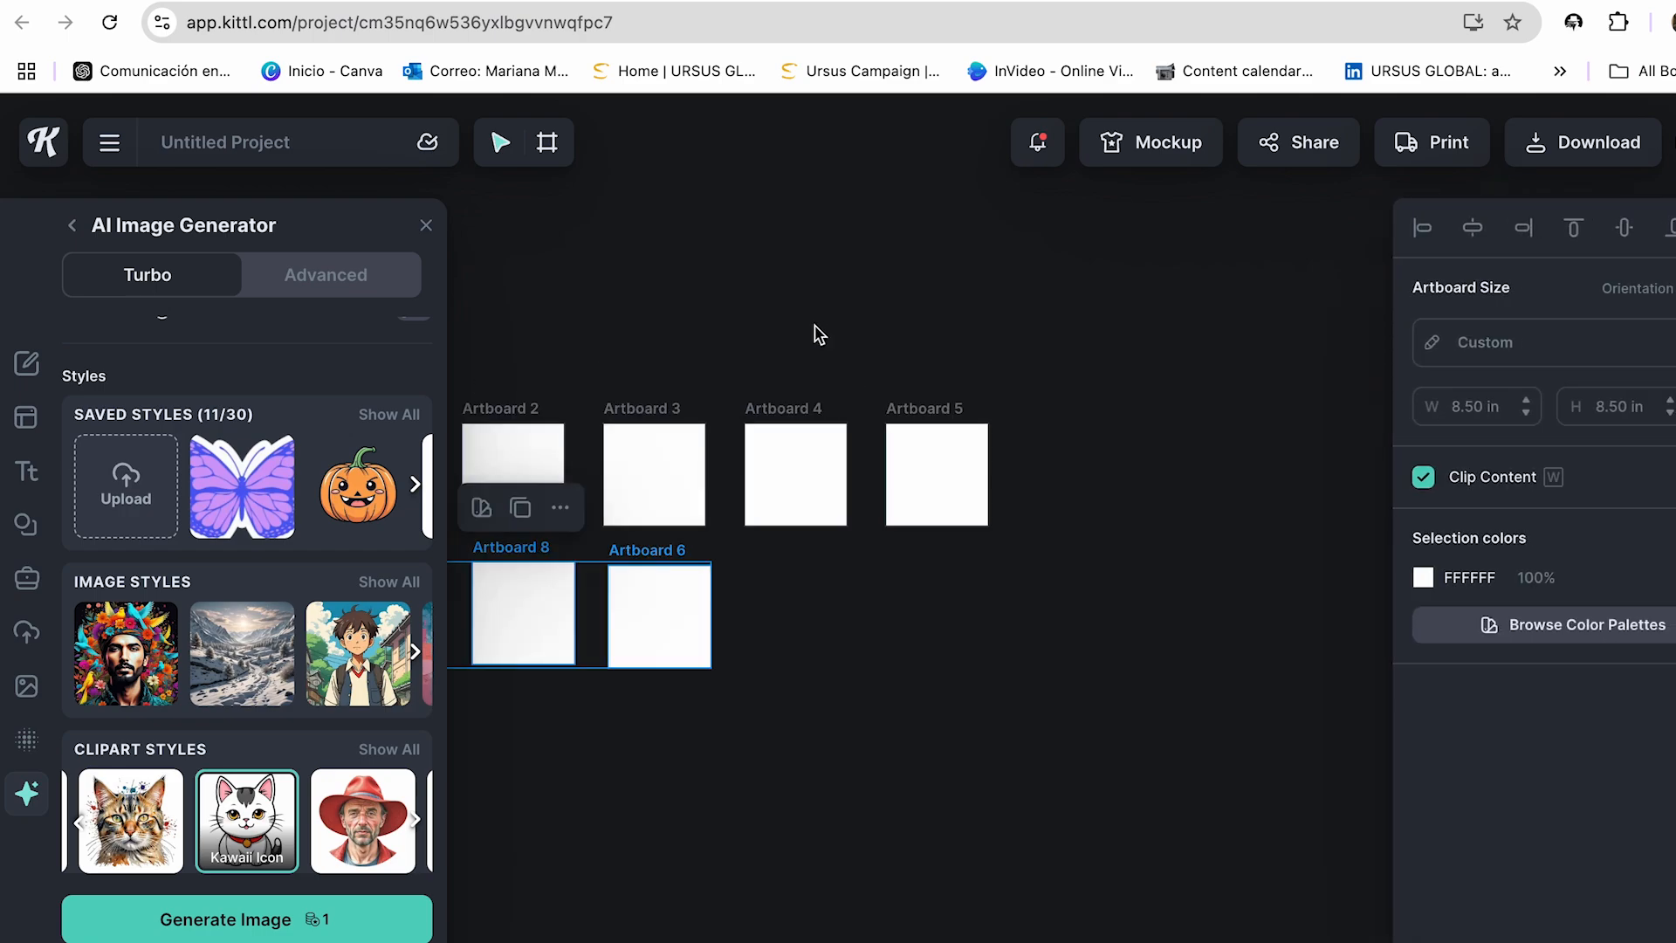
{"action": "left_click", "coordinate": [805, 639]}
{"action": "scroll", "coordinate": [890, 625], "scroll_direction": "left", "scroll_amount": 5}
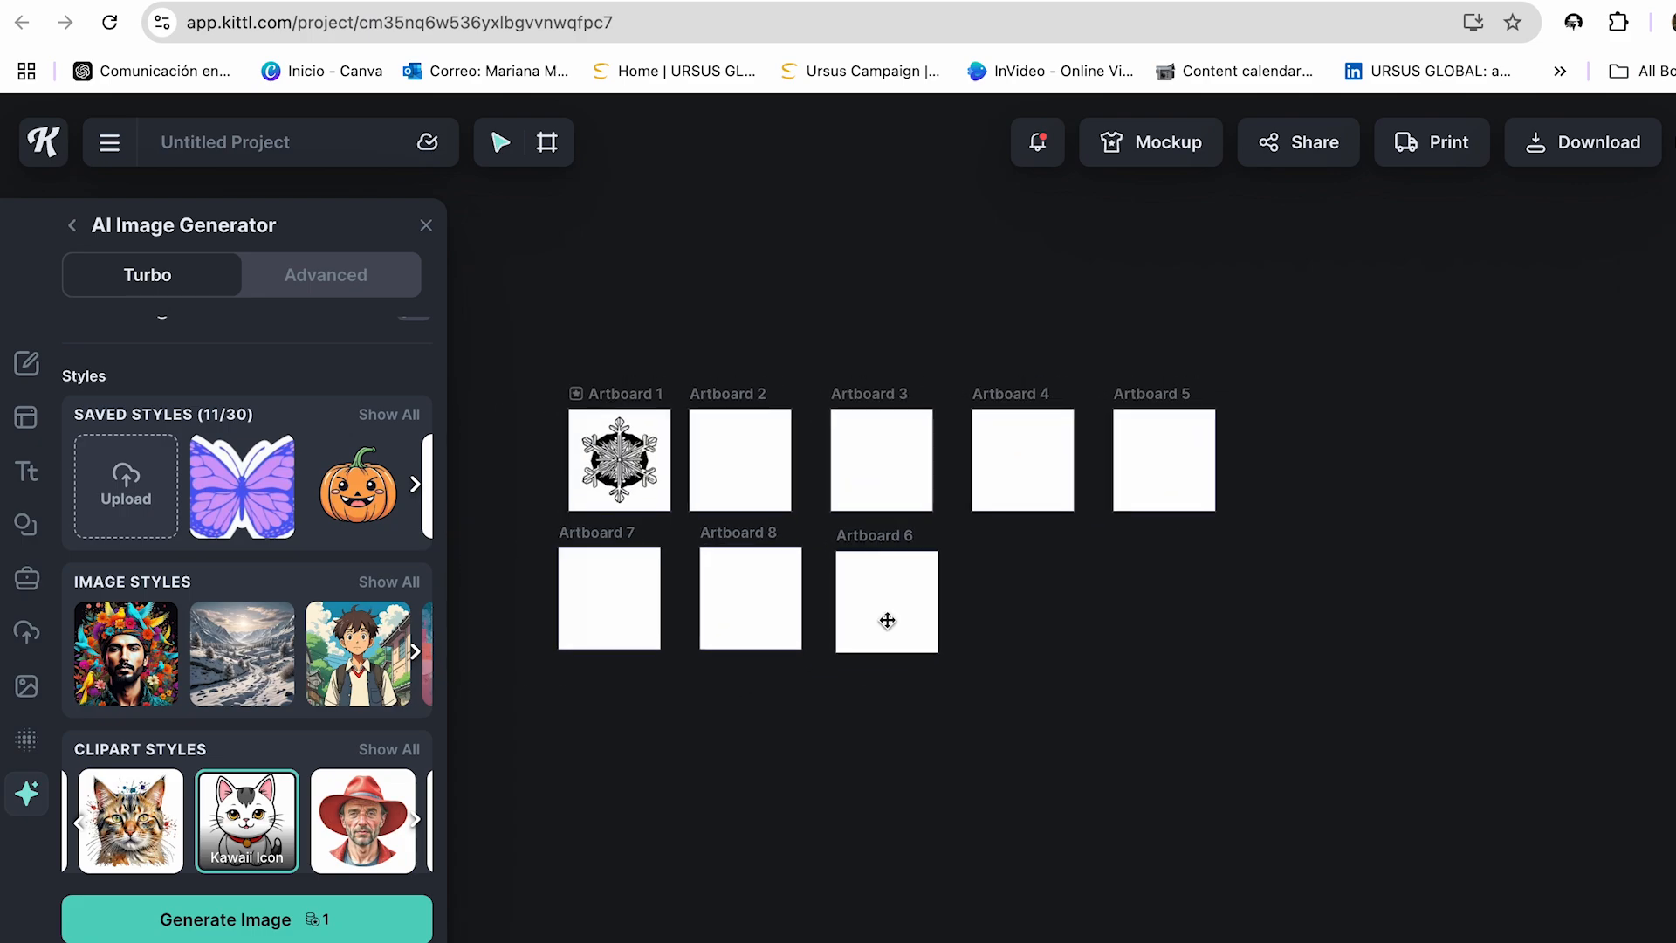
- Move Artboards 4 and 5 closer to Artboard 3, and place copies of the two at the end of the second row
{"action": "left_click", "coordinate": [966, 358]}
{"action": "left_click_drag", "start_coordinate": [966, 356], "coordinate": [1189, 503]}
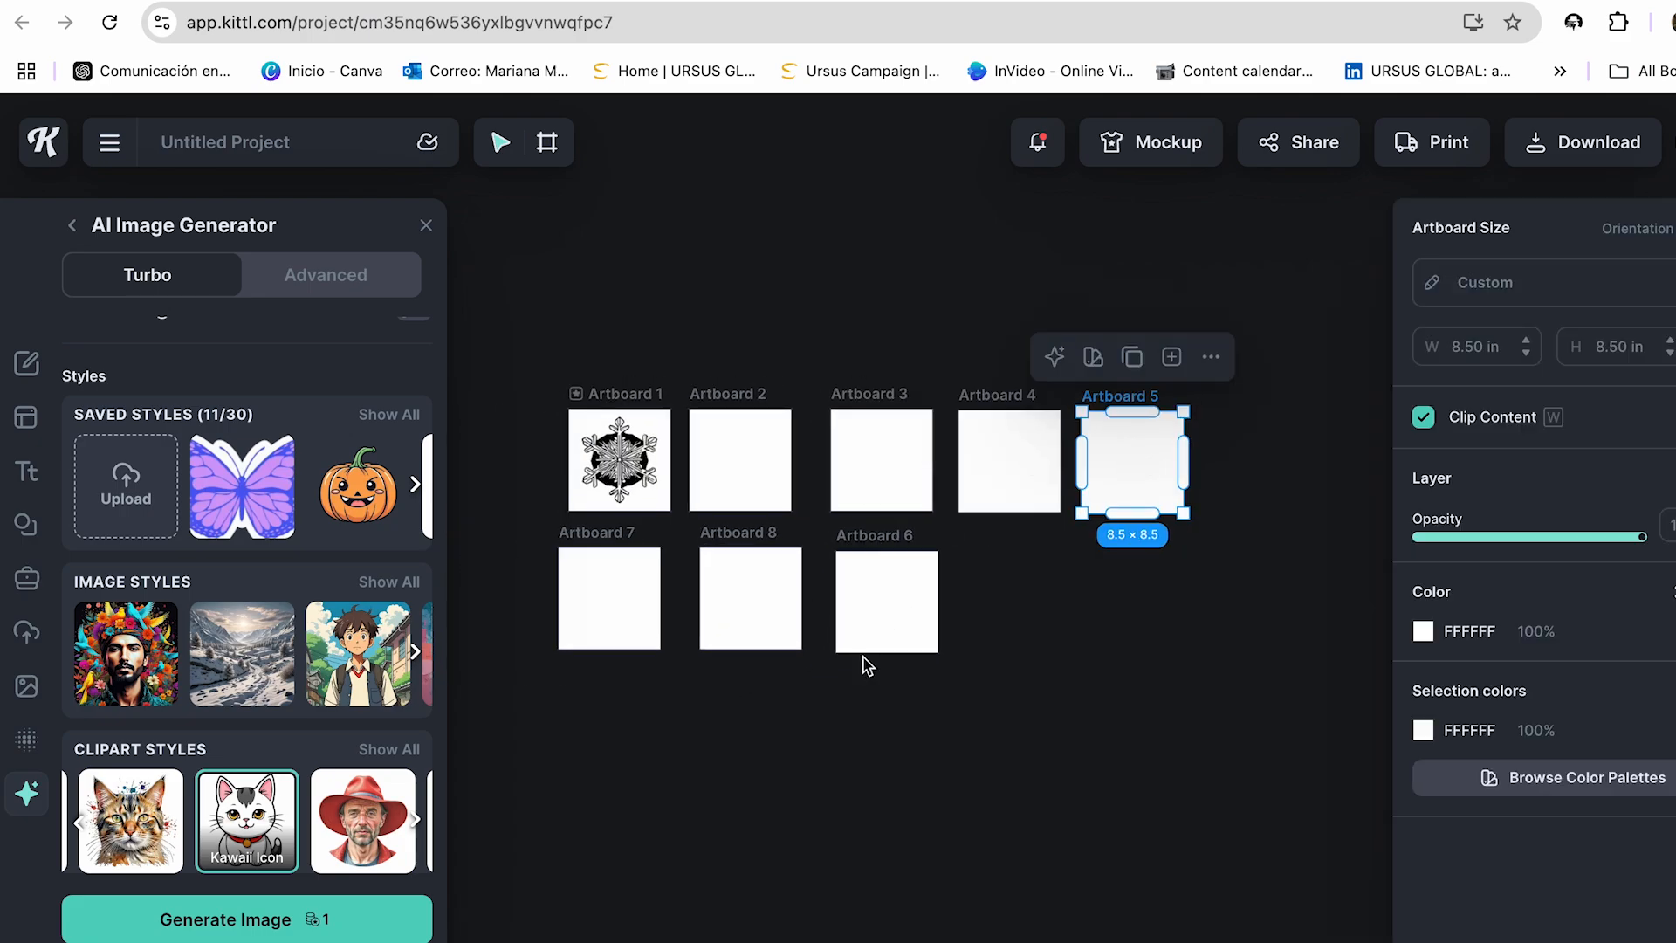
{"action": "left_click", "coordinate": [890, 477]}
{"action": "left_click_drag", "start_coordinate": [910, 340], "coordinate": [1222, 518]}
{"action": "key", "text": "super+c"}
{"action": "key", "text": "super+v"}
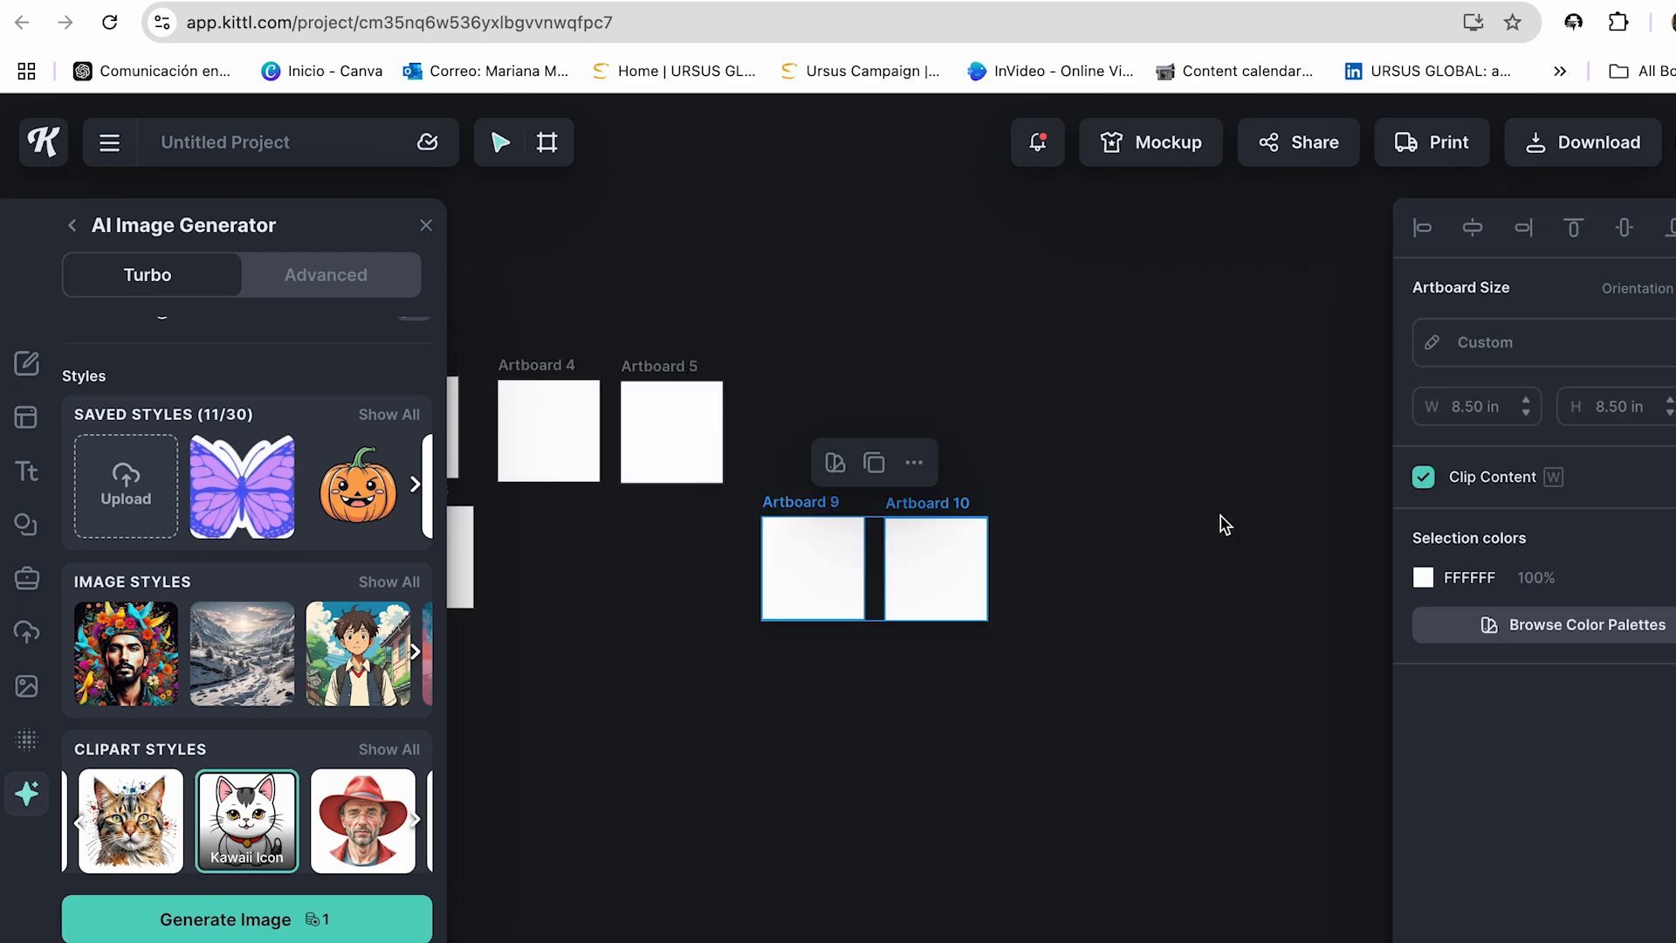
{"action": "left_click_drag", "start_coordinate": [930, 584], "coordinate": [678, 576]}
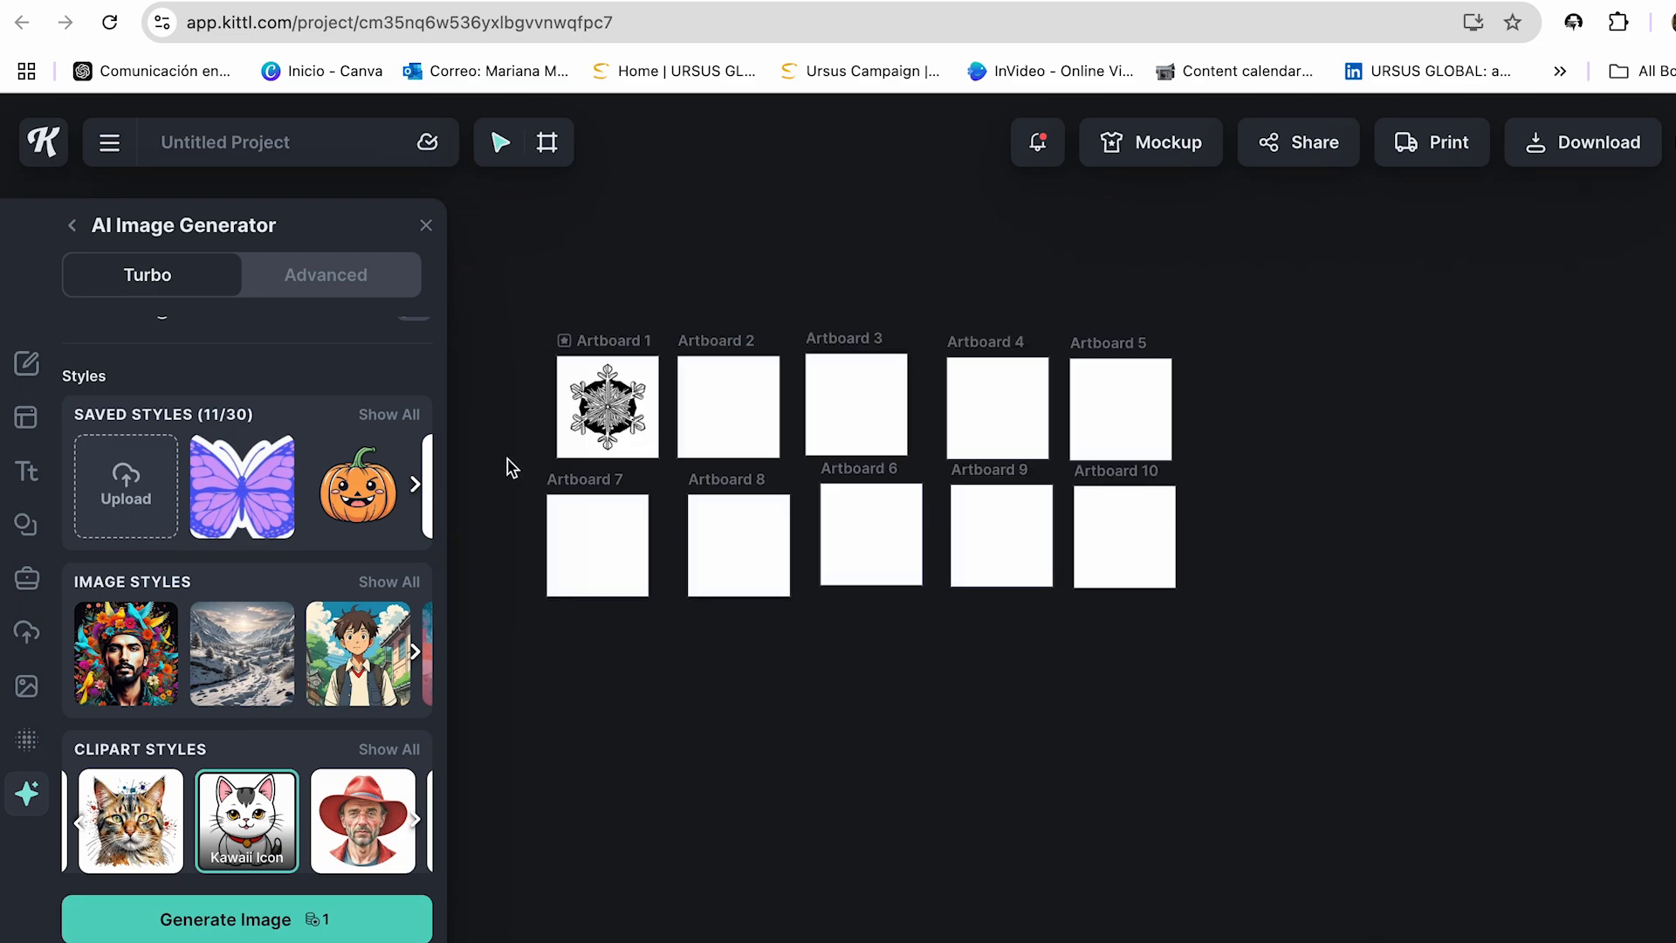
- Duplicate the five second-row artboards and arrange the copies as a third row beneath them
{"action": "left_click_drag", "start_coordinate": [507, 460], "coordinate": [1247, 627]}
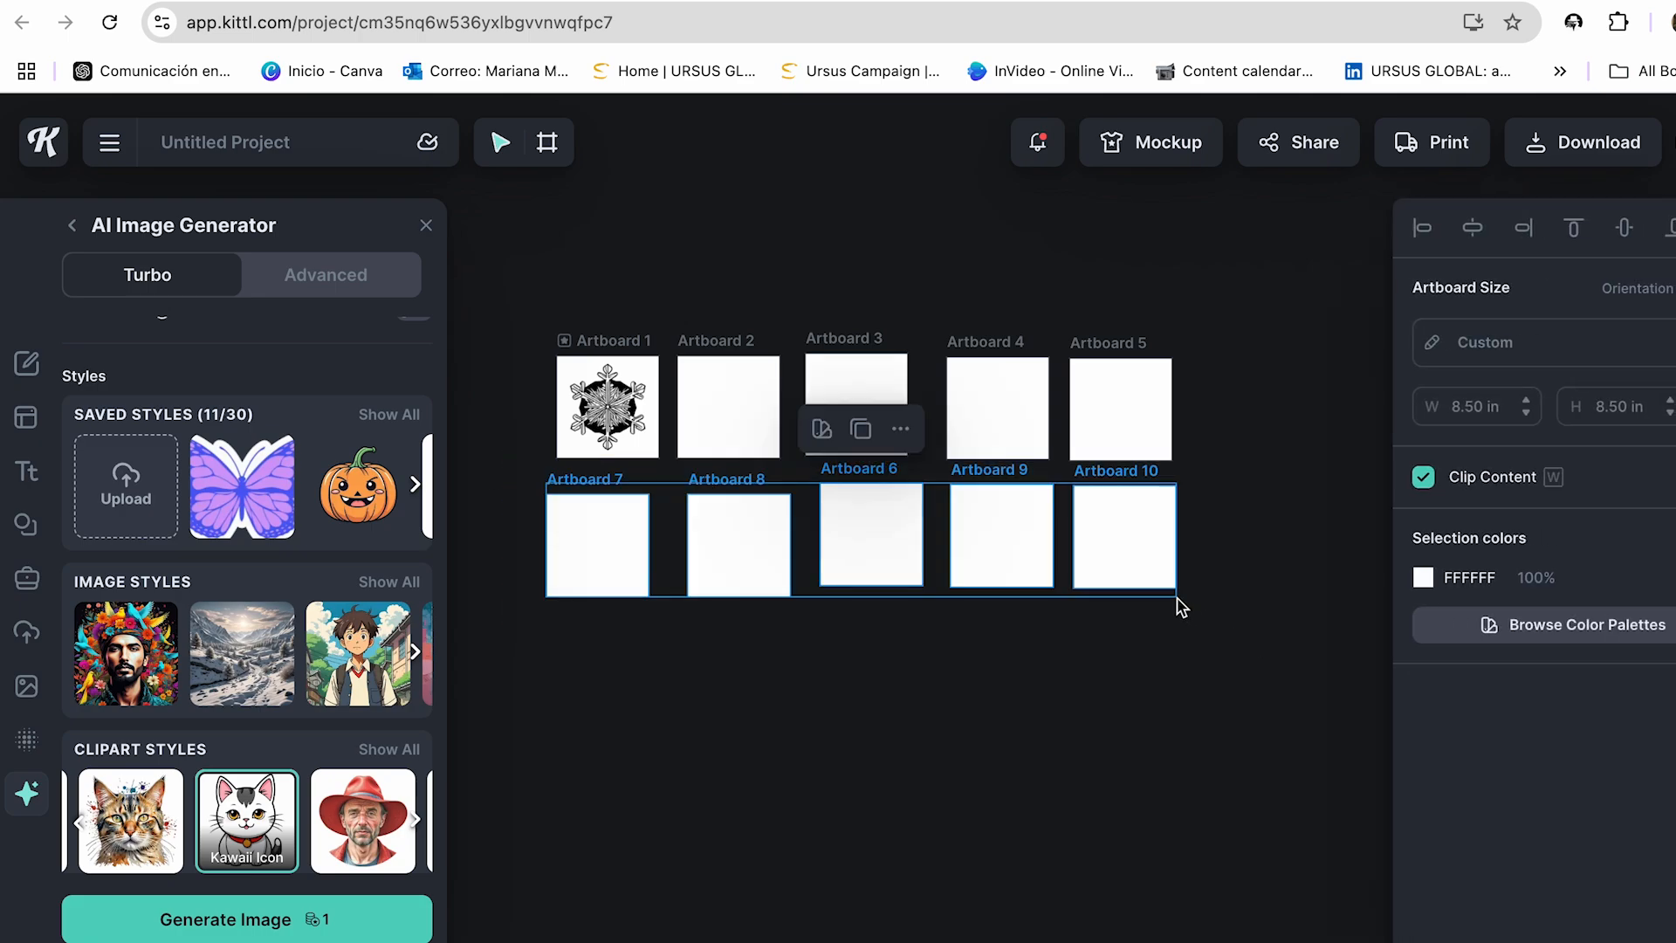
{"action": "key", "text": "super+v"}
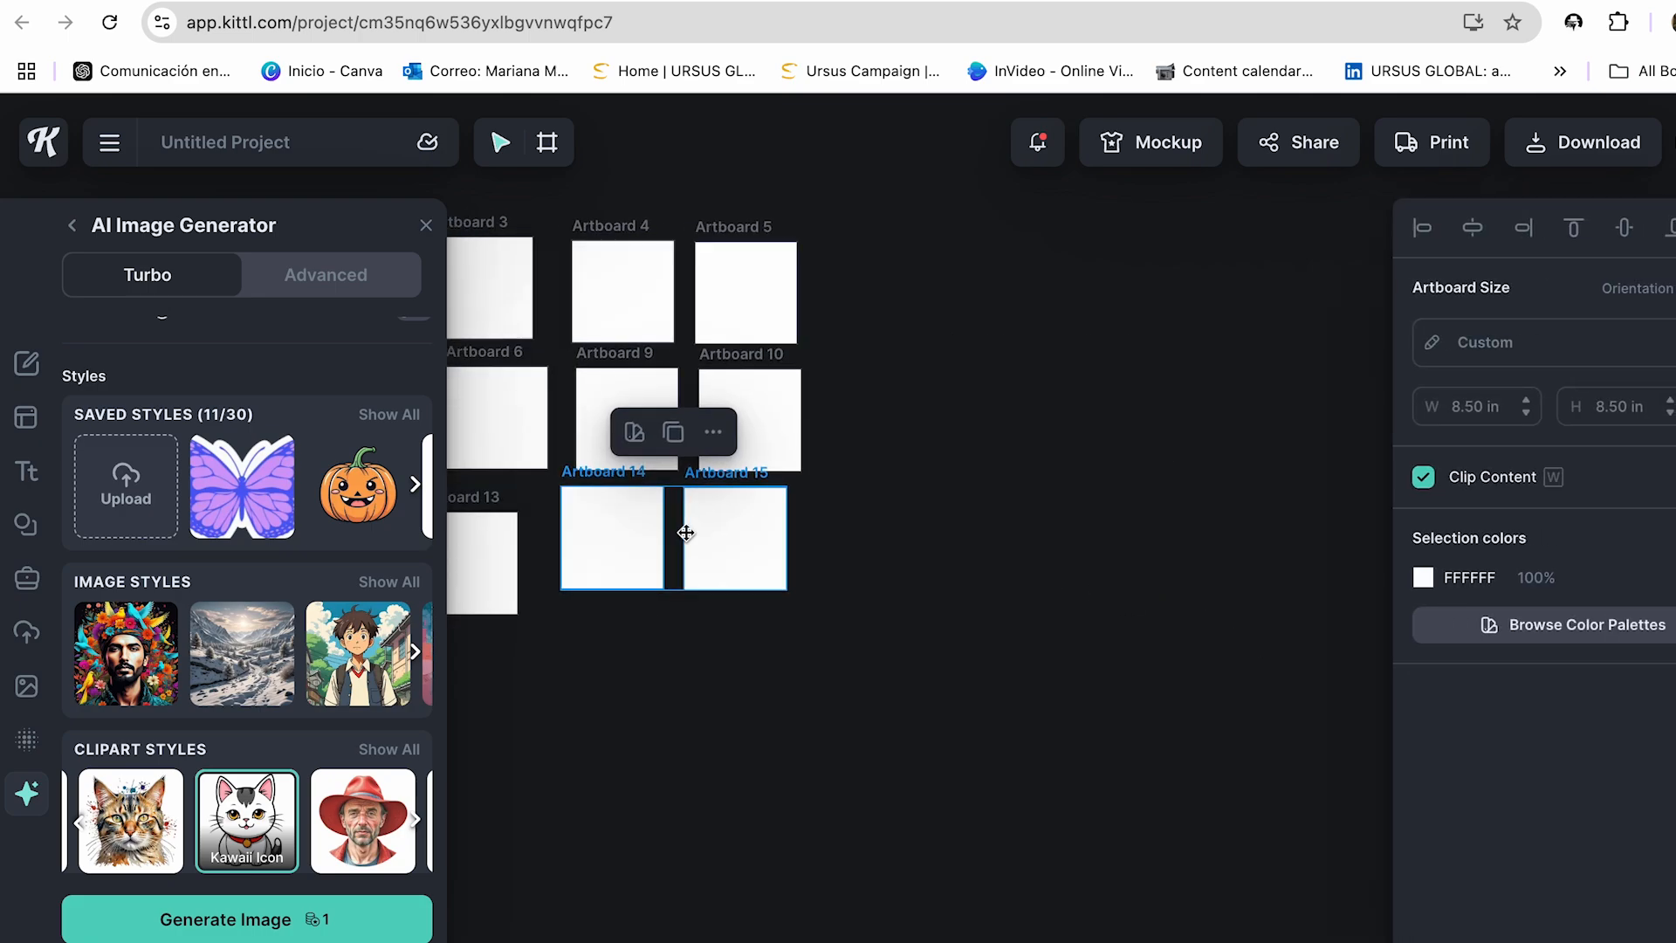
{"action": "scroll", "coordinate": [685, 532], "scroll_direction": "left", "scroll_amount": 1}
{"action": "mouse_move", "coordinate": [749, 537]}
{"action": "left_mouse_down"}
{"action": "mouse_move", "coordinate": [725, 574]}
{"action": "mouse_move", "coordinate": [743, 558]}
{"action": "left_mouse_up"}
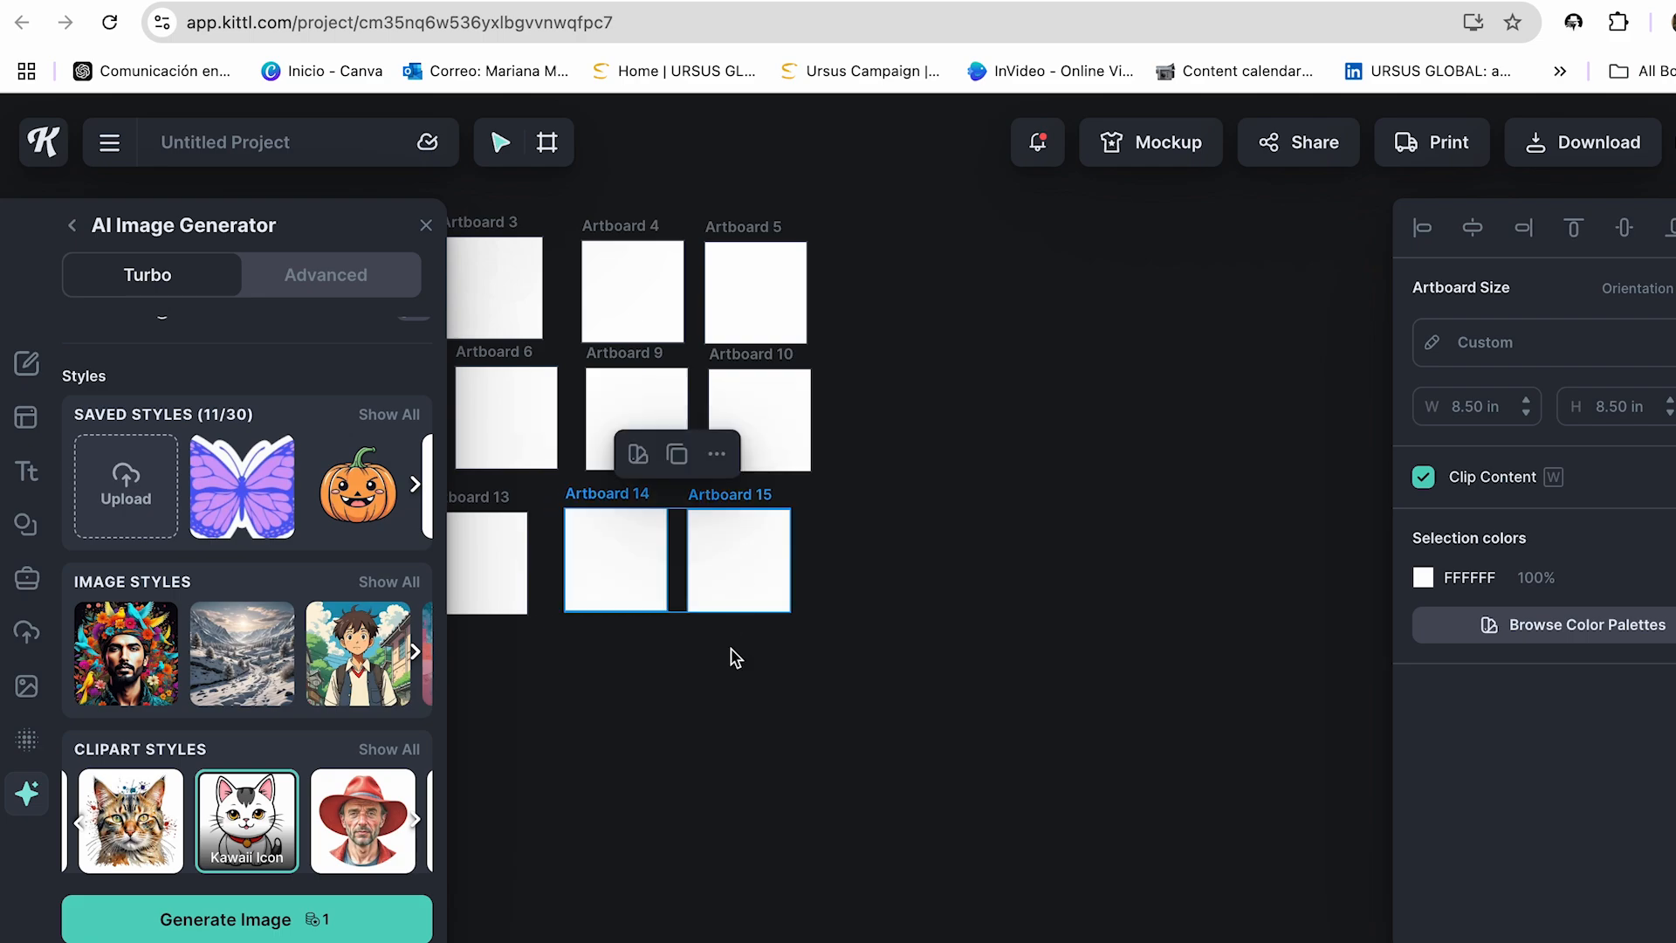
{"action": "scroll", "coordinate": [735, 658], "scroll_direction": "left", "scroll_amount": 4}
{"action": "scroll", "coordinate": [734, 656], "scroll_direction": "up", "scroll_amount": 2}
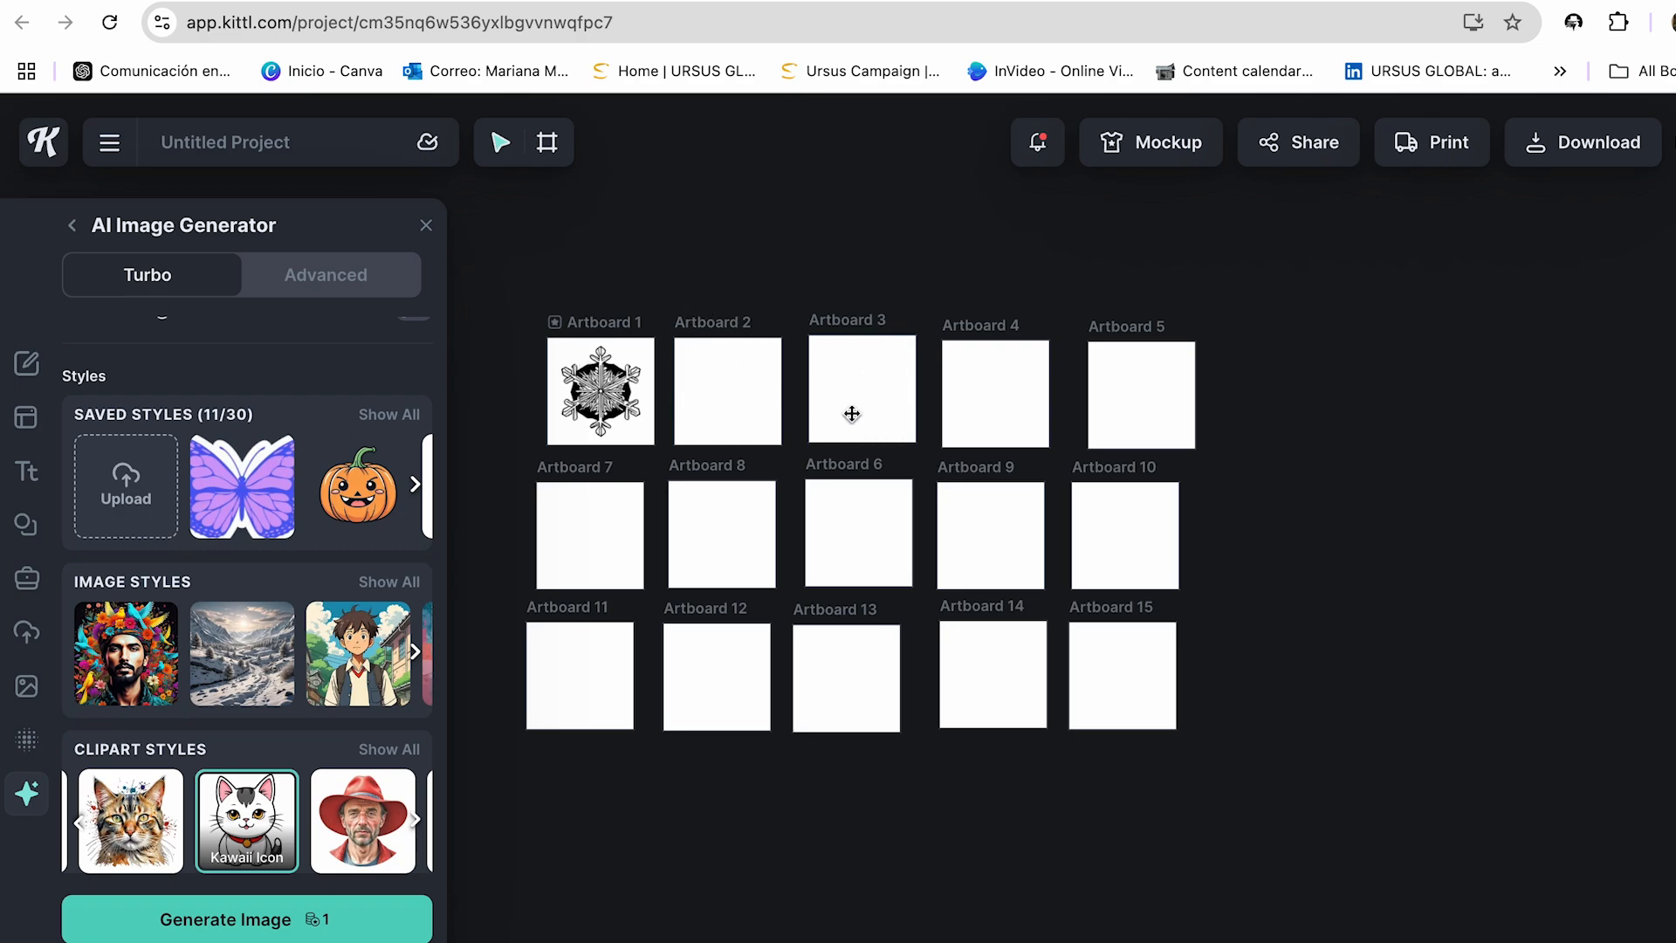
- Switch the AI image generator from Turbo to Advanced mode and review its aspect ratio and style options
{"action": "scroll", "coordinate": [879, 398], "scroll_direction": "up", "scroll_amount": 5}
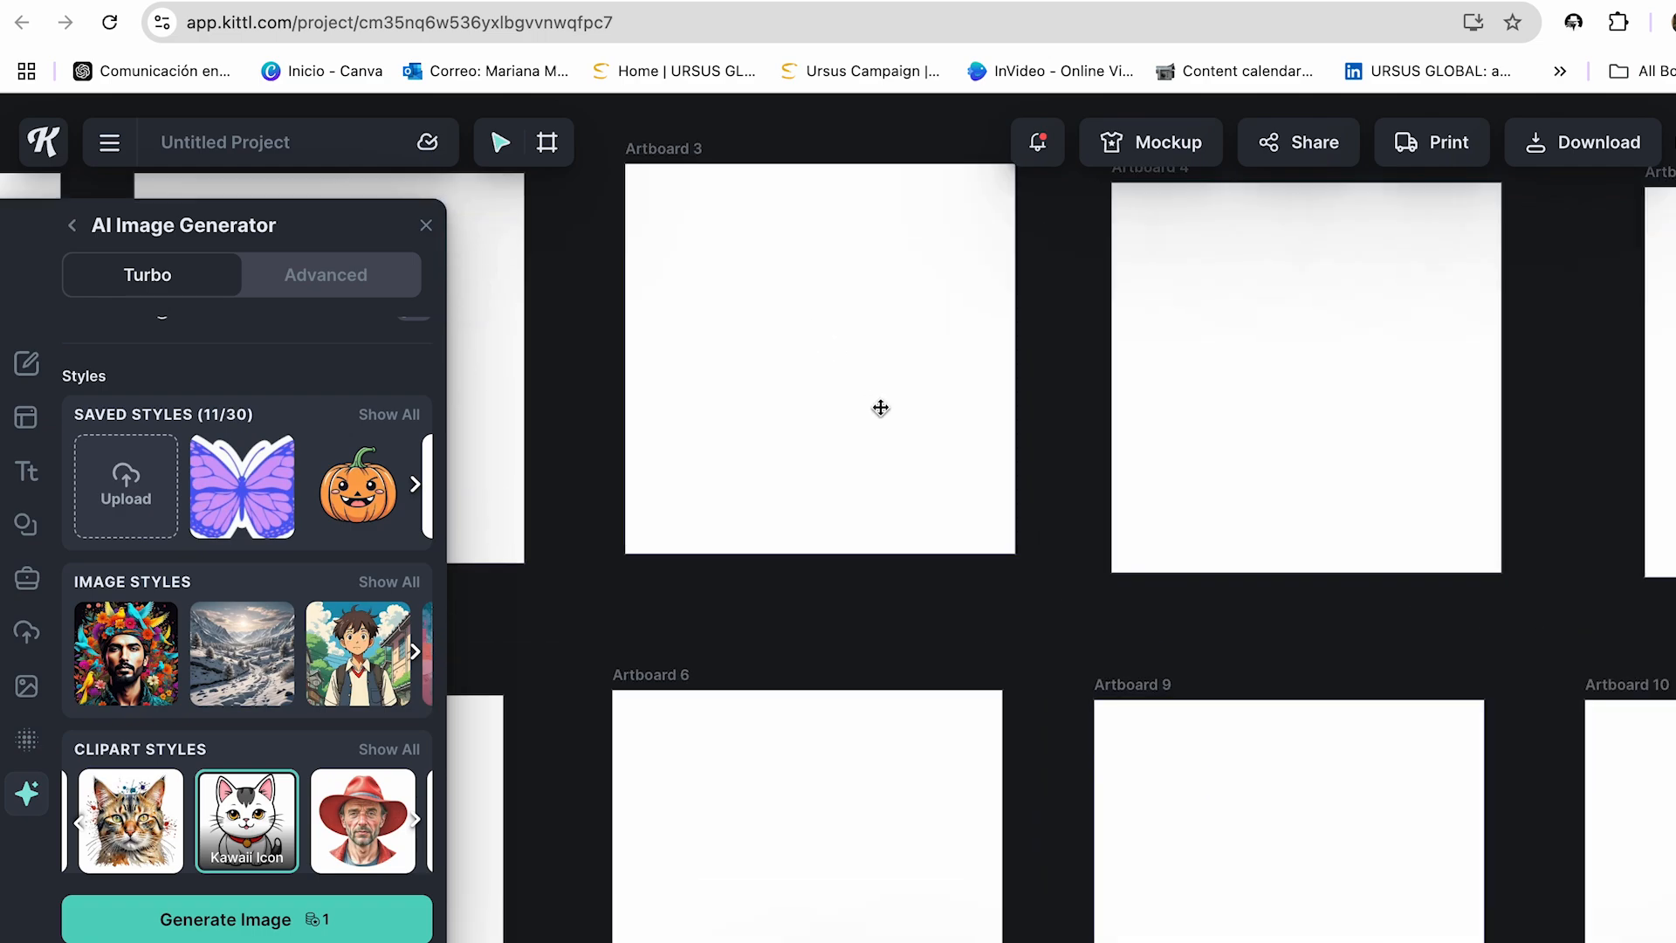
{"action": "scroll", "coordinate": [880, 407], "scroll_direction": "up", "scroll_amount": 5}
{"action": "scroll", "coordinate": [886, 419], "scroll_direction": "up", "scroll_amount": 2}
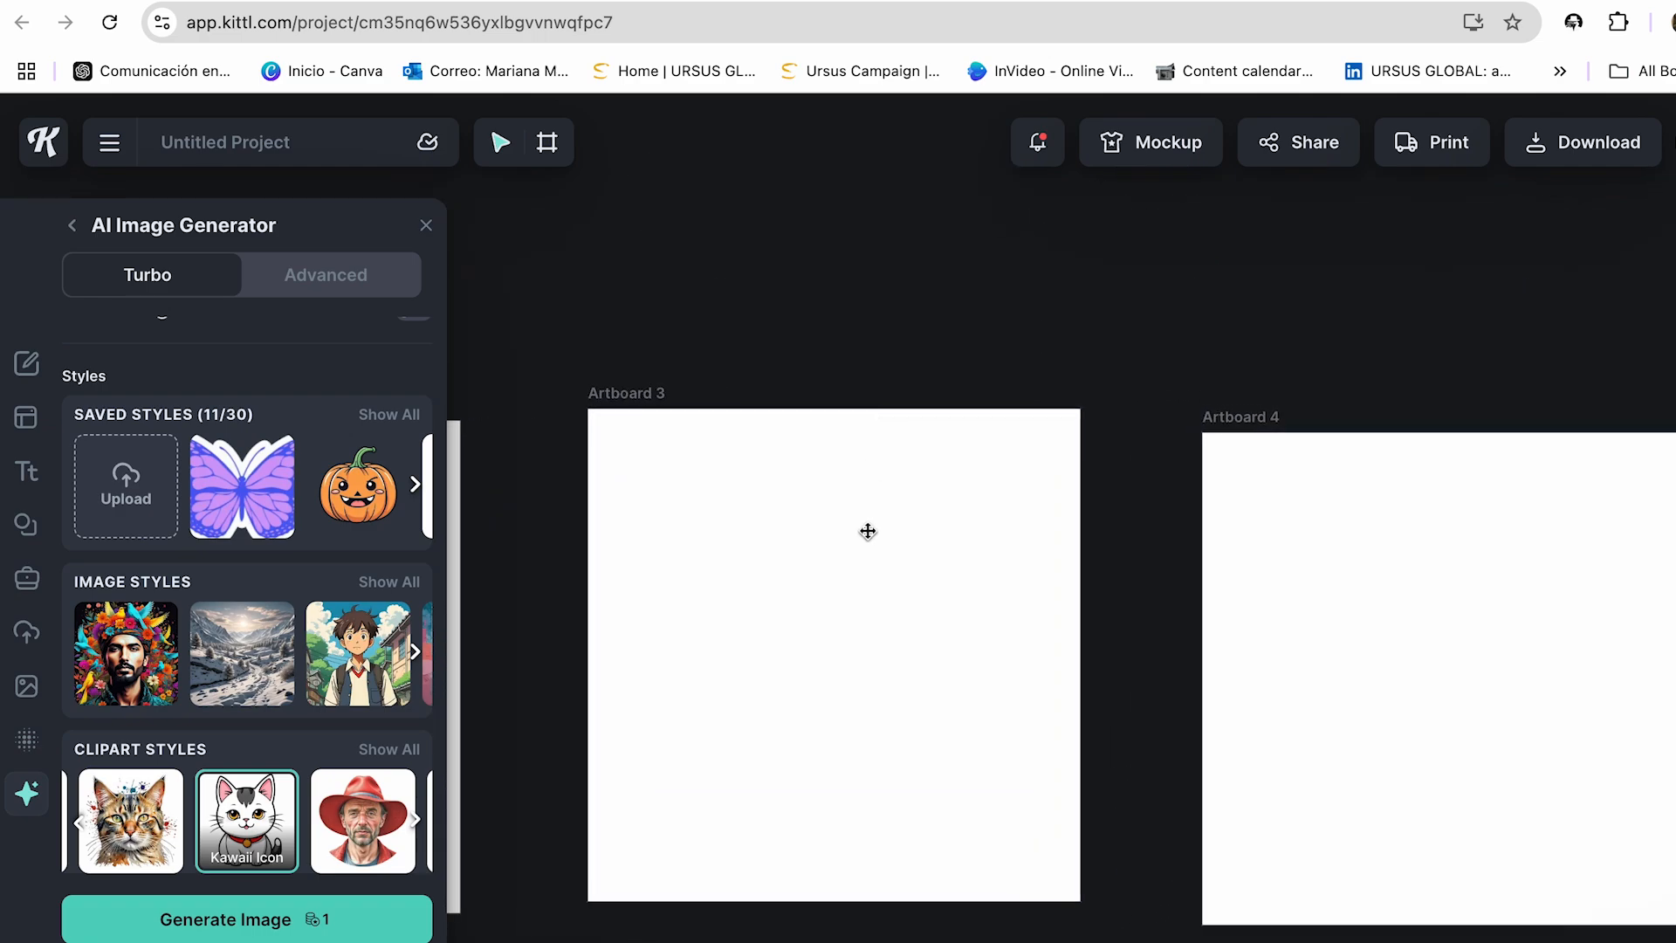
{"action": "scroll", "coordinate": [977, 386], "scroll_direction": "down", "scroll_amount": 2}
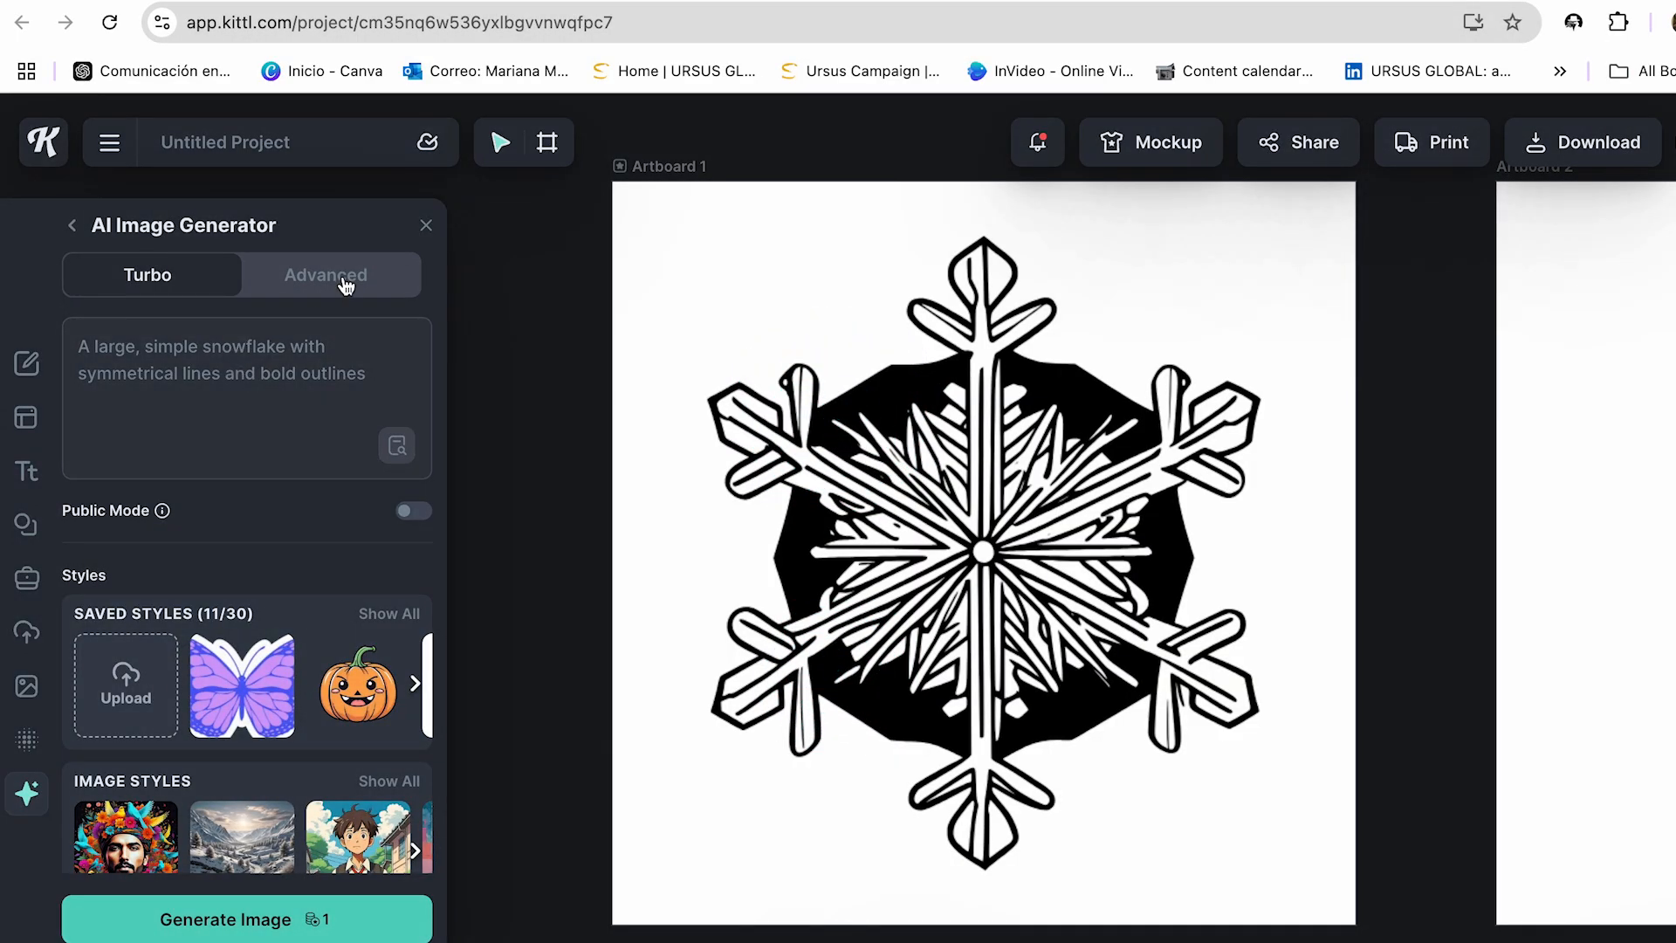
{"action": "left_click", "coordinate": [347, 285]}
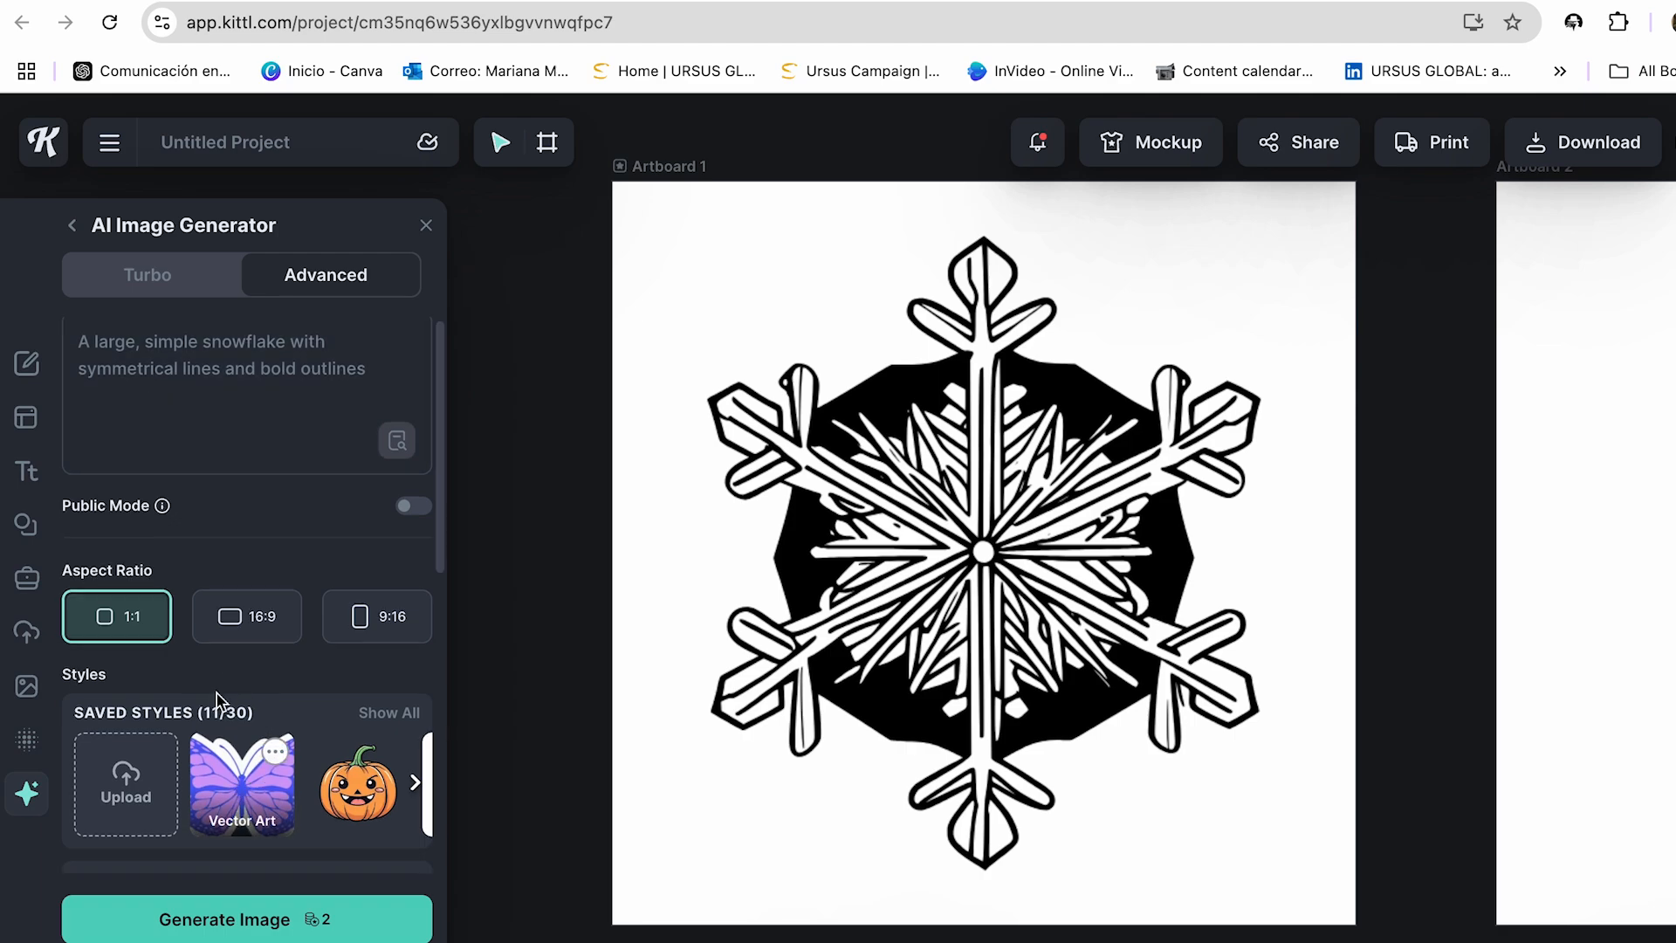
{"action": "scroll", "coordinate": [188, 755], "scroll_direction": "down", "scroll_amount": 1}
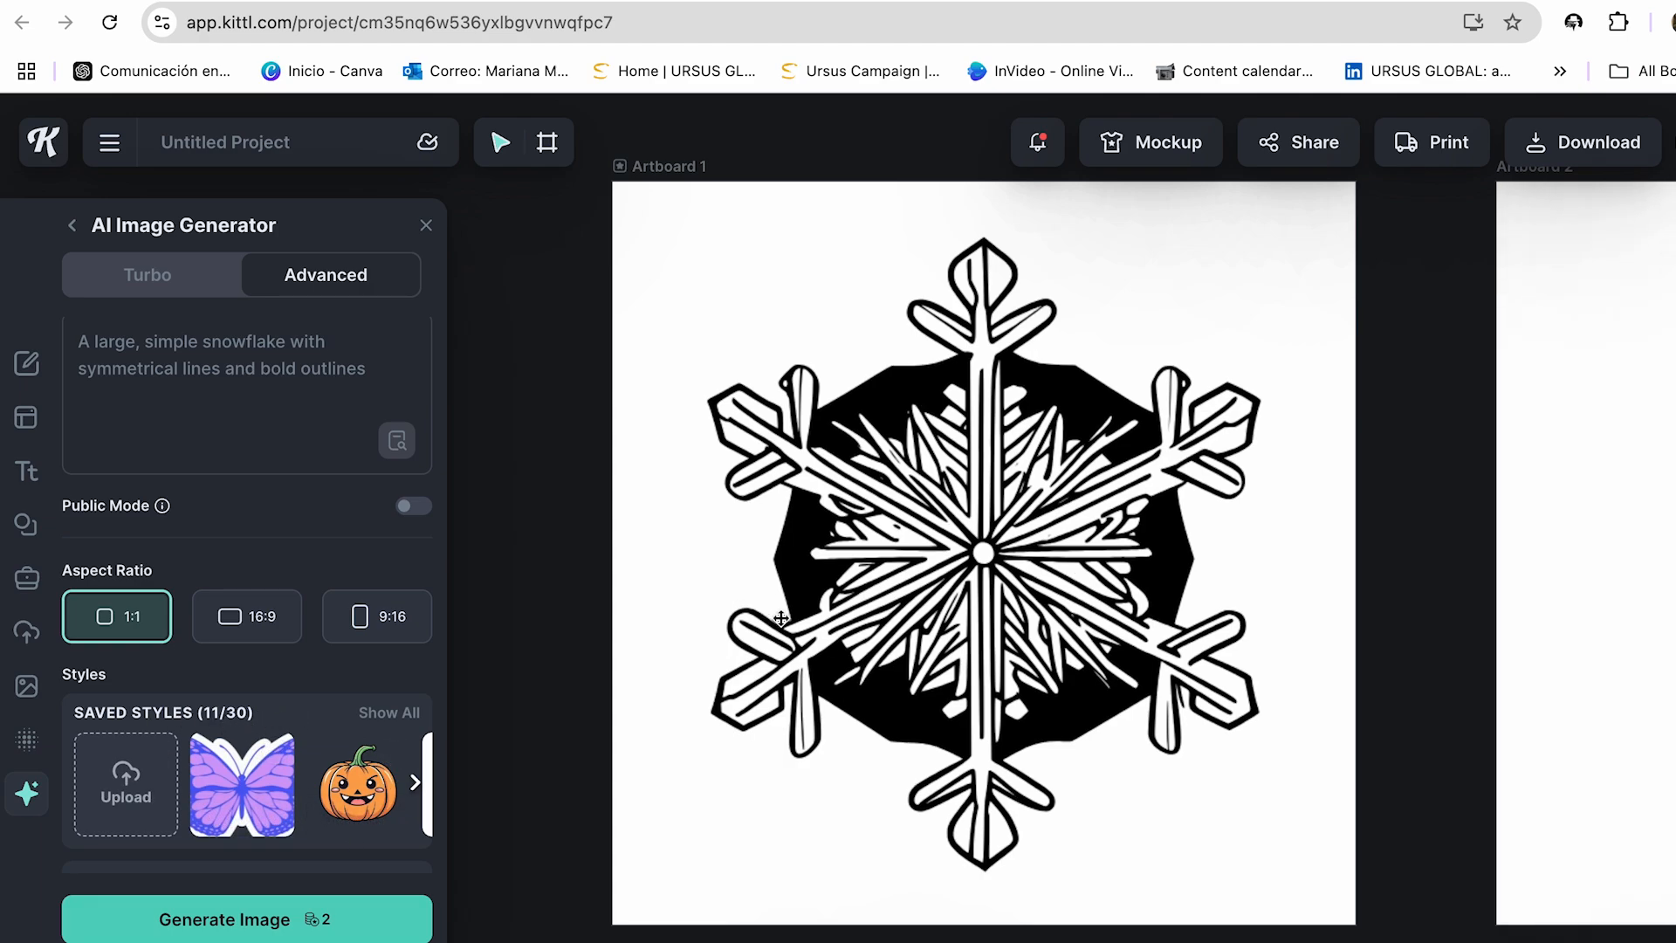
{"action": "left_click", "coordinate": [963, 569]}
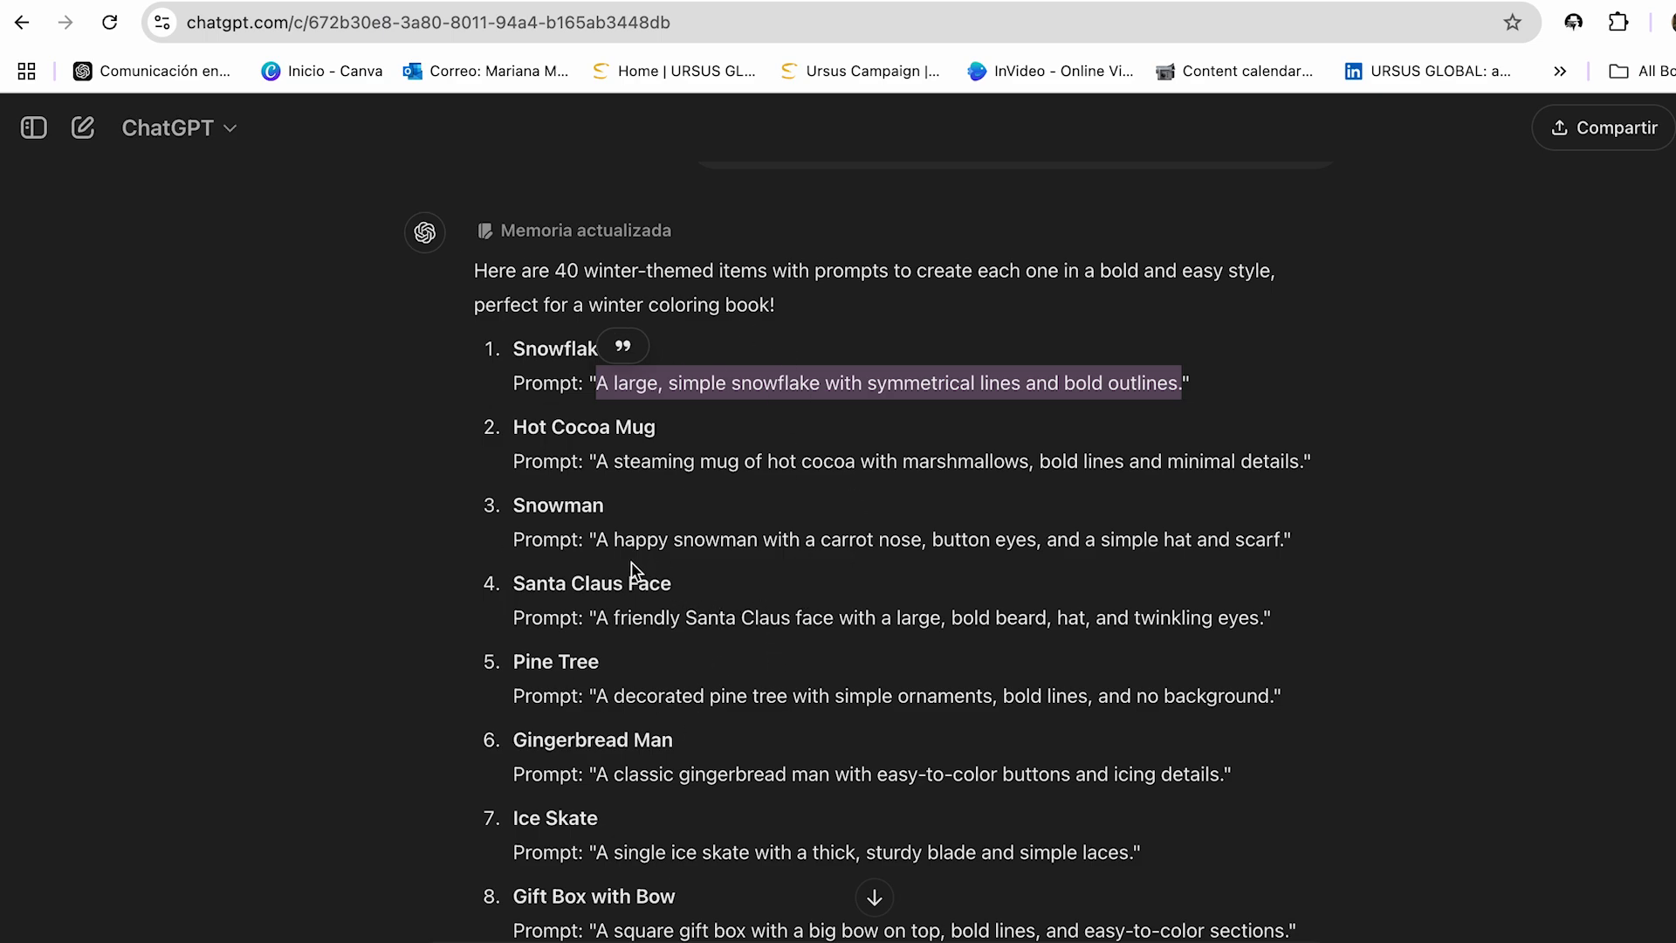
- Copy the snowman prompt from the ChatGPT list and use it as Kittl's image prompt, without the final period
{"action": "left_click_drag", "start_coordinate": [597, 539], "coordinate": [1290, 535]}
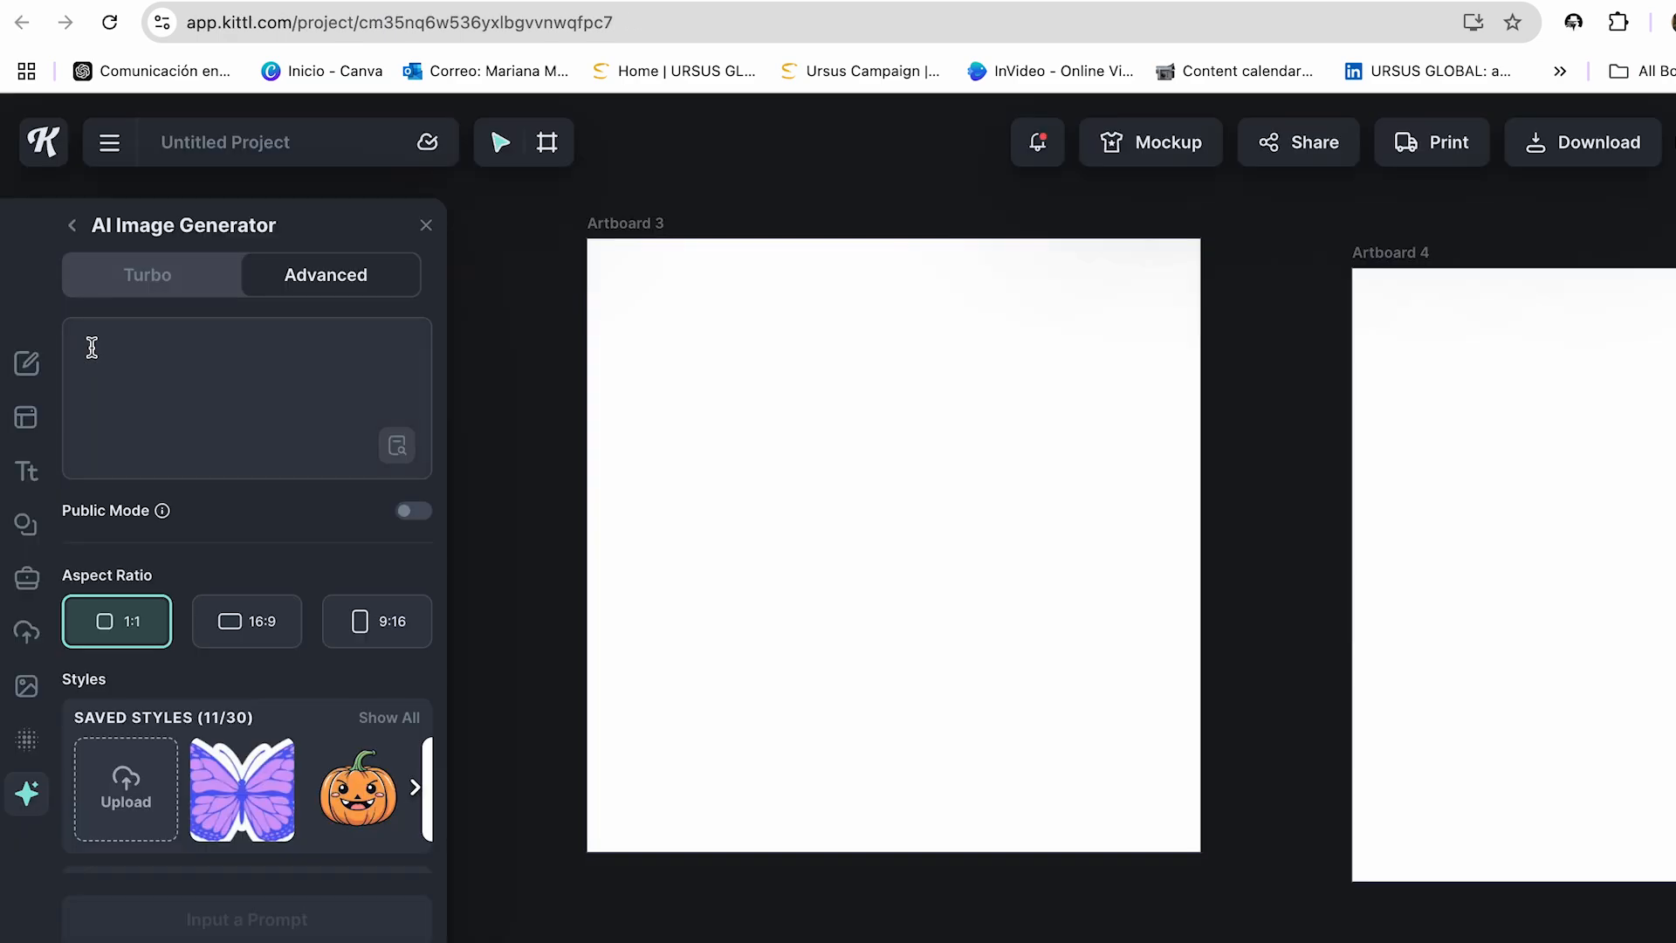
{"action": "key", "text": "ctrl+v"}
{"action": "key", "text": "BackSpace"}
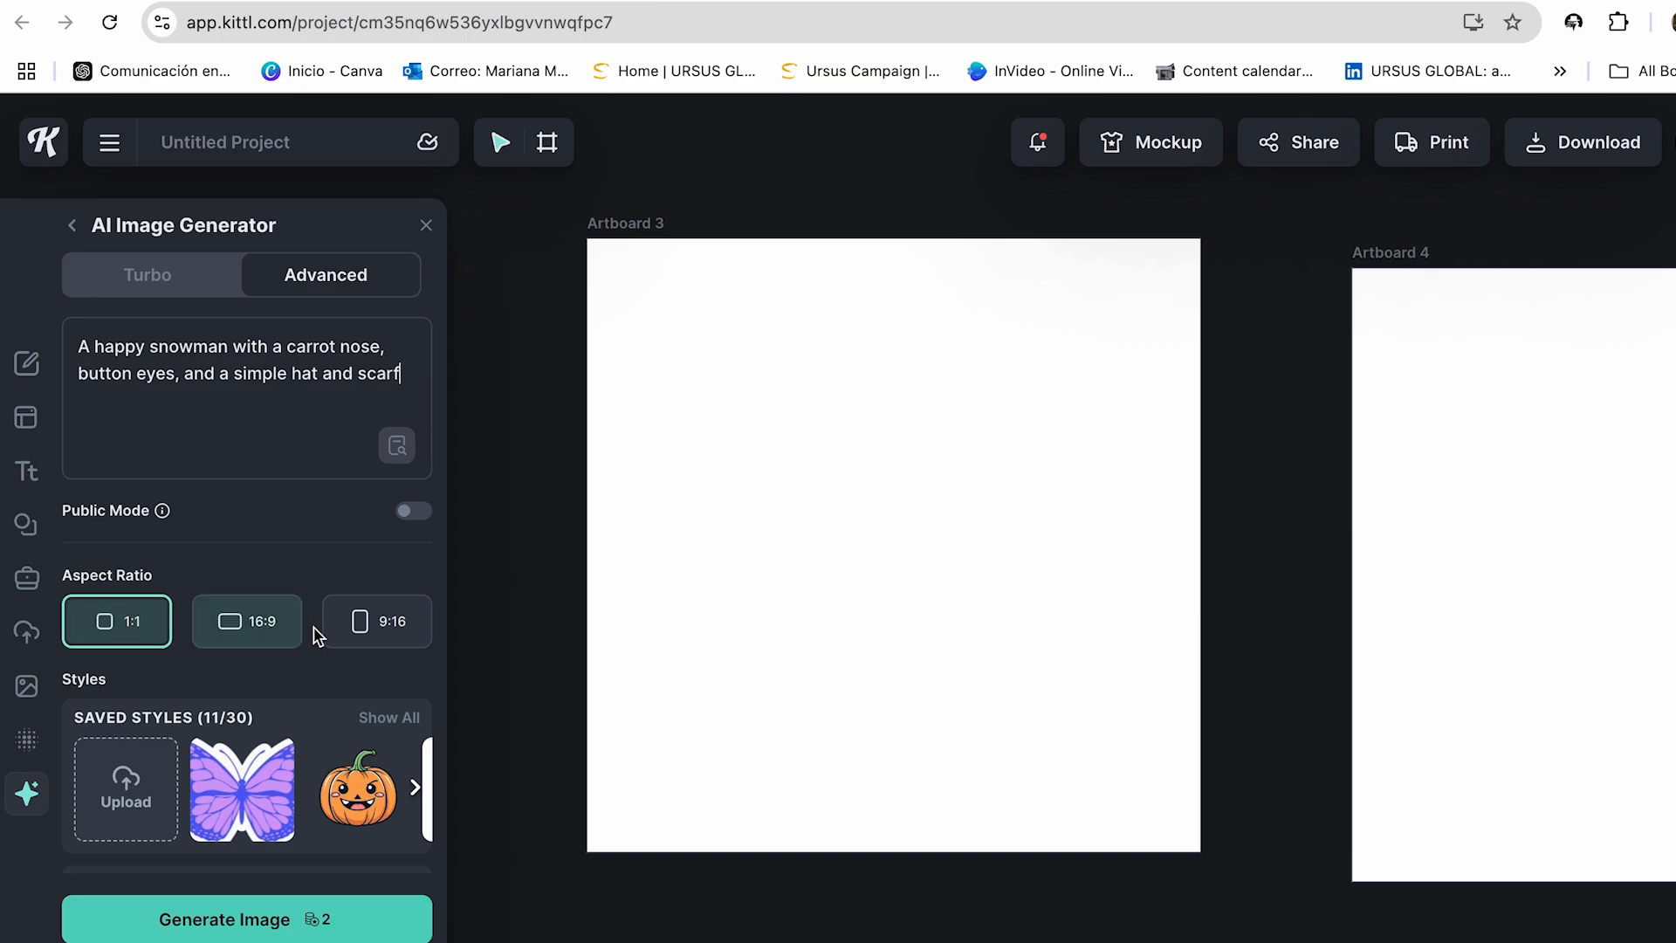
- Keep the 1:1 aspect ratio and choose the Cute Cartoon saved style for the snowman image
{"action": "left_click", "coordinate": [395, 630]}
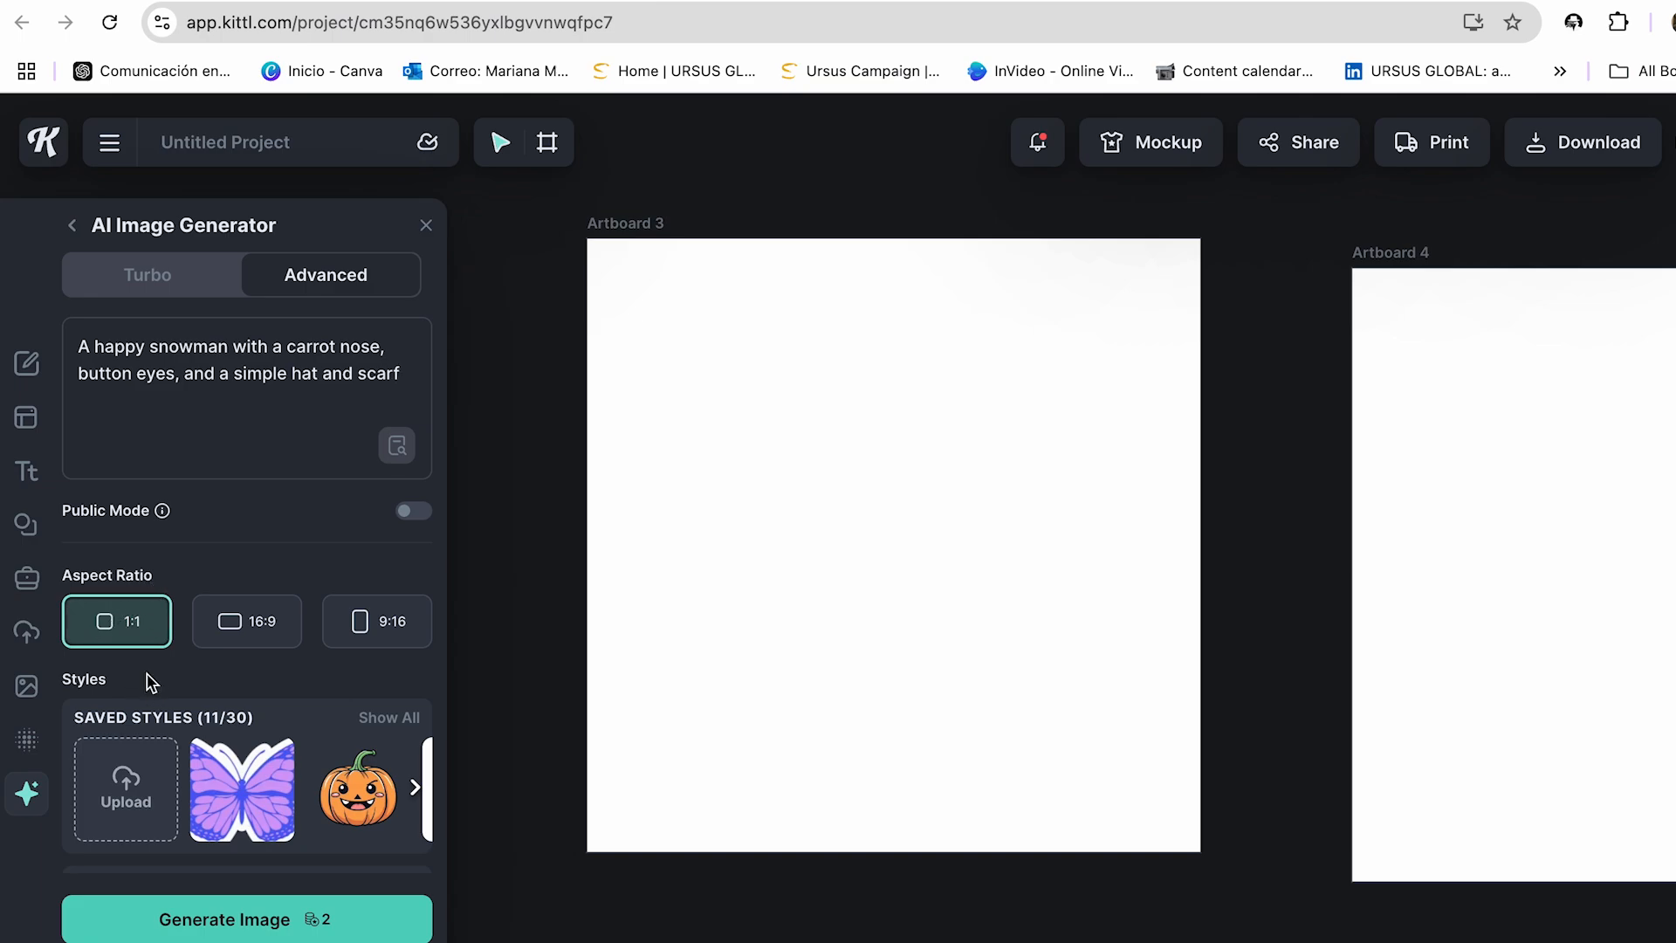
{"action": "scroll", "coordinate": [150, 677], "scroll_direction": "down", "scroll_amount": 3}
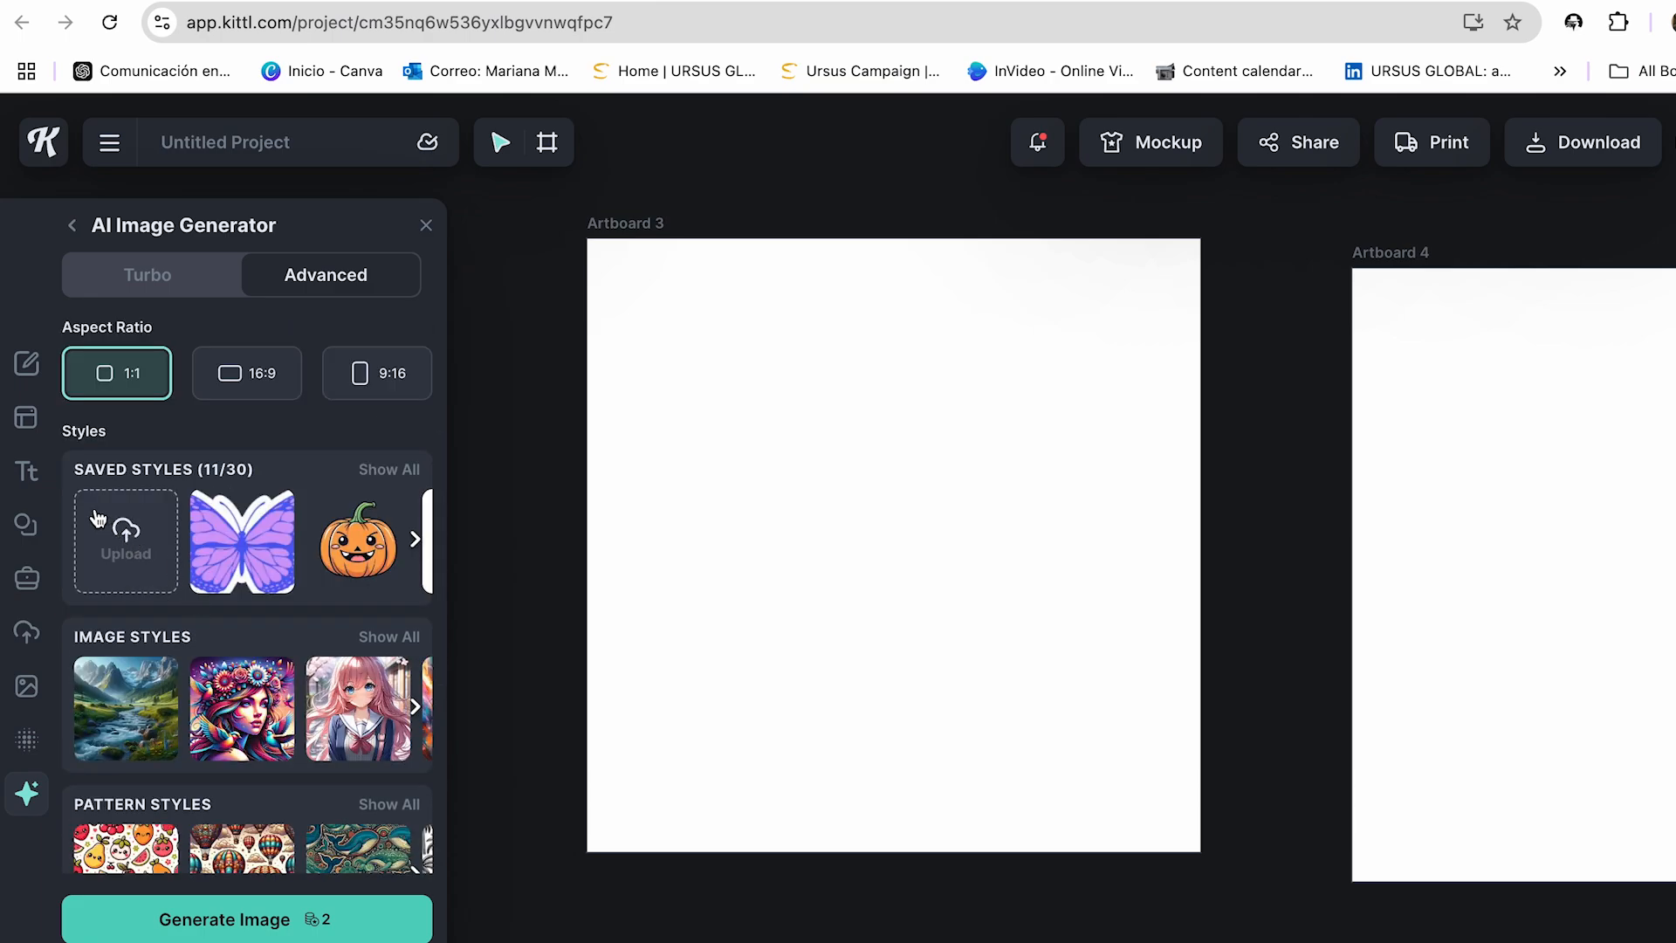
{"action": "left_click", "coordinate": [415, 538]}
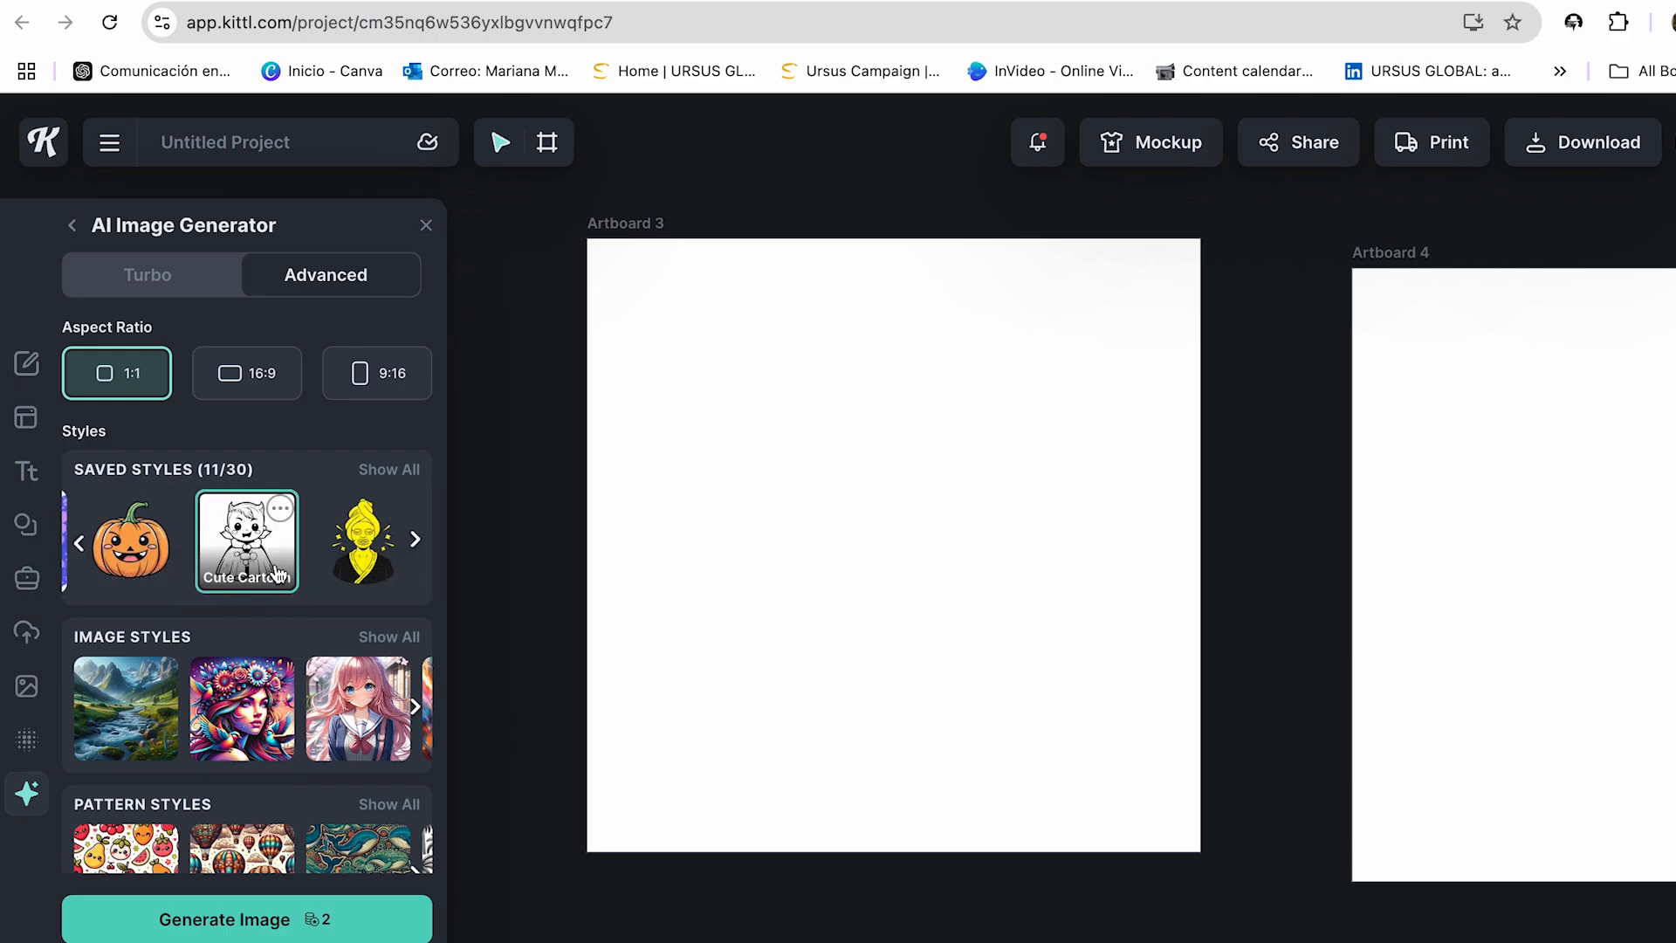
{"action": "scroll", "coordinate": [673, 614], "scroll_direction": "up", "scroll_amount": 1}
{"action": "scroll", "coordinate": [672, 613], "scroll_direction": "right", "scroll_amount": 1}
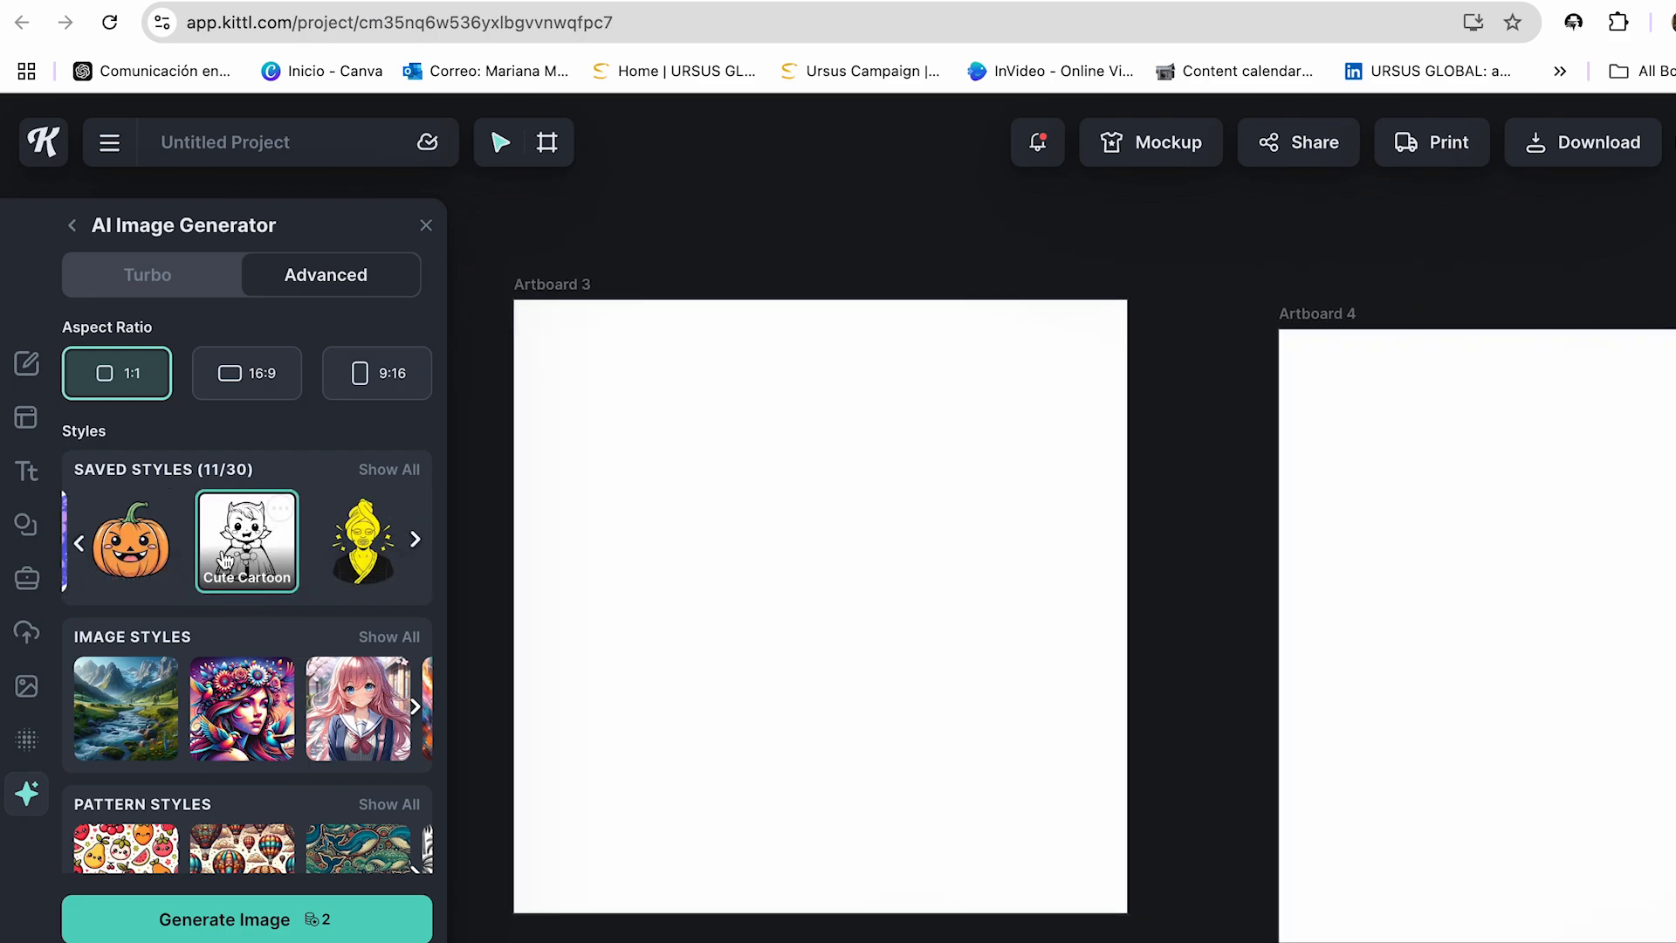
- Review the full range of image, pattern, clipart and vector styles available for the AI image
{"action": "scroll", "coordinate": [253, 646], "scroll_direction": "down", "scroll_amount": 1}
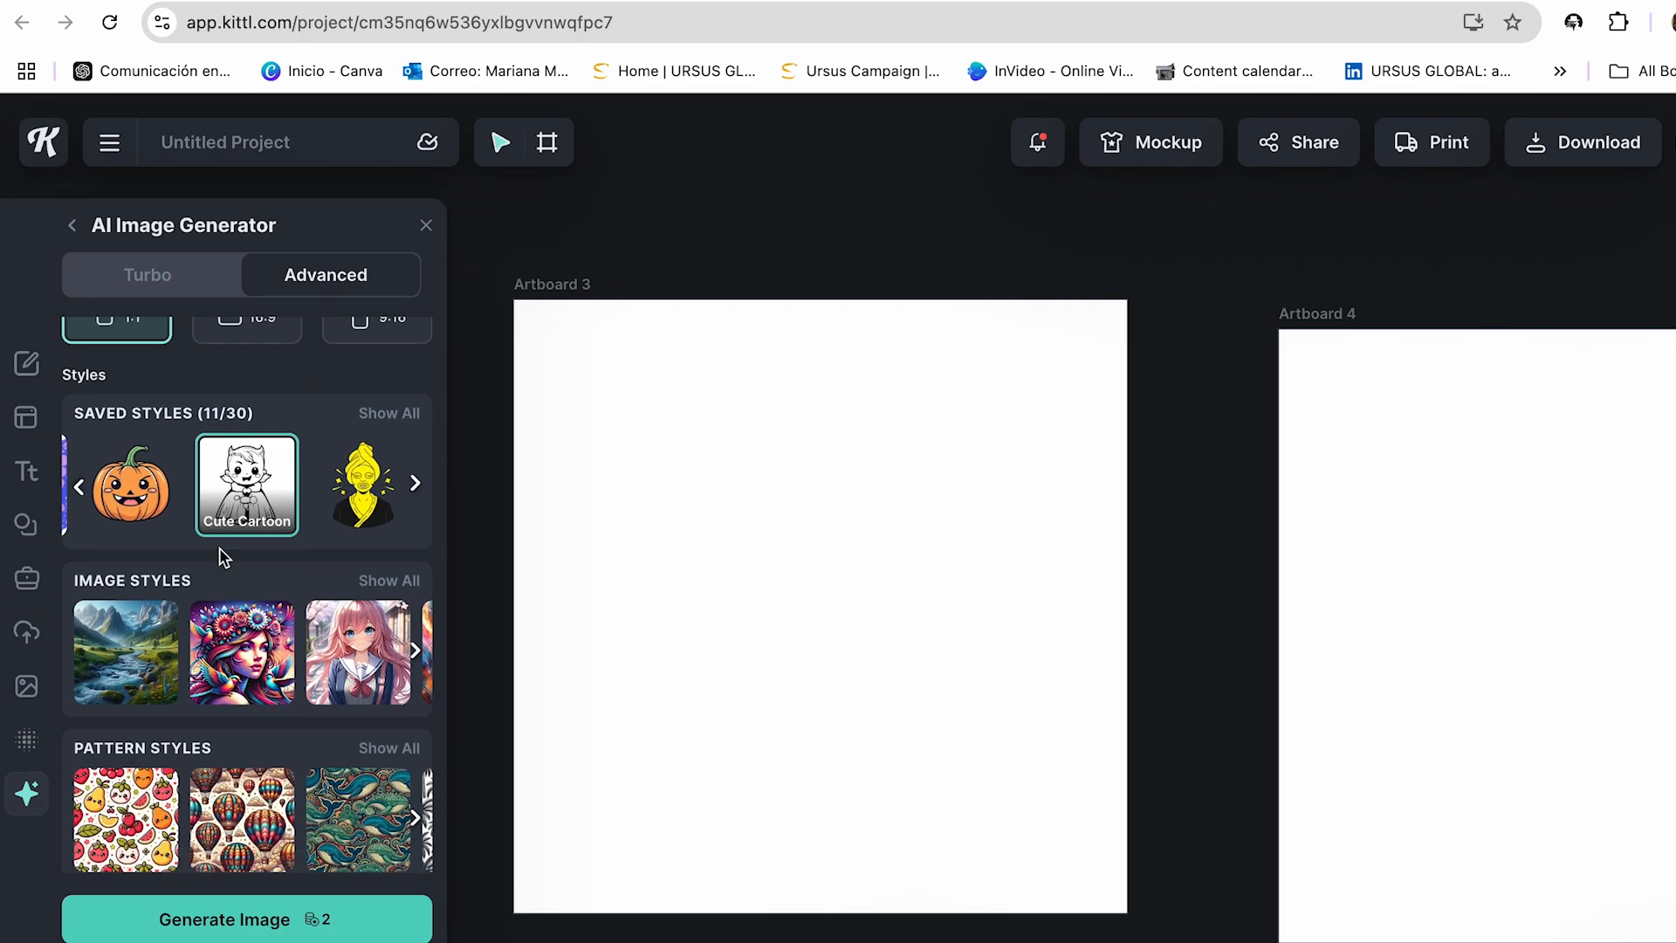
{"action": "scroll", "coordinate": [306, 556], "scroll_direction": "down", "scroll_amount": 1}
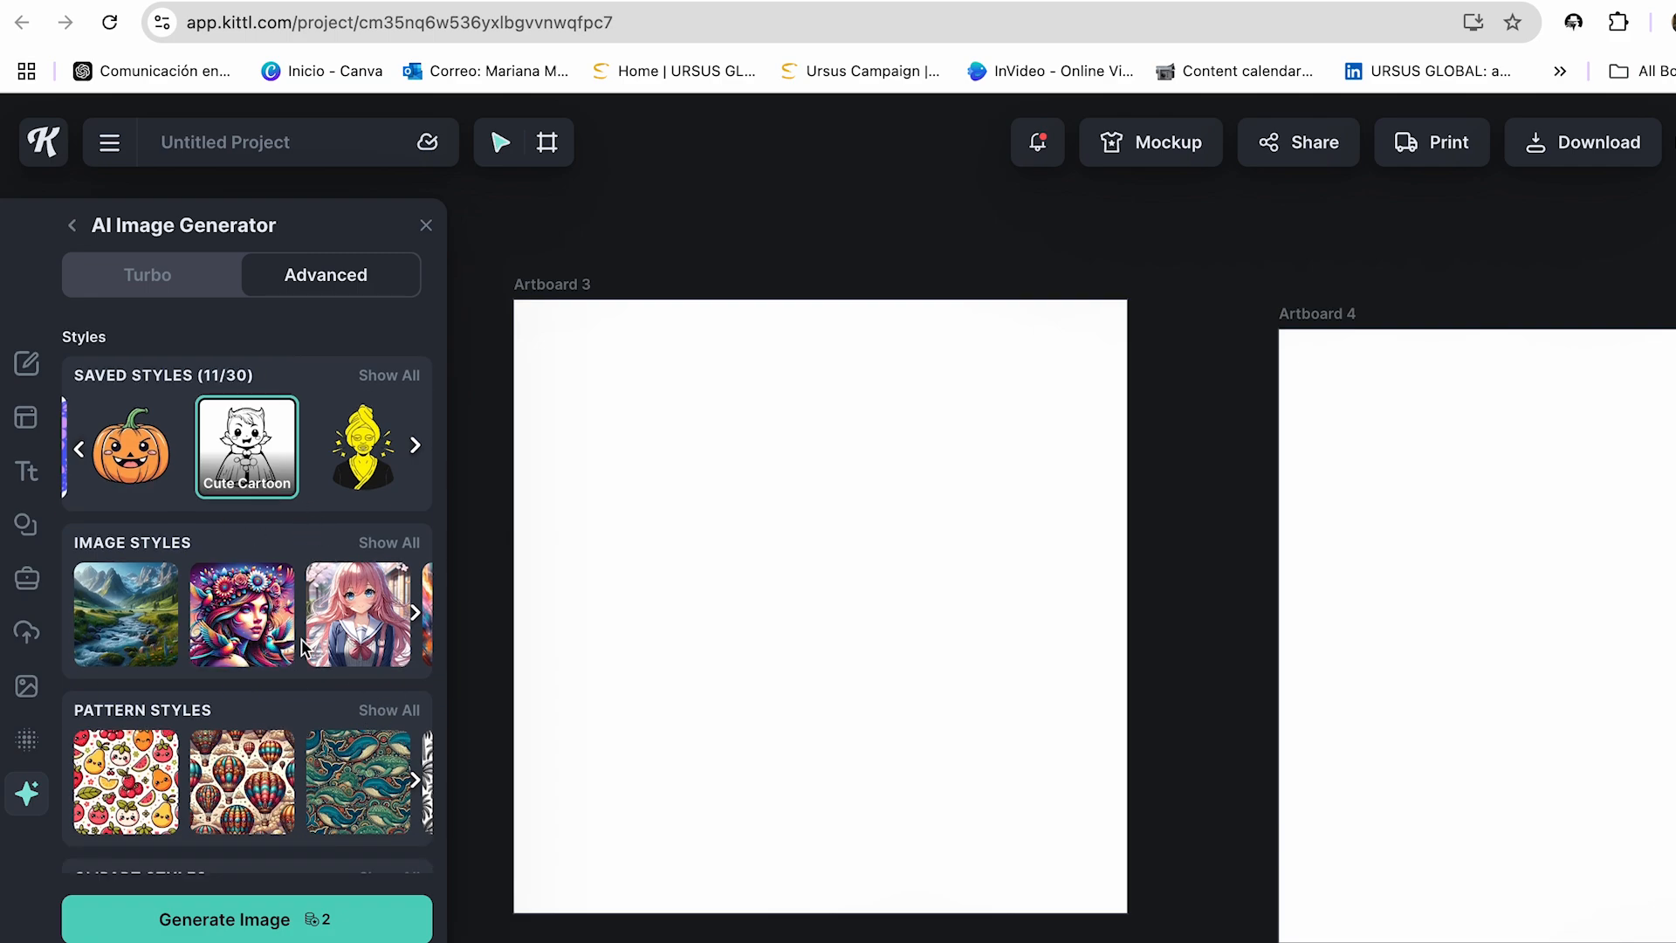
{"action": "scroll", "coordinate": [304, 648], "scroll_direction": "down", "scroll_amount": 1}
{"action": "left_click", "coordinate": [389, 483]}
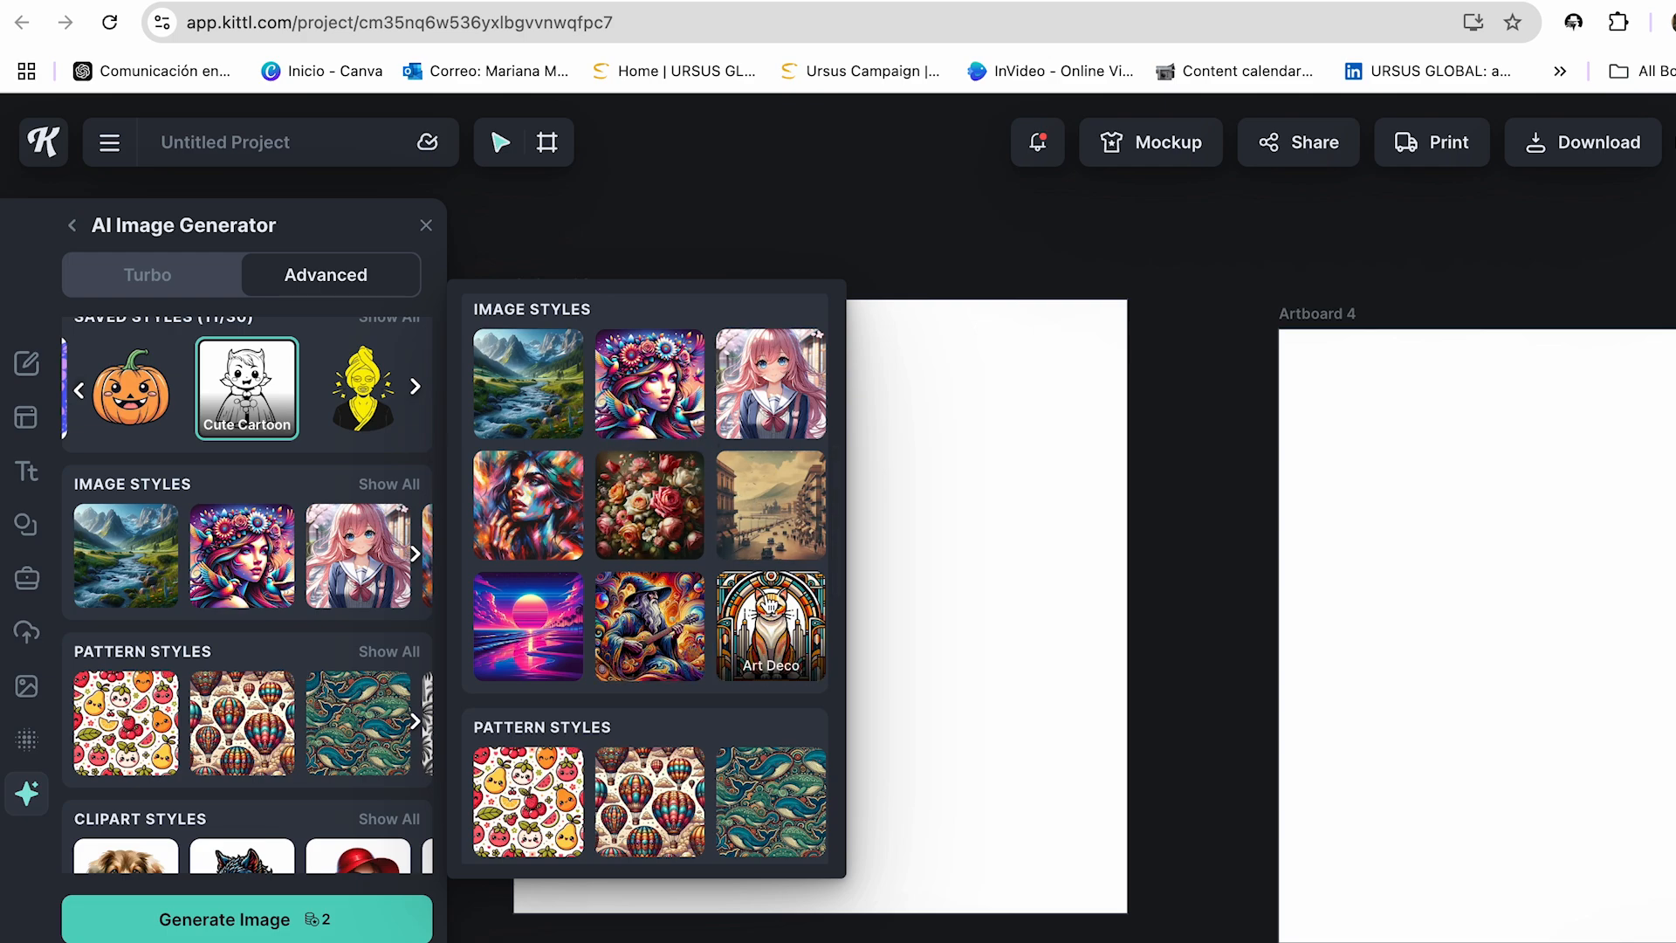
{"action": "scroll", "coordinate": [719, 652], "scroll_direction": "down", "scroll_amount": 2}
{"action": "scroll", "coordinate": [719, 653], "scroll_direction": "down", "scroll_amount": 1}
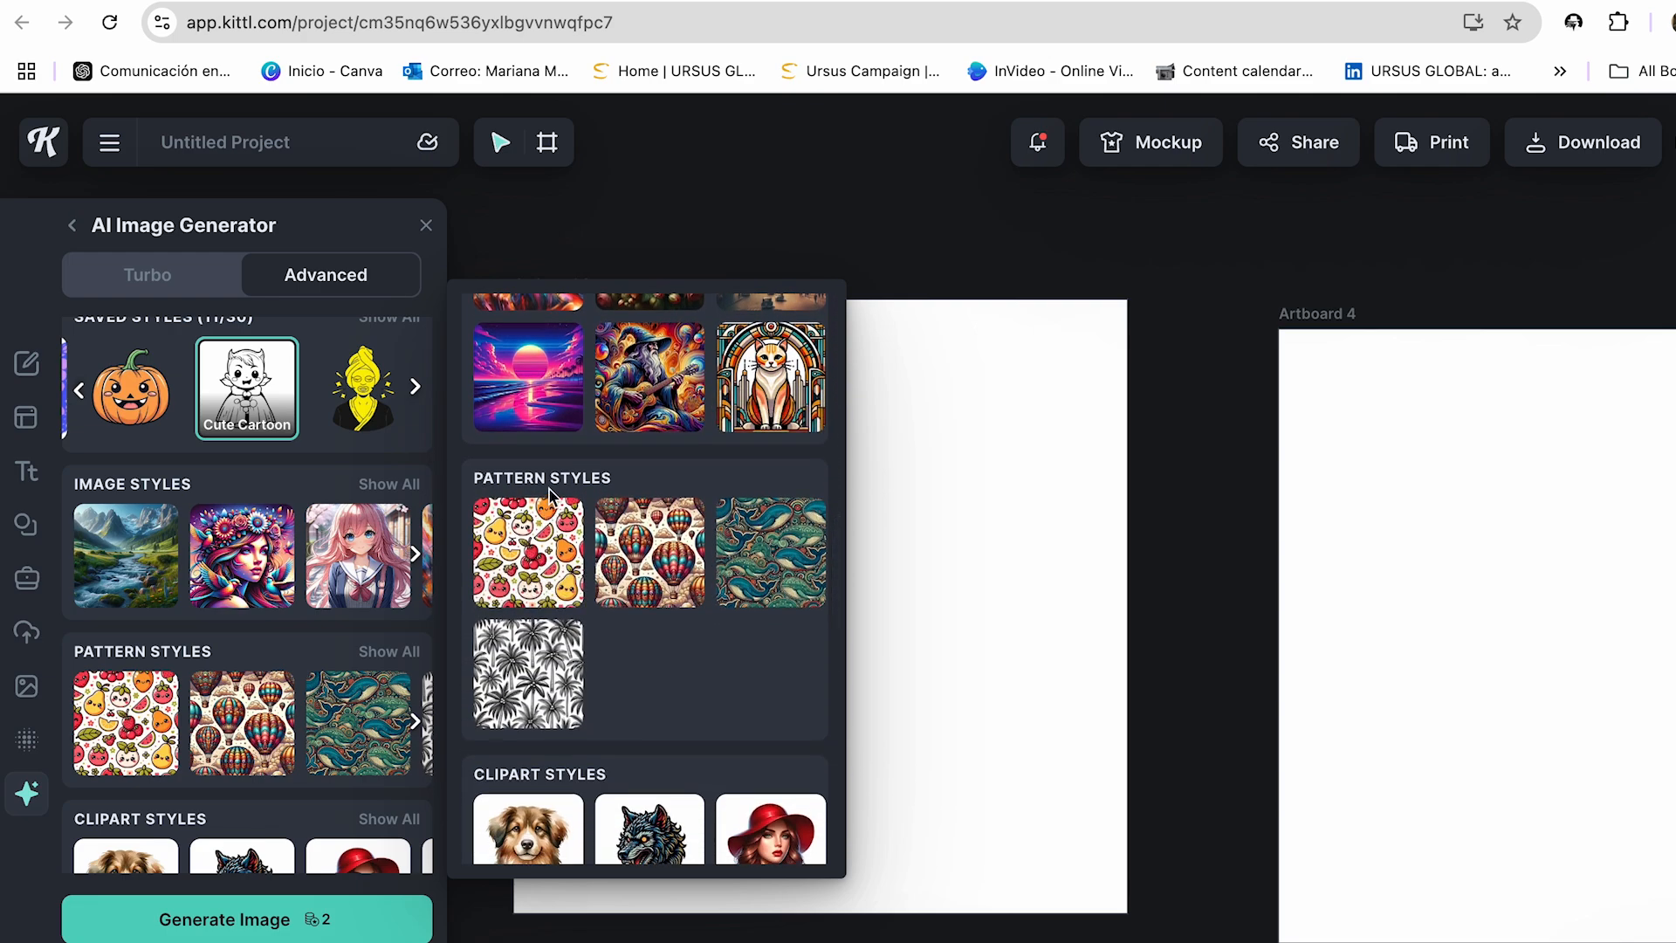
{"action": "scroll", "coordinate": [627, 584], "scroll_direction": "down", "scroll_amount": 1}
{"action": "scroll", "coordinate": [627, 584], "scroll_direction": "down", "scroll_amount": 2}
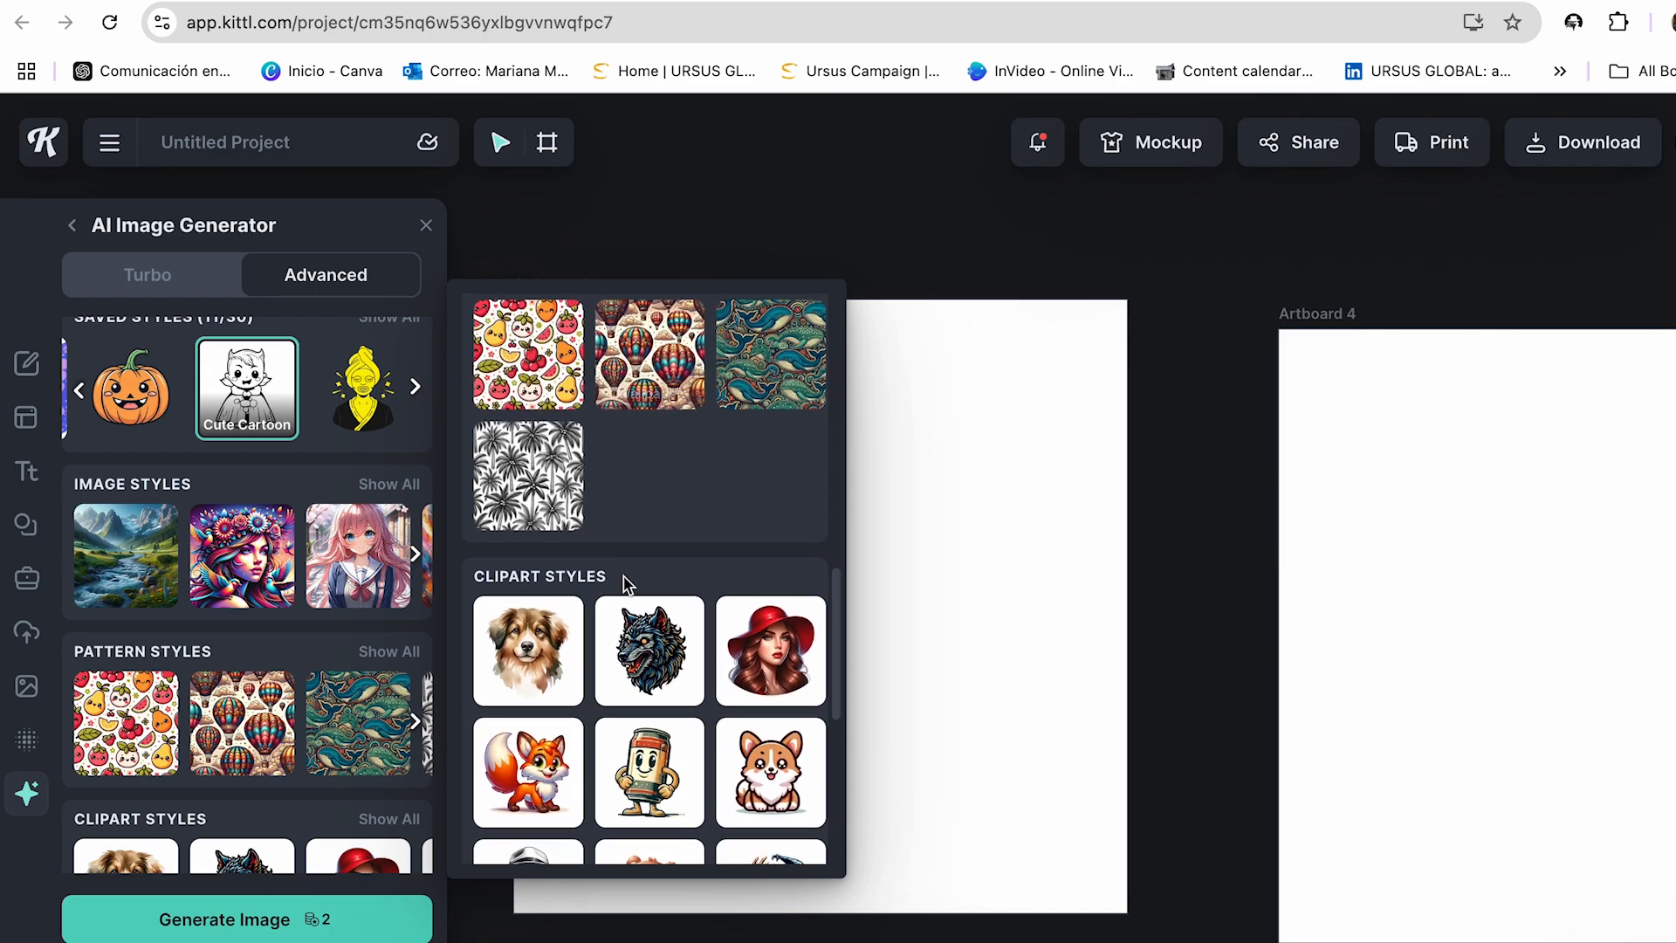
{"action": "scroll", "coordinate": [625, 583], "scroll_direction": "up", "scroll_amount": 1}
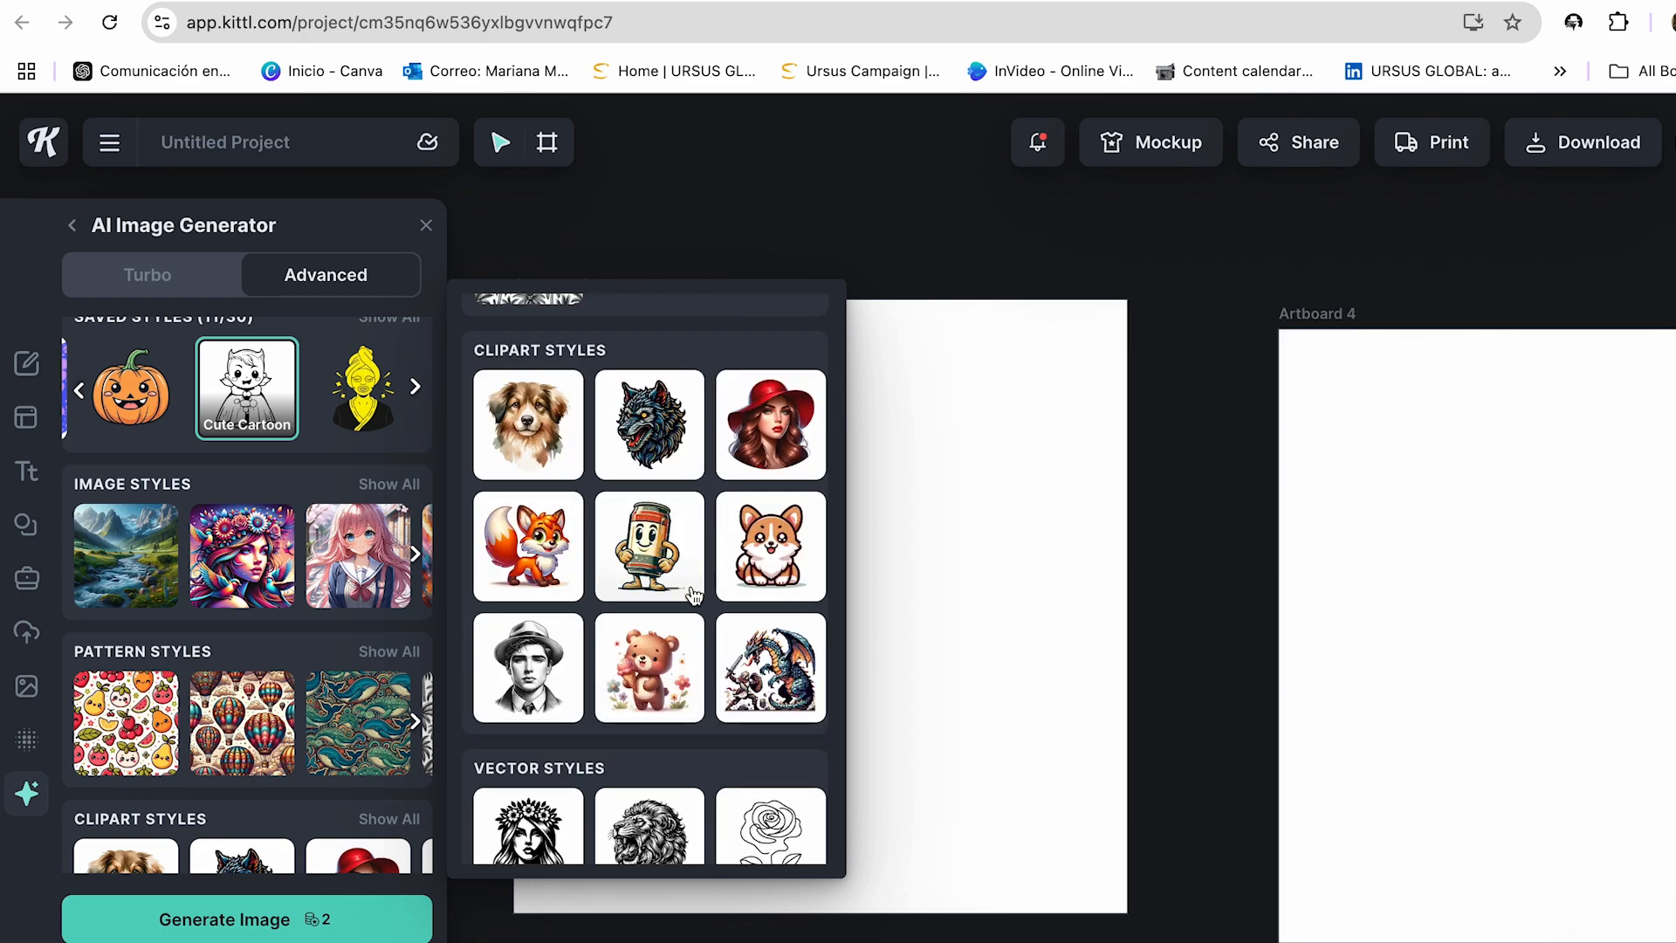
{"action": "scroll", "coordinate": [568, 643], "scroll_direction": "down", "scroll_amount": 4}
{"action": "scroll", "coordinate": [689, 690], "scroll_direction": "down", "scroll_amount": 3}
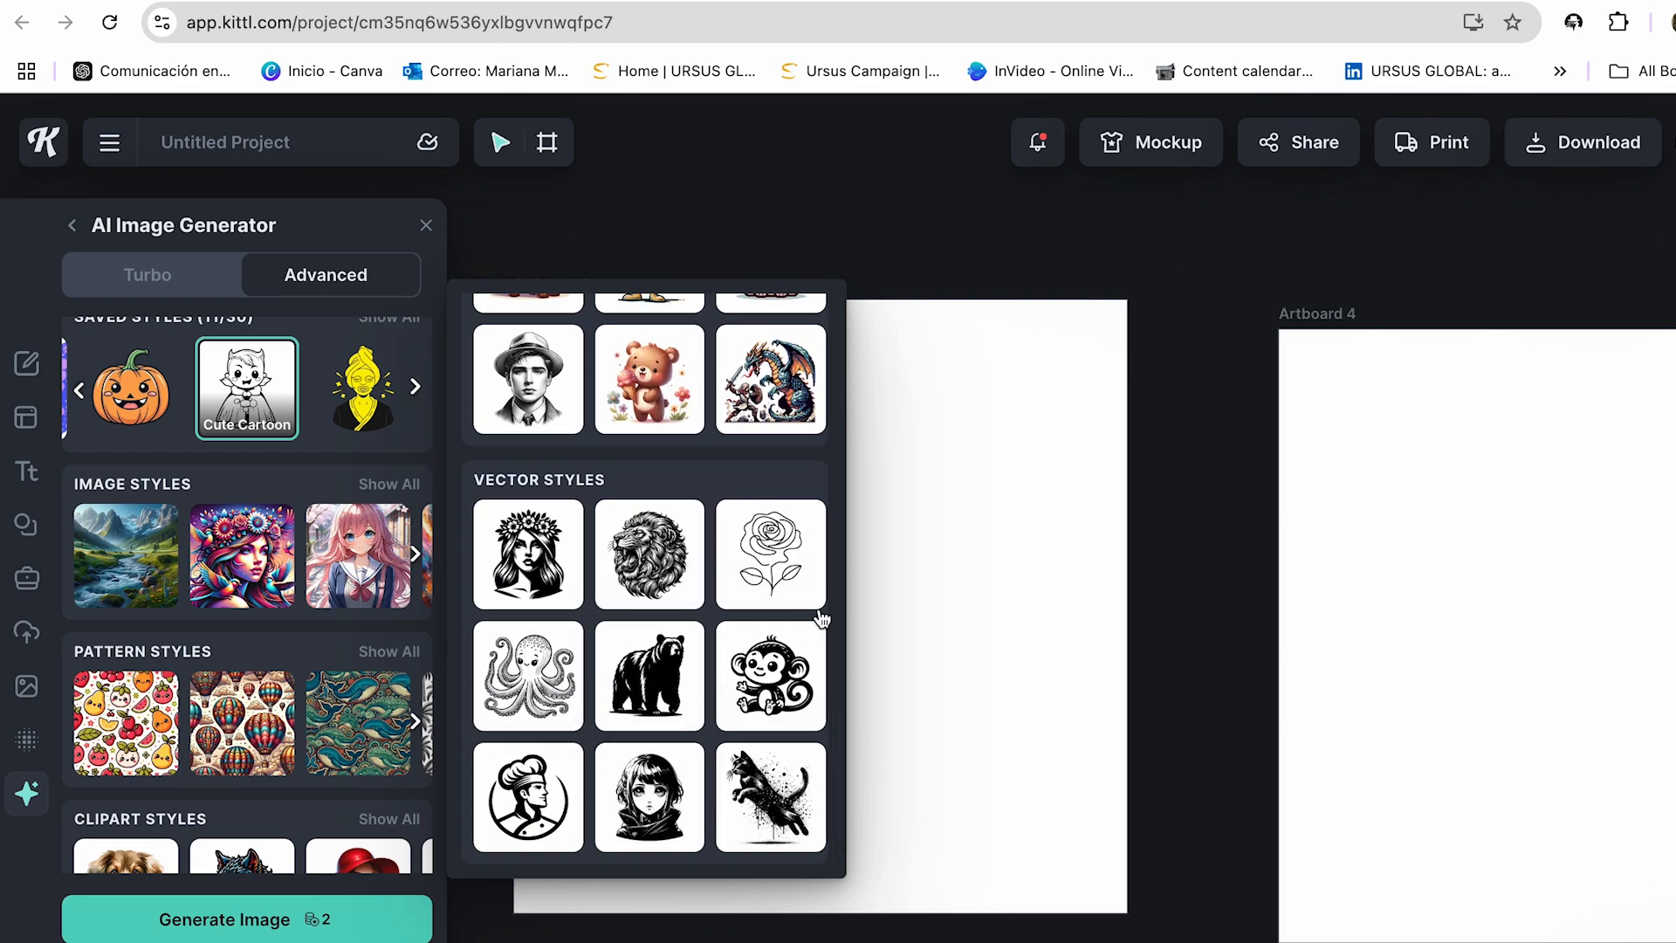
{"action": "scroll", "coordinate": [750, 513], "scroll_direction": "up", "scroll_amount": 1}
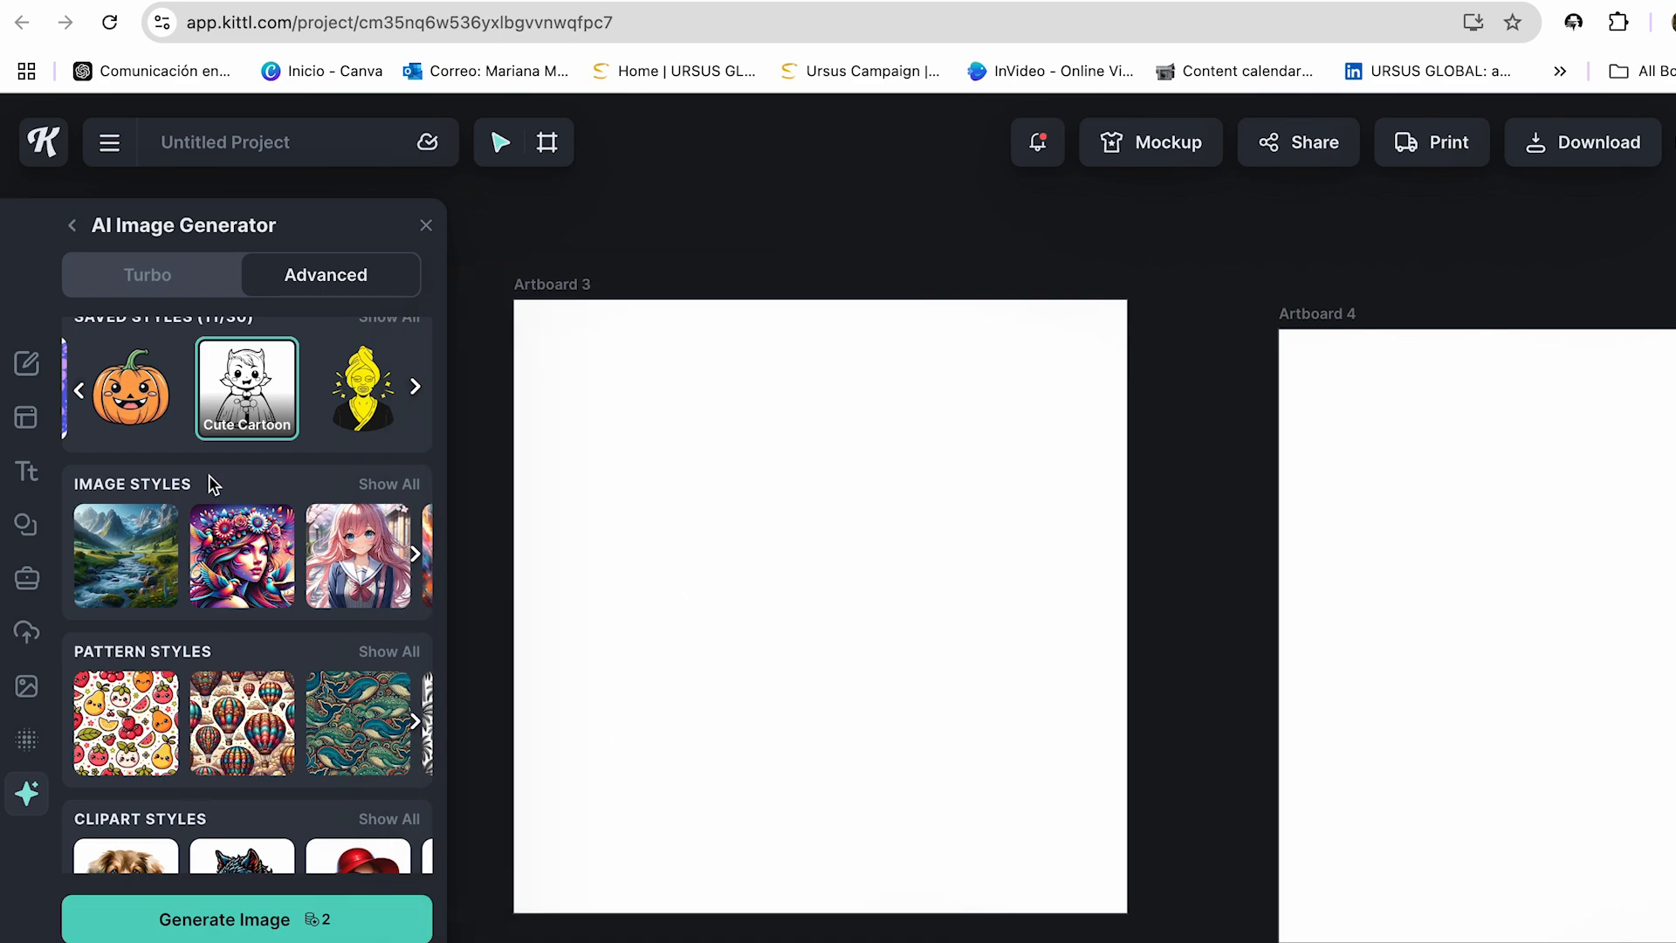
- Generate the snowman image on Artboard 3 and vectorize it with 1 color
{"action": "left_click", "coordinate": [251, 925]}
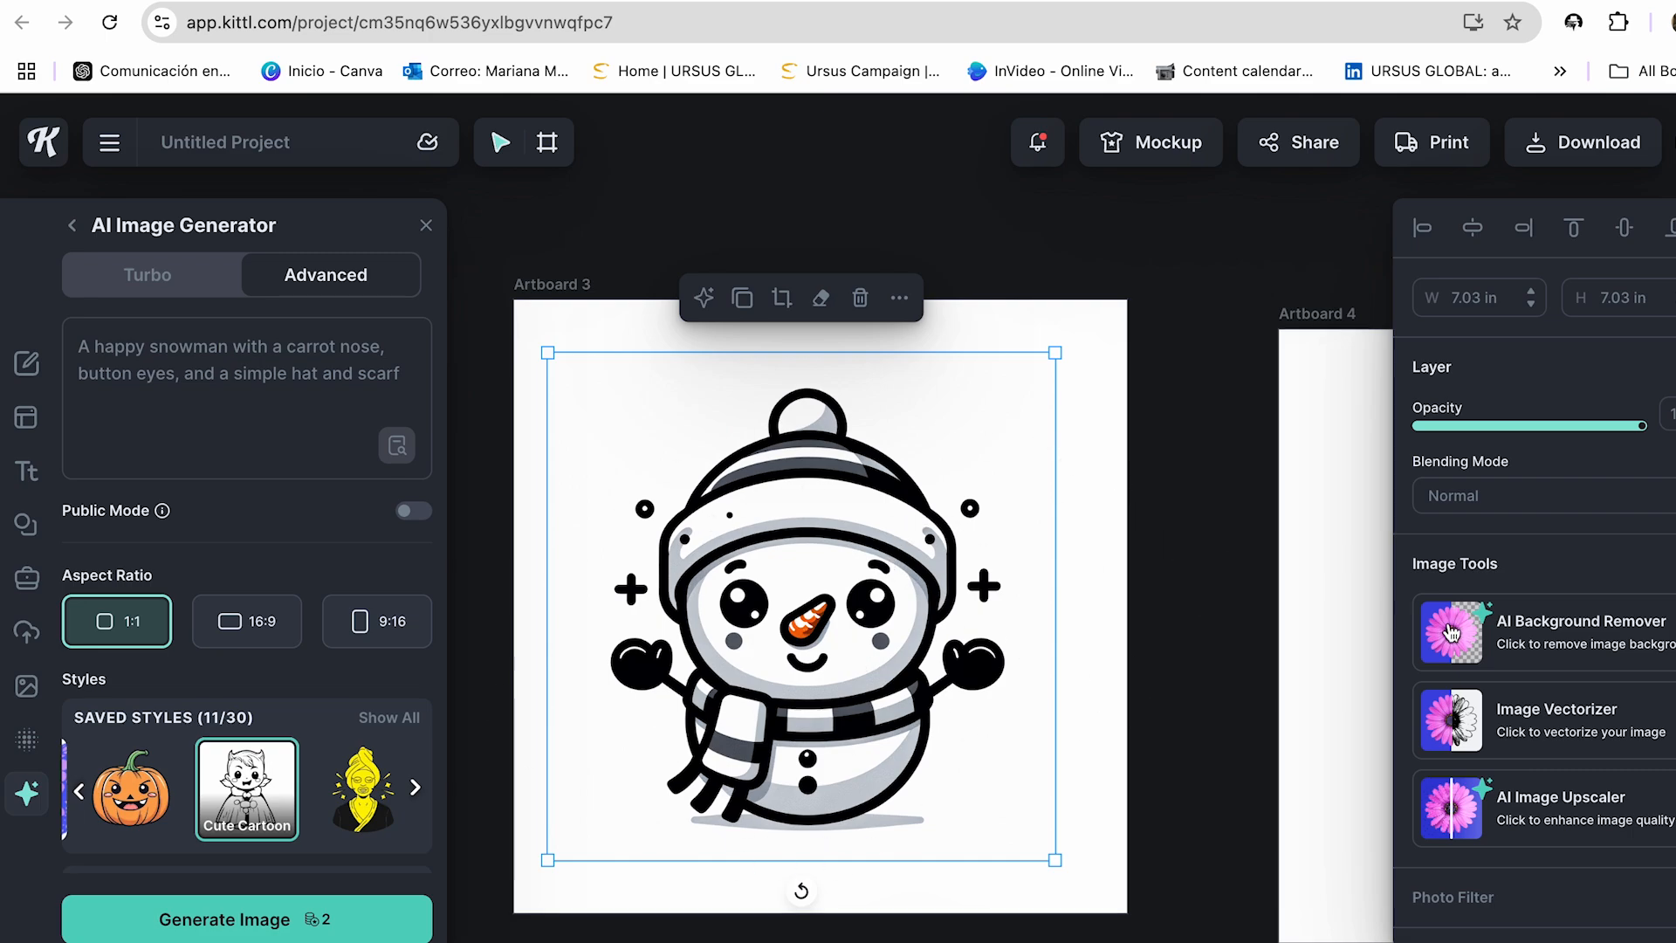
{"action": "left_click", "coordinate": [1545, 731]}
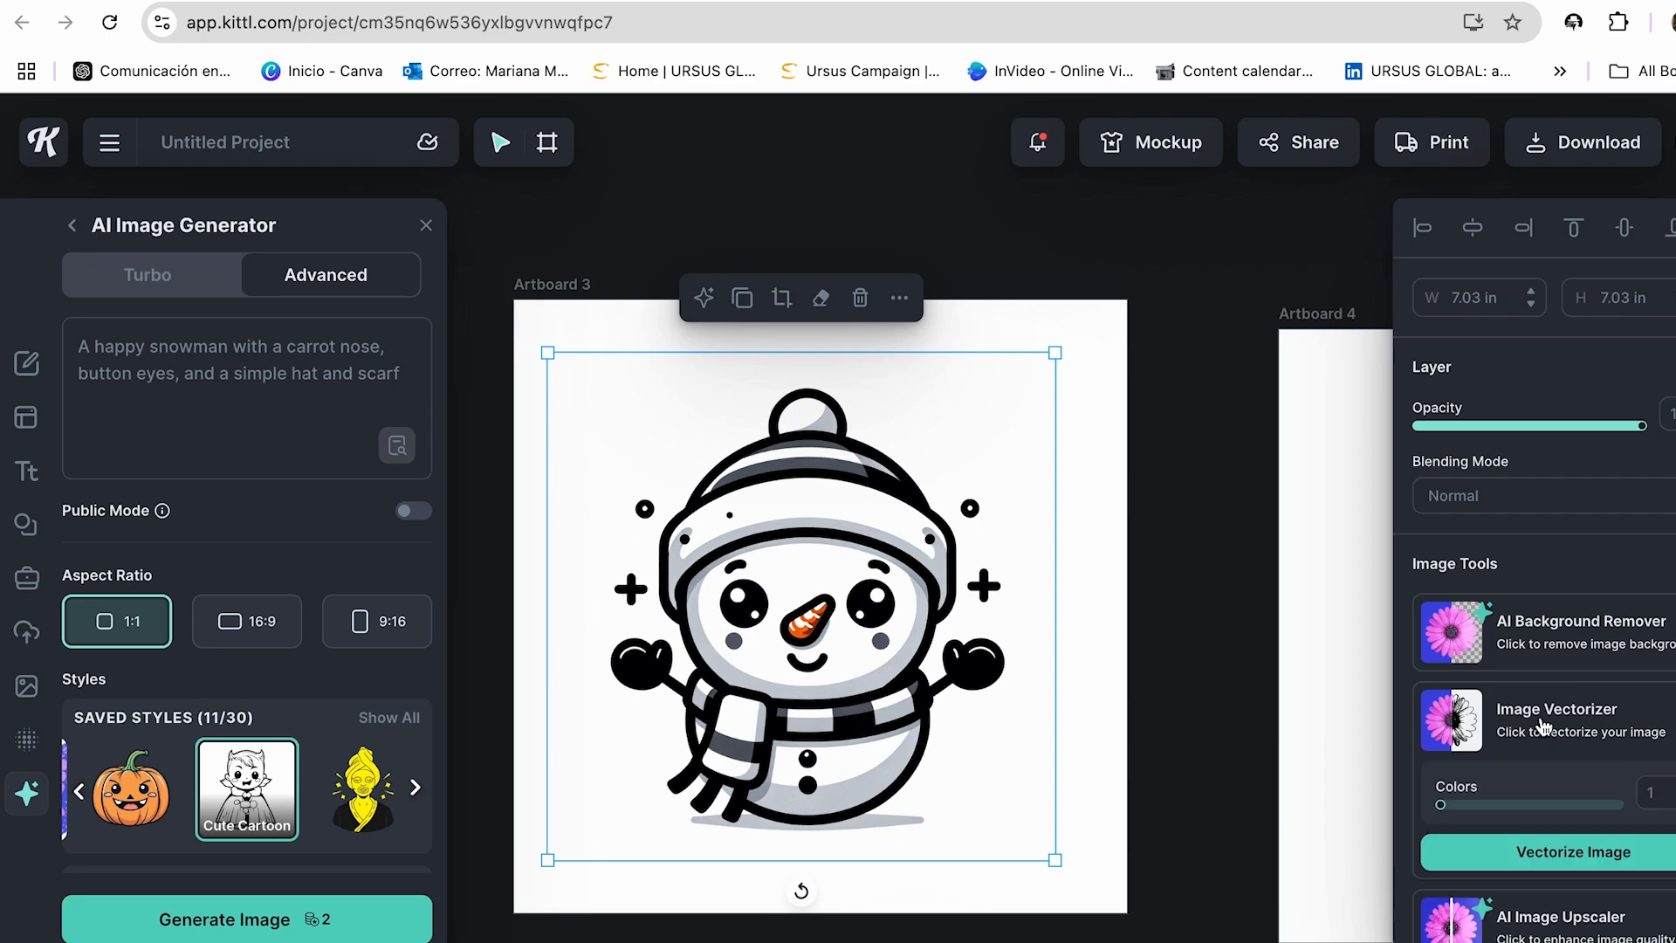
{"action": "left_click", "coordinate": [1571, 853]}
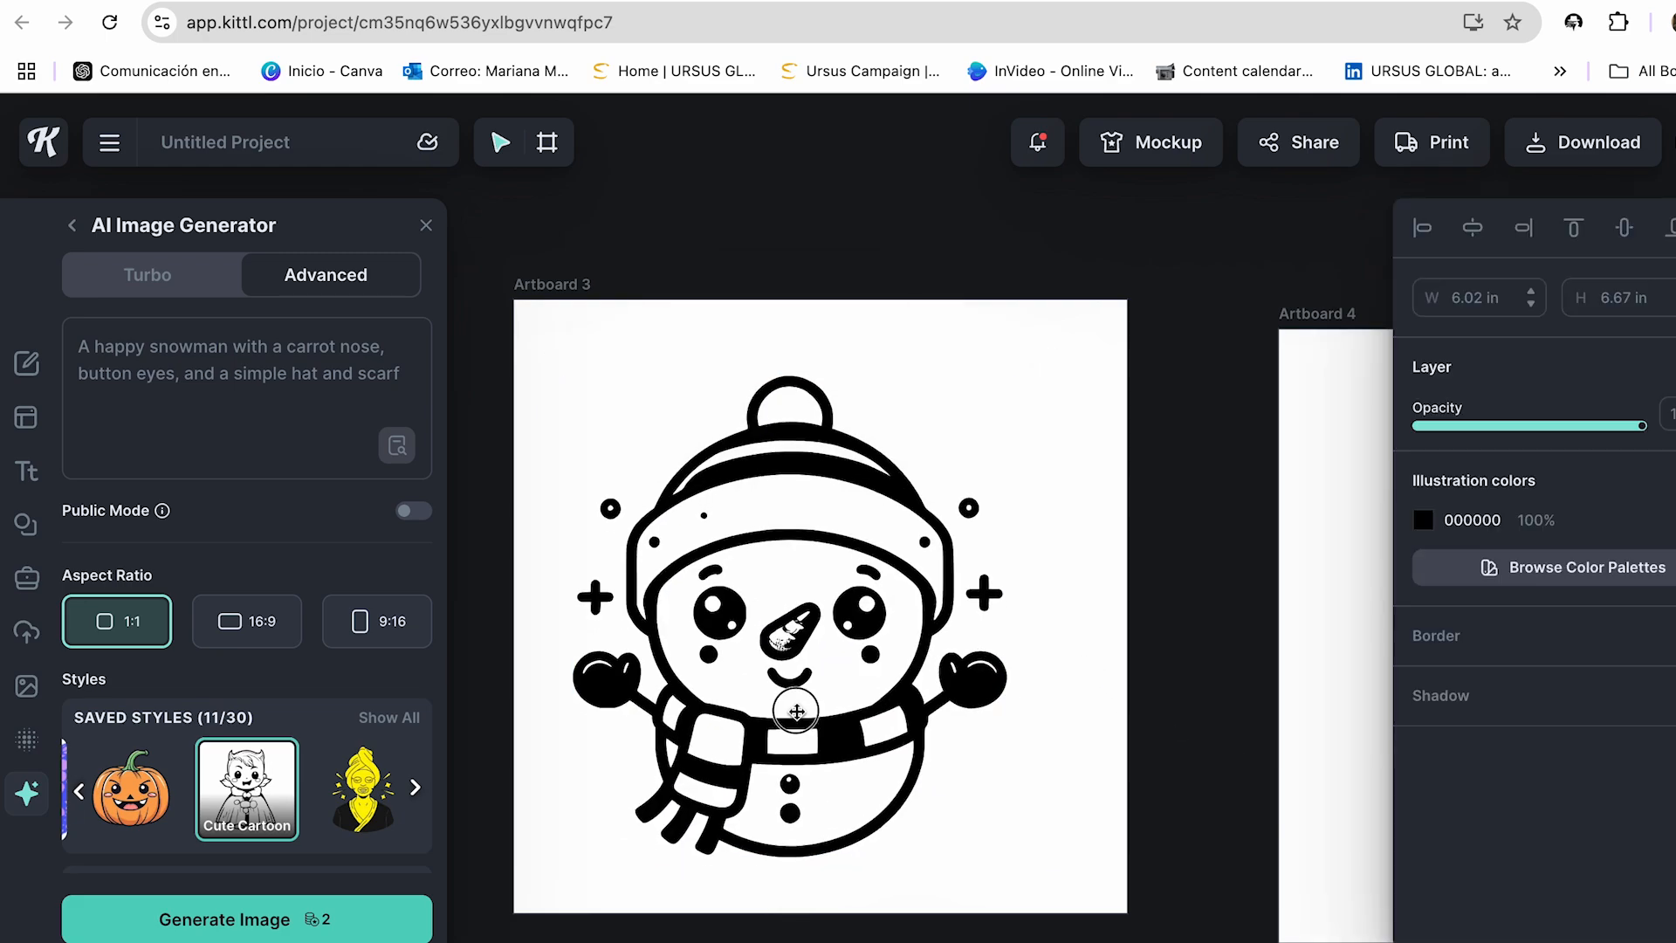
- Move the vectorized snowman to roughly the centre of Artboard 3
{"action": "left_click", "coordinate": [1116, 725]}
{"action": "left_click_drag", "start_coordinate": [808, 730], "coordinate": [813, 732]}
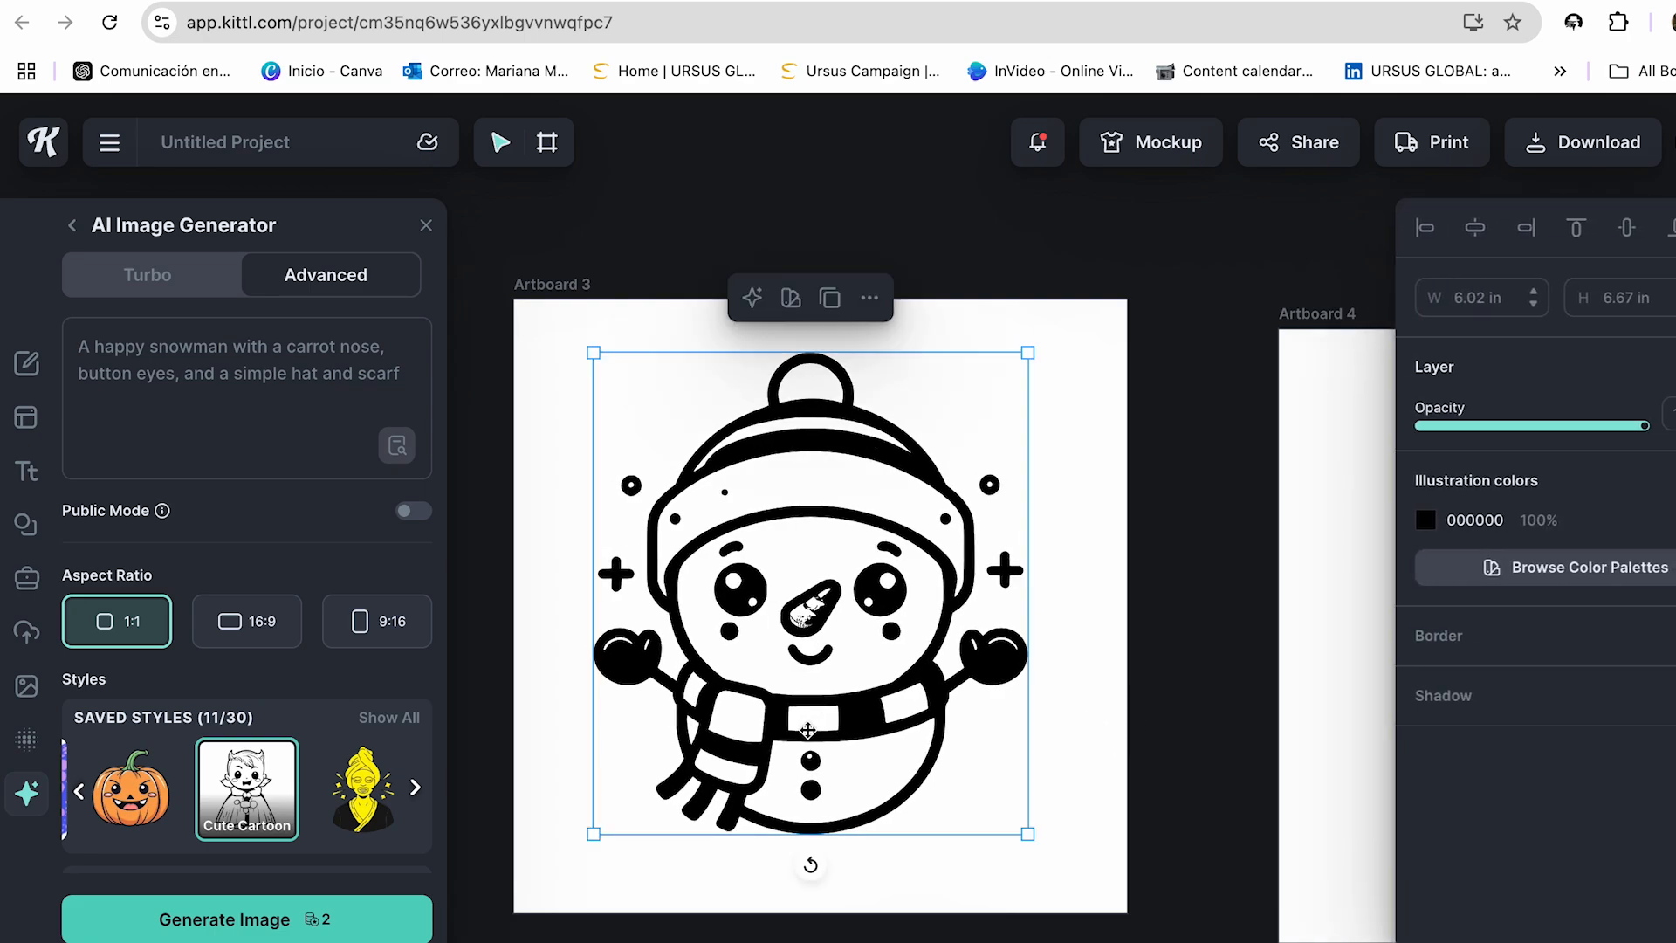
{"action": "left_click", "coordinate": [1051, 746]}
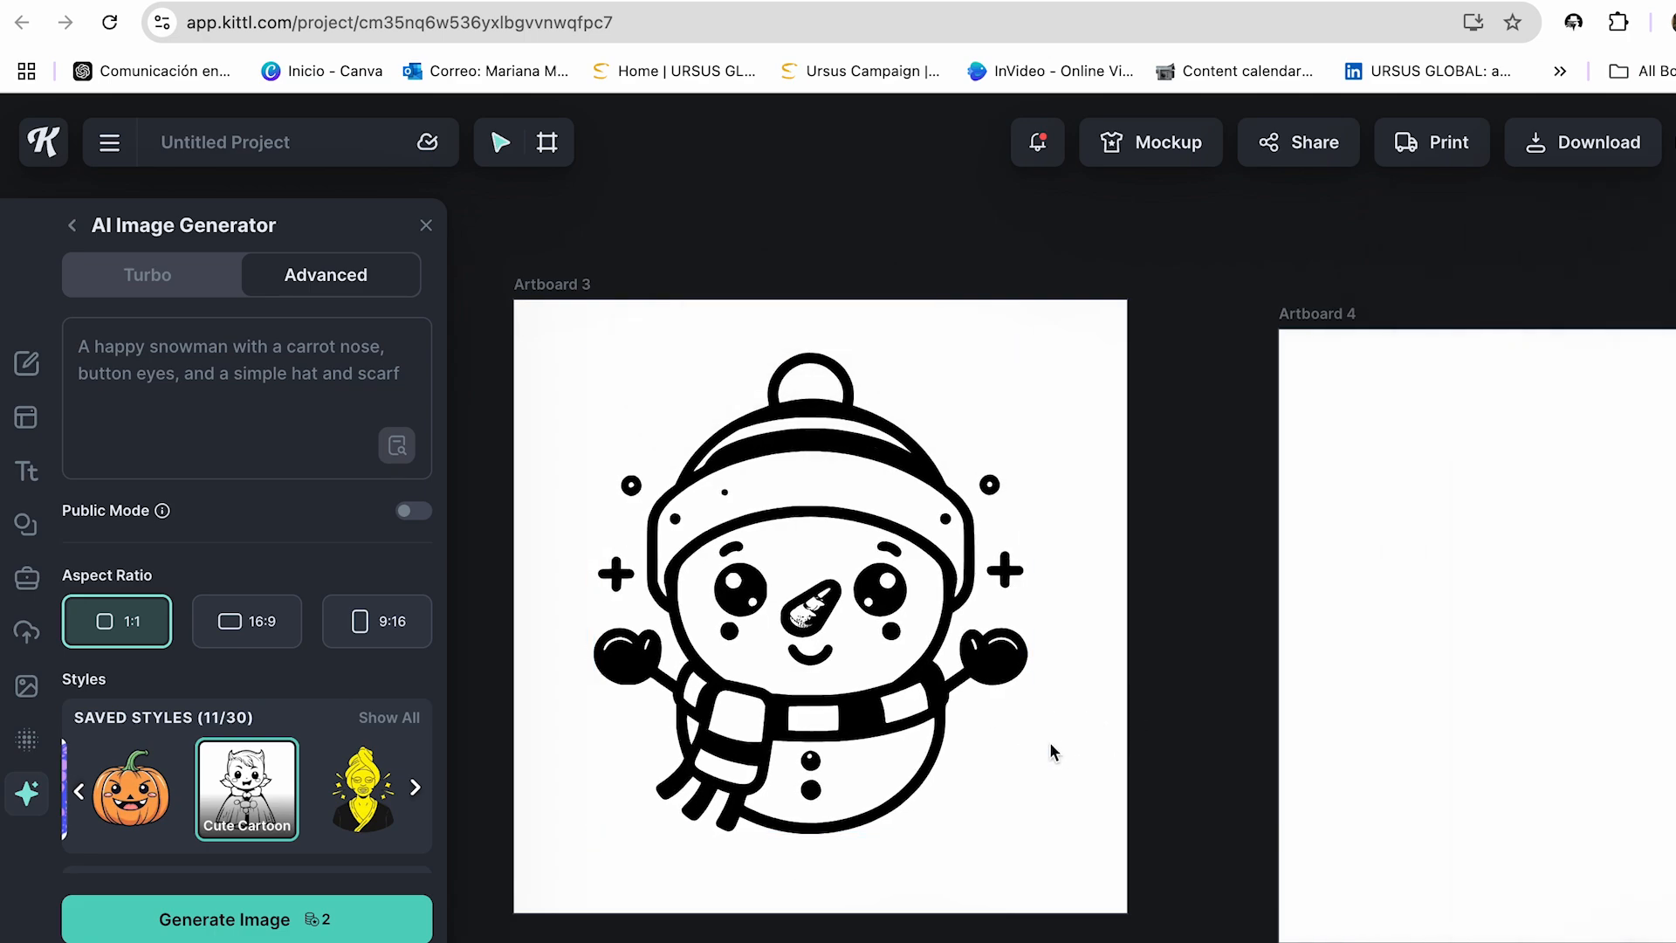
- Copy the gingerbread man prompt from the ChatGPT list and use it as Kittl's image prompt for Artboard 5
{"action": "scroll", "coordinate": [1204, 623], "scroll_direction": "right", "scroll_amount": 10}
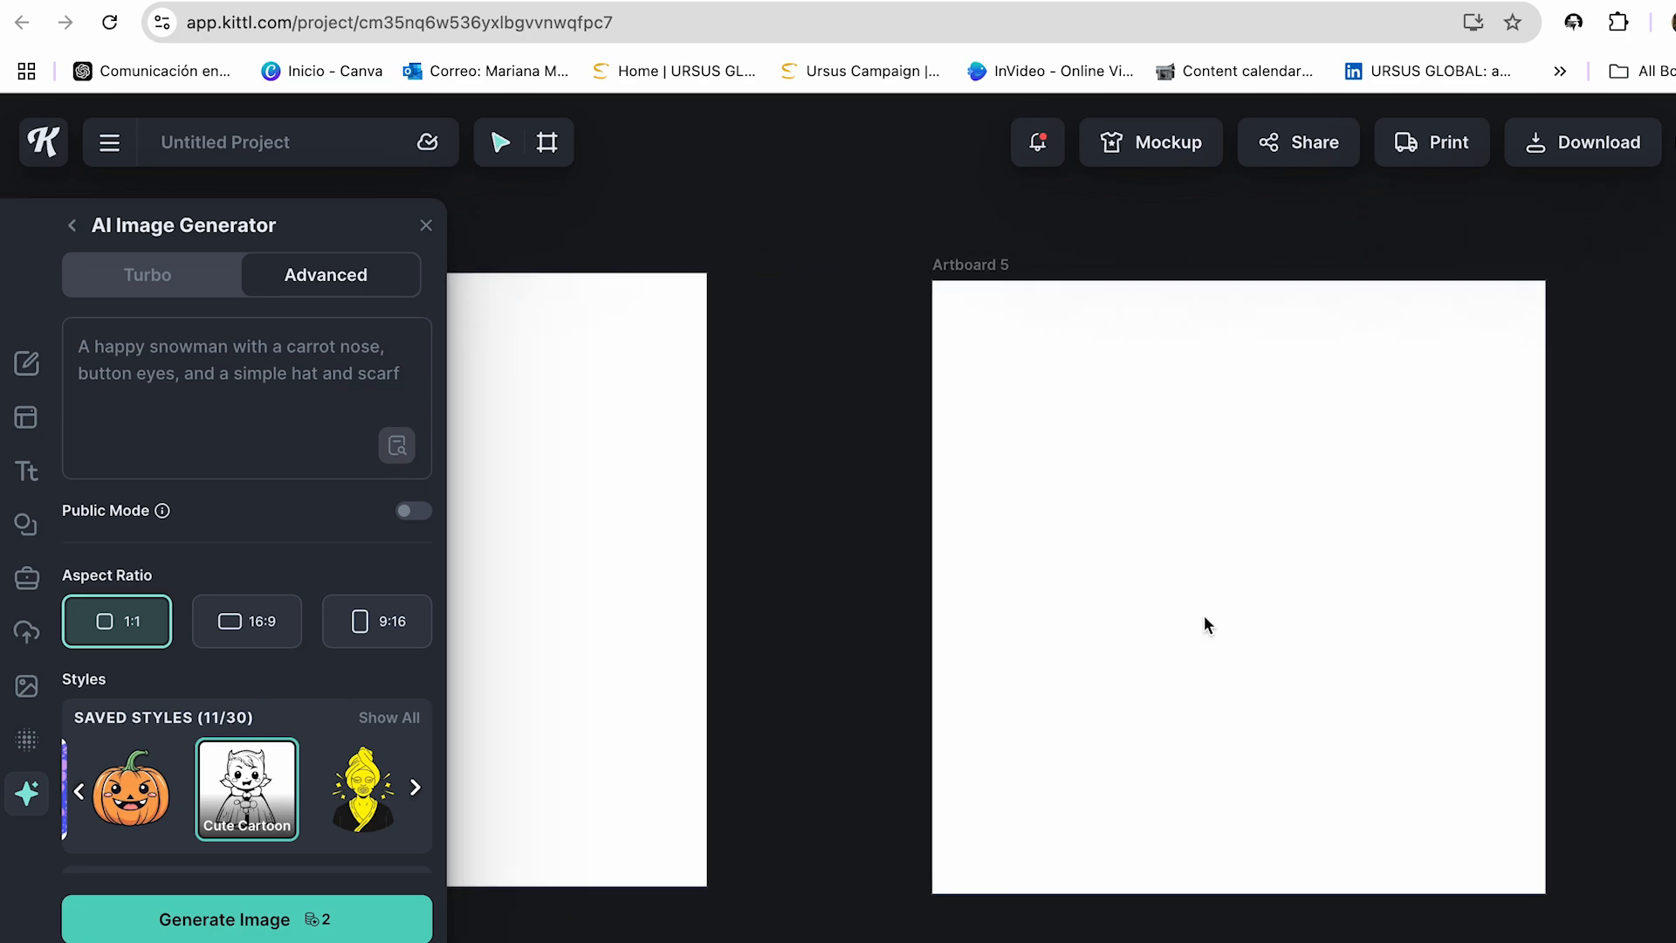
{"action": "scroll", "coordinate": [1204, 618], "scroll_direction": "down", "scroll_amount": 1}
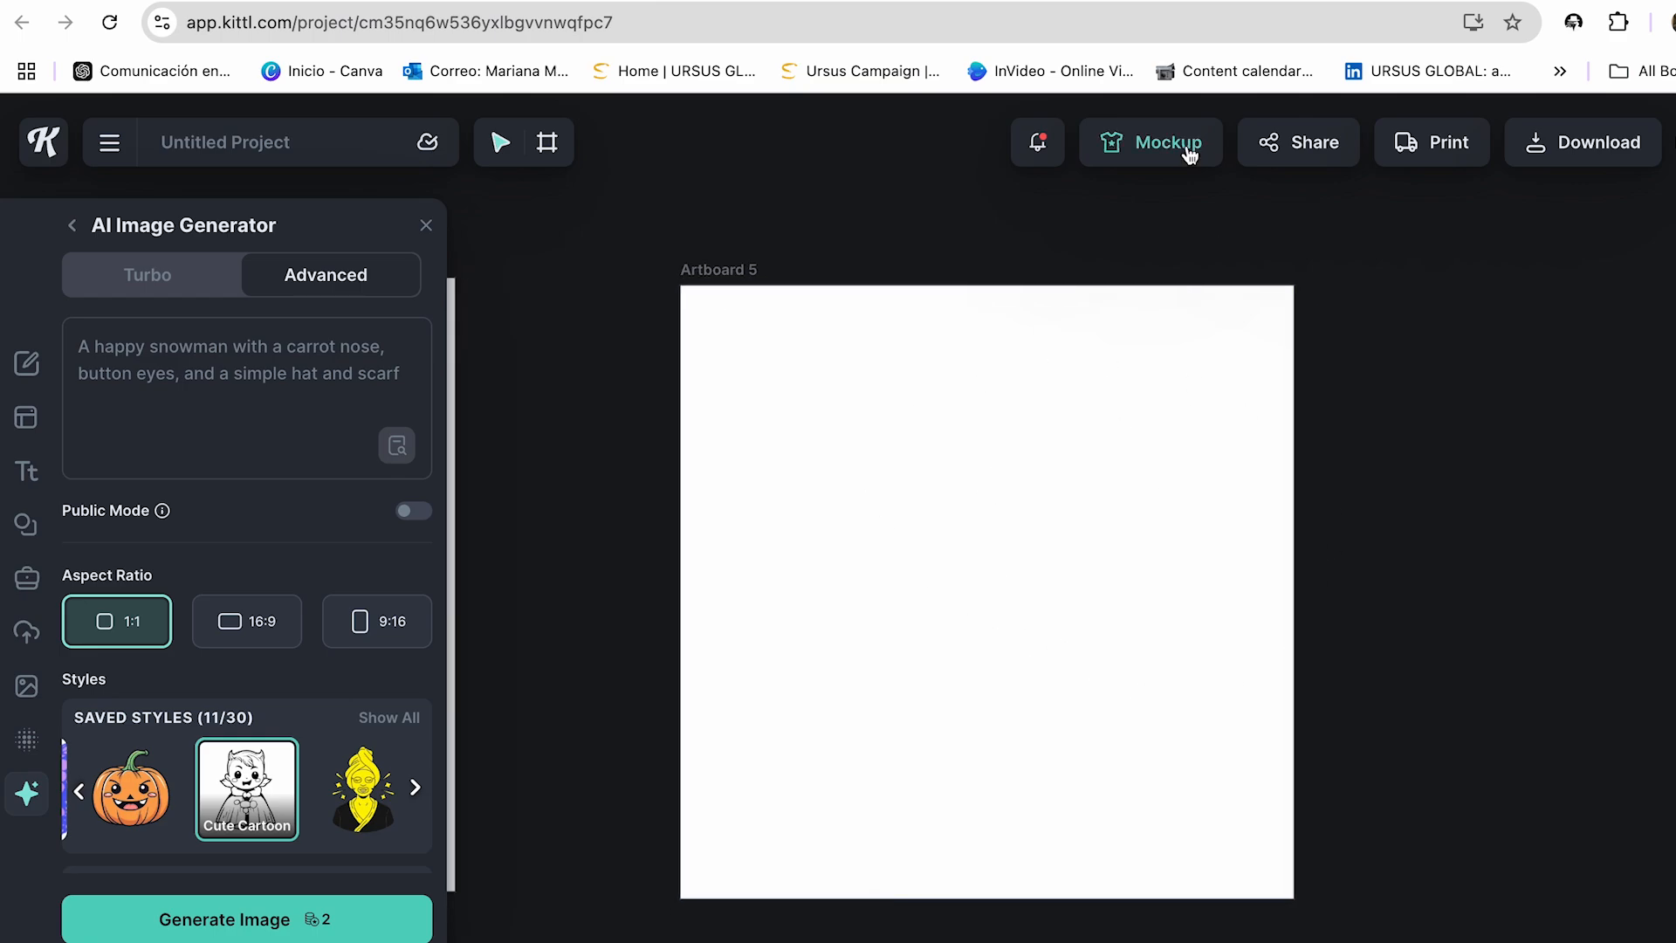
{"action": "left_click_drag", "start_coordinate": [596, 689], "coordinate": [1223, 692]}
{"action": "key", "text": "super+c"}
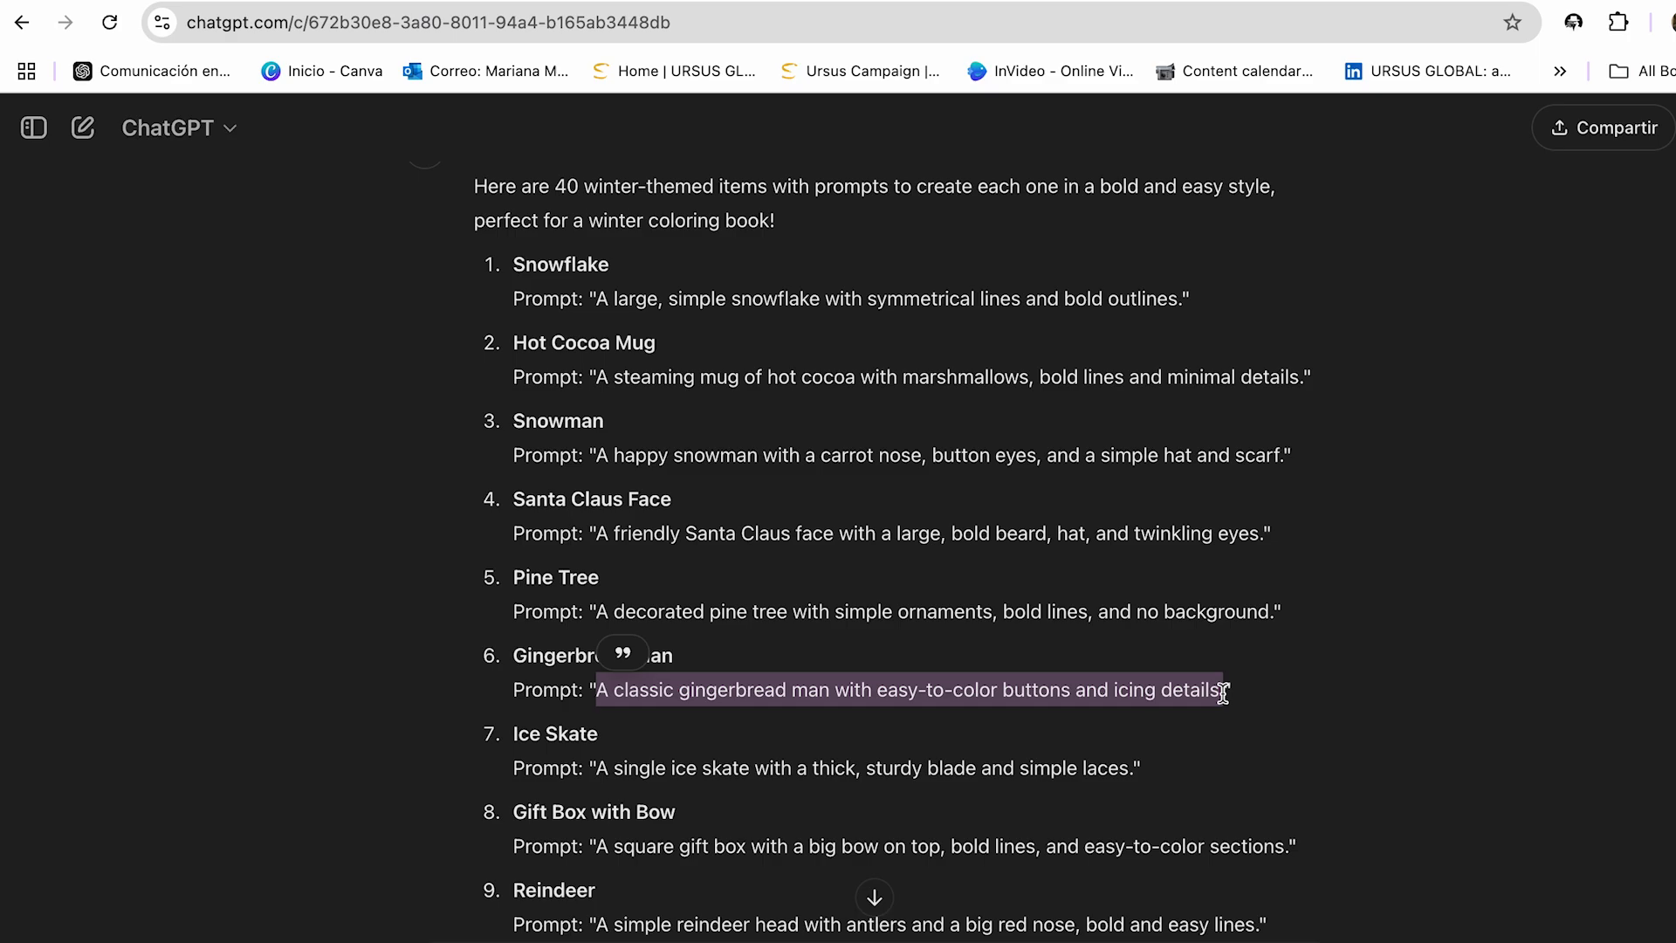
{"action": "left_click", "coordinate": [838, 10]}
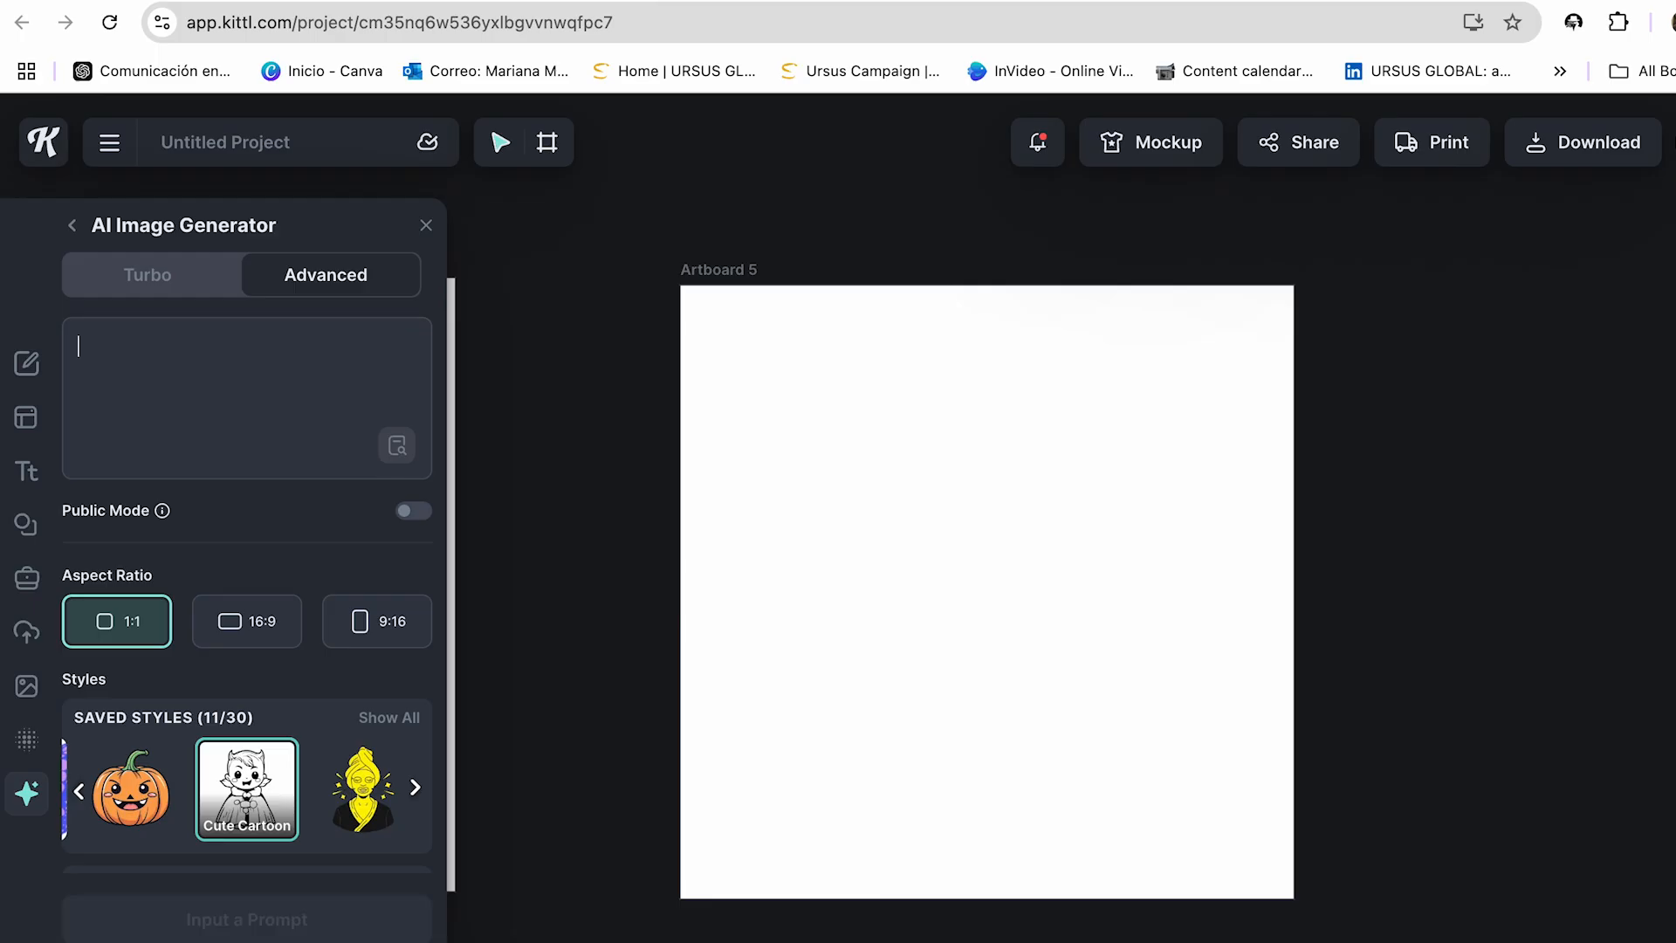
{"action": "key", "text": "super+v"}
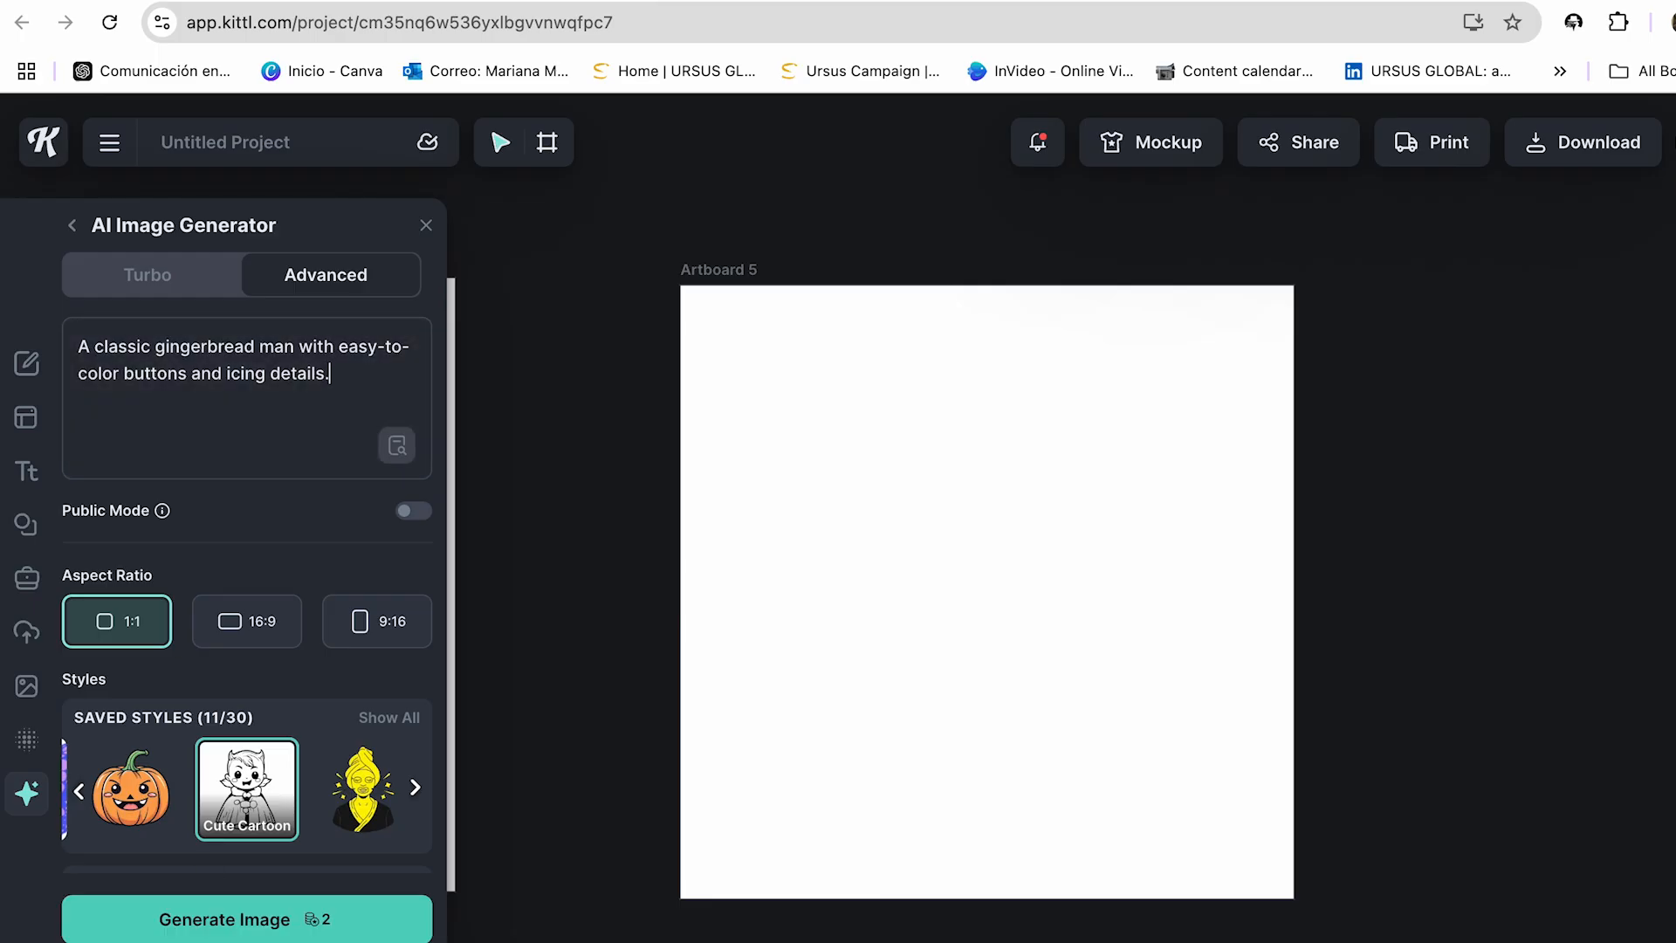
- Generate the gingerbread man image on Artboard 5 and vectorize it with 1 color
{"action": "left_click", "coordinate": [292, 923]}
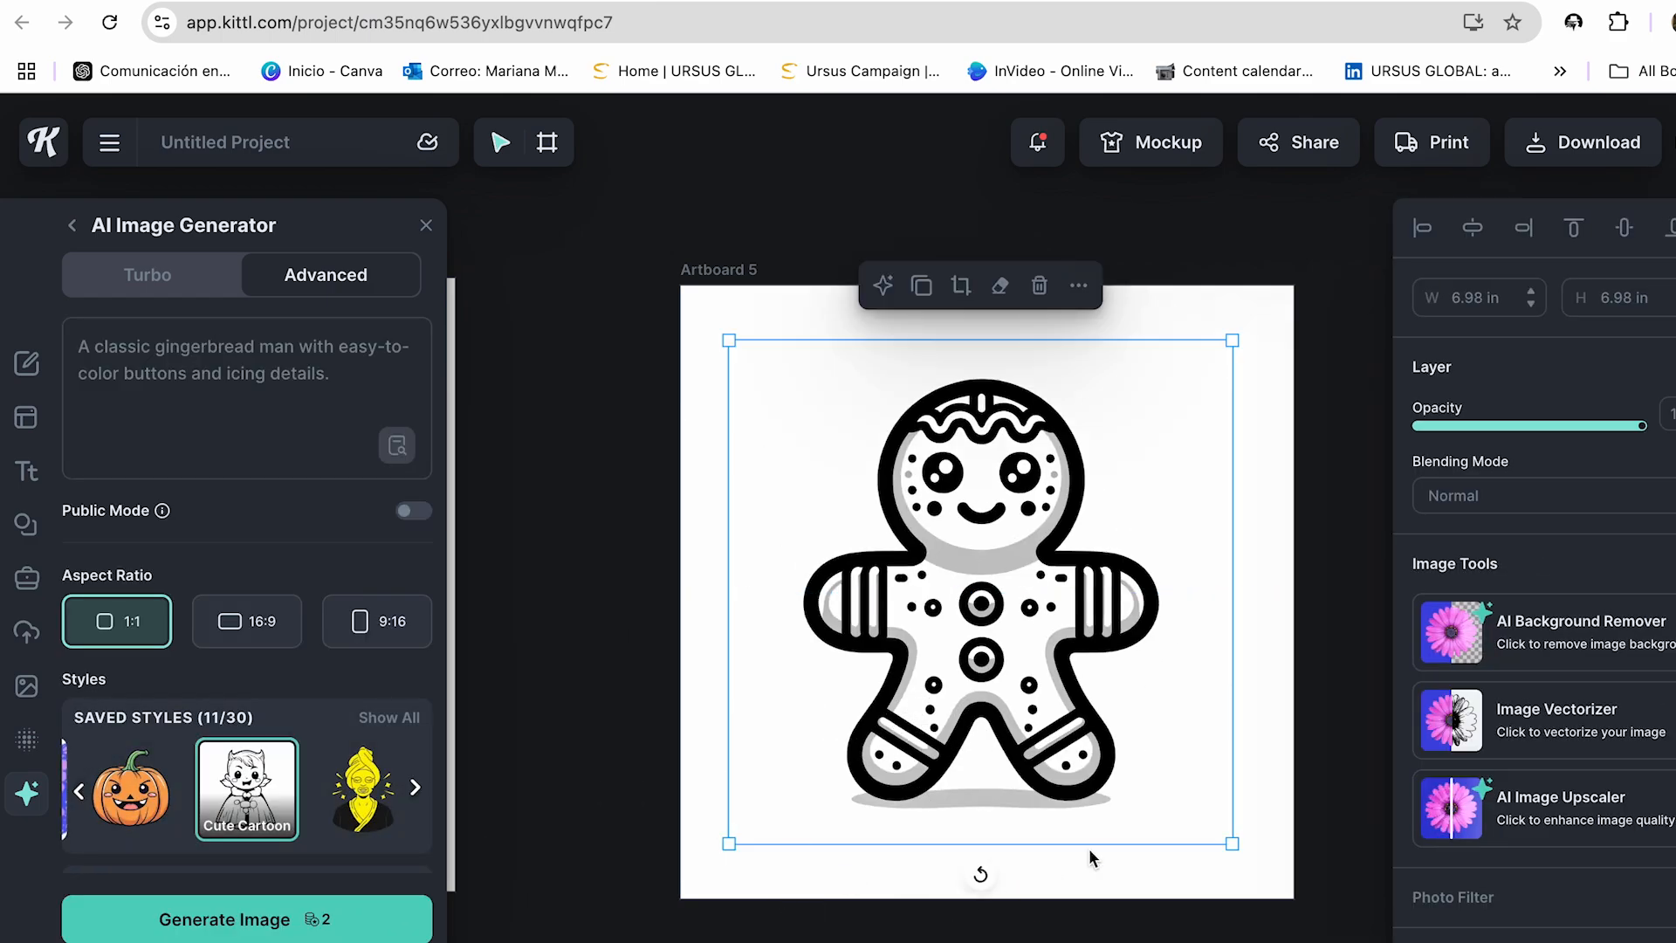
{"action": "left_click", "coordinate": [1451, 685]}
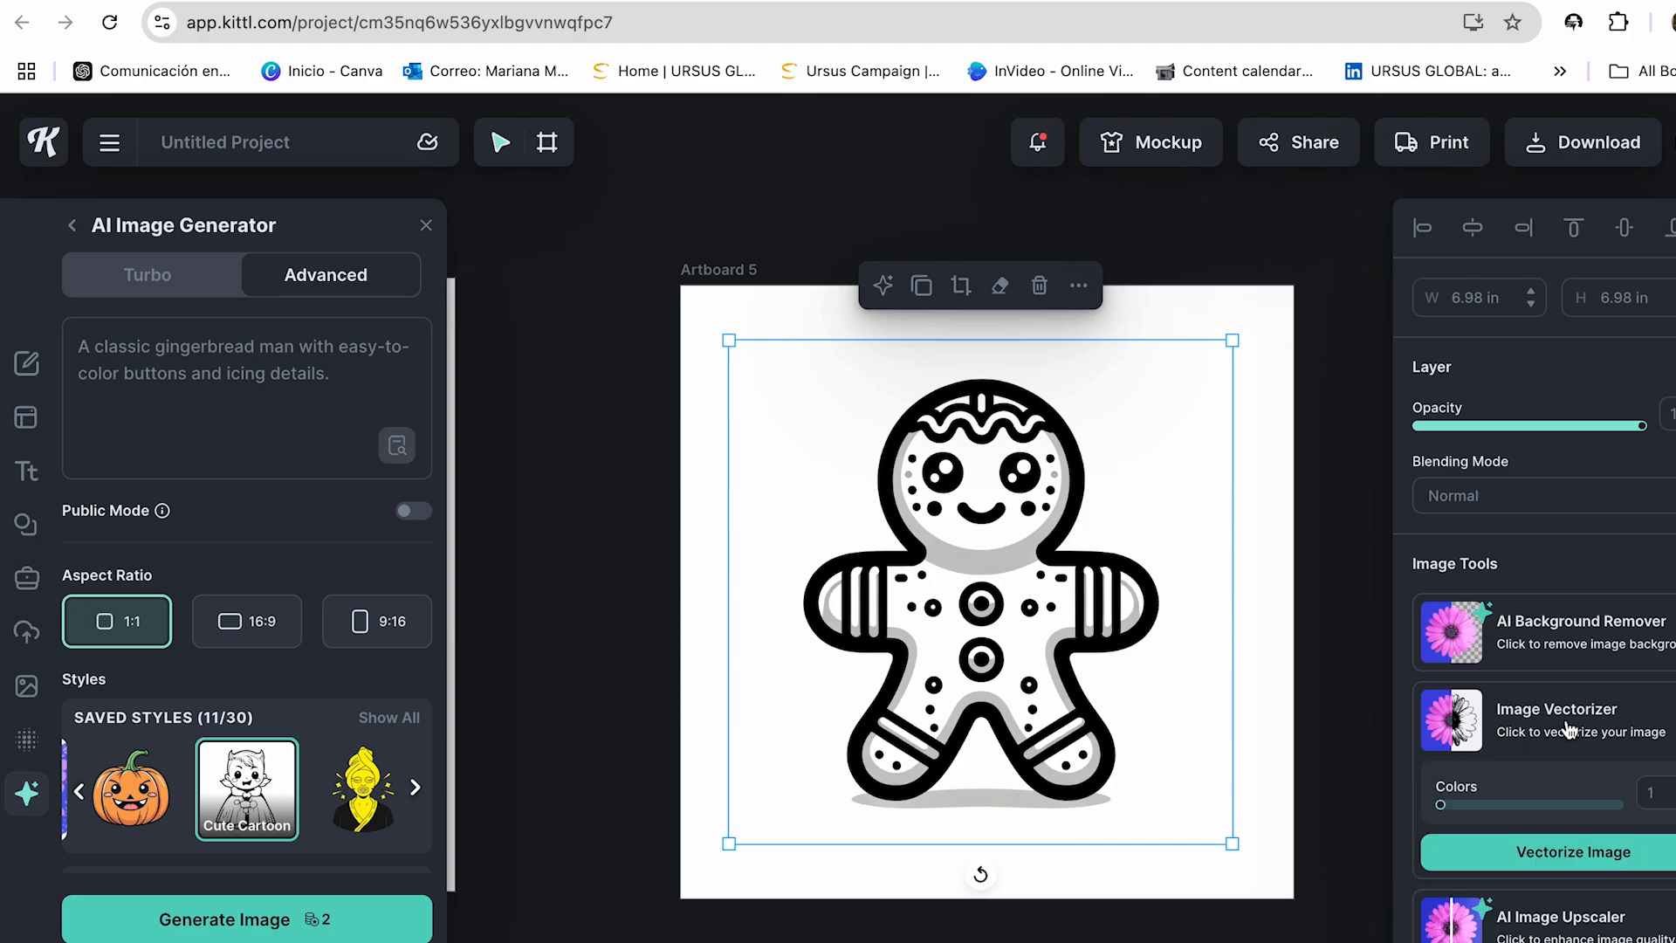
{"action": "left_click", "coordinate": [1533, 855]}
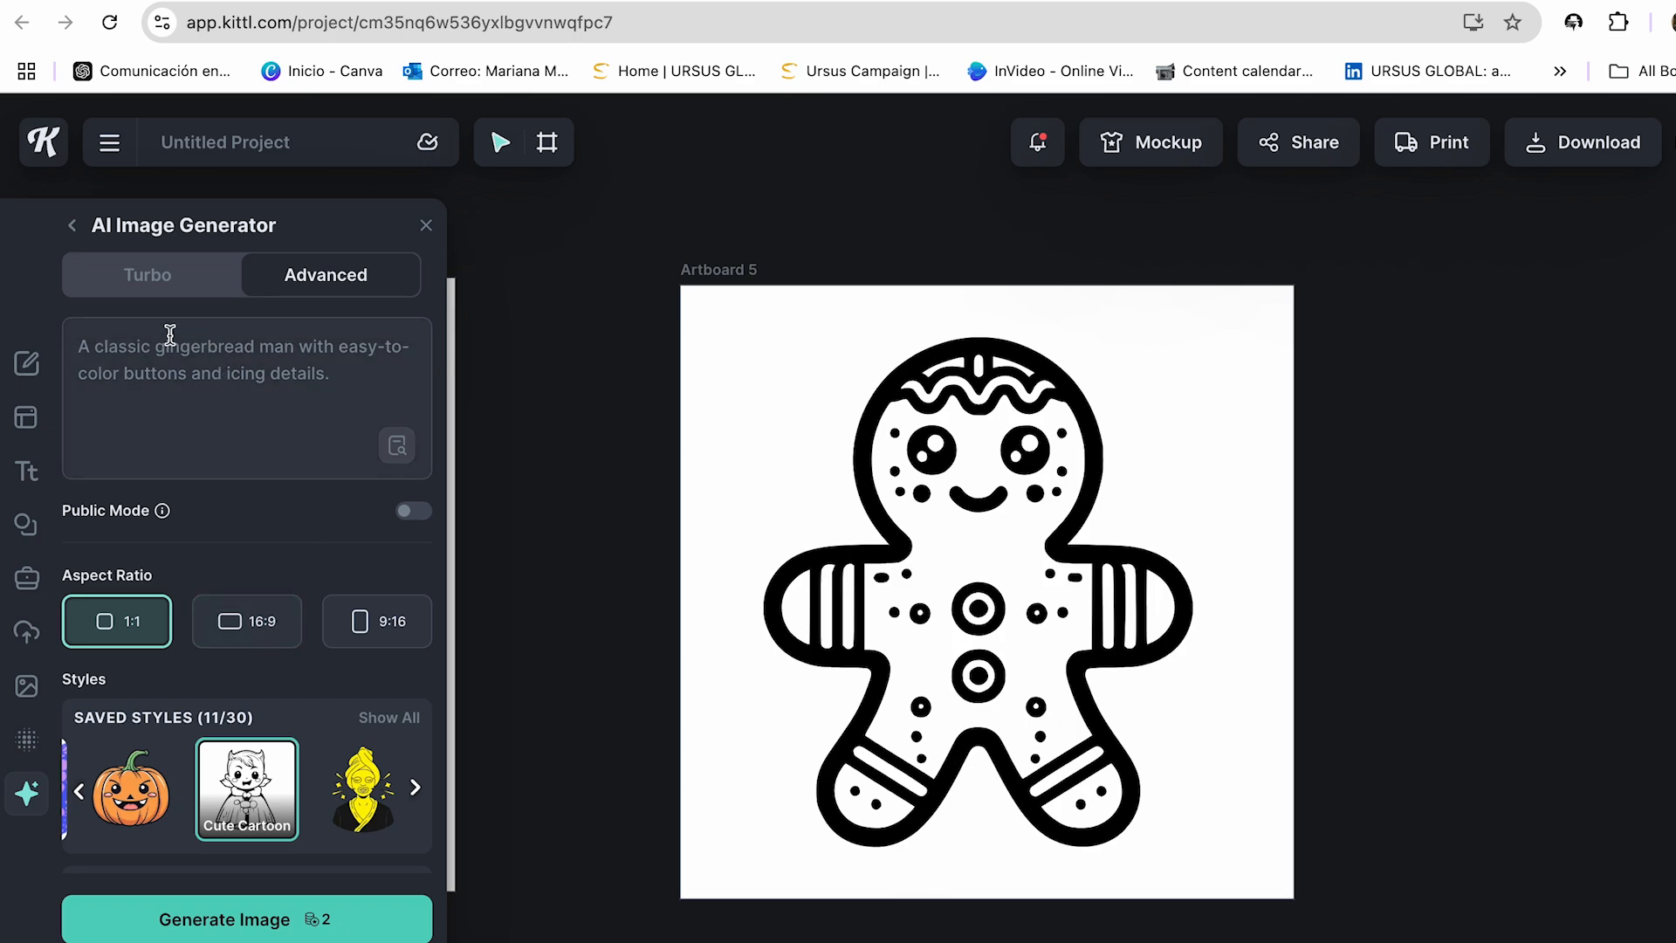
- Generate a gingerbread pattern on Artboard 5 from the same prompt with the Cute pattern style
{"action": "scroll", "coordinate": [253, 629], "scroll_direction": "down", "scroll_amount": 5}
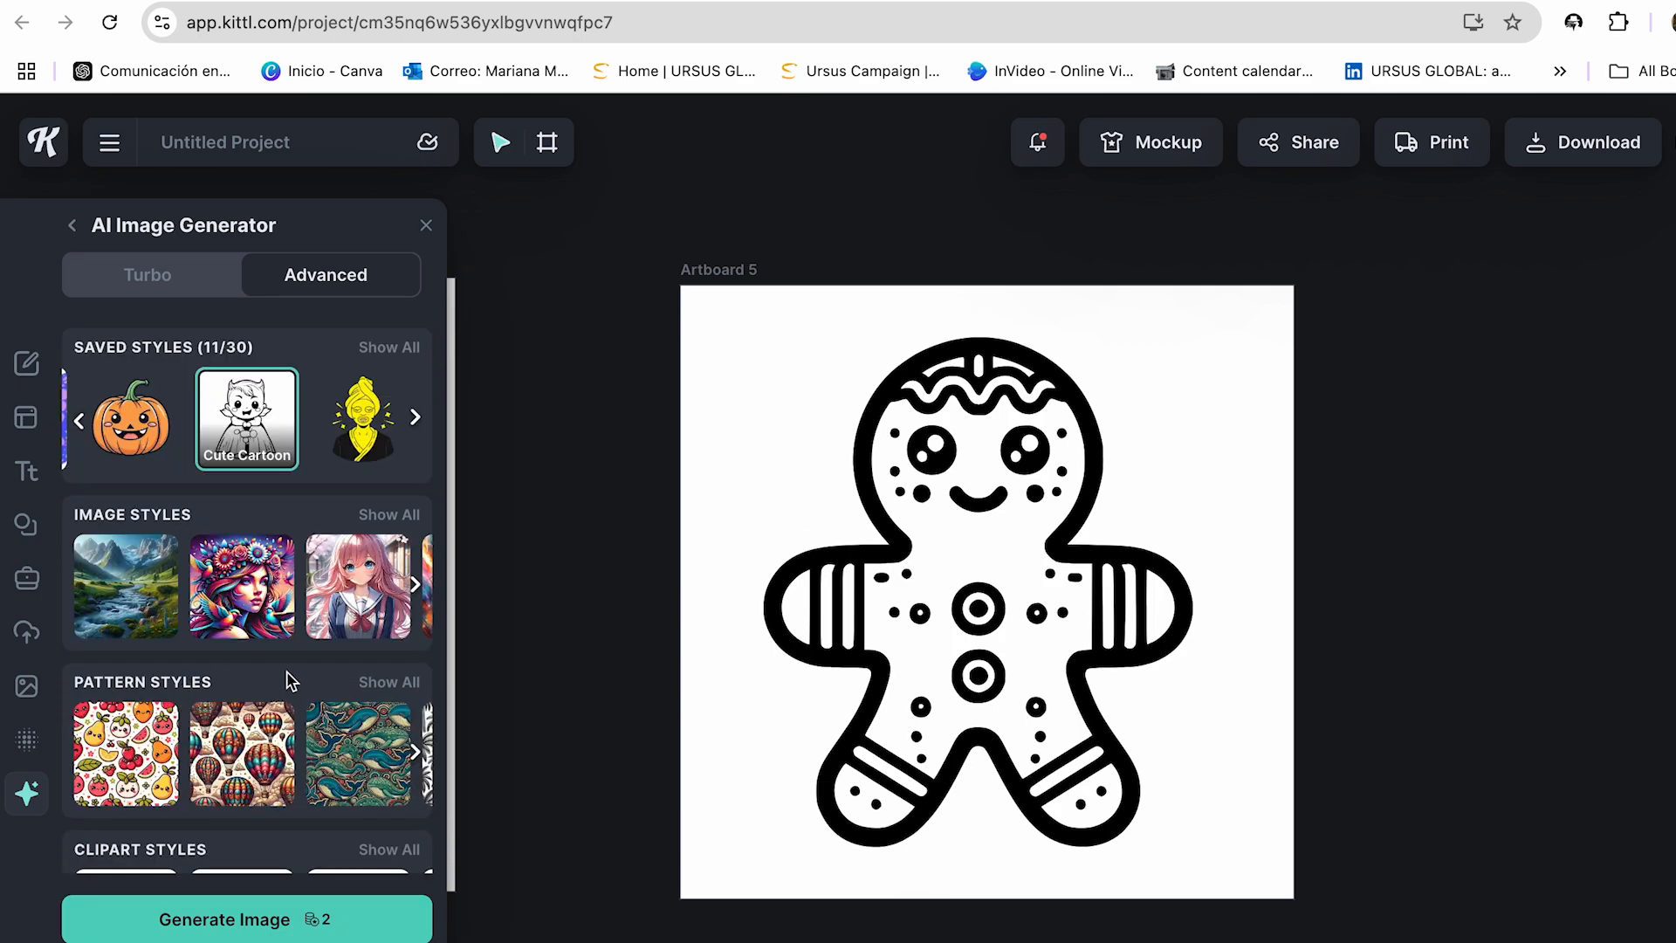
{"action": "left_click", "coordinate": [126, 755]}
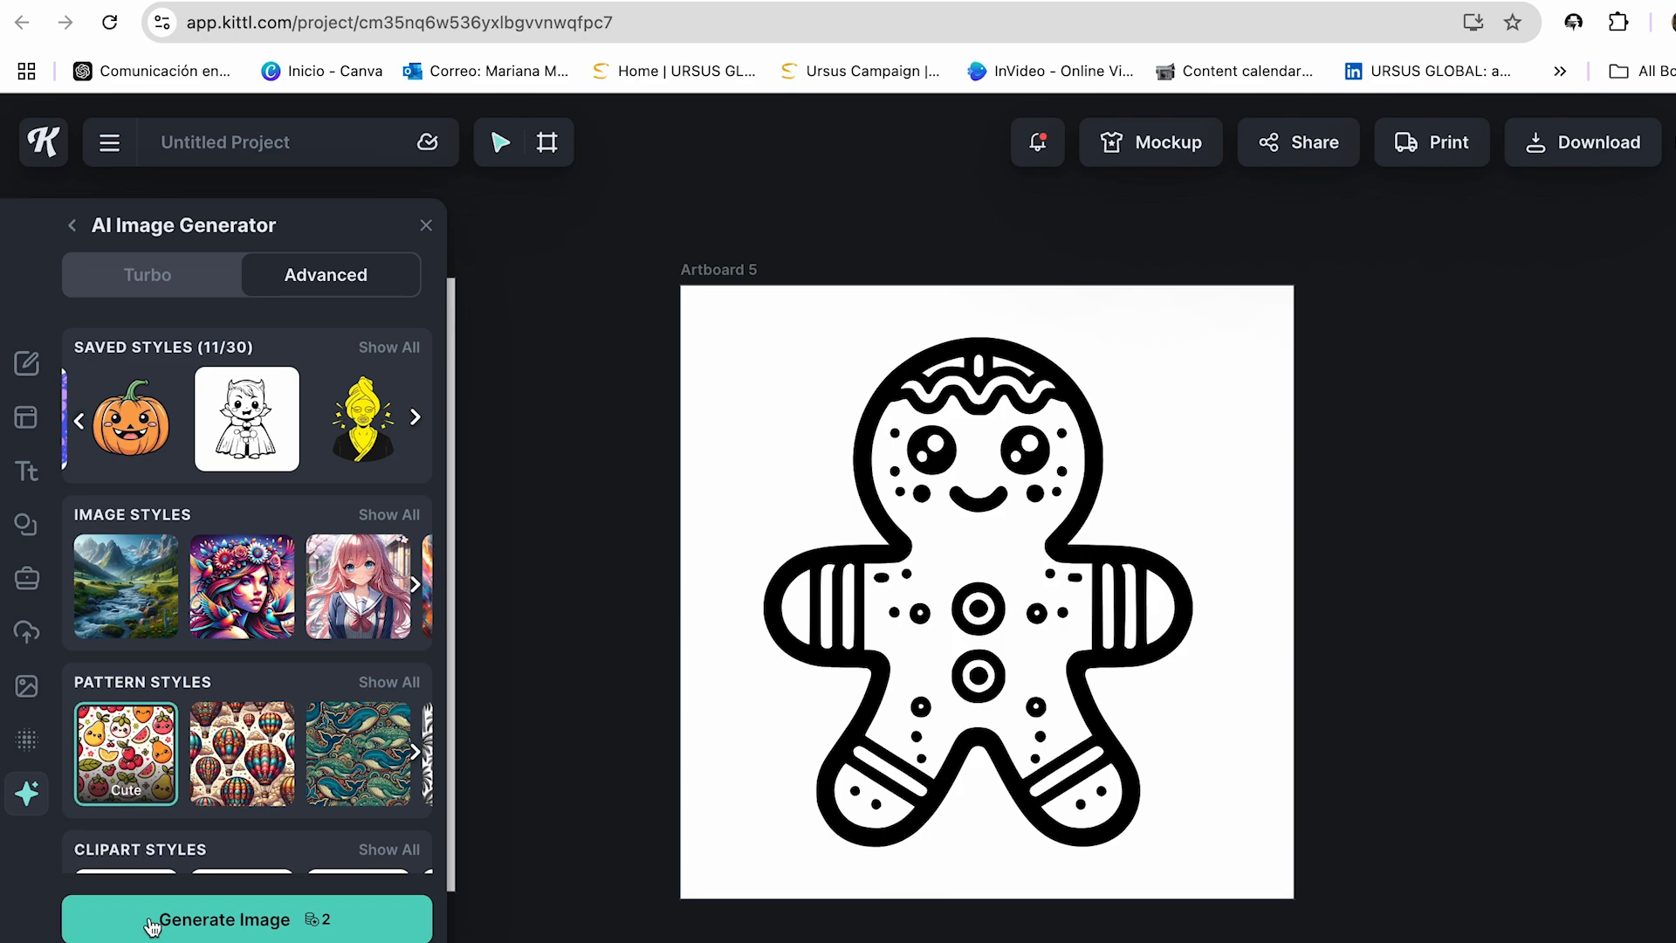
{"action": "left_click", "coordinate": [265, 907]}
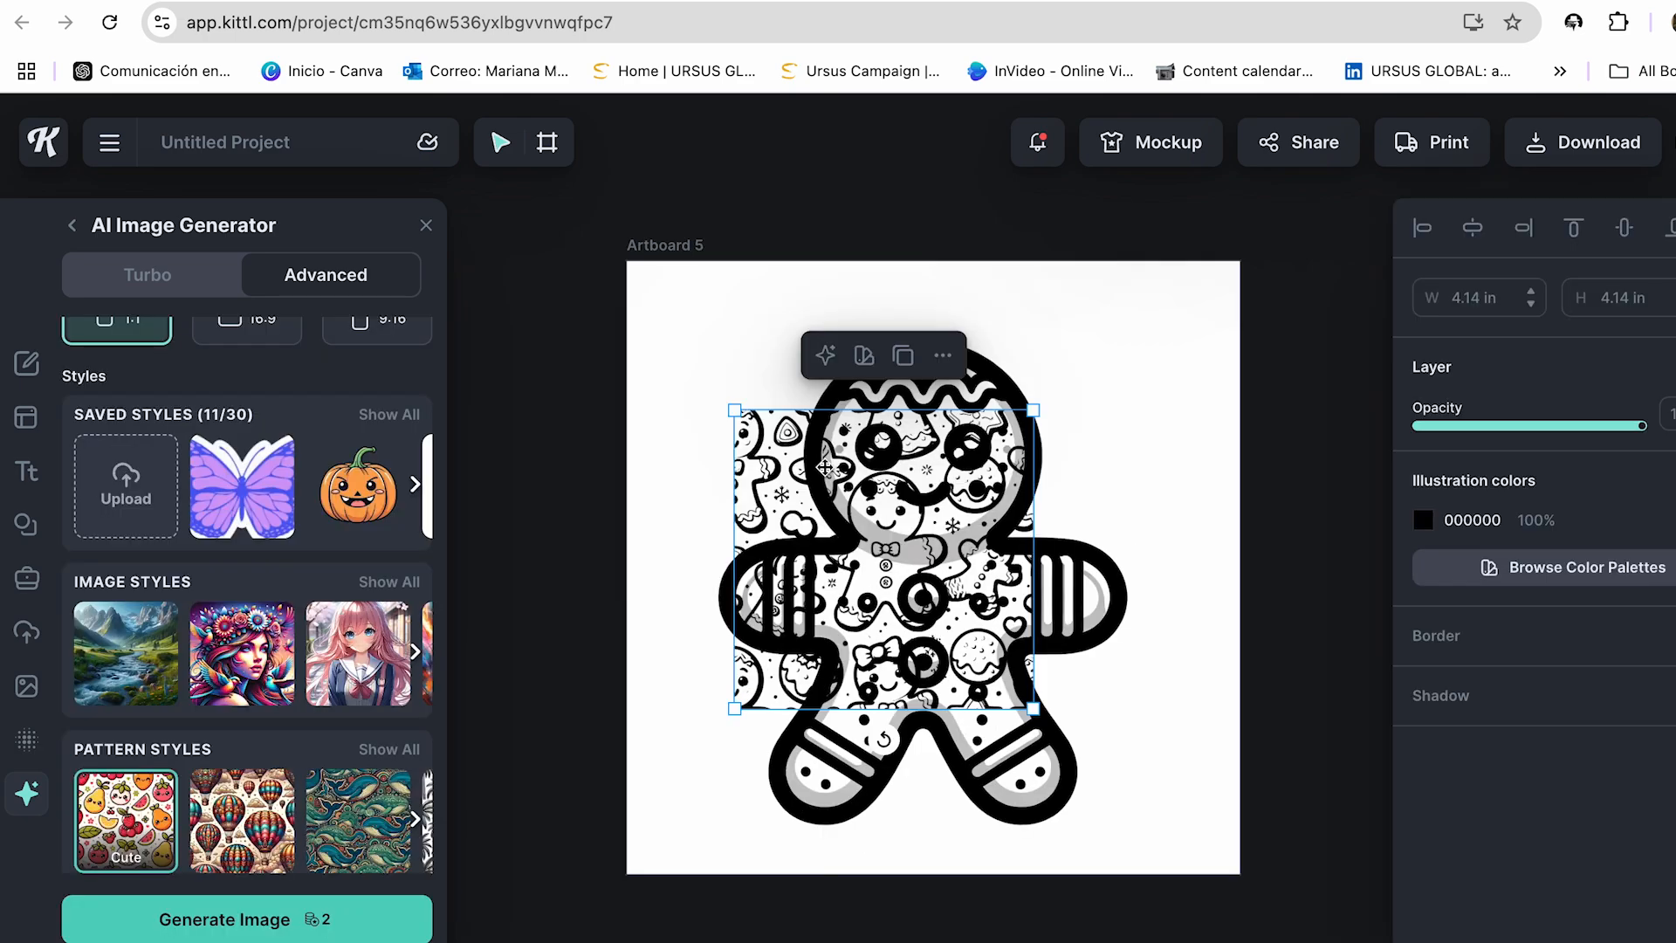
- Enlarge the gingerbread pattern to about 8.72 x 8.71 in to cover Artboard 5 and send it behind the gingerbread man
{"action": "left_click_drag", "start_coordinate": [732, 714], "coordinate": [836, 573]}
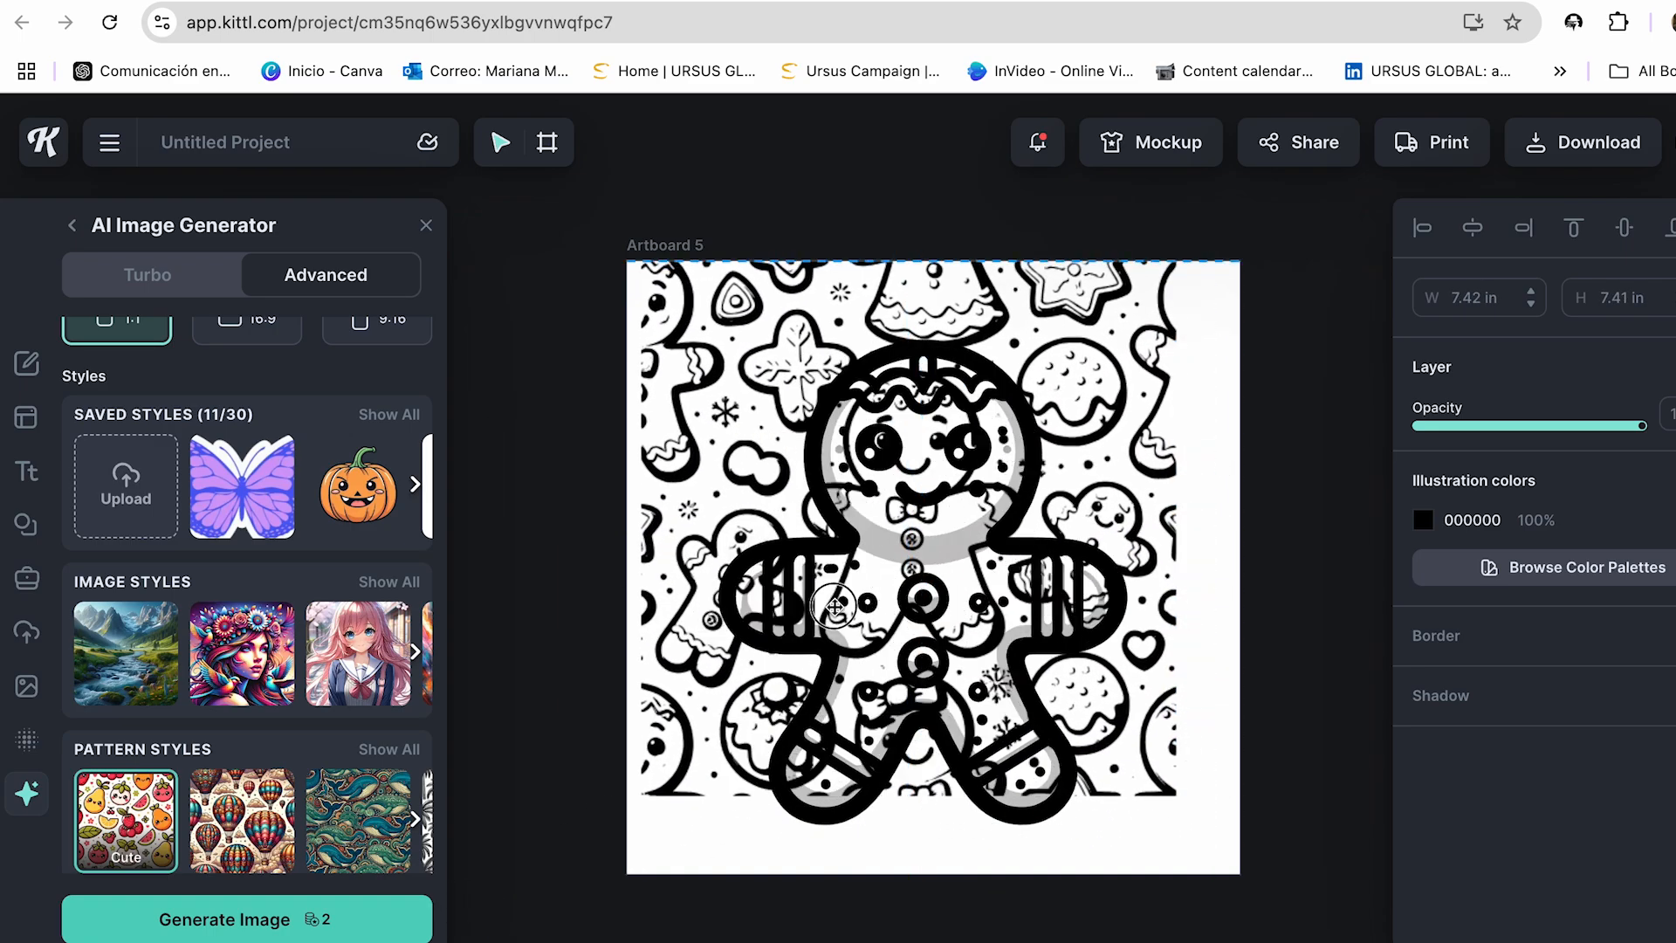
{"action": "left_click_drag", "start_coordinate": [1155, 801], "coordinate": [1250, 890]}
{"action": "left_click", "coordinate": [991, 207]}
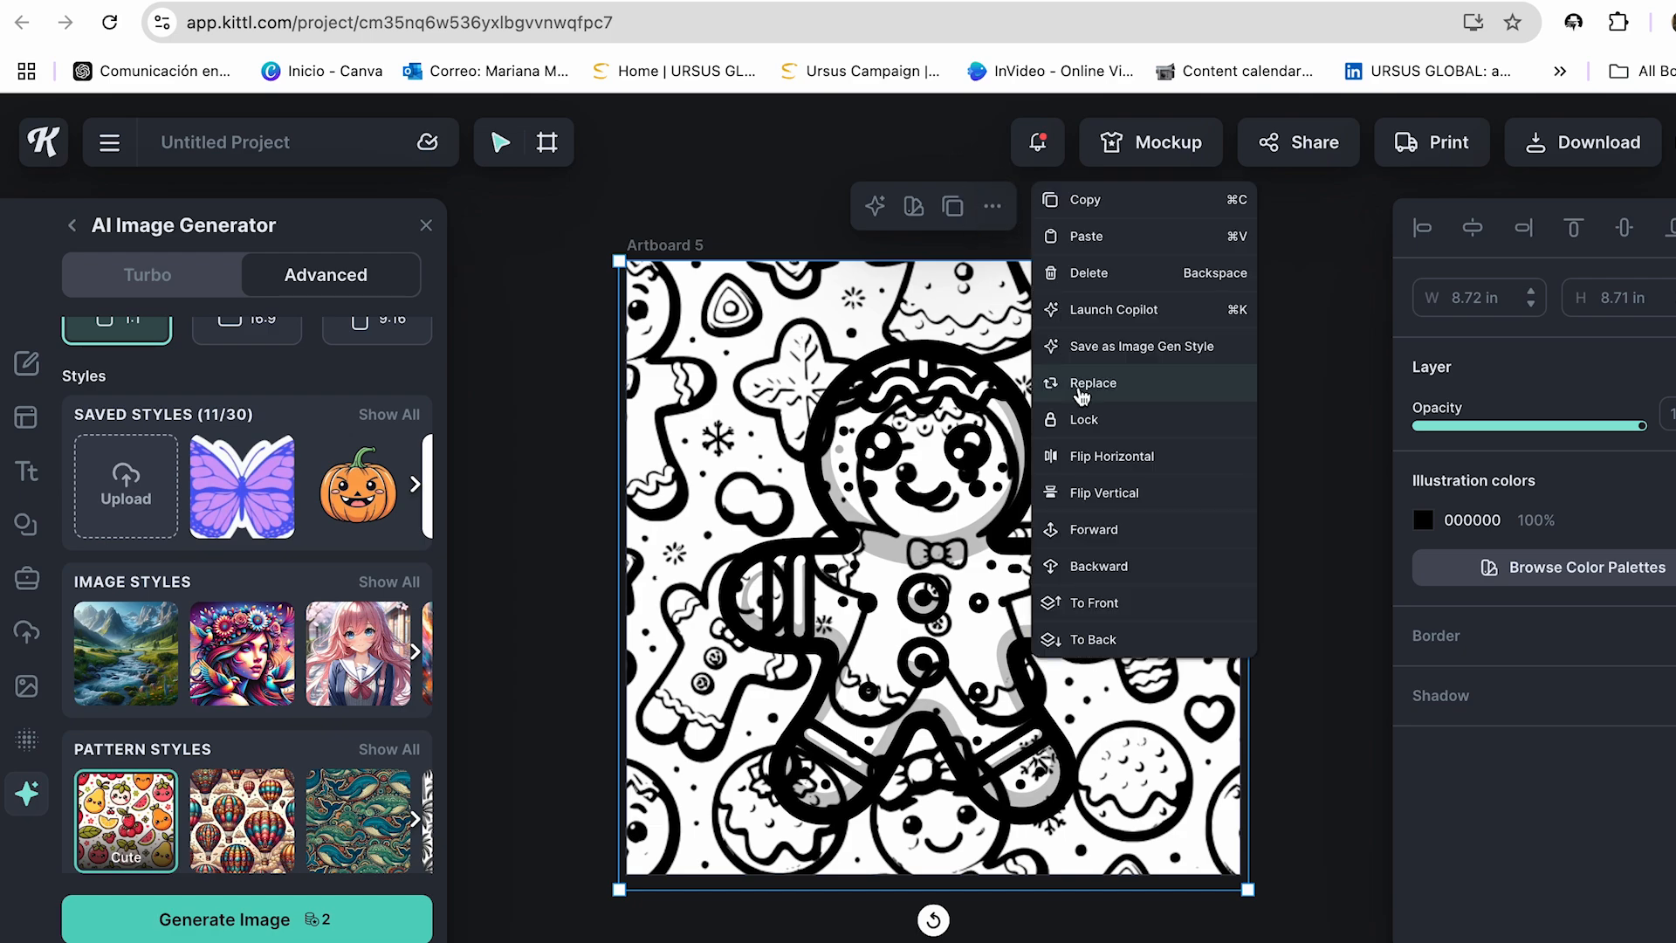
{"action": "left_click", "coordinate": [1093, 640]}
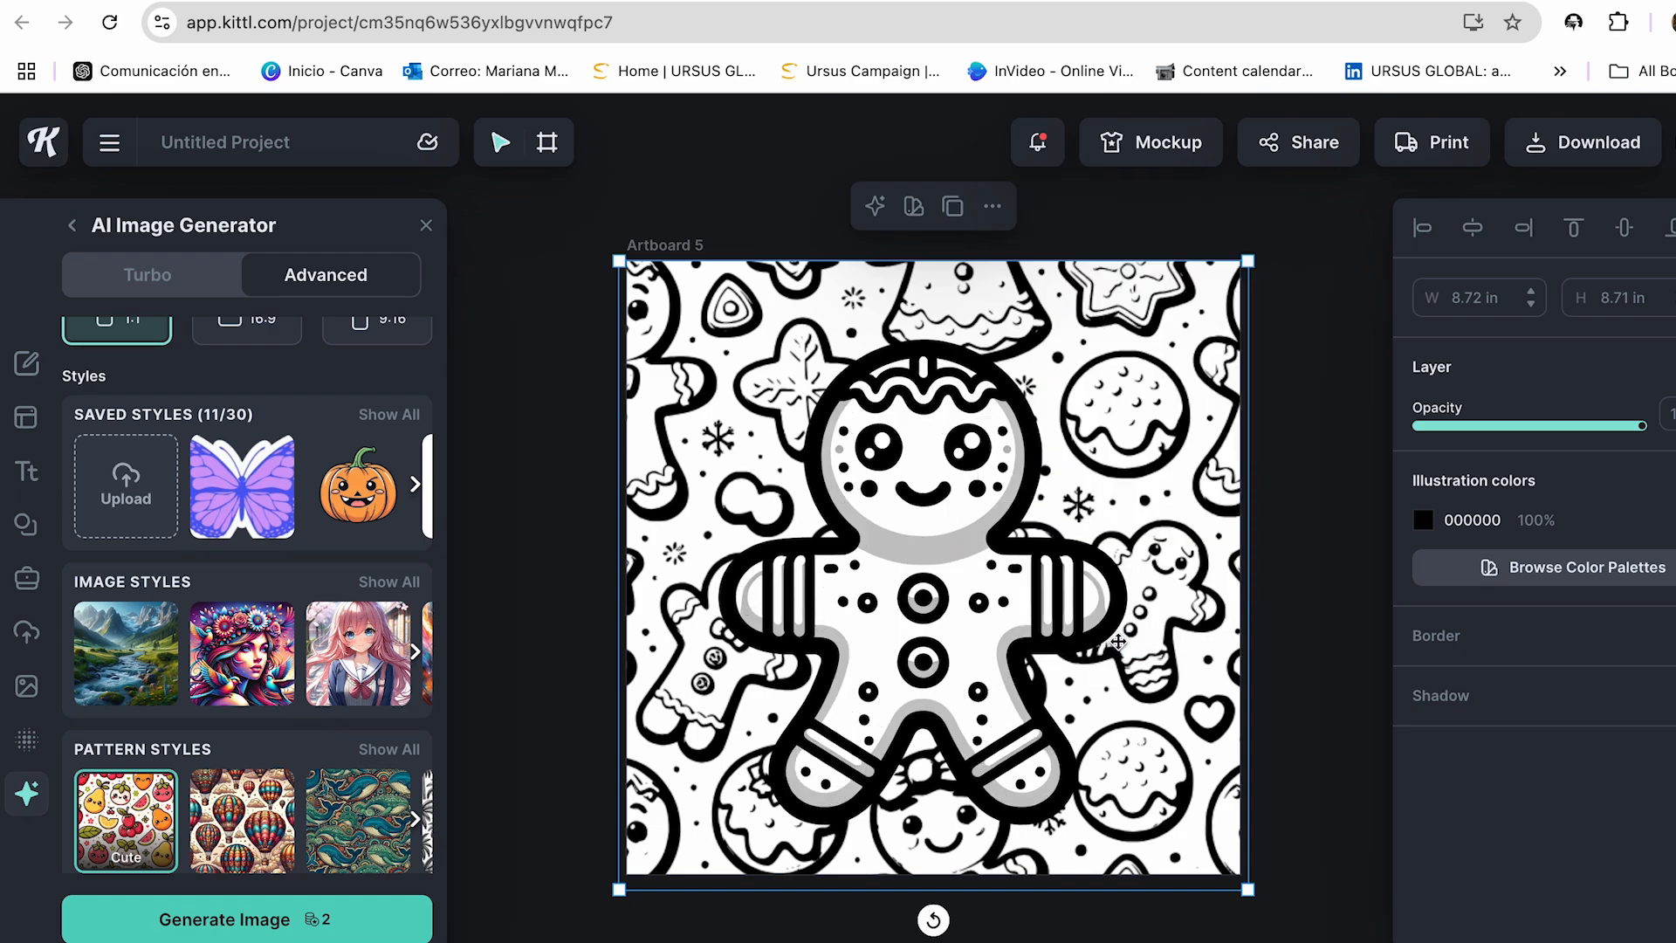
{"action": "left_click", "coordinate": [1283, 546]}
{"action": "scroll", "coordinate": [237, 454], "scroll_direction": "up", "scroll_amount": 3}
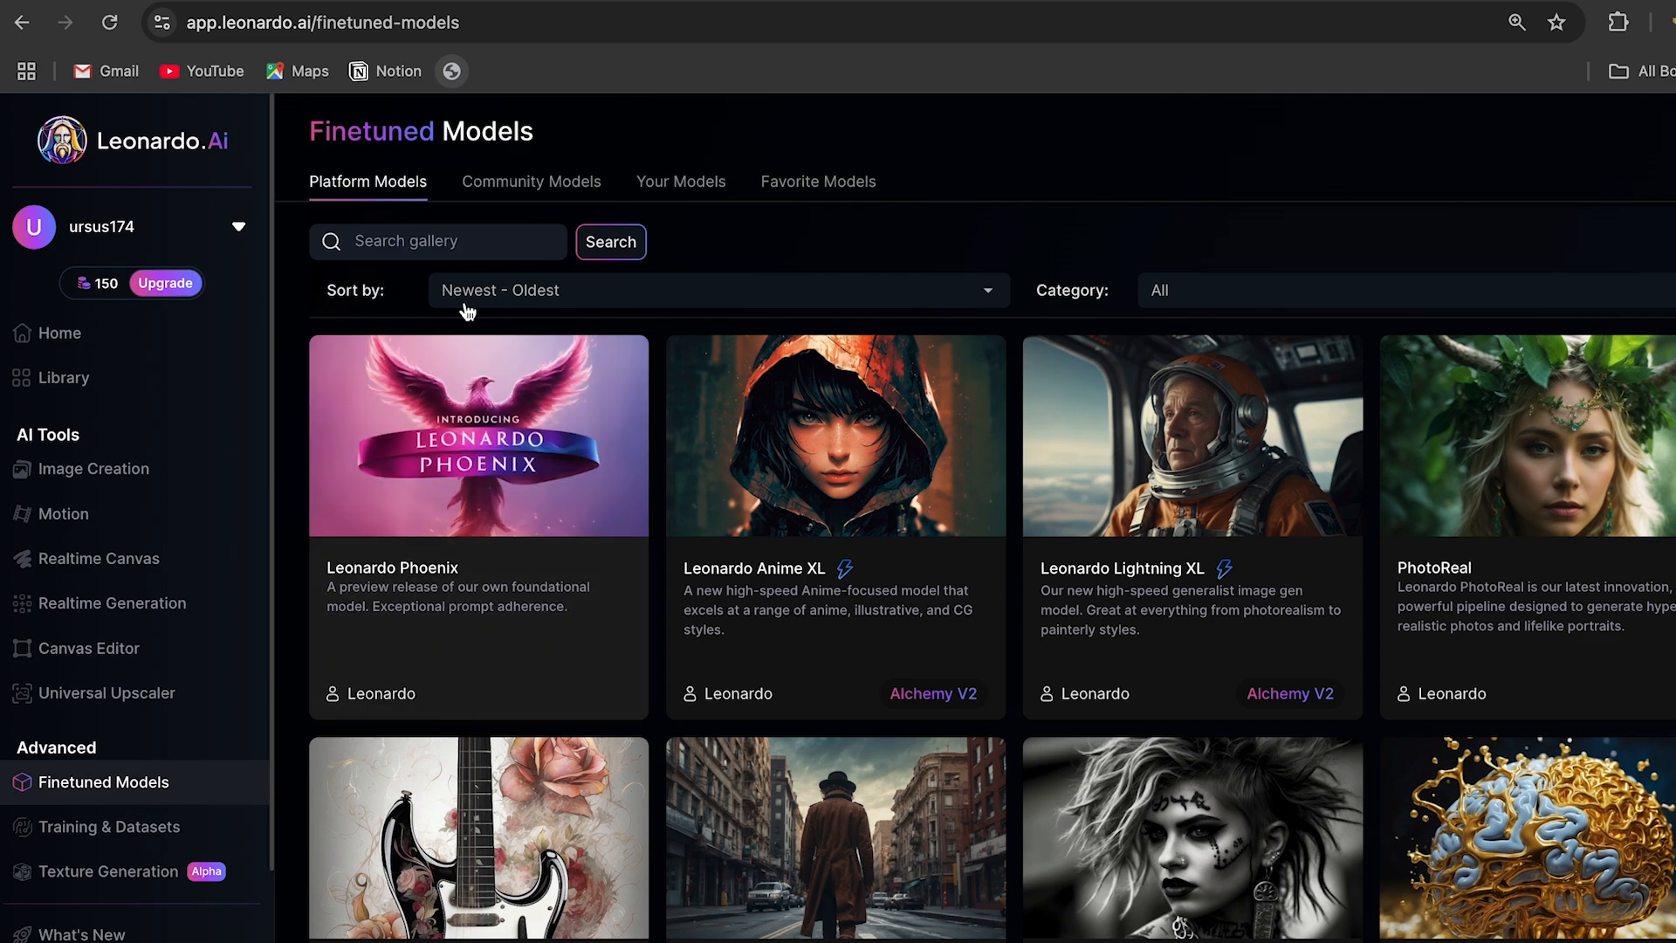
- Search Leonardo.Ai's community finetuned models for "coloring book"
{"action": "left_click", "coordinate": [535, 181]}
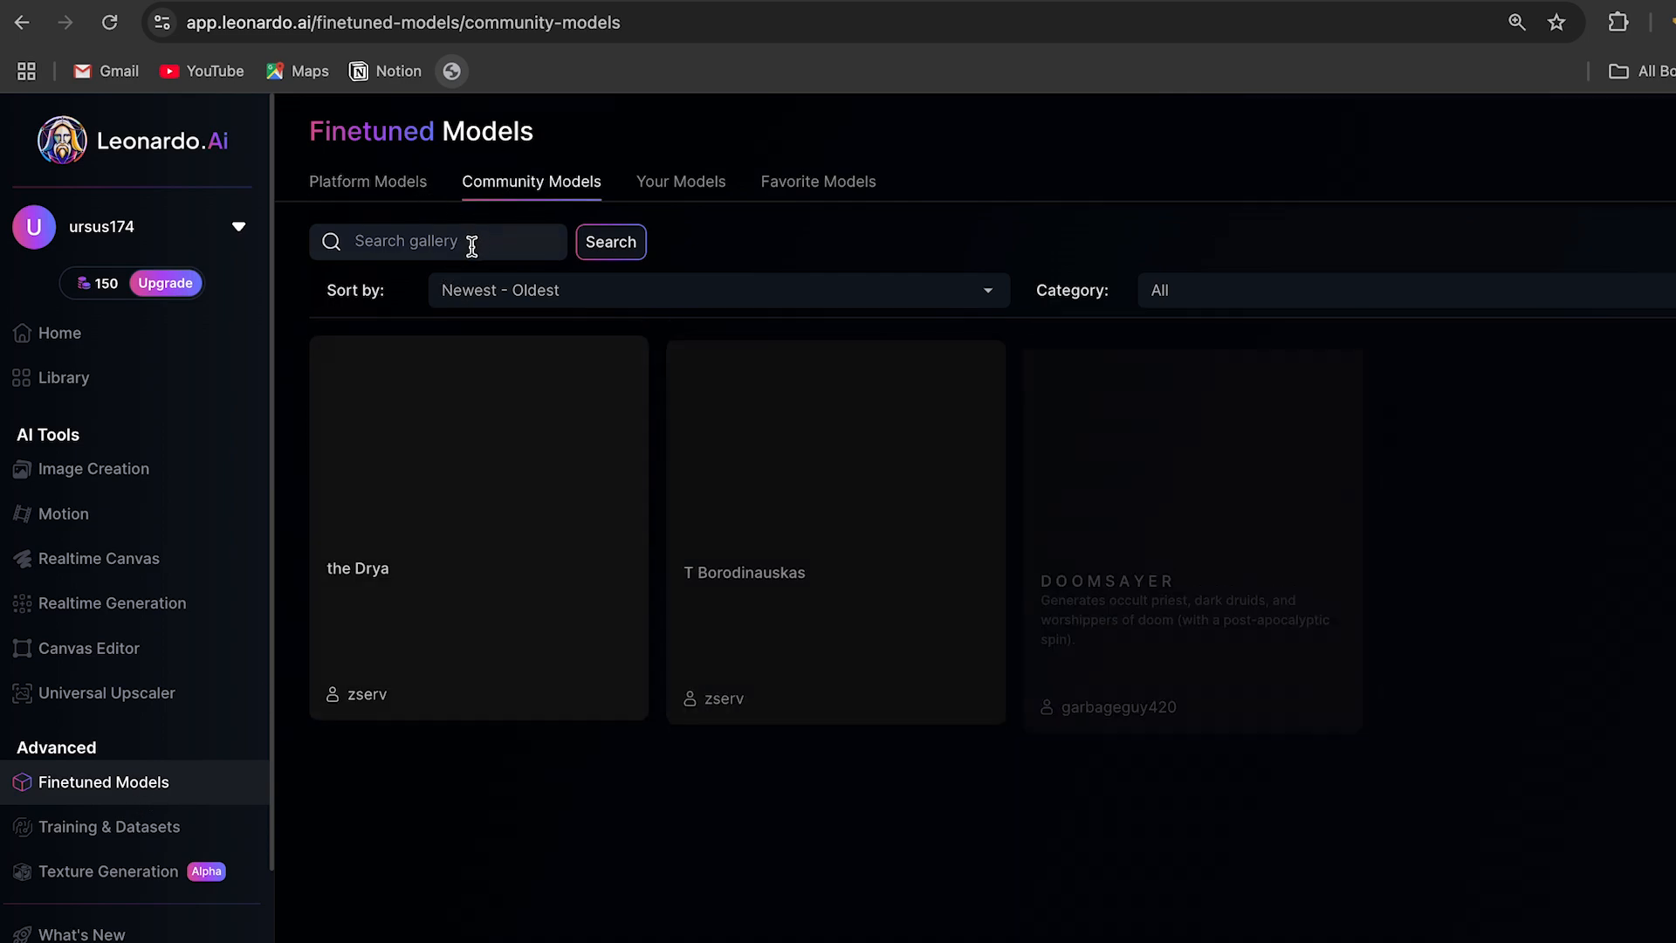
{"action": "left_click", "coordinate": [472, 245]}
{"action": "type", "text": "coloring p"}
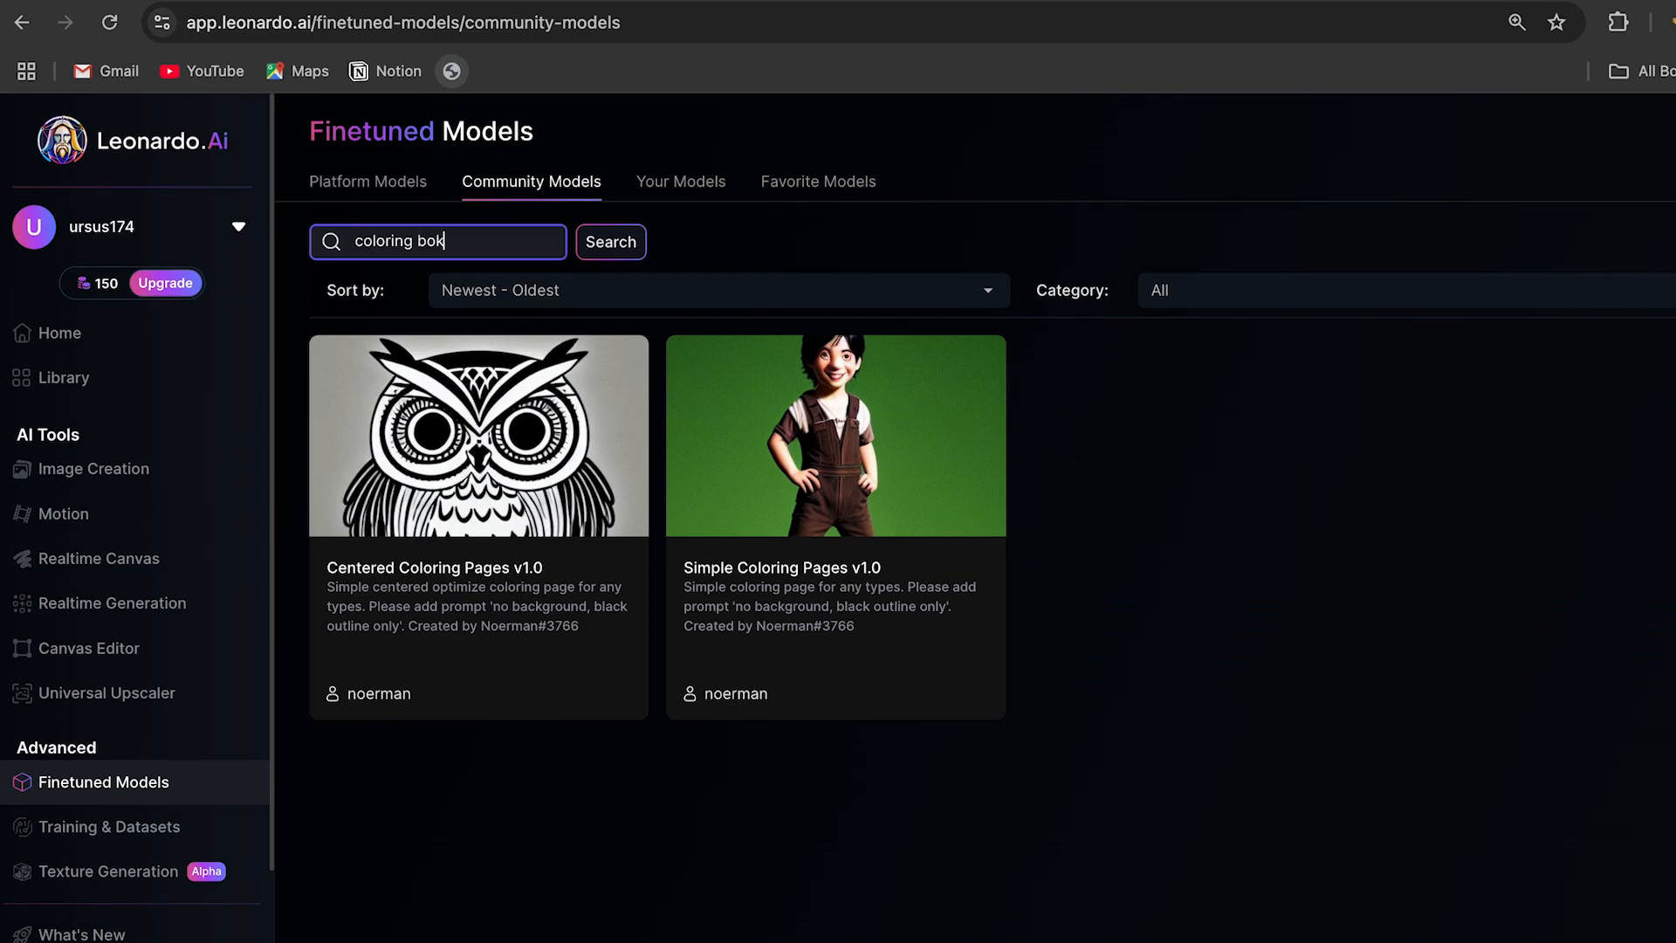
{"action": "key", "text": "BackSpace"}
{"action": "type", "text": "ok"}
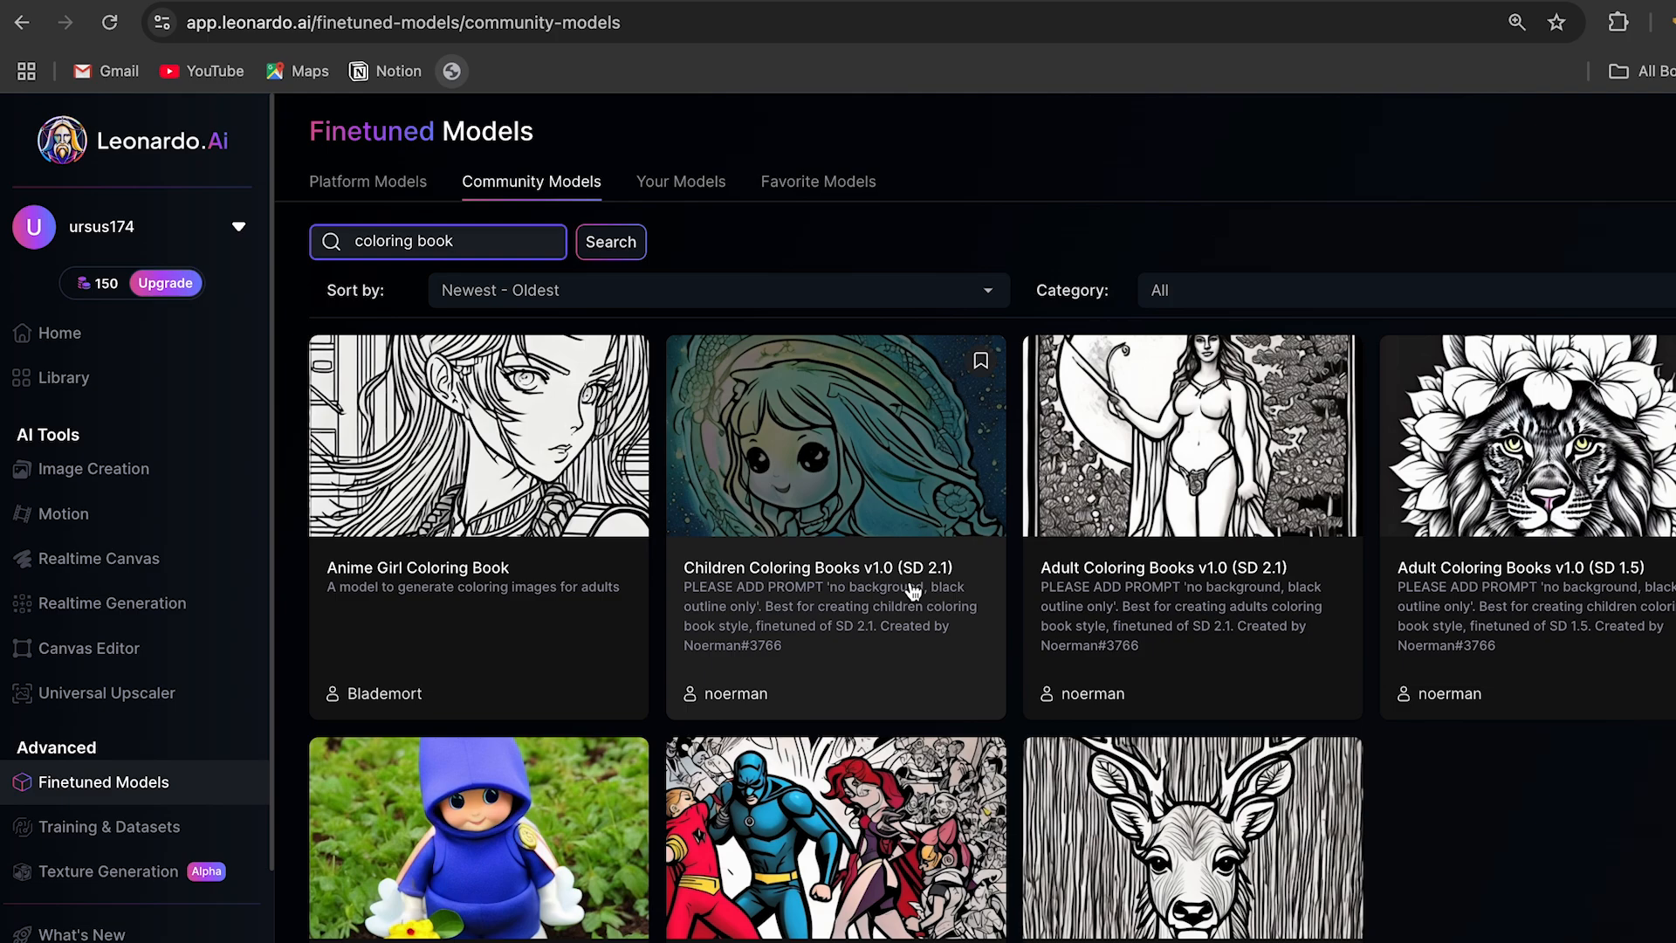
- Start image creation with the community finetuned model Adult Coloring Books (3 tokens) v1.0 (SD 2.1)
{"action": "left_click", "coordinate": [1204, 869]}
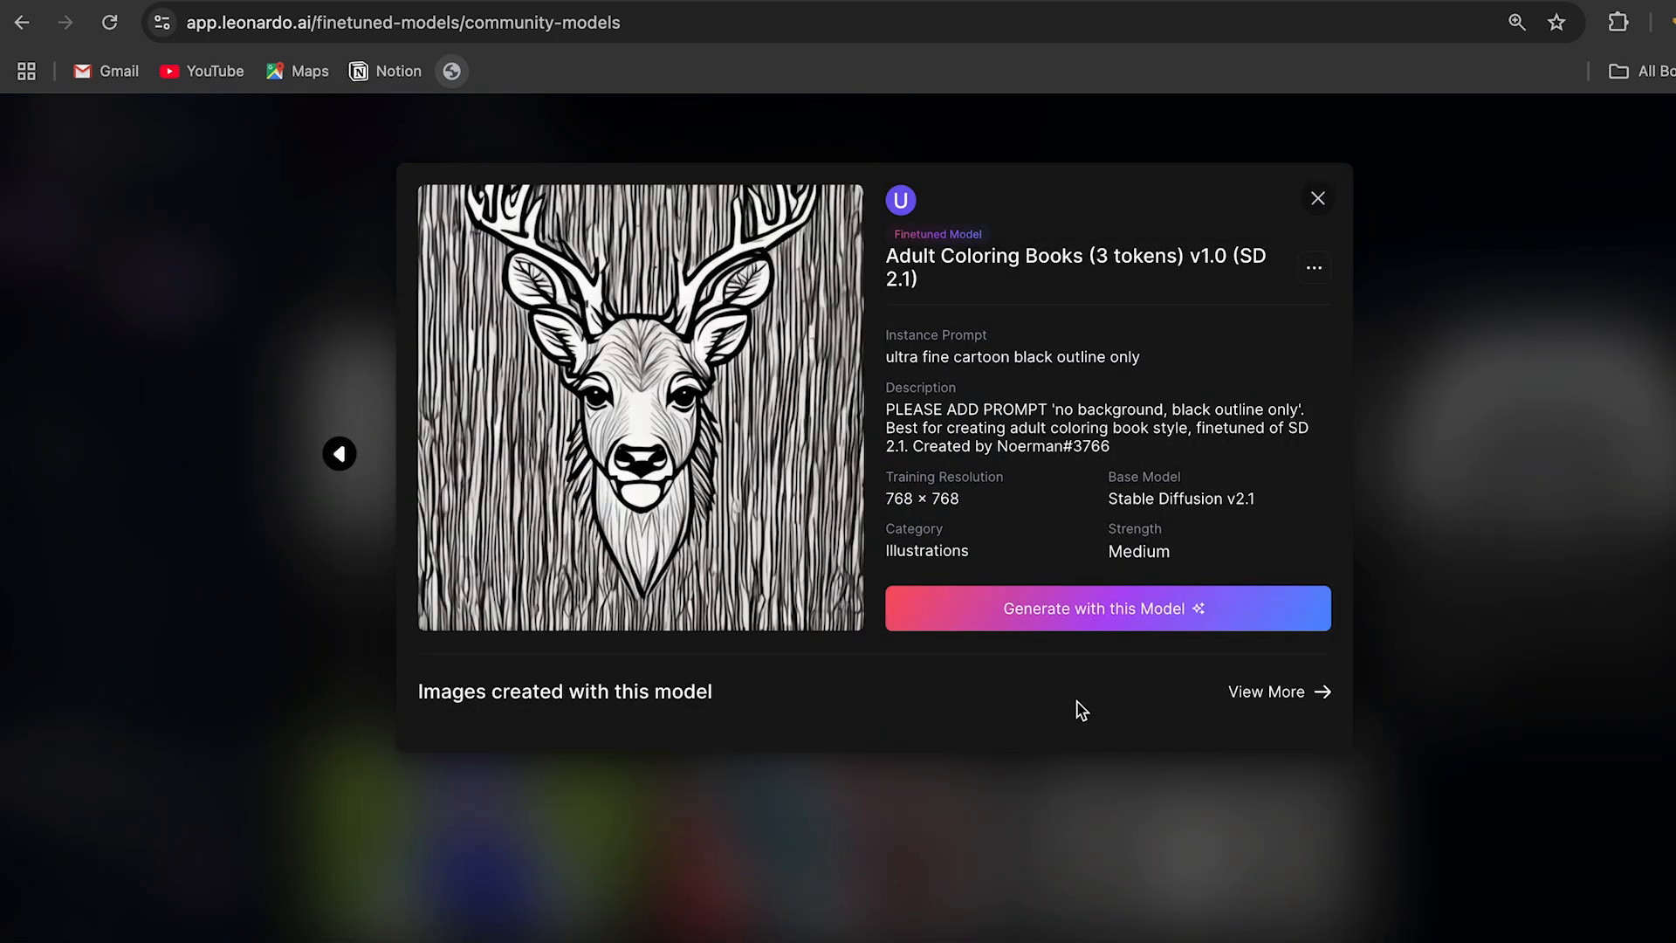
{"action": "left_click", "coordinate": [966, 624]}
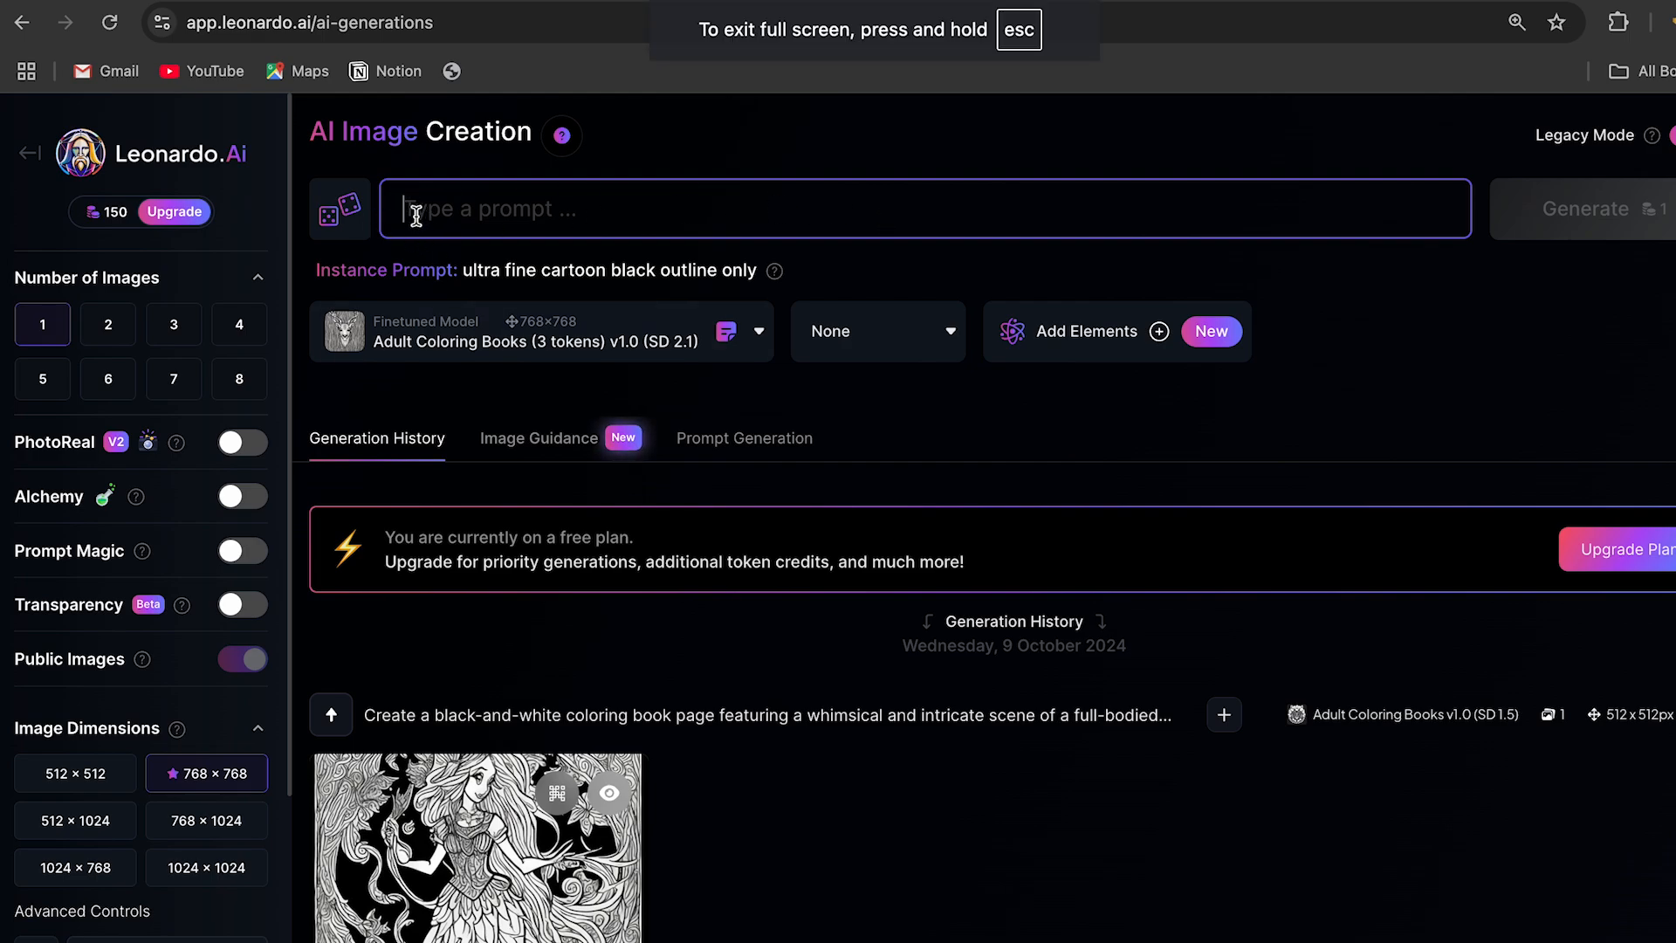
- Generate an image from the prompt "A square gift box with a big bow on top, bold lines, and easy-to-color sections"
{"action": "type", "text": "A square gift box with a big bow on top, bold lines, and easy-to-color sections"}
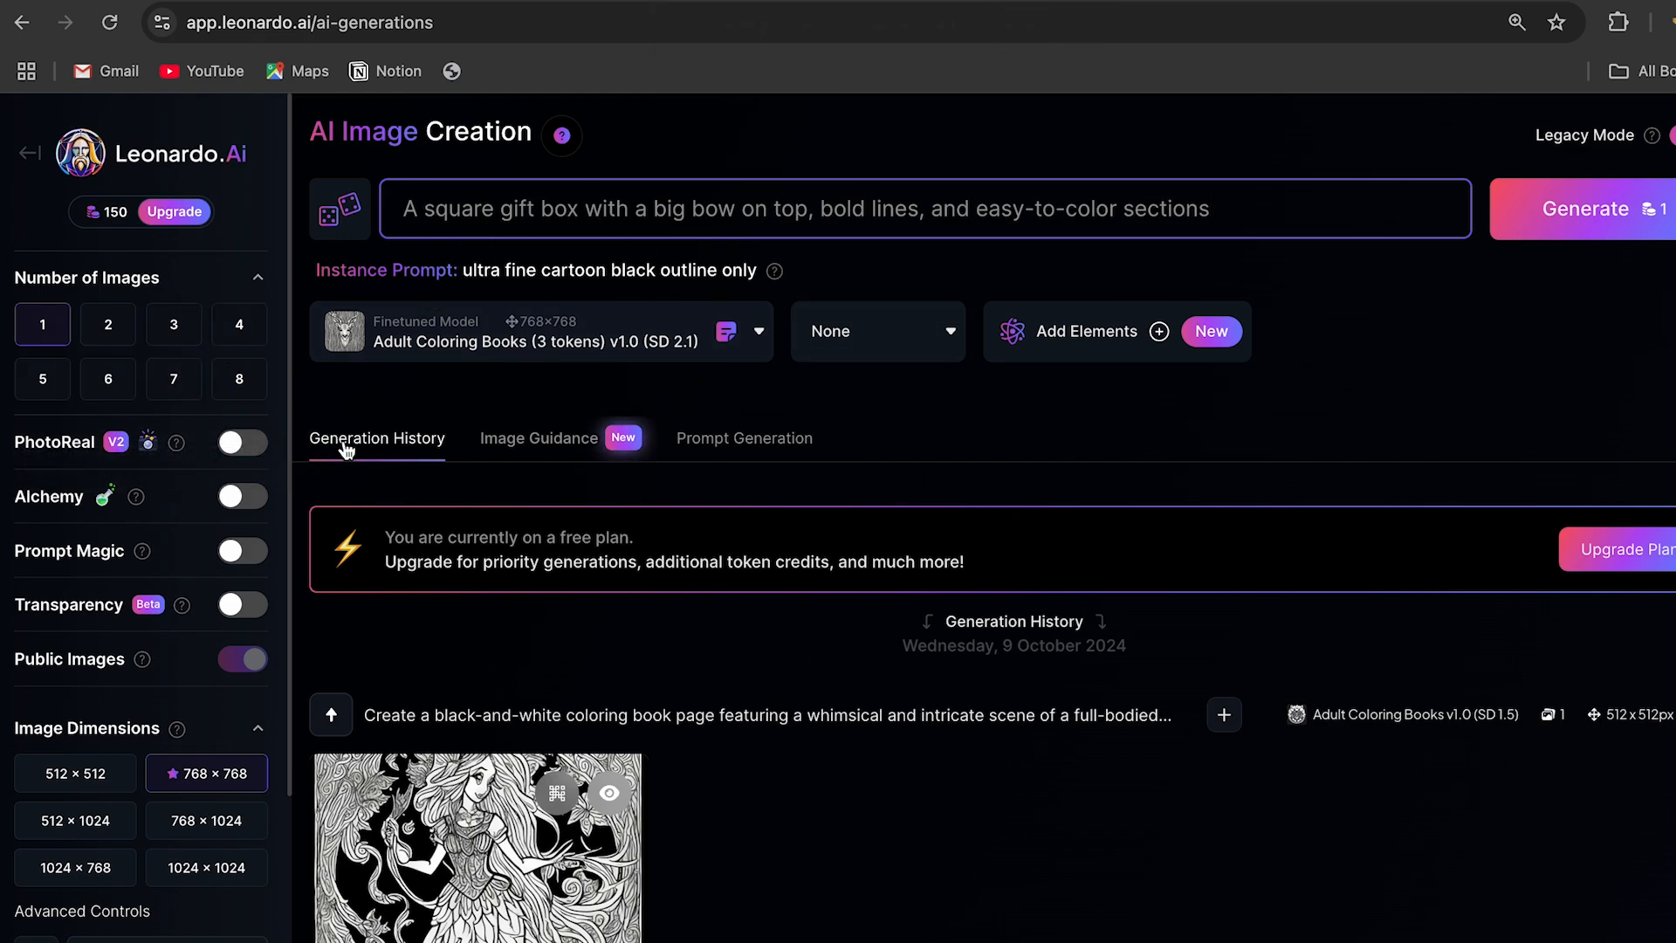
{"action": "left_click", "coordinate": [374, 351]}
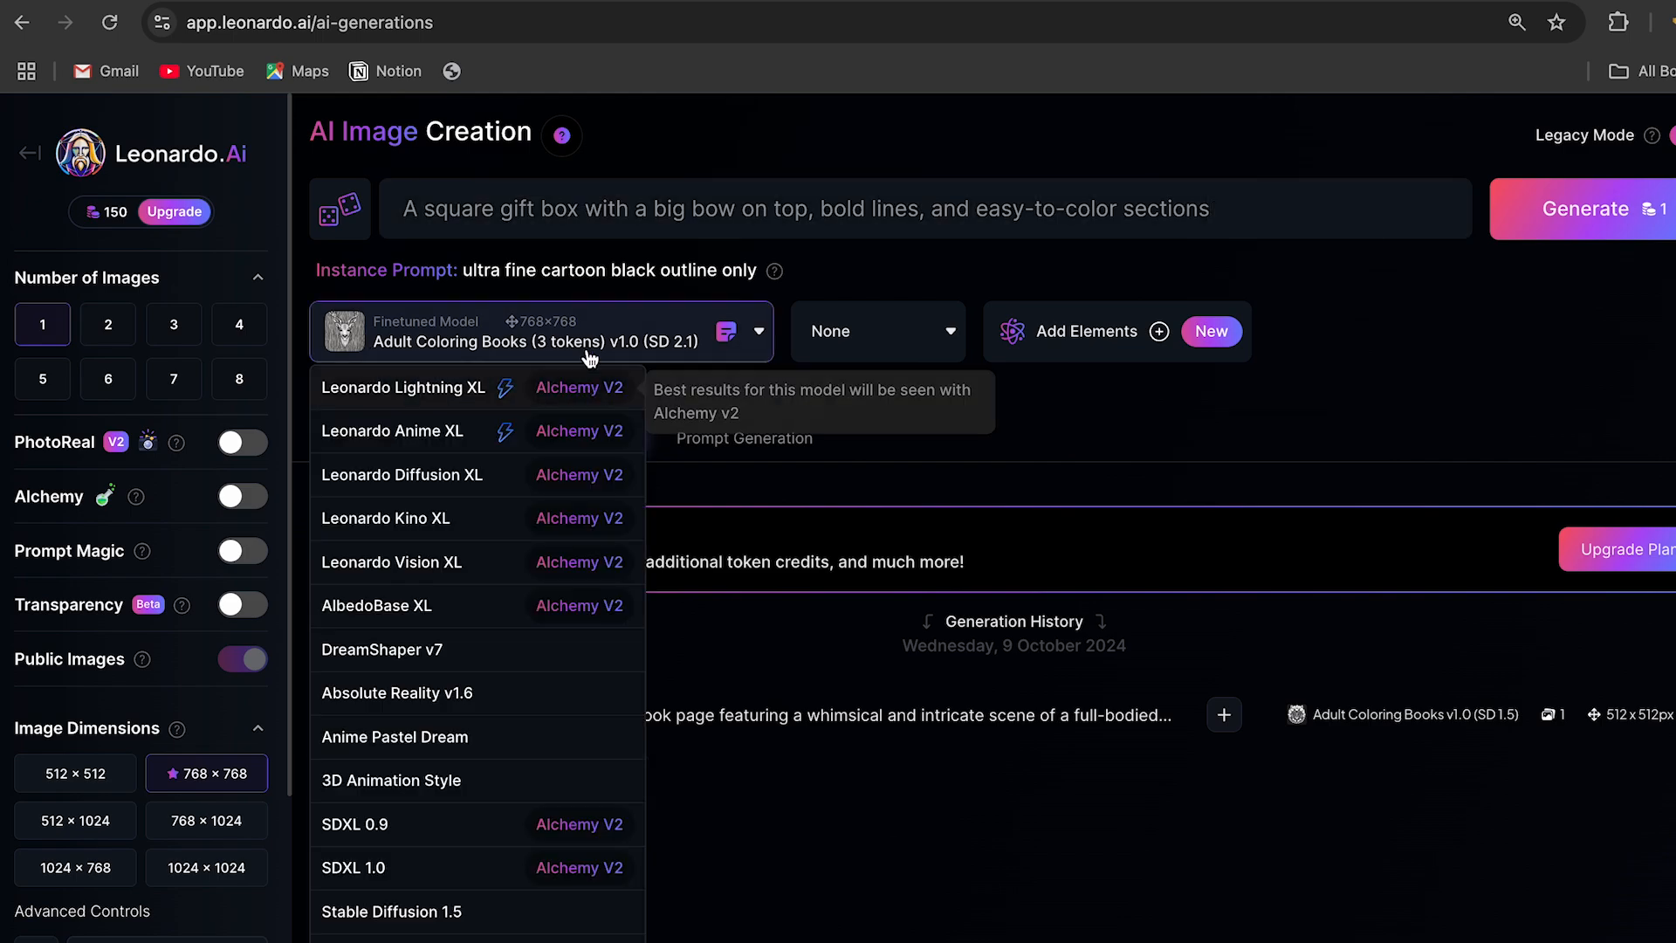
{"action": "left_click", "coordinate": [633, 339]}
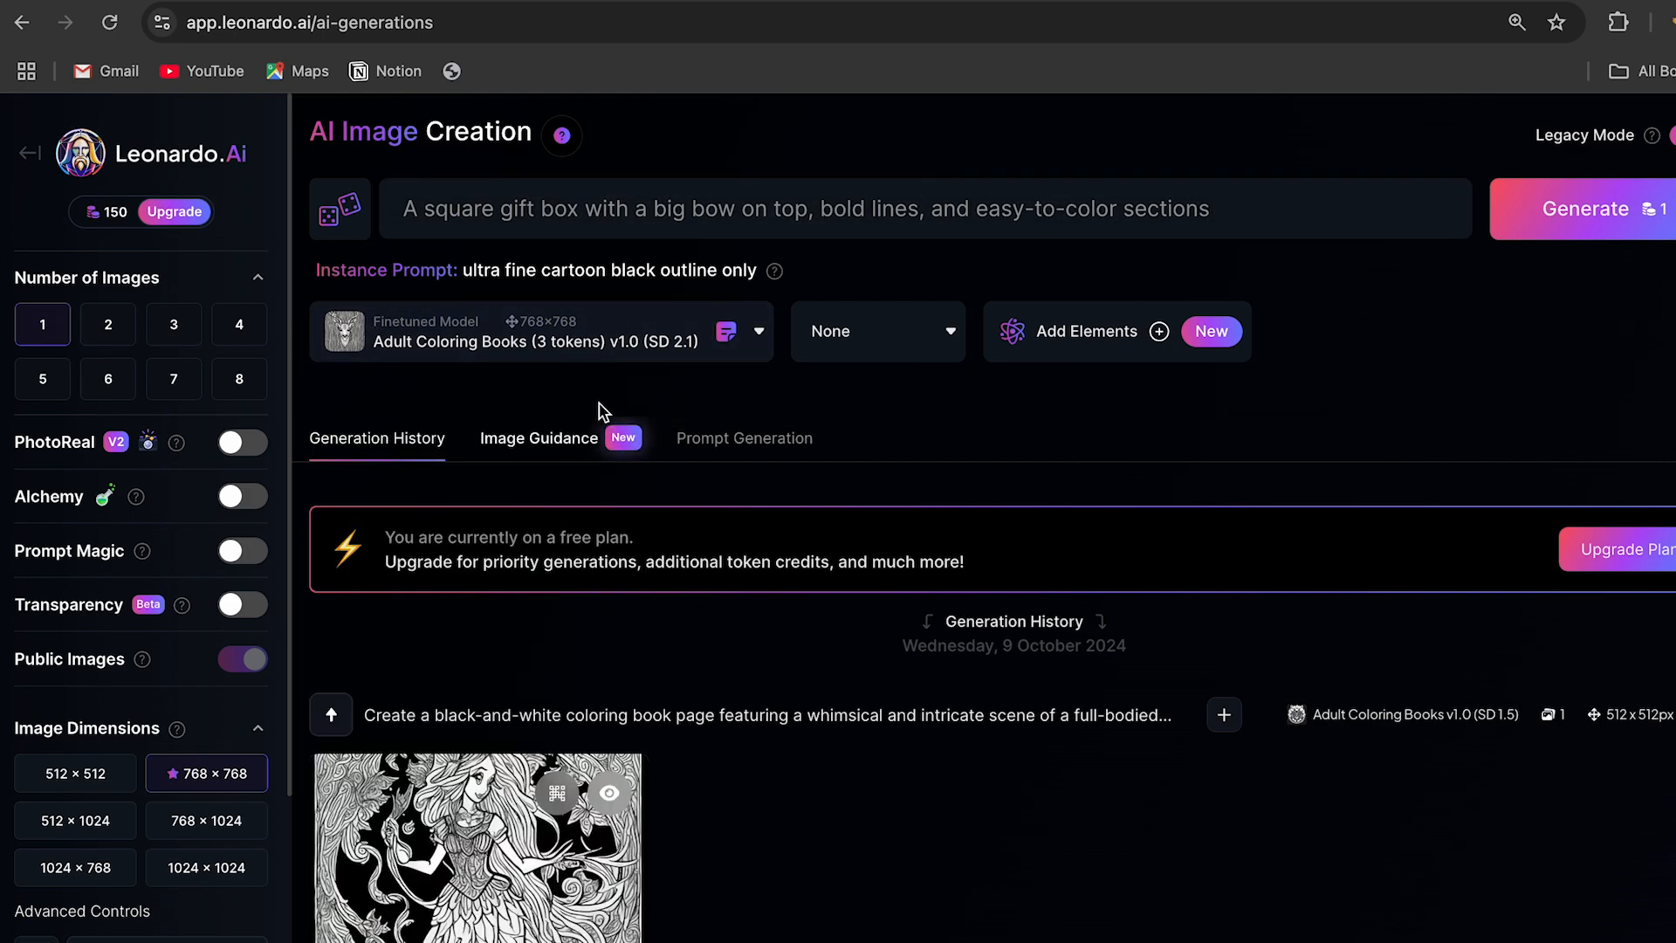
{"action": "scroll", "coordinate": [144, 666], "scroll_direction": "down", "scroll_amount": 1}
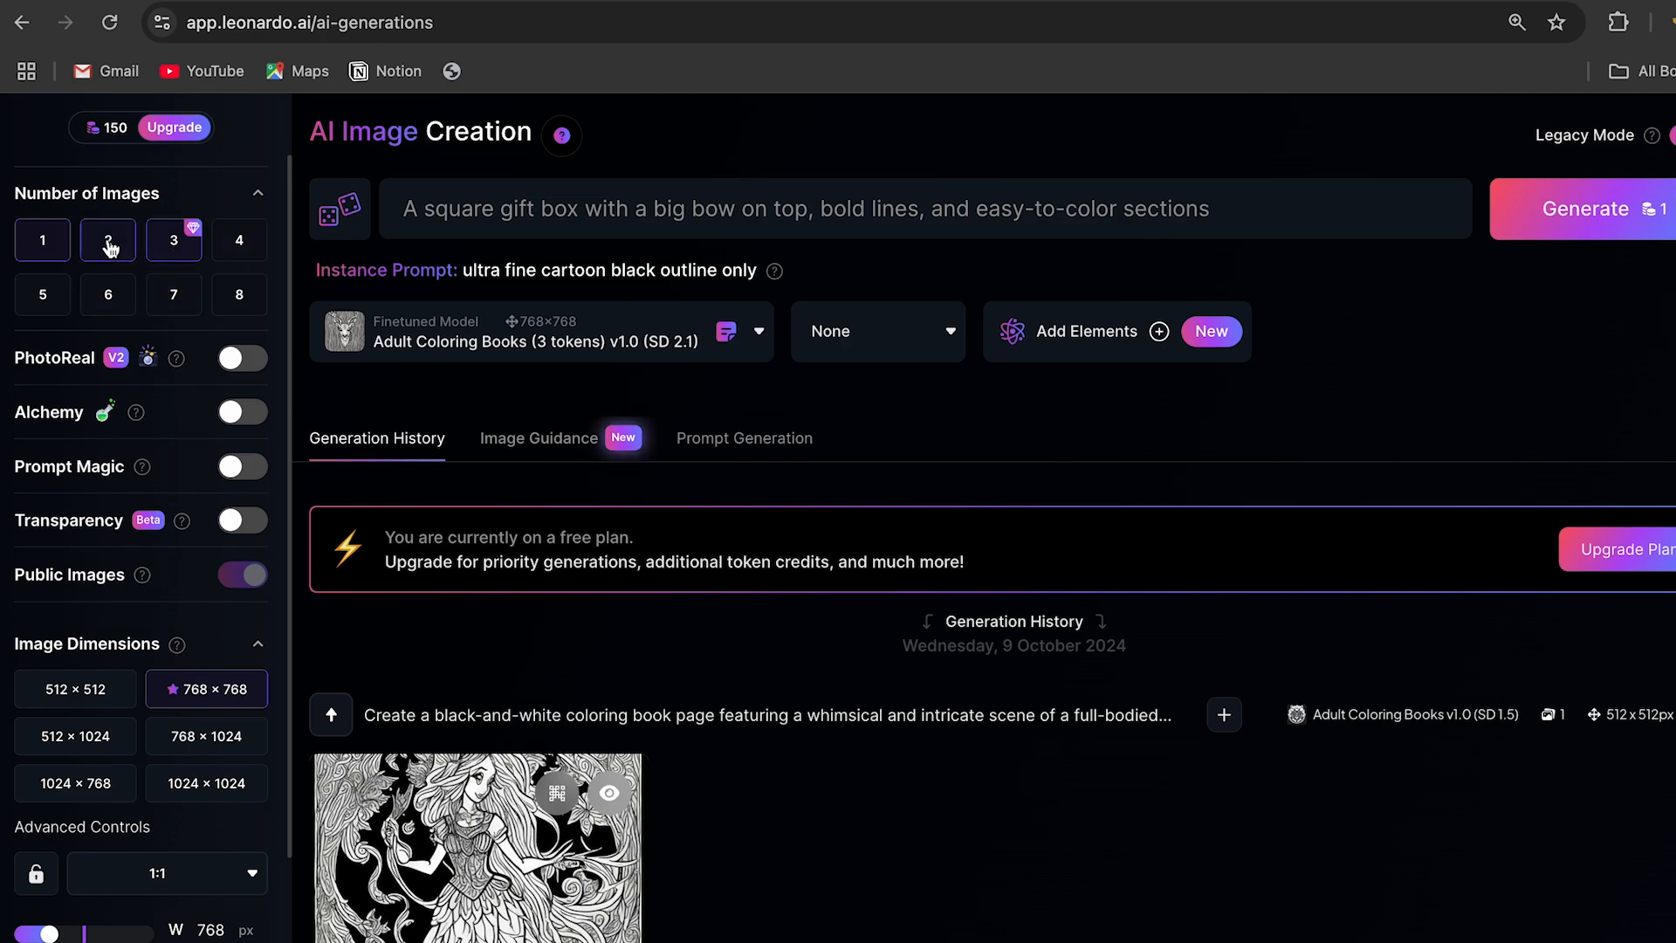
{"action": "scroll", "coordinate": [210, 314], "scroll_direction": "down", "scroll_amount": 3}
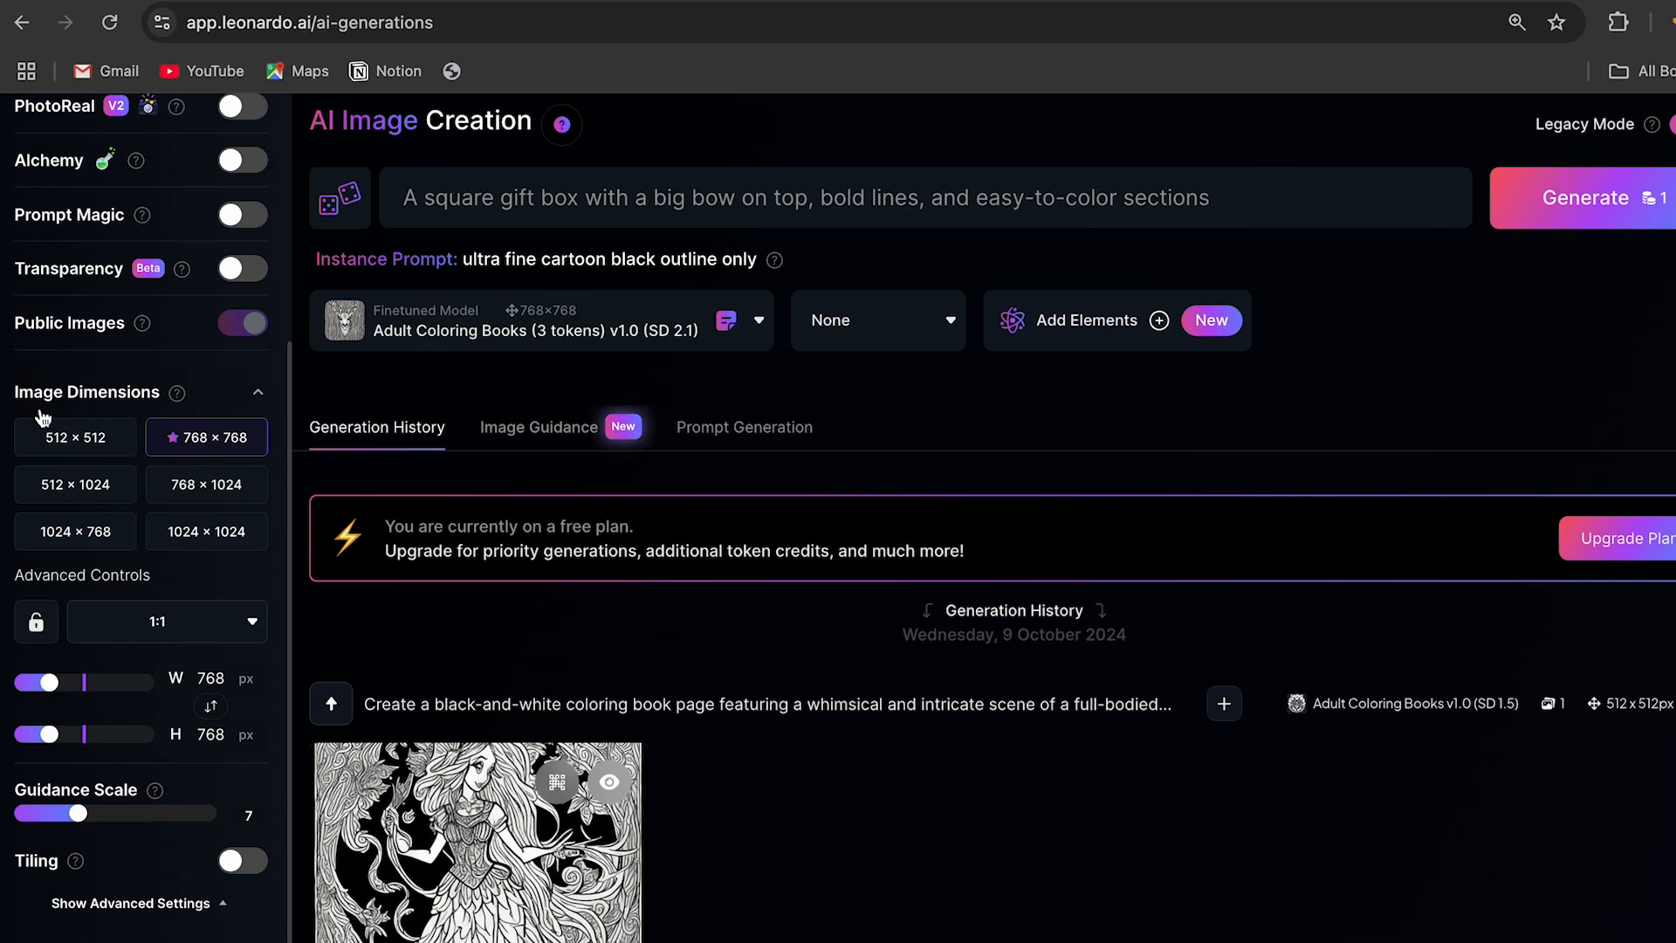
{"action": "mouse_move", "coordinate": [176, 411]}
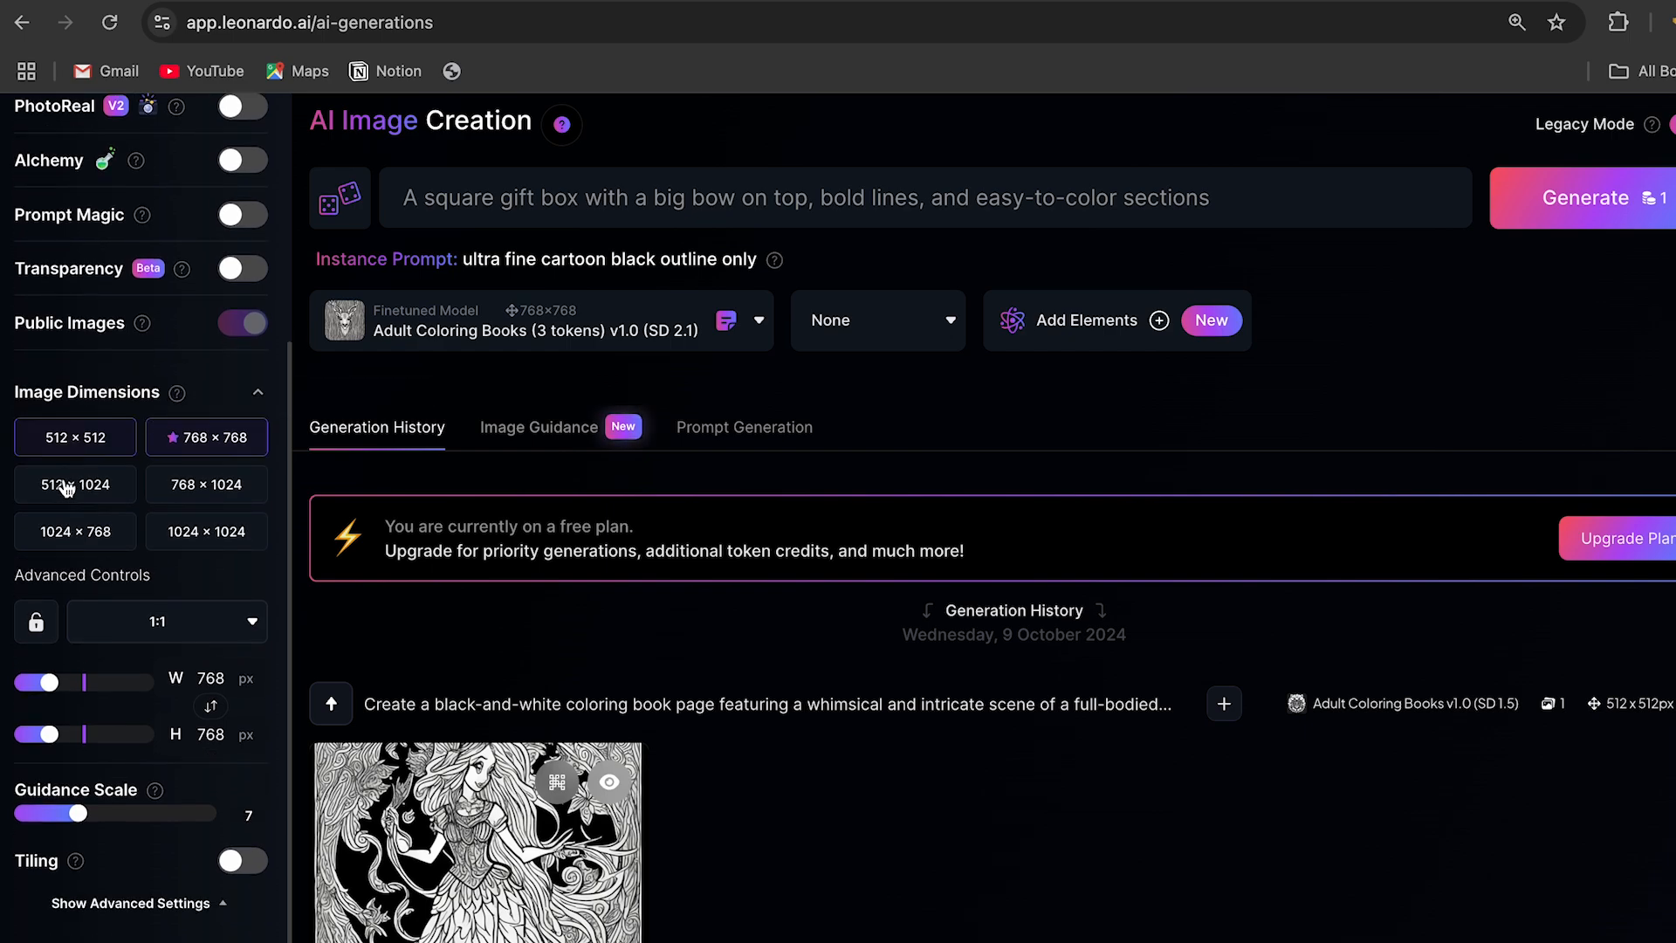
{"action": "scroll", "coordinate": [140, 511], "scroll_direction": "down", "scroll_amount": 1}
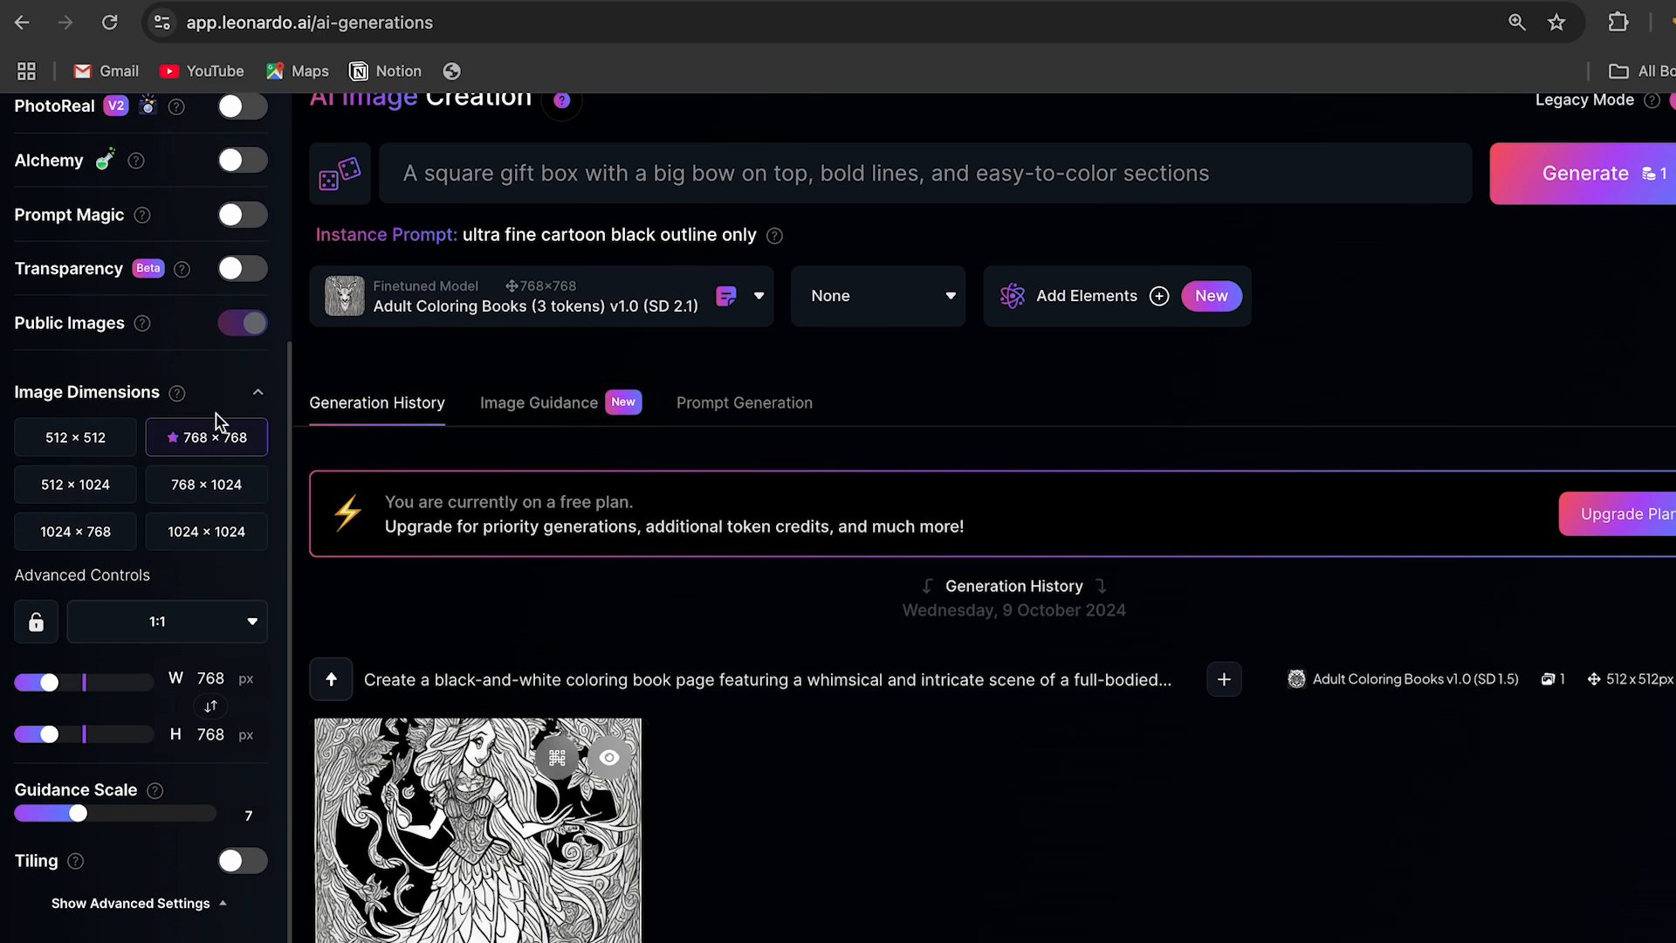
{"action": "scroll", "coordinate": [172, 591], "scroll_direction": "up", "scroll_amount": 5}
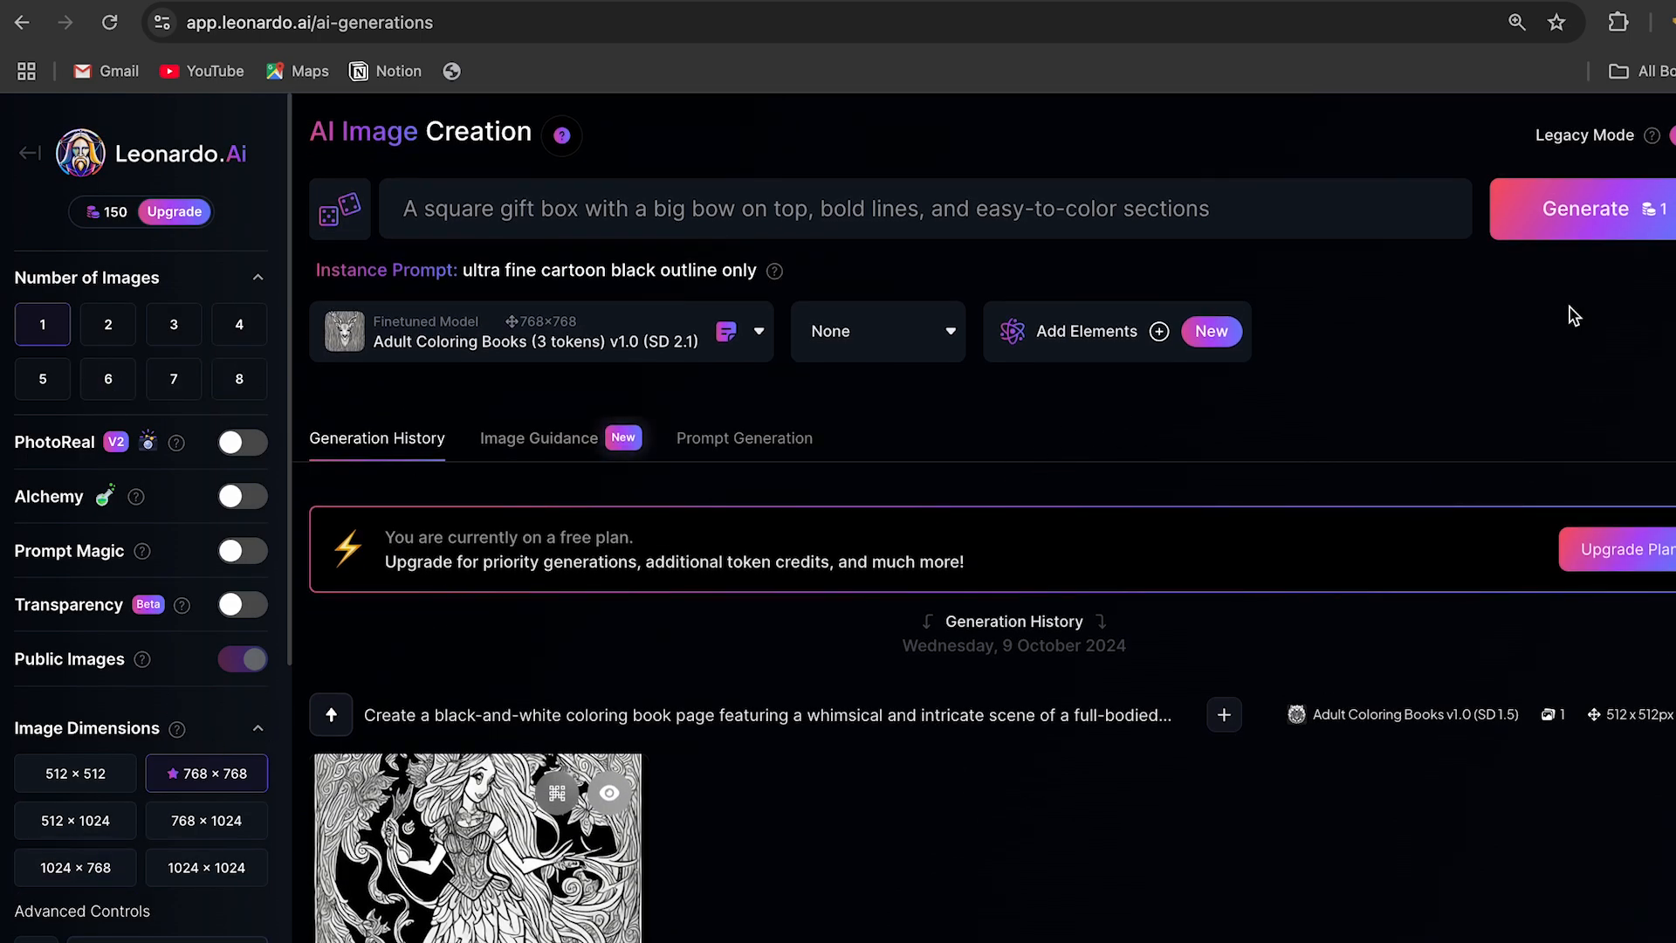
{"action": "left_click", "coordinate": [1572, 226]}
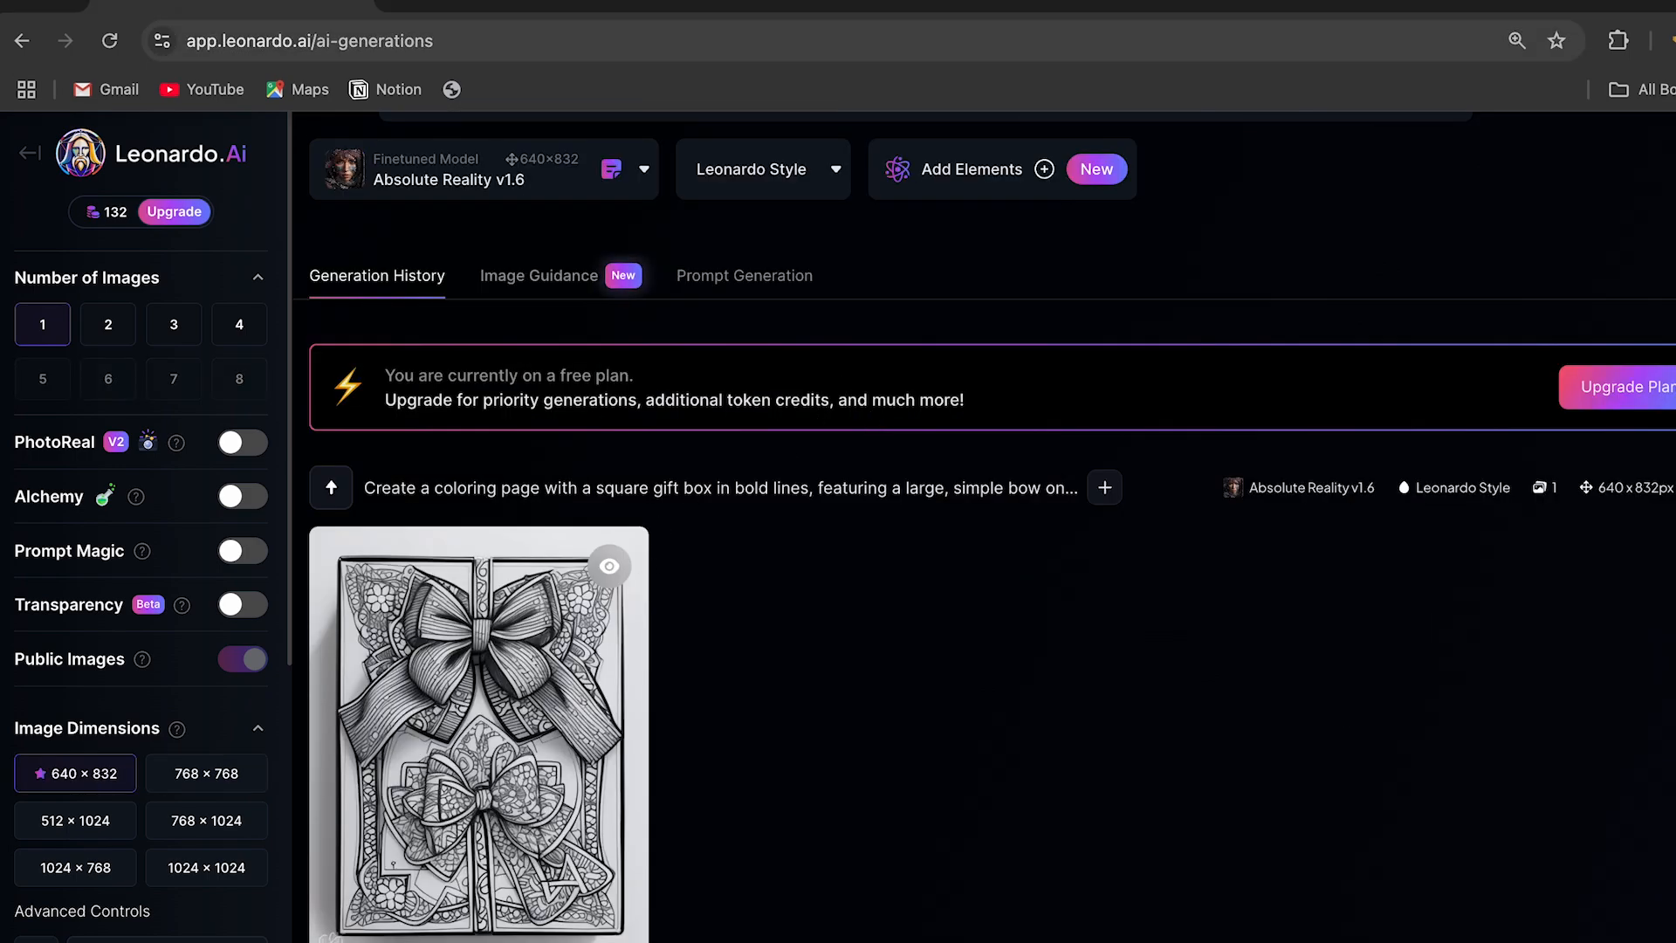
- Open the generated gift box image at full size and download it
{"action": "left_click", "coordinate": [525, 721]}
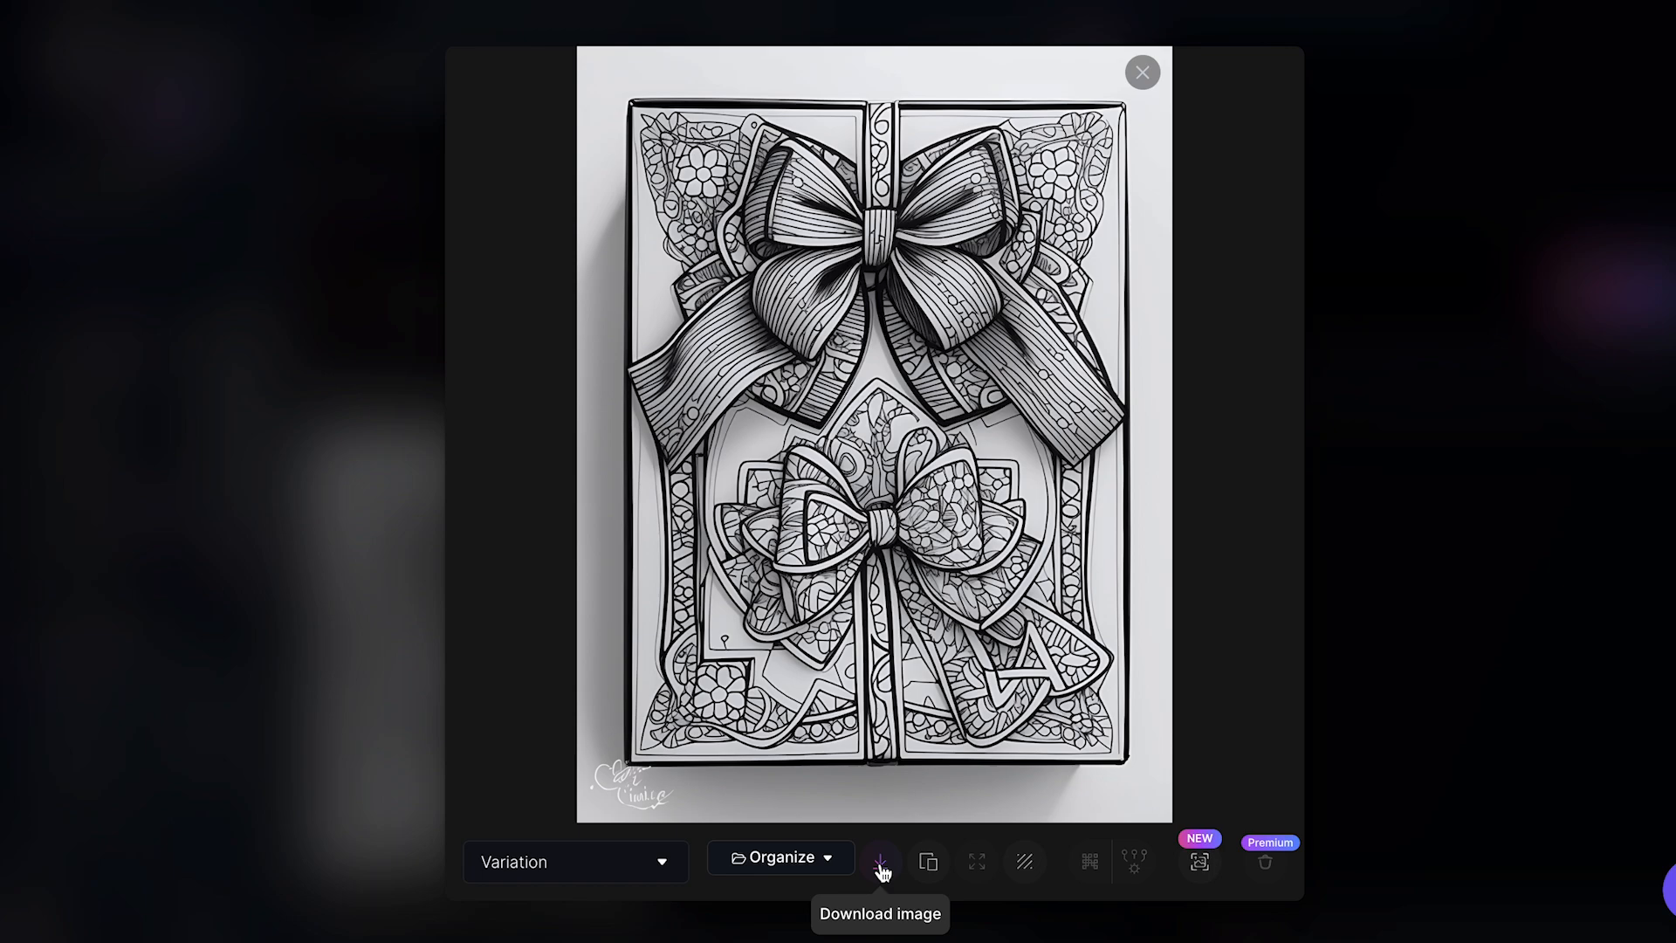
{"action": "left_click", "coordinate": [880, 864]}
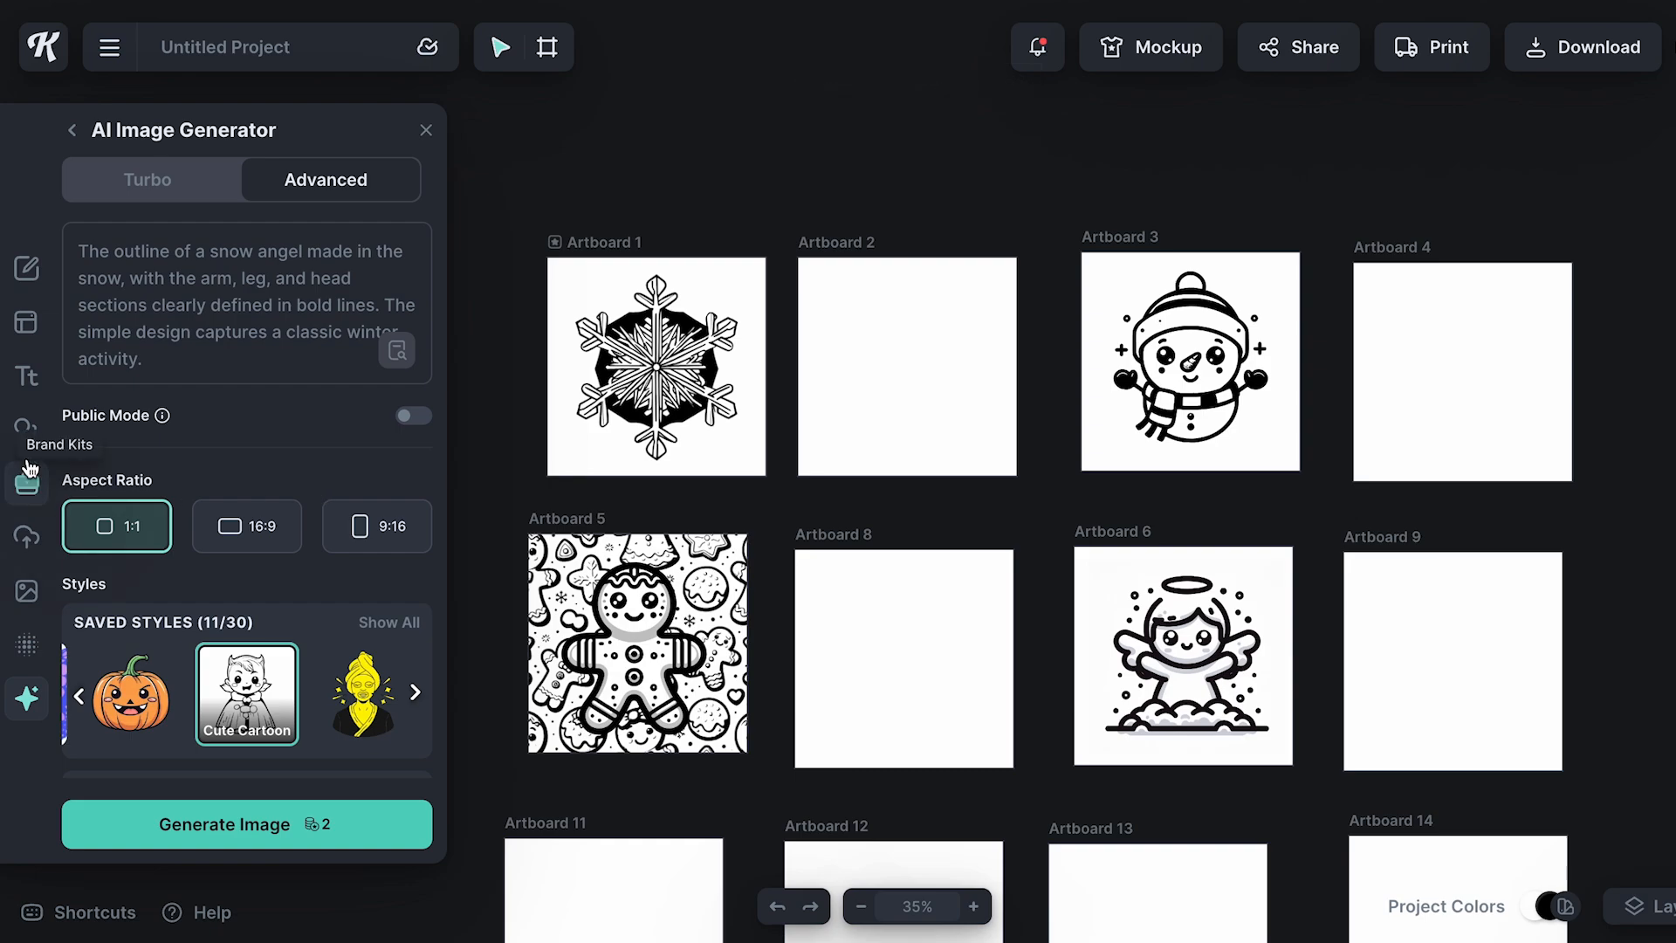
- Switch to Kittl and show the folders of uploaded images beside the artboards
{"action": "left_click", "coordinate": [27, 537]}
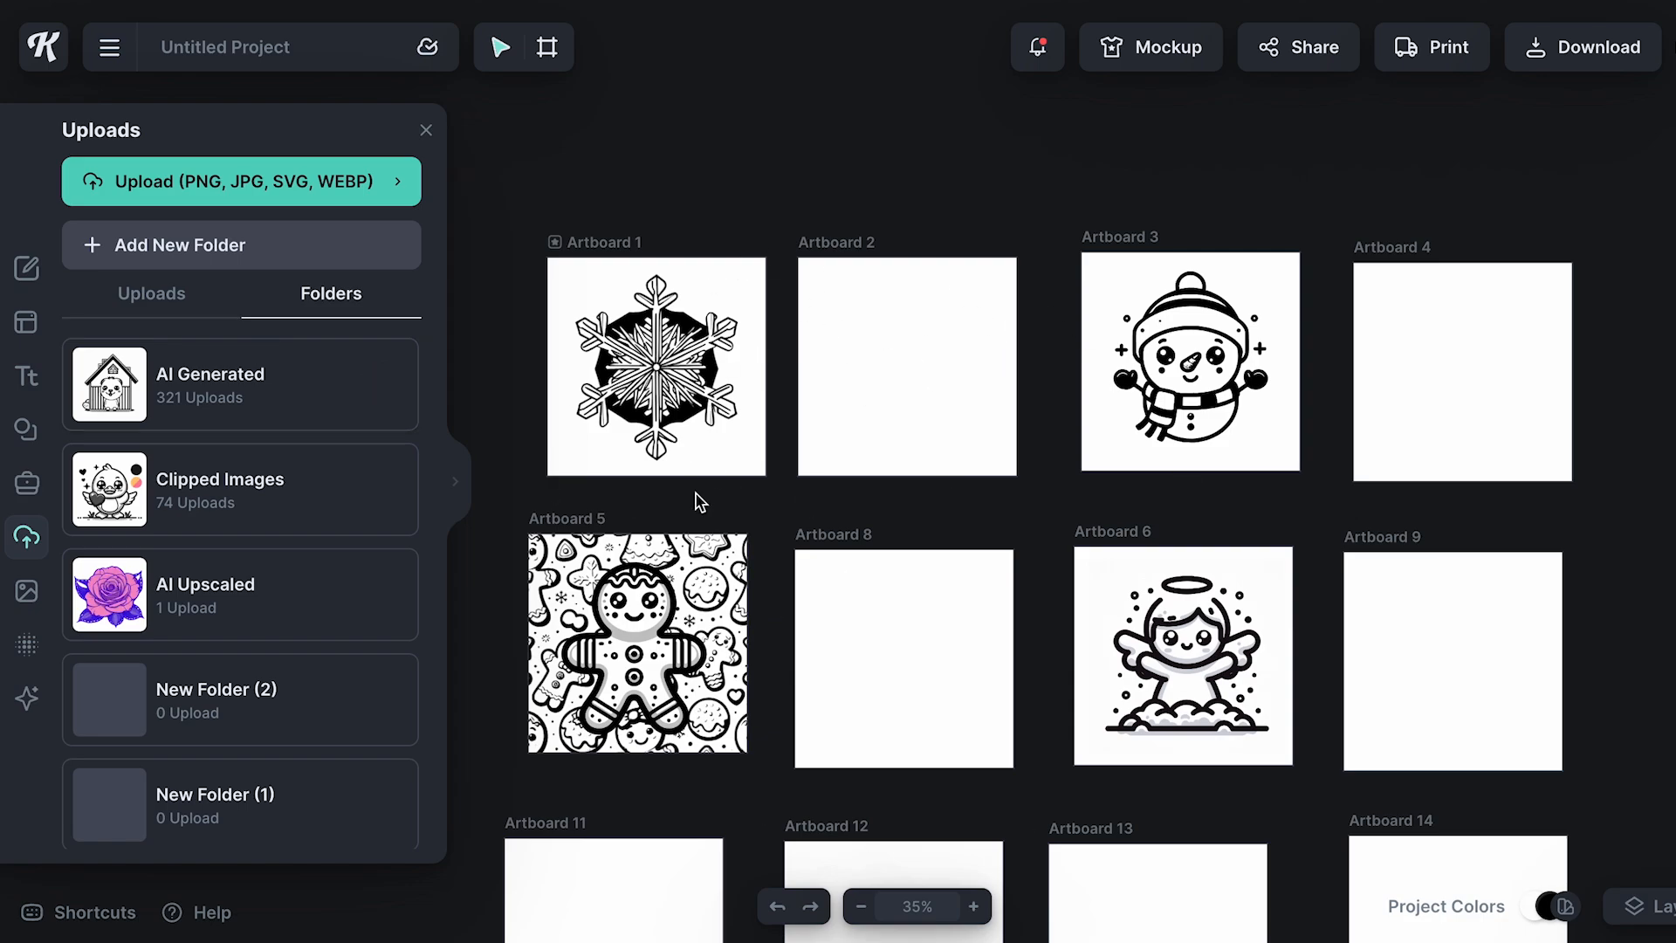
{"action": "scroll", "coordinate": [849, 576], "scroll_direction": "up", "scroll_amount": 3}
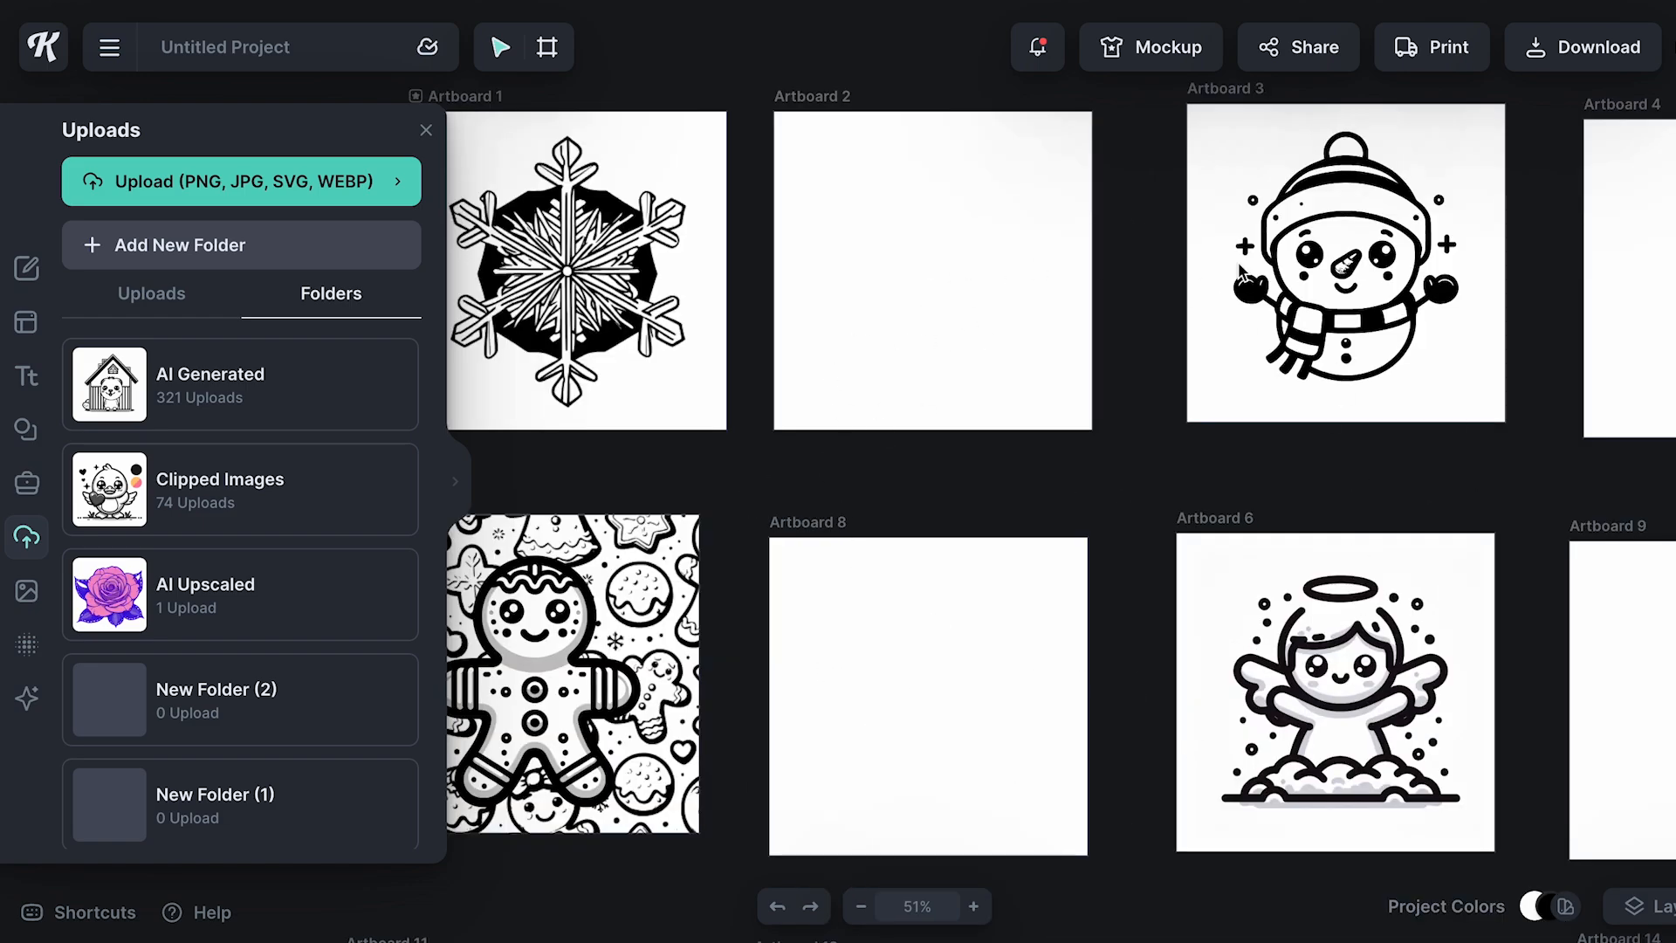
{"action": "scroll", "coordinate": [973, 743], "scroll_direction": "left", "scroll_amount": 1}
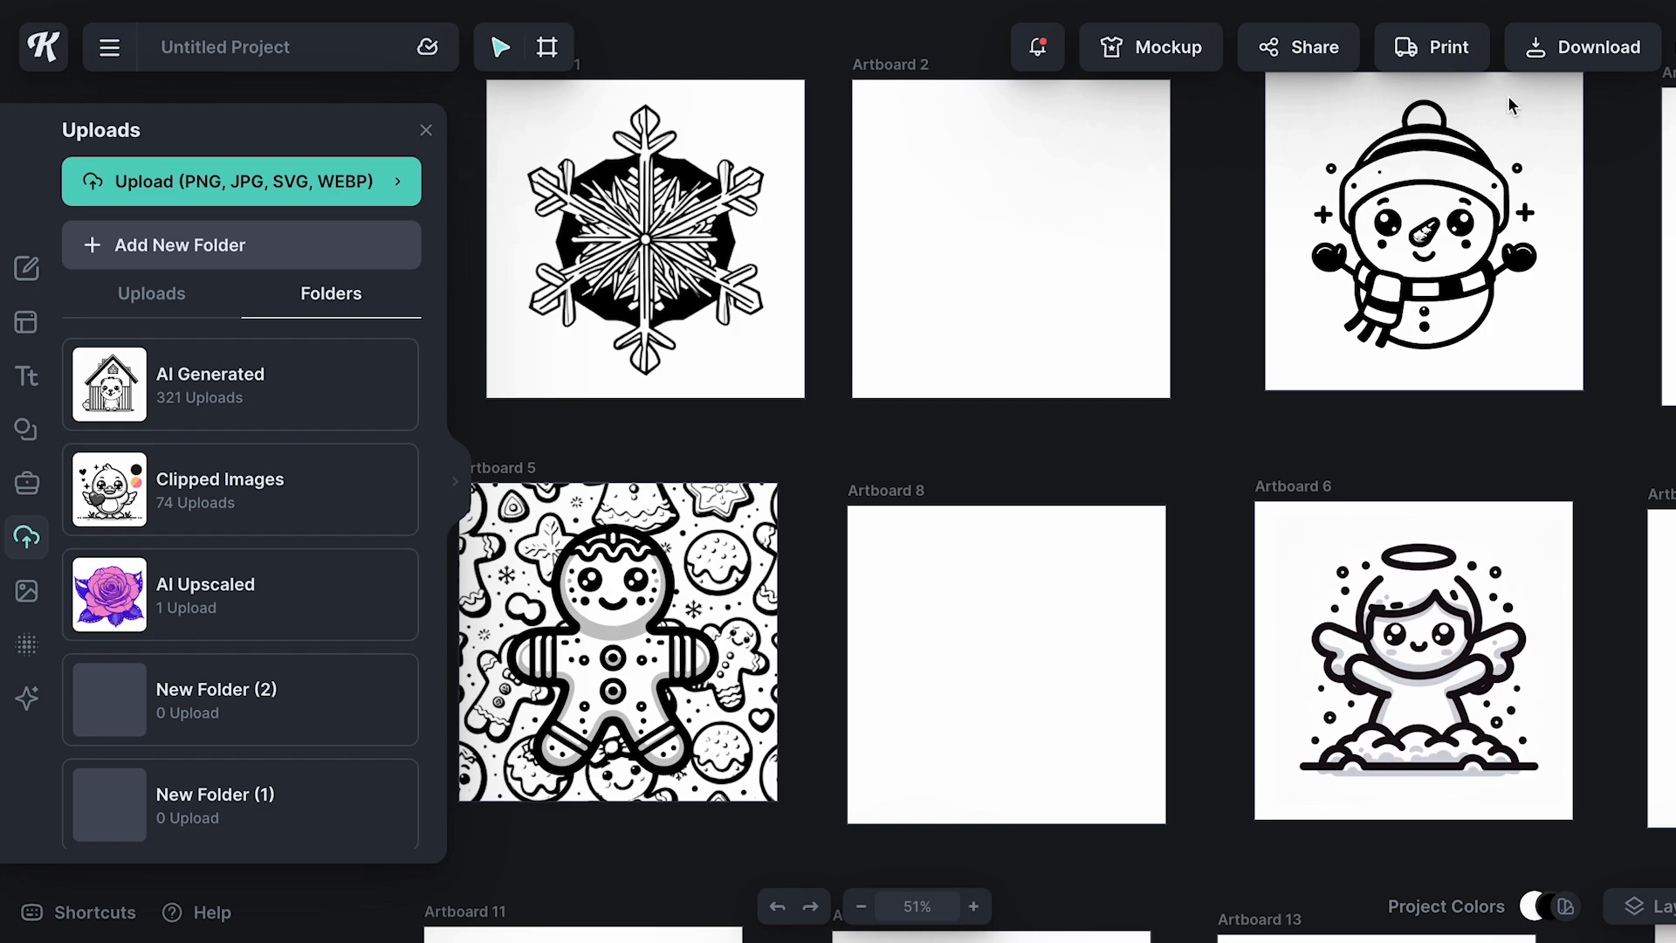
- Download all artboards as a PDF with the artboards combined into one file
{"action": "left_click", "coordinate": [1551, 59]}
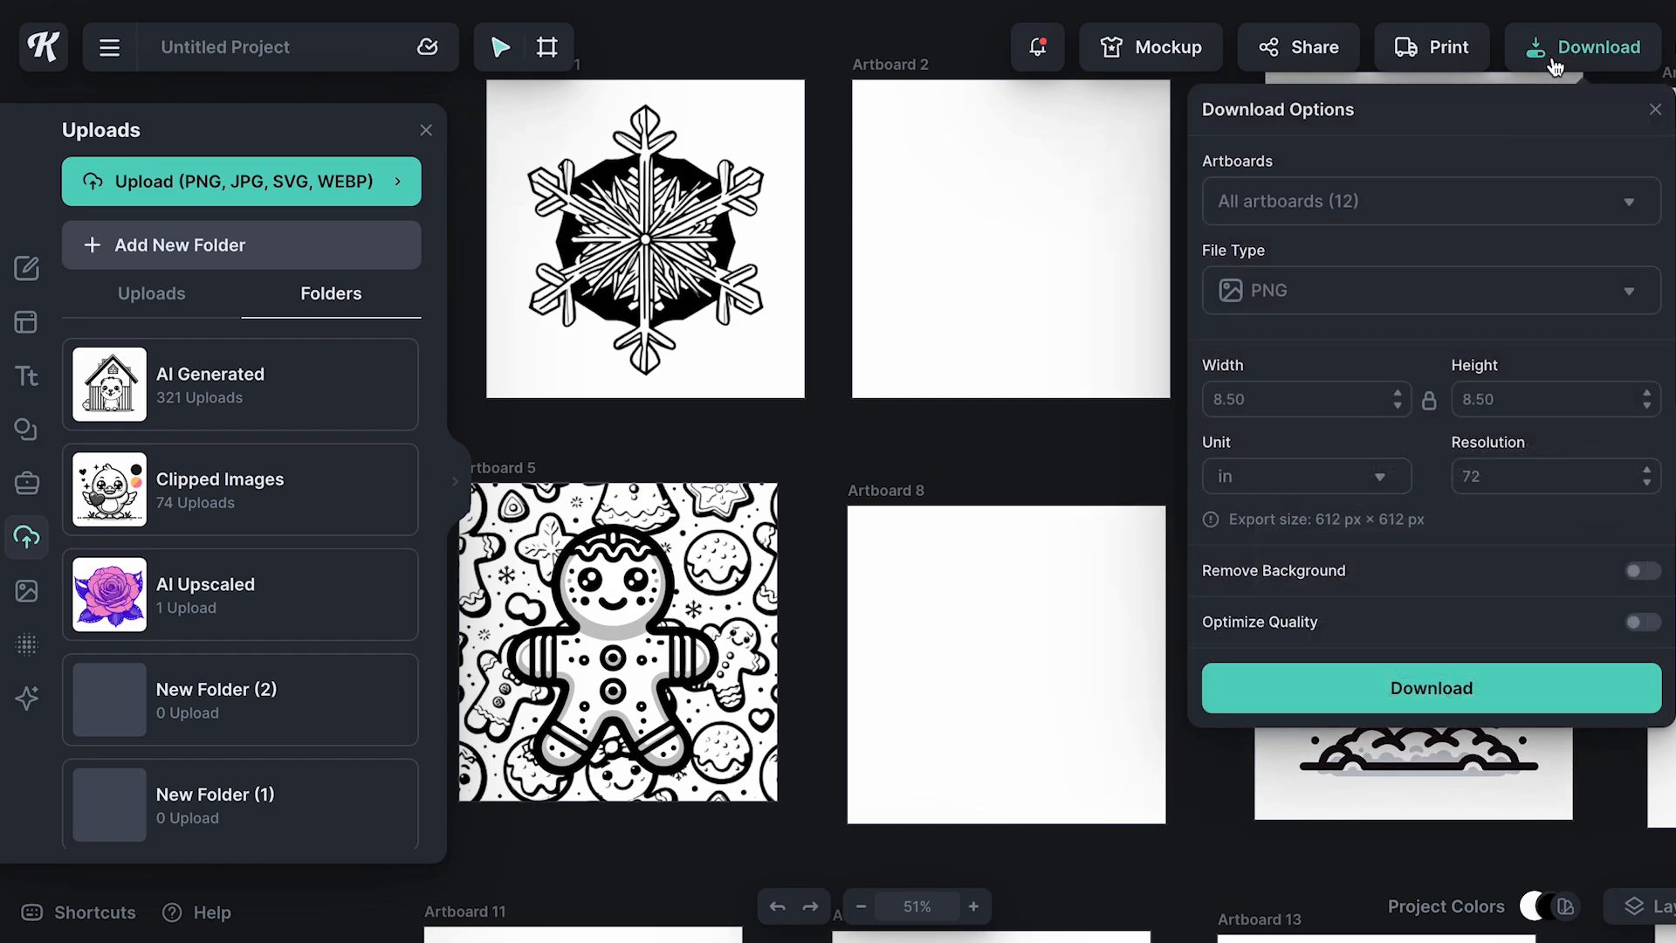
{"action": "left_click", "coordinate": [1440, 290]}
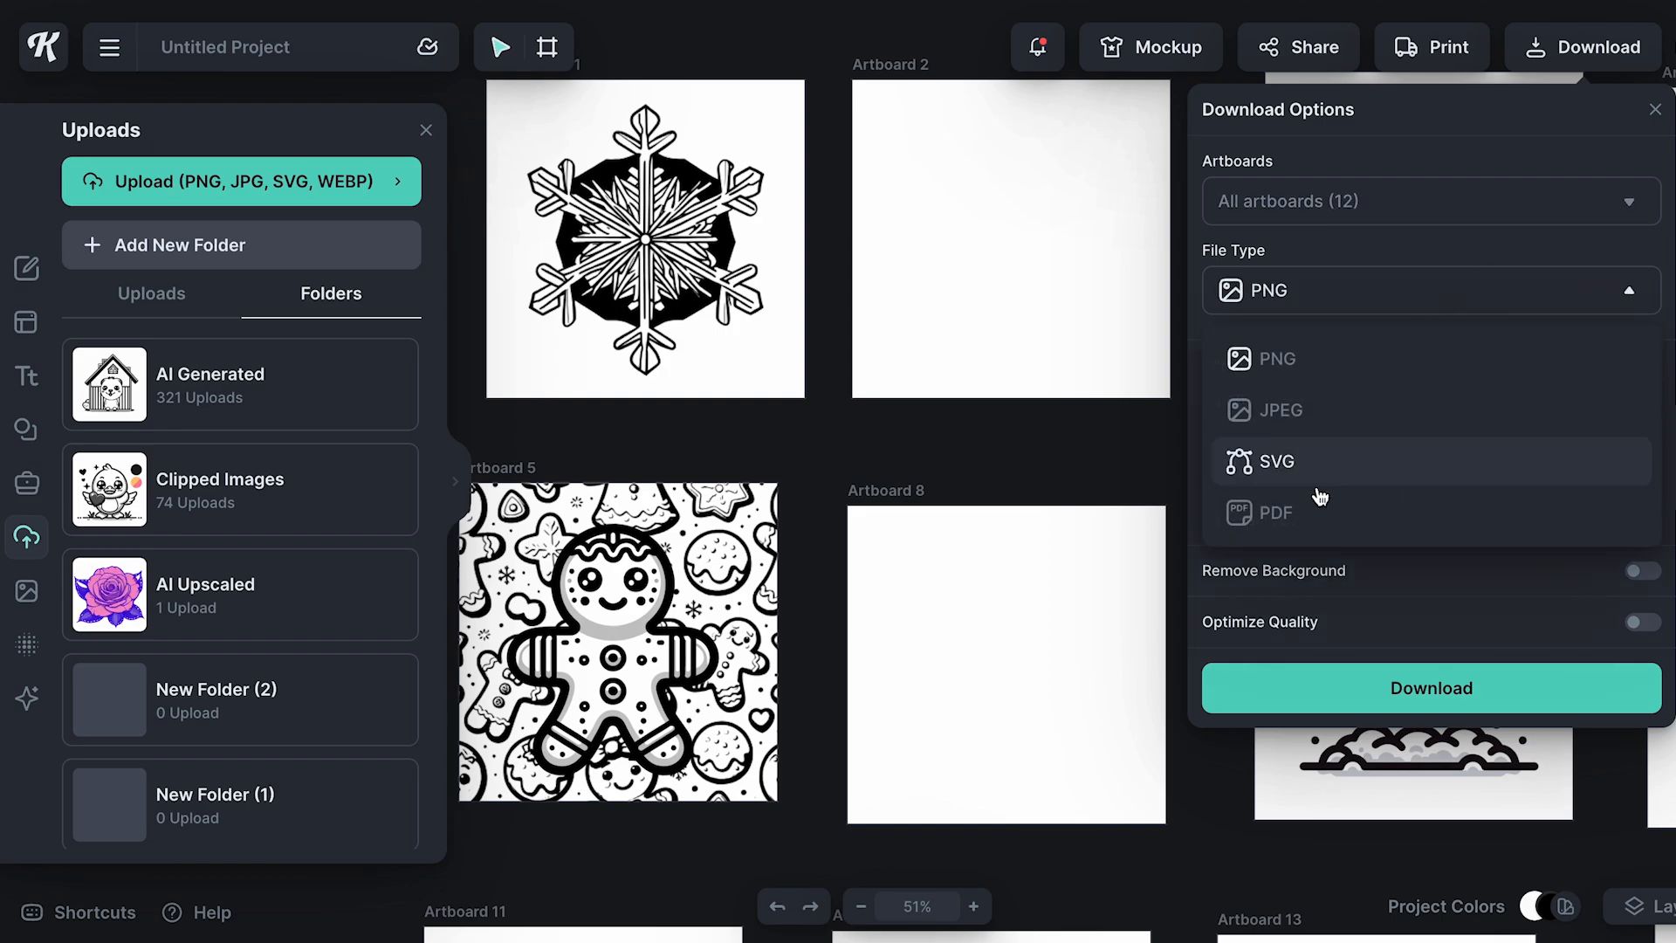
{"action": "left_click", "coordinate": [1326, 512]}
{"action": "left_click", "coordinate": [1216, 342]}
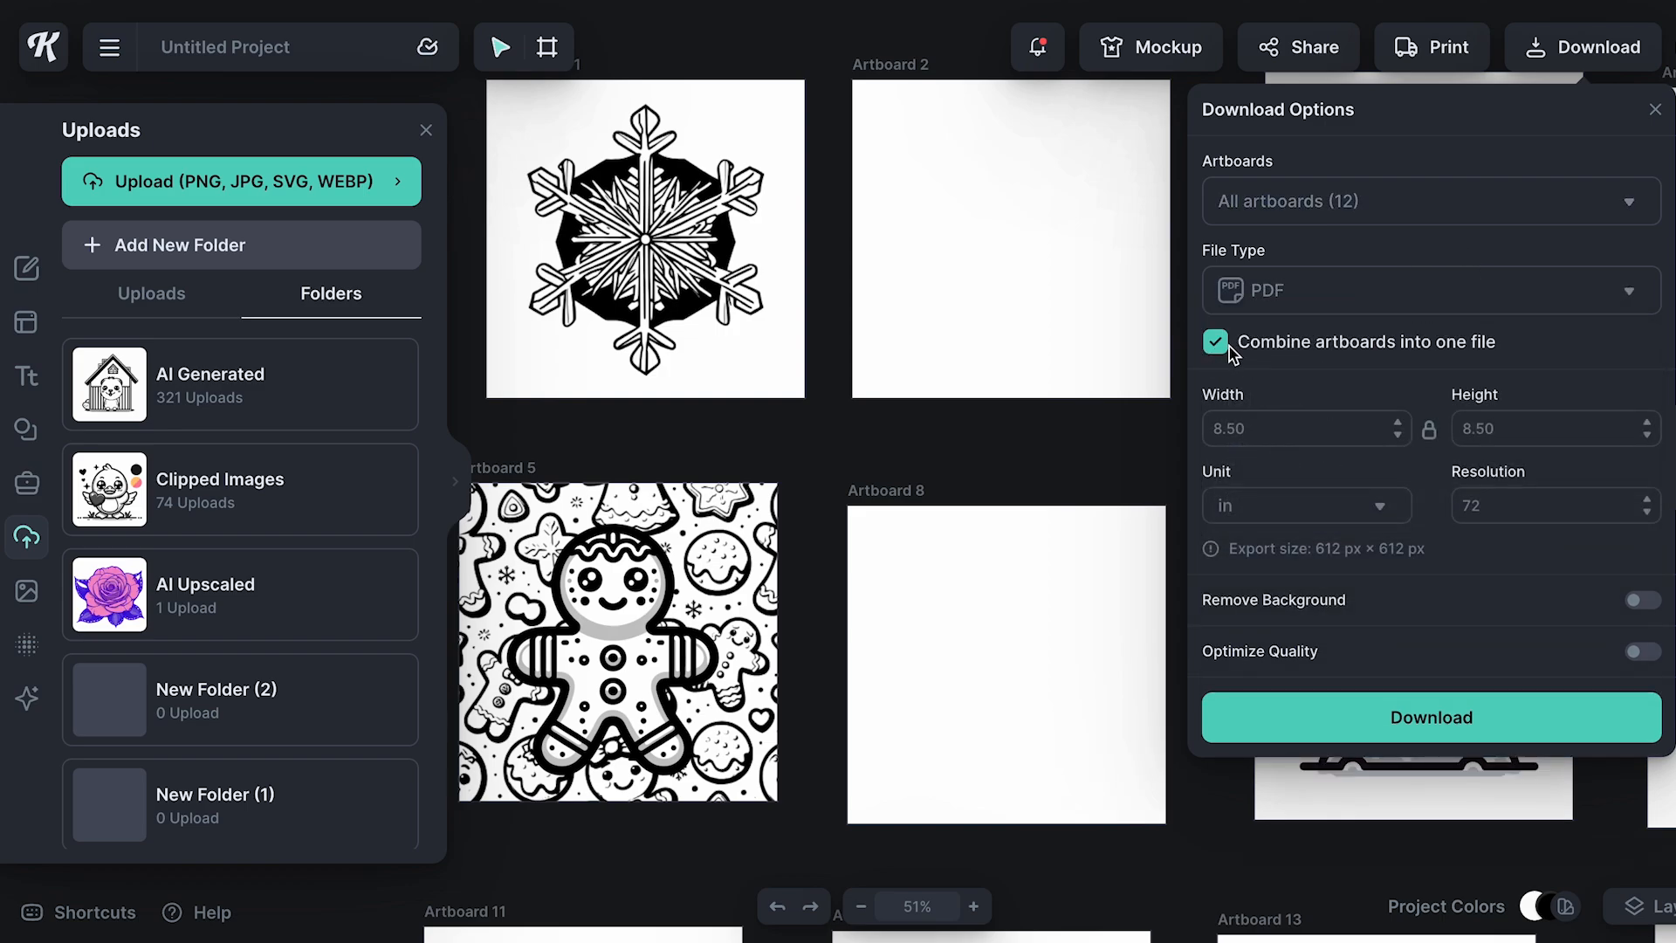
{"action": "left_click", "coordinate": [1337, 717]}
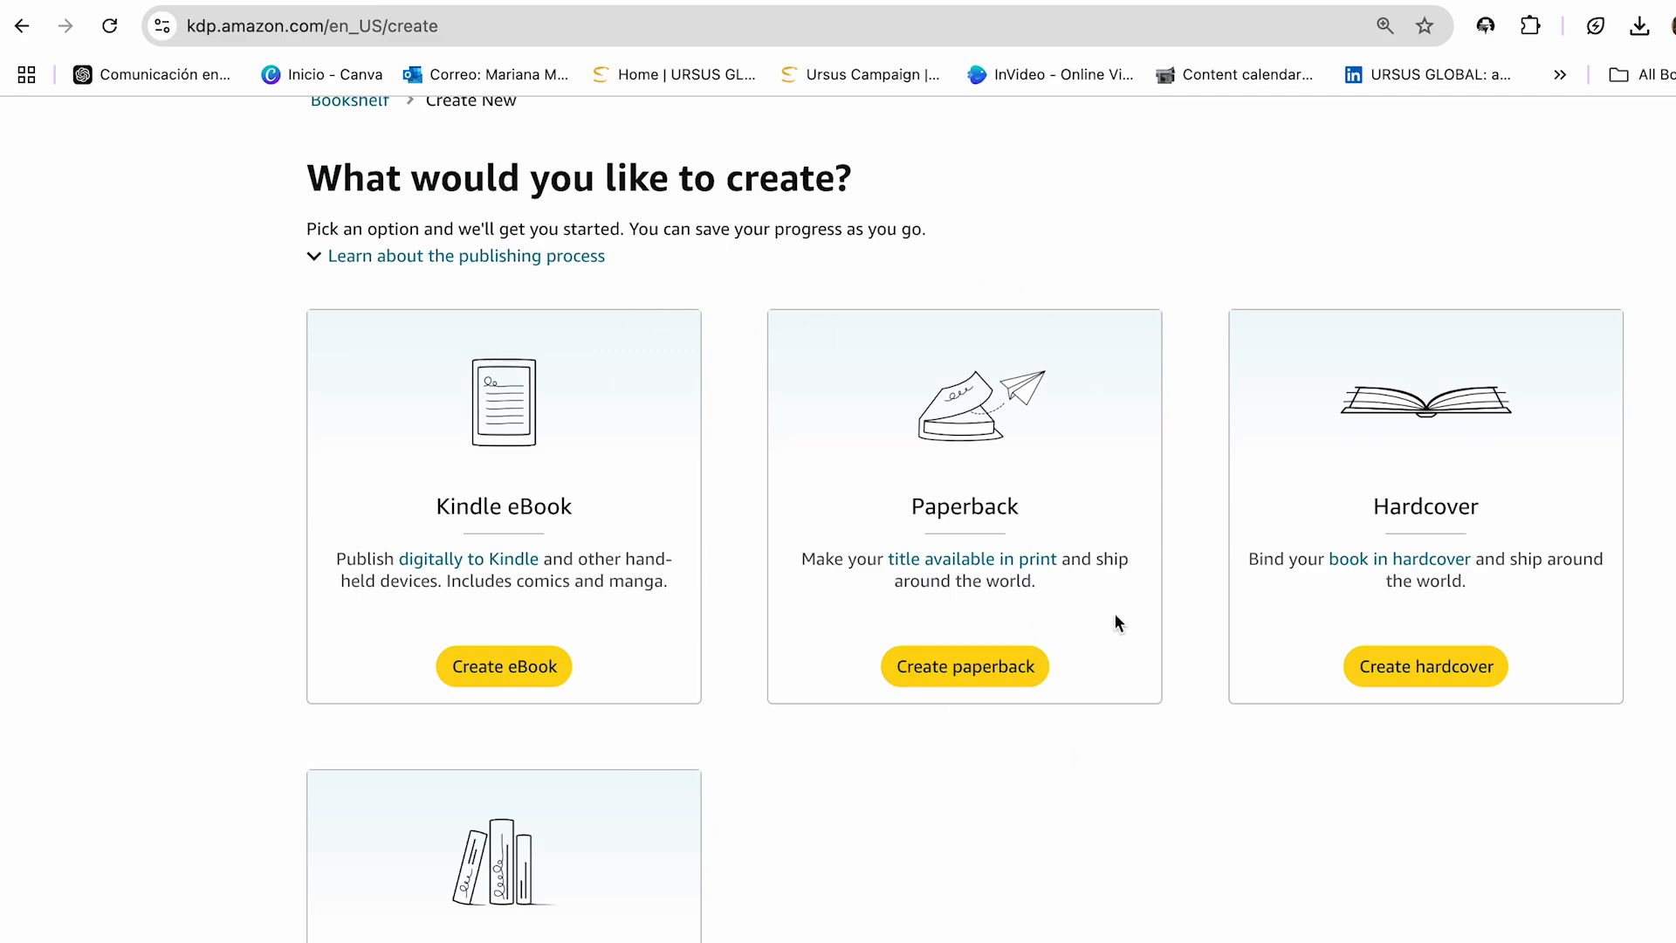
- Create a new paperback in Amazon KDP, keeping English as the book's primary language
{"action": "left_click", "coordinate": [953, 675]}
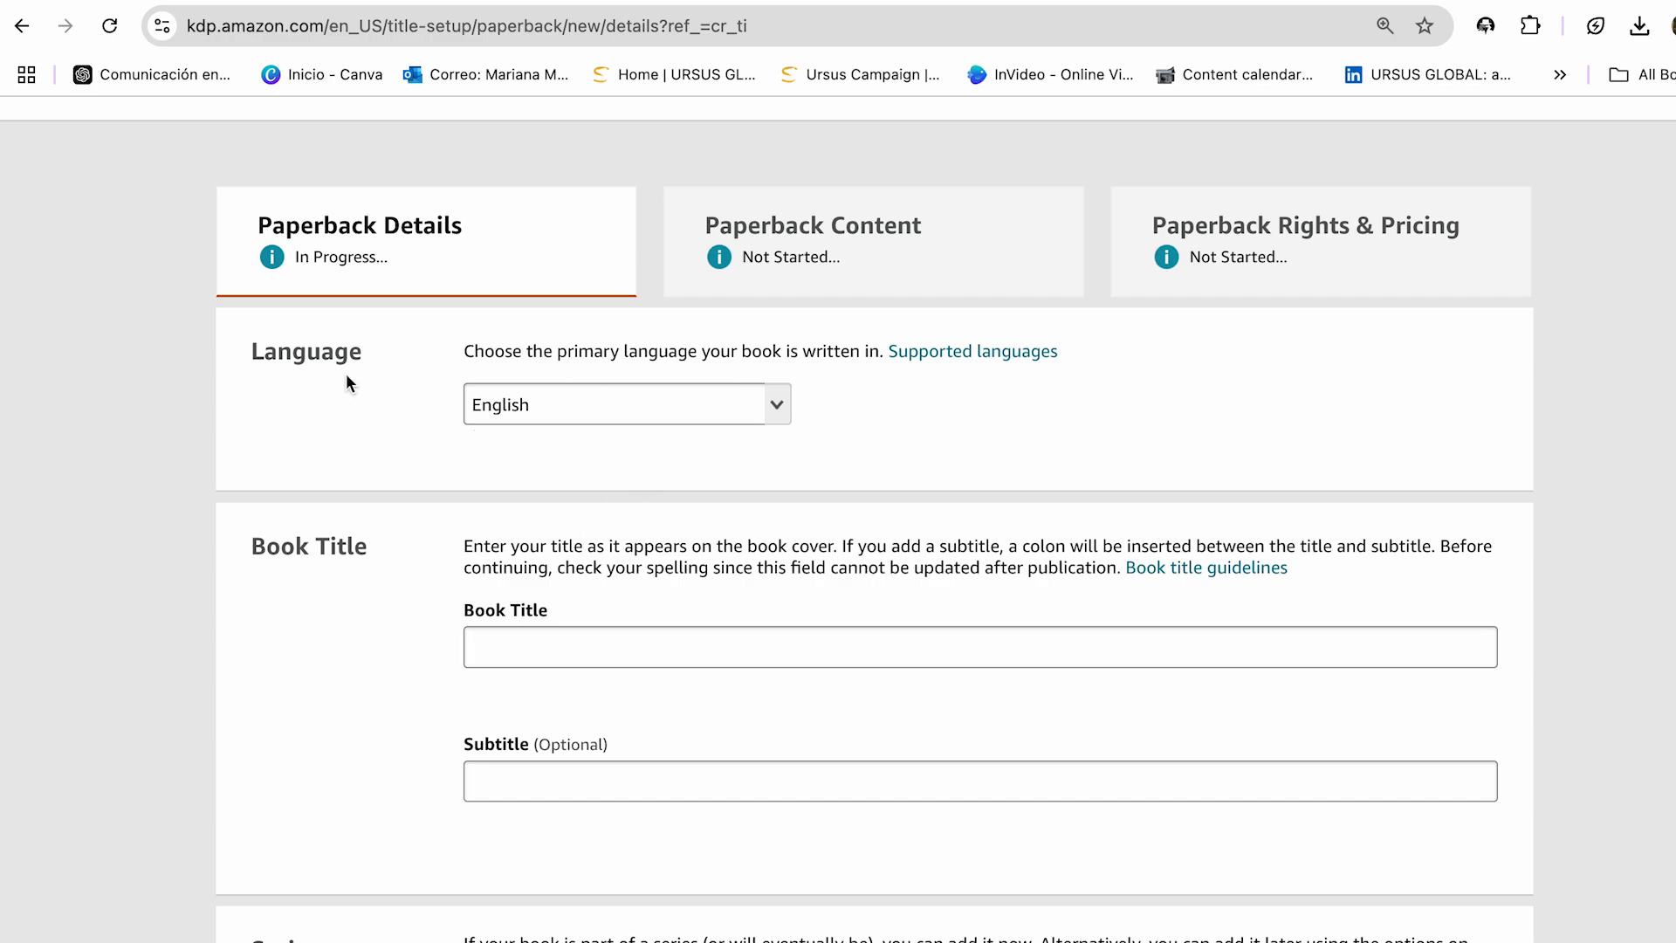
{"action": "left_click", "coordinate": [585, 416]}
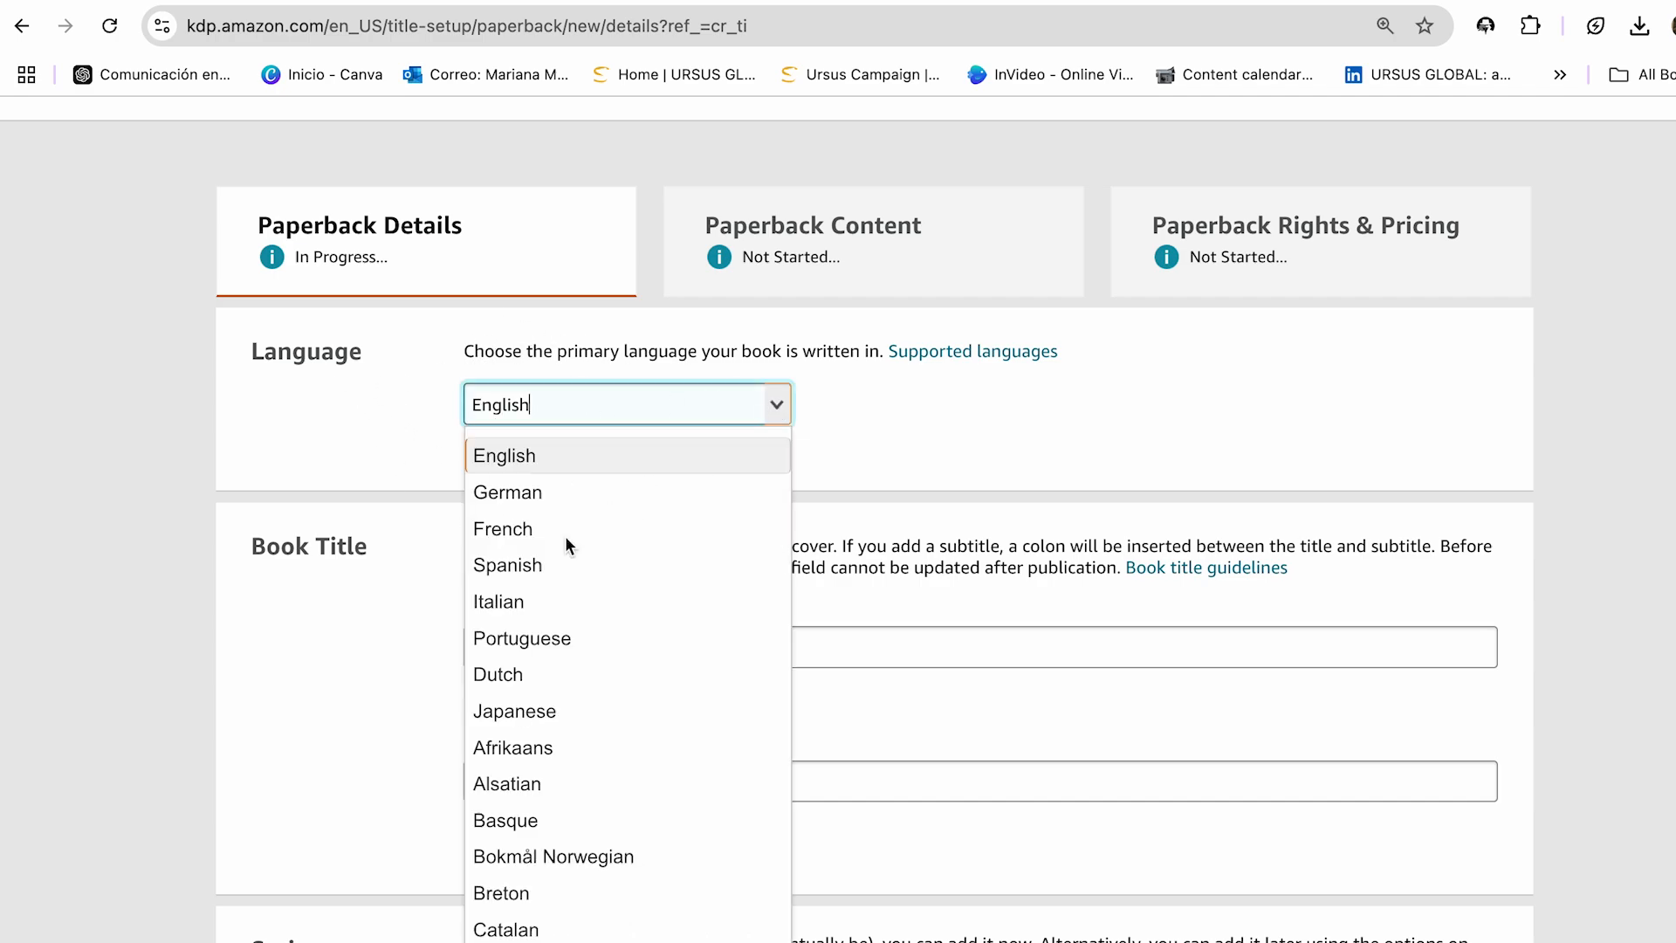
{"action": "left_click", "coordinate": [826, 411]}
{"action": "scroll", "coordinate": [736, 542], "scroll_direction": "down", "scroll_amount": 2}
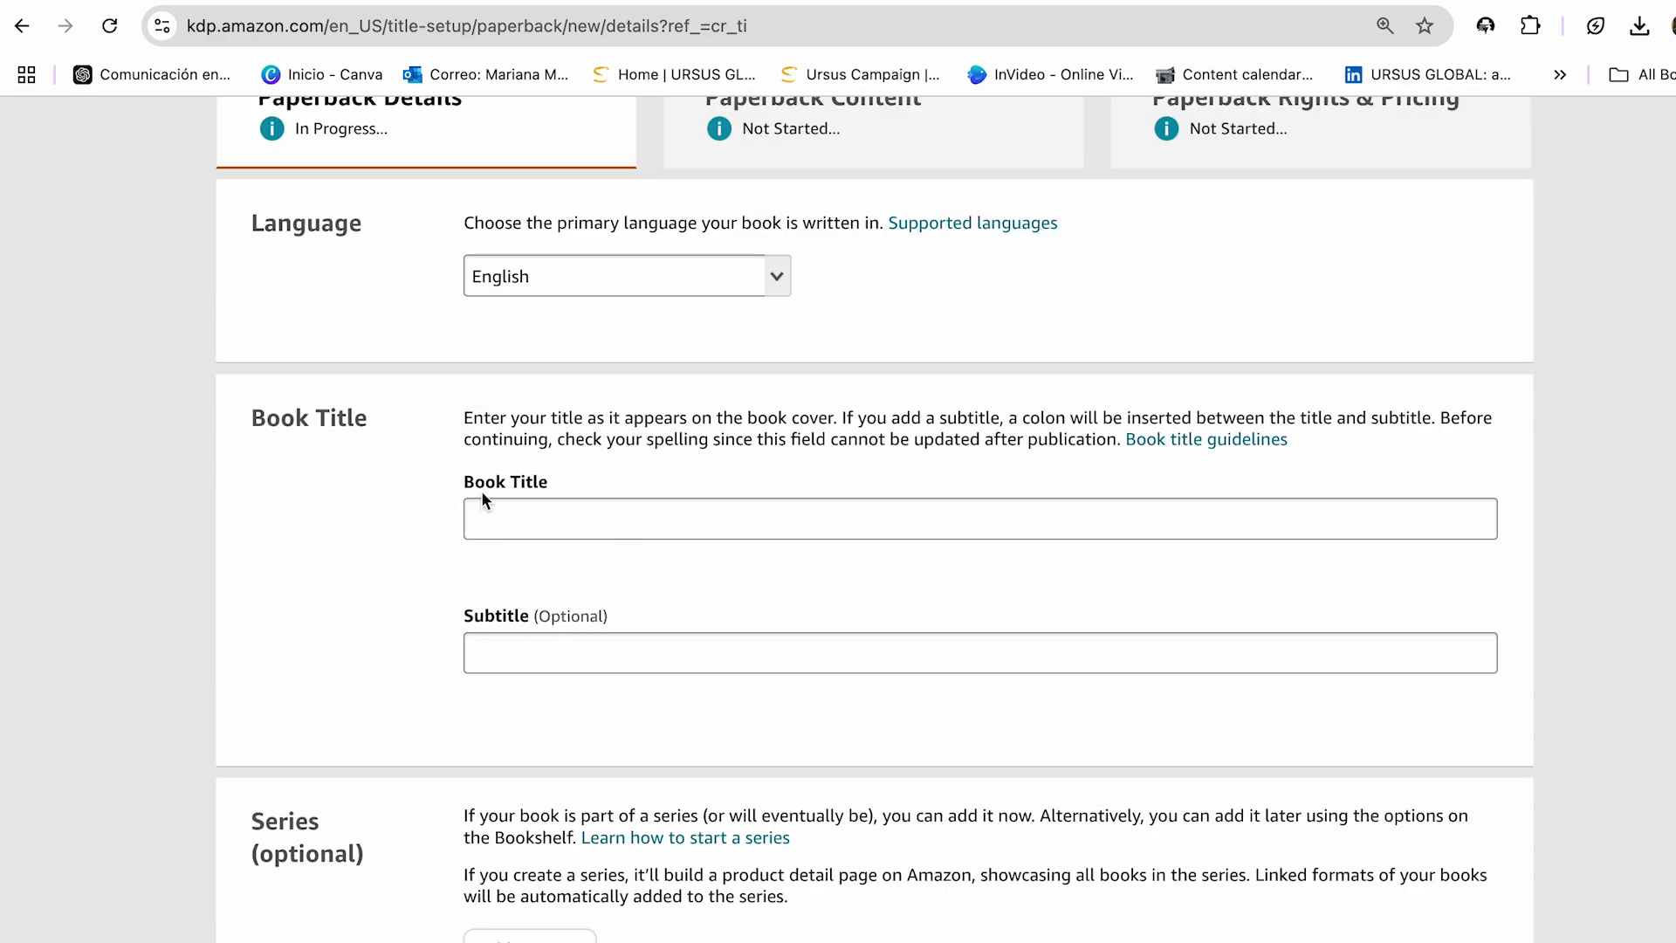
- Copy the Amazon search phrase and enter it as the book title, "Cozy winter bold and easy coloring book"
{"action": "left_click", "coordinate": [232, 1]}
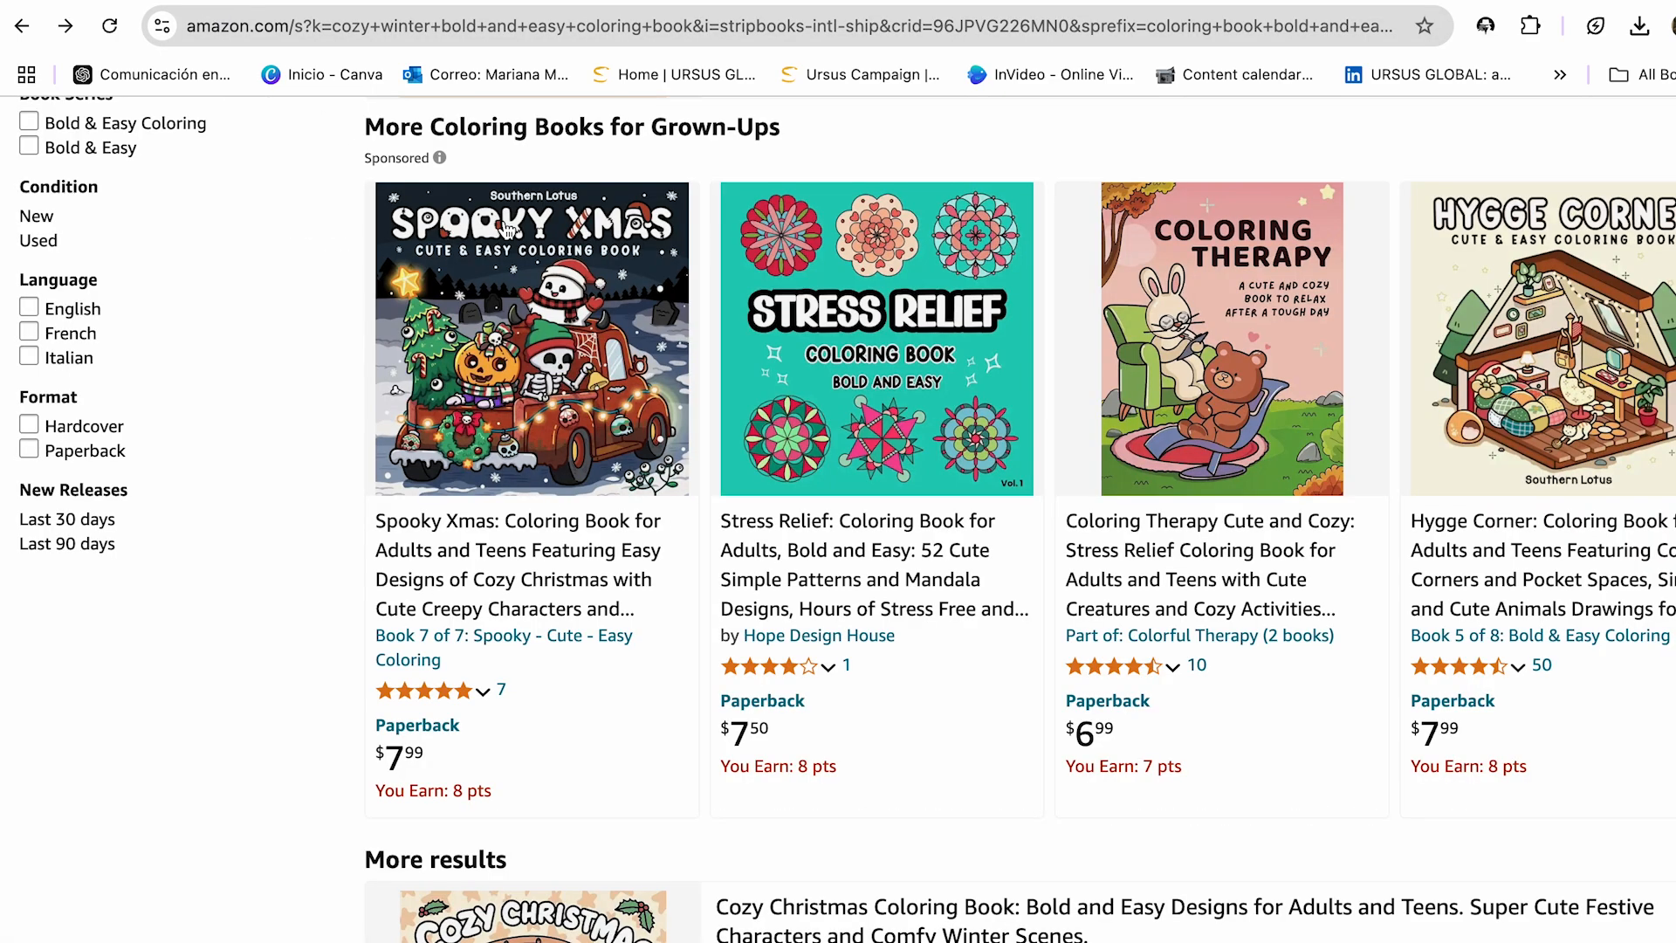
{"action": "scroll", "coordinate": [707, 326], "scroll_direction": "up", "scroll_amount": 20}
{"action": "left_click", "coordinate": [702, 148]}
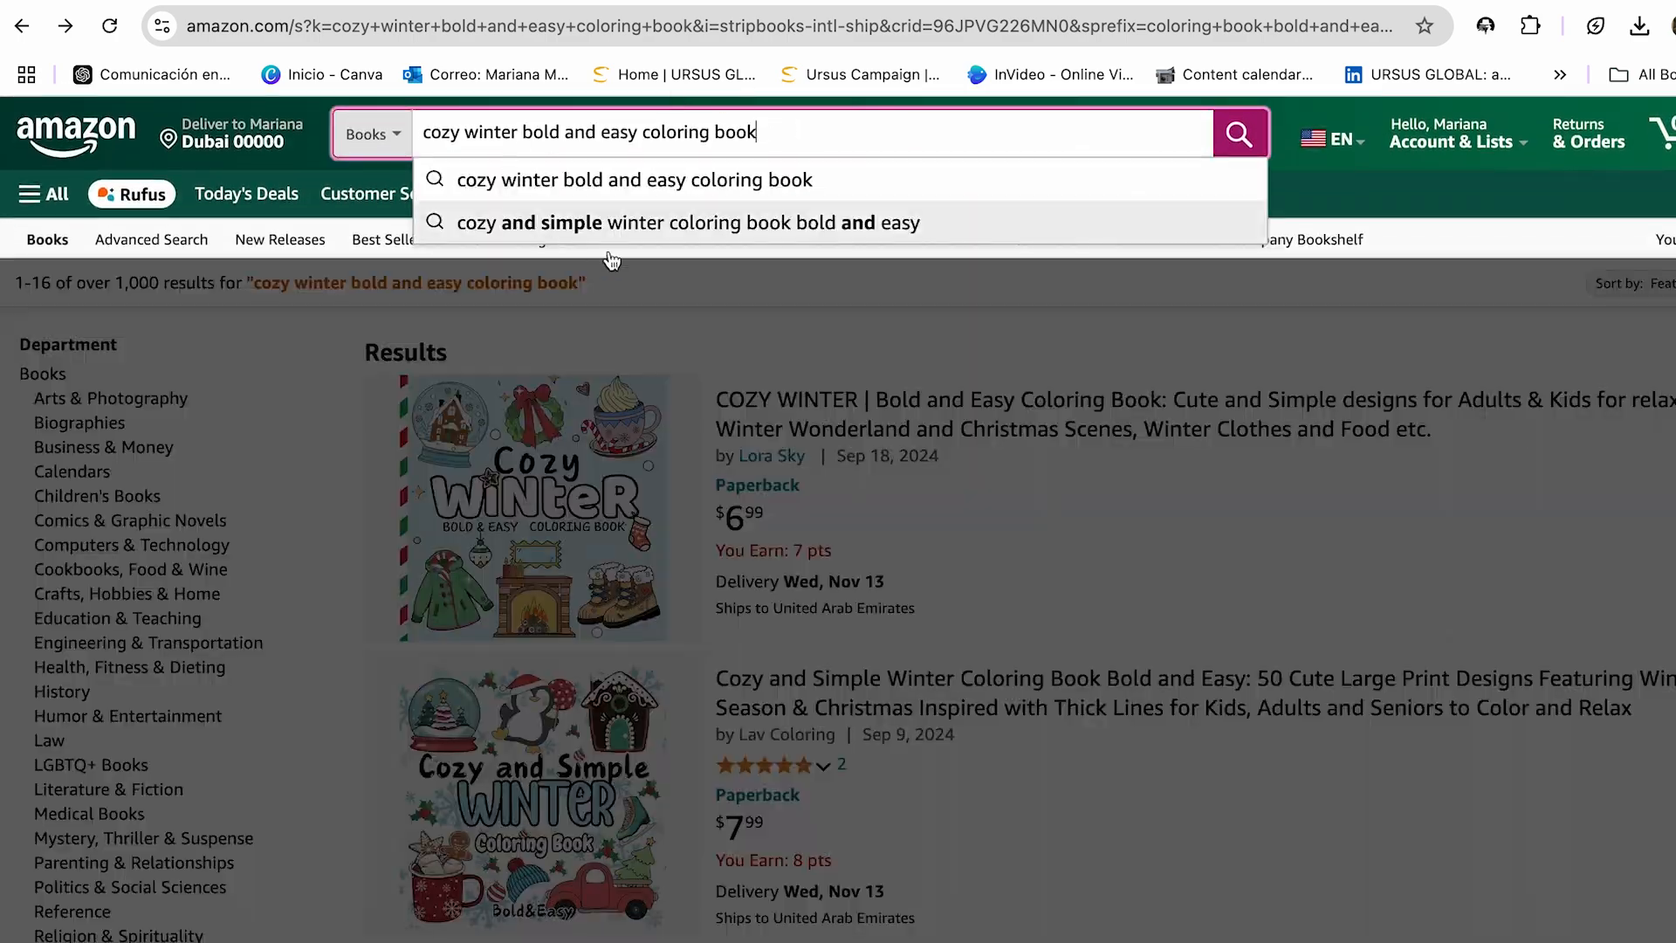
{"action": "left_click_drag", "start_coordinate": [774, 135], "coordinate": [414, 112]}
{"action": "key", "text": "super+c"}
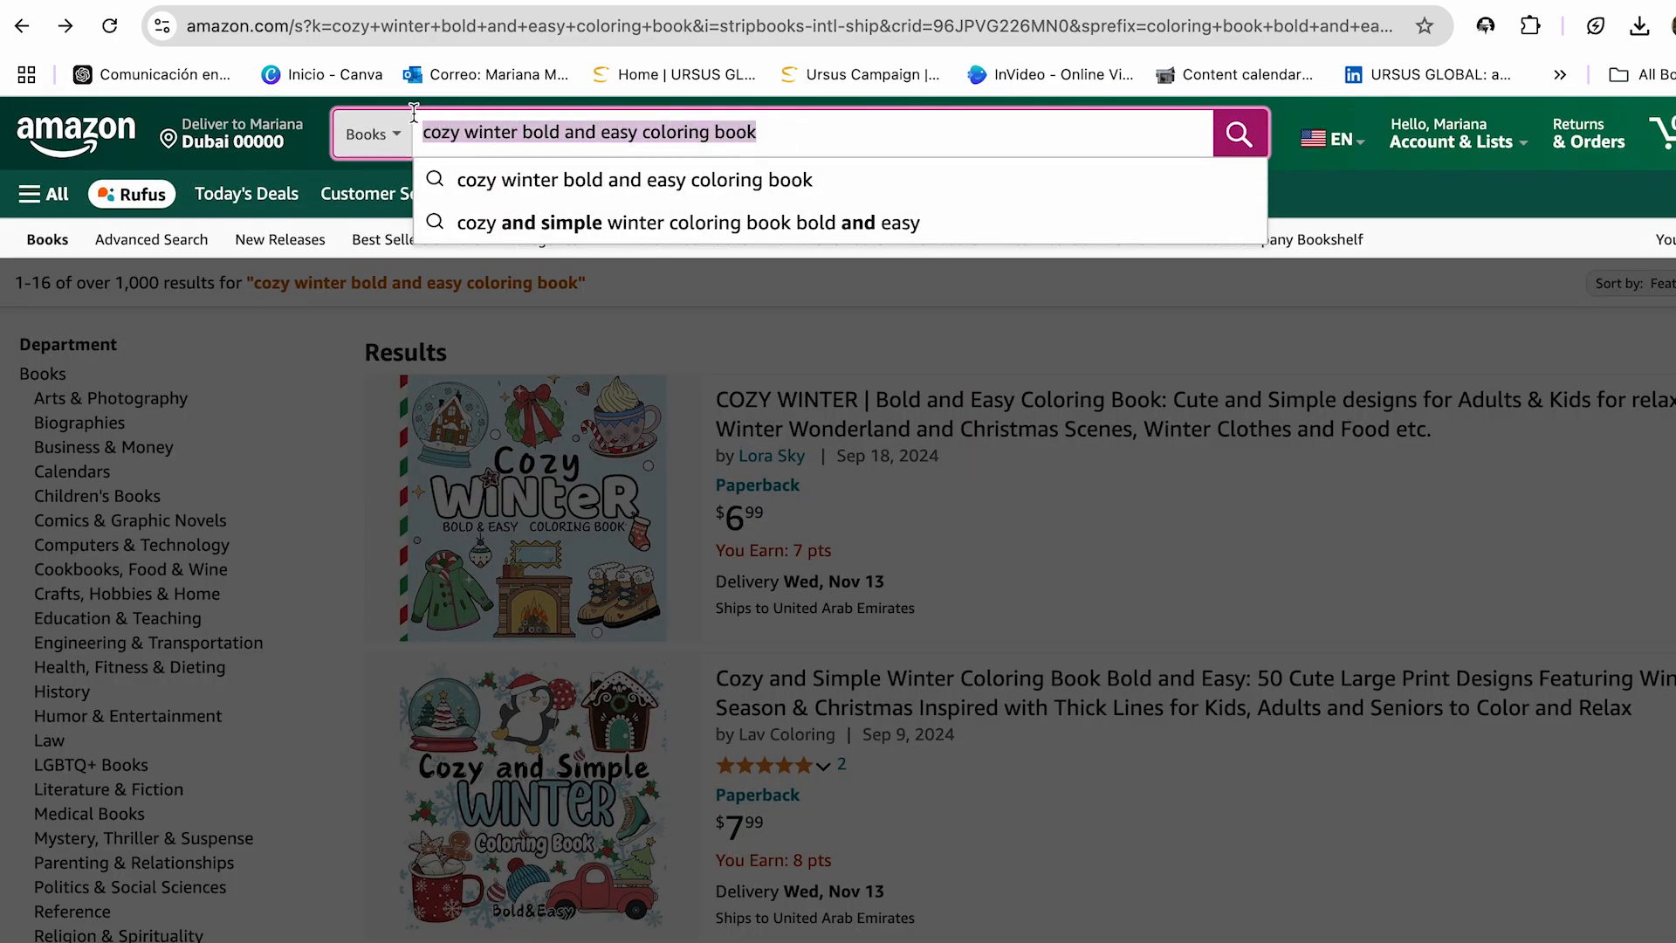
{"action": "left_click", "coordinate": [454, 2]}
{"action": "left_click", "coordinate": [573, 508]}
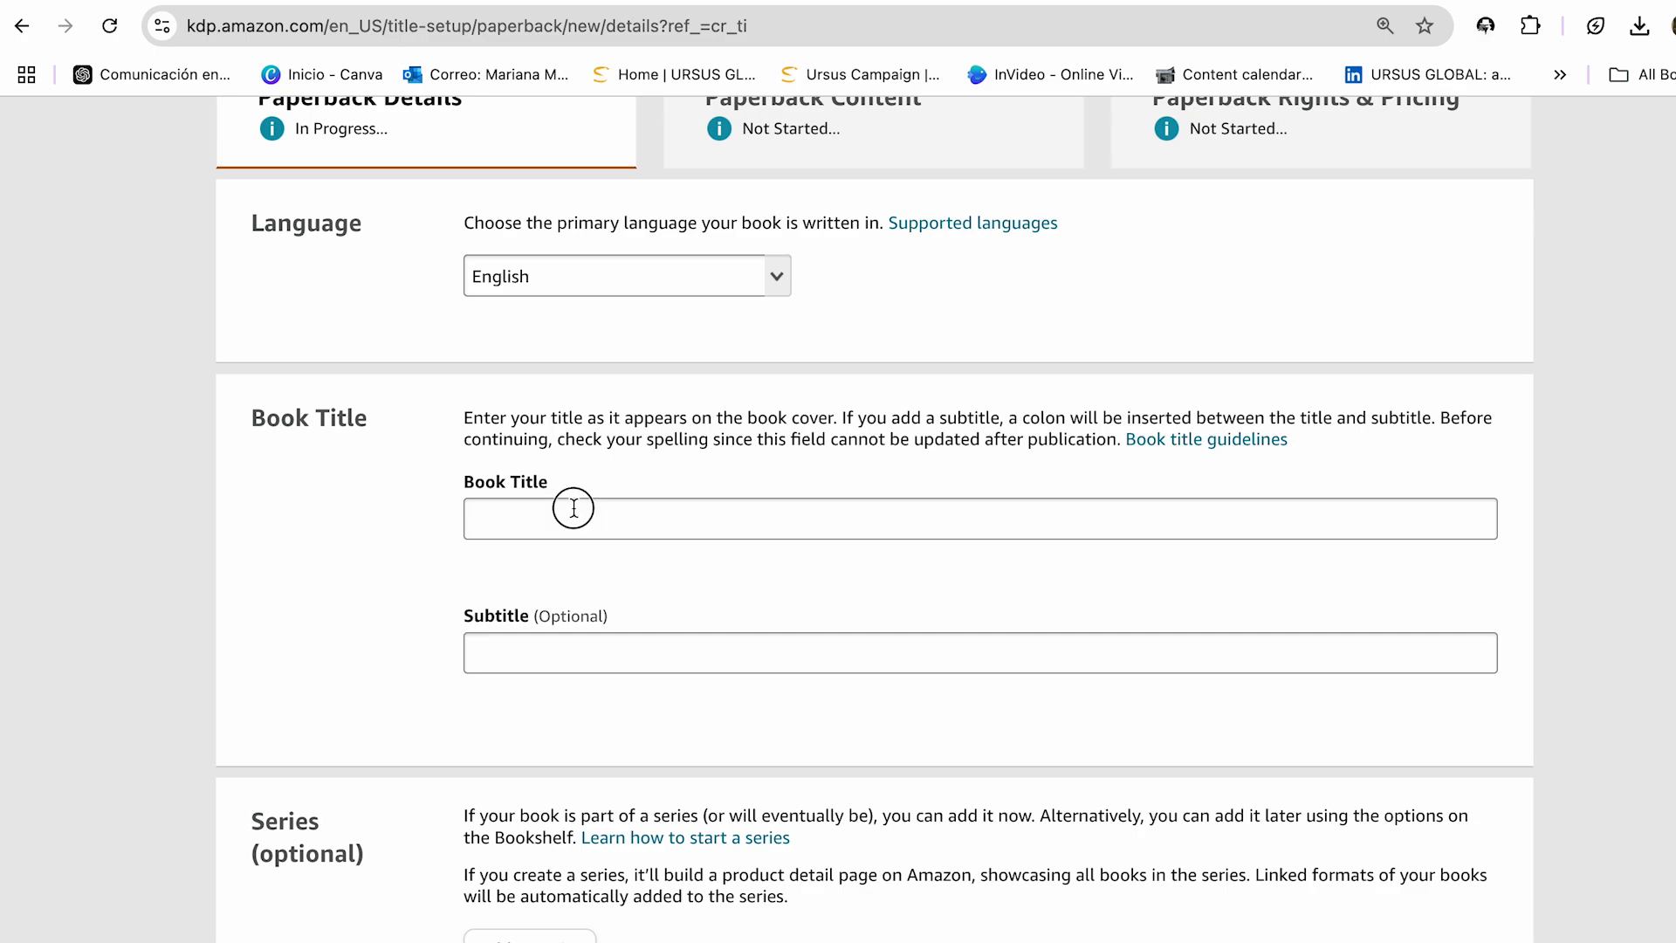
{"action": "key", "text": "super+v"}
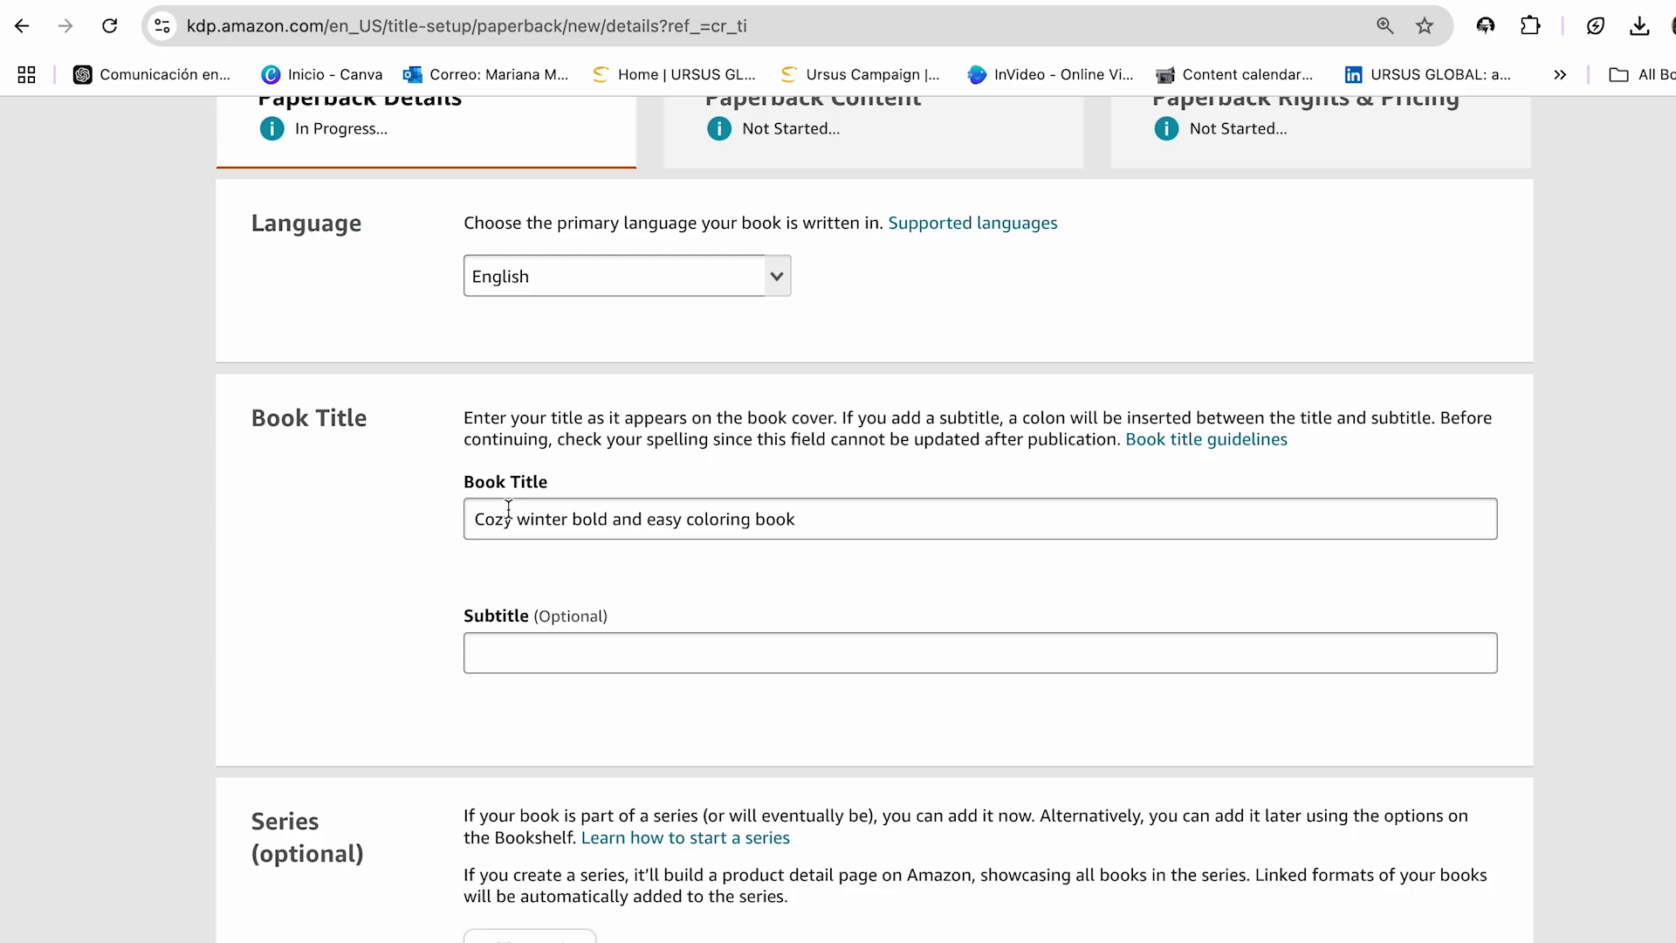
- Set the subtitle to Amazon's suggested phrase plus the audience: "cozy and simple winter coloring book bold and easy for adults"
{"action": "left_click", "coordinate": [527, 655]}
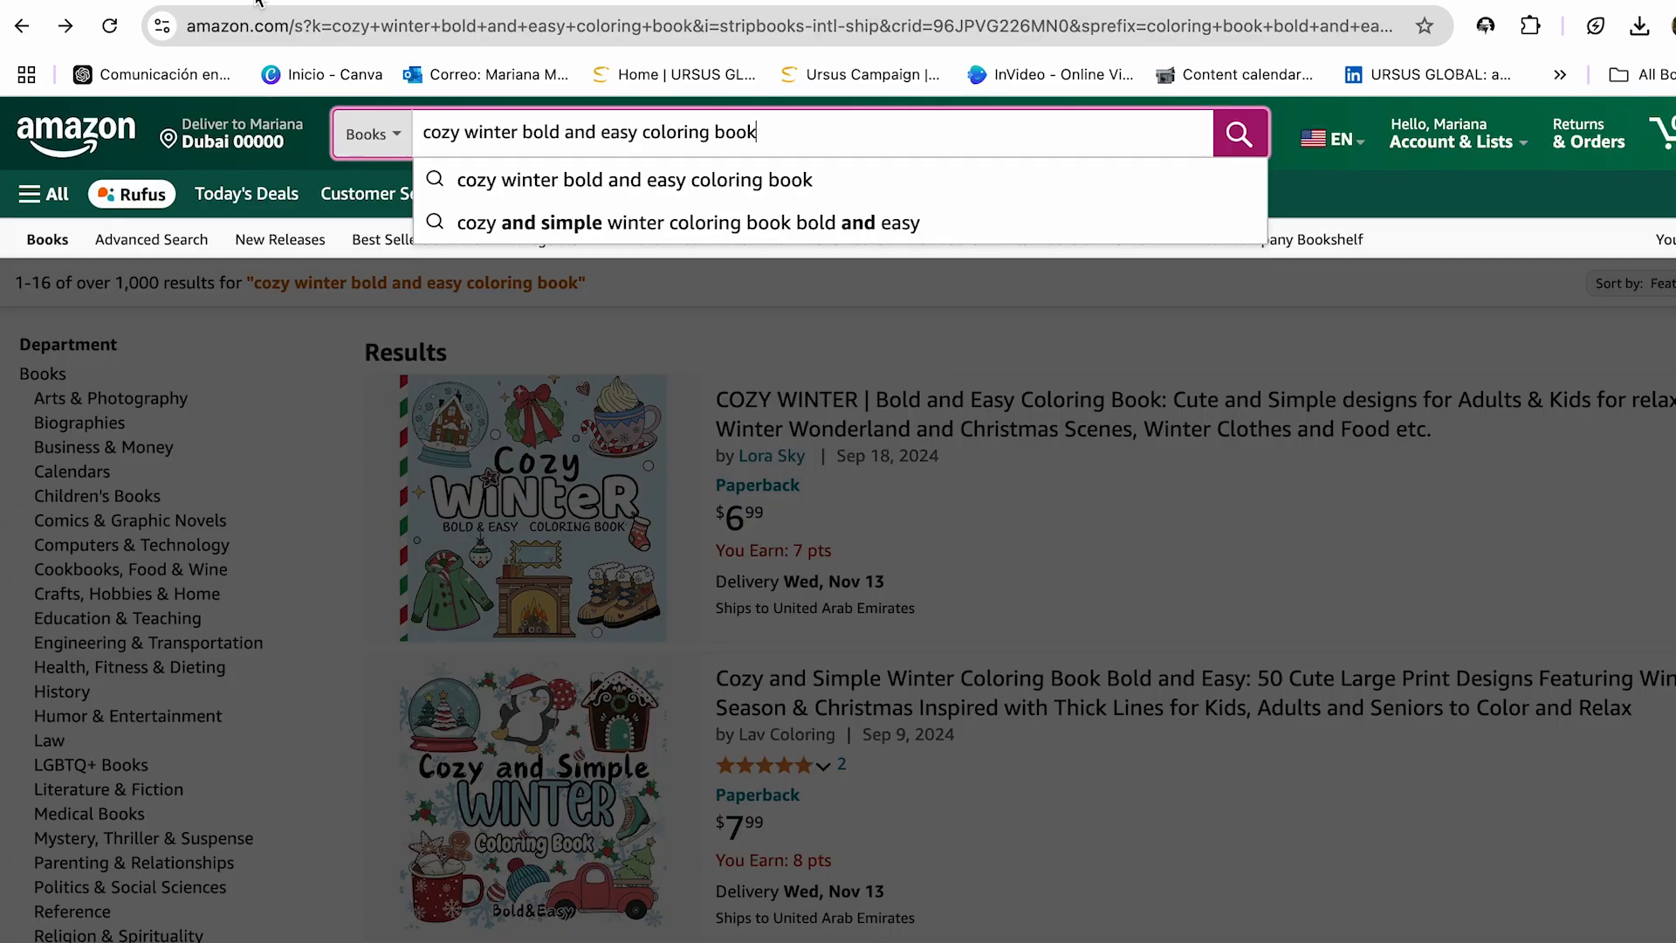
{"action": "left_click", "coordinate": [593, 228]}
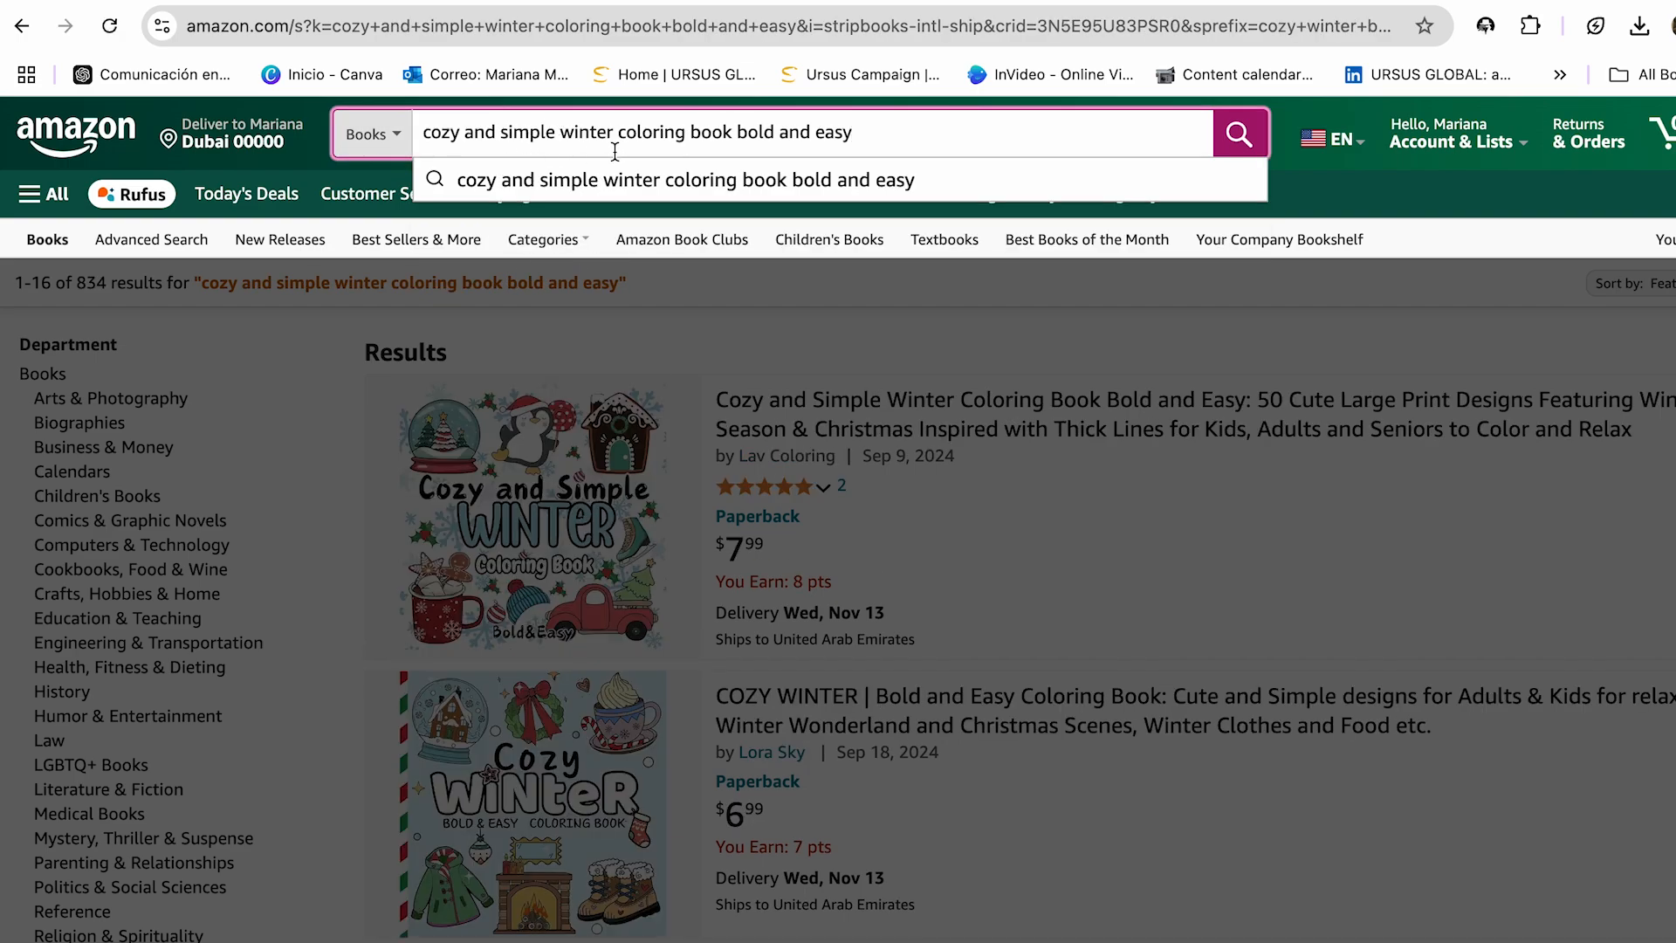
{"action": "left_click", "coordinate": [751, 131]}
{"action": "triple_click", "coordinate": [752, 131]}
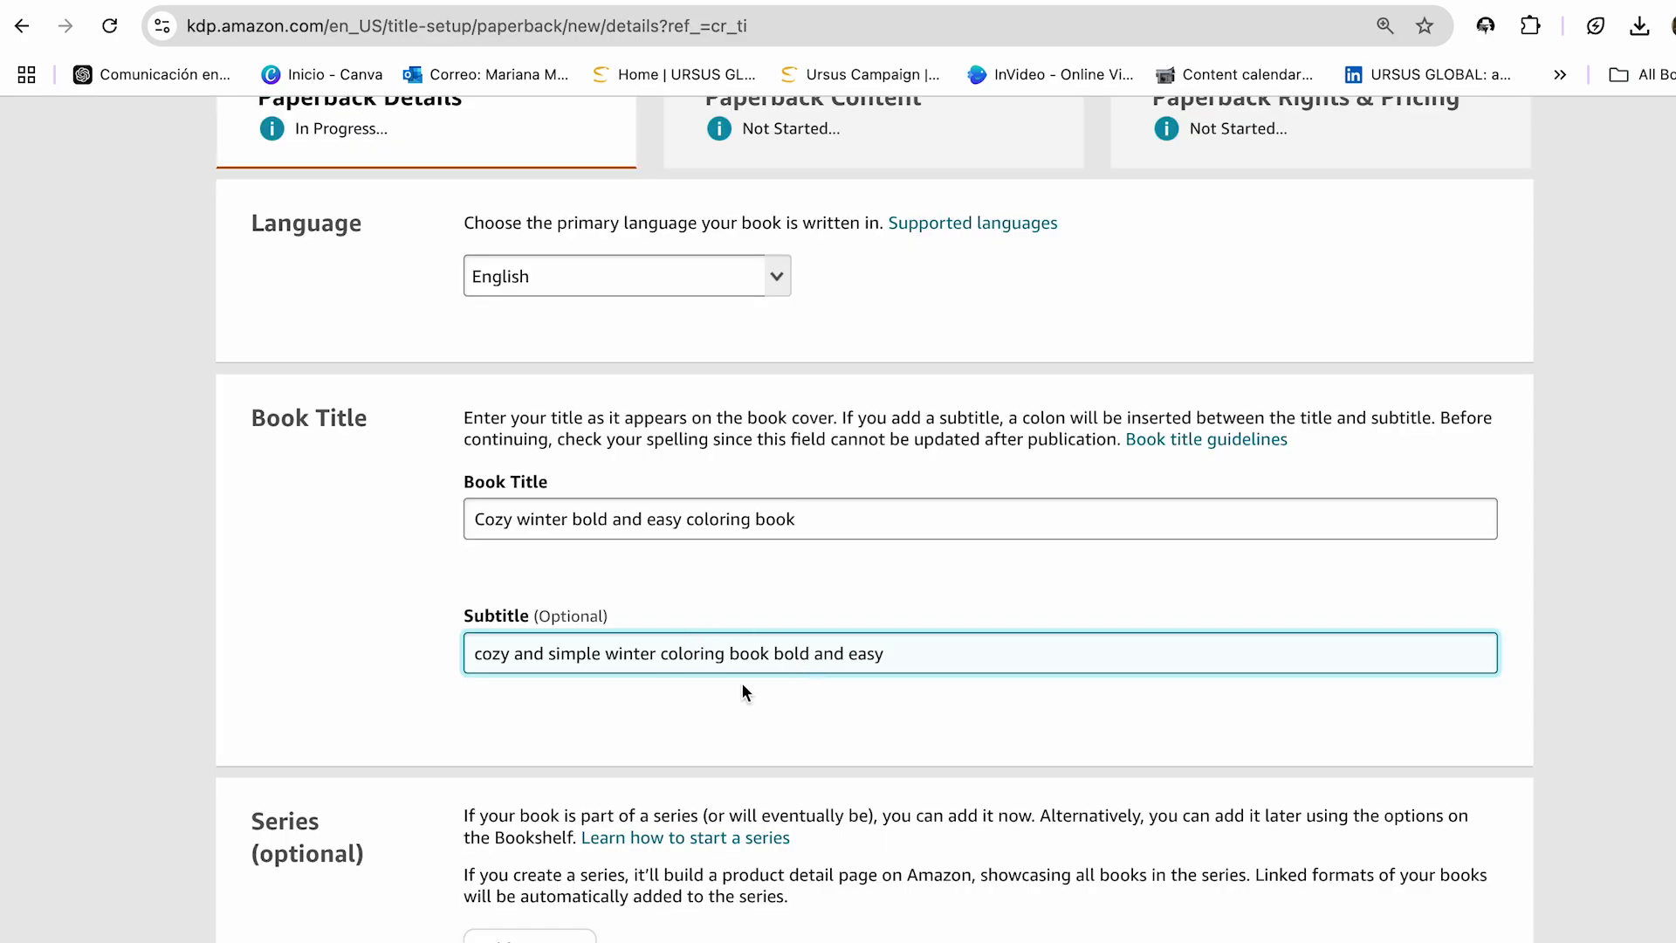
{"action": "type", "text": "for adults"}
{"action": "left_click", "coordinate": [639, 616]}
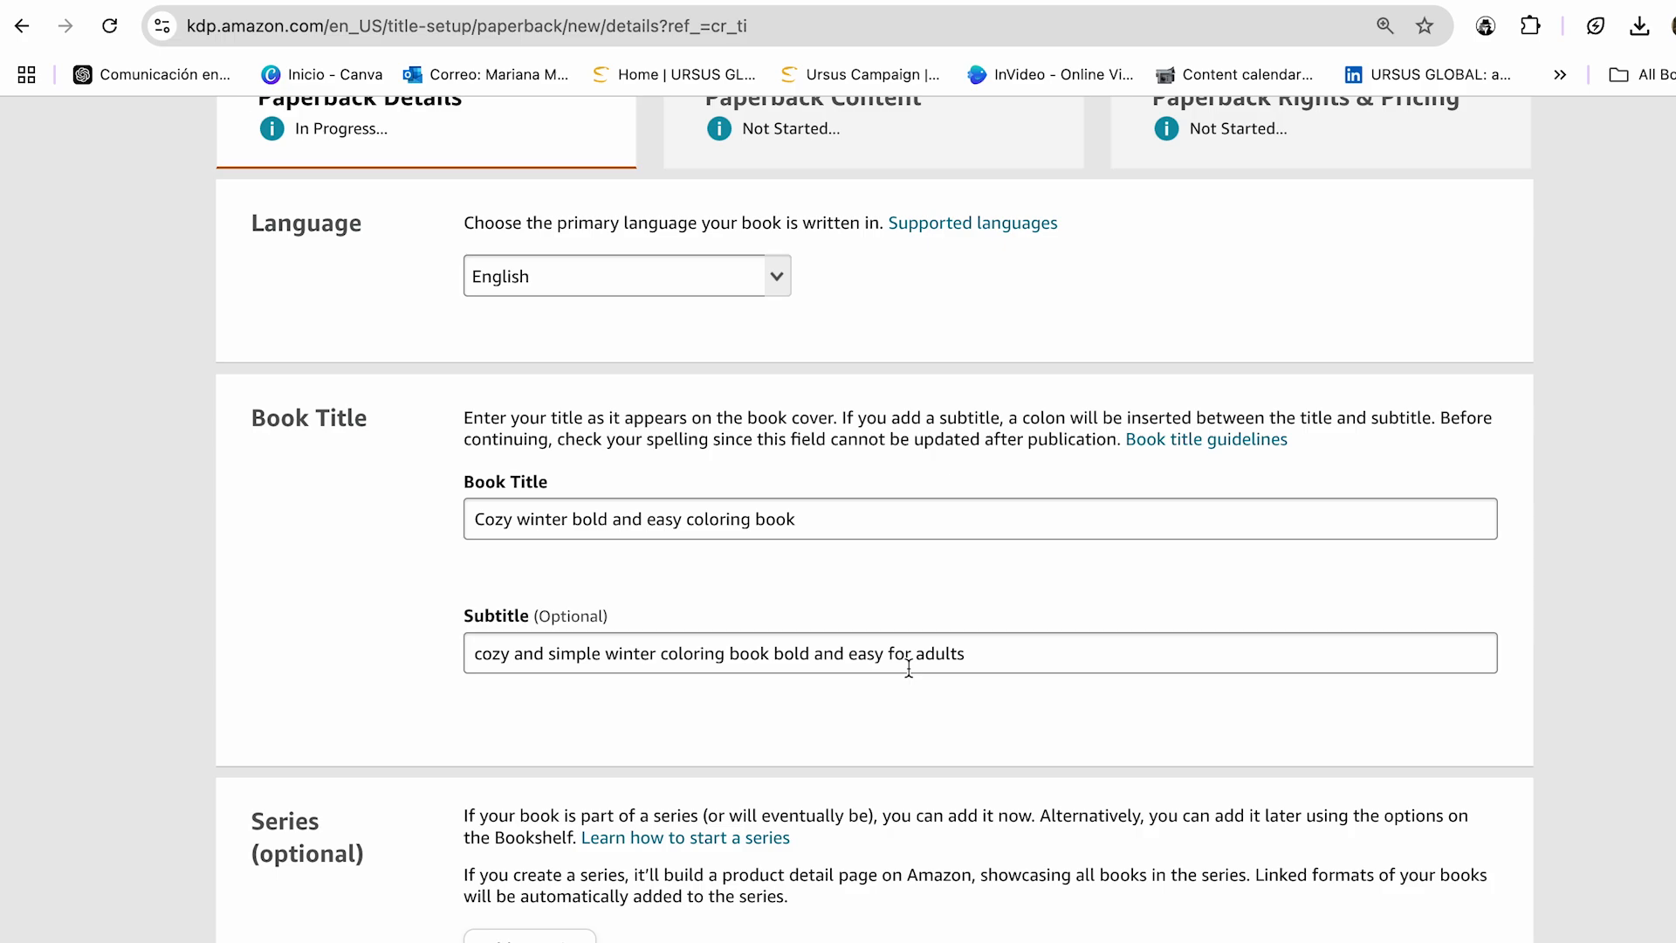
- Fill in the primary author's first and last name using the saved autofill entry, leaving series and edition number empty
{"action": "scroll", "coordinate": [623, 711], "scroll_direction": "down", "scroll_amount": 5}
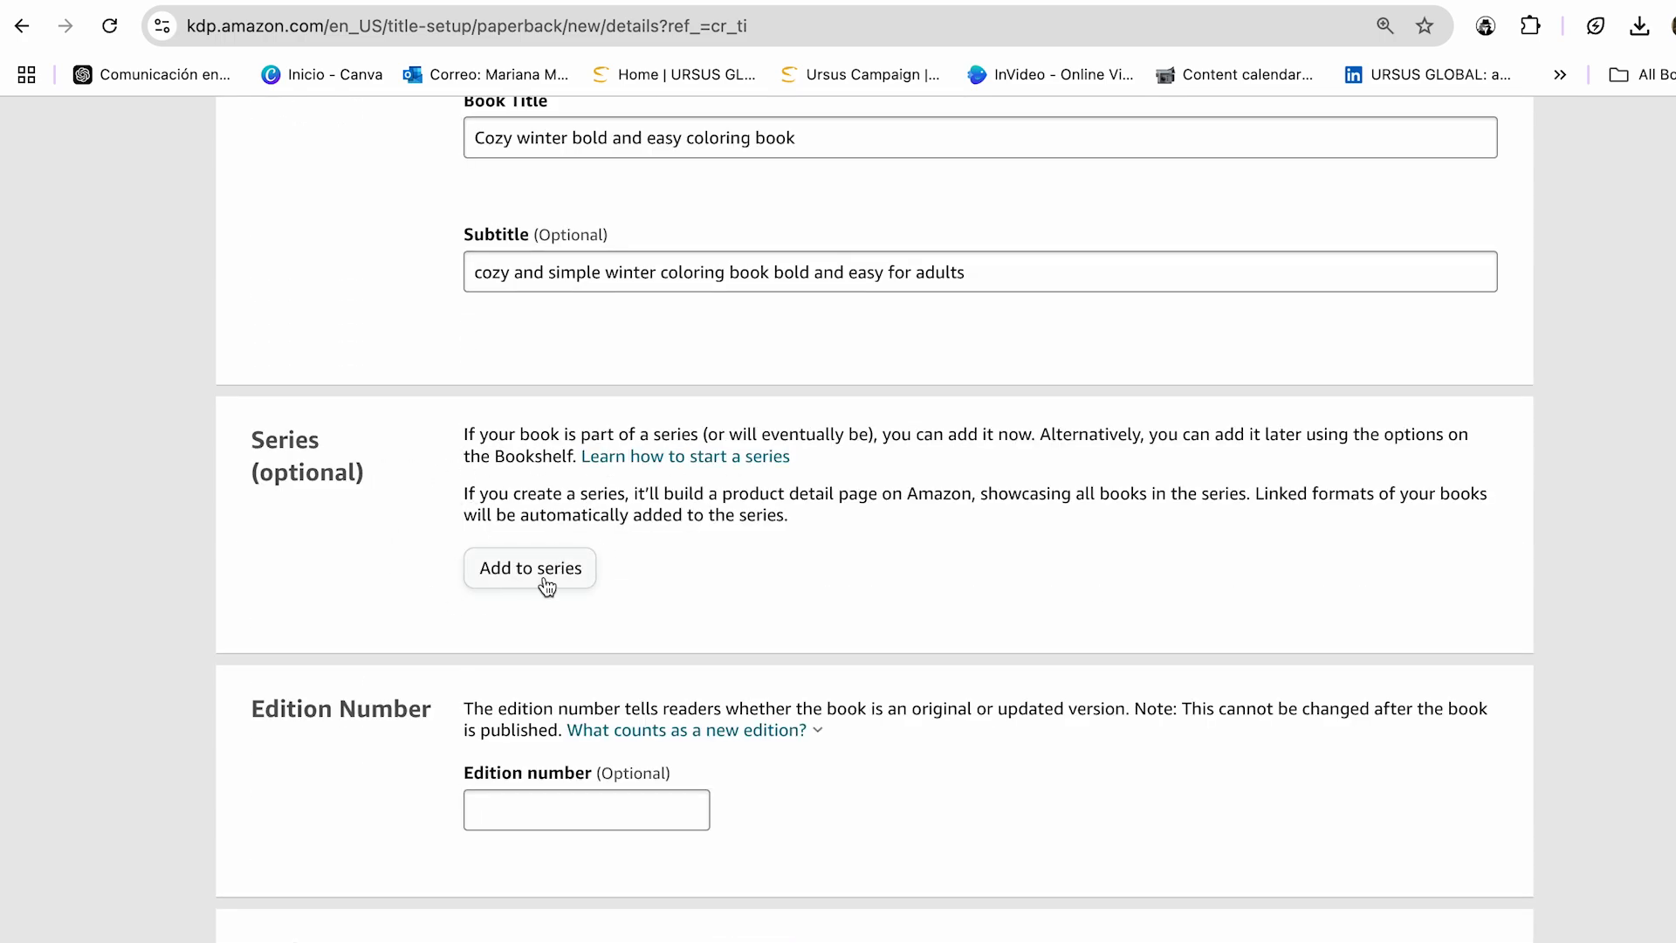
{"action": "scroll", "coordinate": [543, 567], "scroll_direction": "down", "scroll_amount": 3}
{"action": "scroll", "coordinate": [544, 549], "scroll_direction": "down", "scroll_amount": 2}
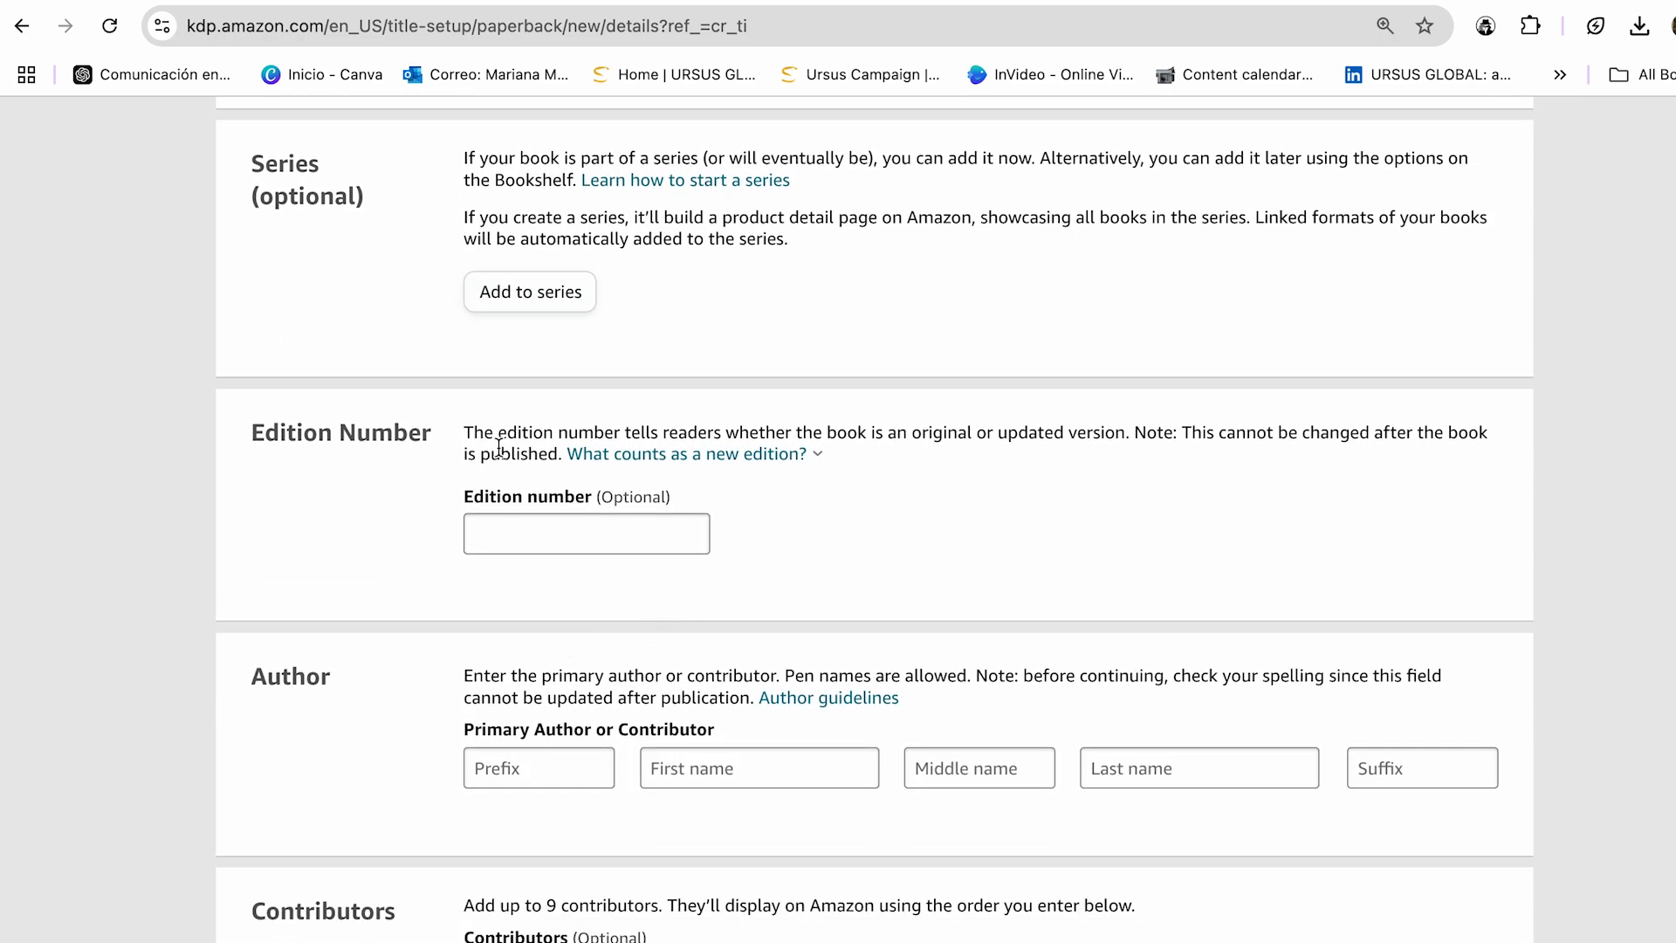
{"action": "scroll", "coordinate": [573, 590], "scroll_direction": "down", "scroll_amount": 1}
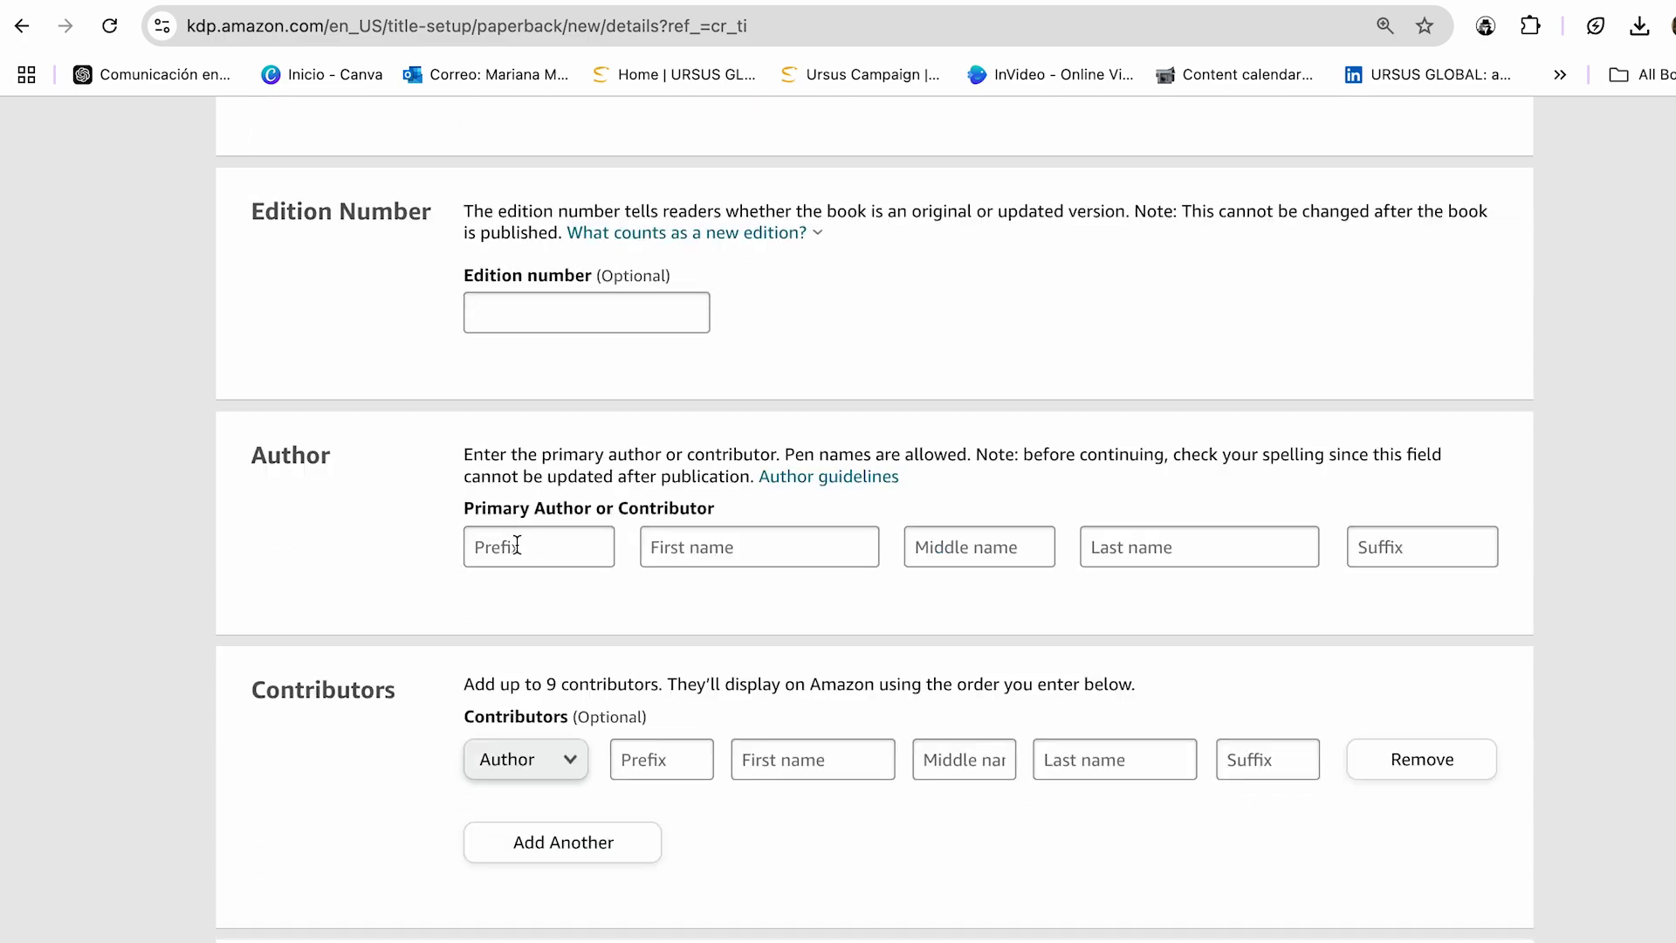
{"action": "left_click", "coordinate": [698, 545]}
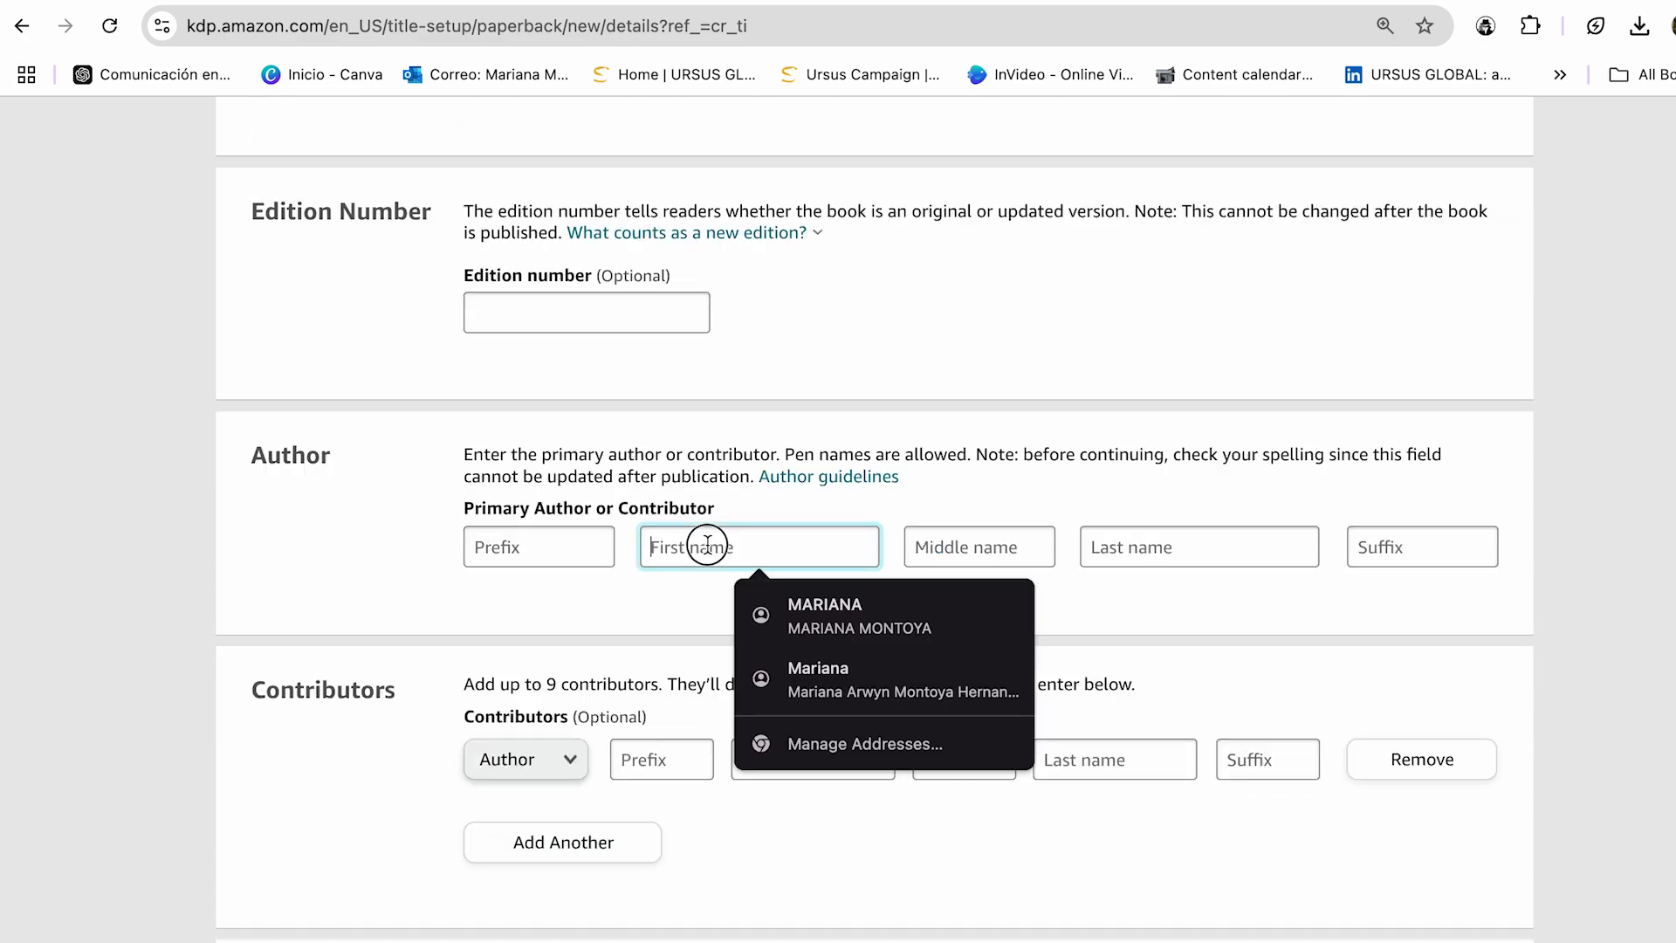
{"action": "left_click", "coordinate": [824, 614]}
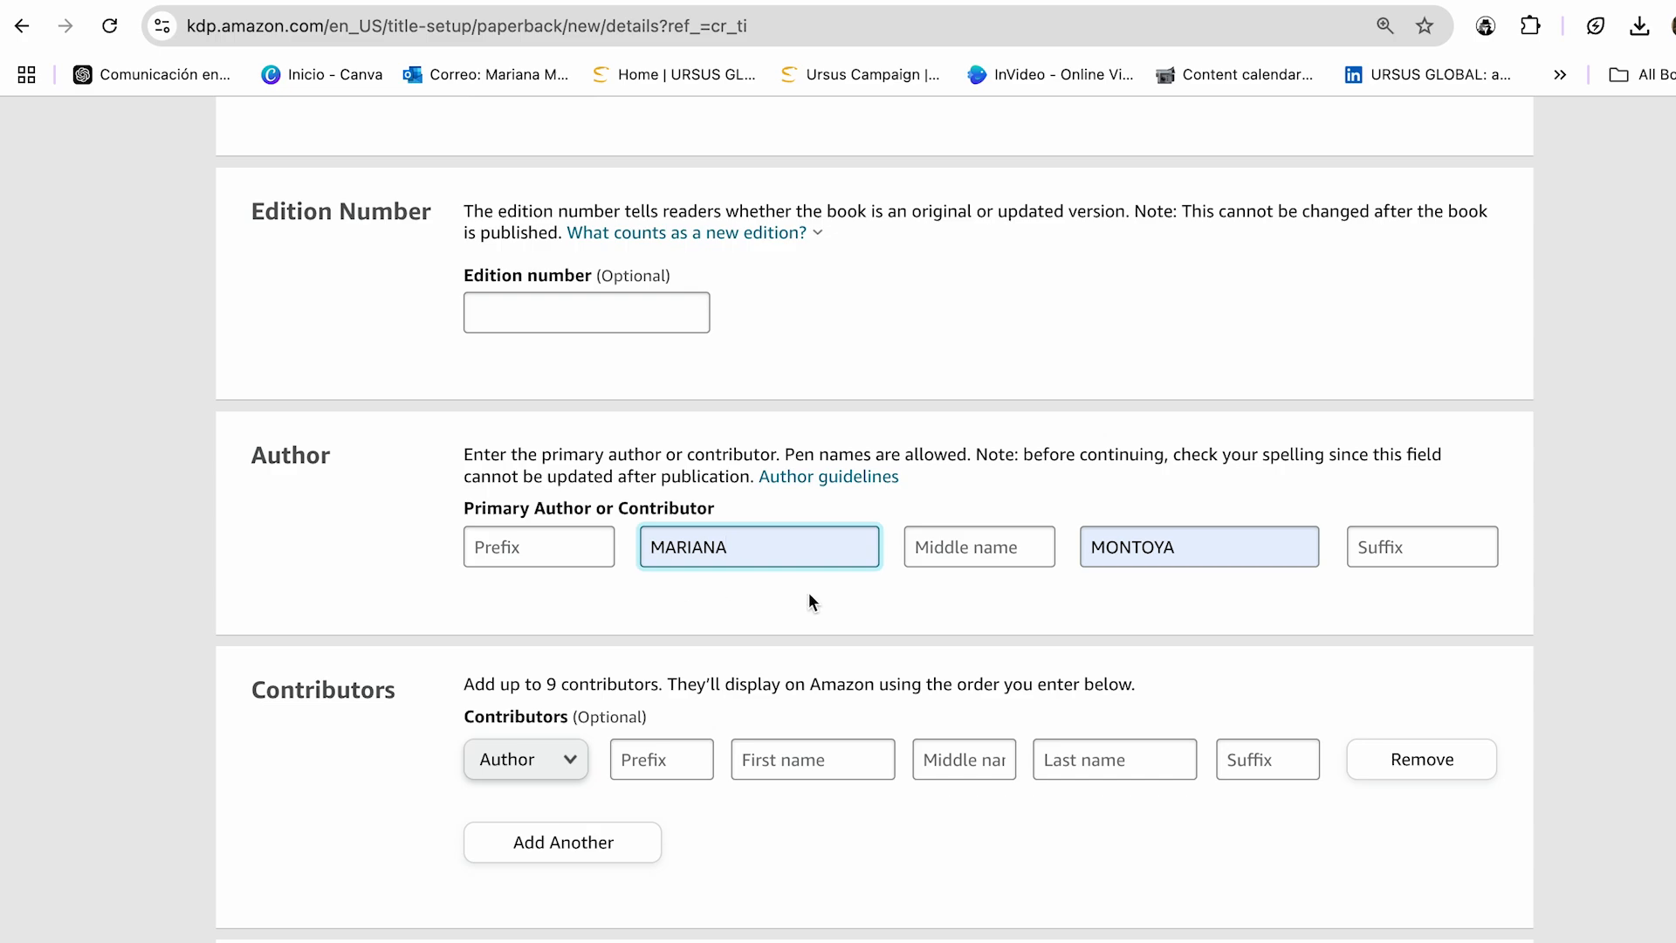
- Switch to the Amazon results and examine the full description of Cozy Girl Christmas Coloring Book as a reference, then return to KDP
{"action": "scroll", "coordinate": [918, 629], "scroll_direction": "down", "scroll_amount": 3}
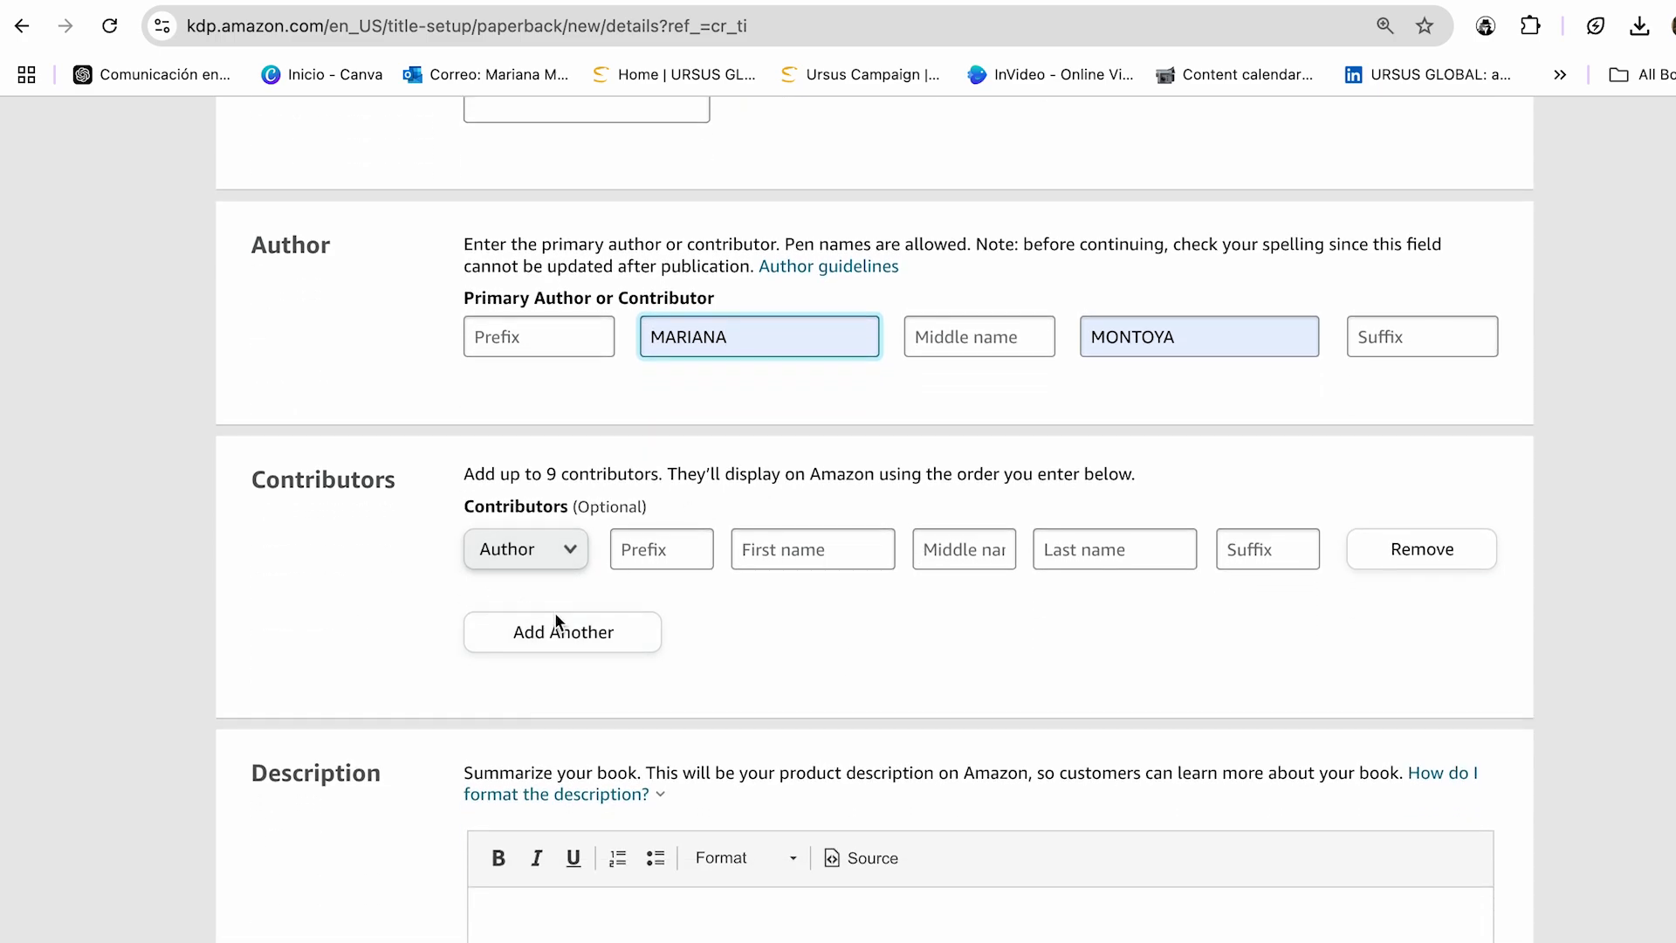
{"action": "scroll", "coordinate": [636, 631], "scroll_direction": "down", "scroll_amount": 1}
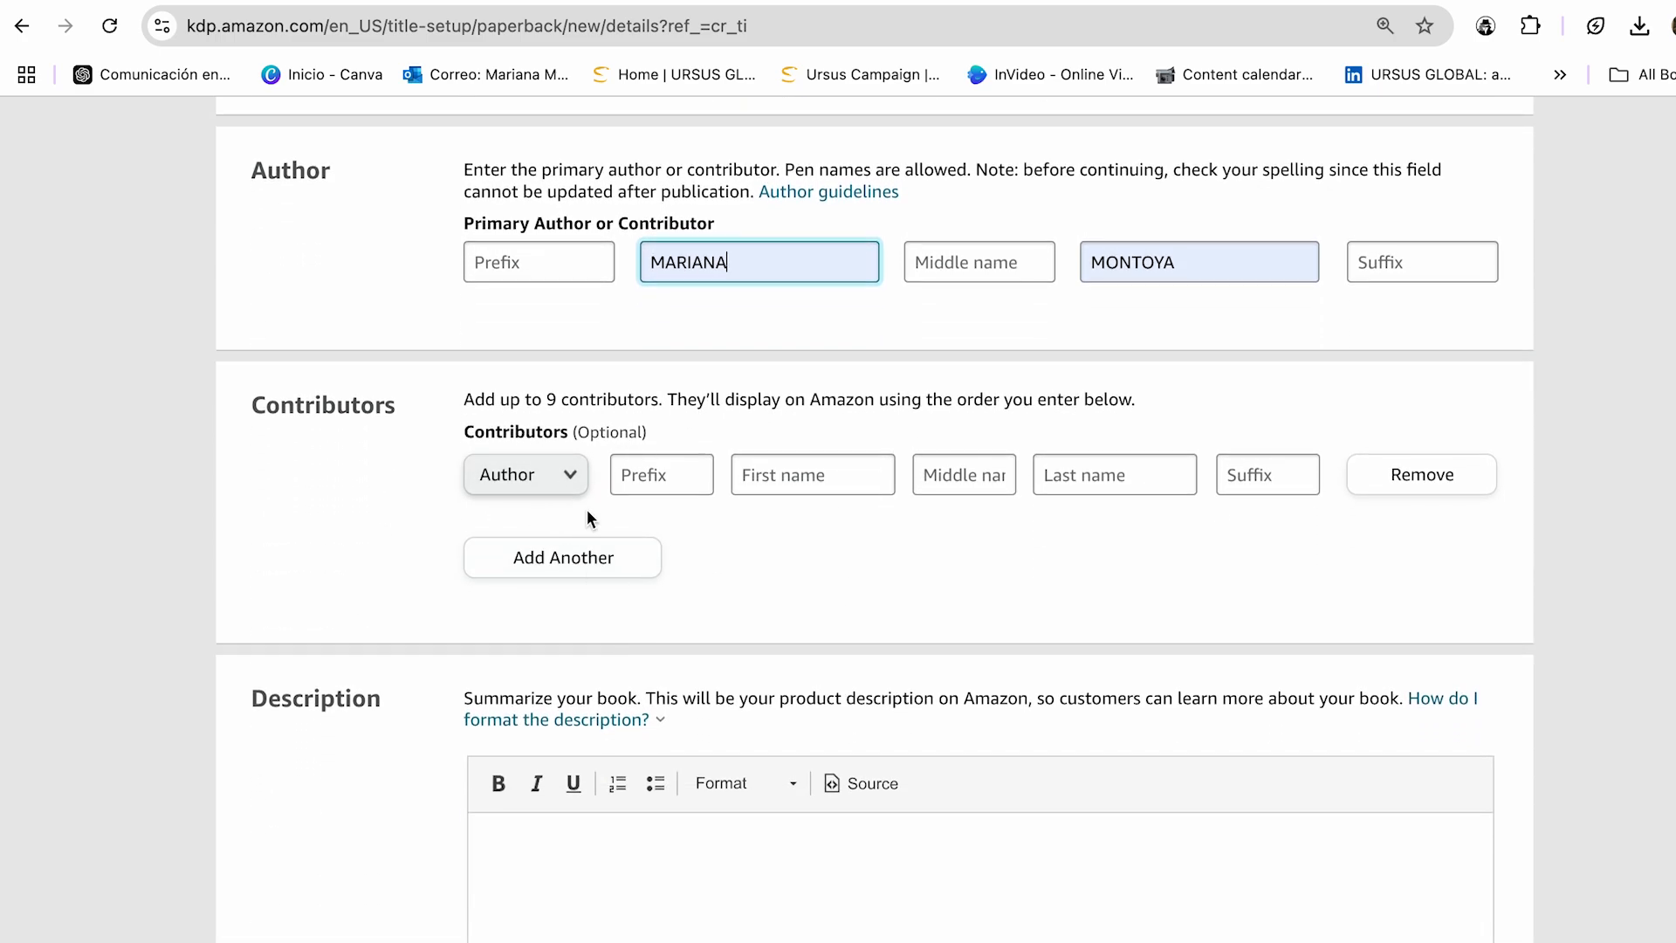
{"action": "scroll", "coordinate": [711, 566], "scroll_direction": "down", "scroll_amount": 4}
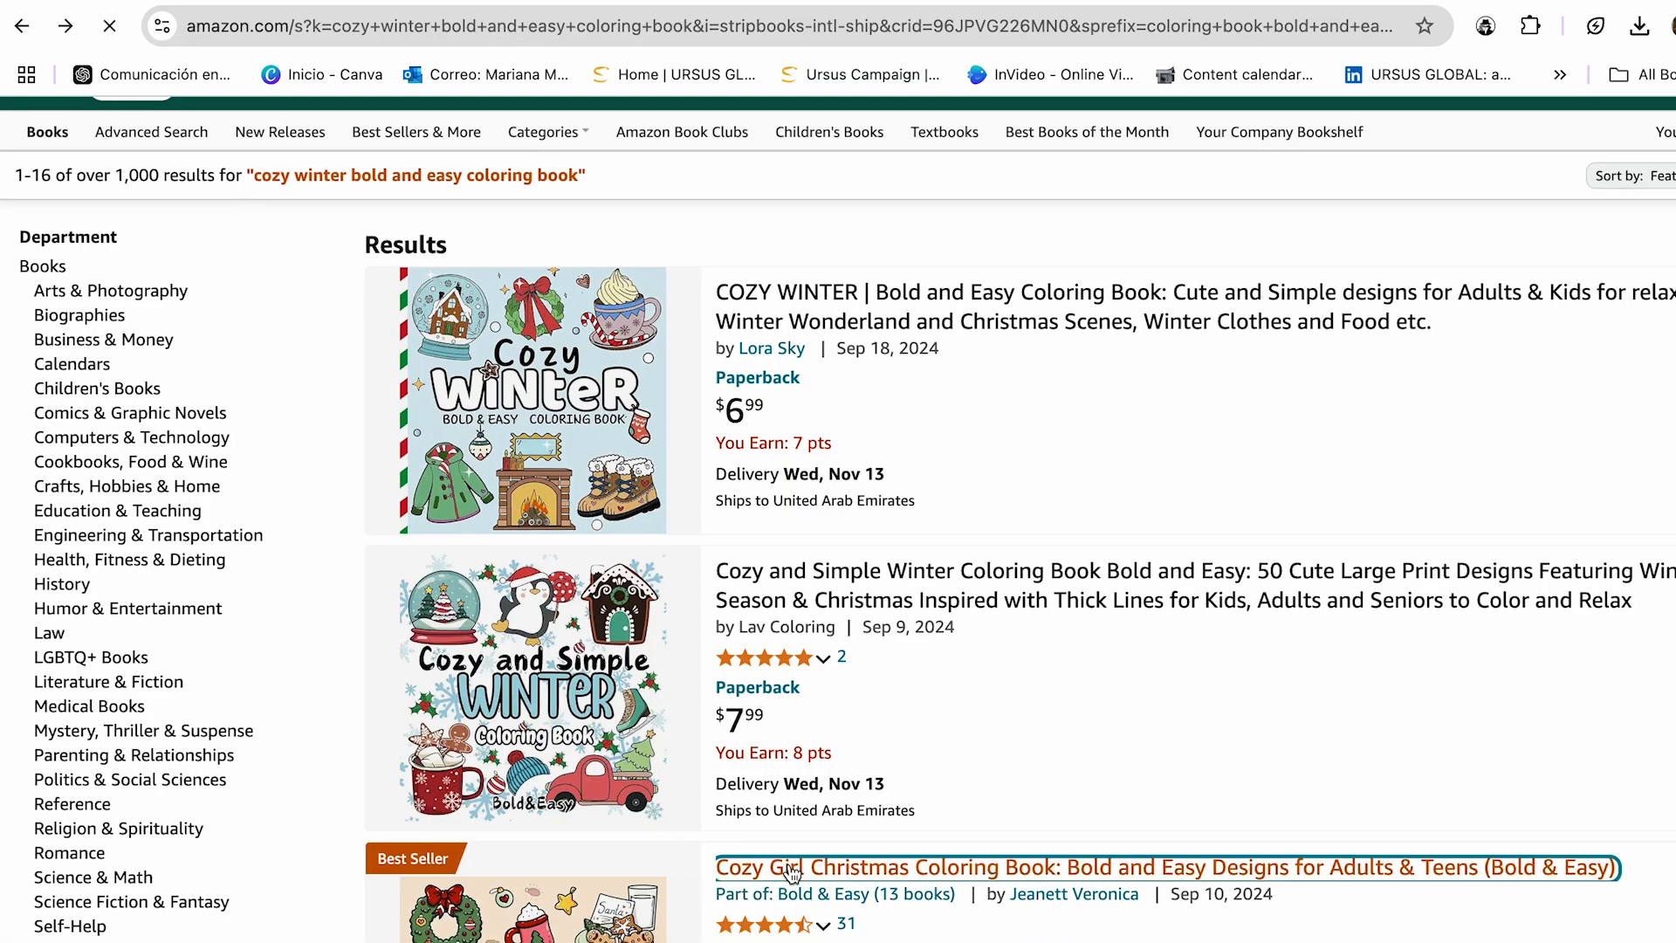
{"action": "left_click", "coordinate": [789, 864]}
{"action": "scroll", "coordinate": [656, 609], "scroll_direction": "down", "scroll_amount": 2}
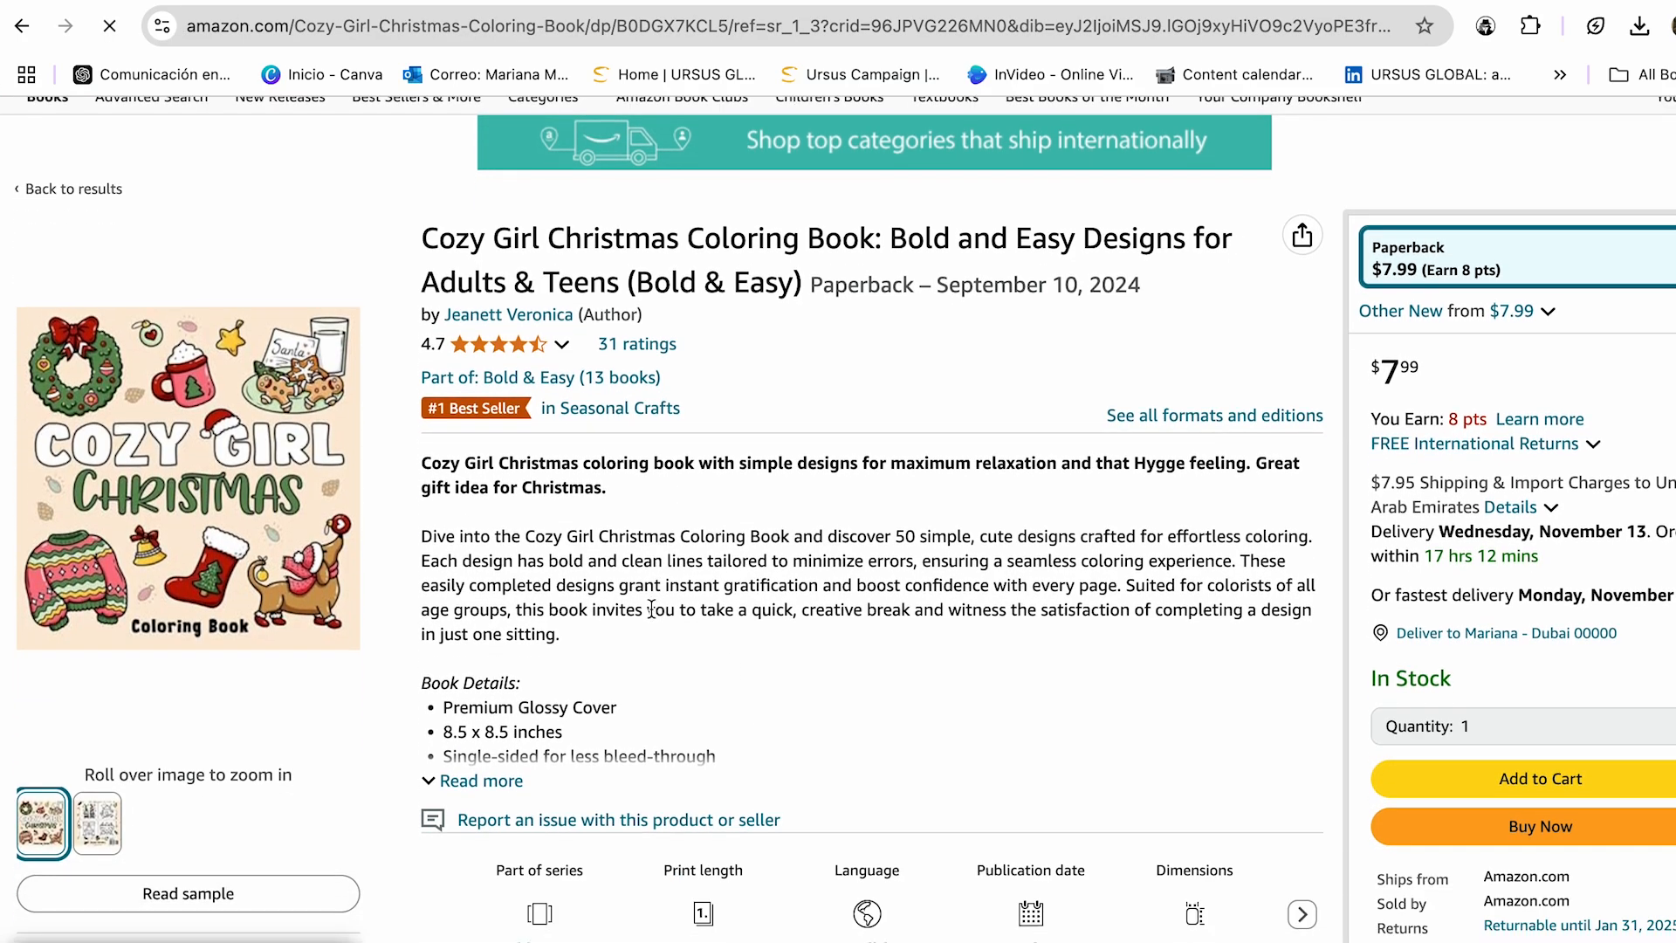
{"action": "left_click", "coordinate": [472, 783]}
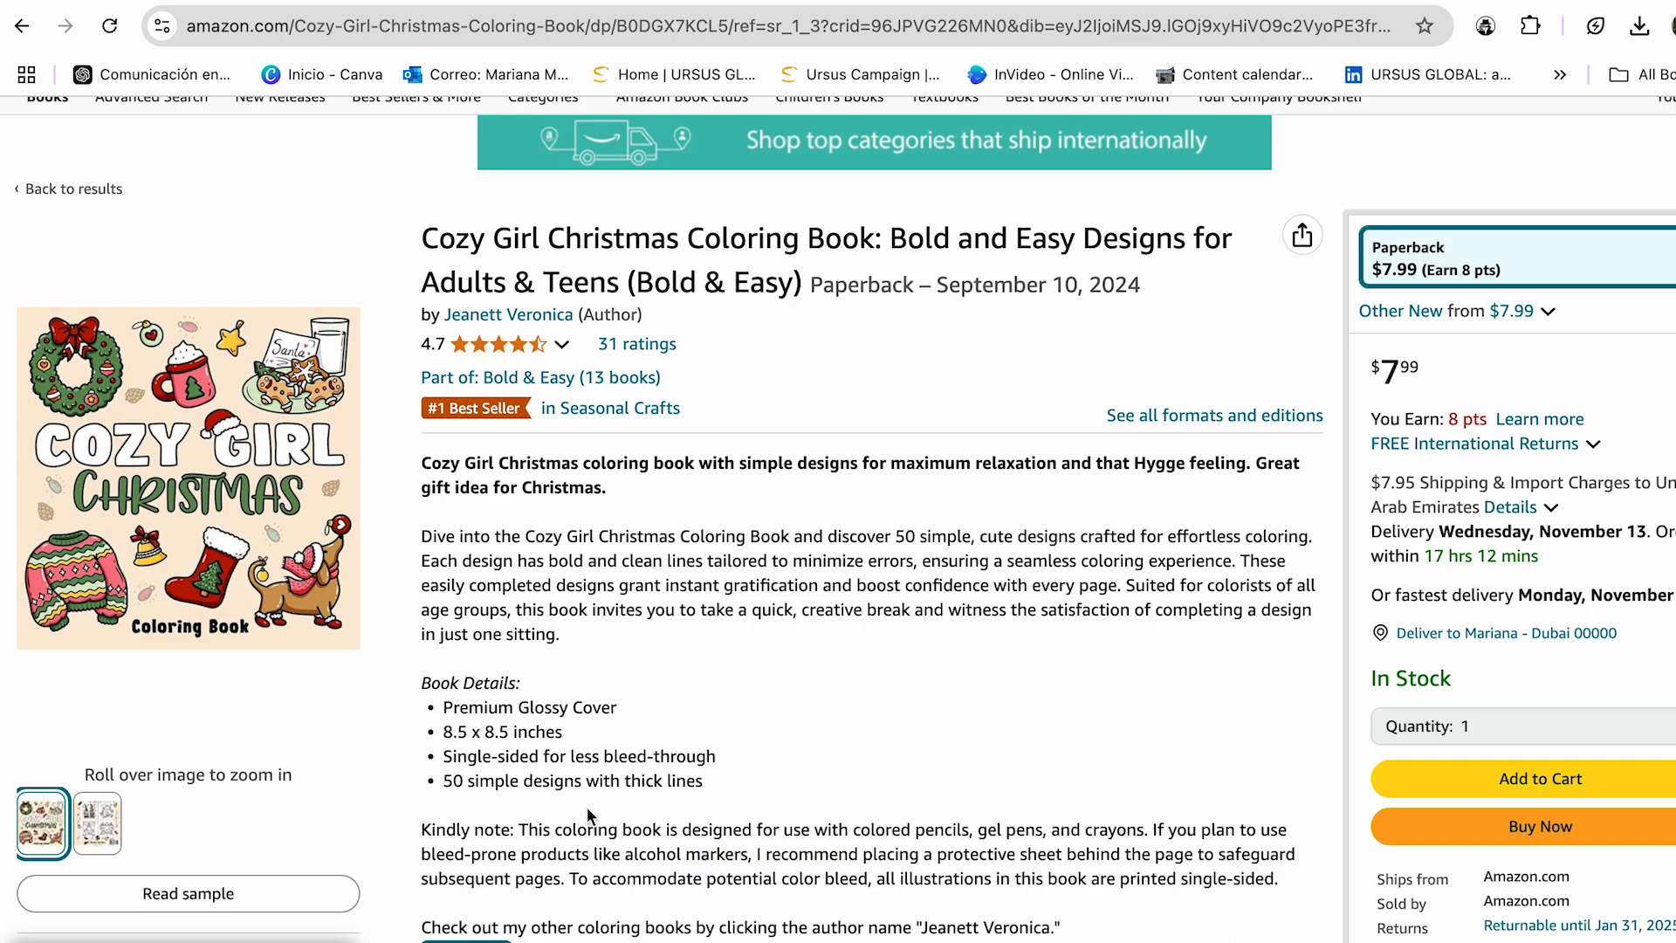
{"action": "scroll", "coordinate": [586, 806], "scroll_direction": "down", "scroll_amount": 1}
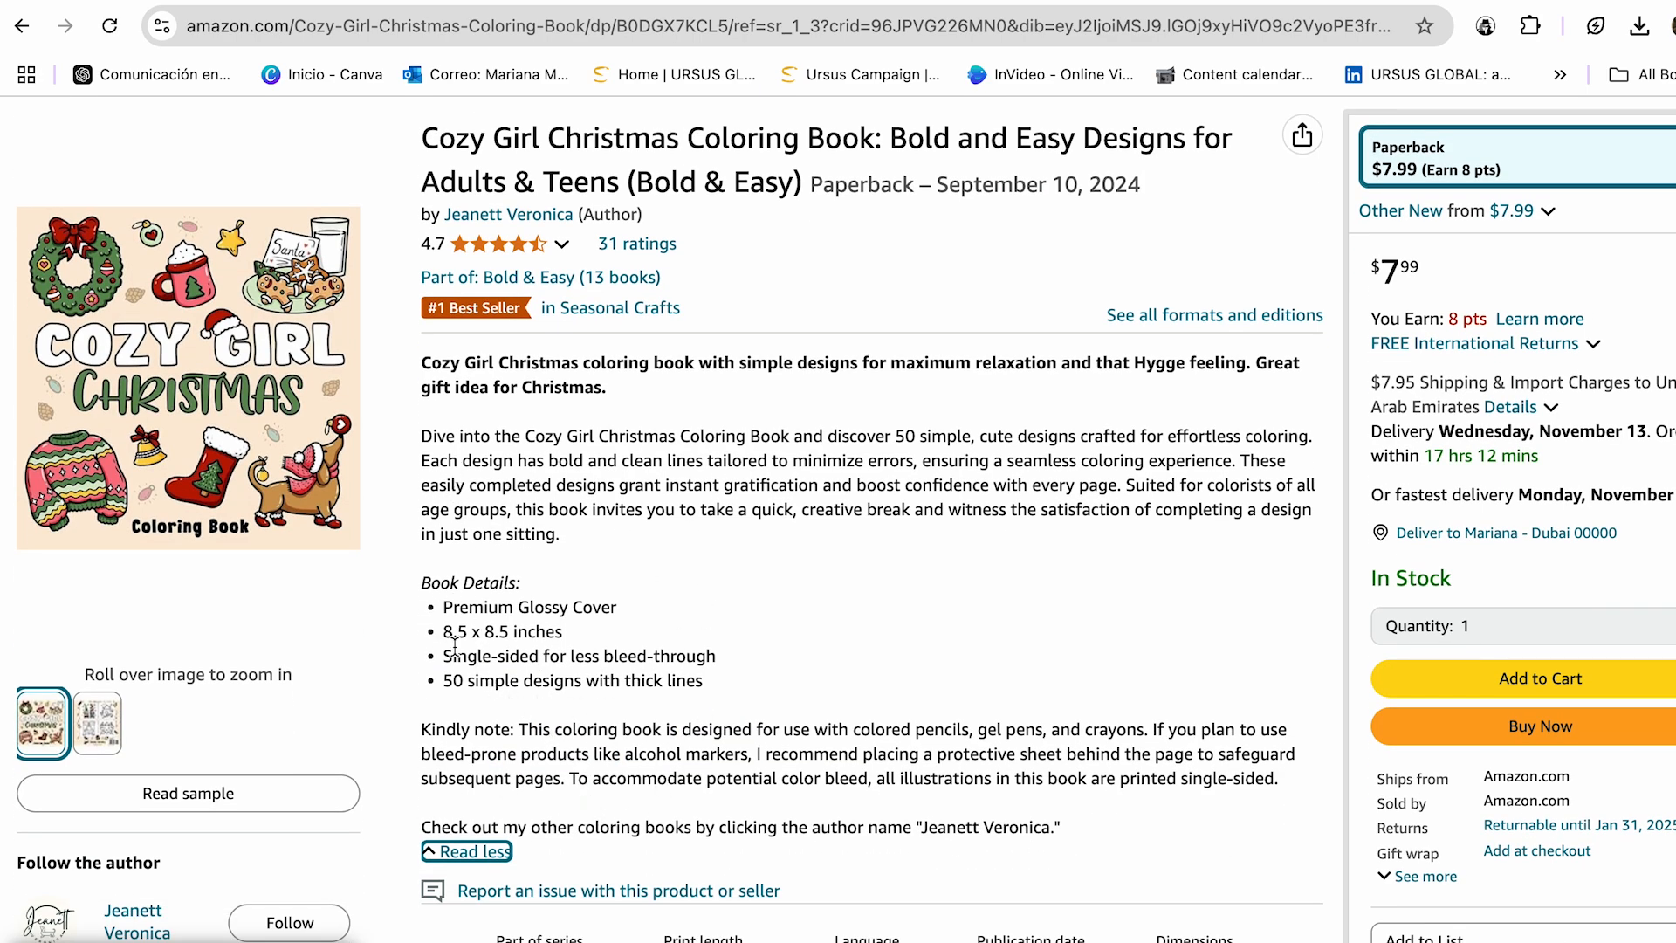
{"action": "left_click", "coordinate": [616, 2]}
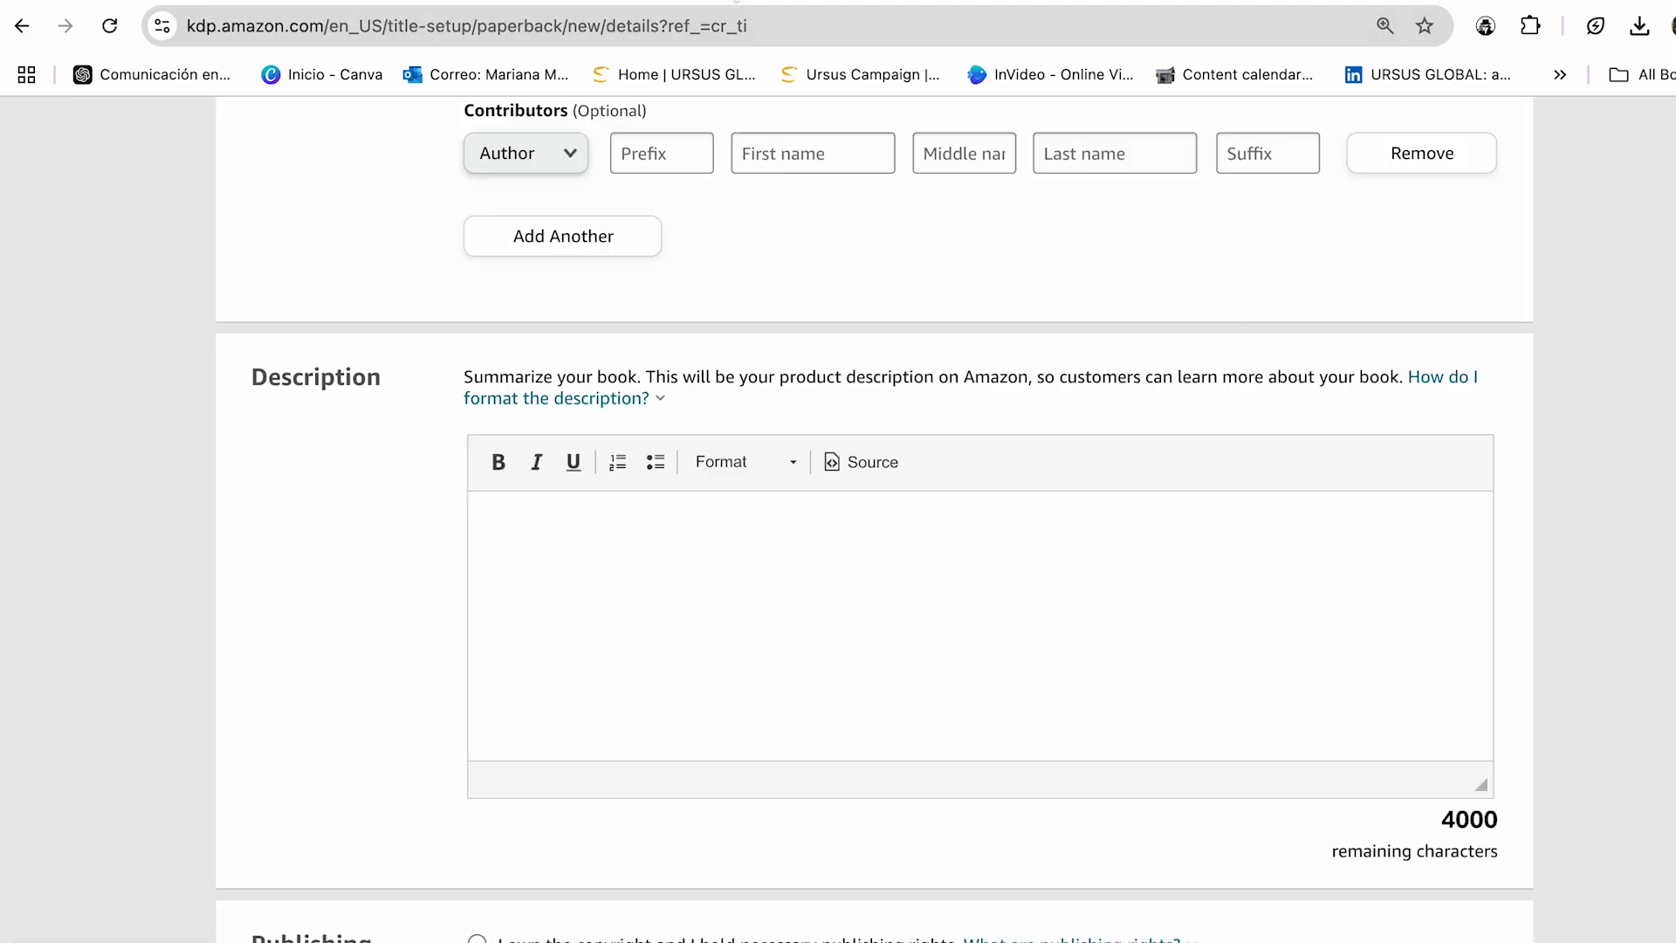
- Ask ChatGPT to "Create the description for my coloring book about cozy winter bold and easy coloring book in AIDA format", copying the topic from Amazon's search
{"action": "left_click", "coordinate": [699, 2]}
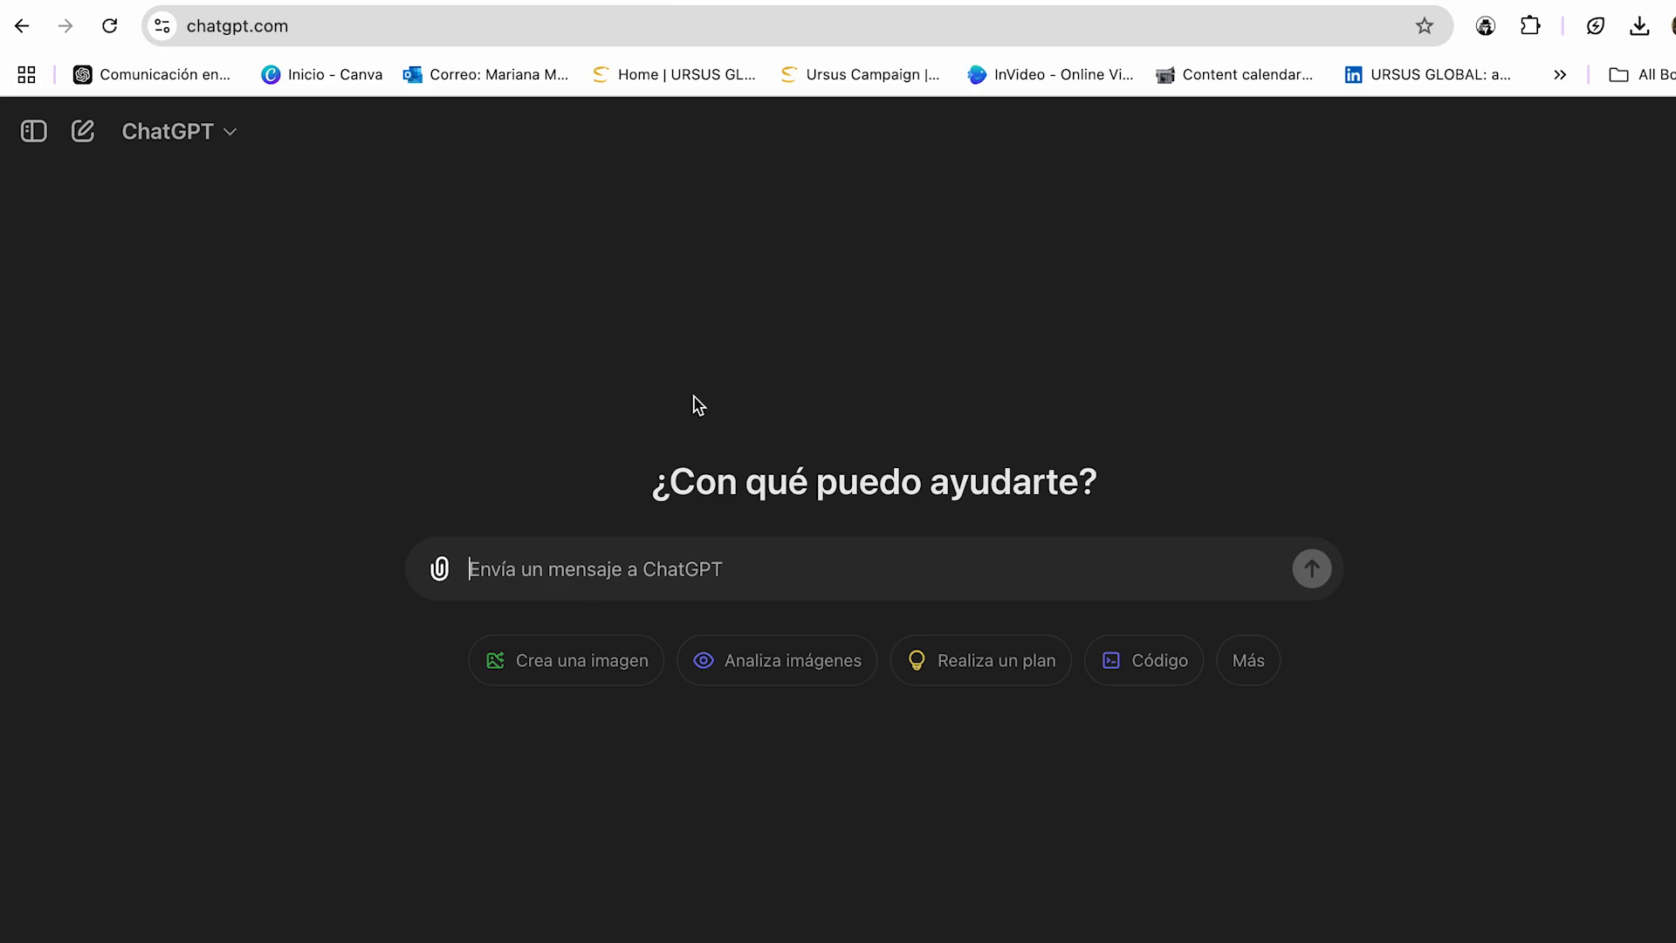
{"action": "type", "text": "Create the description for my coloring book about _ in AIDA format"}
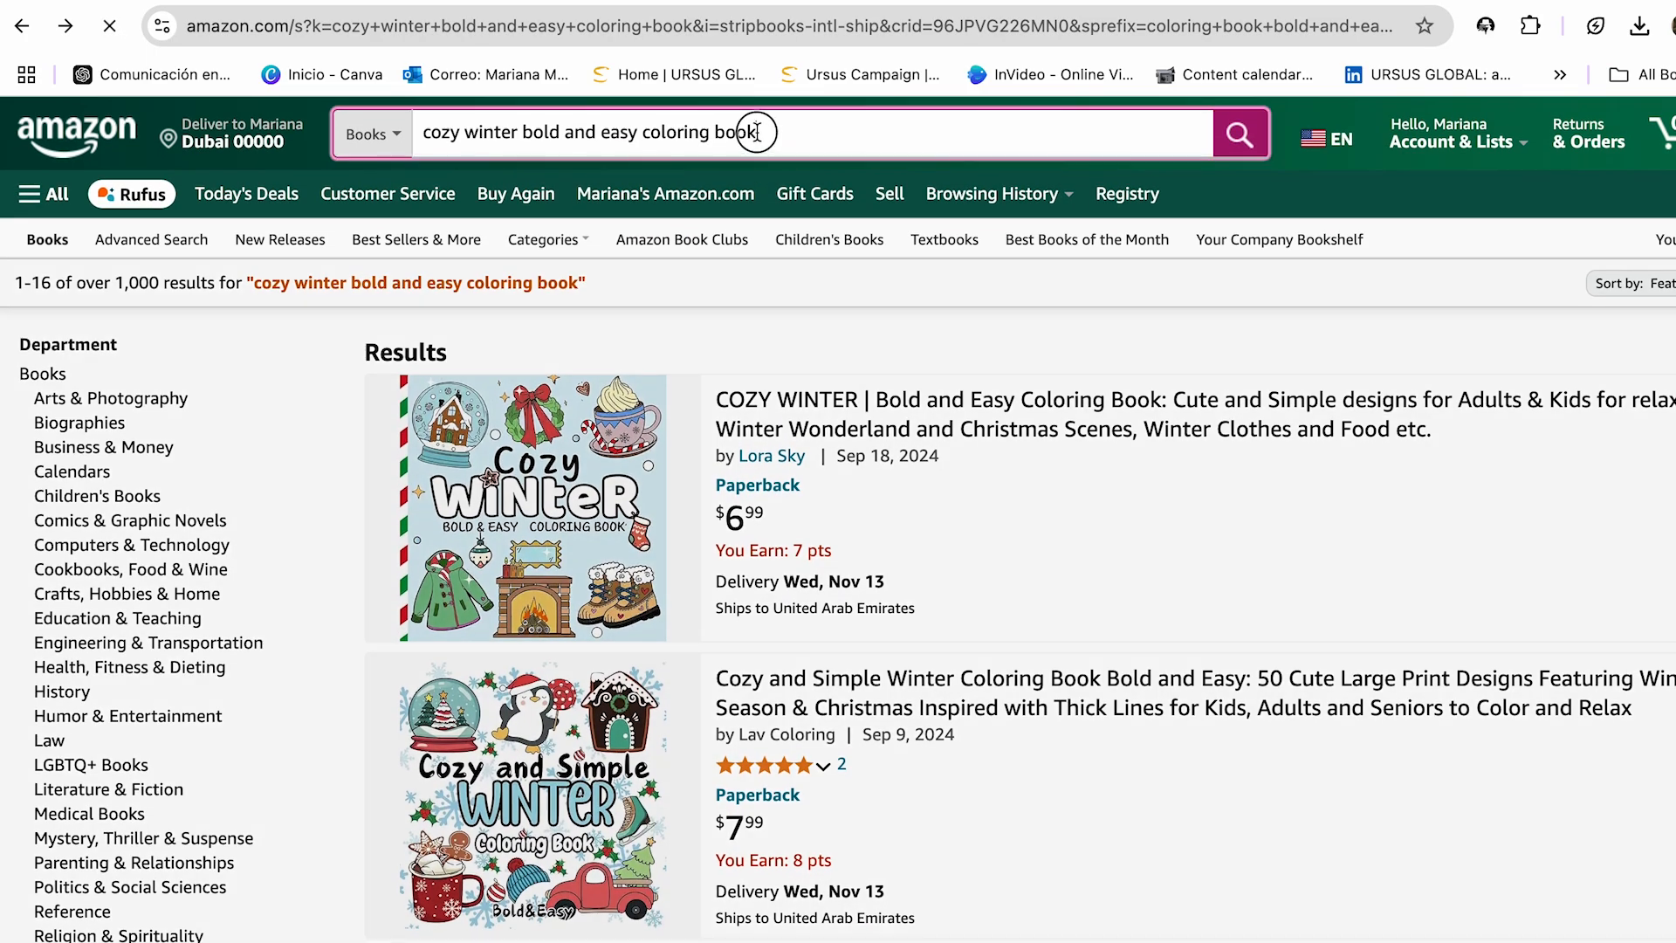
{"action": "left_click_drag", "start_coordinate": [750, 133], "coordinate": [401, 129]}
{"action": "key", "text": "super+c"}
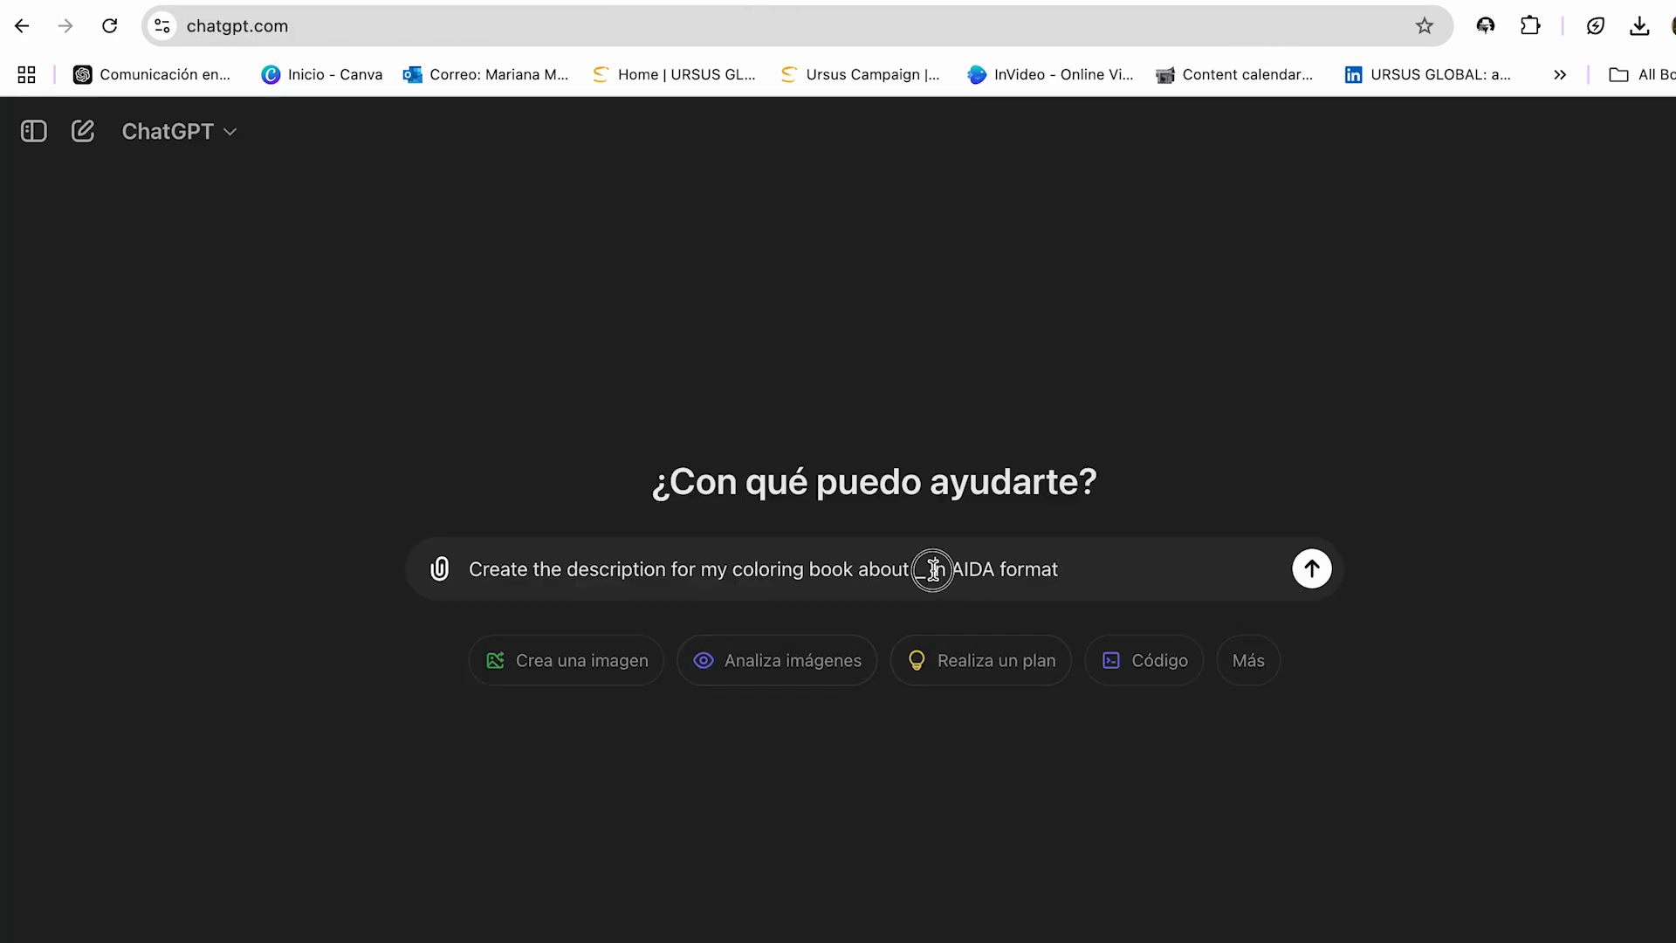
{"action": "left_click_drag", "start_coordinate": [929, 569], "coordinate": [913, 567]}
{"action": "key", "text": "super+v"}
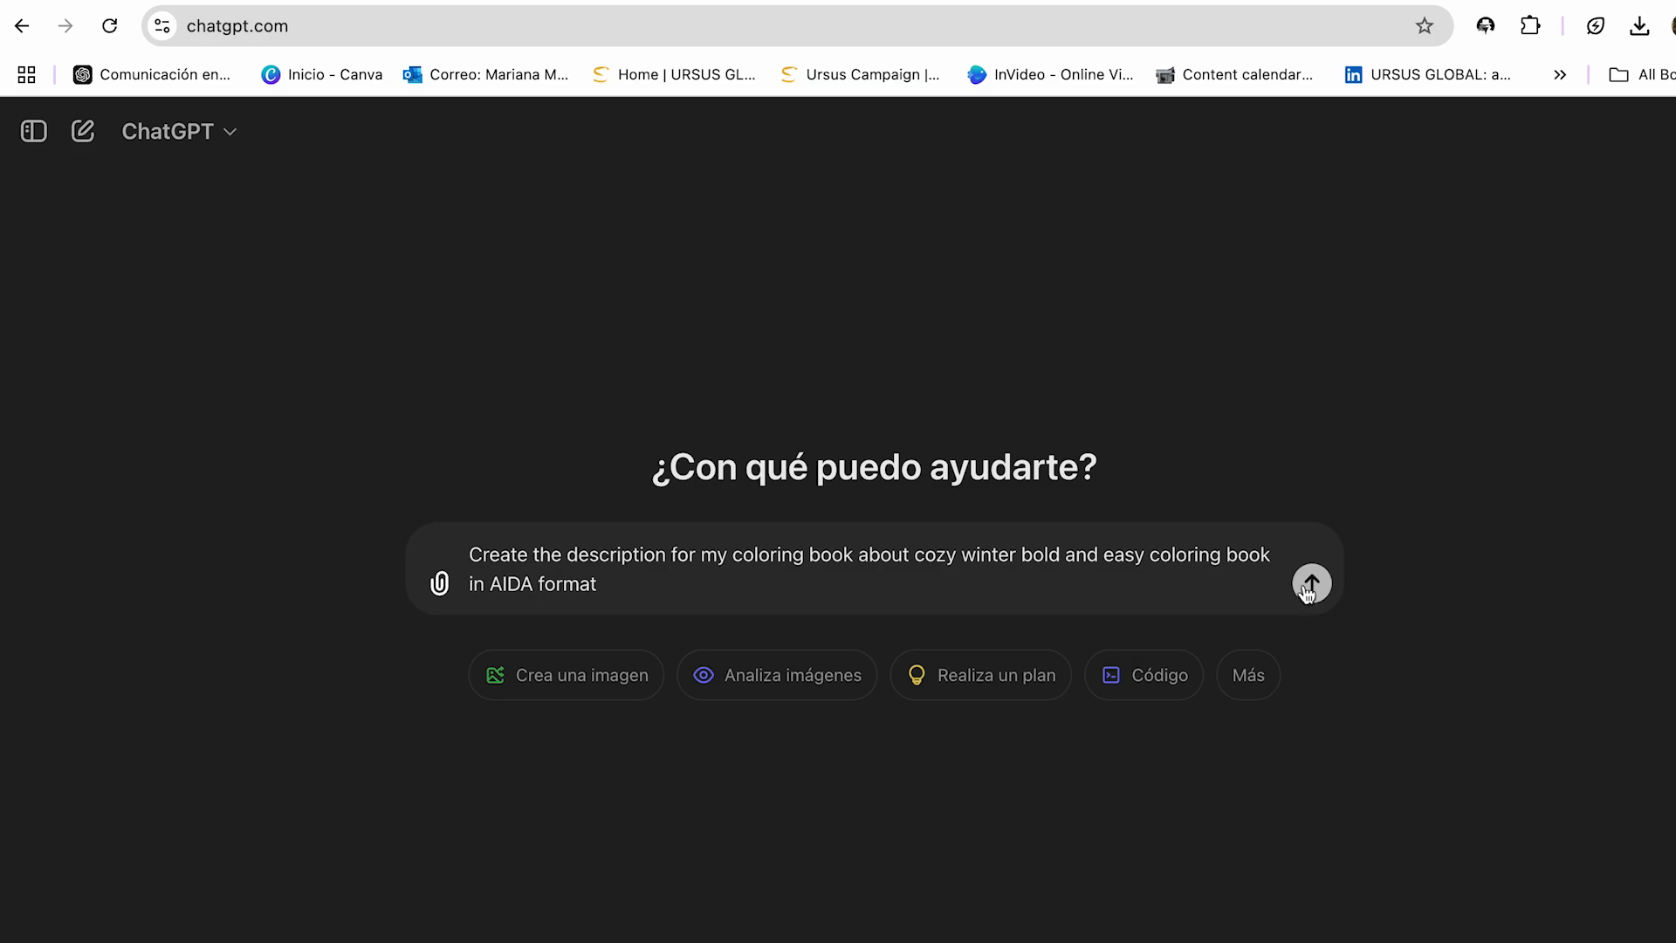
{"action": "left_click", "coordinate": [1311, 583]}
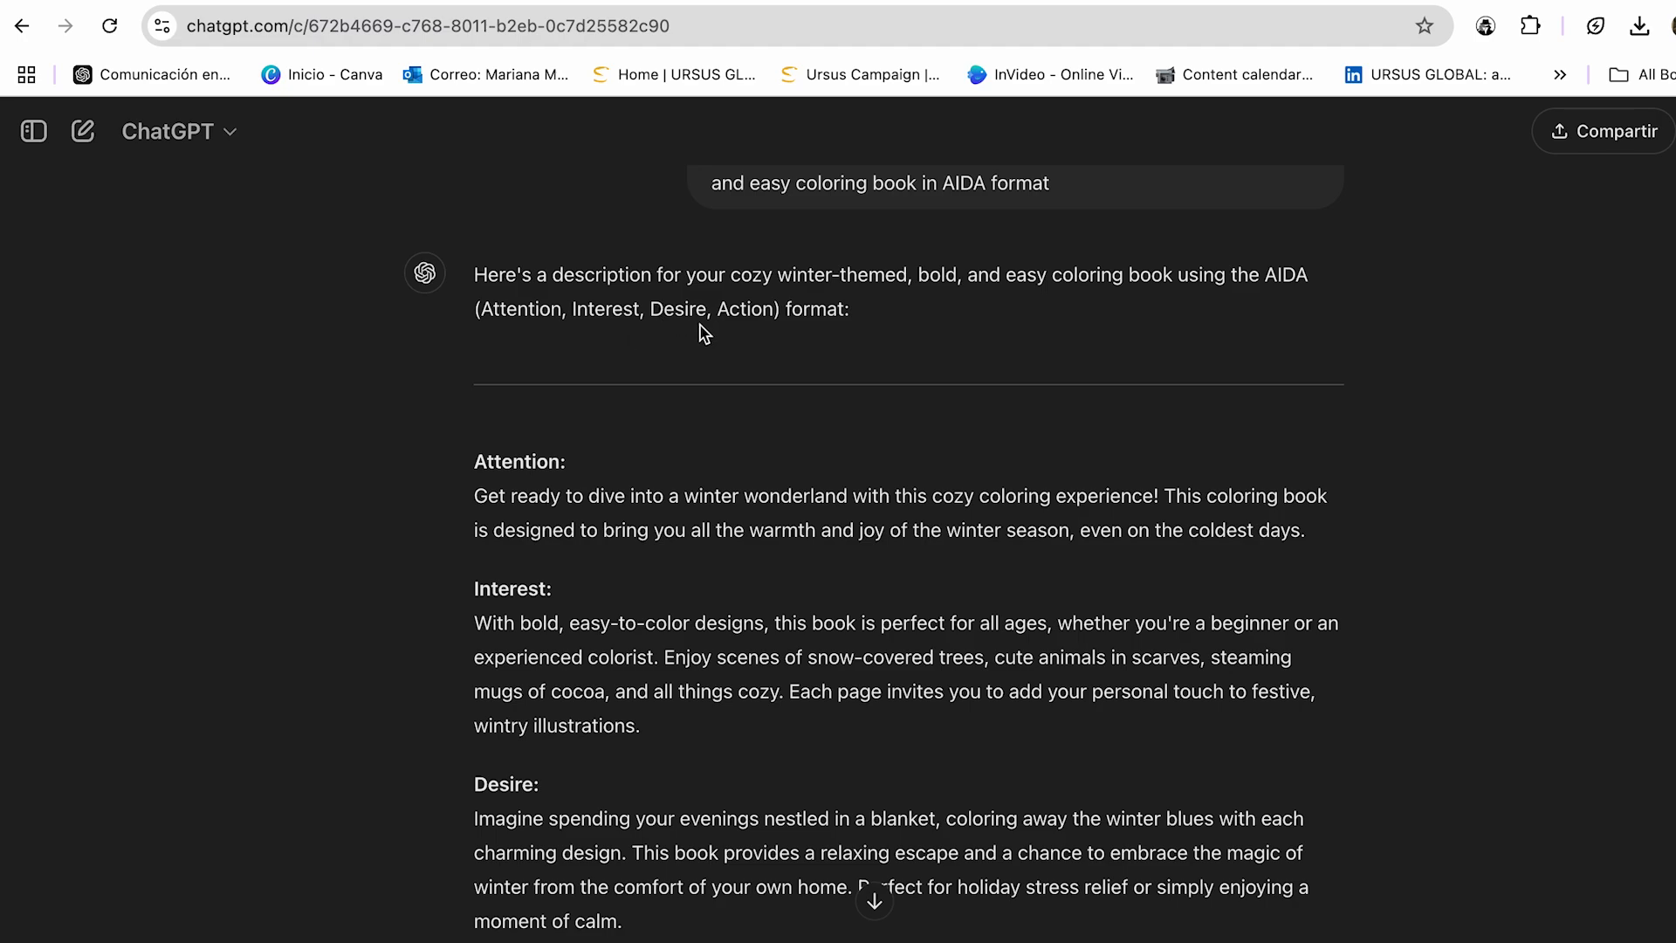
- Copy the Attention paragraph from ChatGPT's answer and paste it into the KDP book description
{"action": "scroll", "coordinate": [789, 458], "scroll_direction": "down", "scroll_amount": 2}
{"action": "scroll", "coordinate": [785, 455], "scroll_direction": "down", "scroll_amount": 1}
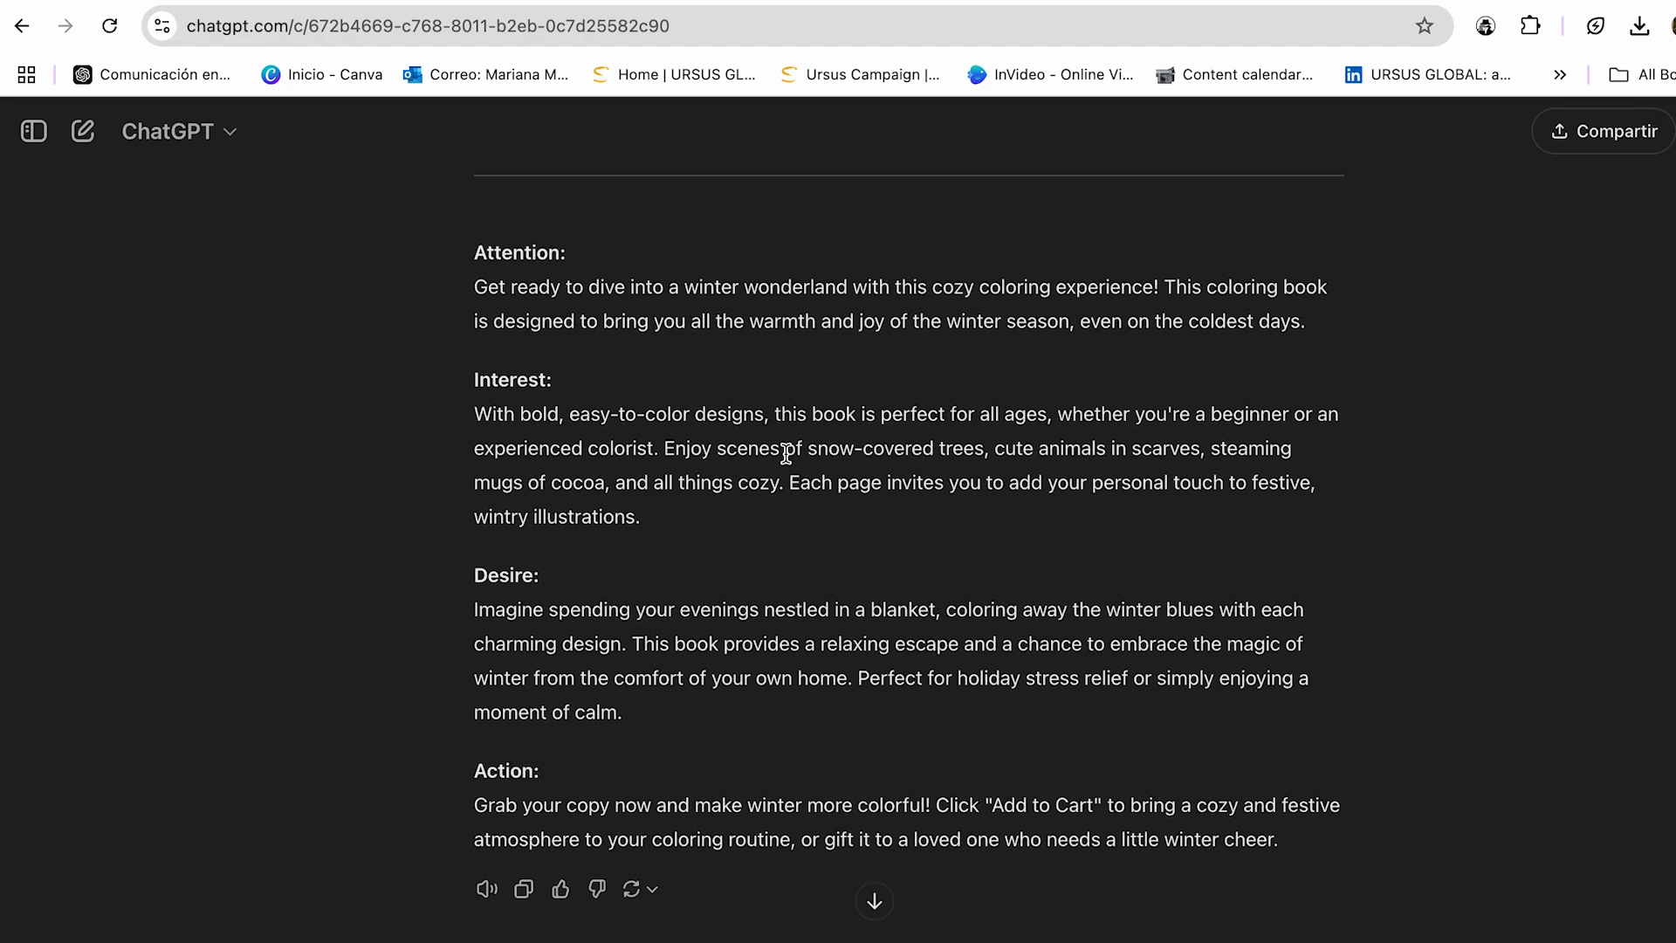
{"action": "left_click_drag", "start_coordinate": [476, 297], "coordinate": [1288, 365]}
{"action": "key", "text": "super+c"}
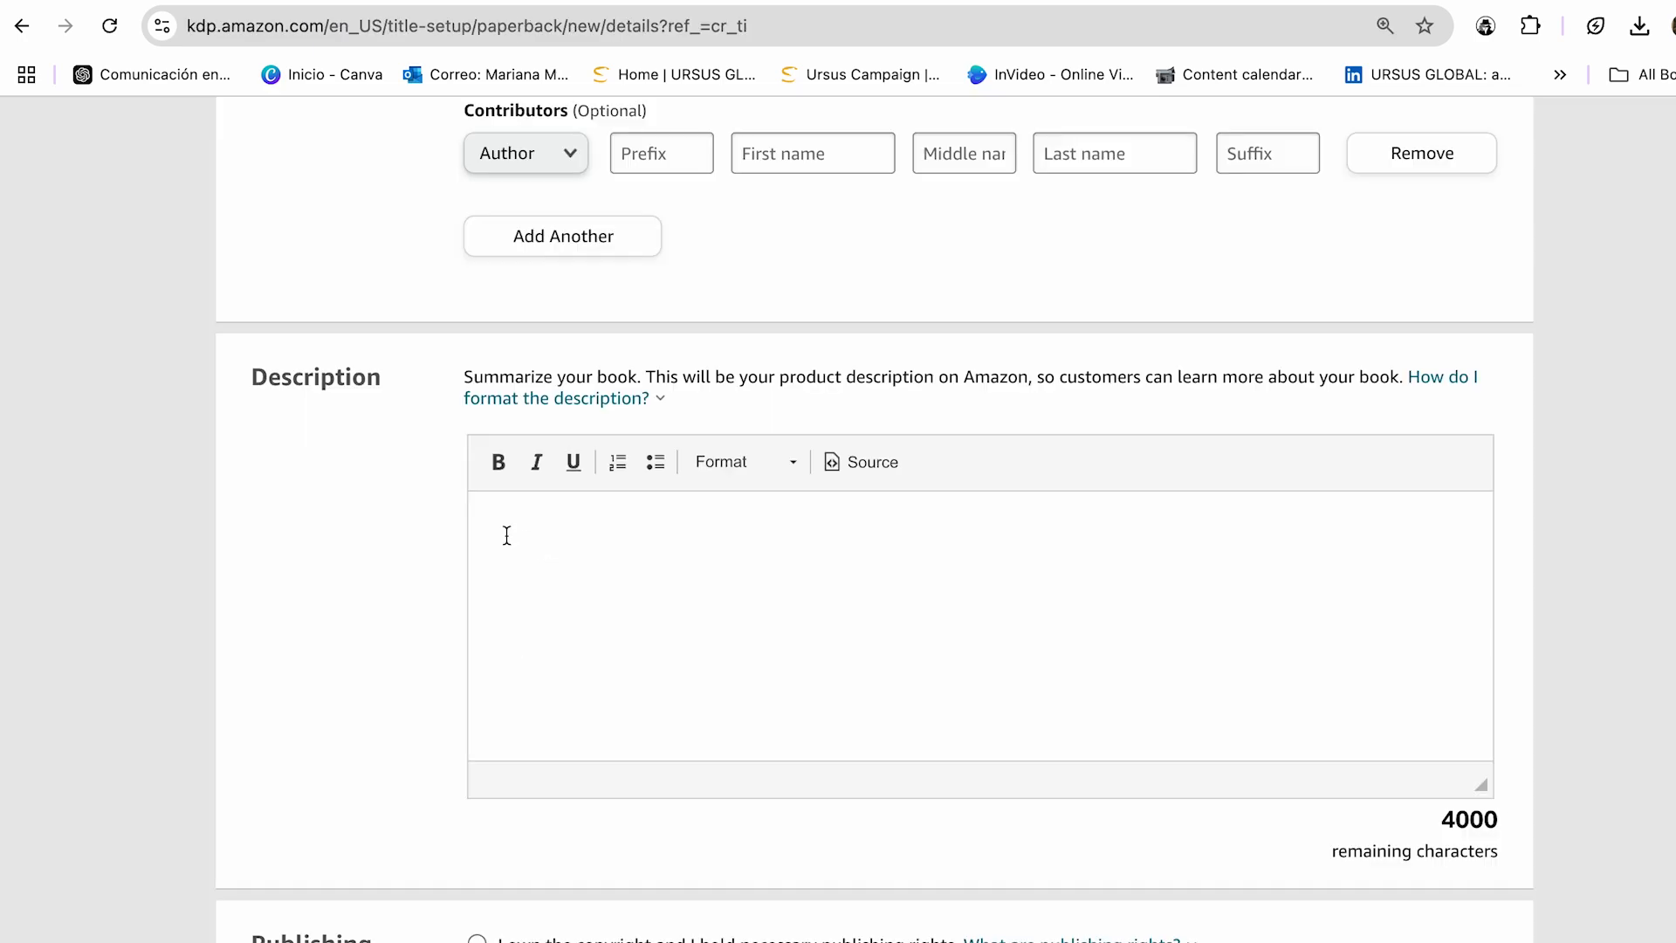
{"action": "left_click", "coordinate": [507, 534]}
{"action": "key", "text": "super+v"}
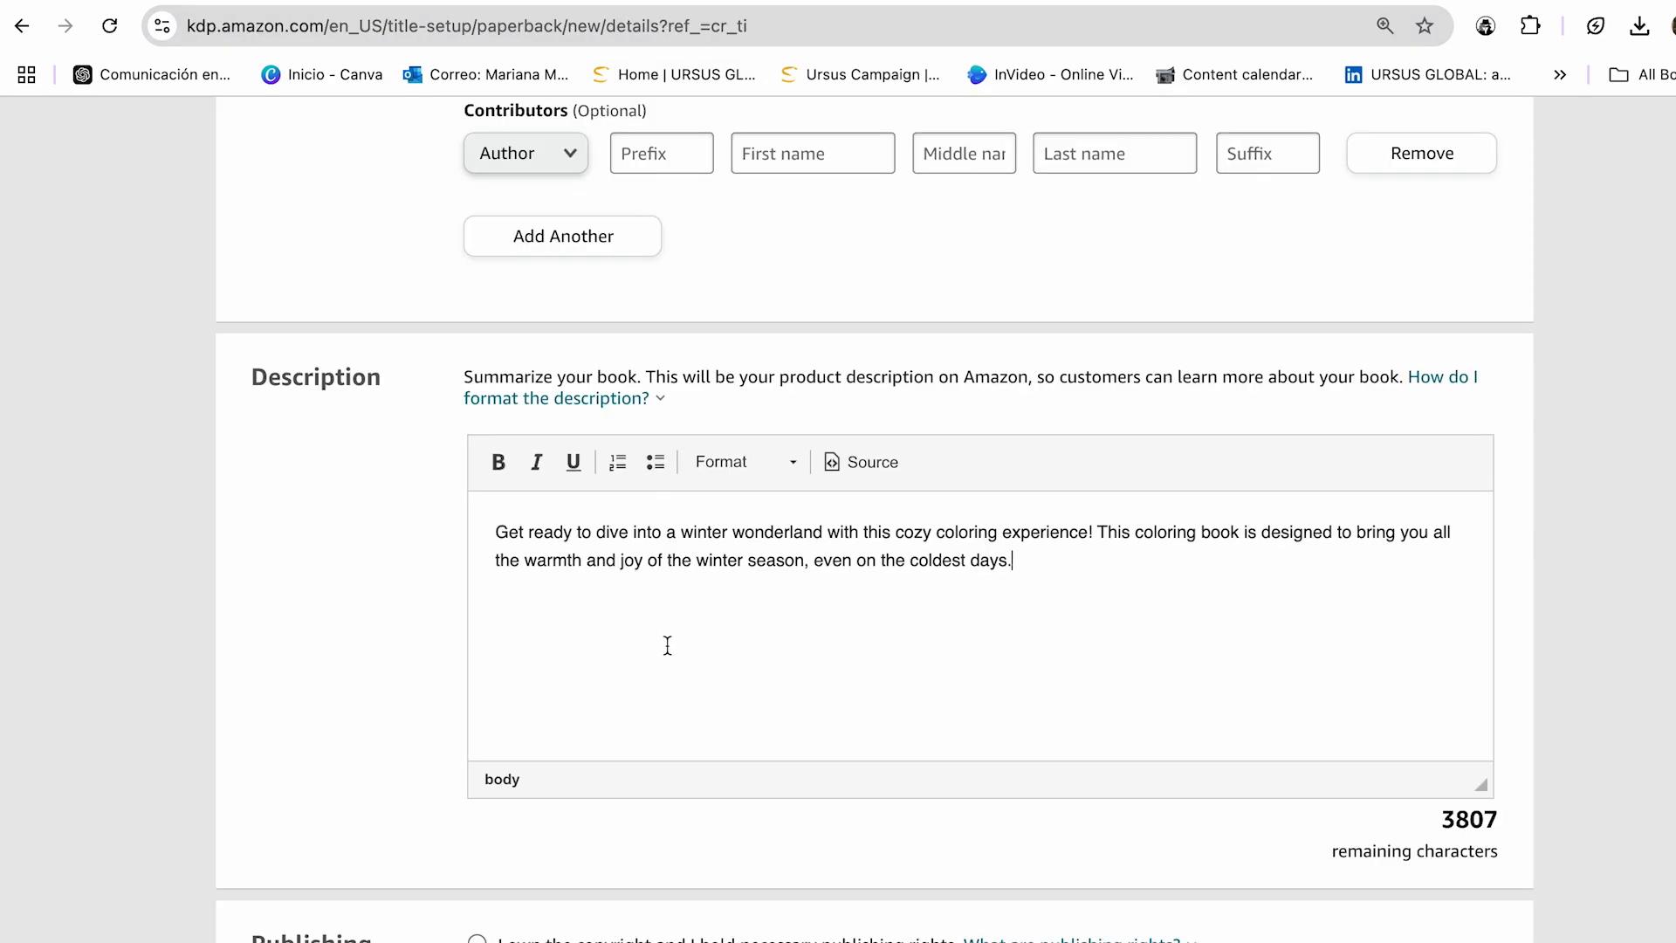
- Review the Cozy Girl Christmas Coloring Book listing on Amazon again for its book details and notes, and return to KDP
{"action": "left_click", "coordinate": [265, 2]}
{"action": "left_click", "coordinate": [583, 644]}
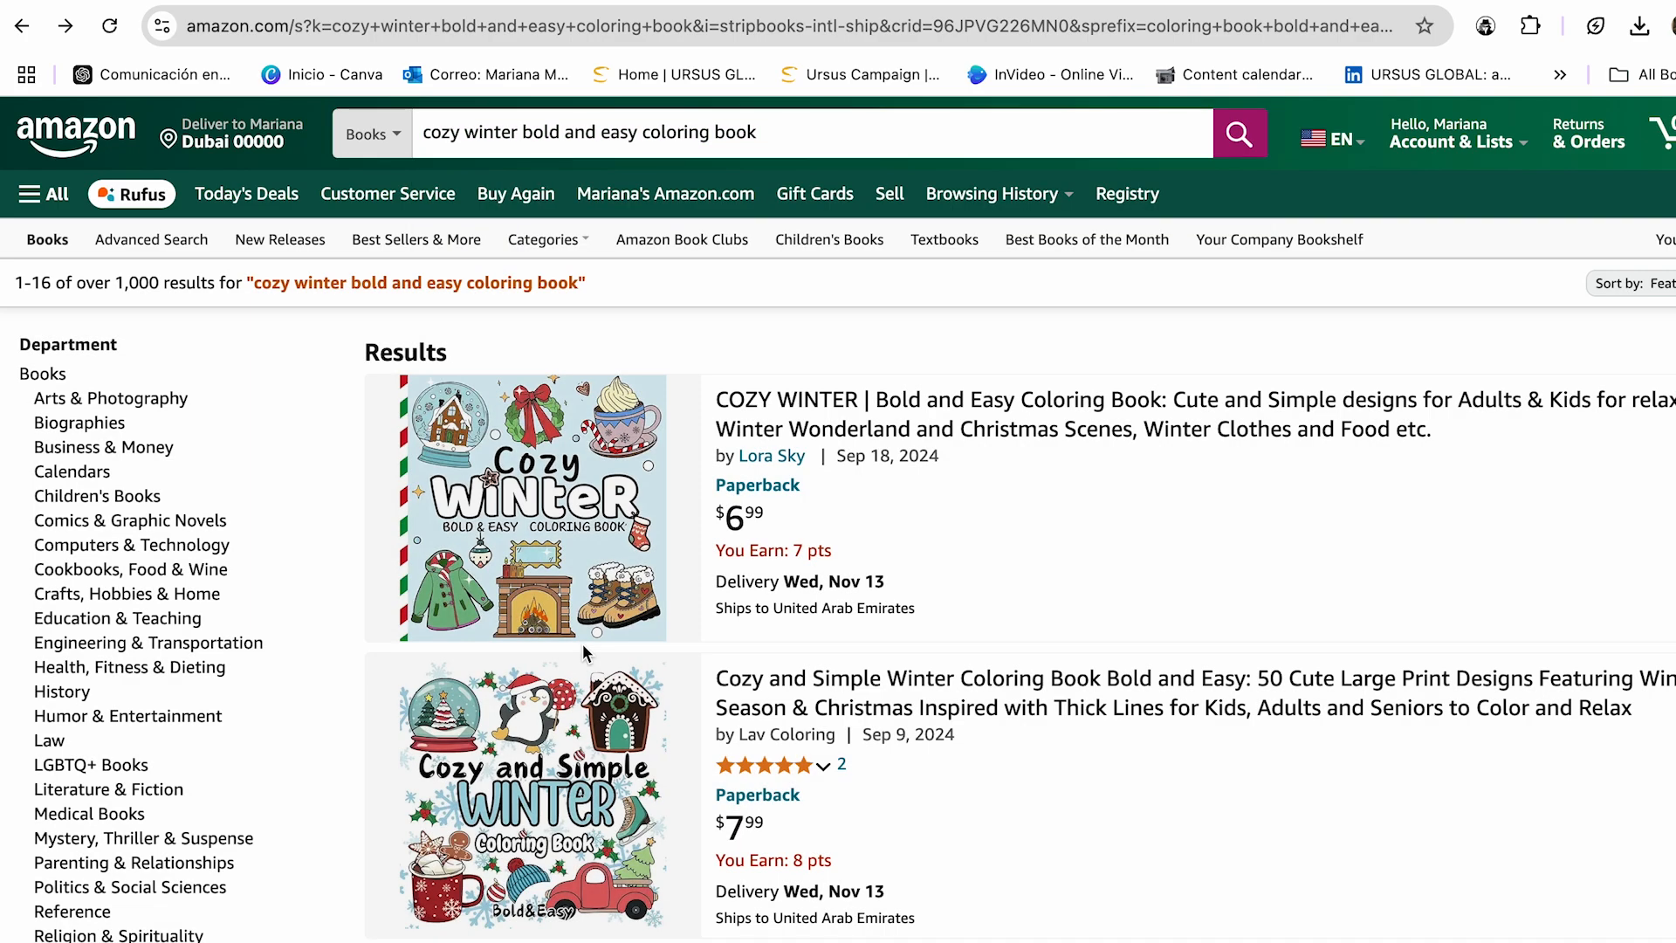
{"action": "scroll", "coordinate": [583, 644], "scroll_direction": "down", "scroll_amount": 3}
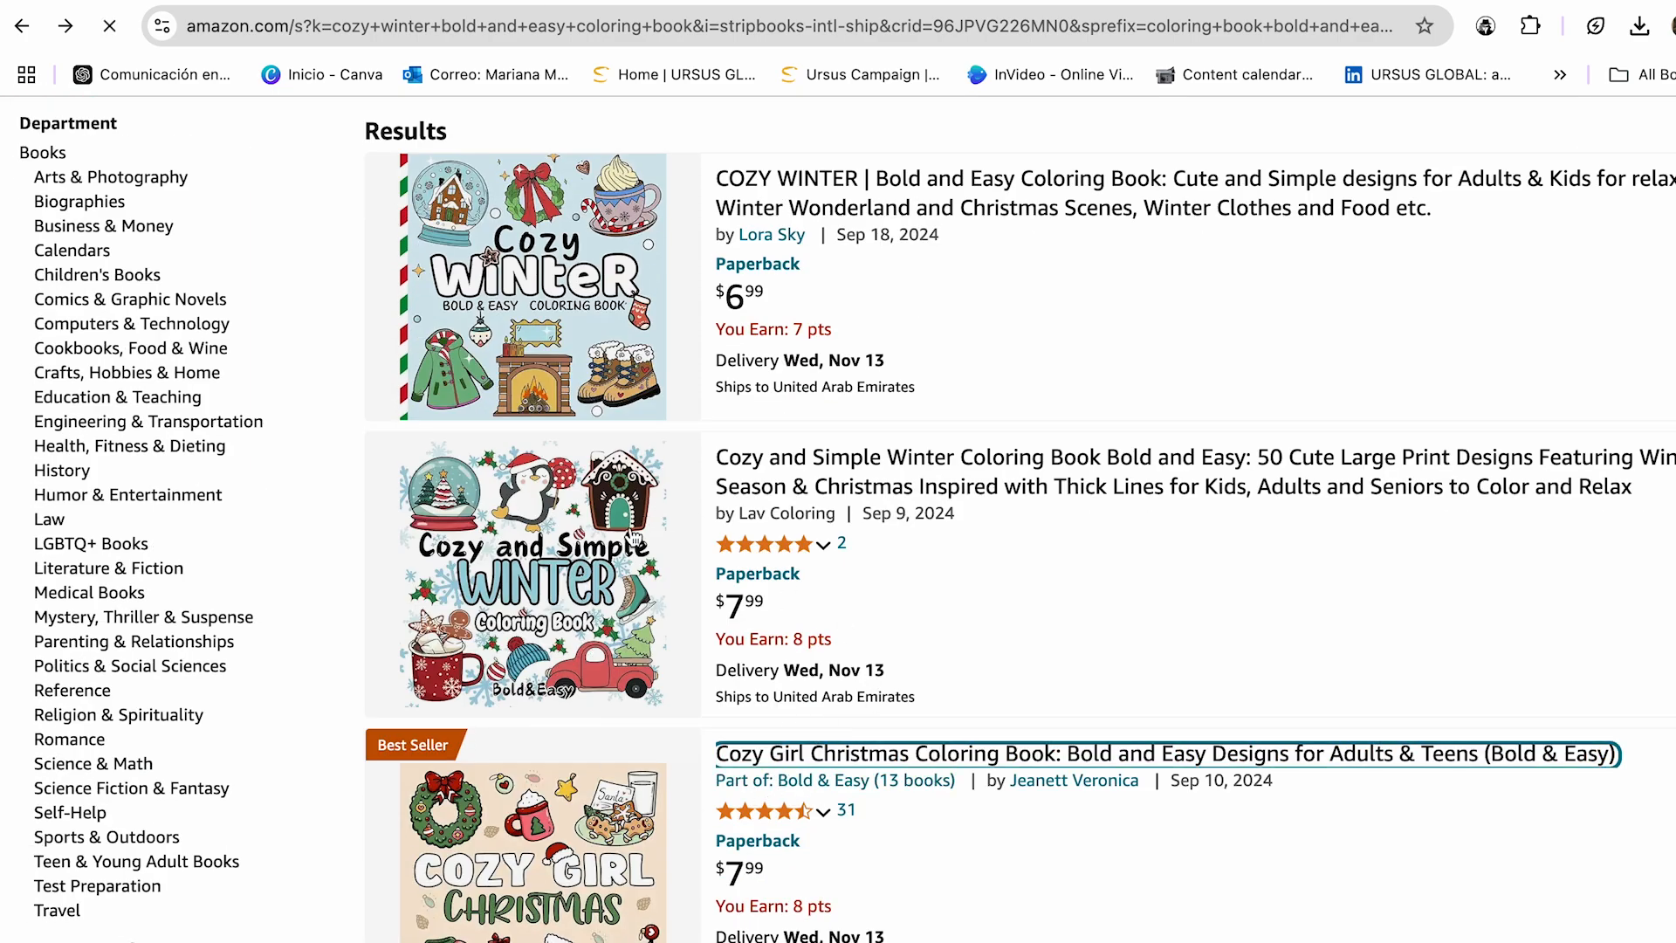
{"action": "left_click", "coordinate": [742, 756]}
{"action": "scroll", "coordinate": [638, 673], "scroll_direction": "down", "scroll_amount": 1}
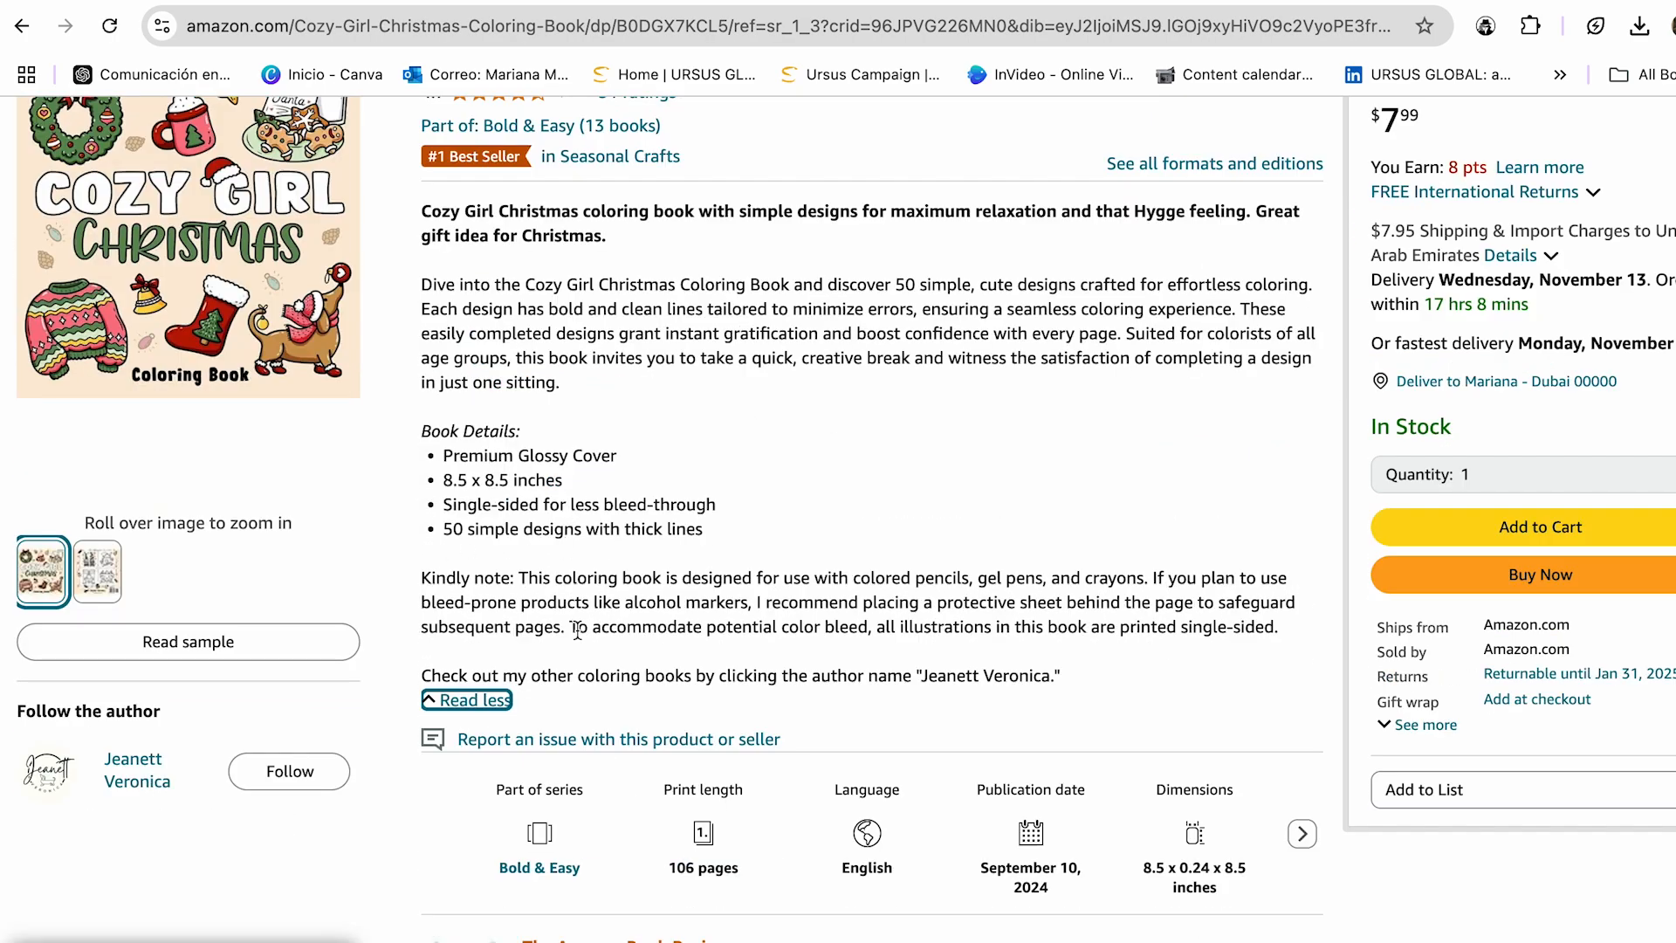
{"action": "scroll", "coordinate": [576, 628], "scroll_direction": "down", "scroll_amount": 2}
{"action": "scroll", "coordinate": [595, 576], "scroll_direction": "up", "scroll_amount": 5}
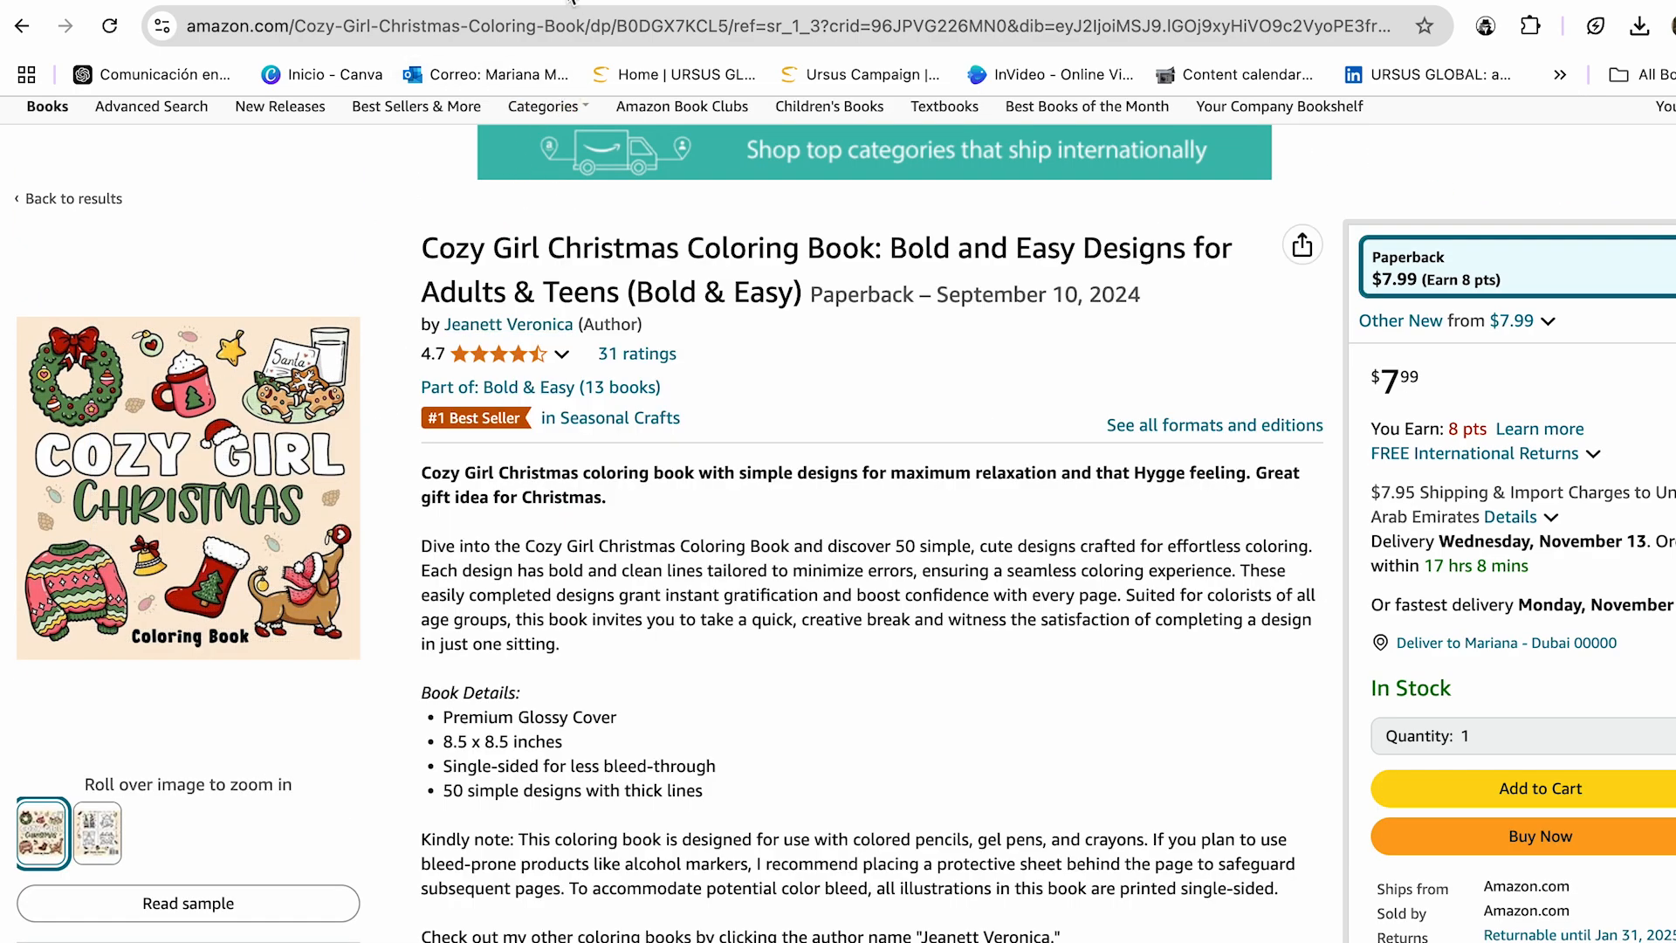
{"action": "left_click", "coordinate": [572, 1]}
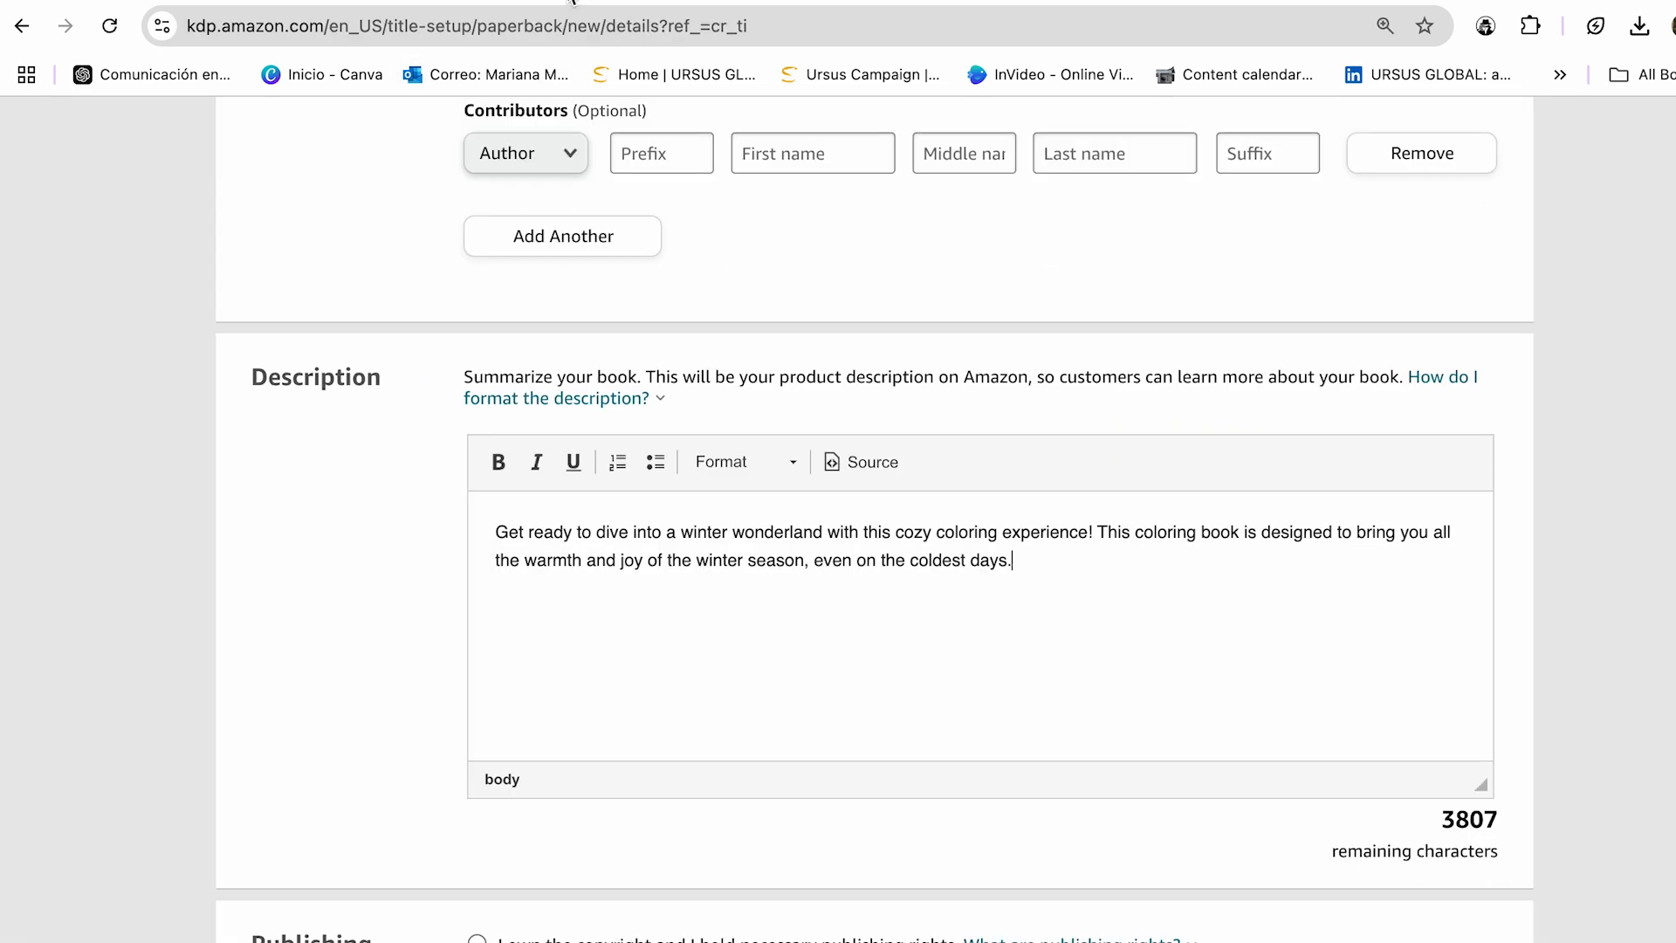
- Declare ownership of the copyright and publishing rights, and answer No to sexually explicit images or title
{"action": "scroll", "coordinate": [678, 792], "scroll_direction": "down", "scroll_amount": 7}
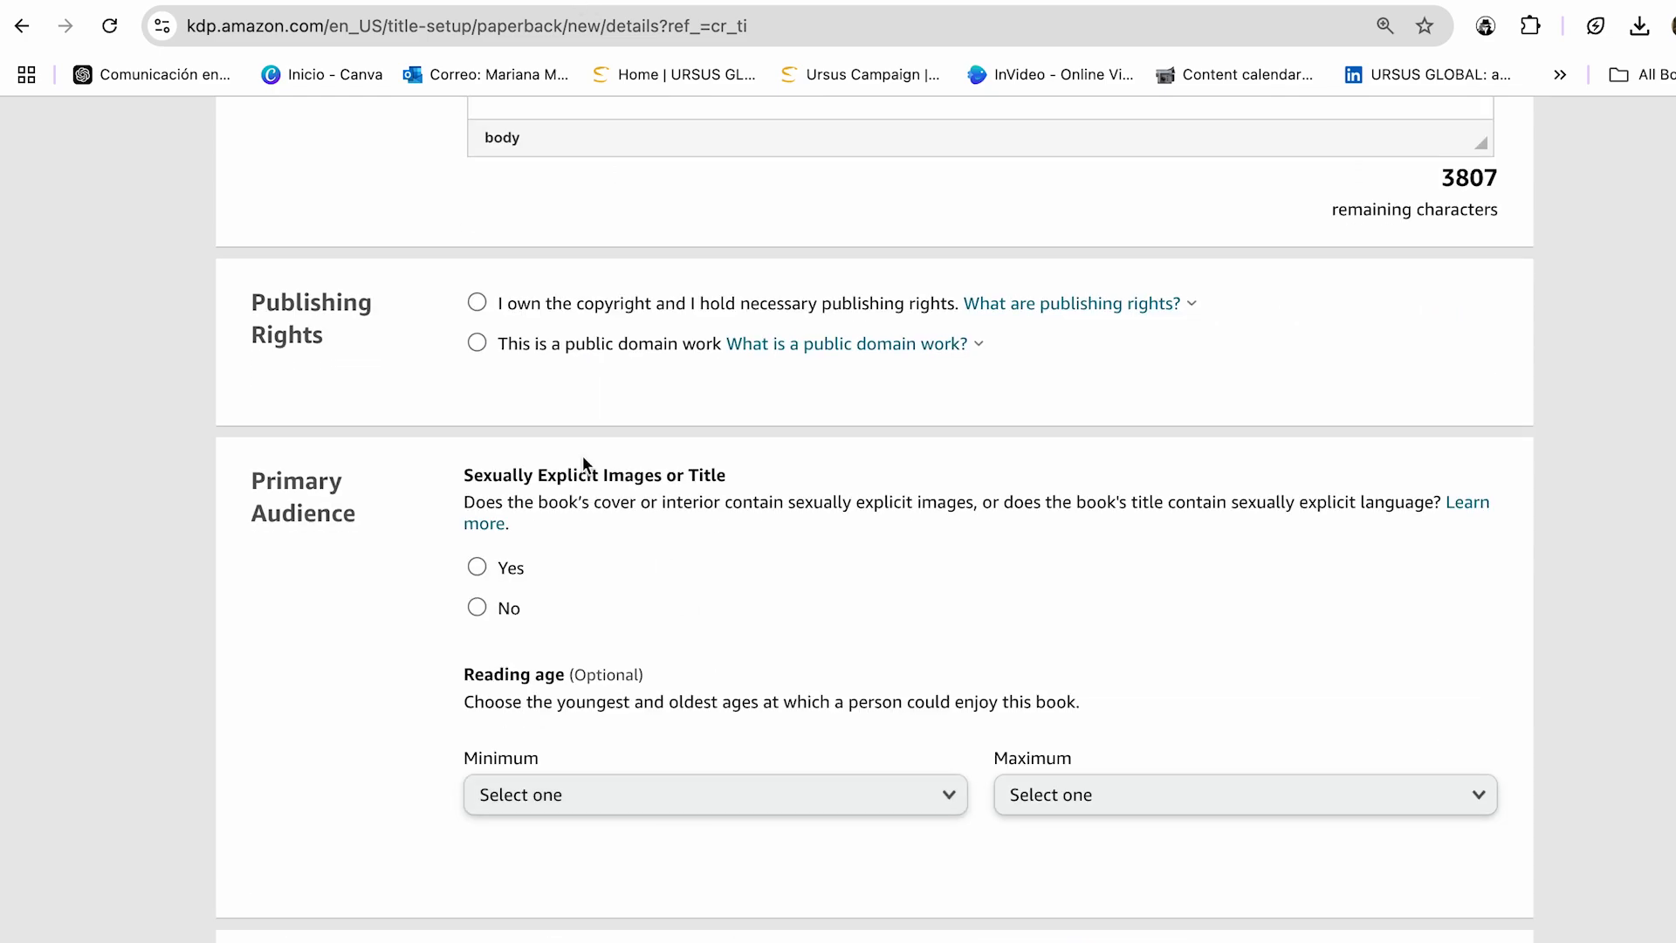
{"action": "left_click", "coordinate": [475, 304]}
{"action": "scroll", "coordinate": [611, 489], "scroll_direction": "down", "scroll_amount": 1}
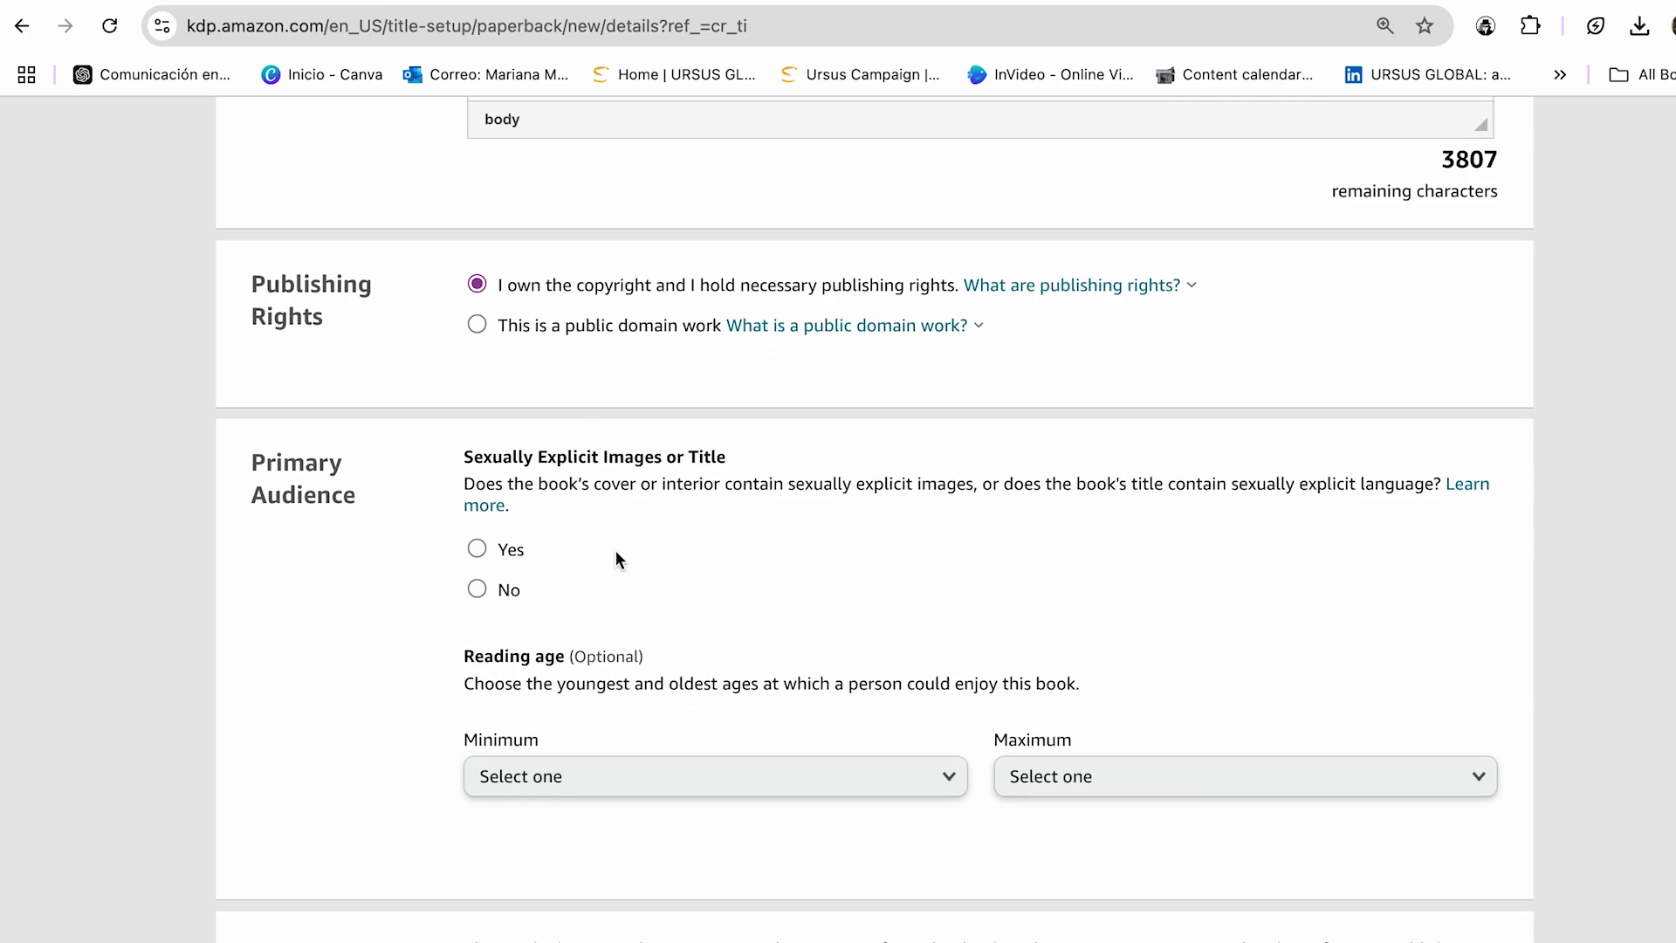
{"action": "scroll", "coordinate": [632, 590], "scroll_direction": "down", "scroll_amount": 2}
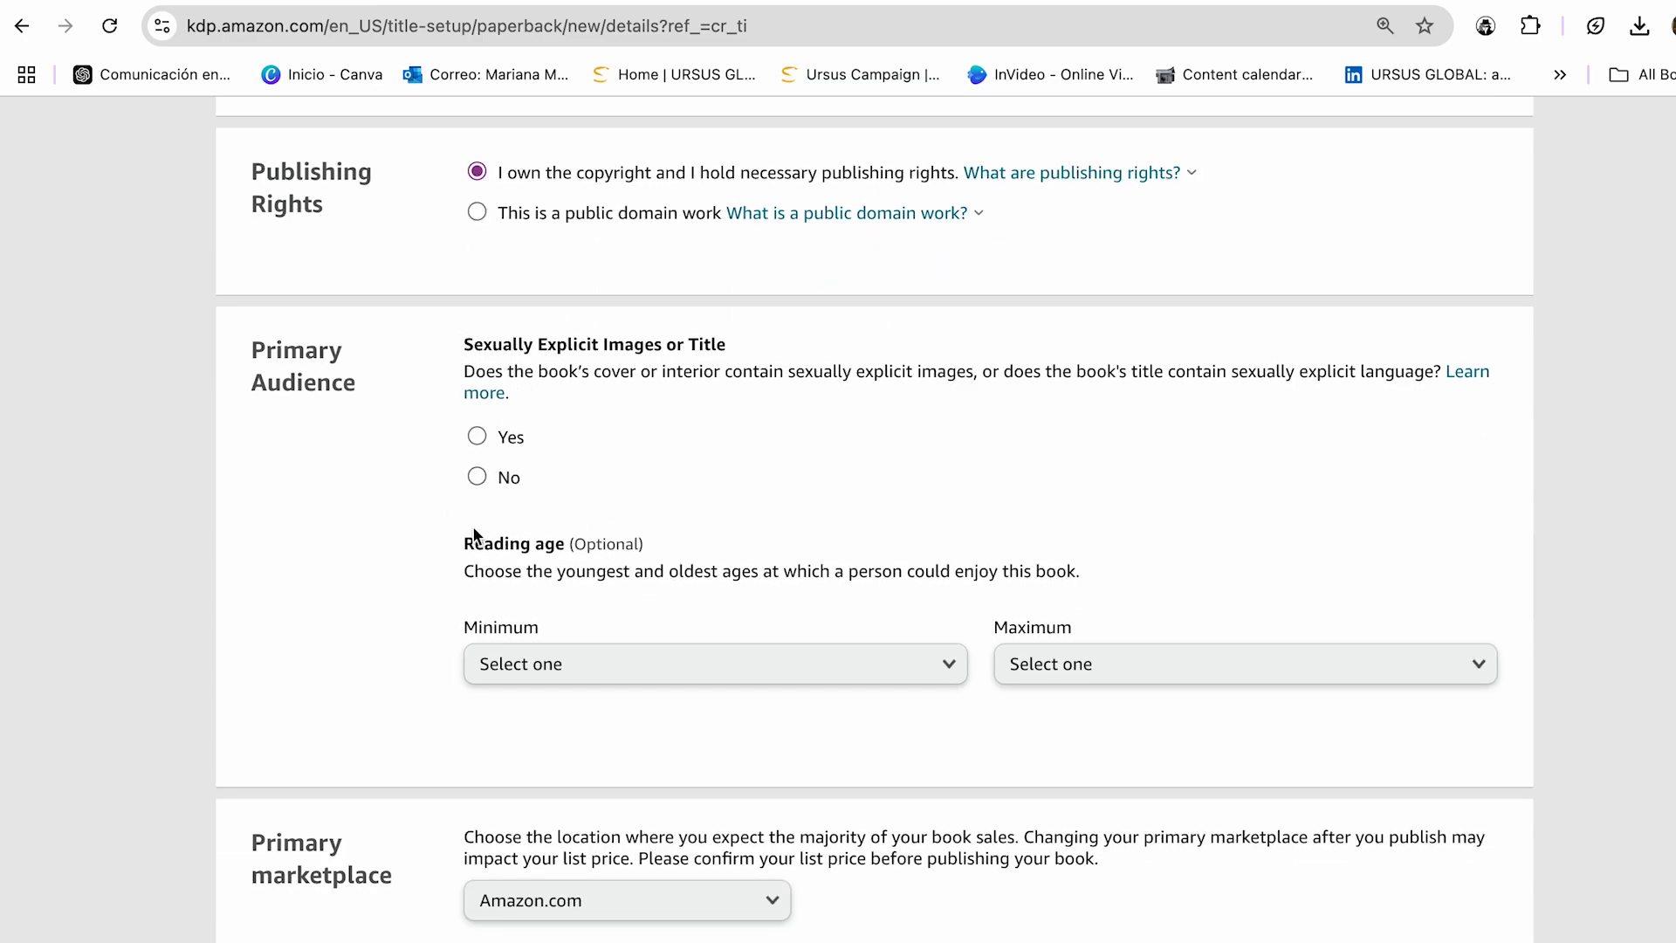
{"action": "left_click", "coordinate": [476, 476]}
{"action": "scroll", "coordinate": [569, 584], "scroll_direction": "down", "scroll_amount": 3}
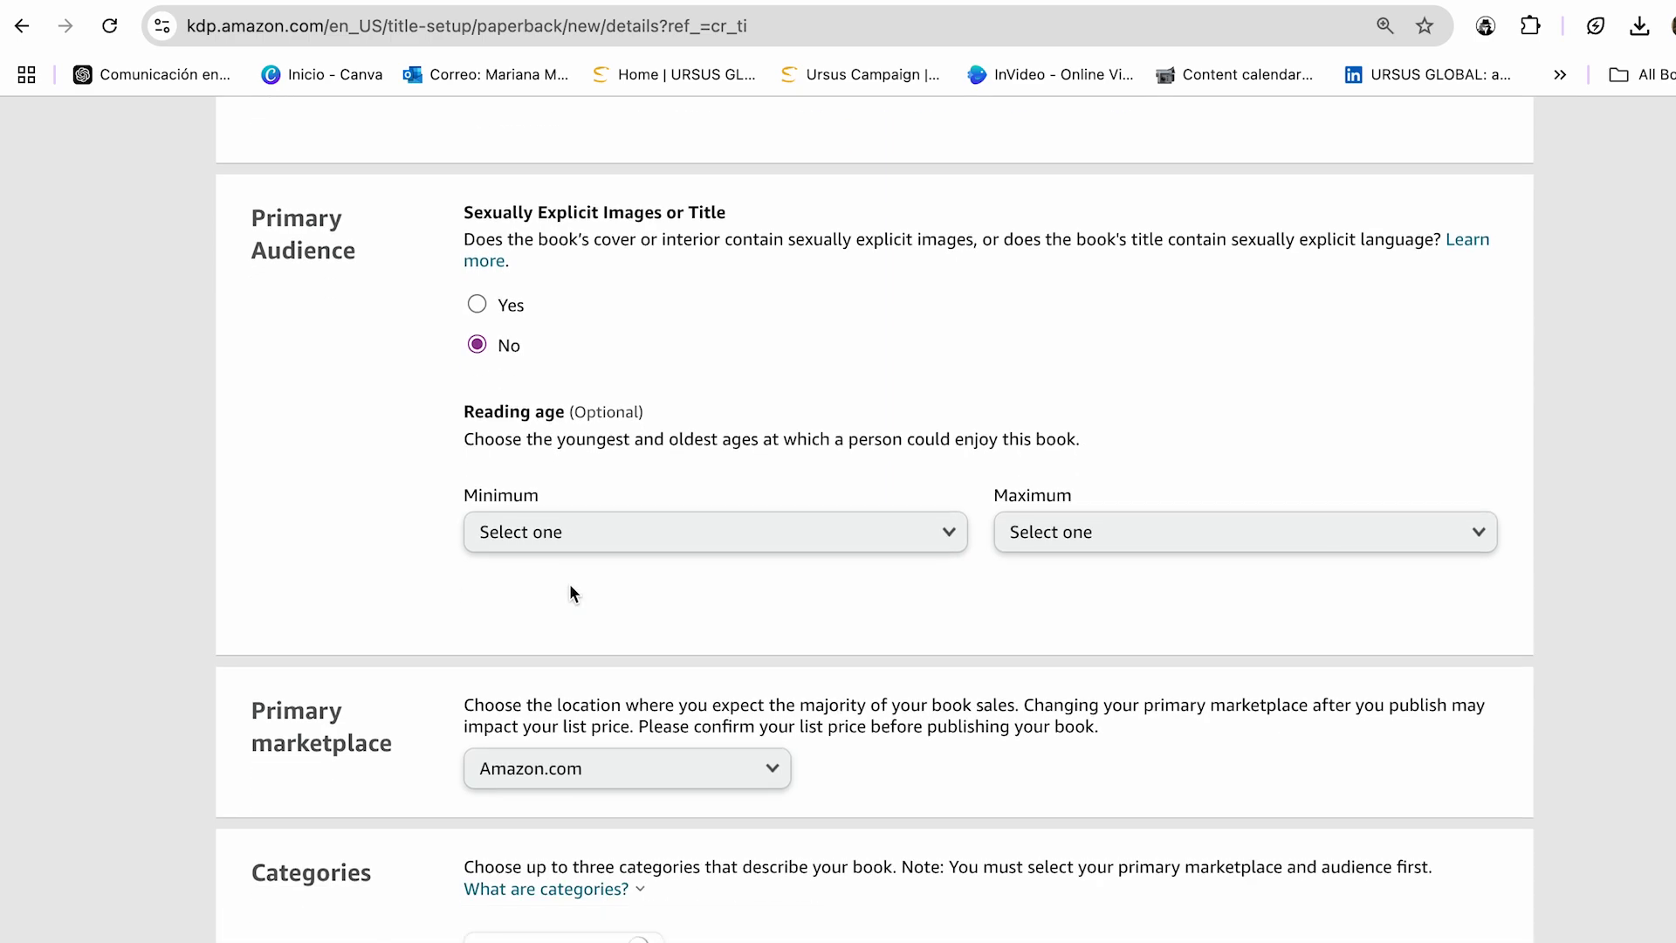
- Leave the reading age unset and choose Amazon.com as the primary marketplace
{"action": "scroll", "coordinate": [620, 642], "scroll_direction": "down", "scroll_amount": 3}
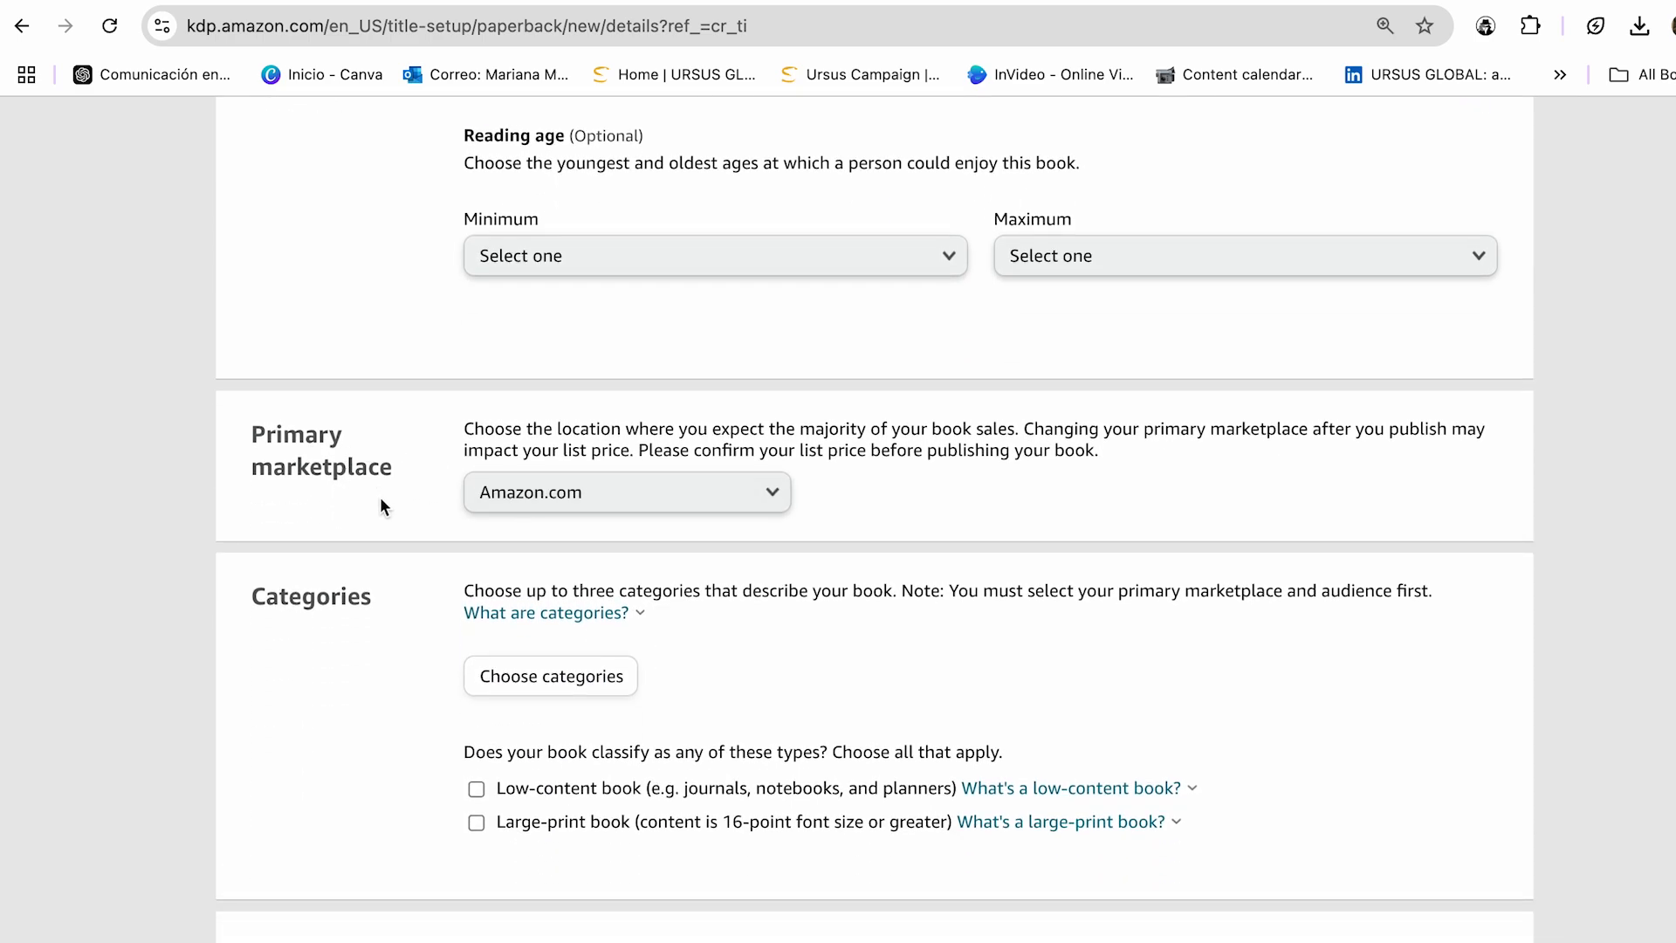
{"action": "left_click", "coordinate": [686, 511]}
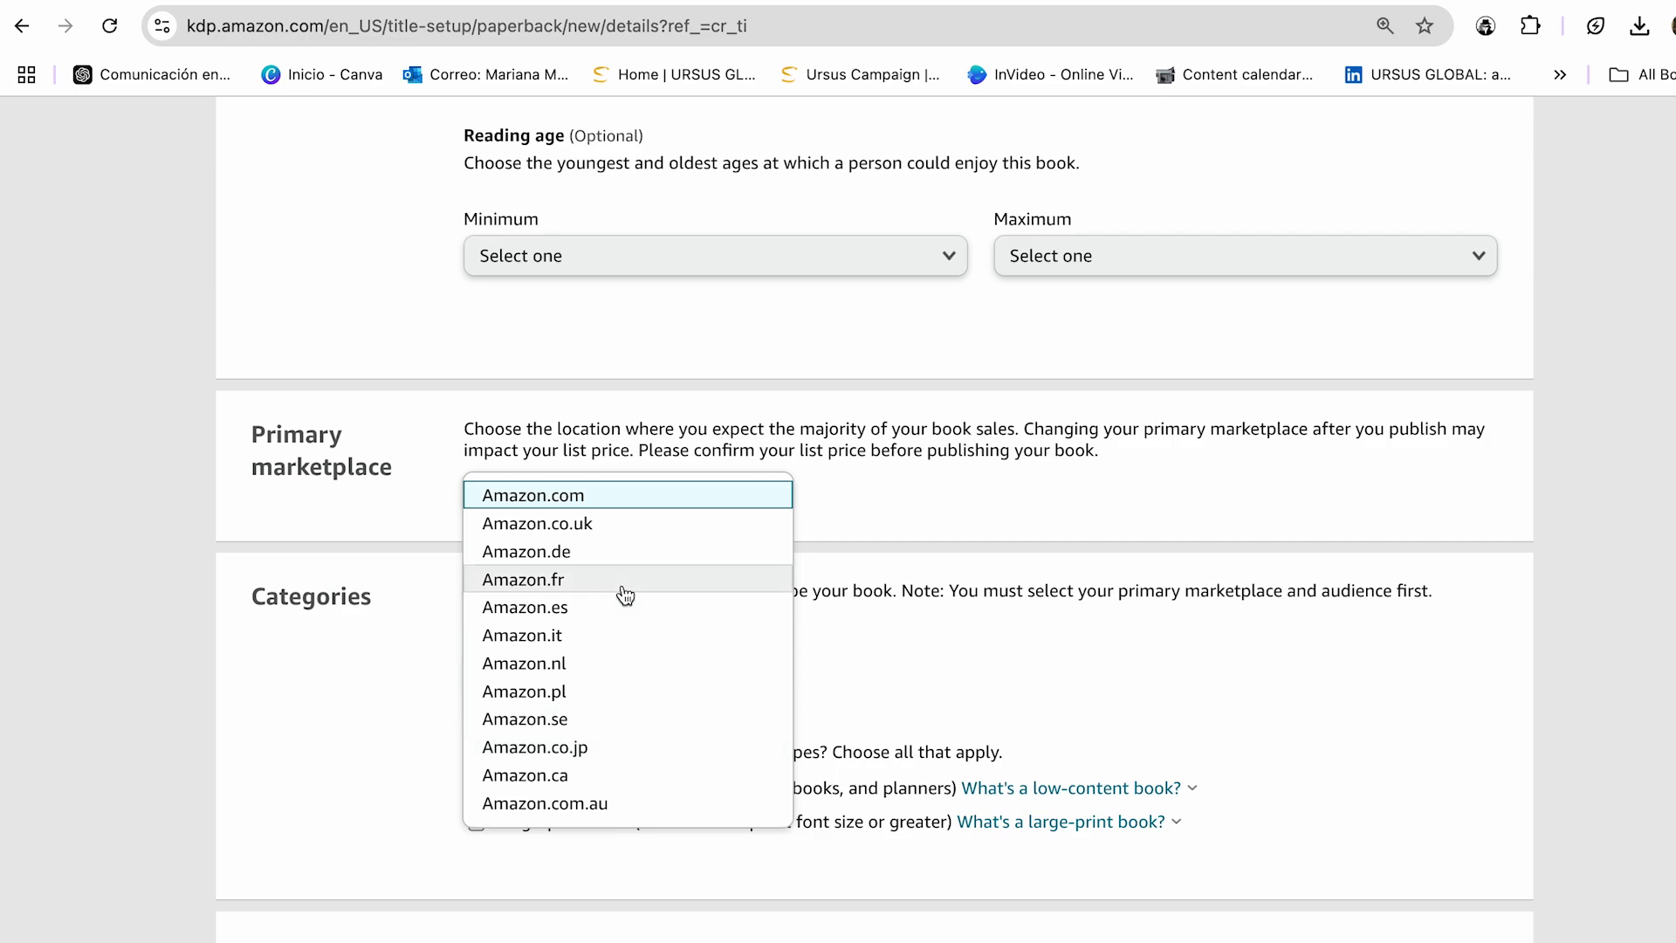
{"action": "left_click", "coordinate": [599, 495]}
{"action": "scroll", "coordinate": [647, 599], "scroll_direction": "down", "scroll_amount": 3}
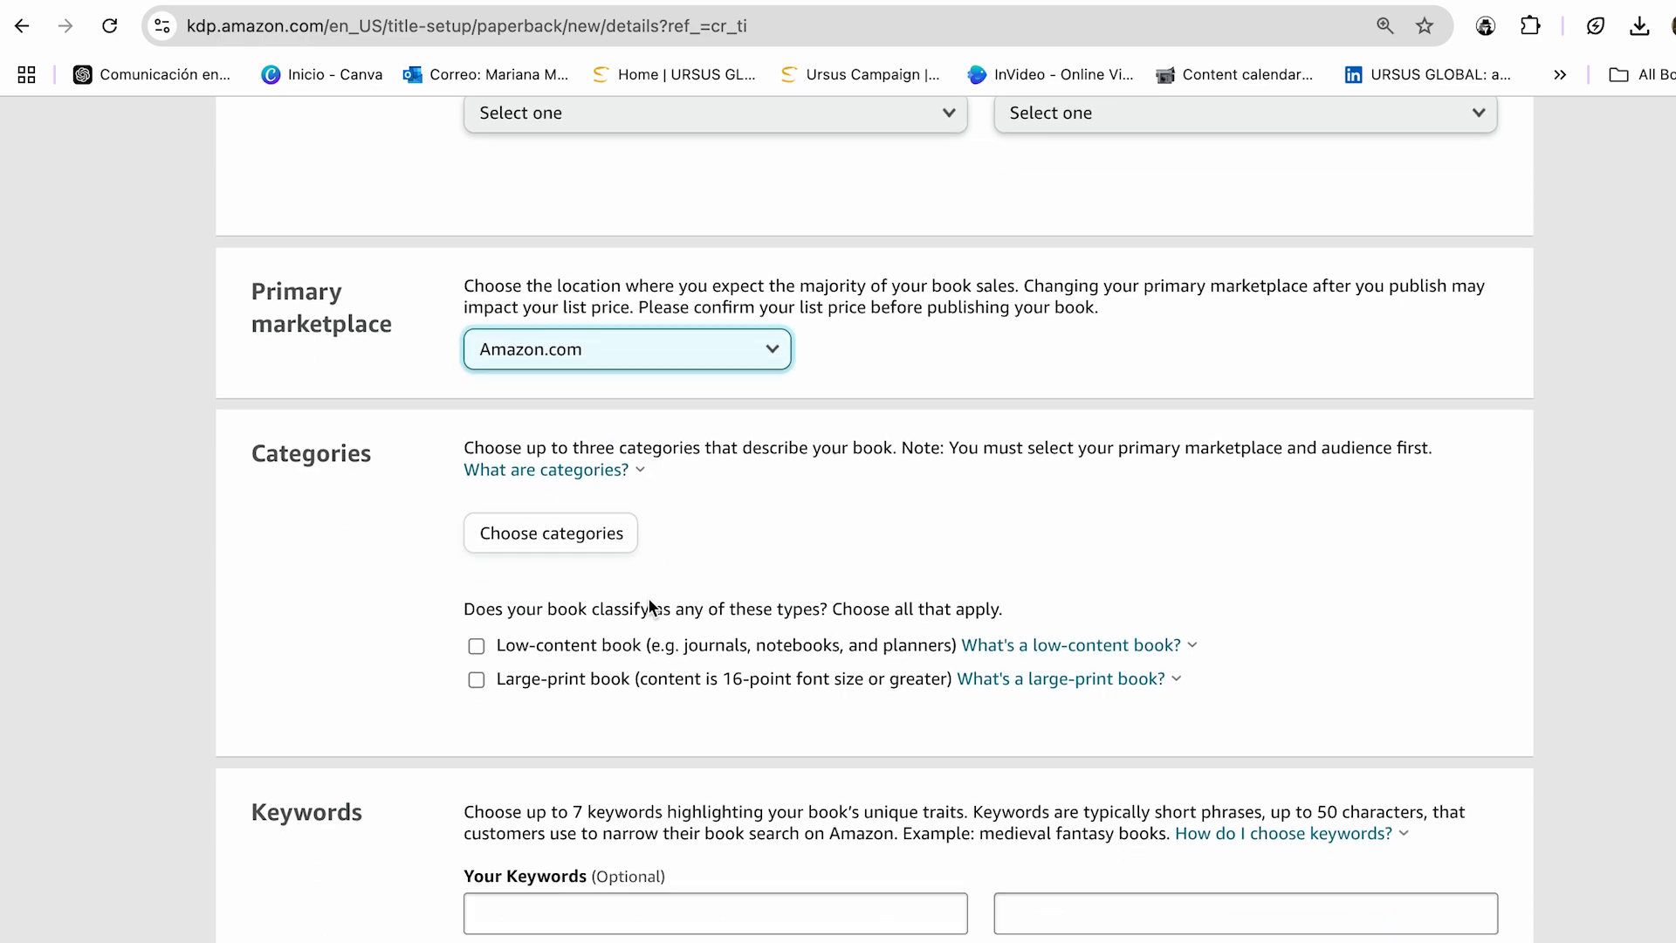
- Set the book's category to Crafts, Hobbies & Home with the subcategory Coloring Books for Grown-Ups
{"action": "scroll", "coordinate": [643, 598], "scroll_direction": "down", "scroll_amount": 1}
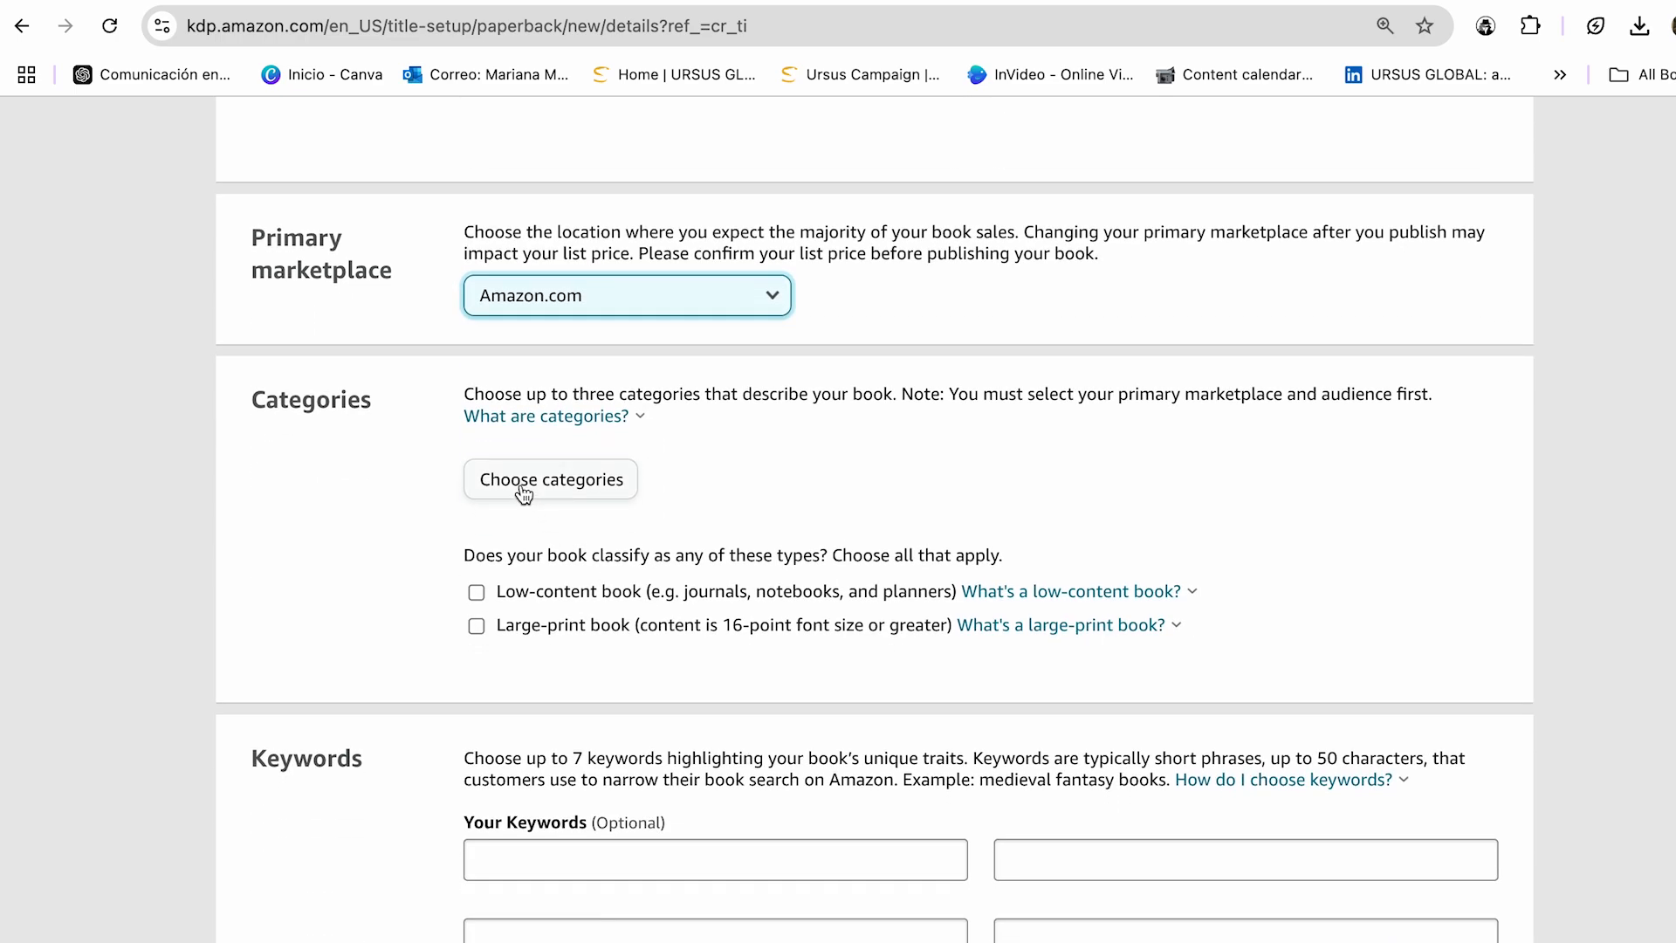
{"action": "left_click", "coordinate": [524, 493]}
{"action": "left_click", "coordinate": [501, 554]}
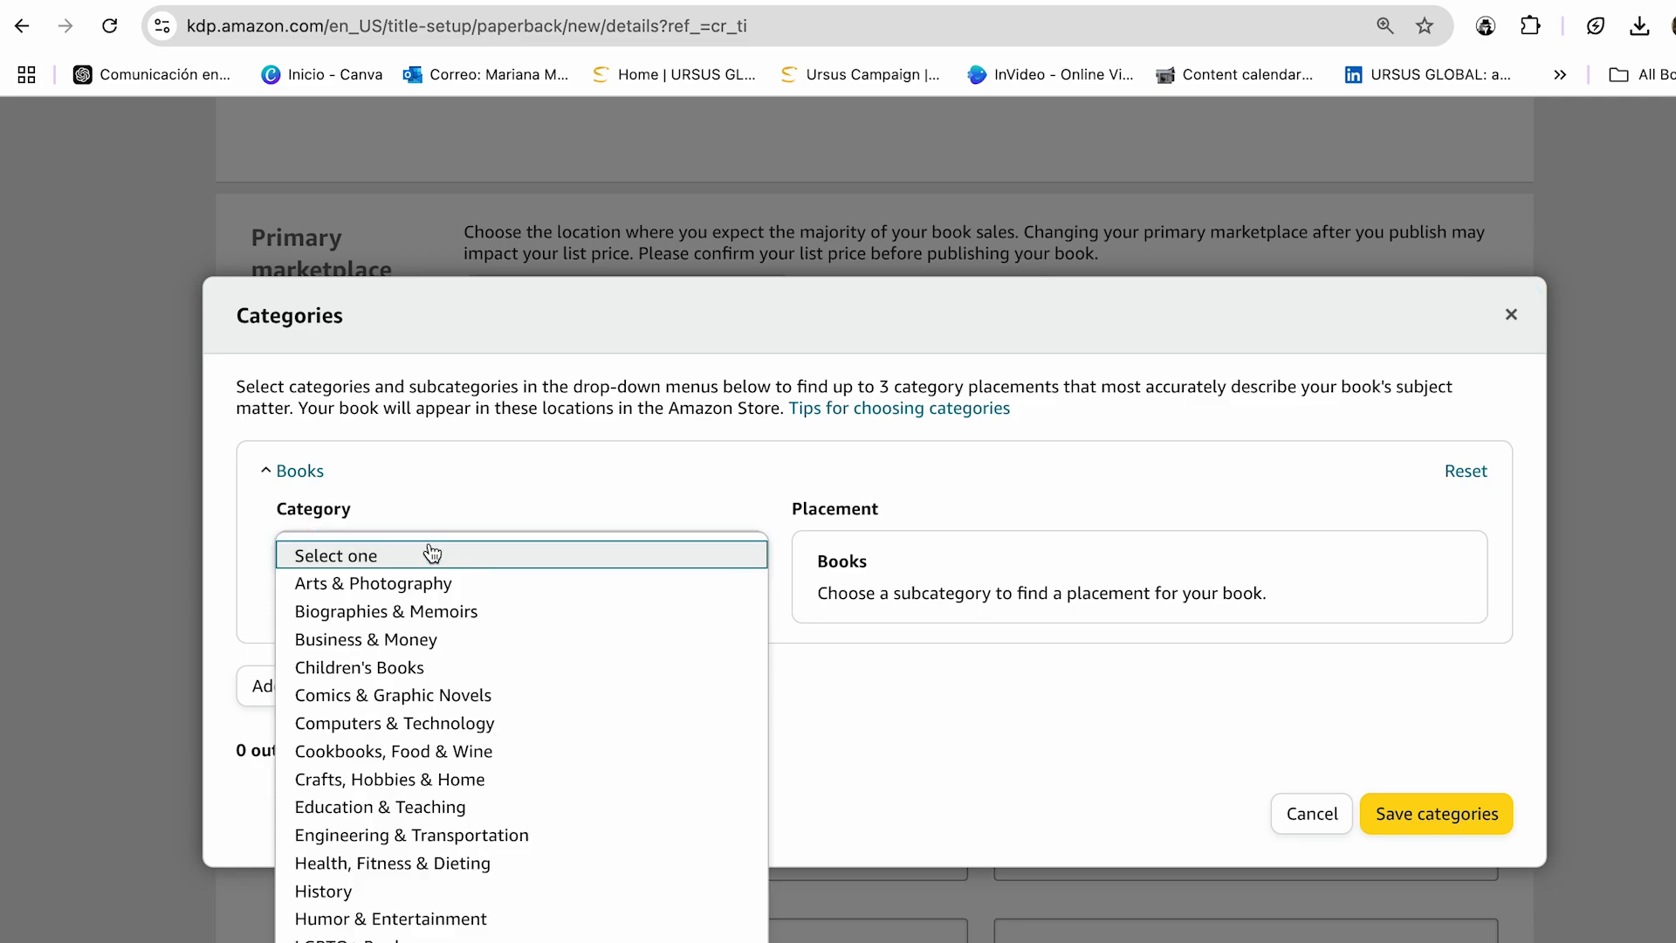
{"action": "scroll", "coordinate": [420, 679], "scroll_direction": "down", "scroll_amount": 1}
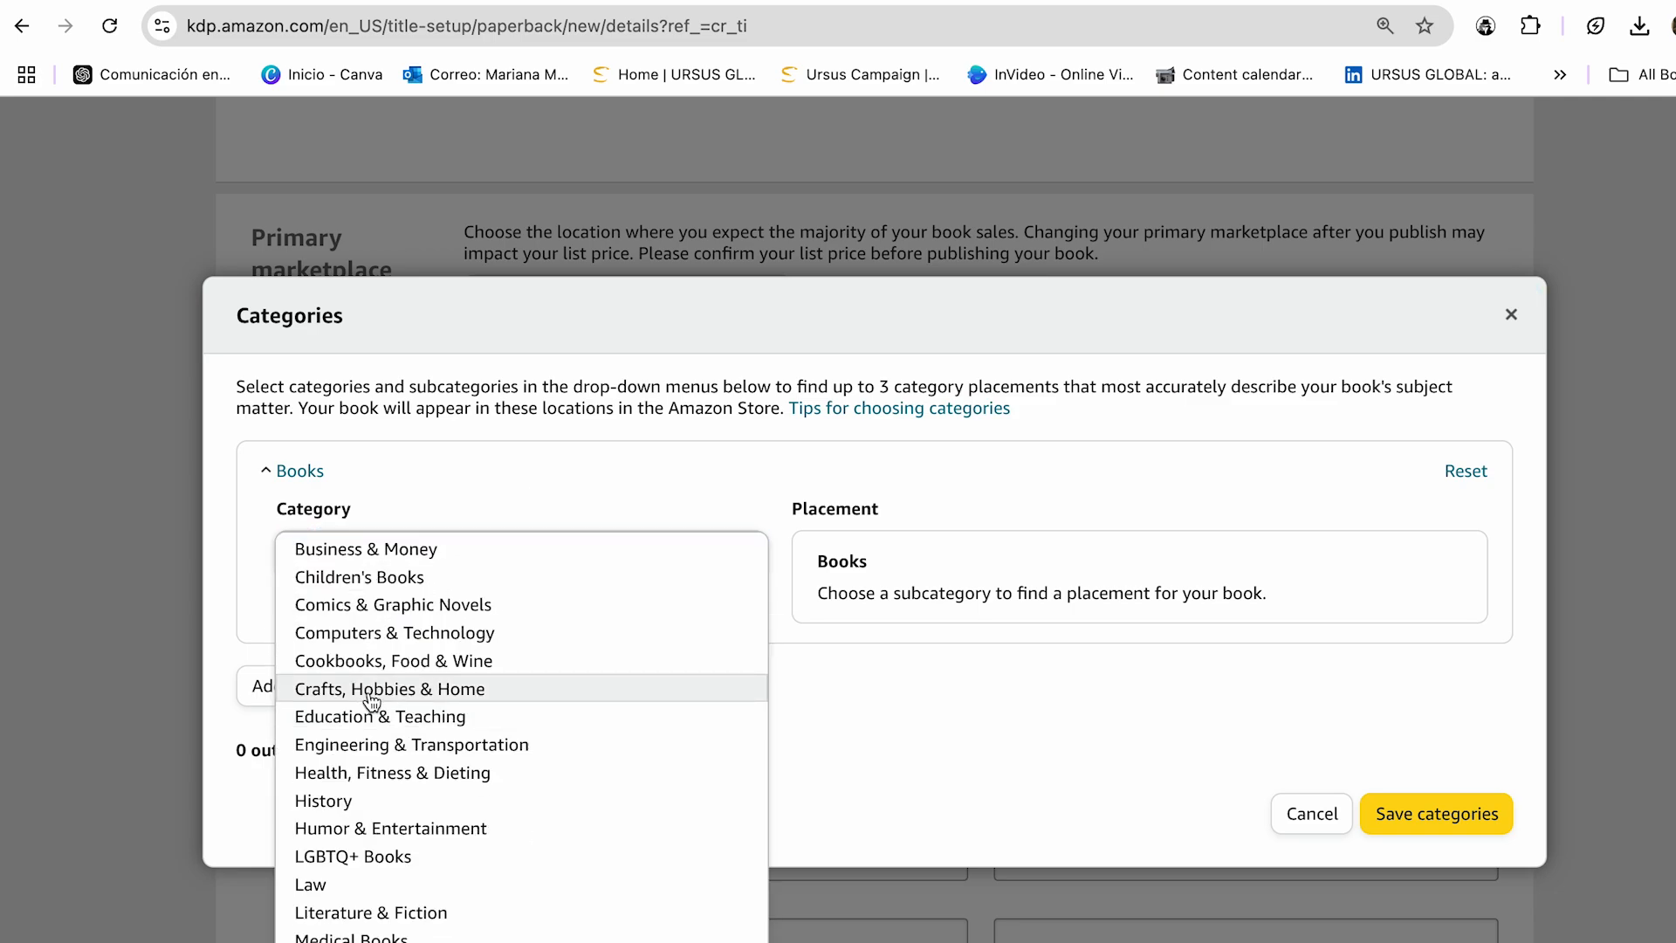
{"action": "left_click", "coordinate": [372, 689]}
{"action": "left_click", "coordinate": [468, 638]}
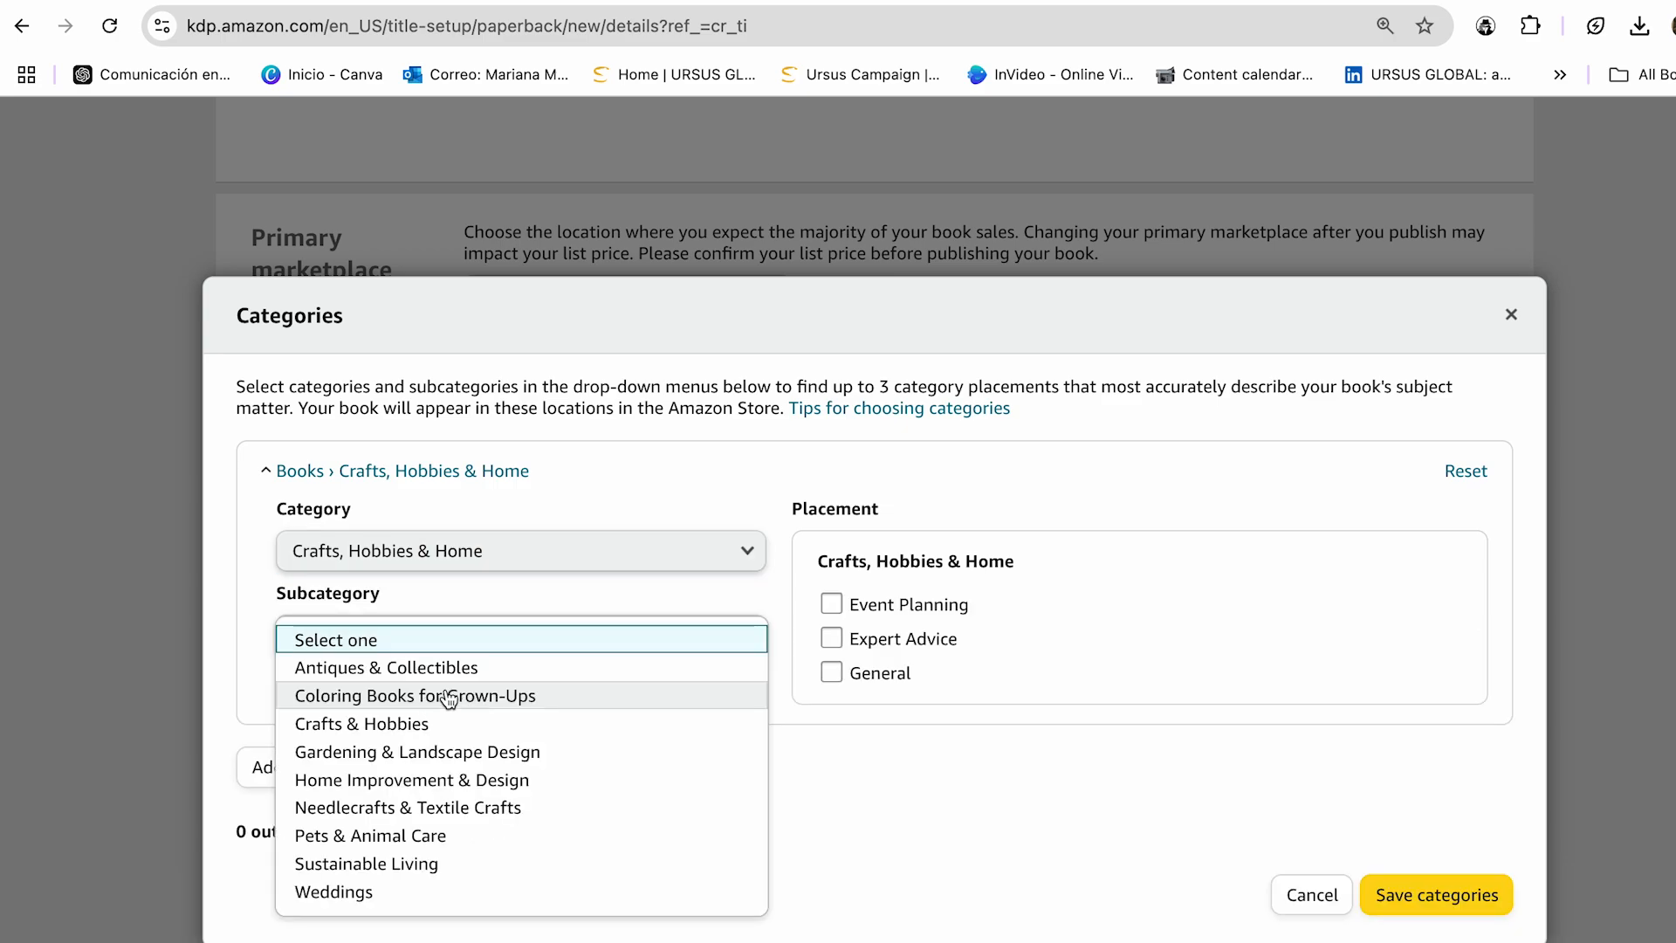
{"action": "left_click", "coordinate": [504, 699]}
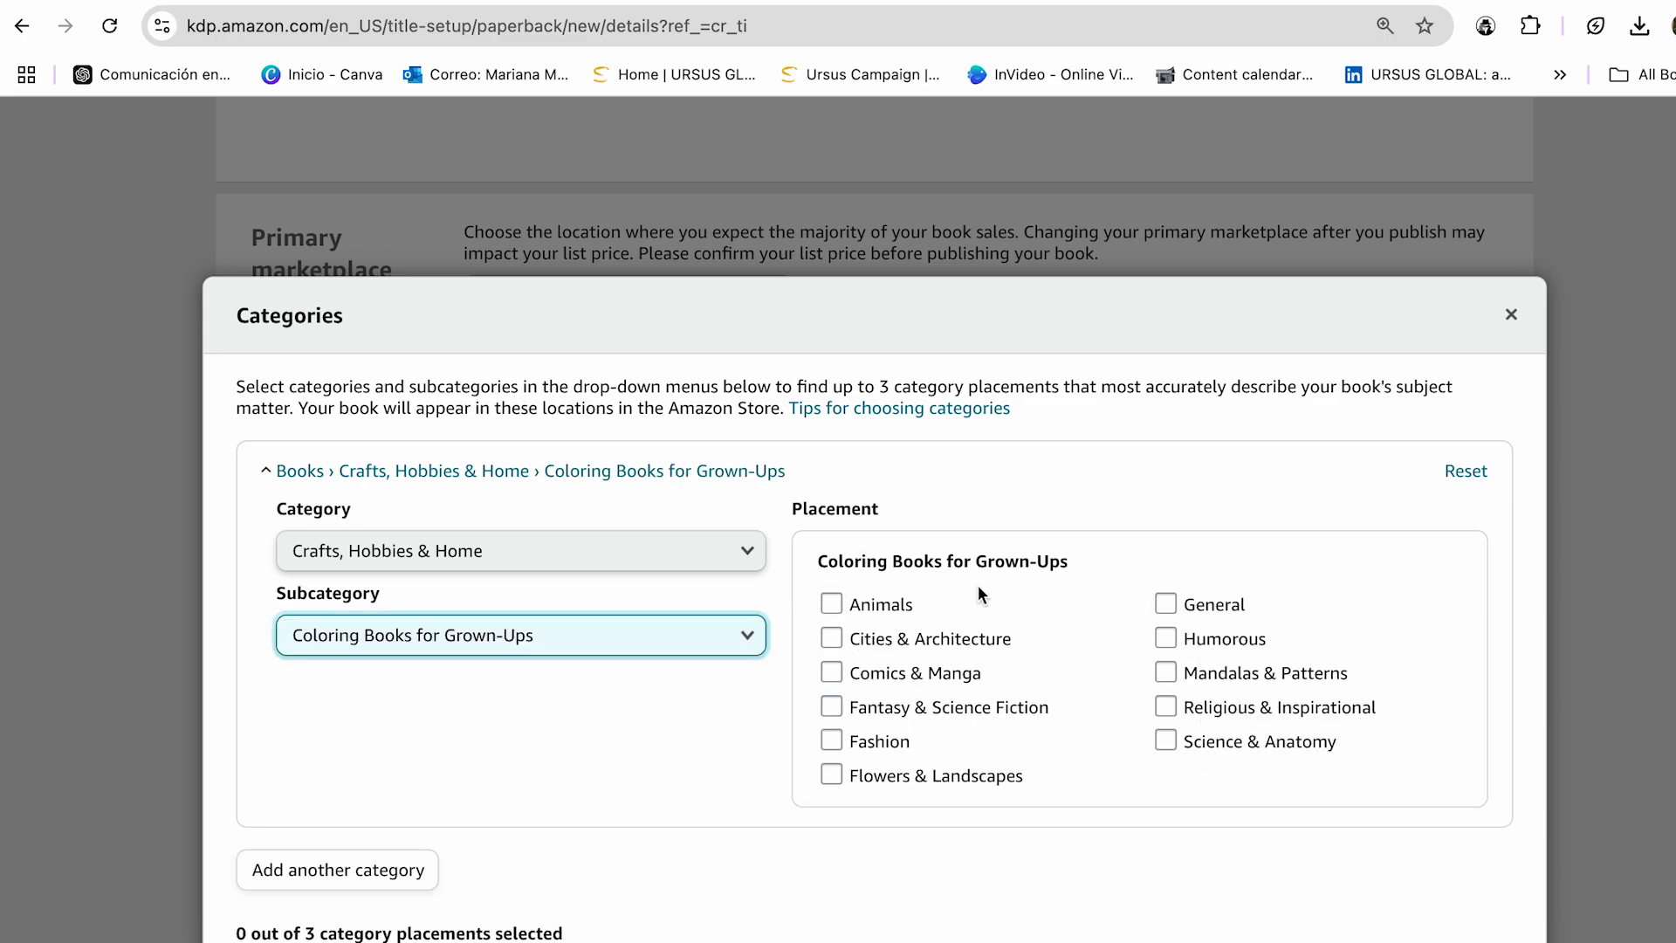
- Choose the Fantasy & Science Fiction and Animals placements, and save the categories
{"action": "scroll", "coordinate": [978, 585], "scroll_direction": "down", "scroll_amount": 1}
{"action": "left_click", "coordinate": [957, 665]}
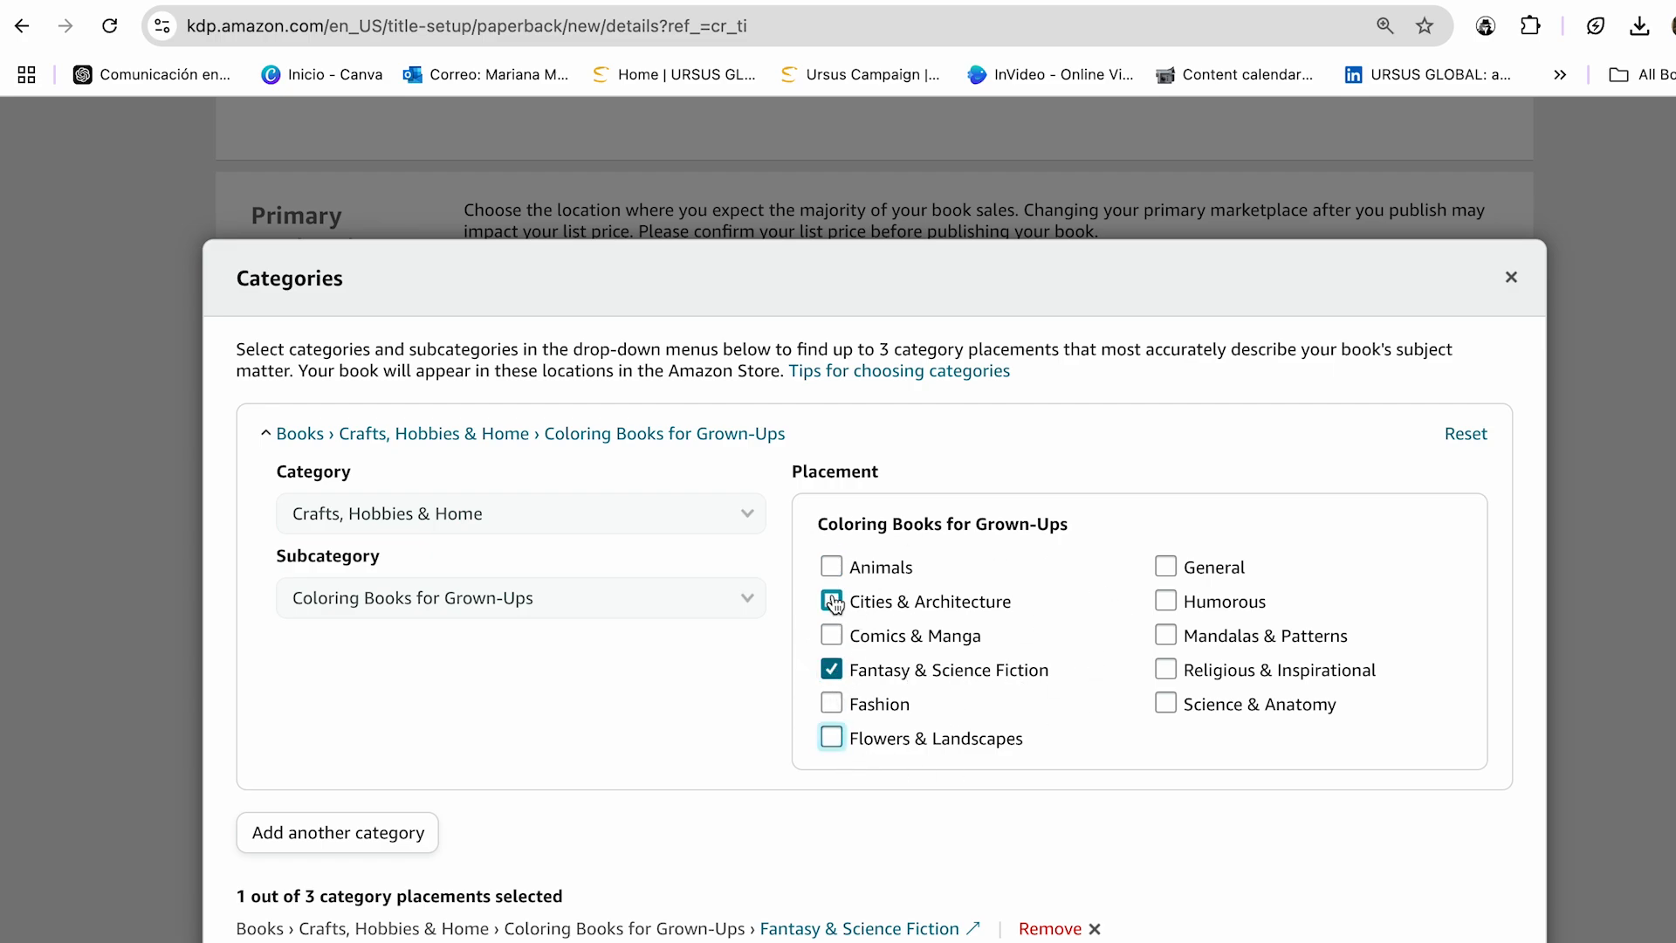
{"action": "left_click", "coordinate": [832, 567]}
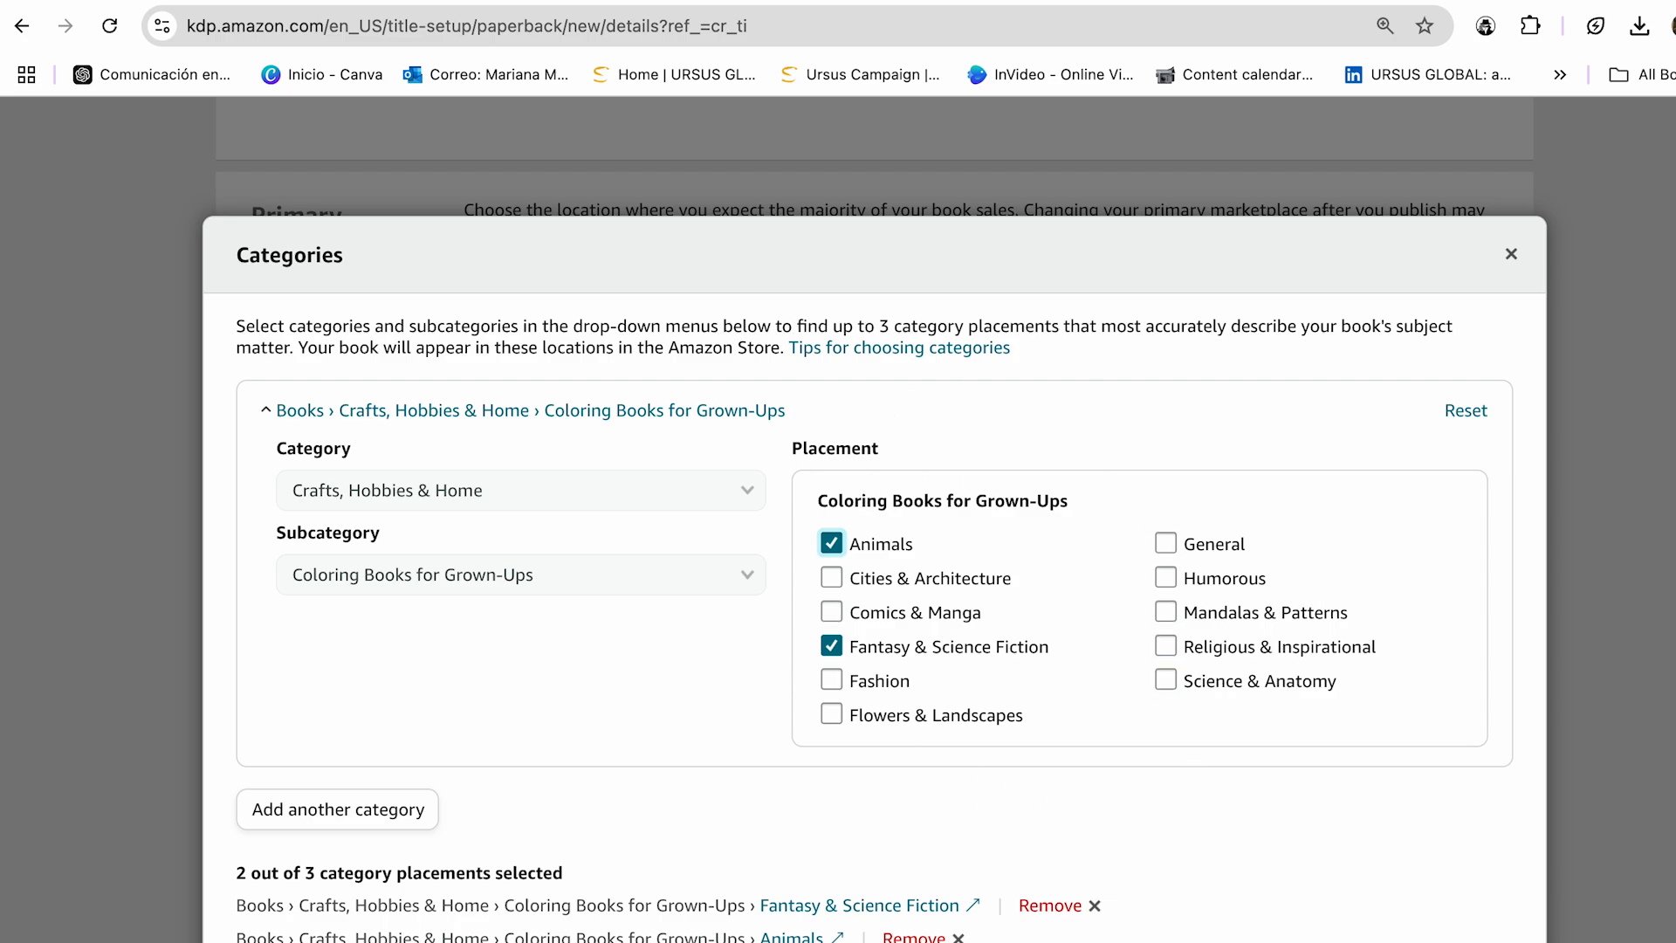
{"action": "left_click", "coordinate": [1432, 939]}
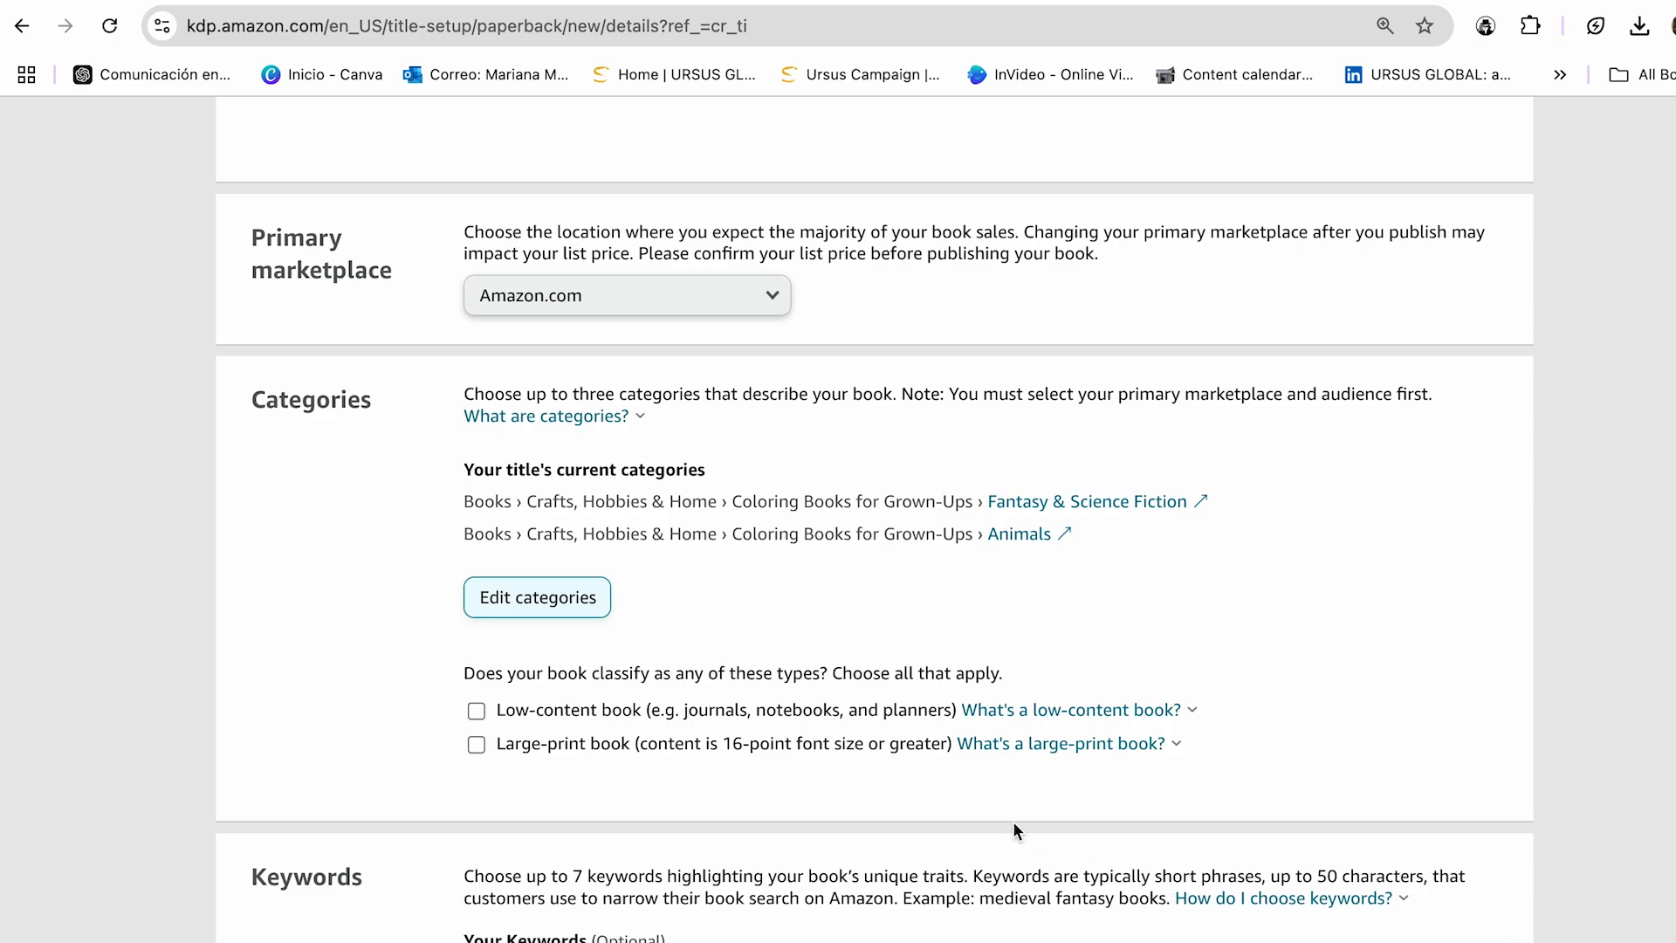
- Search Amazon for the suggestion "cozy and simple winter coloring book bold and easy" and use it as the first KDP keyword
{"action": "scroll", "coordinate": [1017, 831], "scroll_direction": "down", "scroll_amount": 2}
{"action": "scroll", "coordinate": [1012, 824], "scroll_direction": "down", "scroll_amount": 4}
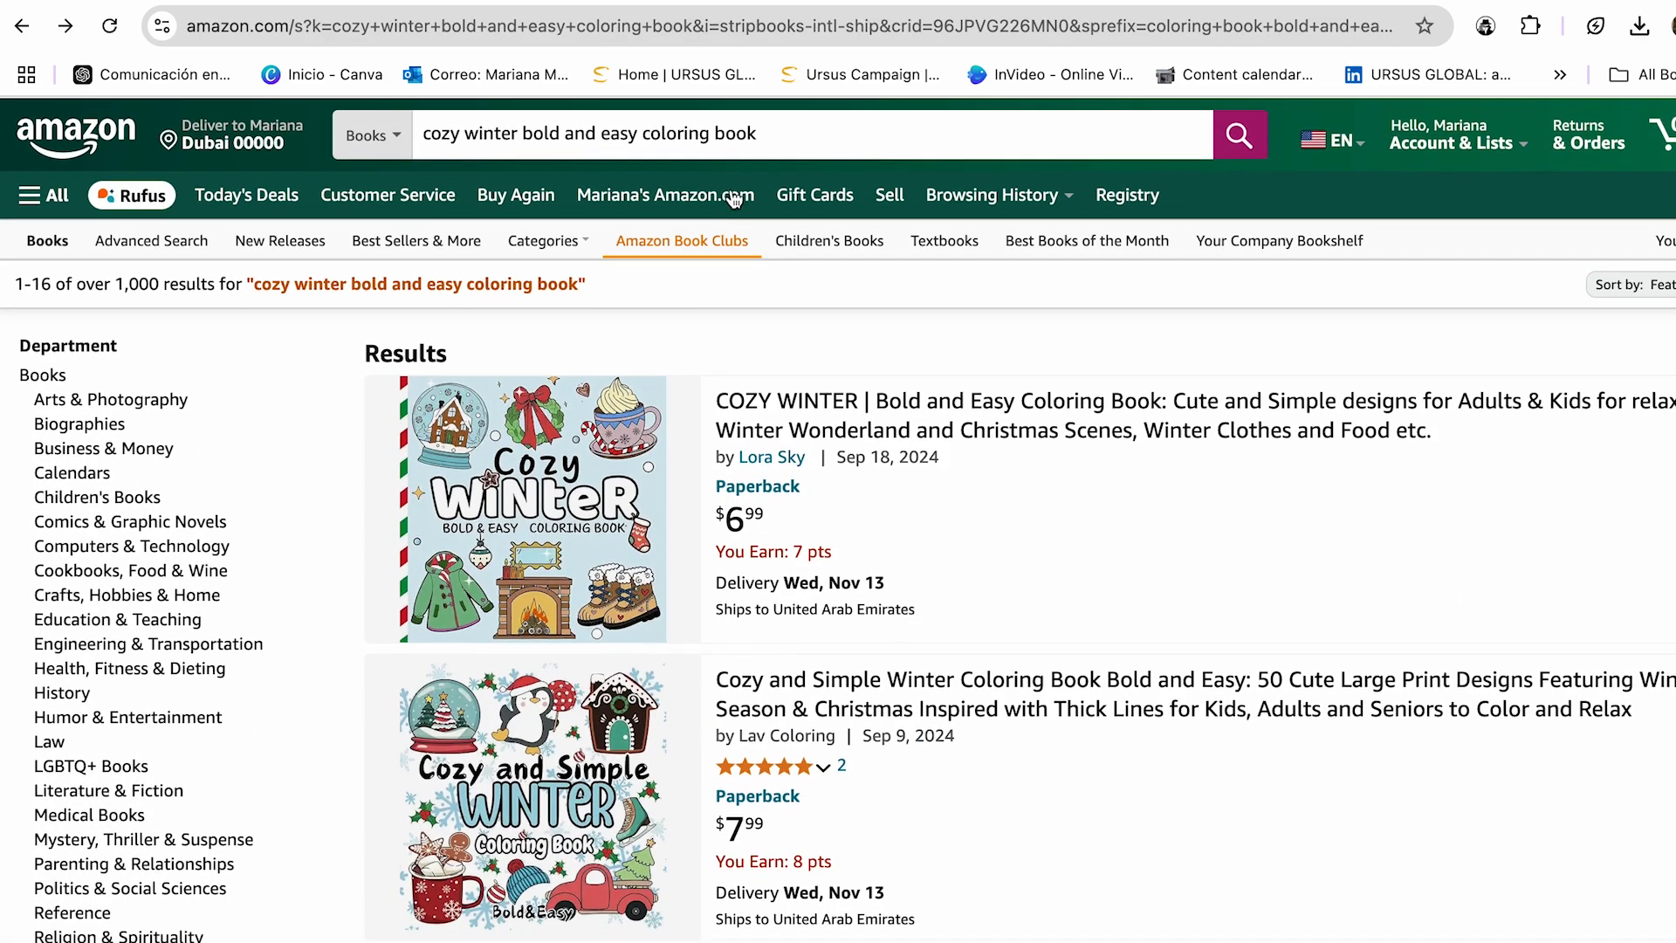
{"action": "left_click", "coordinate": [782, 148]}
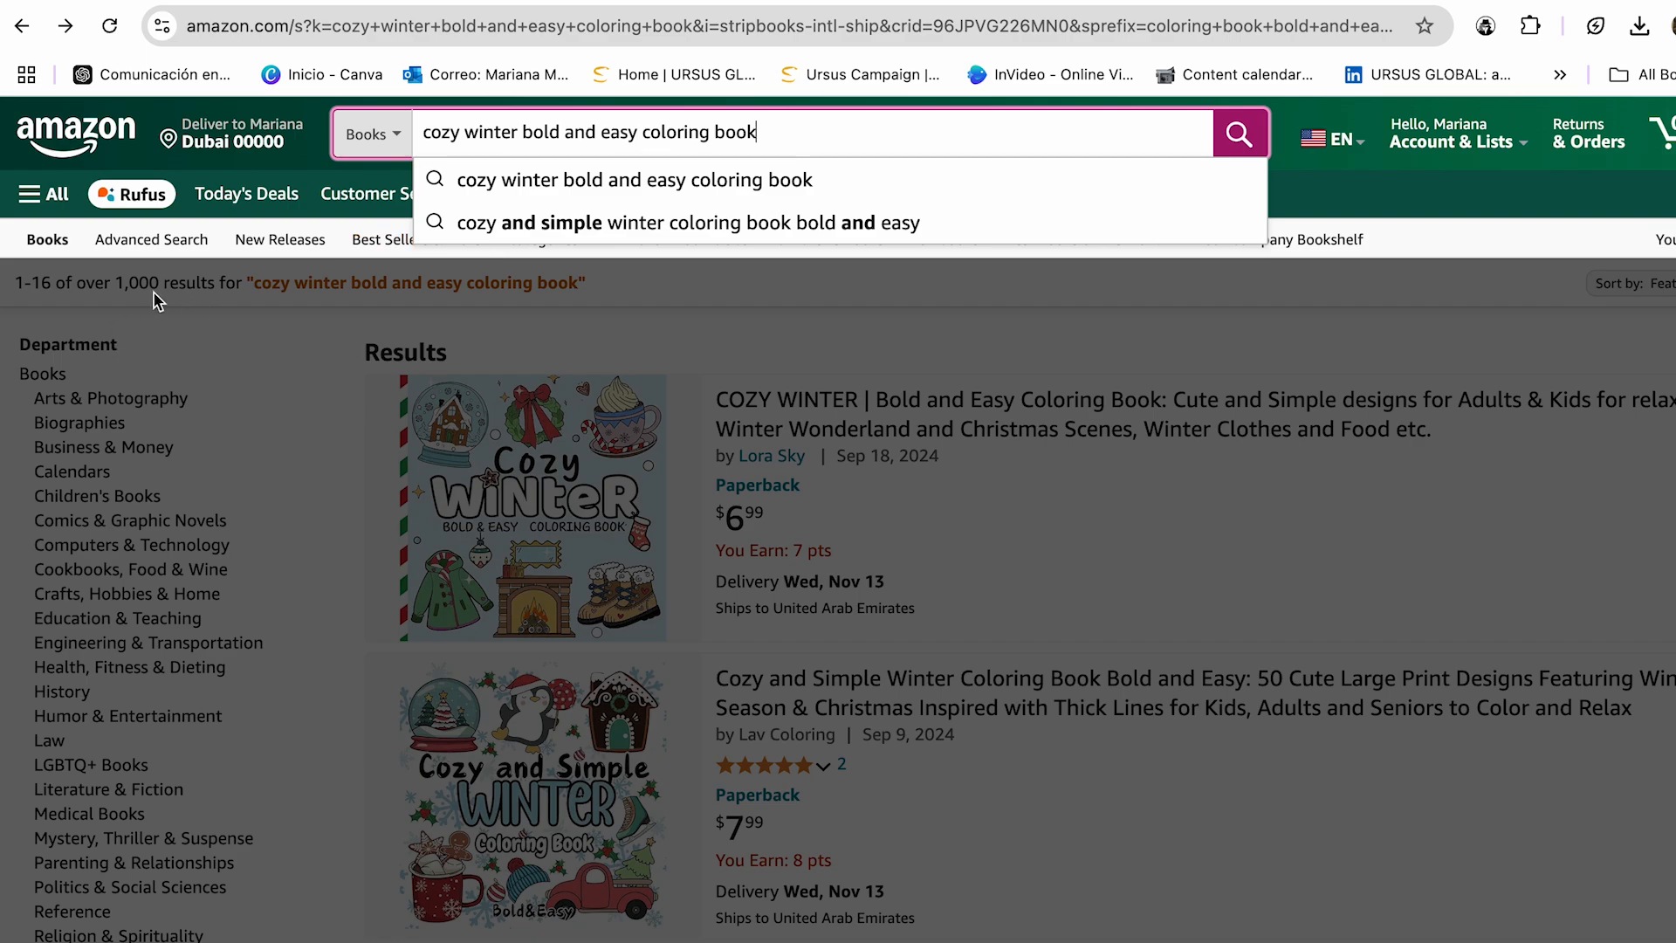
{"action": "left_click", "coordinate": [730, 224]}
{"action": "left_click", "coordinate": [884, 132]}
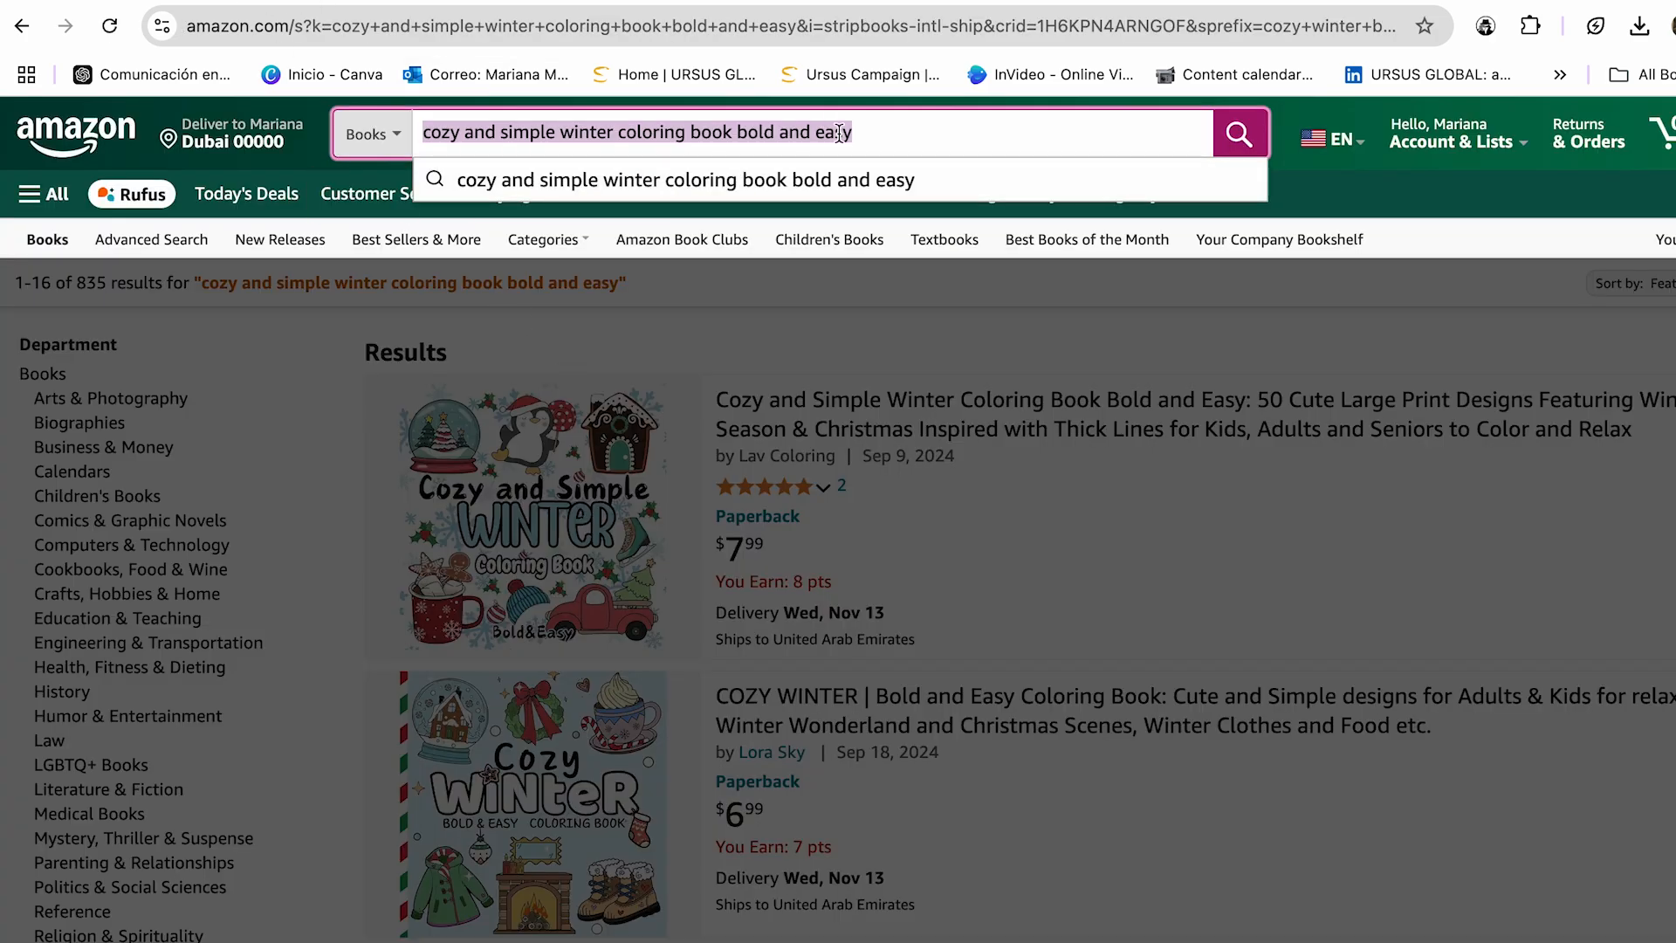
- Search Amazon for the suggestion "cute christmas coloring book bold & easy" and copy it into an empty KDP keyword field
{"action": "left_click", "coordinate": [859, 133]}
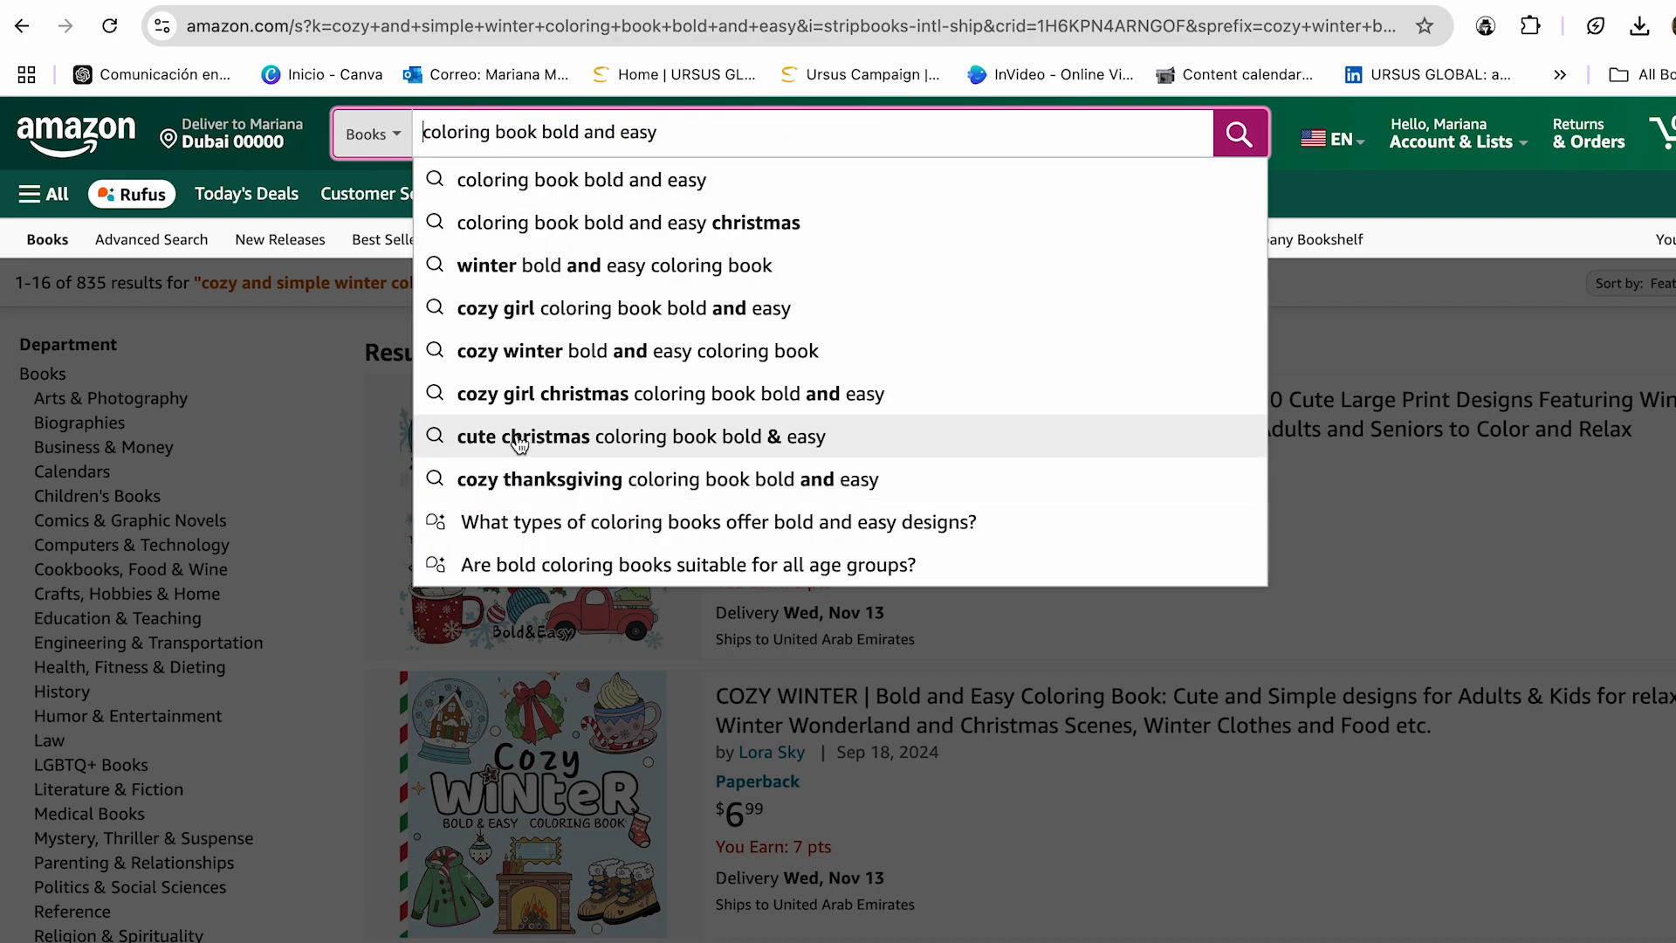
{"action": "left_click", "coordinate": [515, 439]}
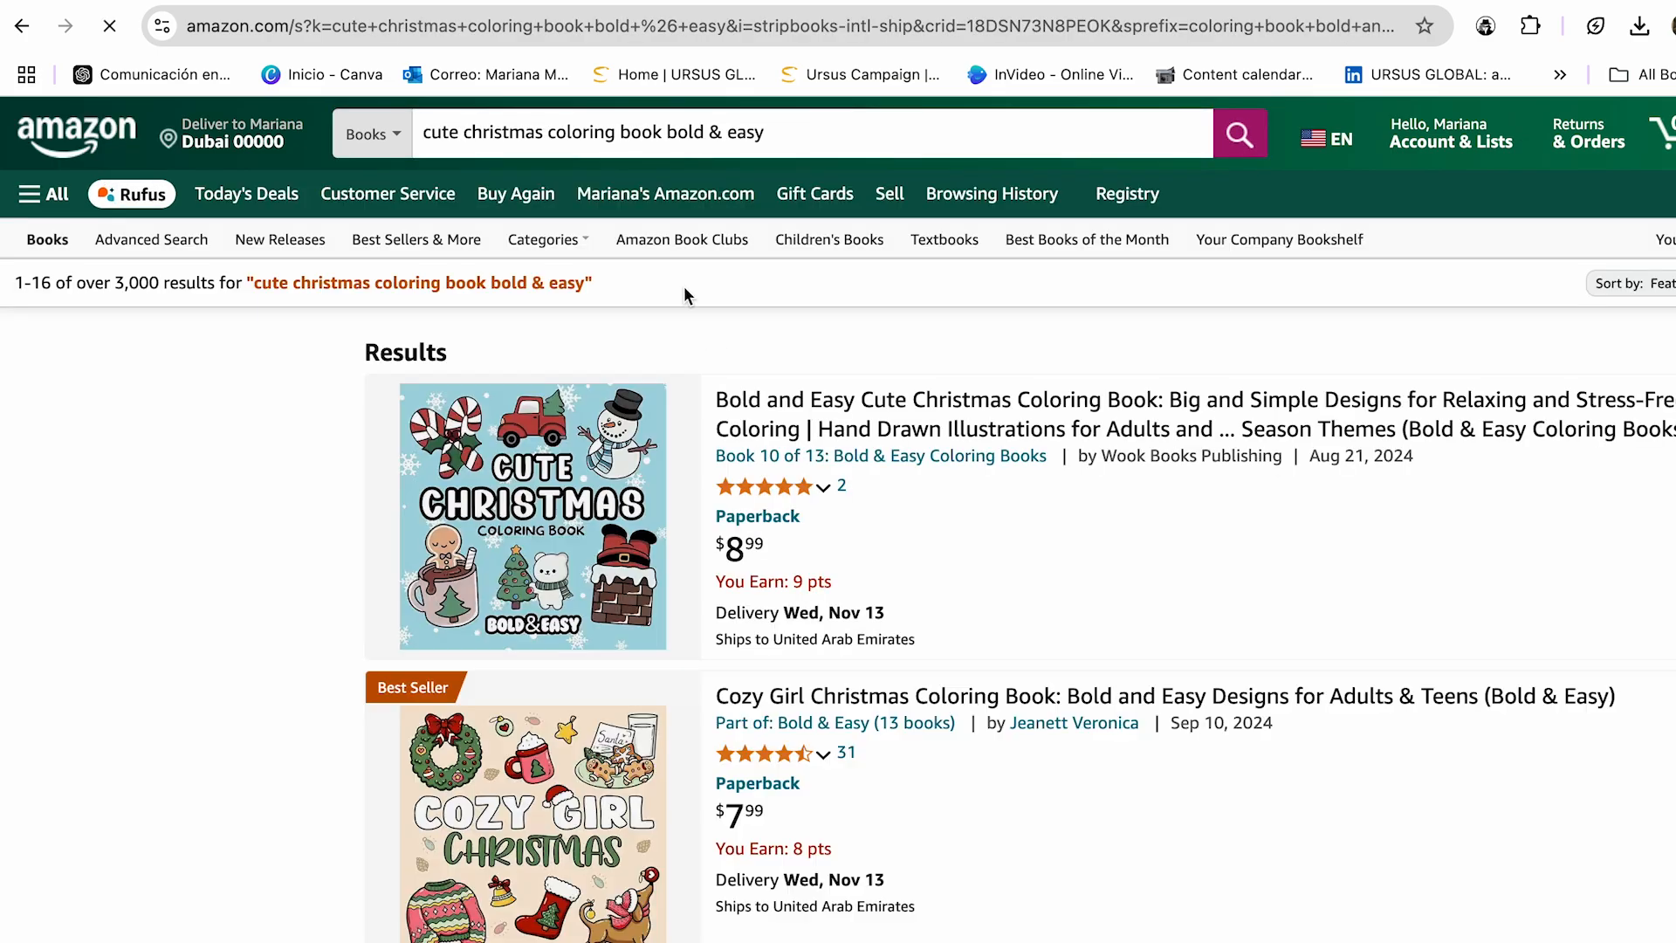
{"action": "left_click", "coordinate": [786, 143]}
{"action": "key", "text": "ctrl+c"}
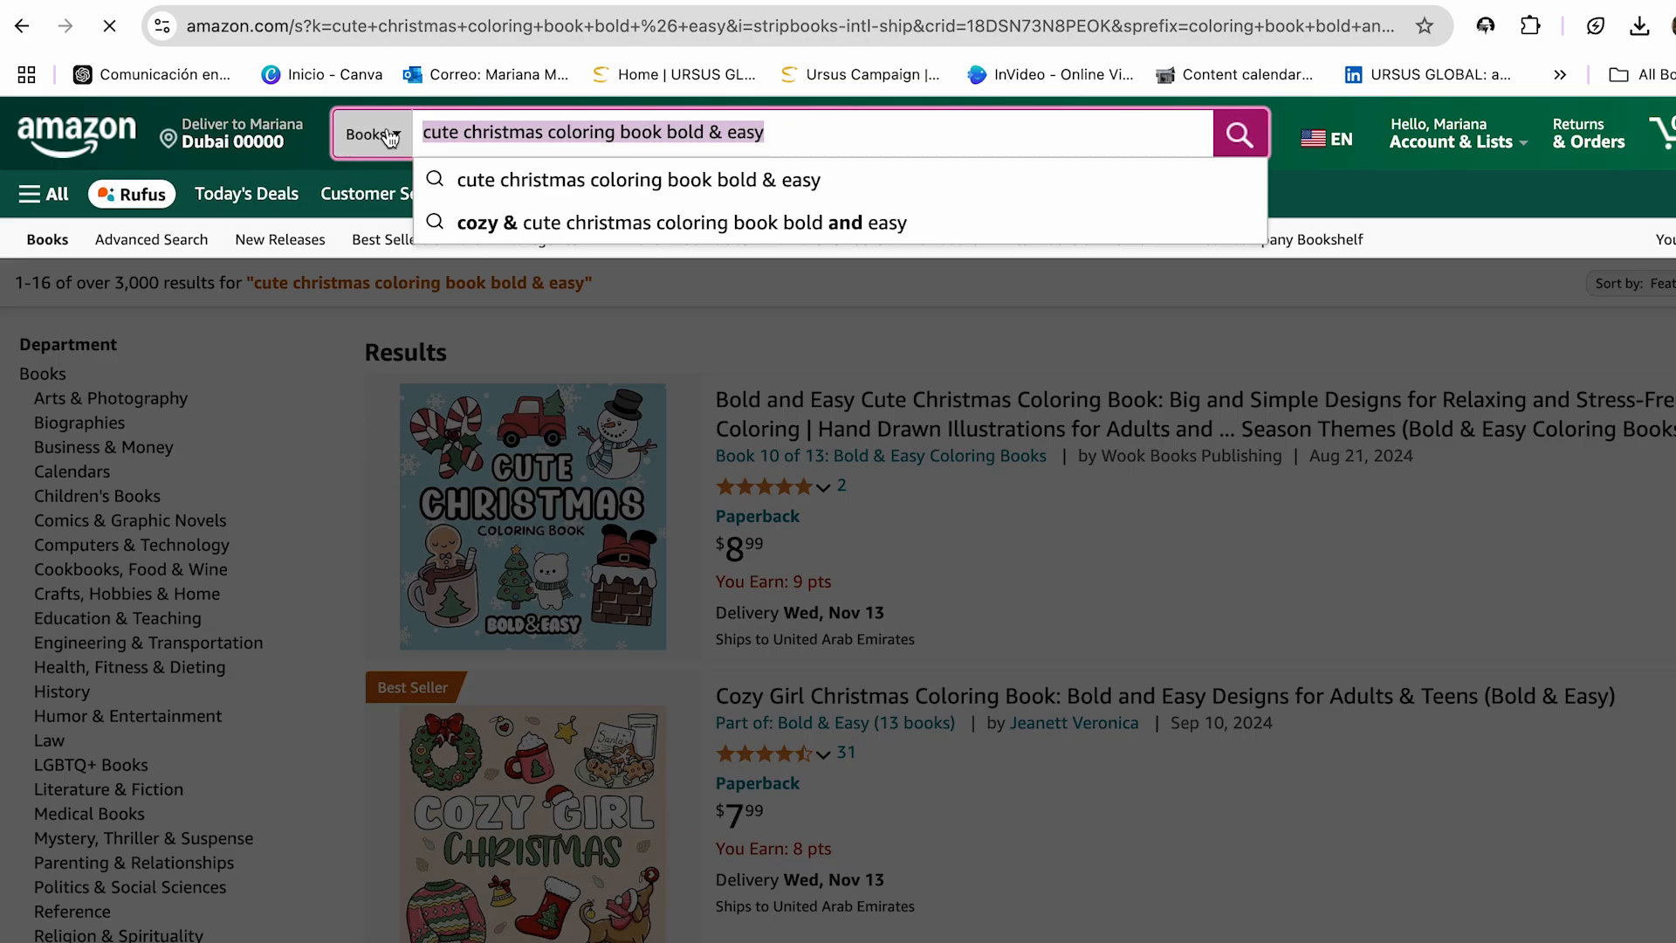
{"action": "left_click", "coordinate": [159, 314]}
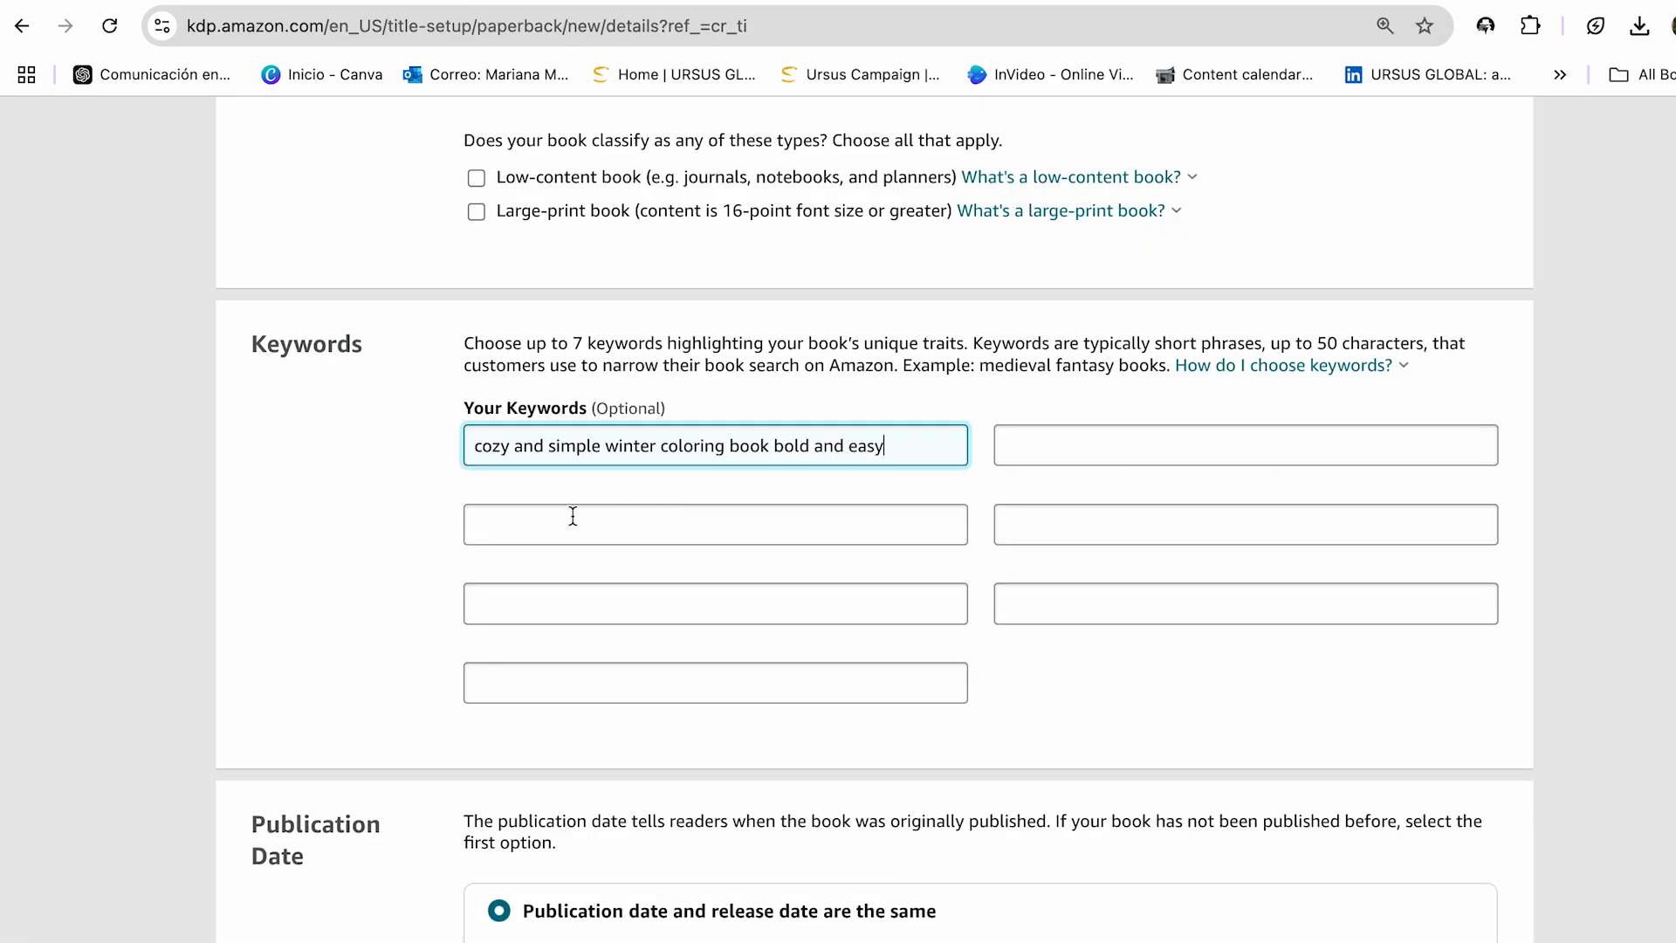
{"action": "left_click", "coordinate": [568, 516]}
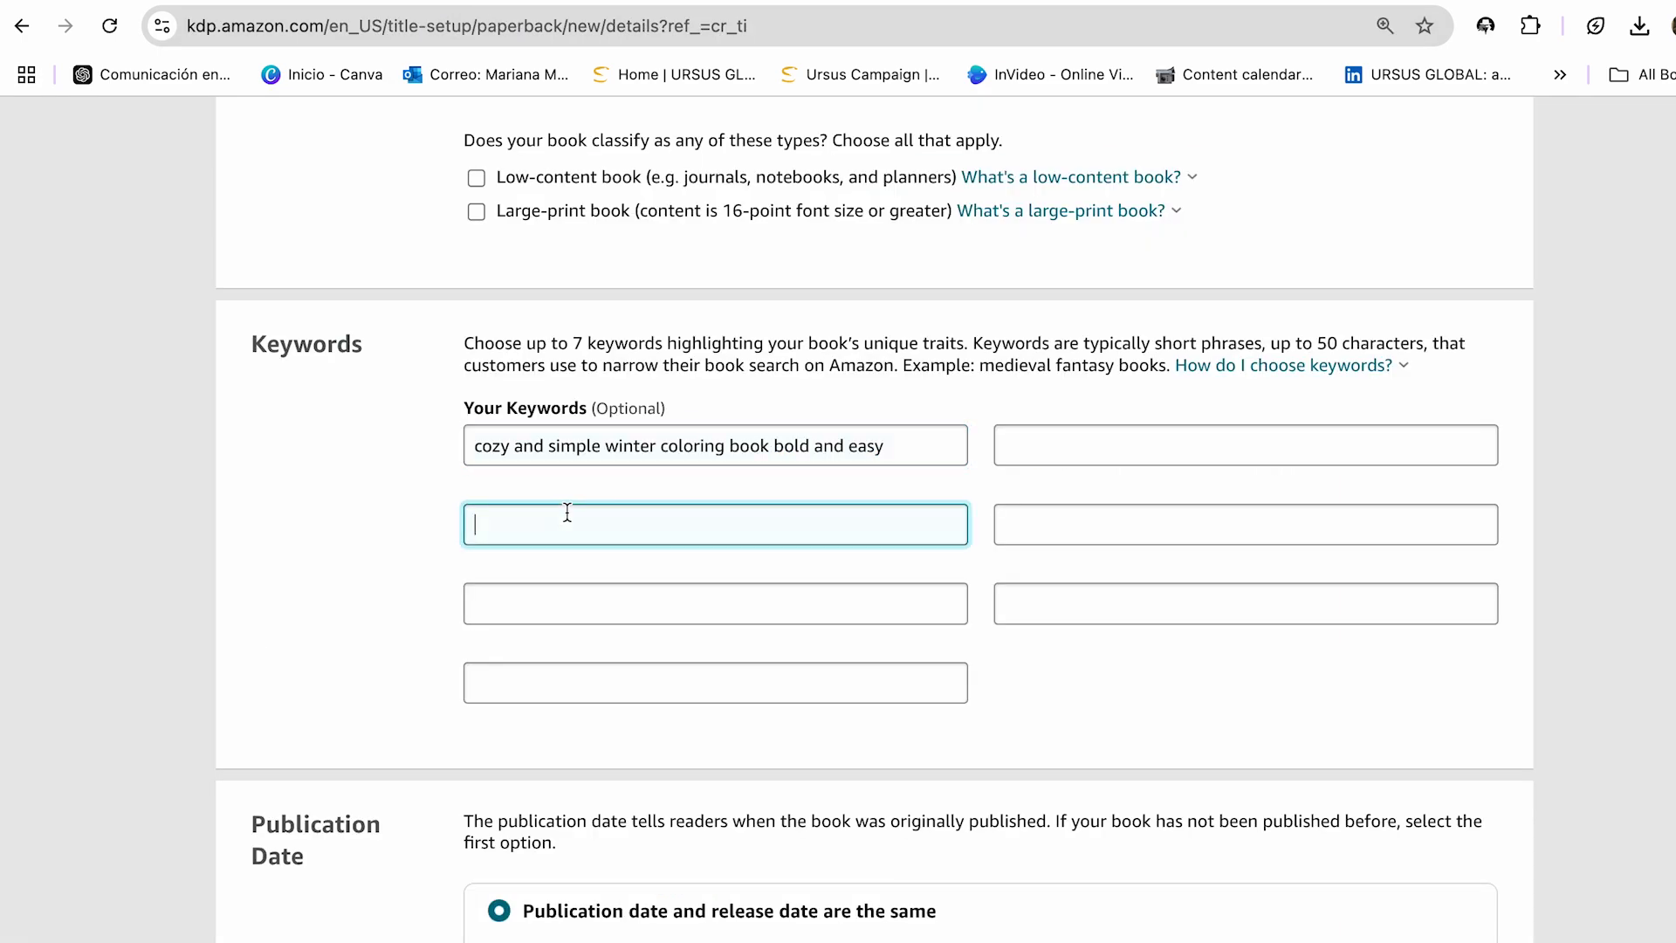
{"action": "key", "text": "ctrl+v"}
- Search Amazon for "cozy & cute christmas coloring book bold and easy" and copy the phrase into the next empty KDP keyword field
{"action": "left_click", "coordinate": [511, 132]}
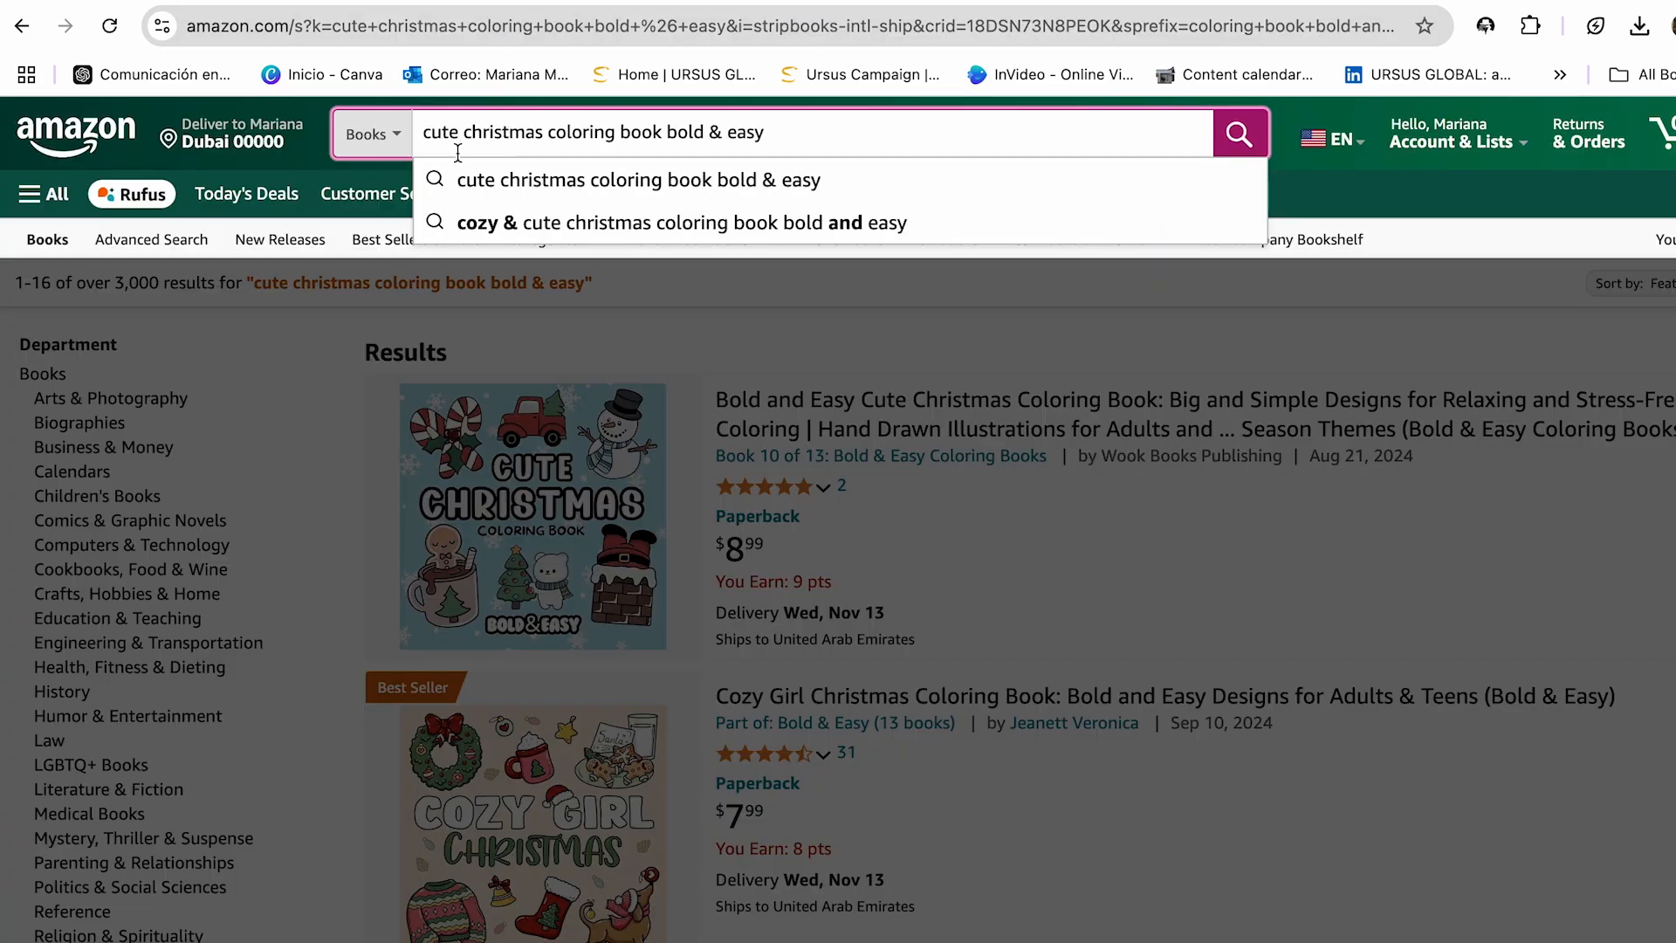
{"action": "left_click", "coordinate": [573, 229]}
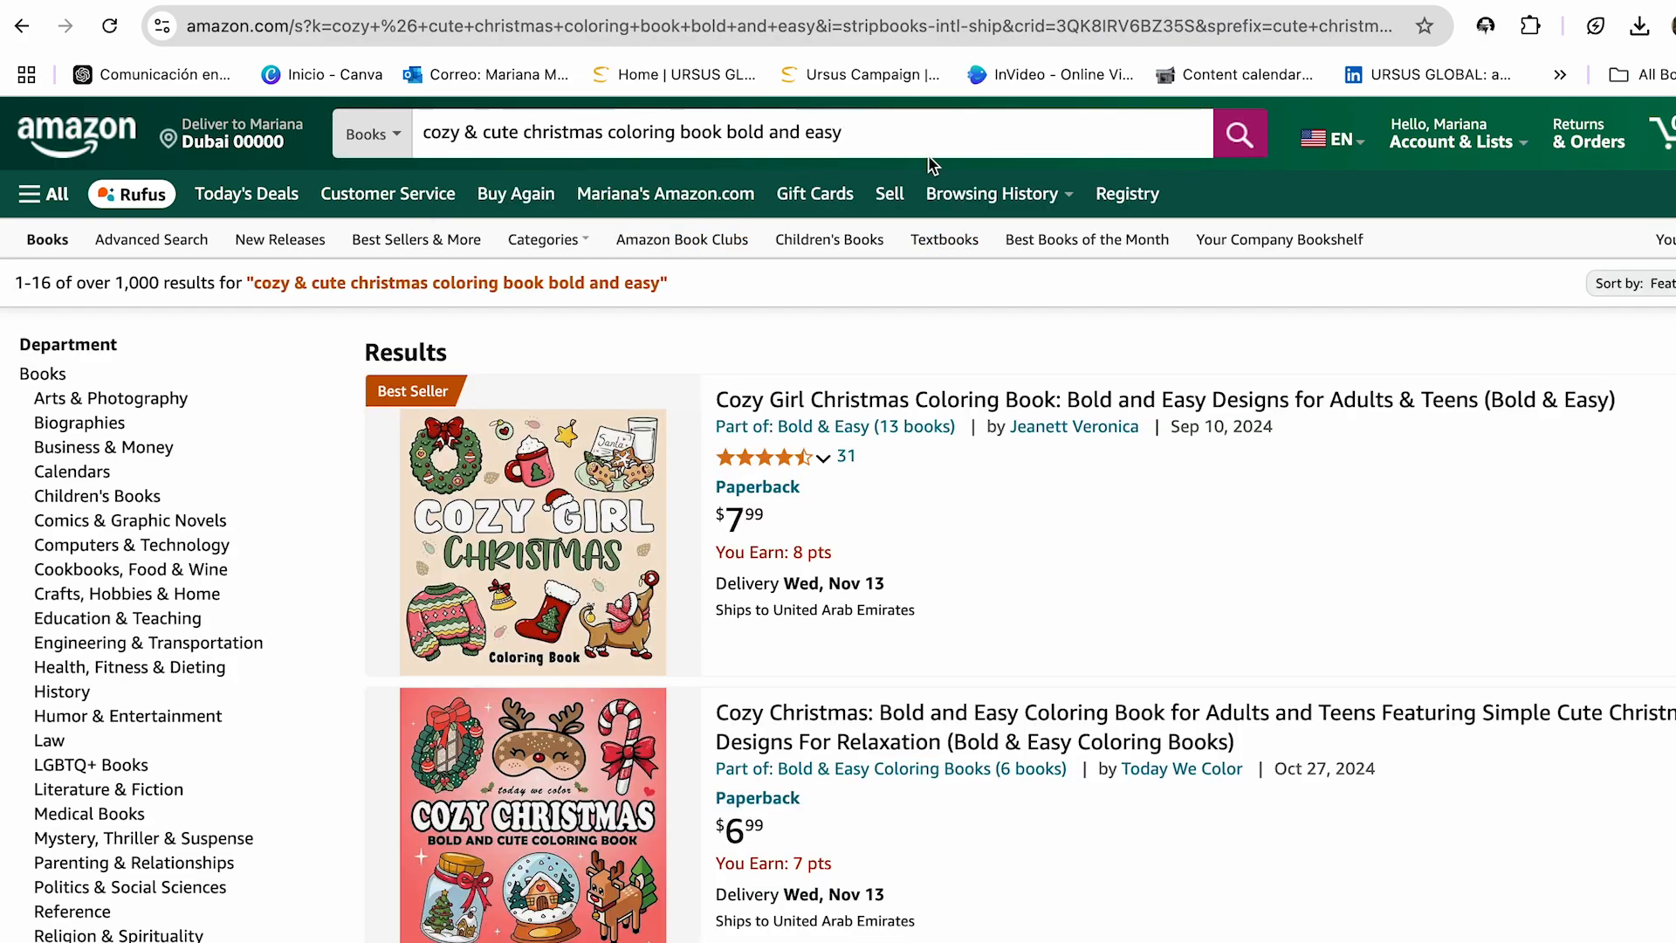
{"action": "left_click_drag", "start_coordinate": [860, 131], "coordinate": [445, 111]}
{"action": "key", "text": "super+c"}
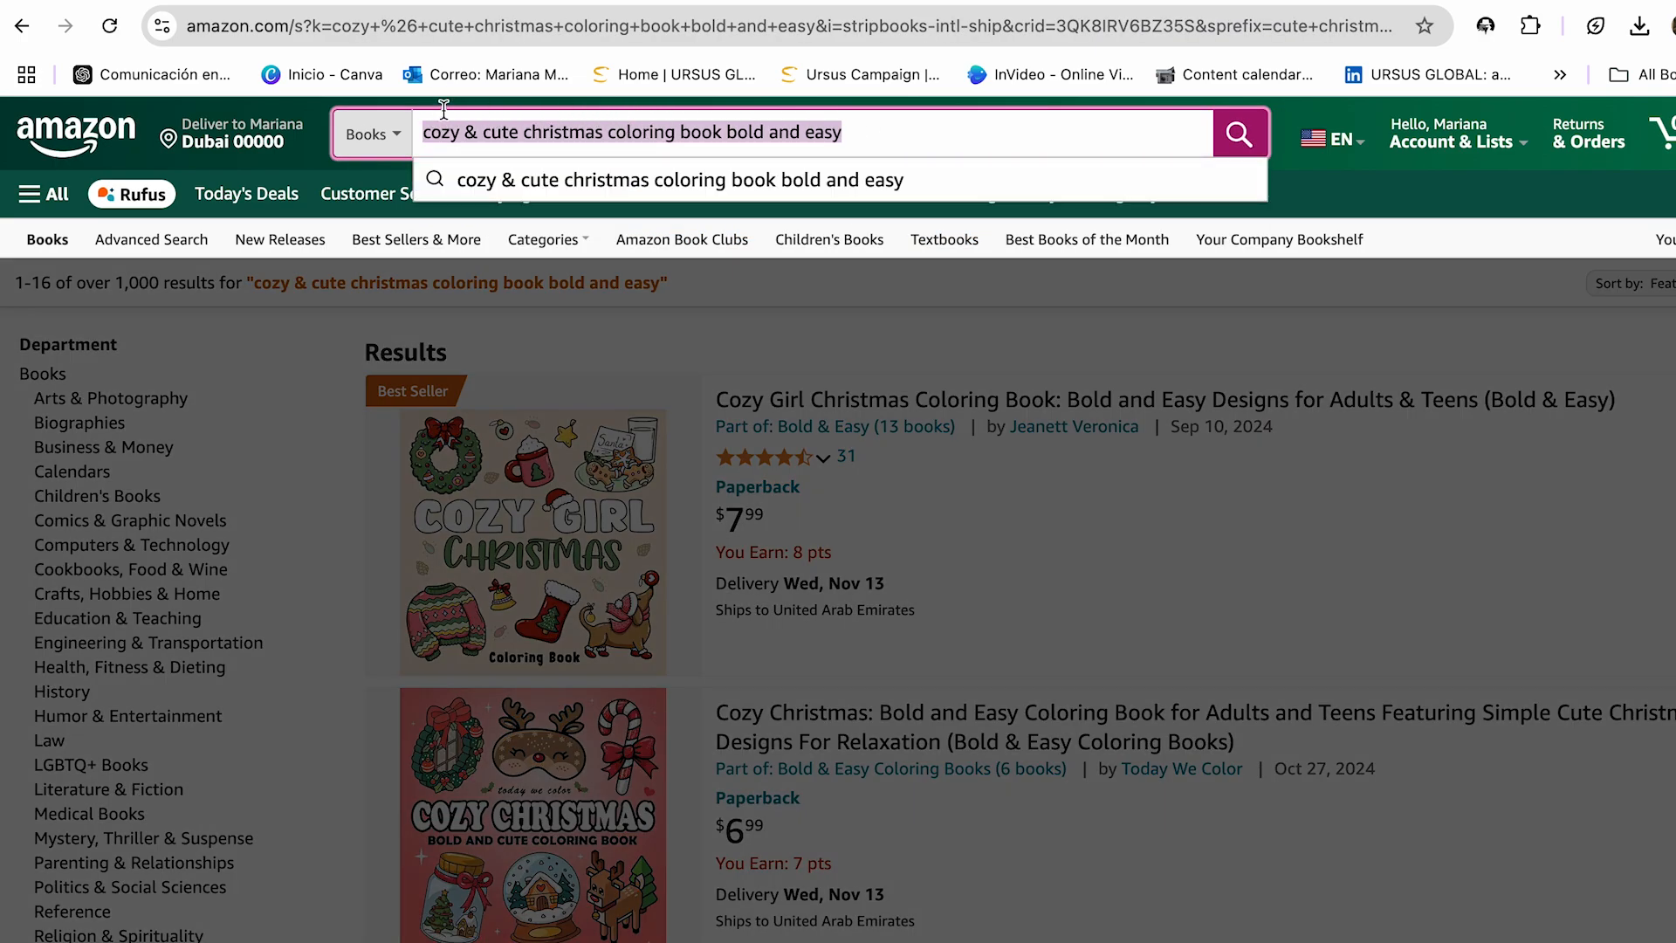
{"action": "left_click", "coordinate": [553, 622]}
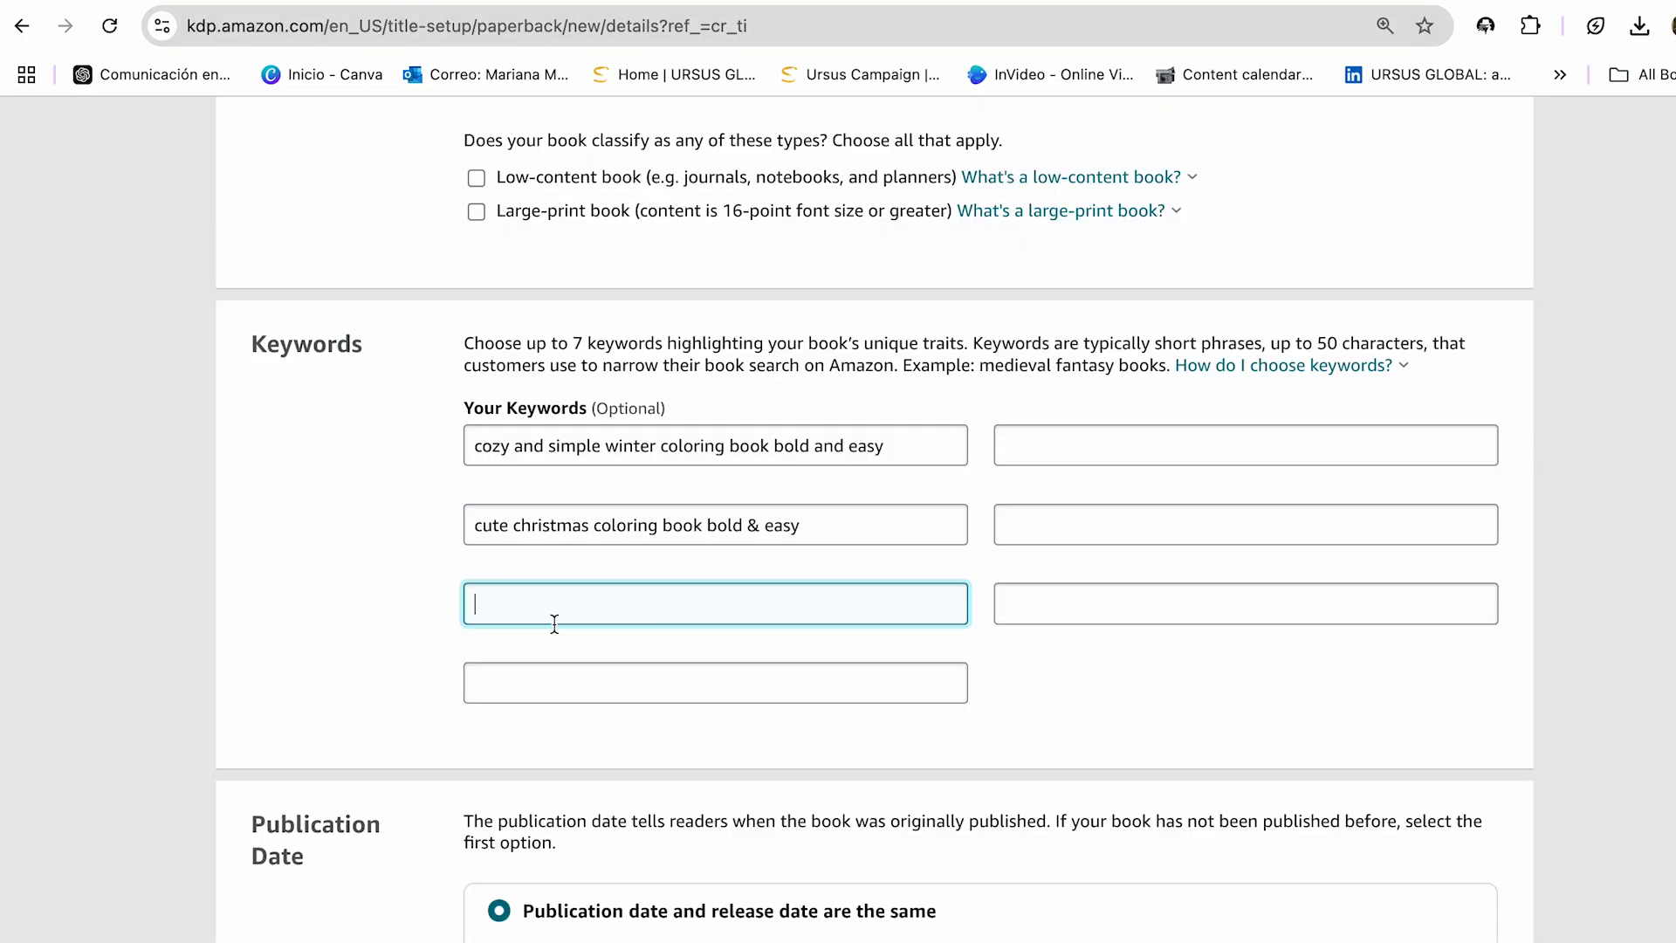
{"action": "key", "text": "super+v"}
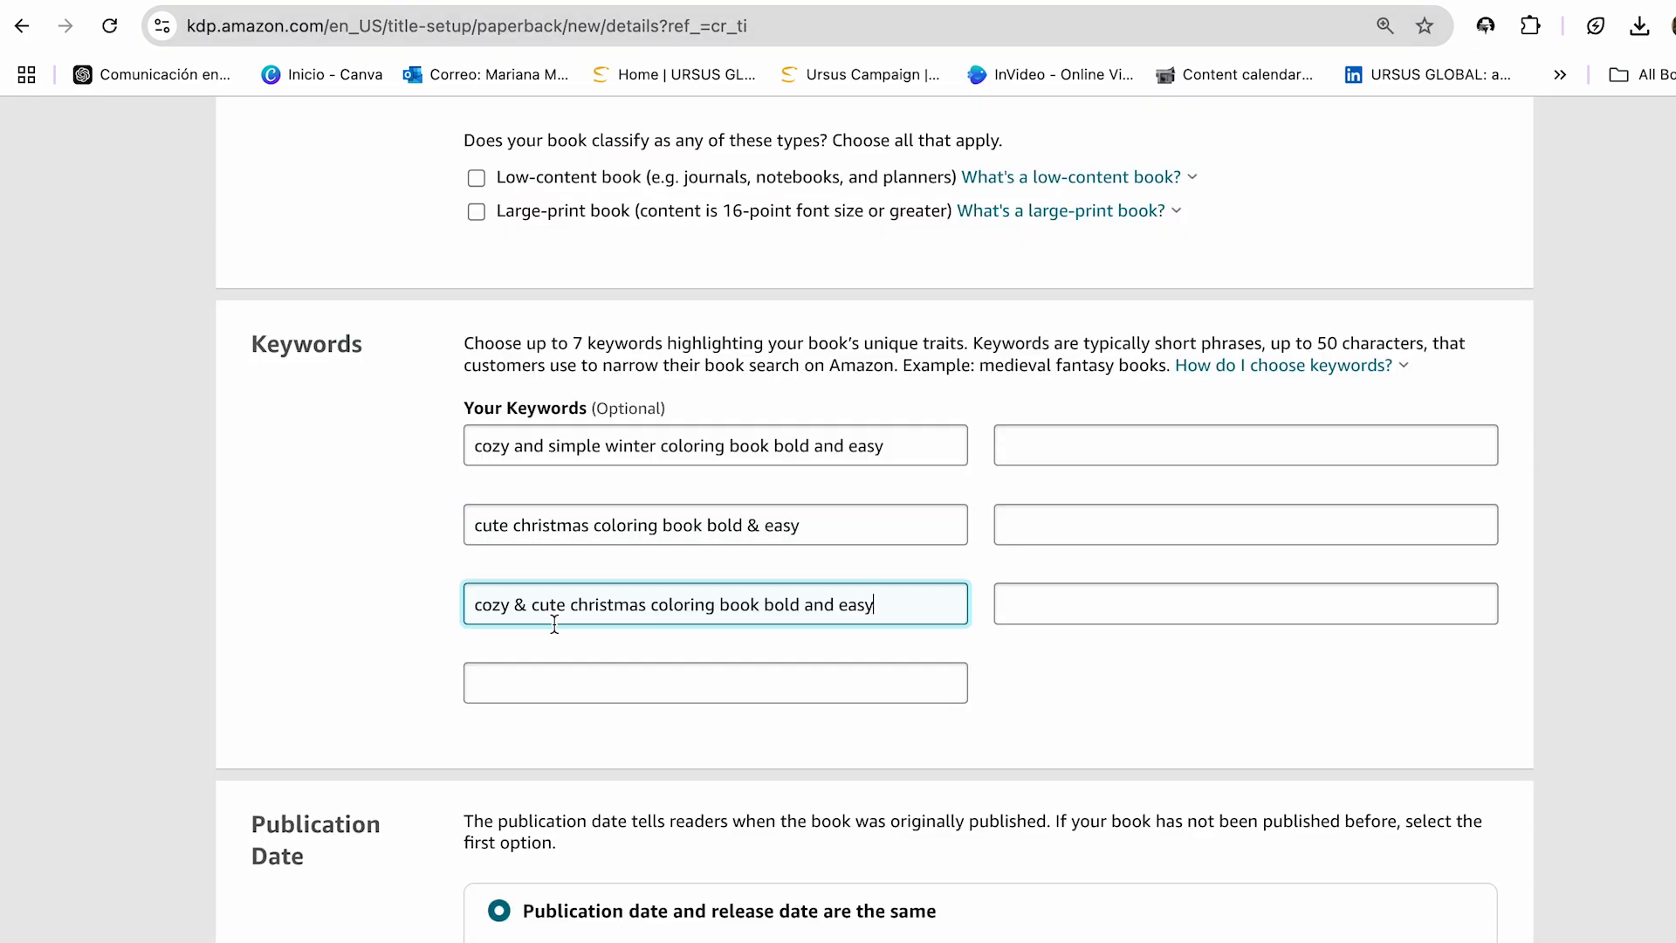
- Switch to Amazon and use KDSPY to look up Books keyword suggestions for "christmas coloring book", pulling the A-Z results
{"action": "left_click", "coordinate": [269, 1]}
{"action": "left_click", "coordinate": [974, 324]}
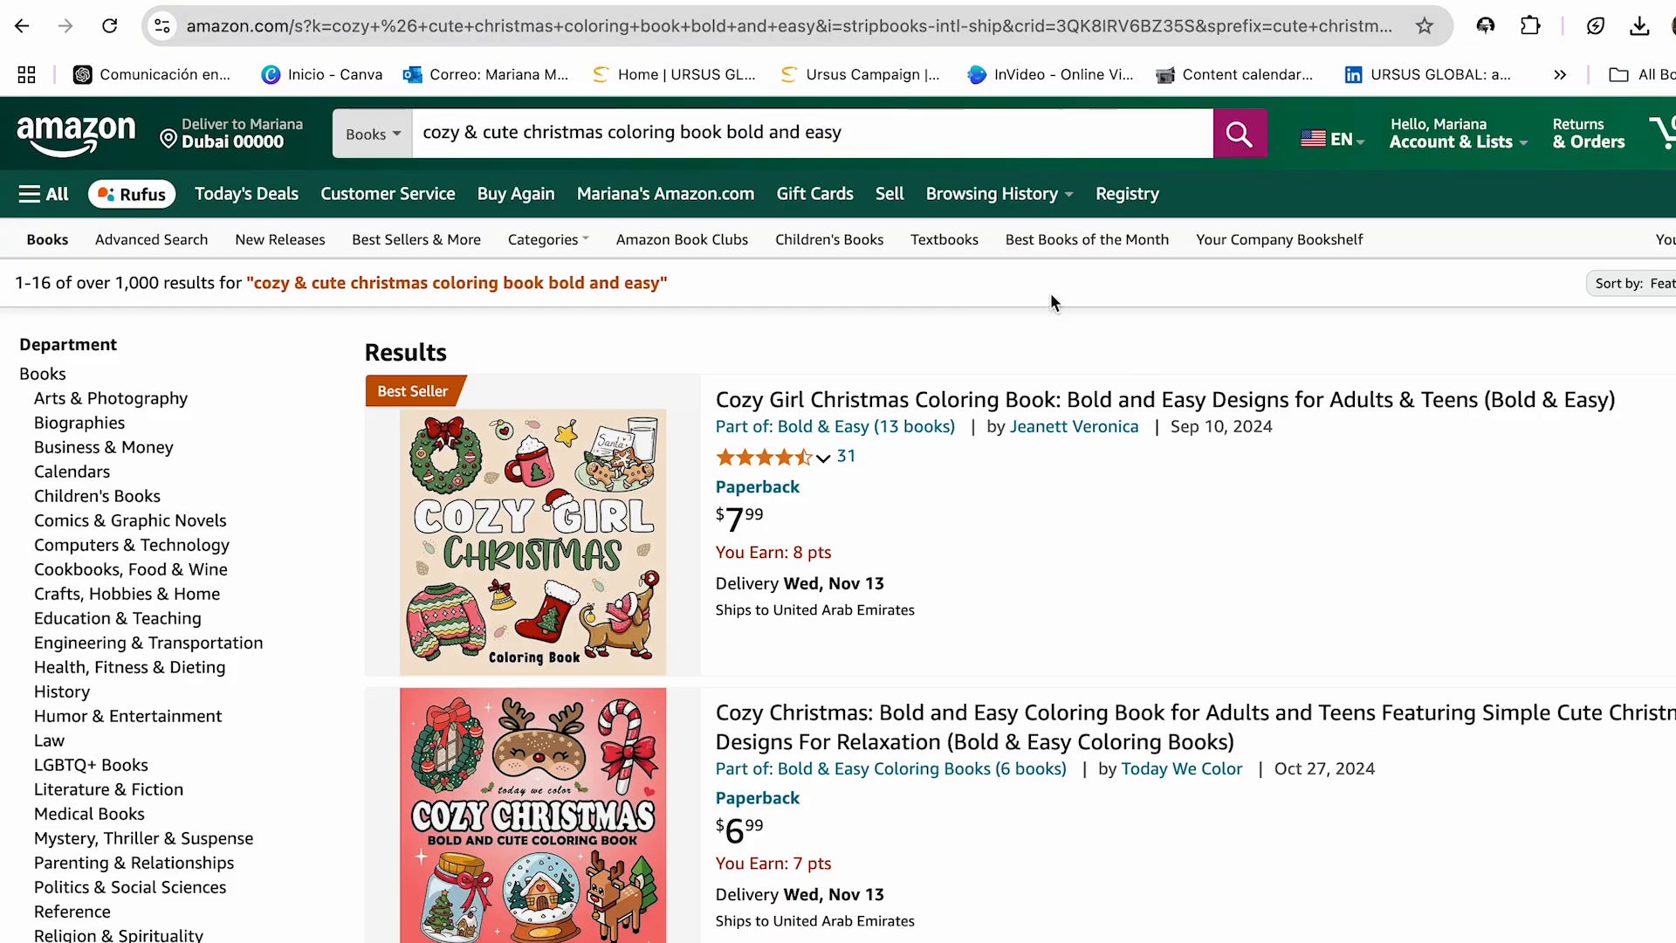
{"action": "left_click", "coordinate": [1484, 27]}
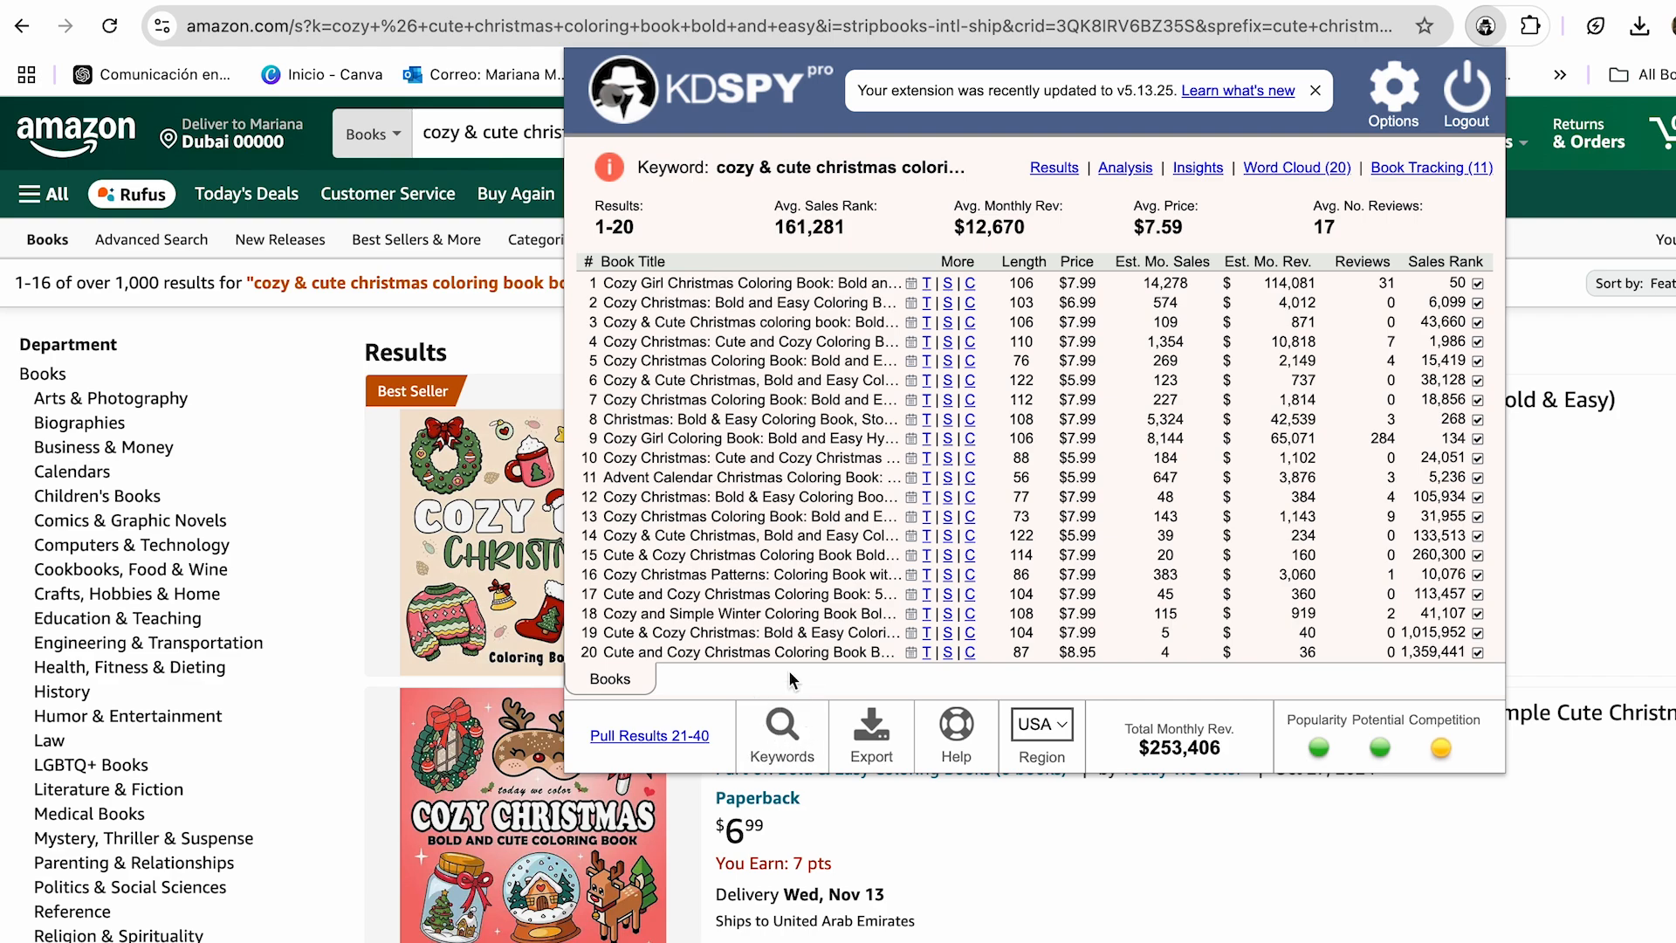
{"action": "left_click", "coordinate": [799, 747]}
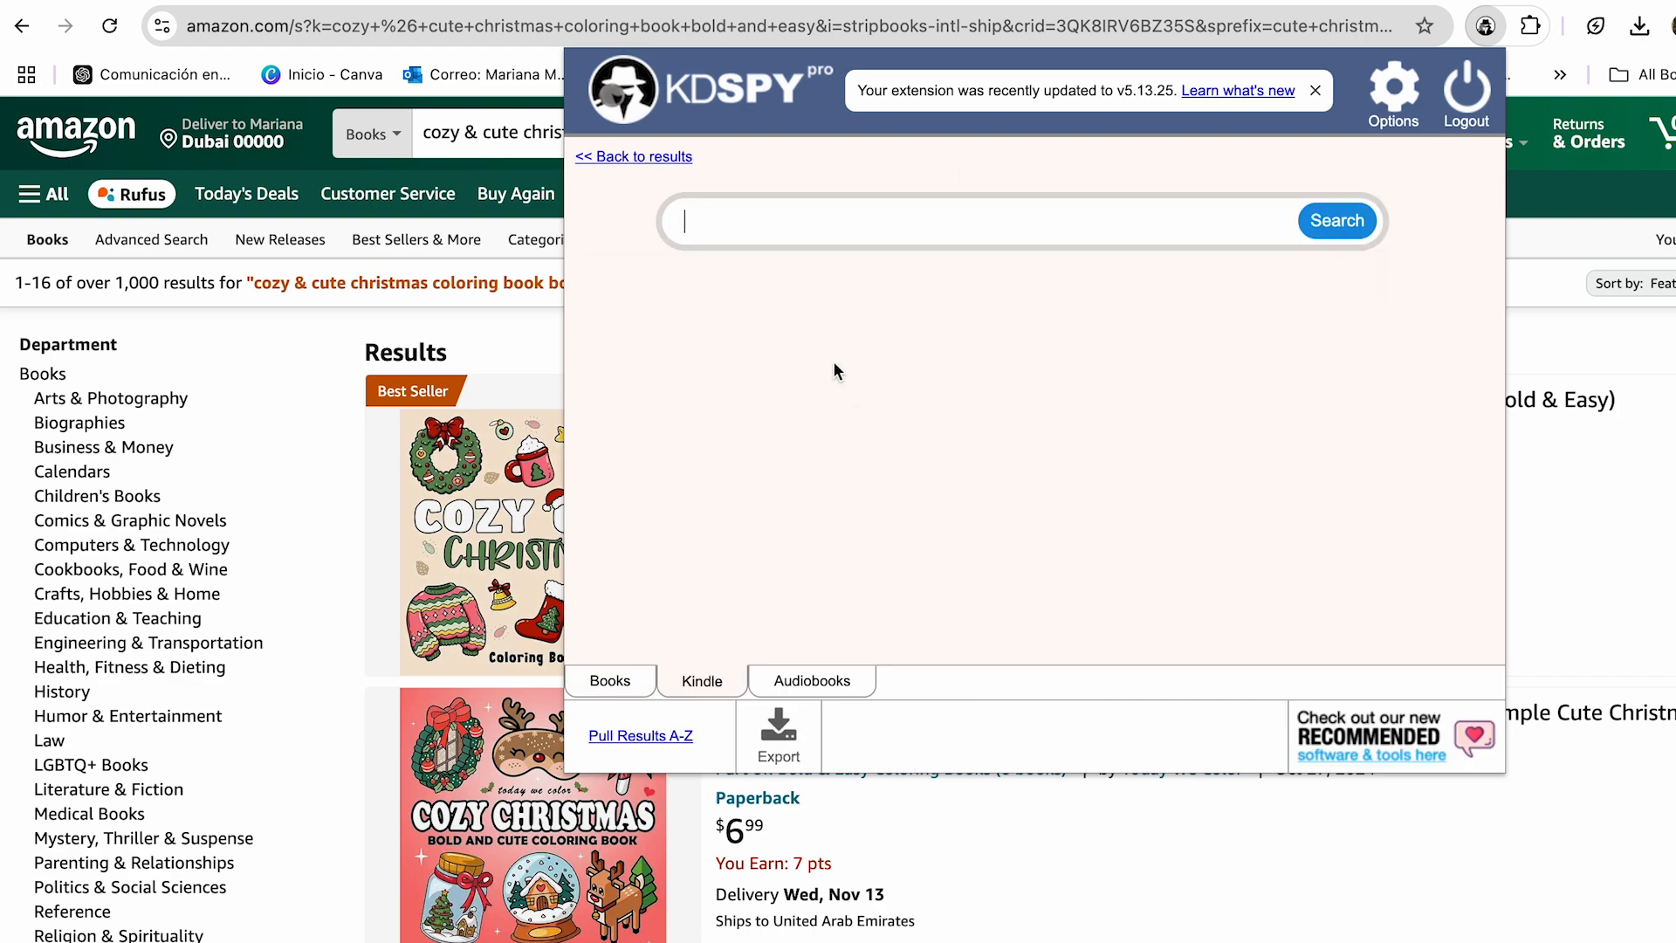
{"action": "type", "text": "christmas coloring book"}
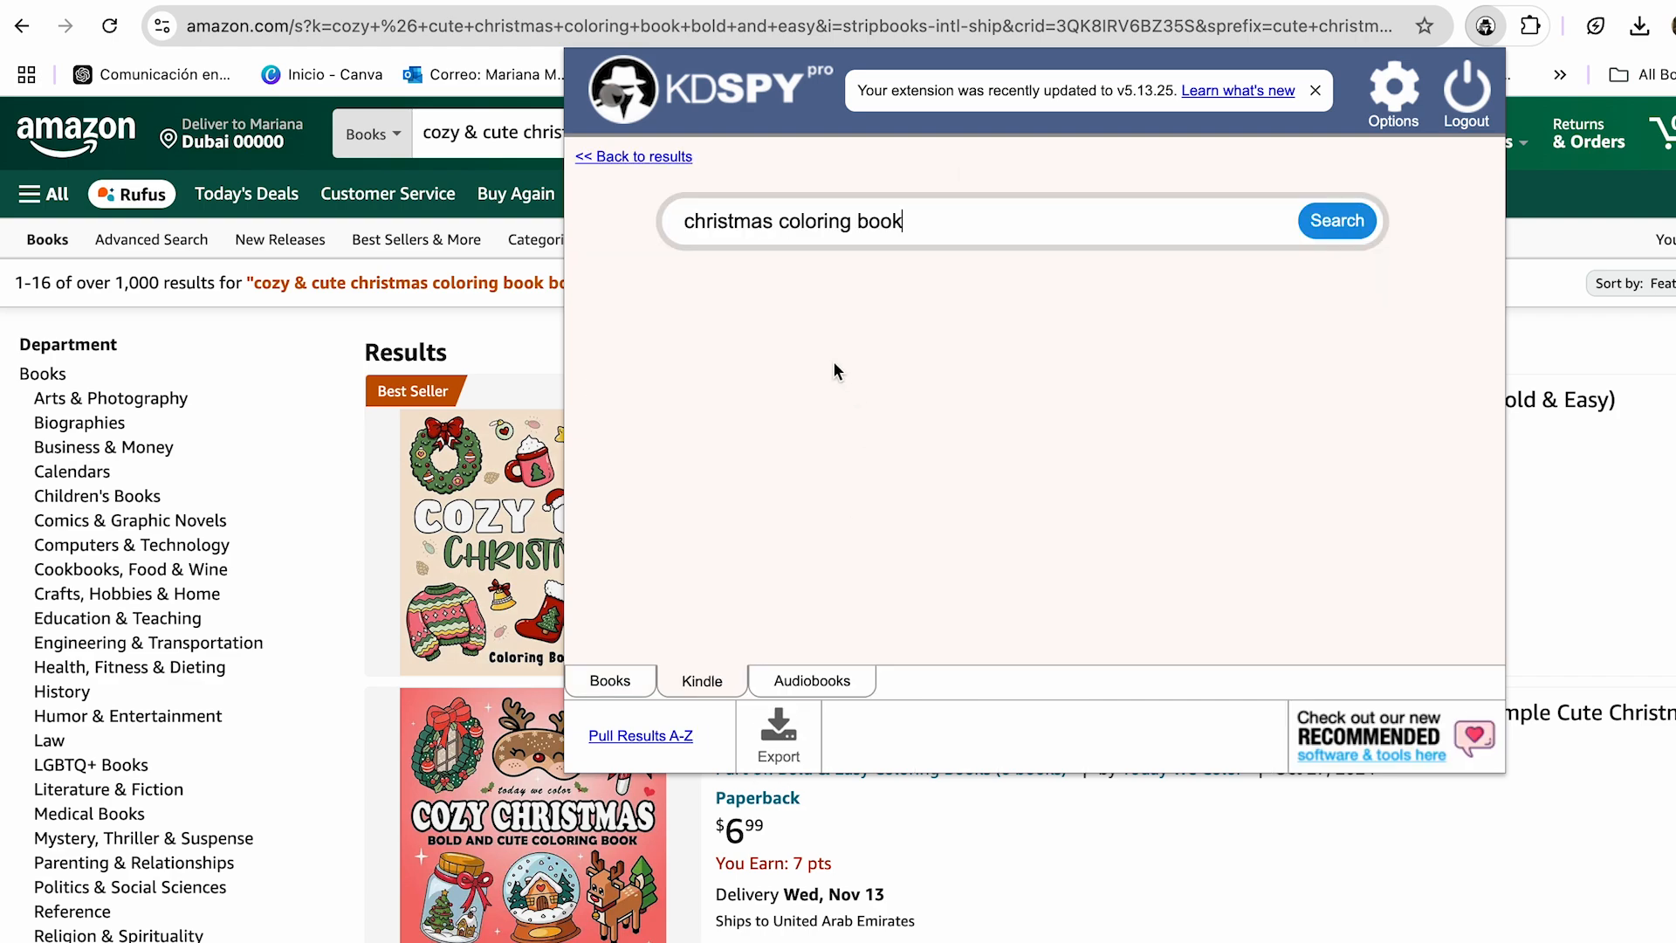
{"action": "left_click", "coordinate": [1333, 239]}
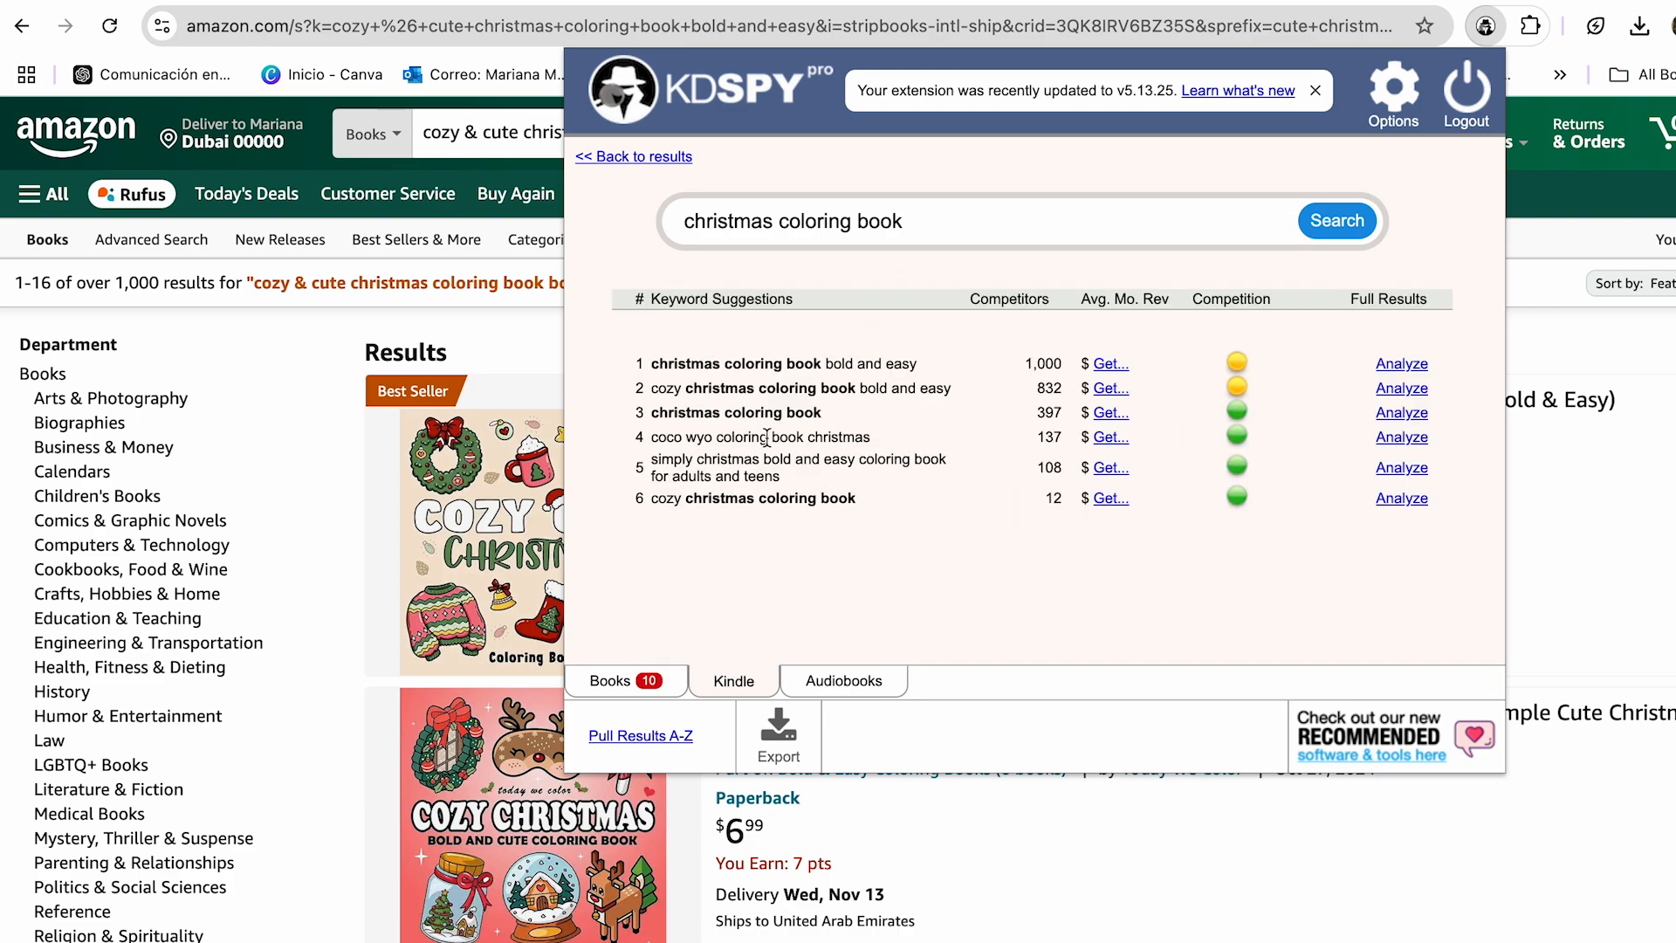
{"action": "left_click", "coordinate": [640, 685]}
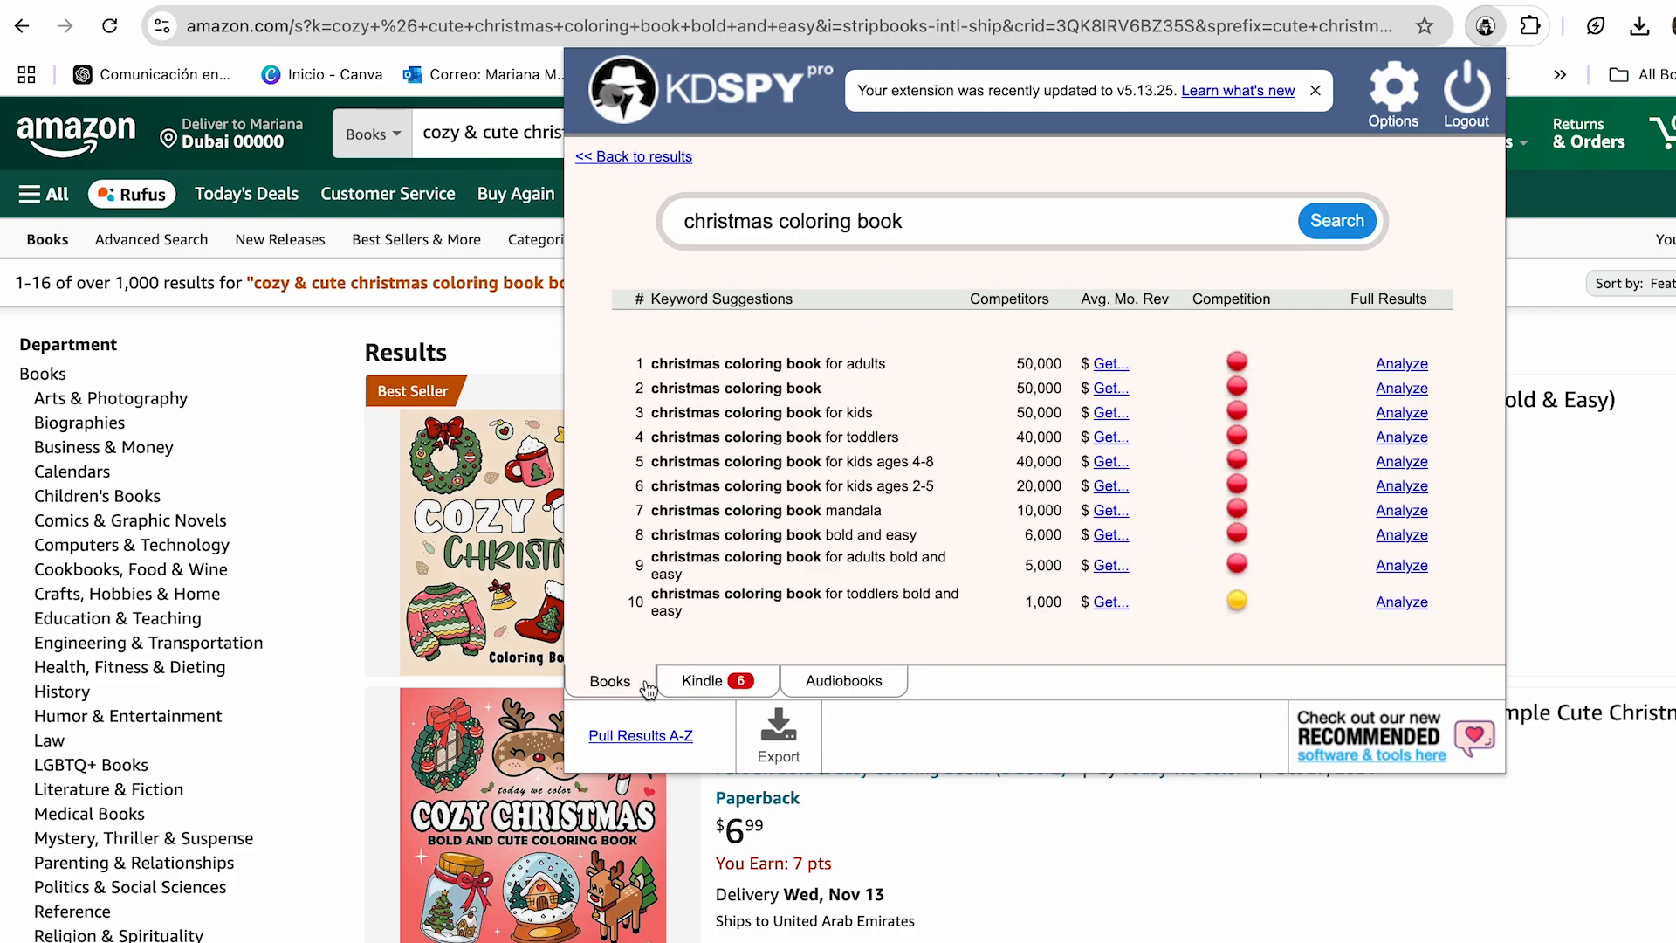
{"action": "left_click", "coordinate": [647, 738]}
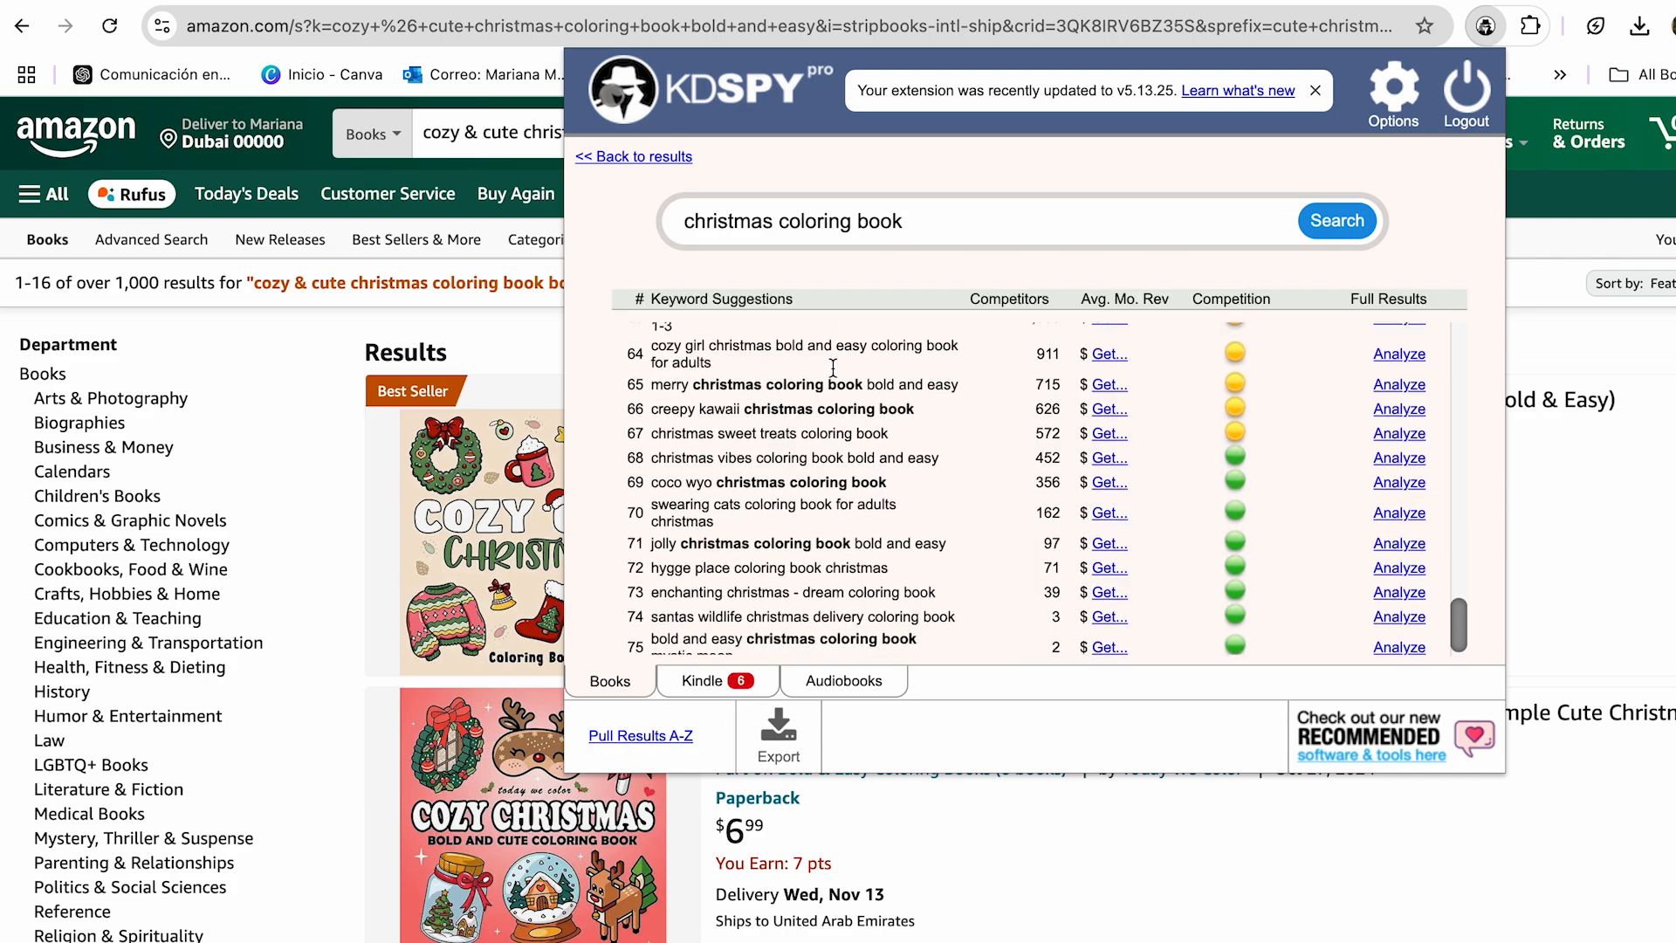
- Copy the low-competition suggestion "jolly christmas coloring book bold and easy" from KDSPY into the next empty KDP keyword field
{"action": "scroll", "coordinate": [833, 369], "scroll_direction": "down", "scroll_amount": 1}
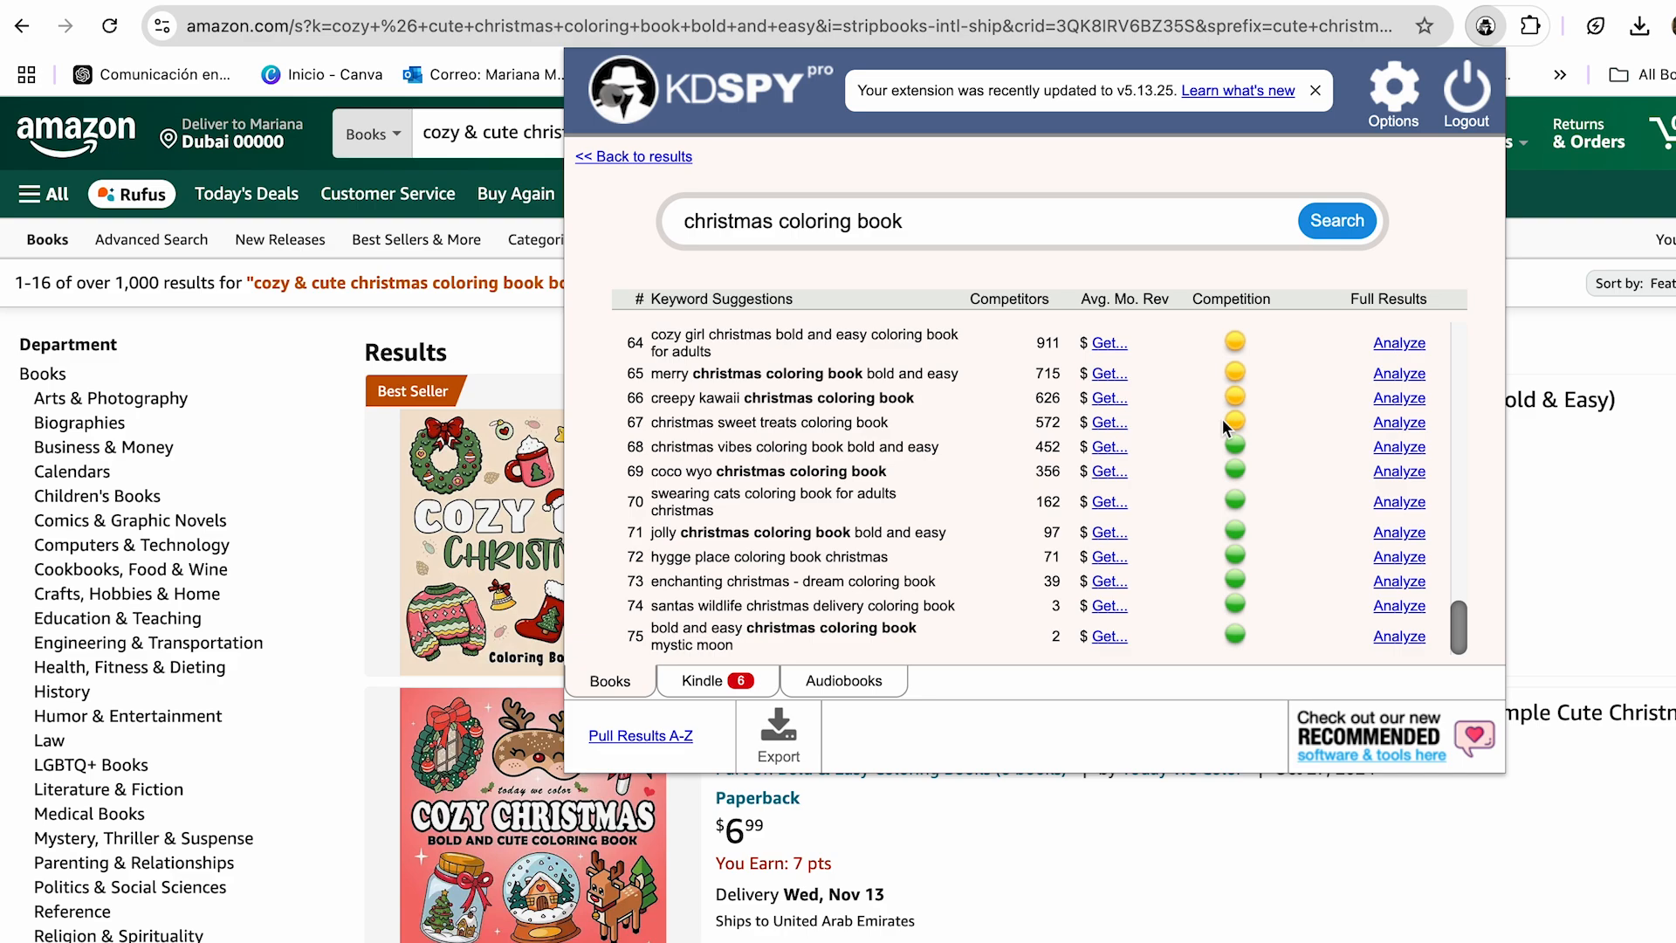
{"action": "scroll", "coordinate": [1222, 419], "scroll_direction": "up", "scroll_amount": 4}
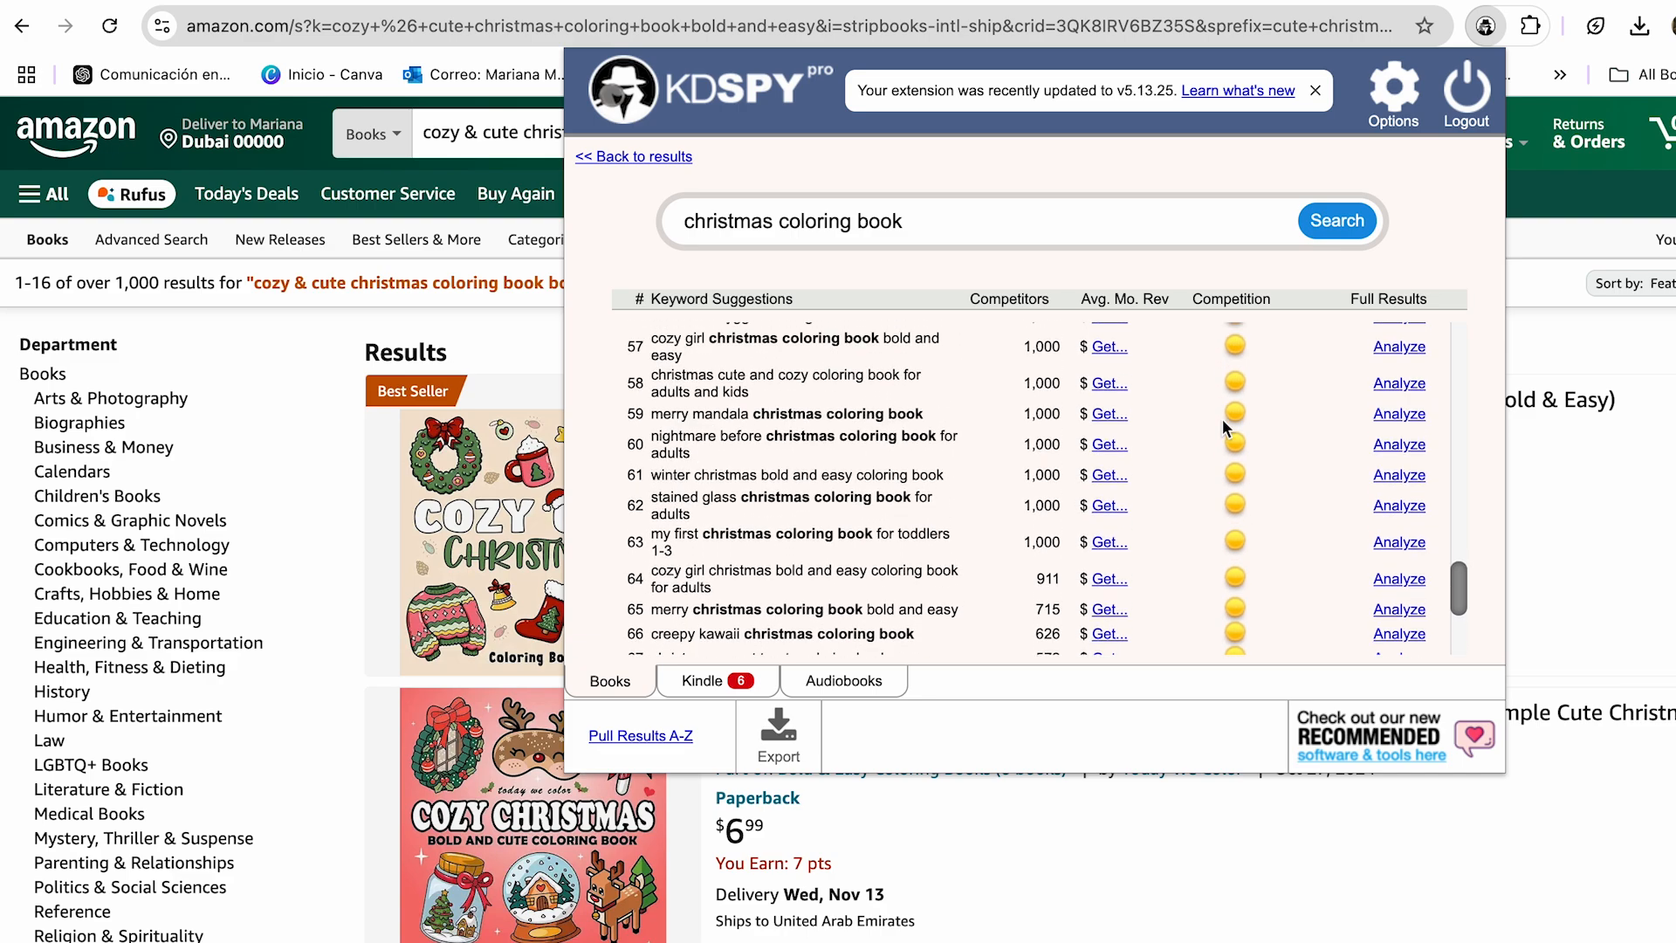
{"action": "scroll", "coordinate": [1222, 419], "scroll_direction": "down", "scroll_amount": 4}
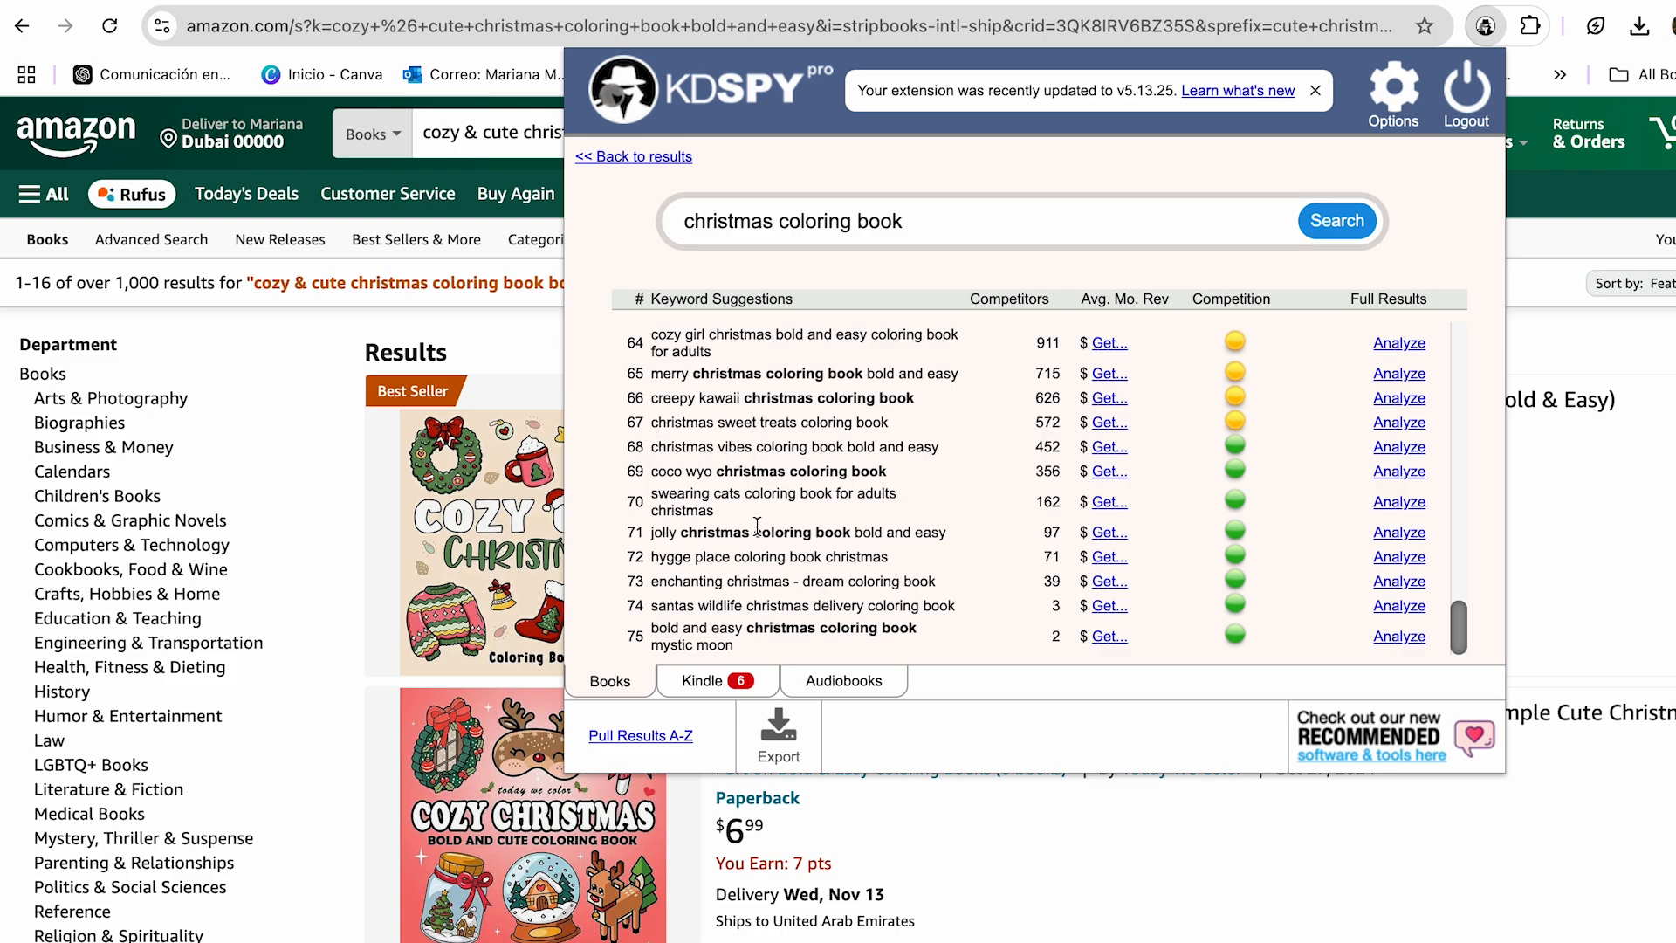
{"action": "left_click_drag", "start_coordinate": [650, 533], "coordinate": [935, 527]}
{"action": "key", "text": "ctrl+c"}
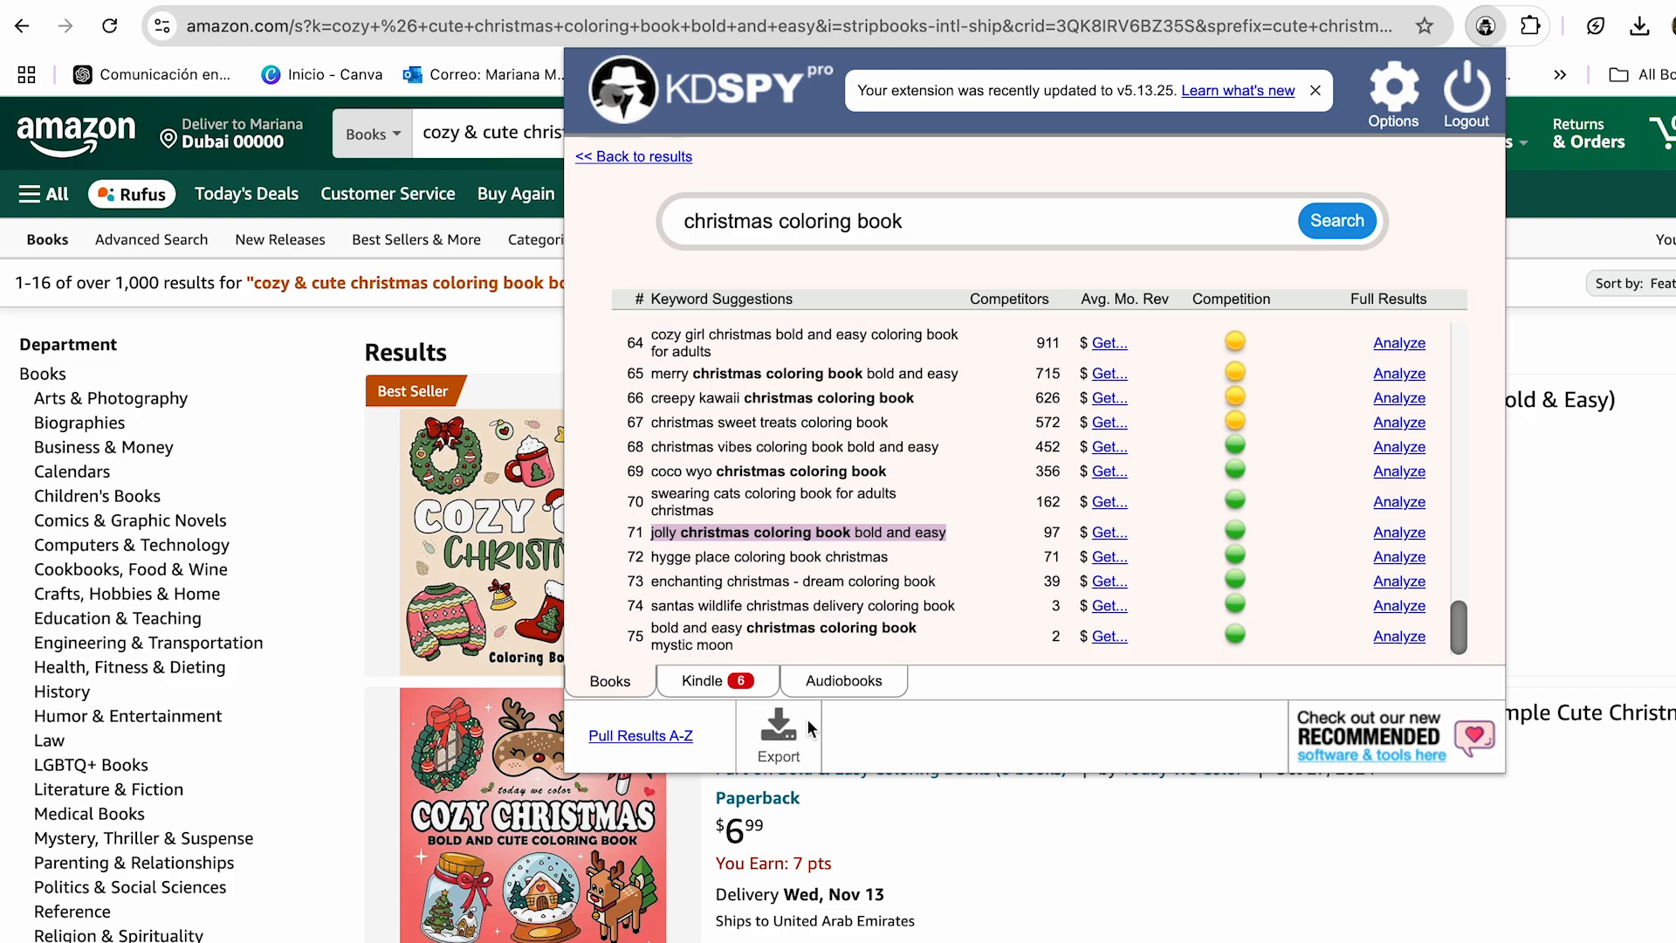
{"action": "left_click", "coordinate": [490, 1]}
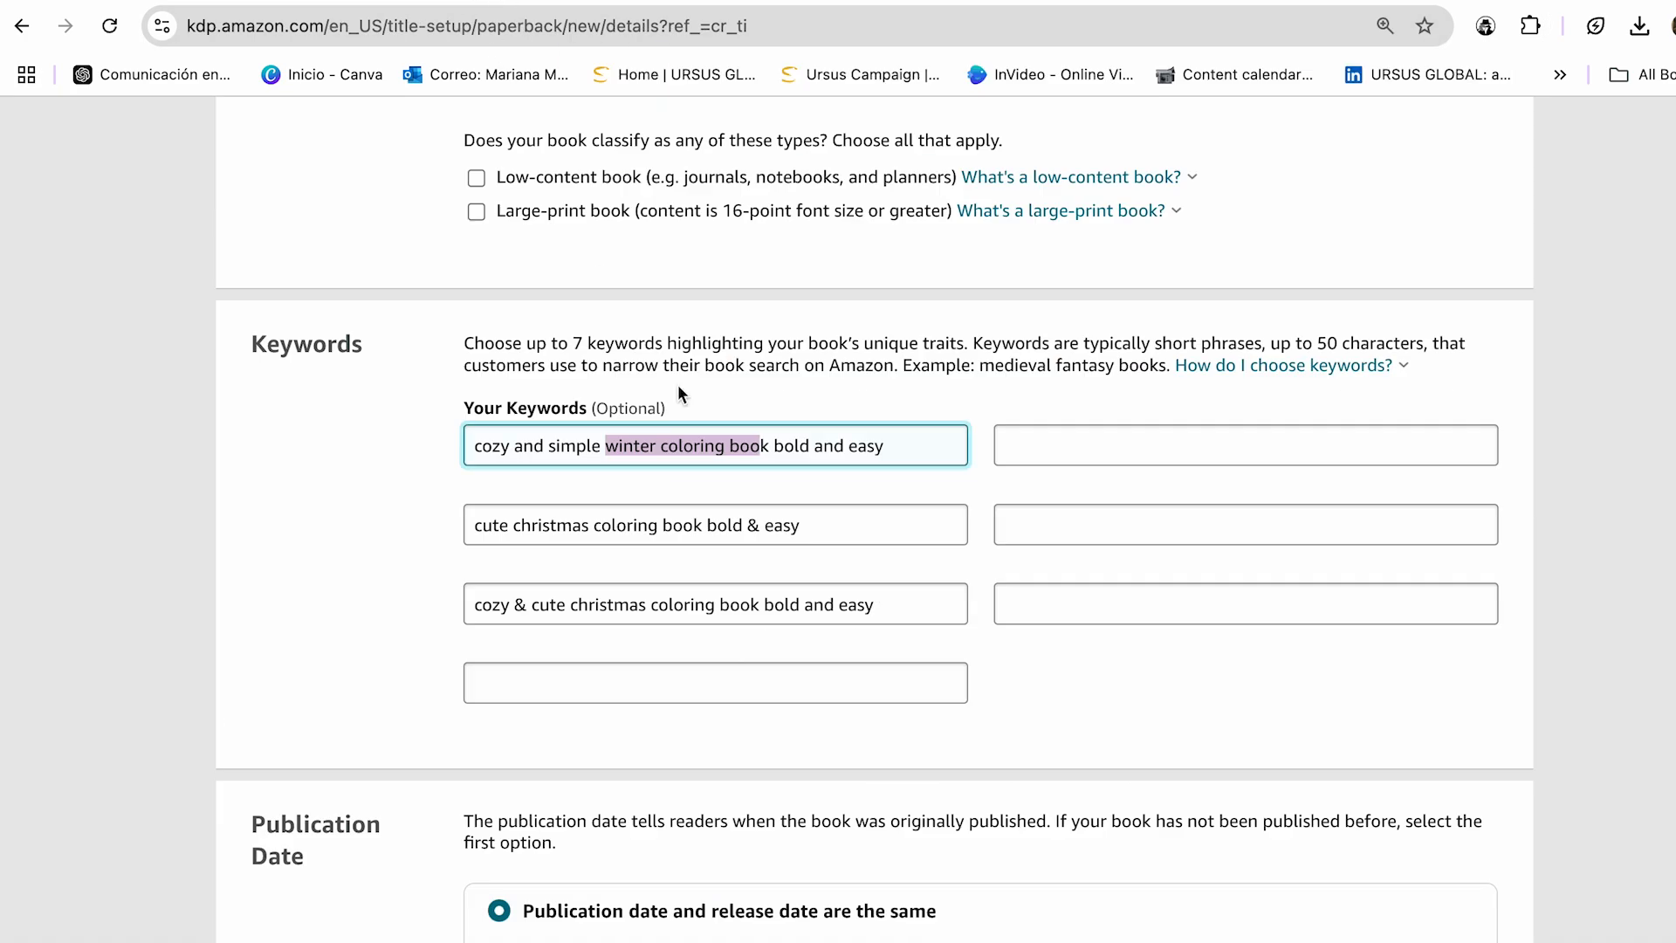
{"action": "left_click", "coordinate": [772, 690]}
{"action": "key", "text": "ctrl+v"}
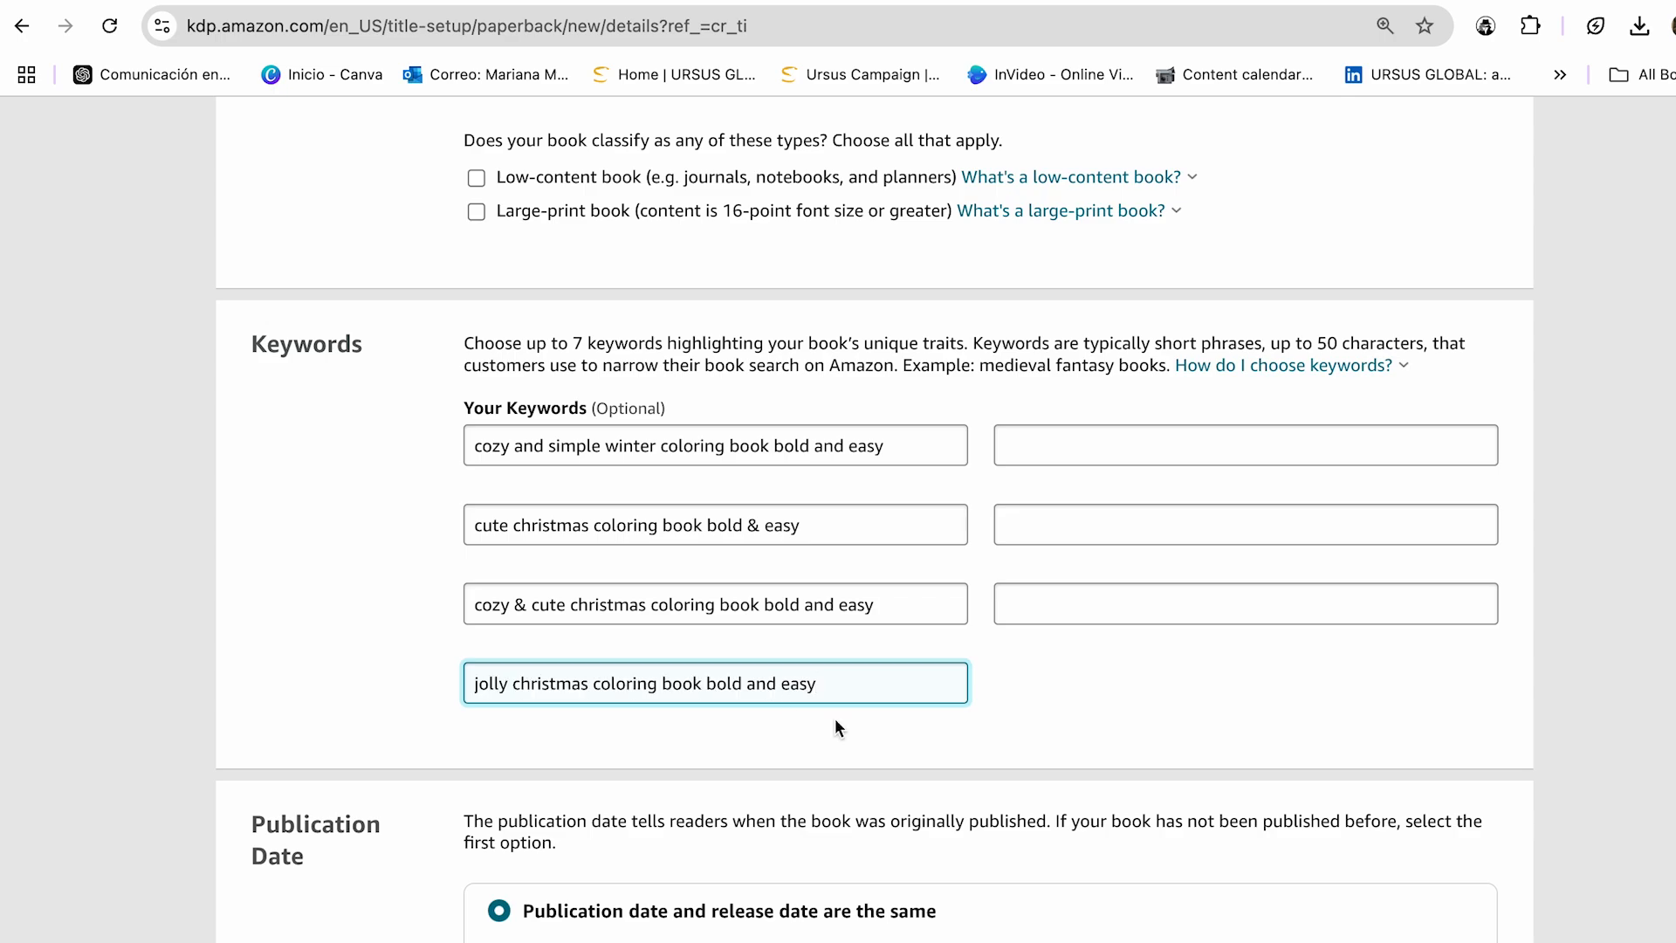
{"action": "scroll", "coordinate": [835, 717], "scroll_direction": "down", "scroll_amount": 5}
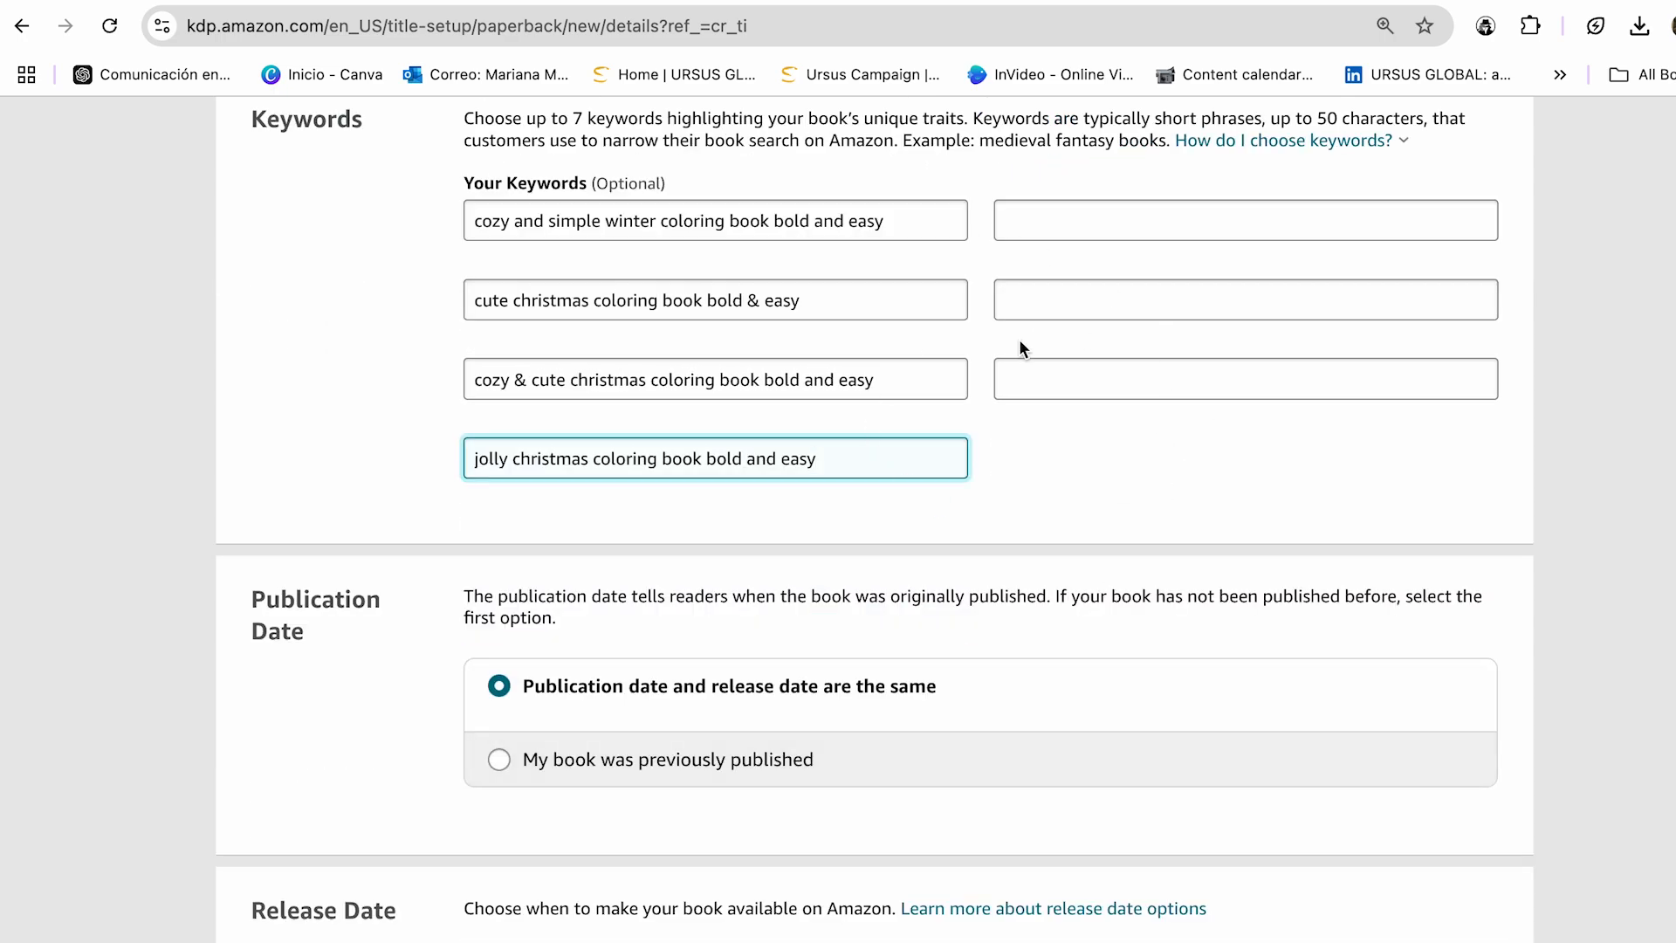
- Keep the default publication and release date options, save the paperback details and continue to the content stage
{"action": "scroll", "coordinate": [1020, 343], "scroll_direction": "down", "scroll_amount": 4}
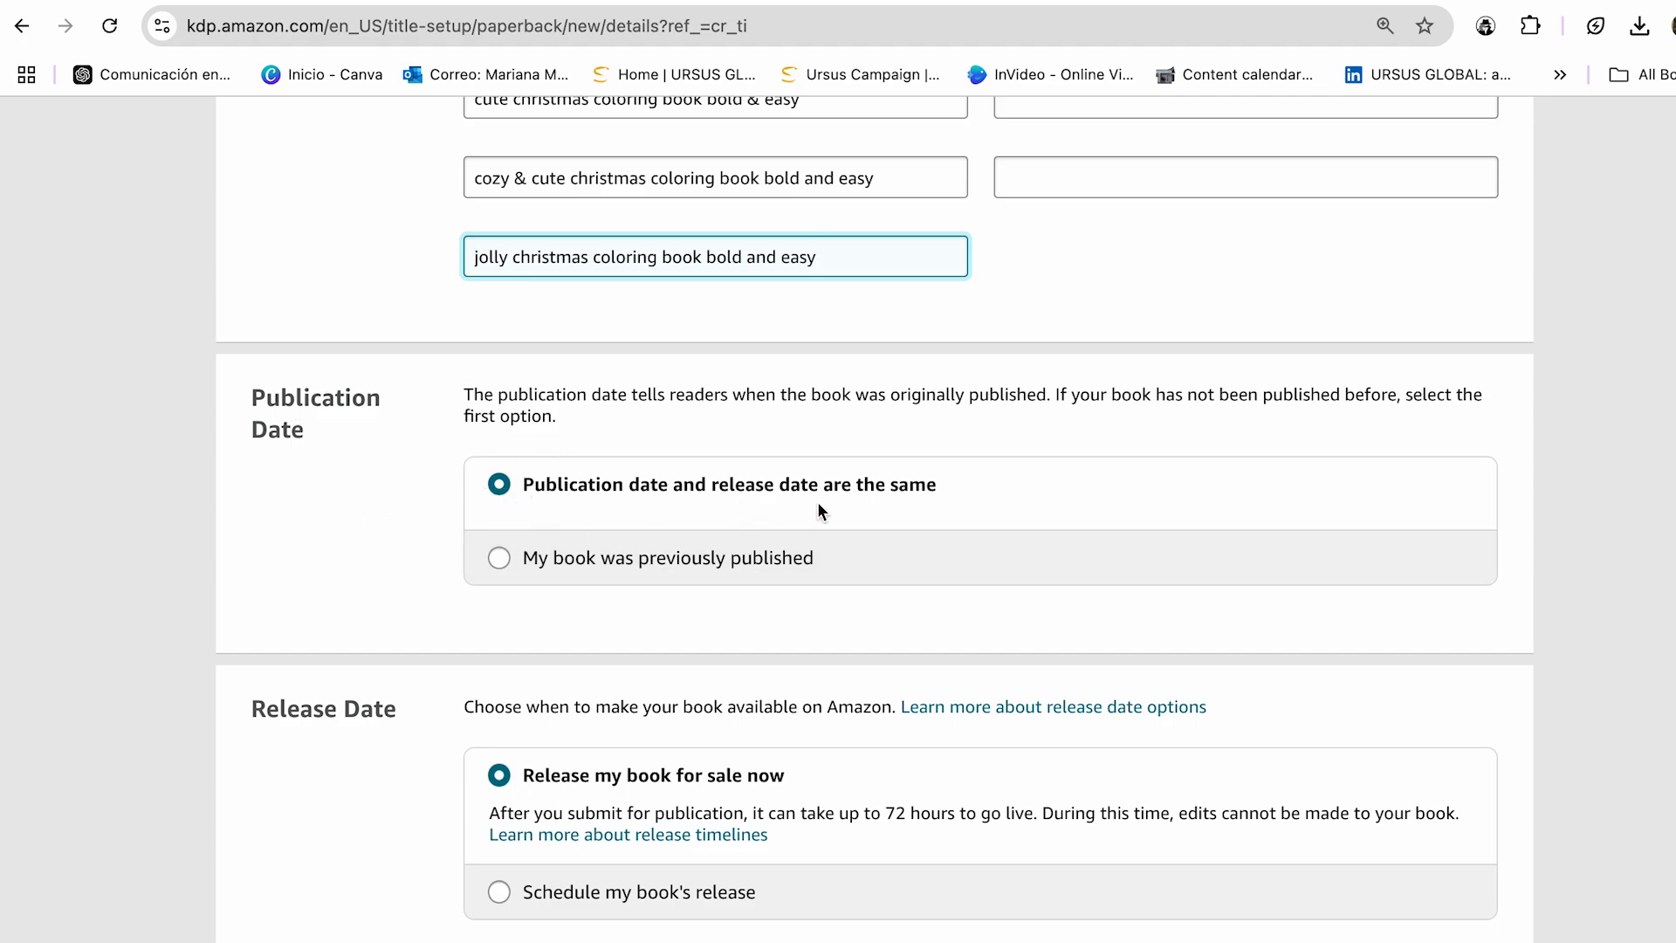
{"action": "scroll", "coordinate": [853, 506], "scroll_direction": "down", "scroll_amount": 1}
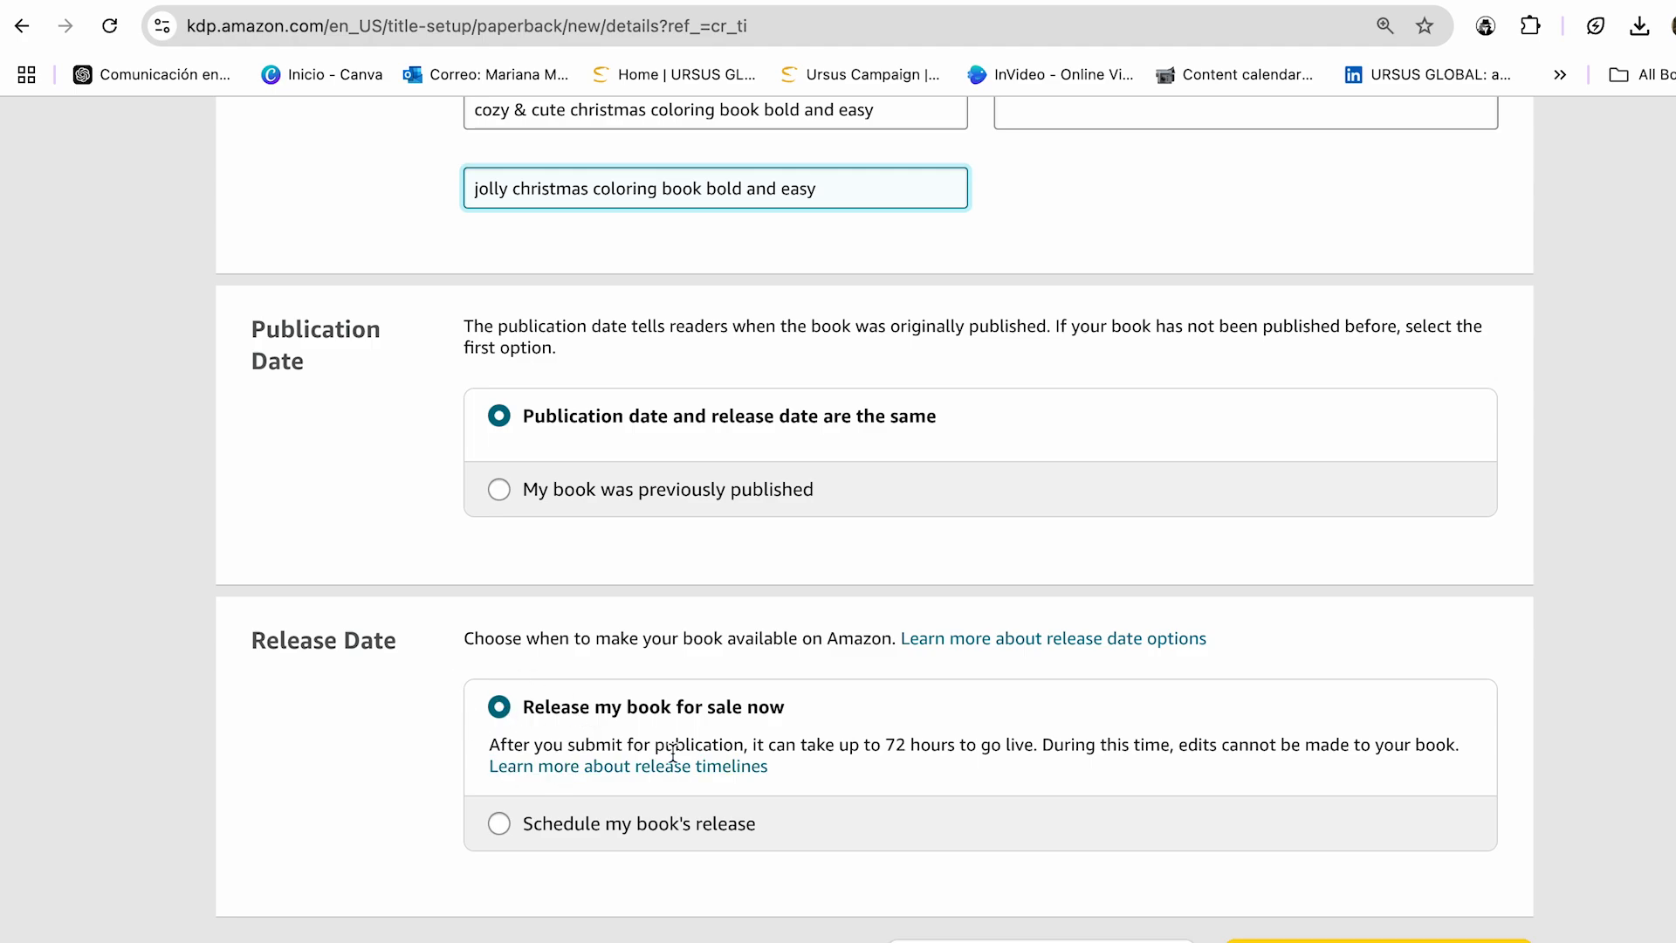
{"action": "scroll", "coordinate": [673, 751], "scroll_direction": "down", "scroll_amount": 1}
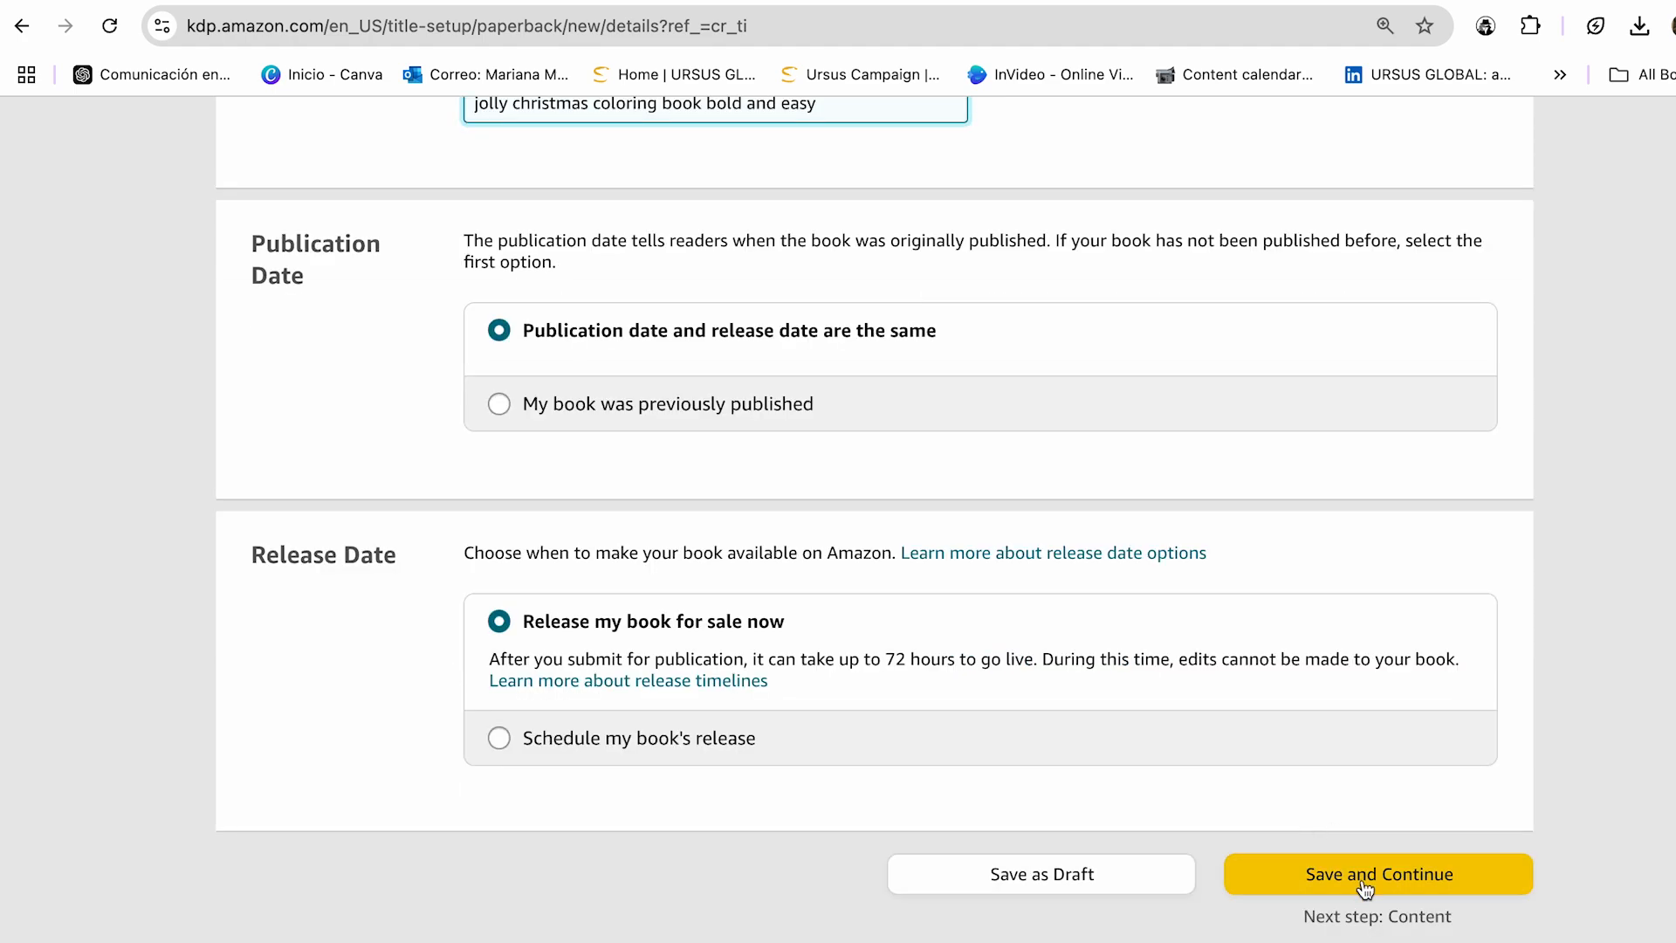
{"action": "left_click", "coordinate": [1357, 879]}
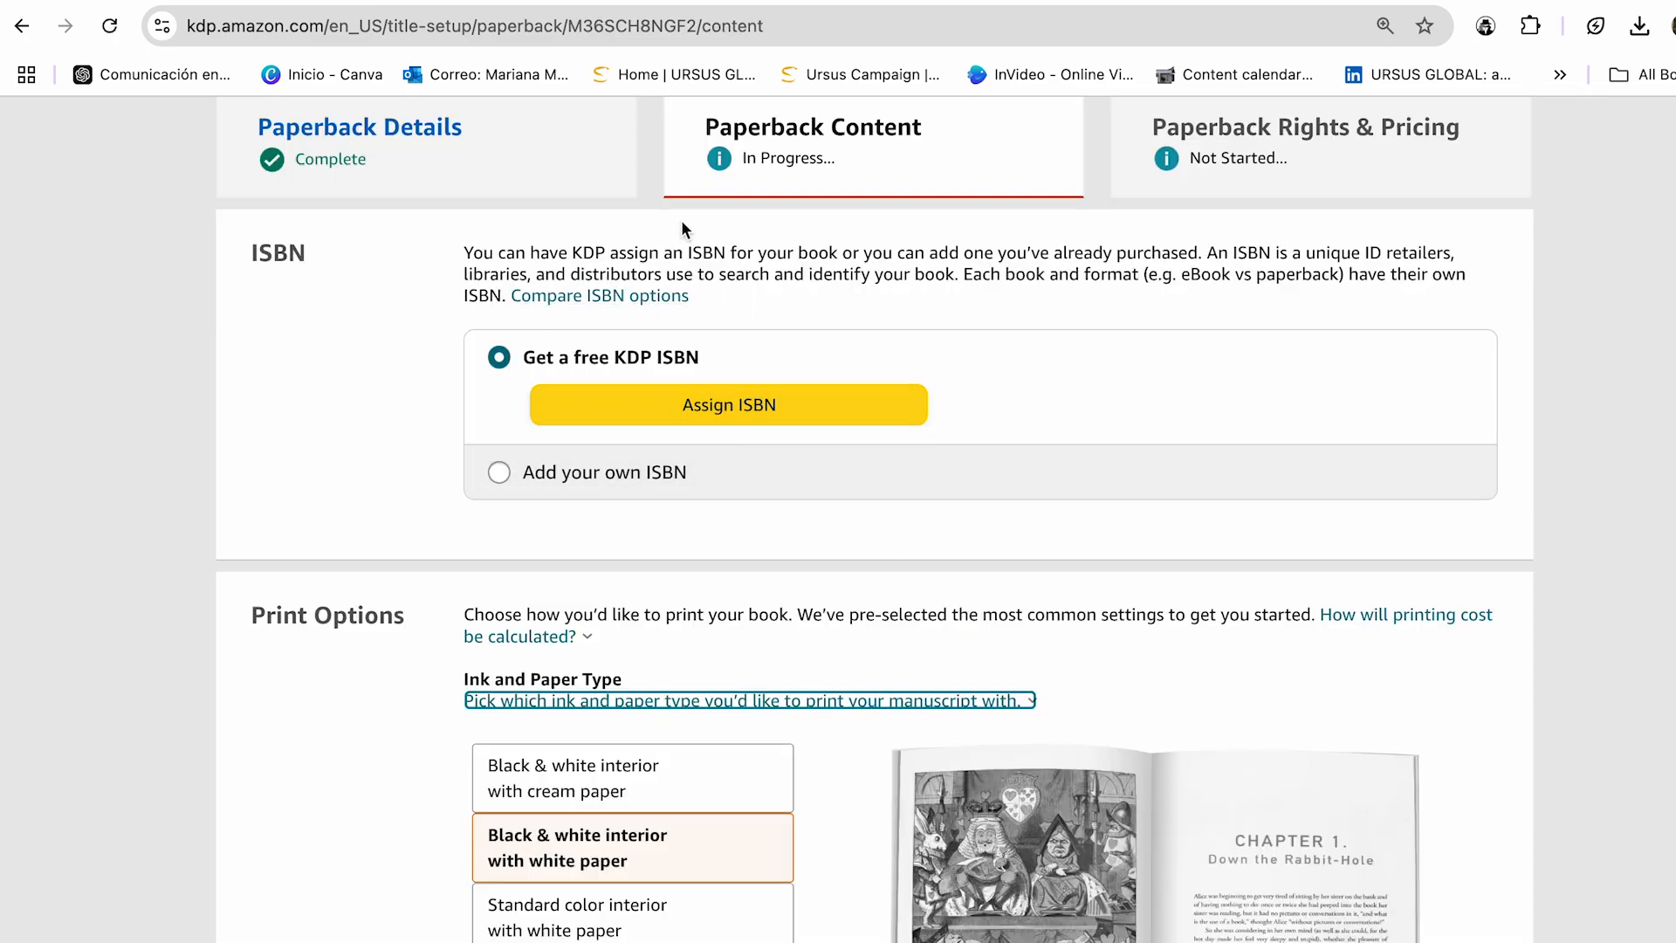
- Assign a free KDP ISBN and choose the black & white interior with white paper as ink and paper type
{"action": "left_click", "coordinate": [682, 406]}
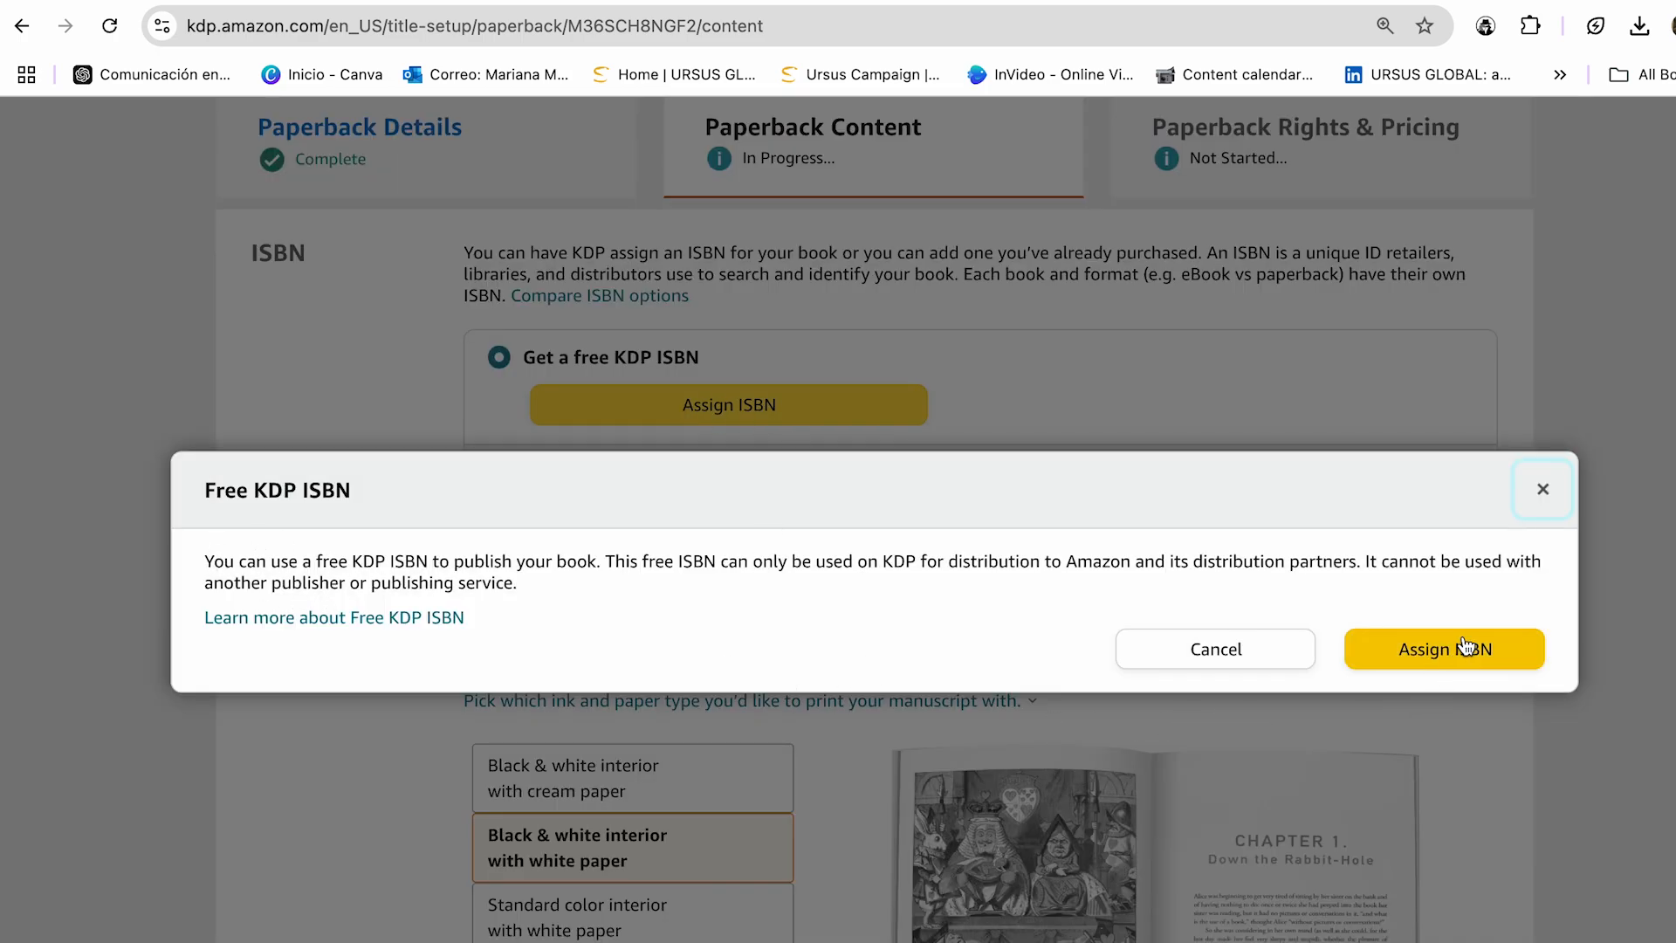
{"action": "left_click", "coordinate": [1422, 648]}
{"action": "scroll", "coordinate": [644, 707], "scroll_direction": "down", "scroll_amount": 4}
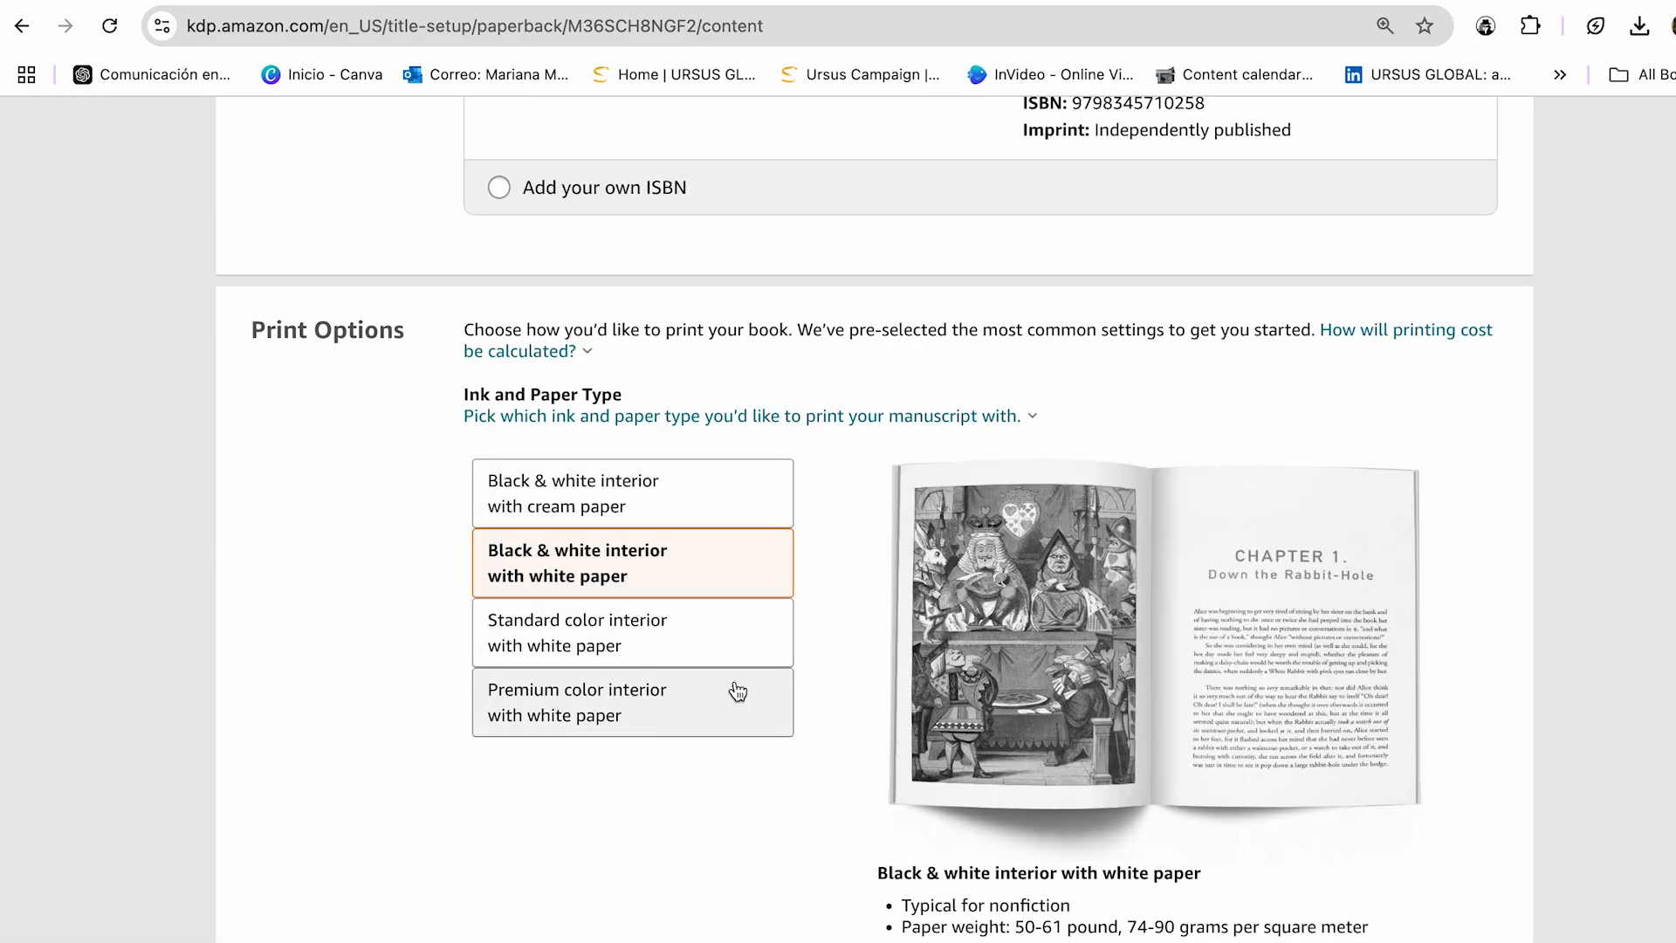
{"action": "scroll", "coordinate": [678, 490], "scroll_direction": "down", "scroll_amount": 1}
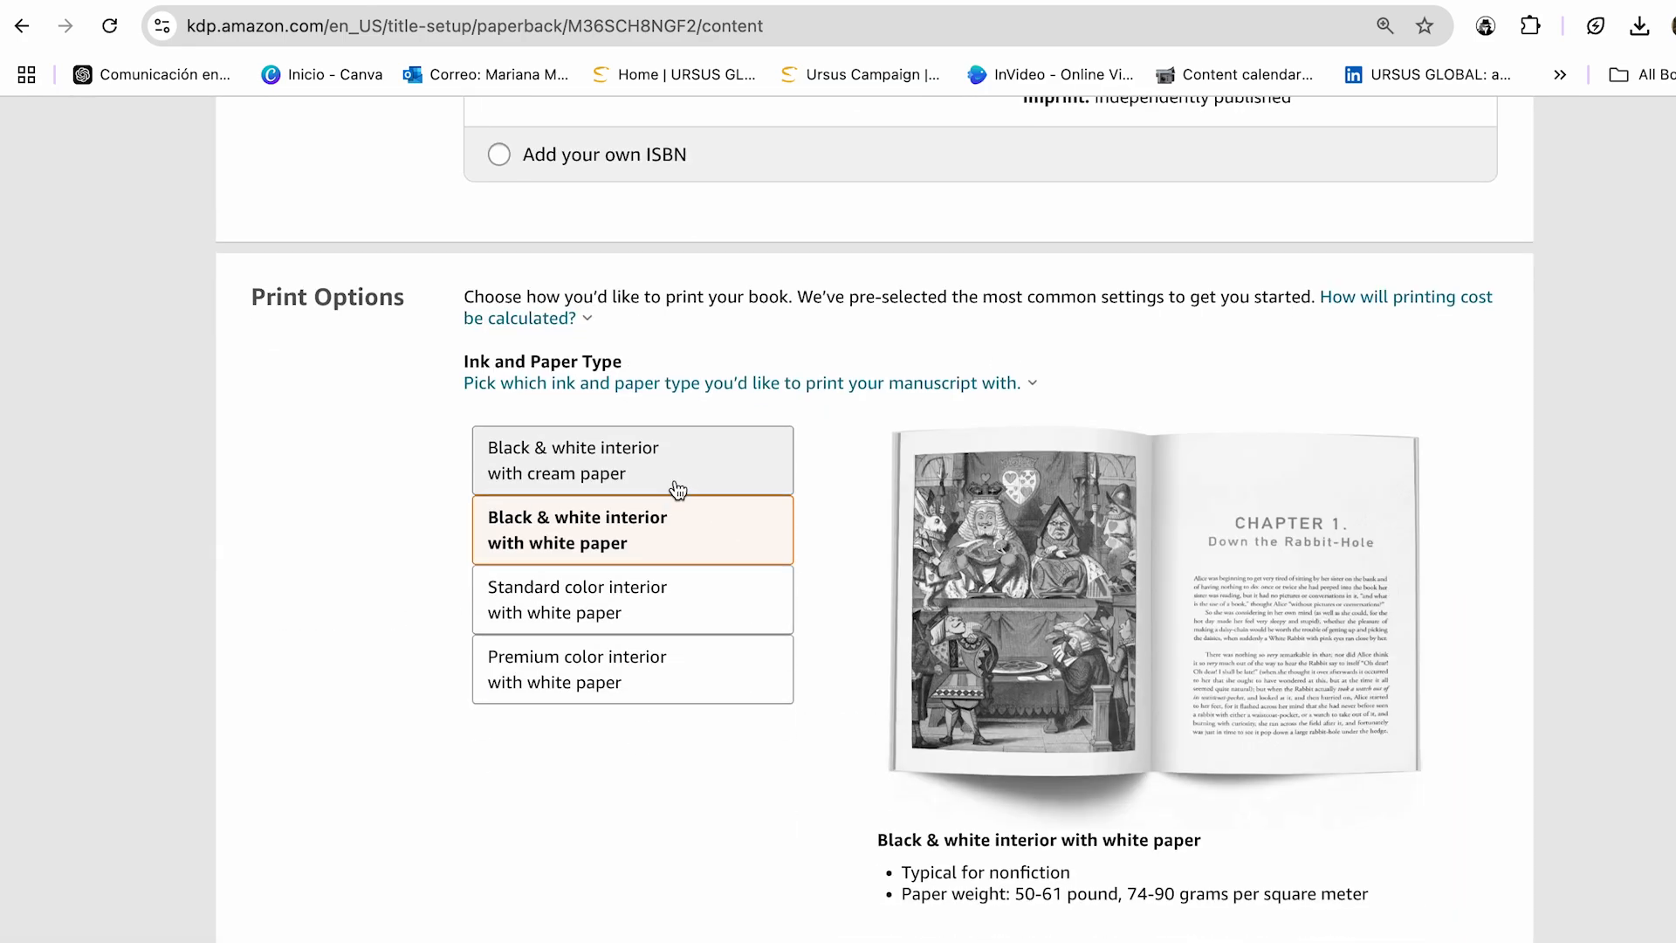
{"action": "left_click", "coordinate": [668, 479]}
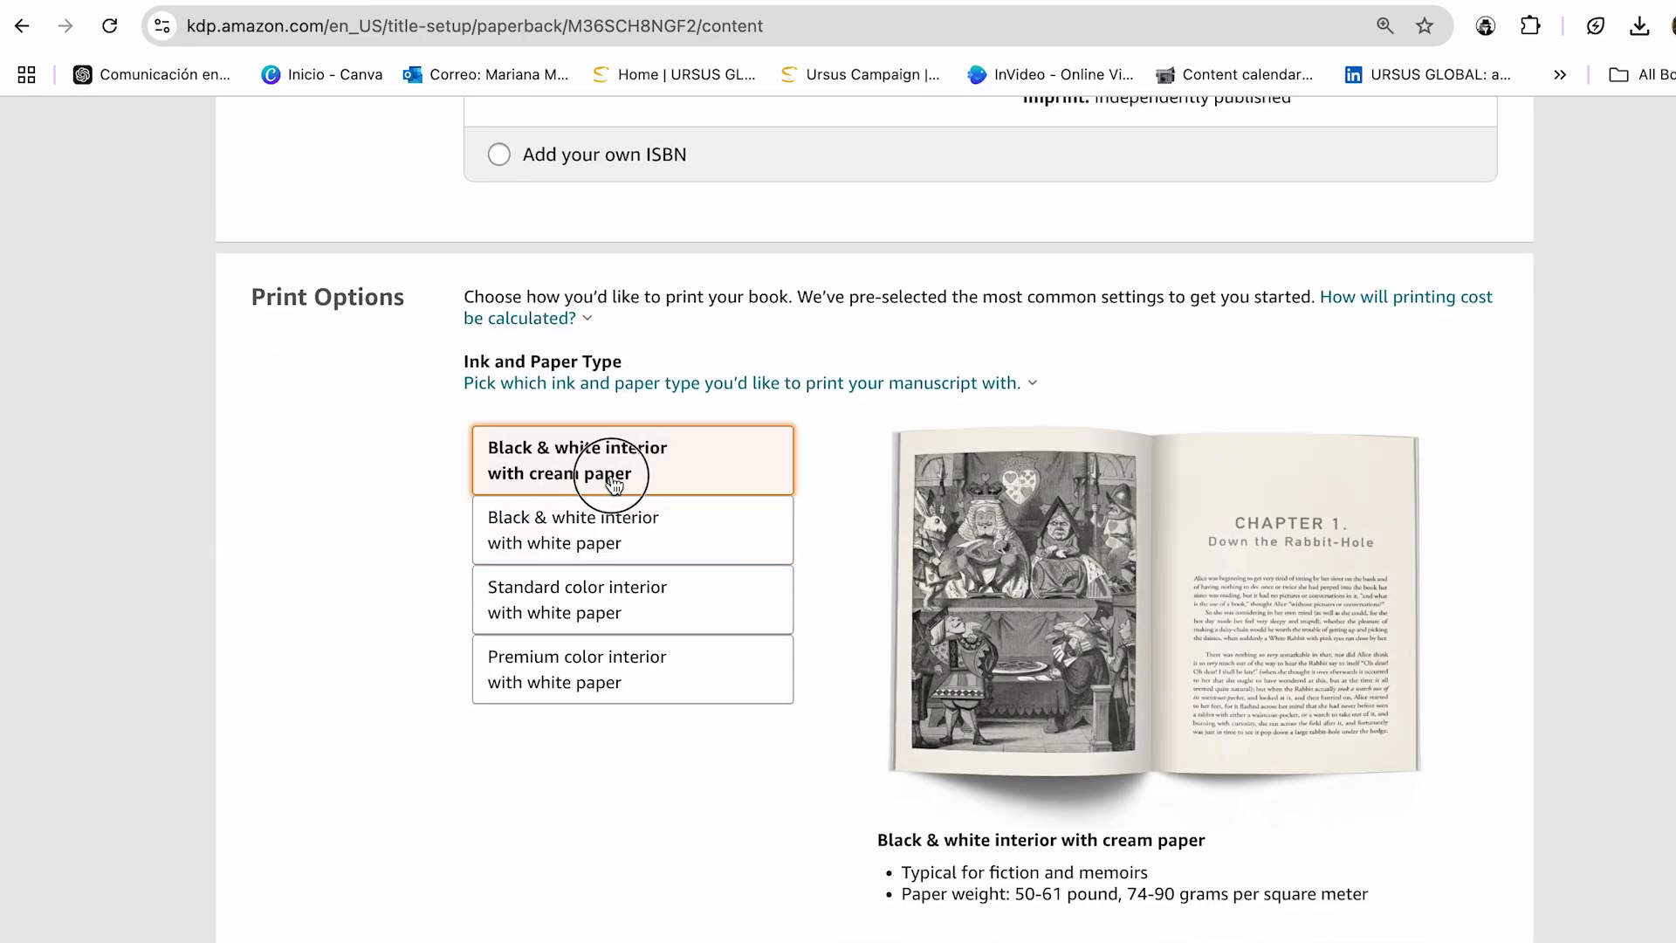
{"action": "left_click", "coordinate": [624, 543]}
- Set the trim size to the non-standard 8.5 x 8.5 in format
{"action": "scroll", "coordinate": [658, 584], "scroll_direction": "down", "scroll_amount": 7}
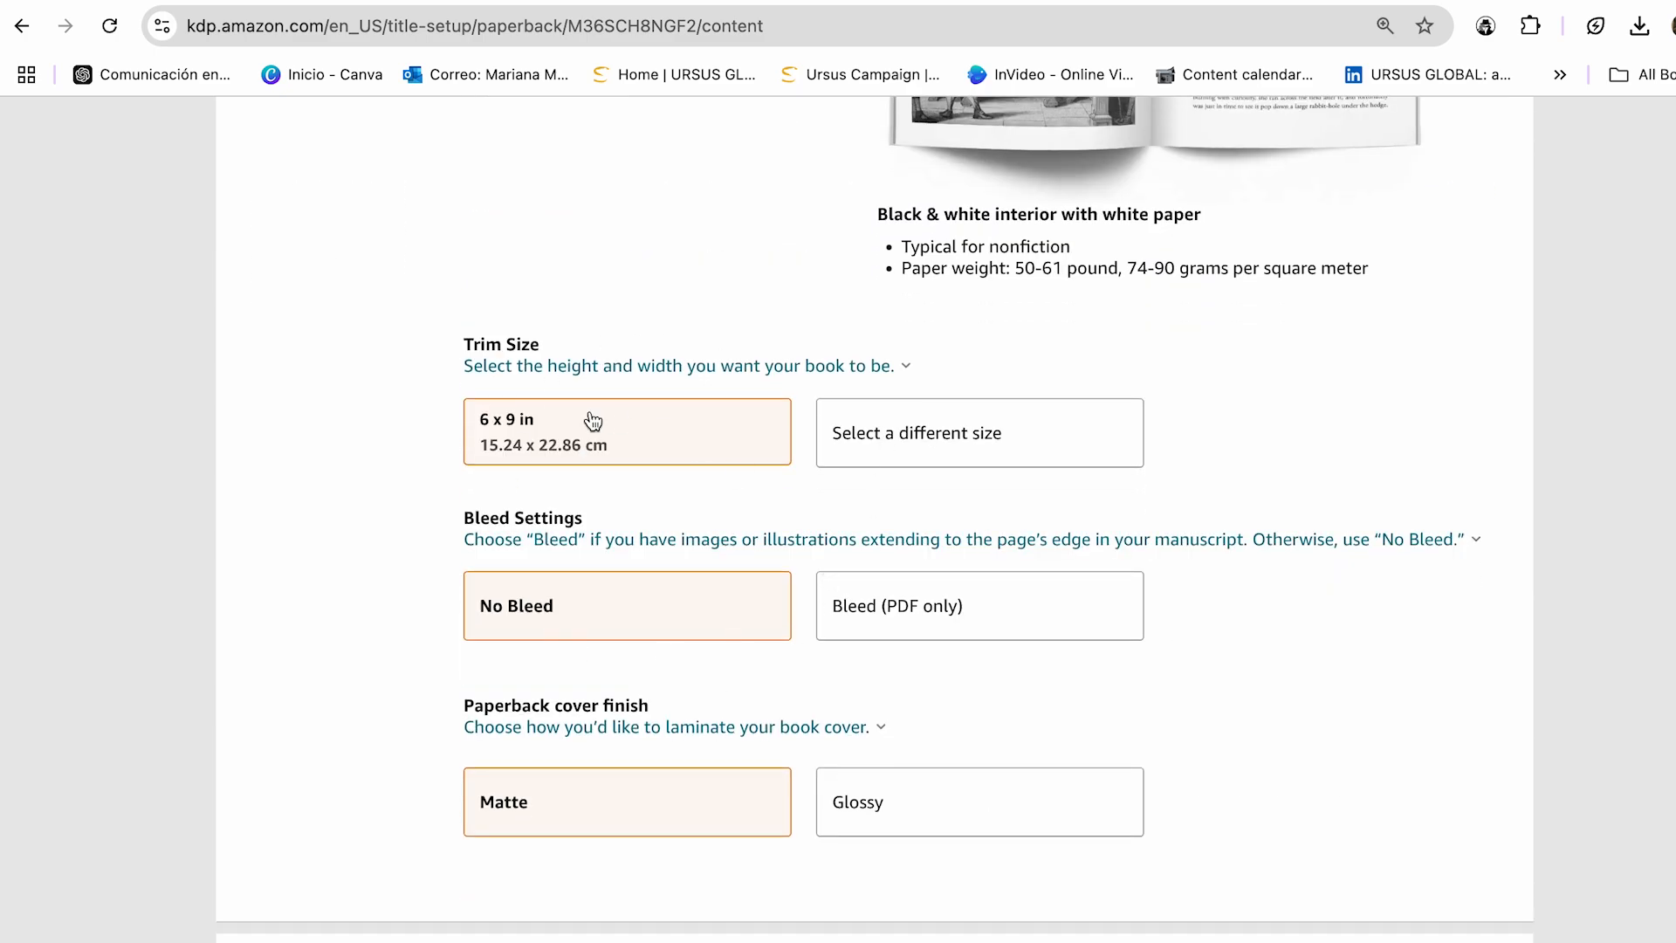
{"action": "left_click", "coordinate": [911, 427]}
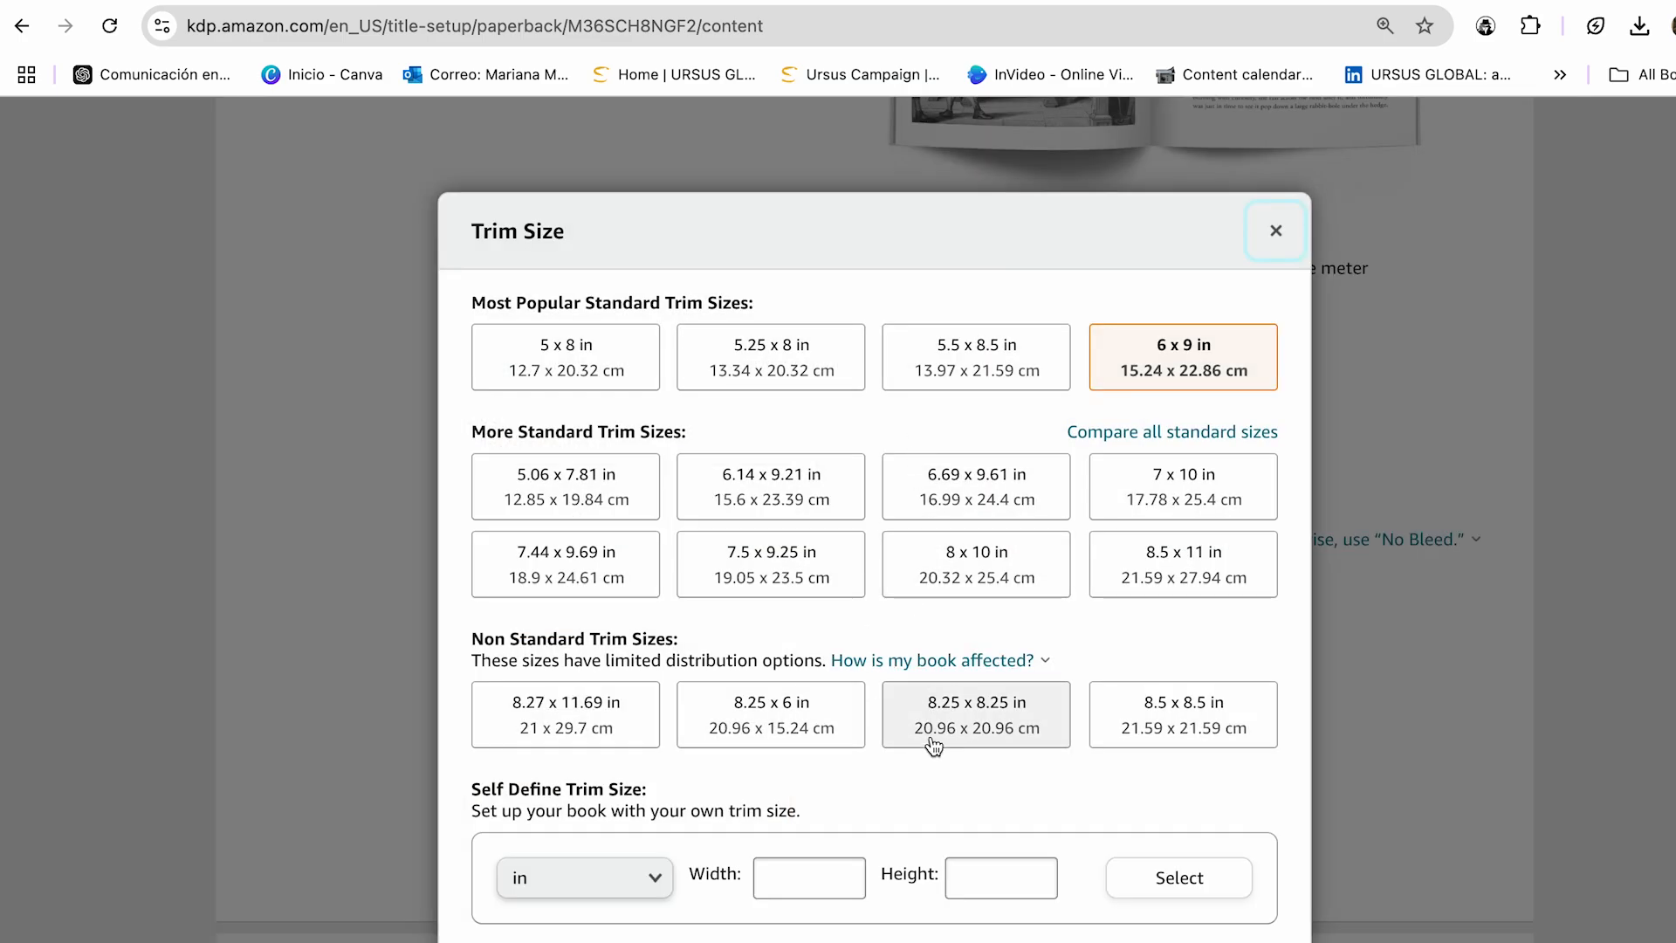
{"action": "left_click", "coordinate": [1158, 708]}
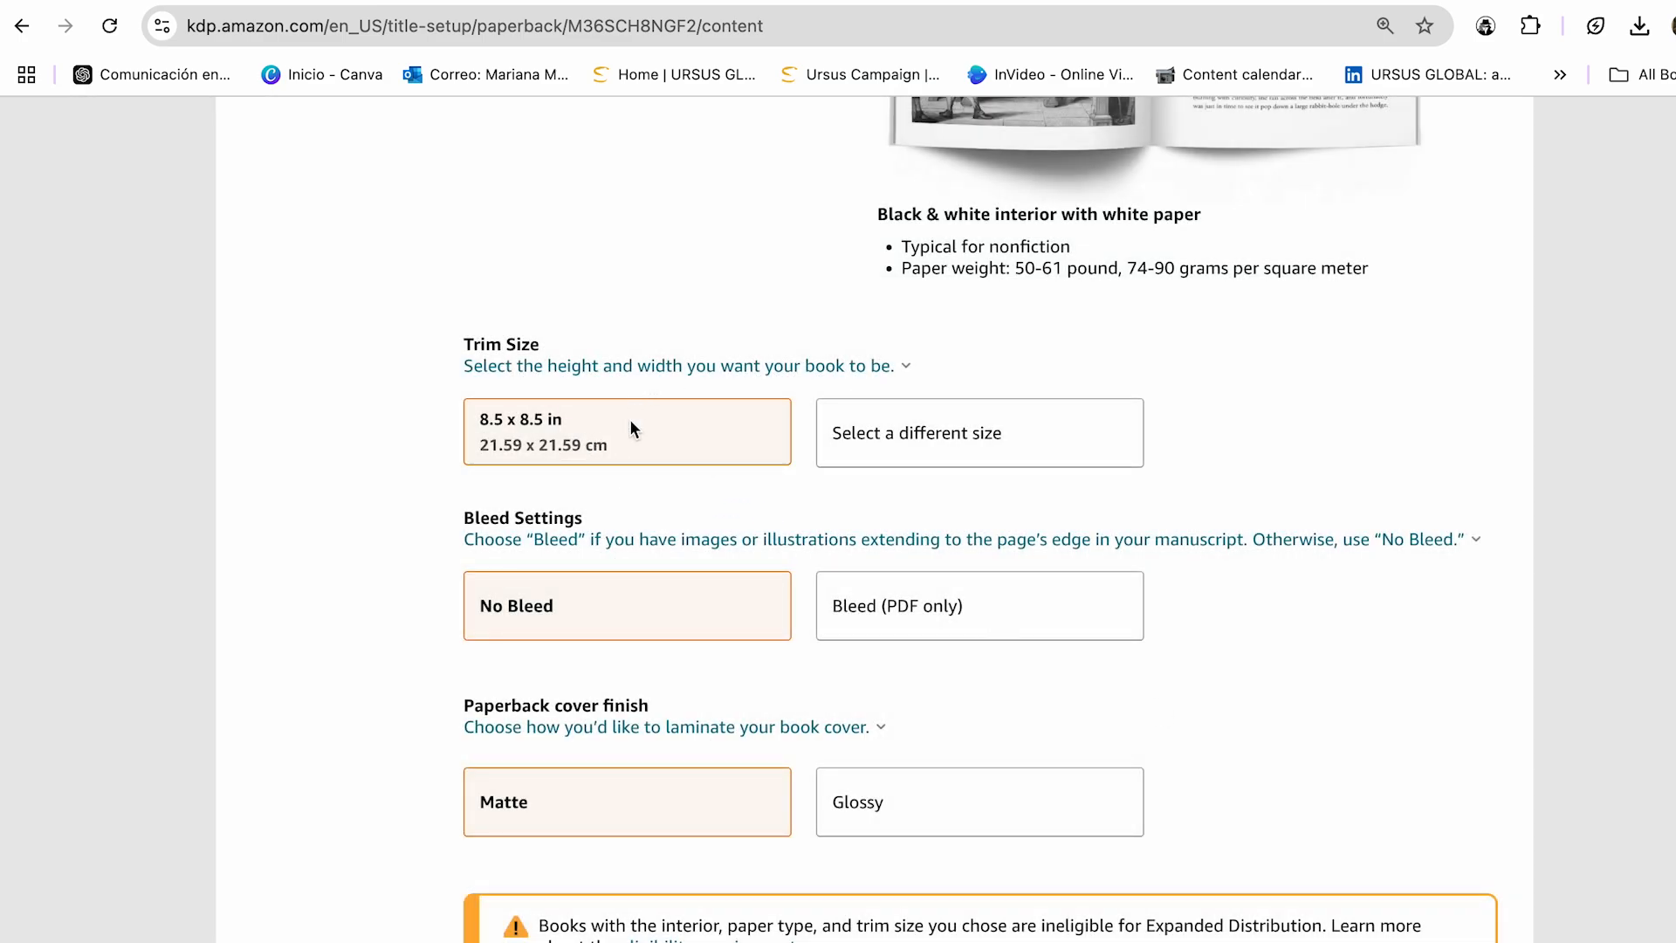
- Choose No Bleed for the bleed setting and Glossy for the paperback cover finish
{"action": "scroll", "coordinate": [721, 666], "scroll_direction": "down", "scroll_amount": 2}
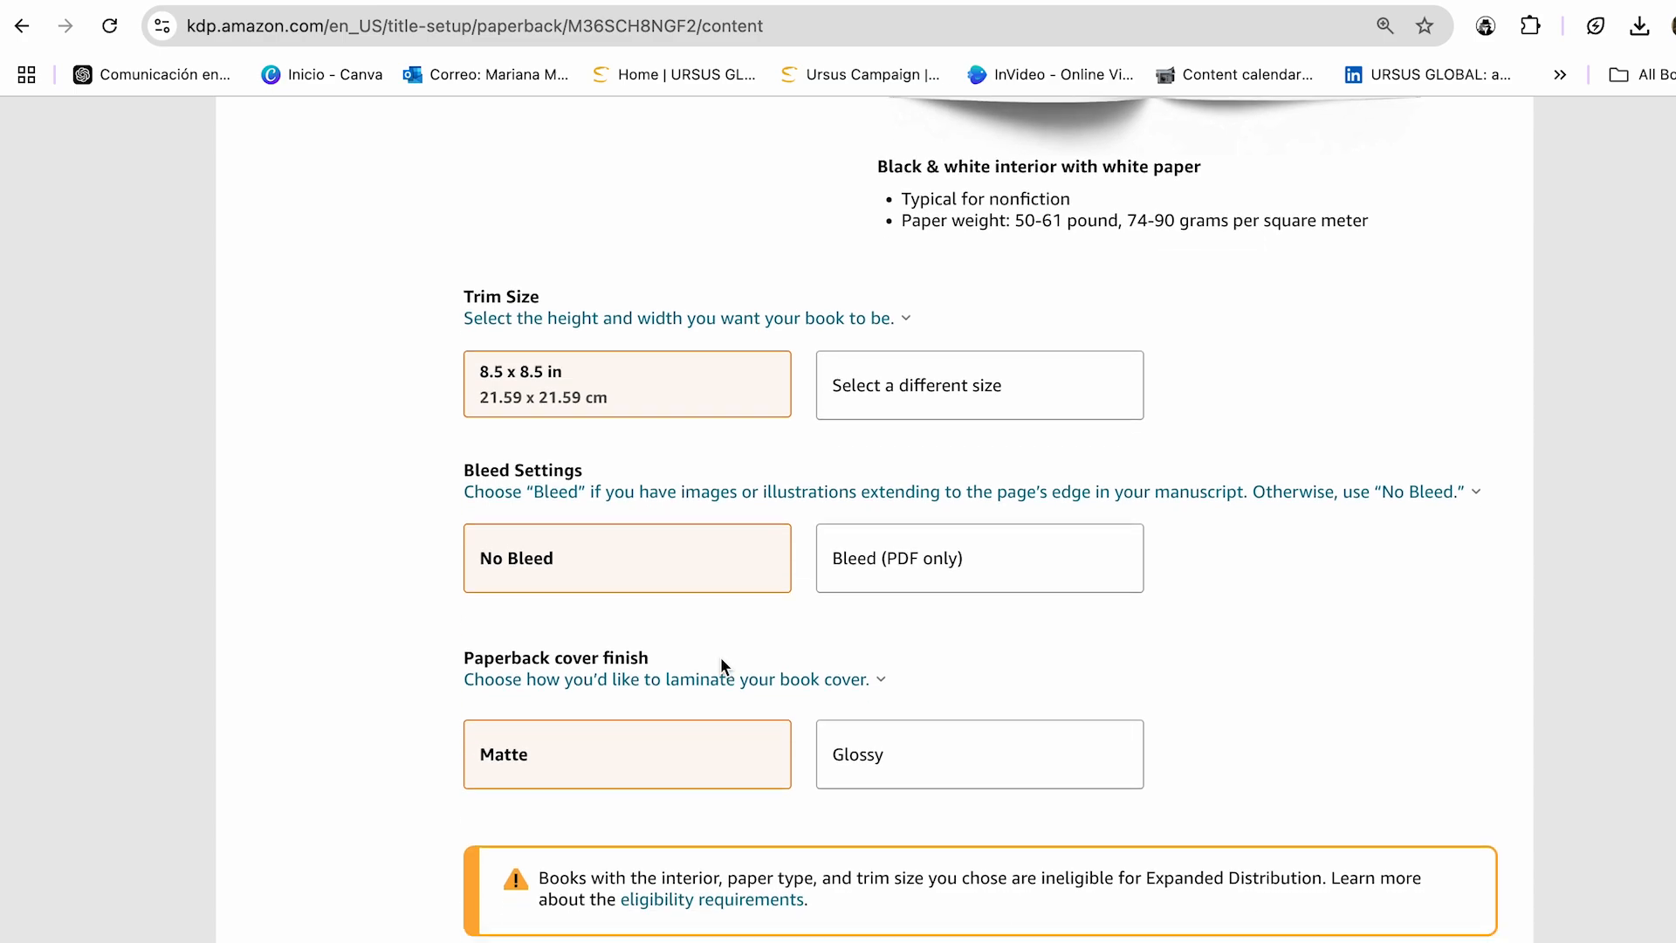
{"action": "left_click", "coordinate": [524, 453]}
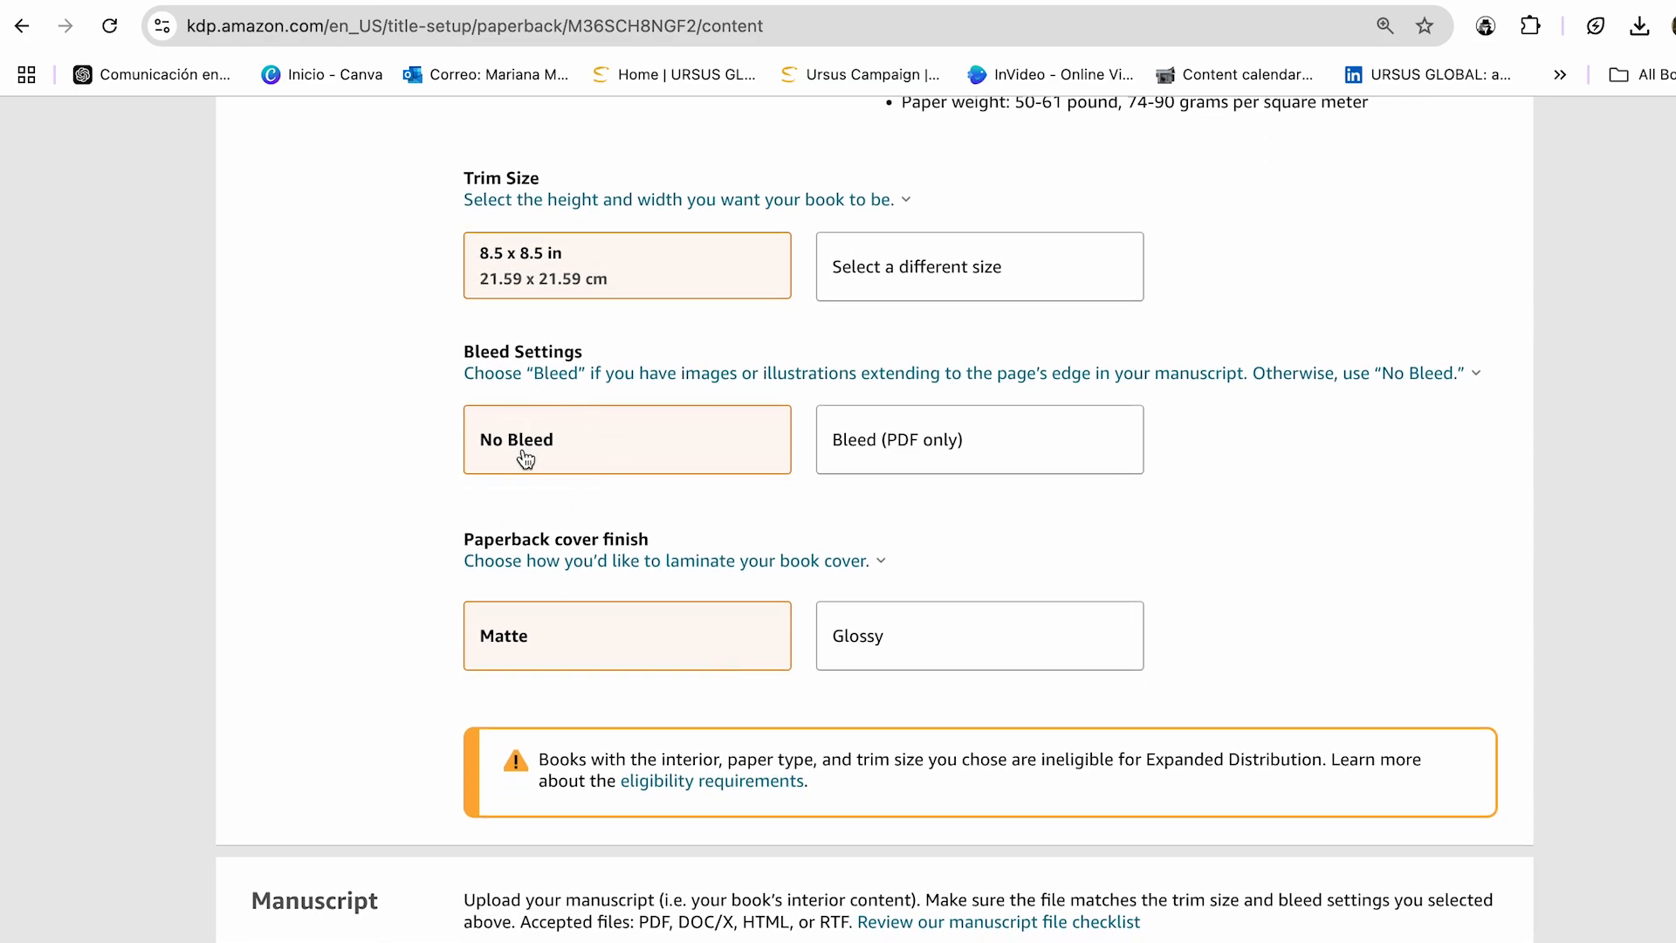
{"action": "scroll", "coordinate": [541, 389], "scroll_direction": "down", "scroll_amount": 1}
{"action": "scroll", "coordinate": [541, 390], "scroll_direction": "down", "scroll_amount": 1}
{"action": "left_click", "coordinate": [889, 542]}
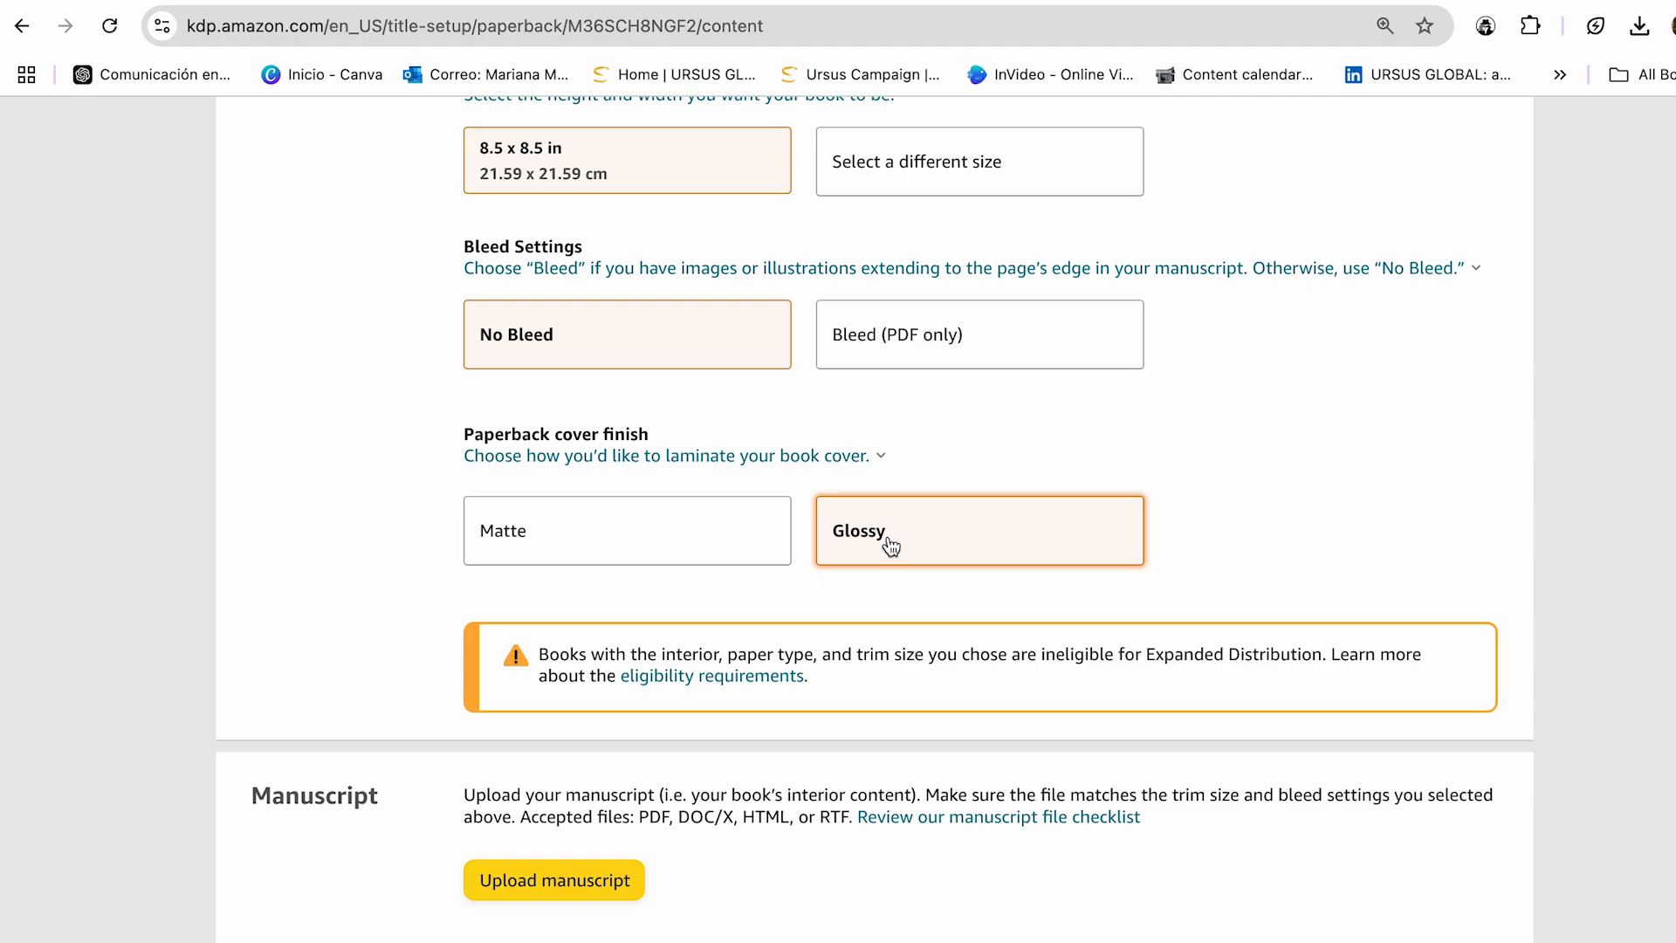
- Upload WINTER_COLORINGBOOK.pdf from the Desktop as the book's manuscript
{"action": "scroll", "coordinate": [871, 604], "scroll_direction": "down", "scroll_amount": 5}
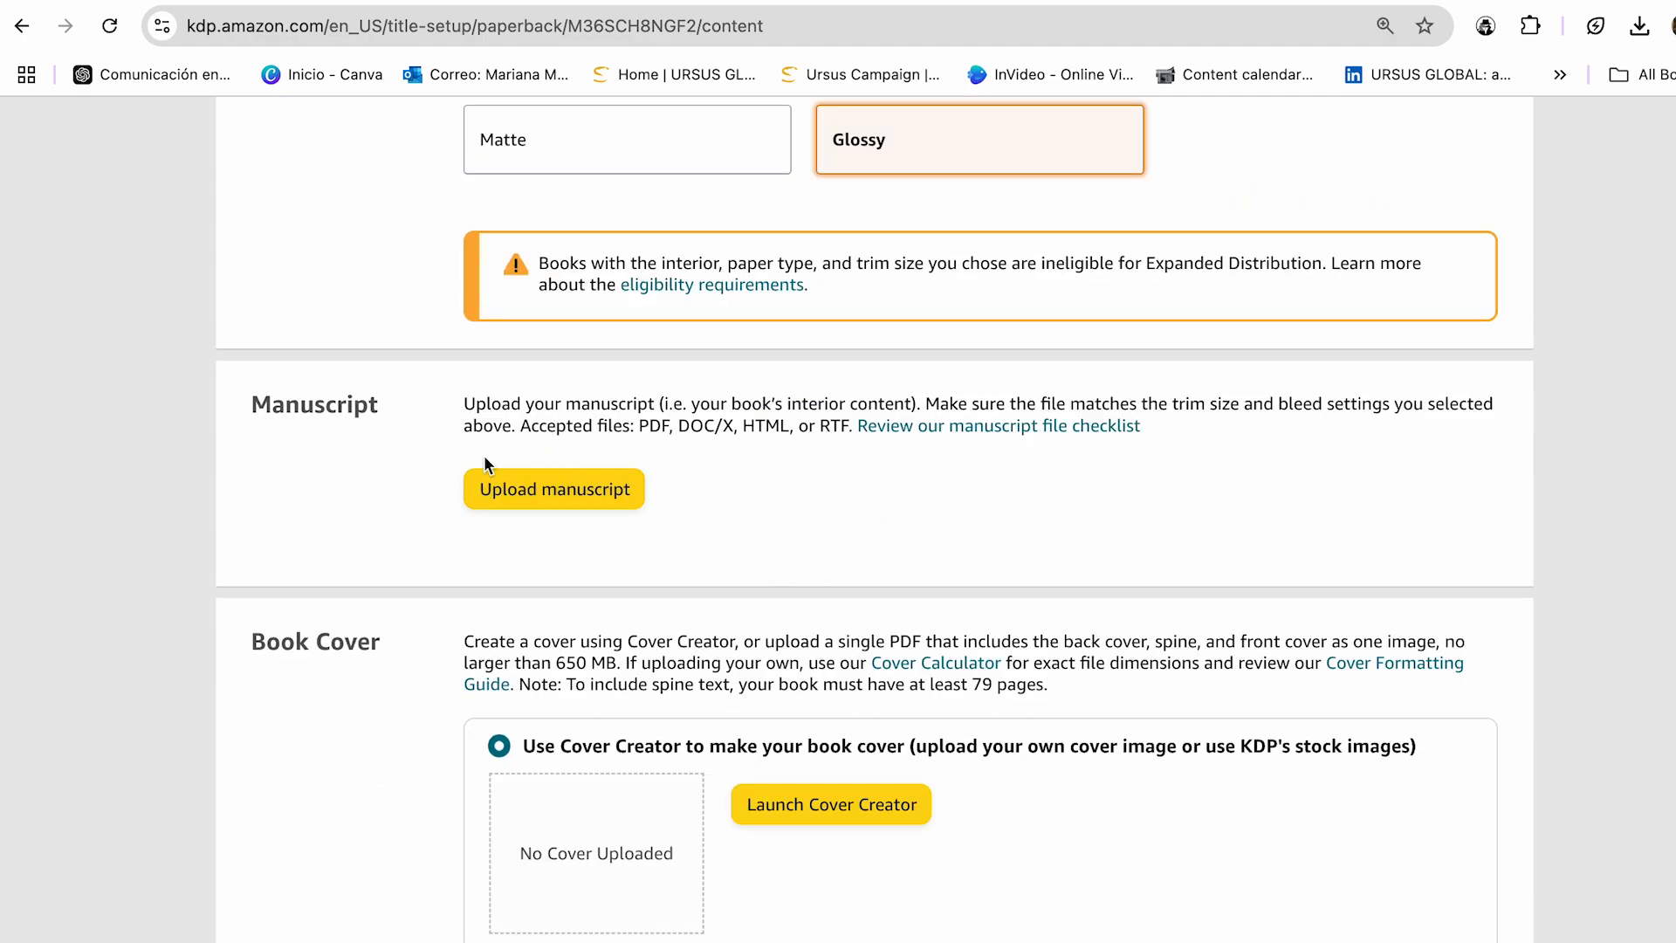
{"action": "left_click", "coordinate": [565, 496]}
{"action": "left_click", "coordinate": [887, 743]}
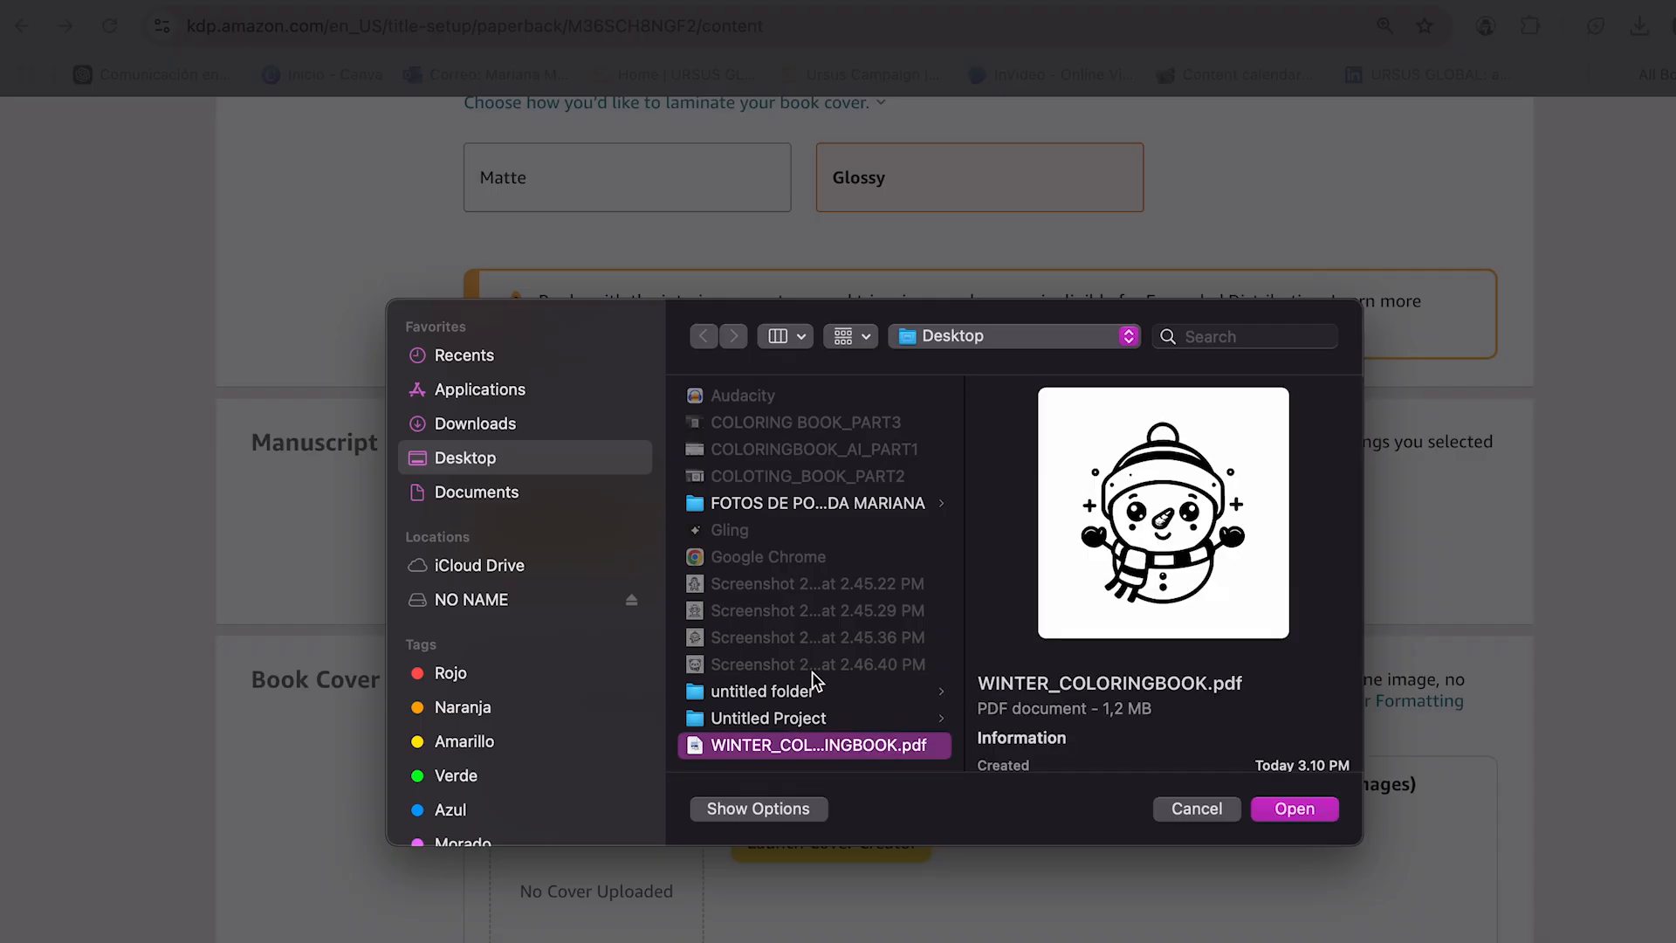
{"action": "left_click", "coordinate": [1294, 809]}
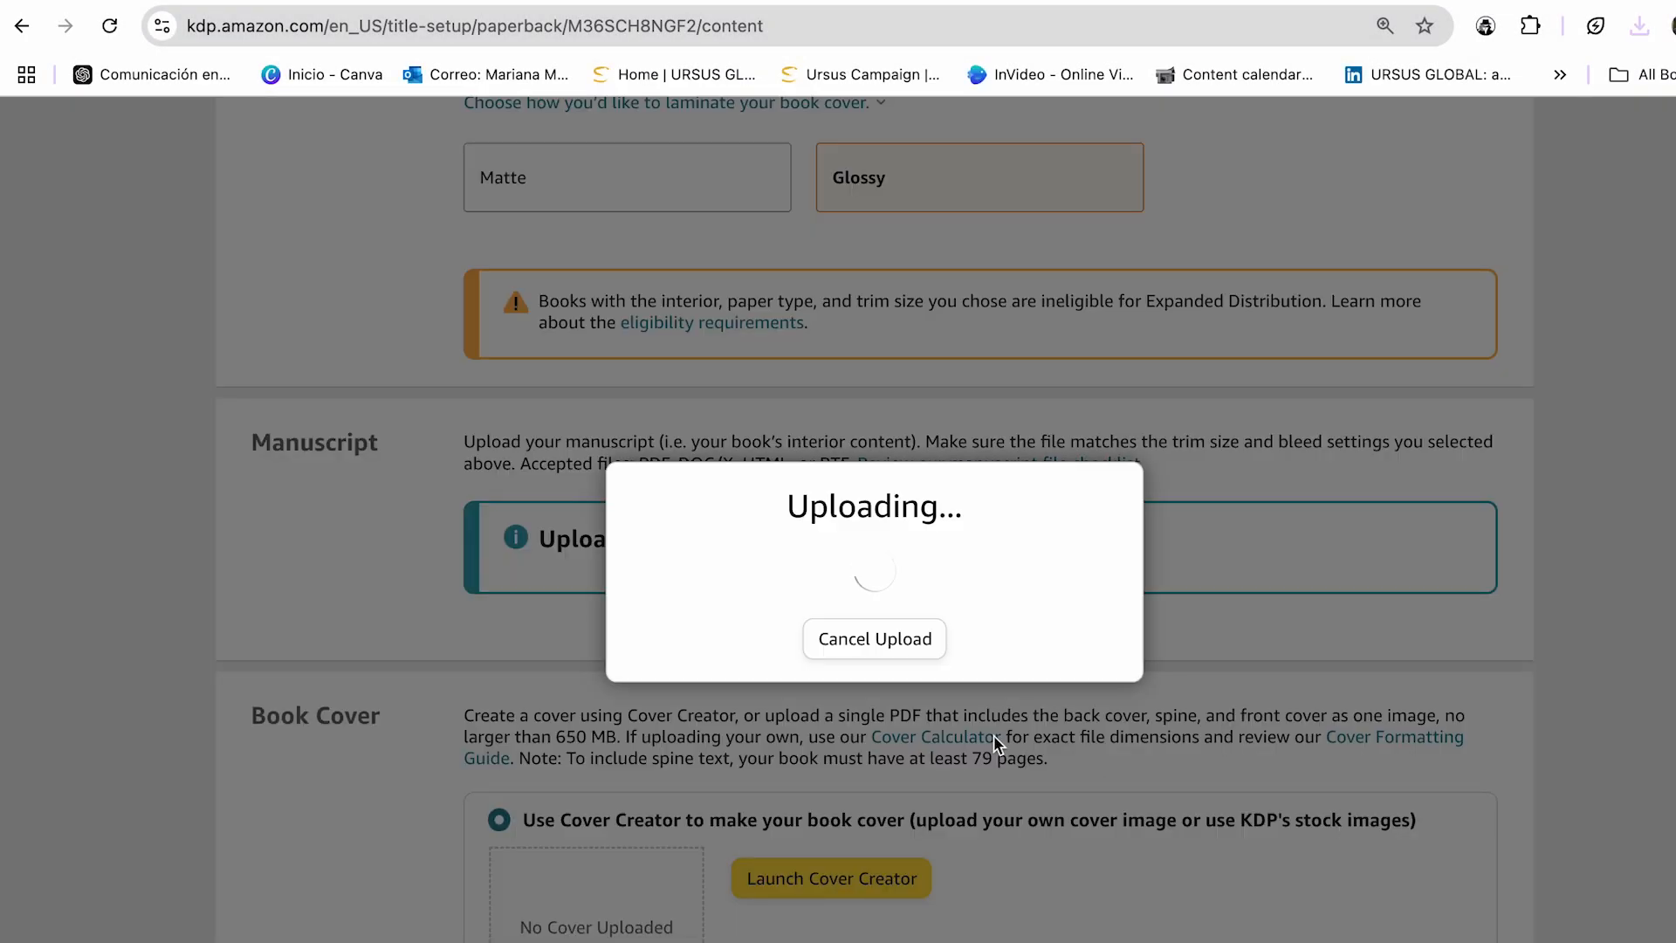
- Choose to provide an existing print-ready cover and upload Copy of BUENA PORTADA.pdf from Downloads
{"action": "scroll", "coordinate": [609, 548], "scroll_direction": "down", "scroll_amount": 5}
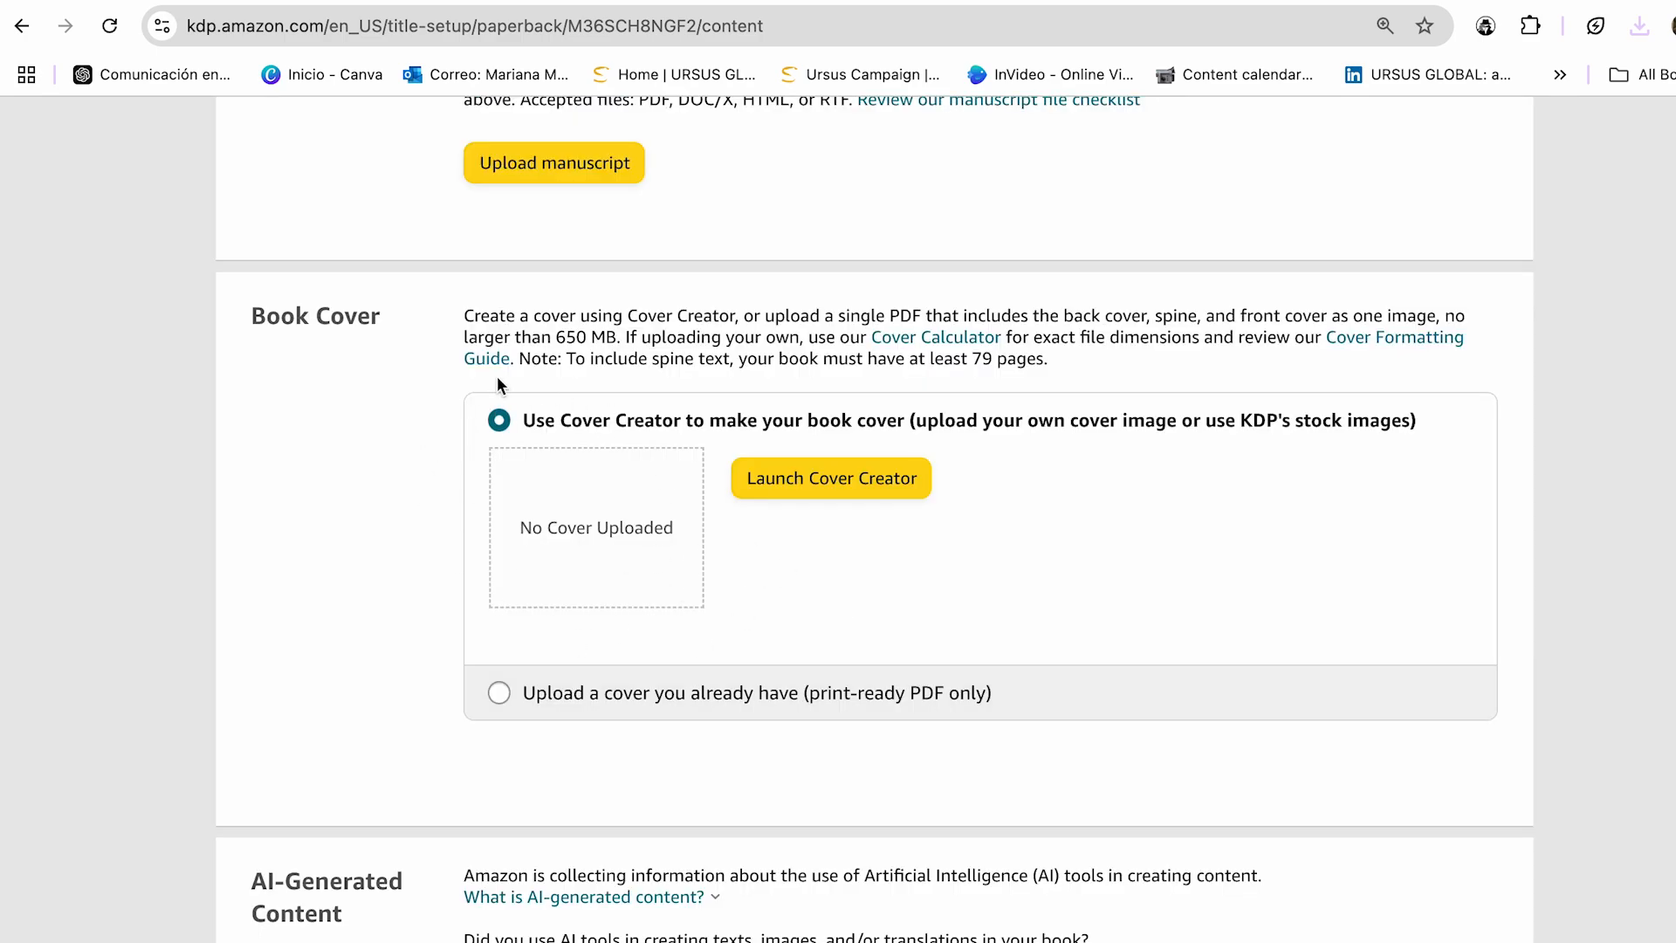
{"action": "left_click", "coordinate": [498, 692]}
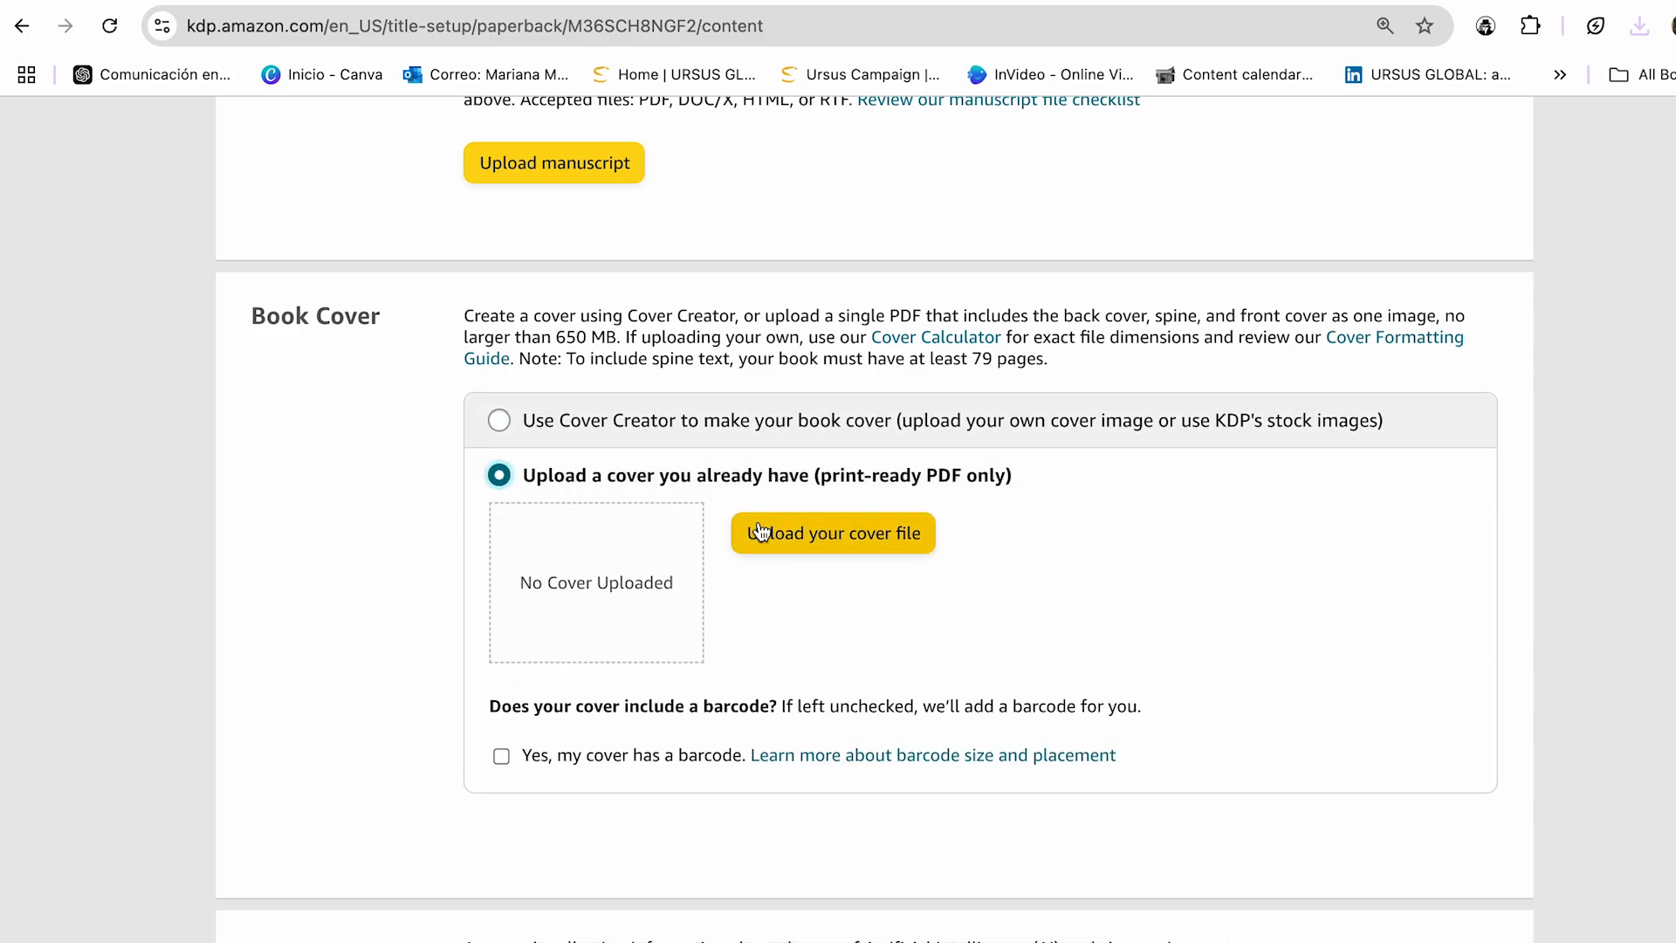
{"action": "left_click", "coordinate": [860, 536]}
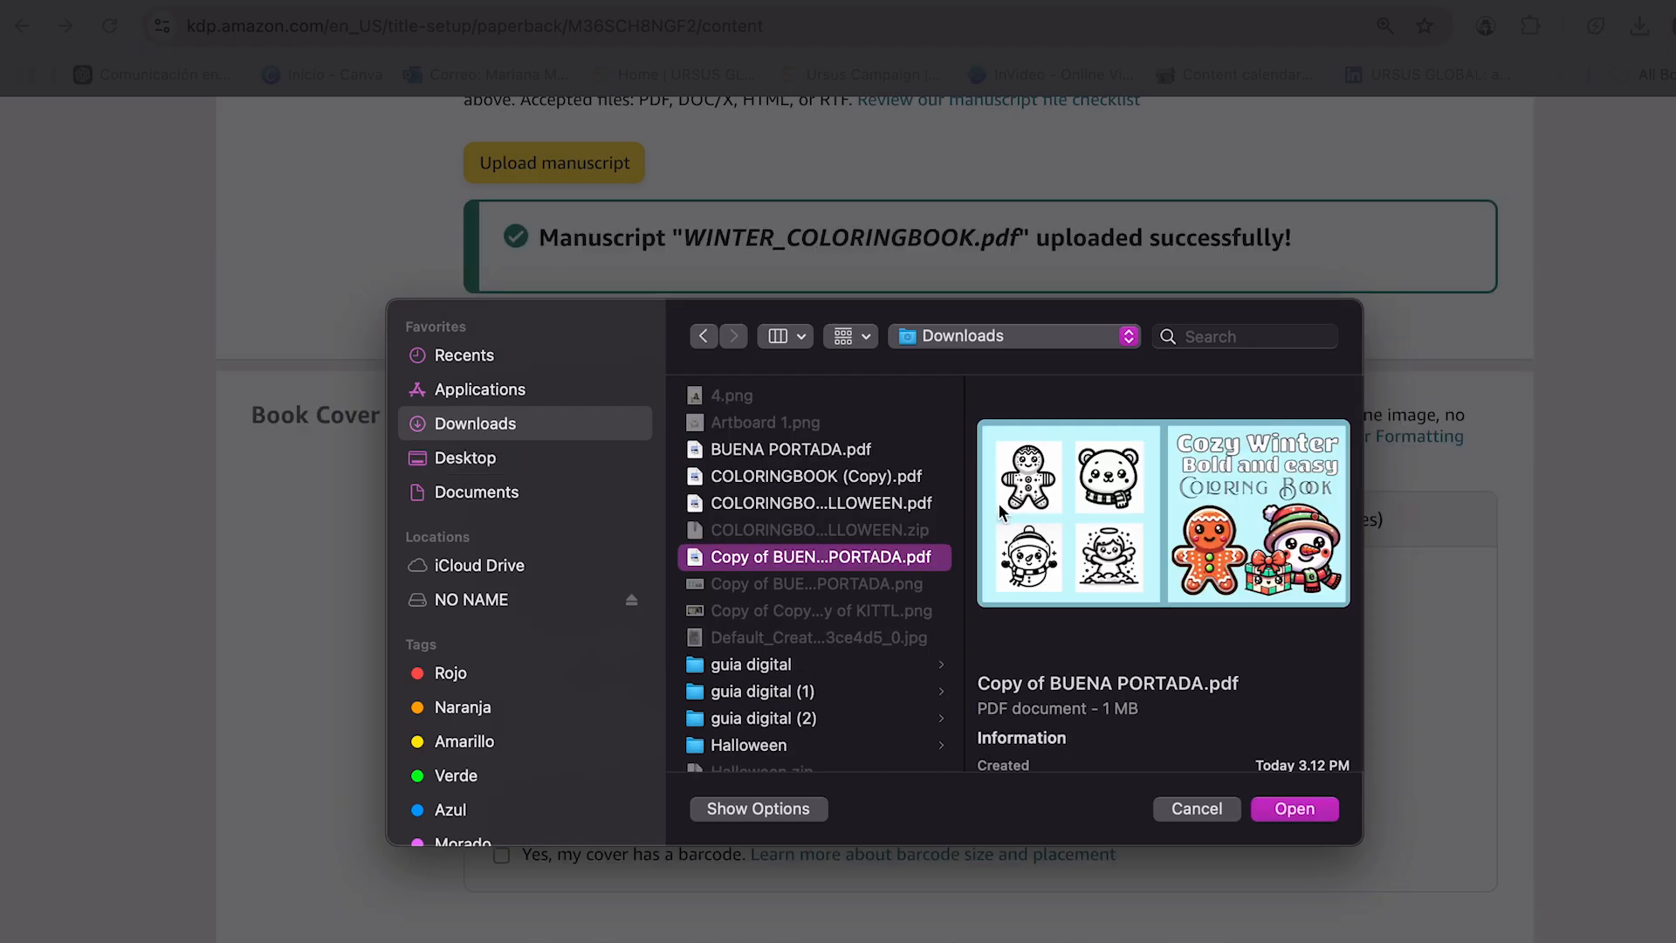
{"action": "left_click", "coordinate": [1279, 811]}
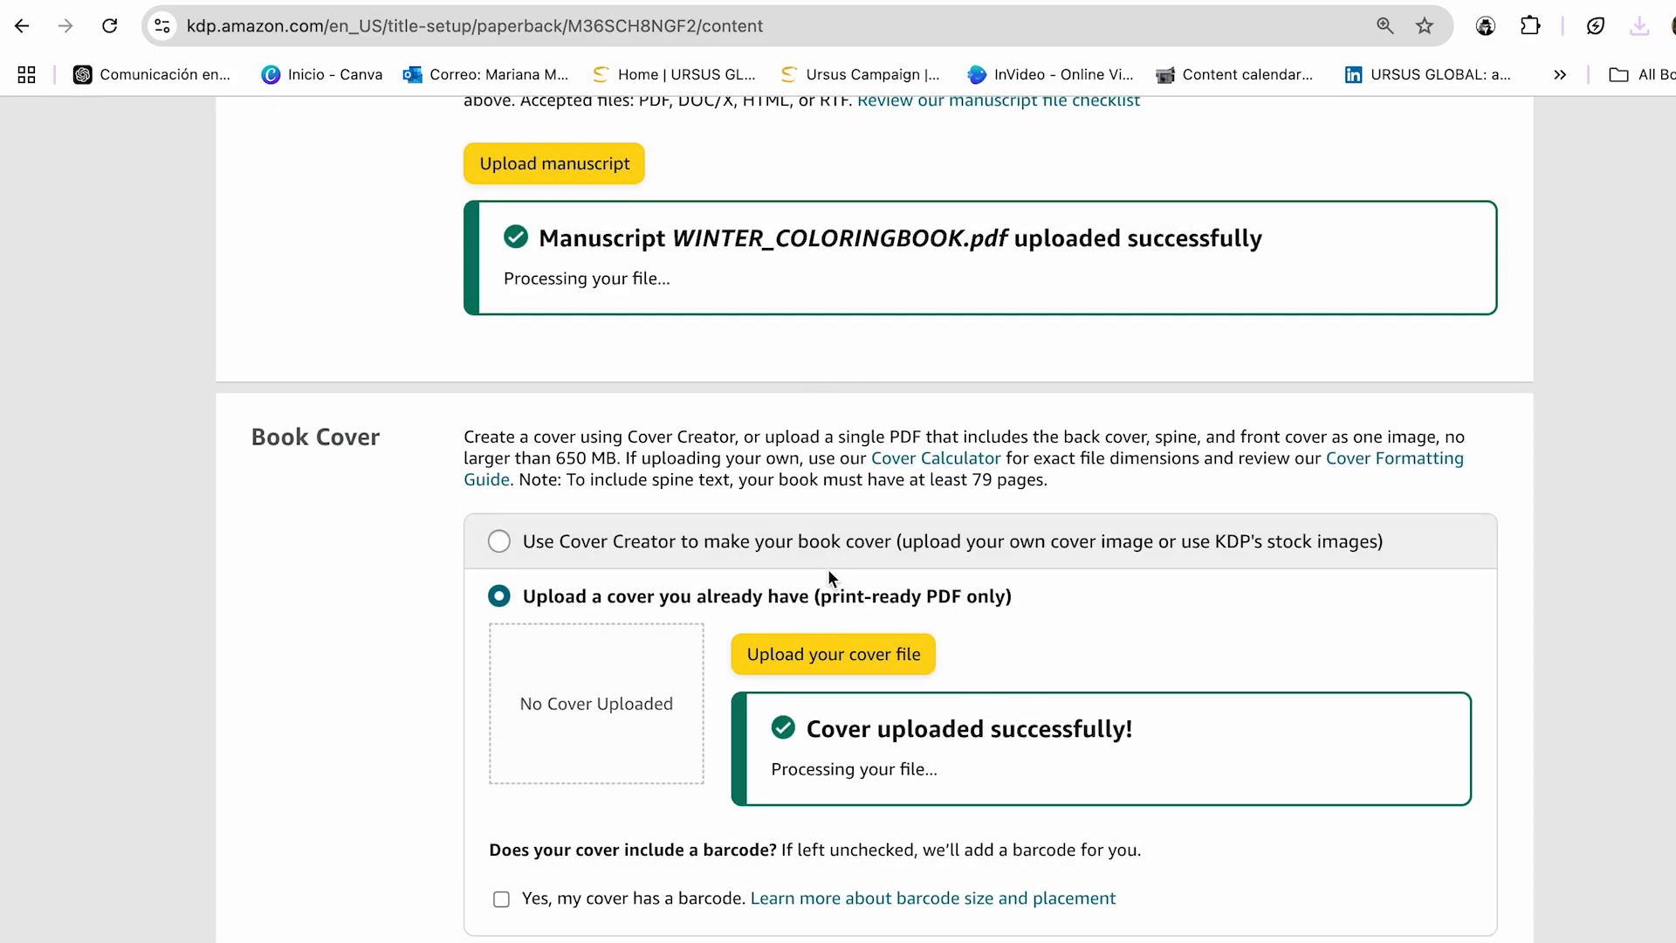
- Declare that AI tools were used in creating the book and set AI-generated texts to None
{"action": "scroll", "coordinate": [923, 819], "scroll_direction": "down", "scroll_amount": 8}
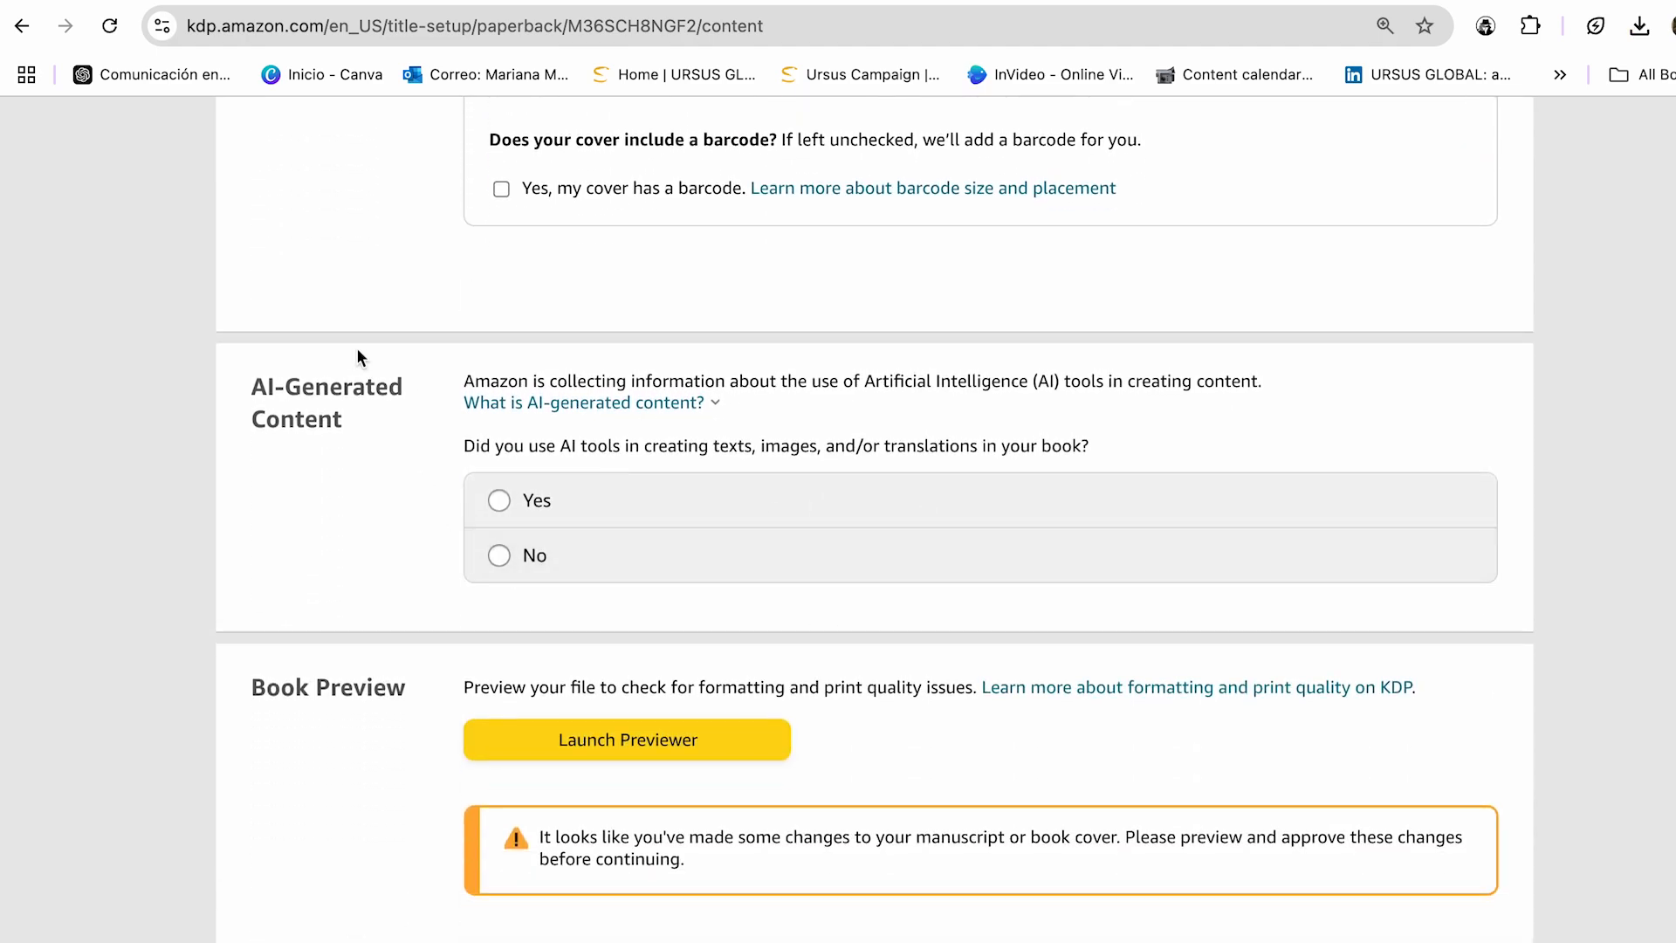
{"action": "left_click", "coordinate": [494, 518]}
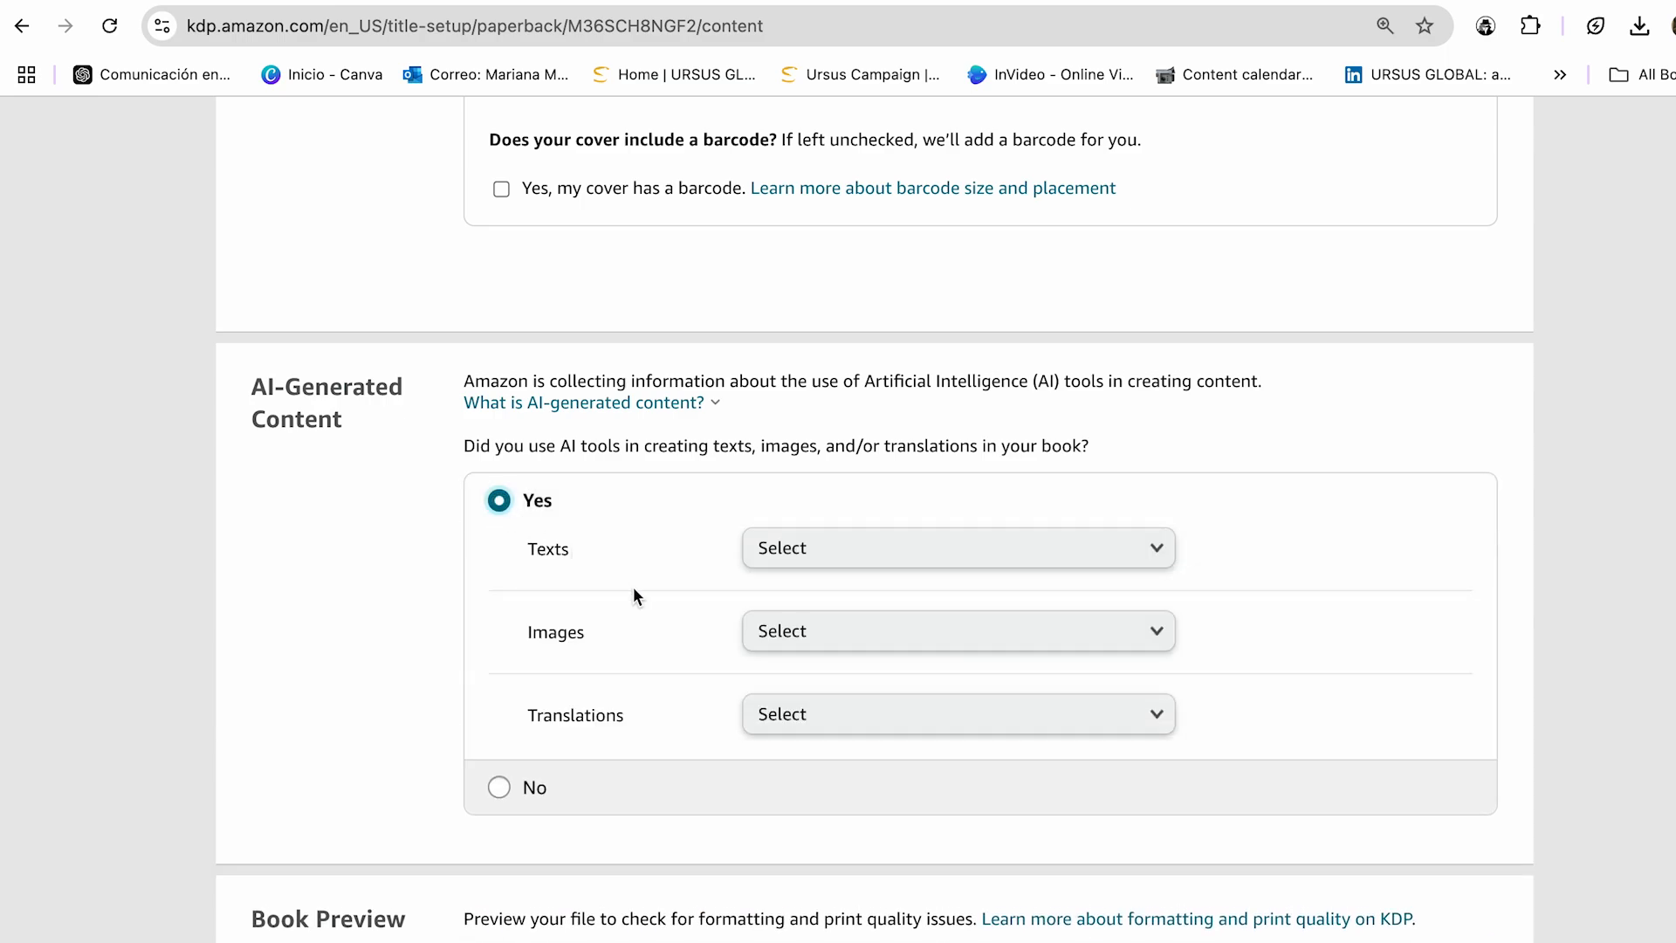
{"action": "left_click", "coordinate": [809, 557]}
{"action": "left_click", "coordinate": [808, 558]}
- Declare many AI-generated images with minimal or no editing, made with Kittl AI, and set AI translations to None
{"action": "left_click", "coordinate": [858, 644]}
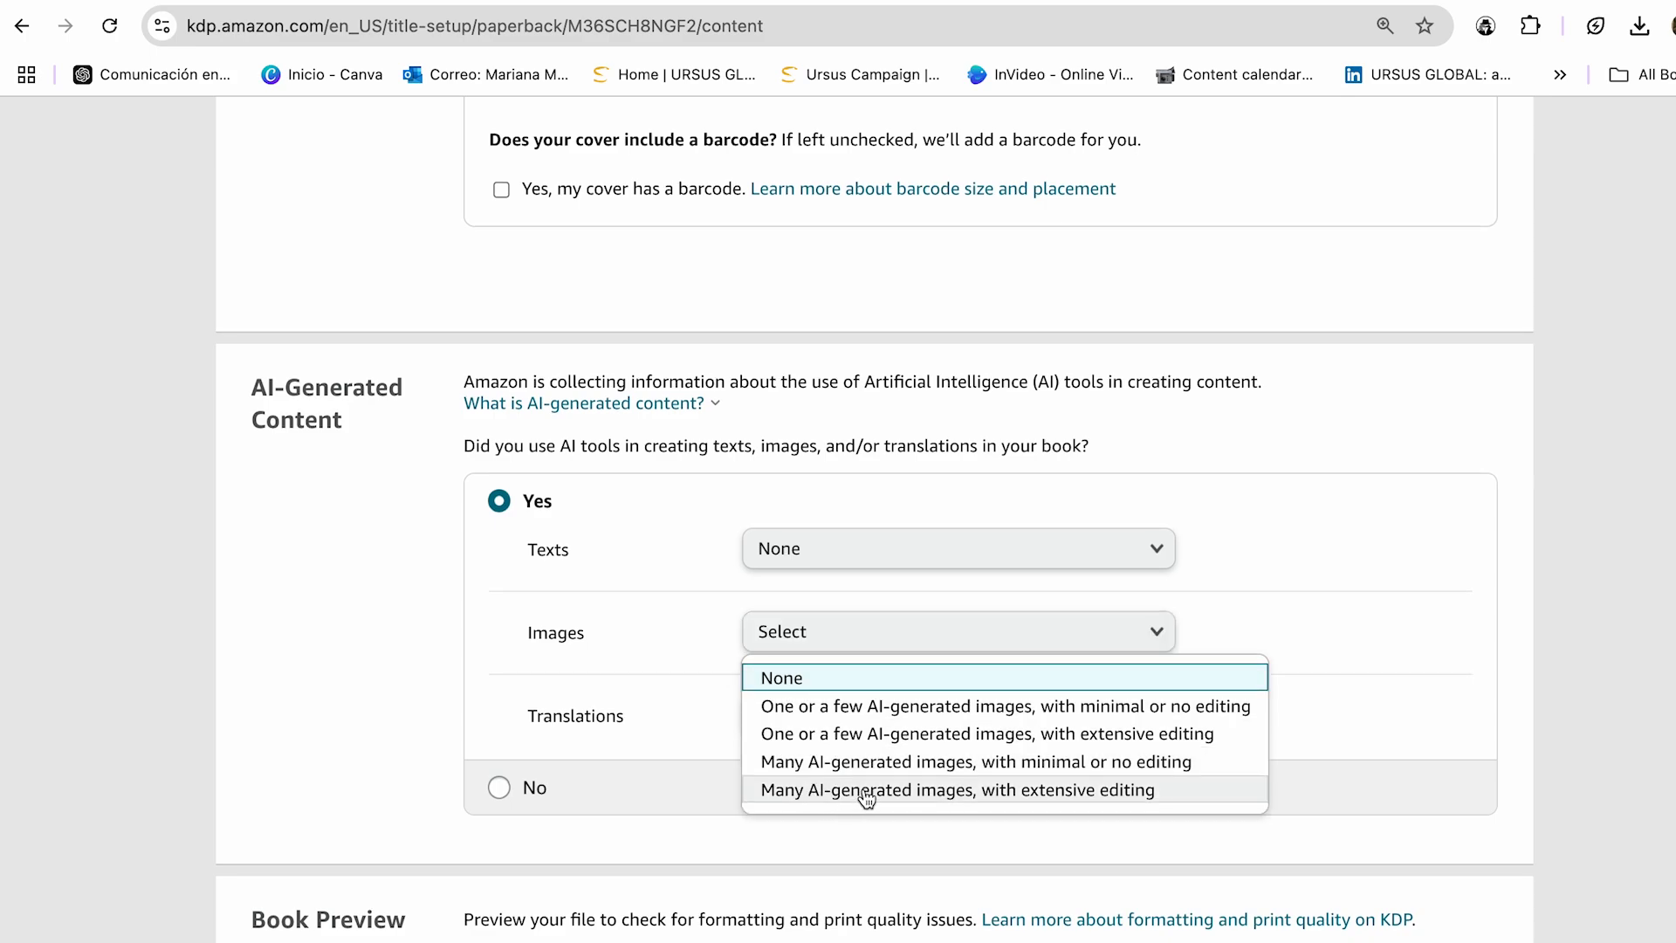
{"action": "left_click", "coordinate": [881, 766]}
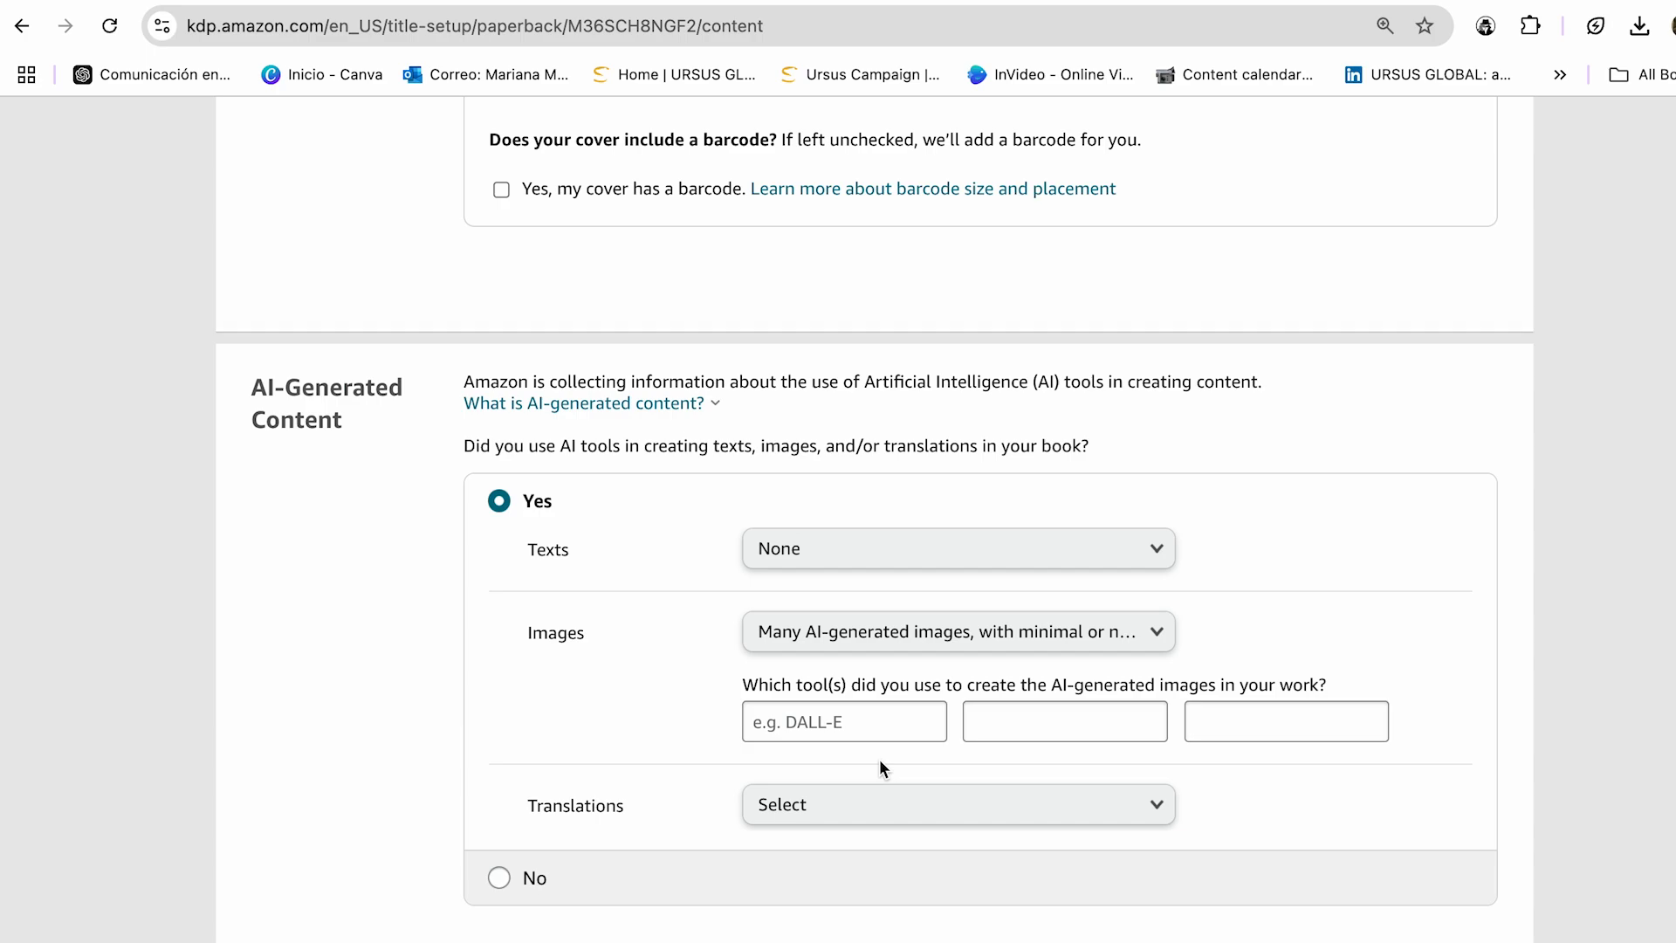
{"action": "left_click", "coordinate": [828, 724]}
{"action": "type", "text": "Kittl AI"}
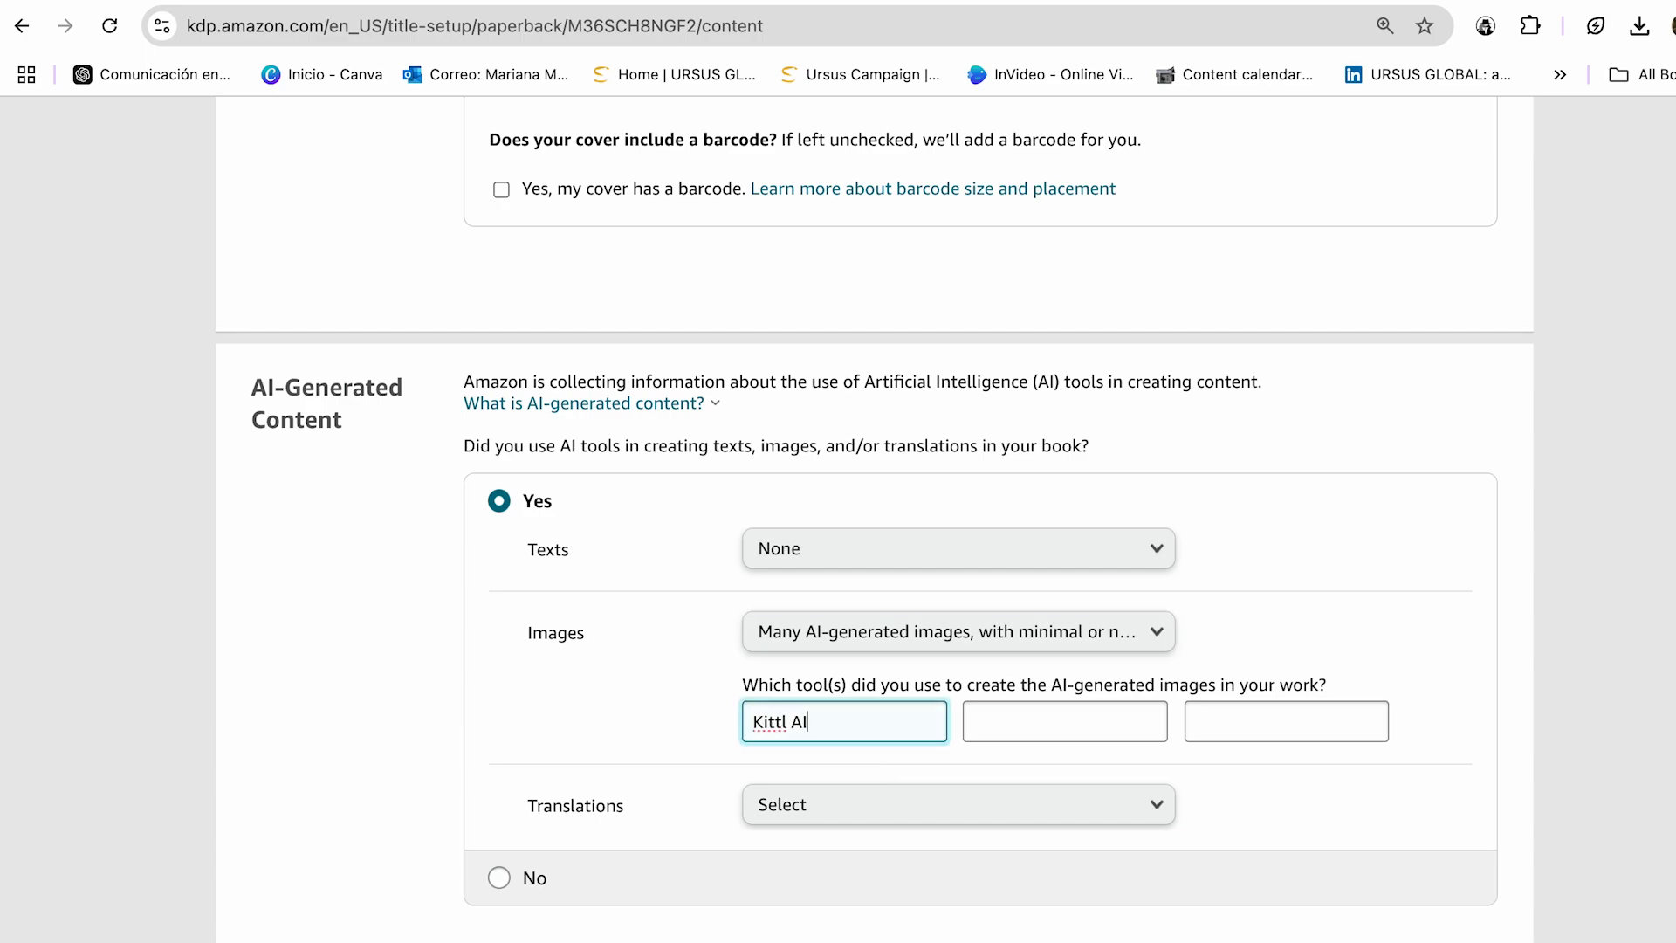
{"action": "left_click", "coordinate": [836, 806]}
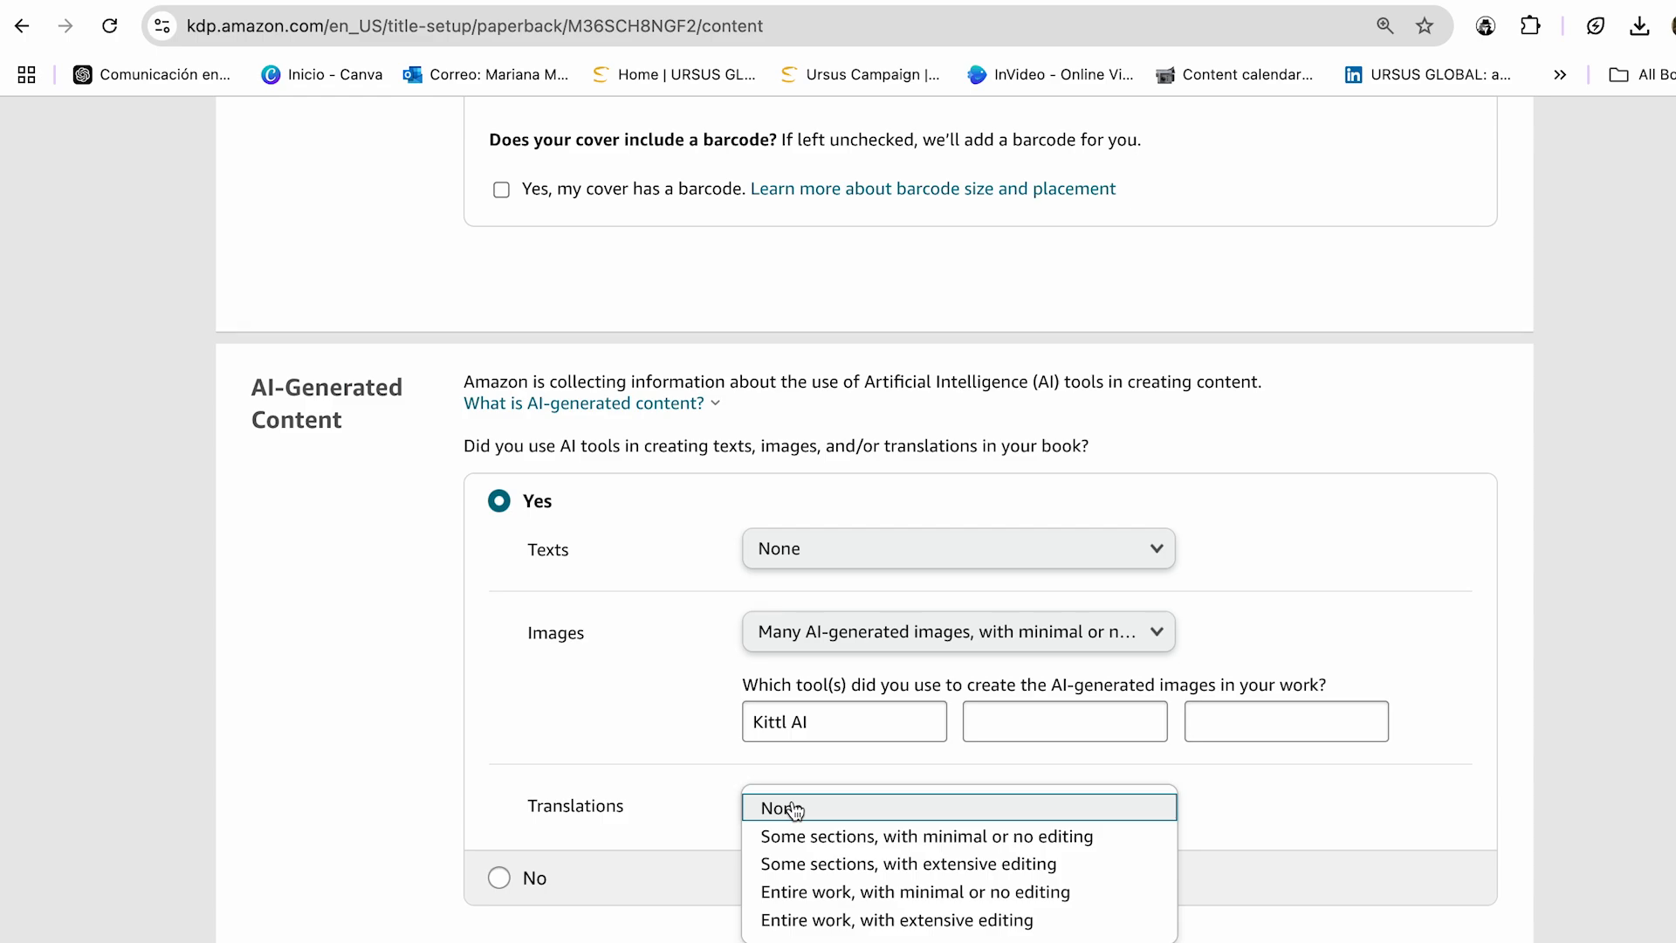
{"action": "left_click", "coordinate": [793, 808]}
- Check the cover and interior pages in the Print Previewer and approve the book proof
{"action": "scroll", "coordinate": [719, 823], "scroll_direction": "down", "scroll_amount": 4}
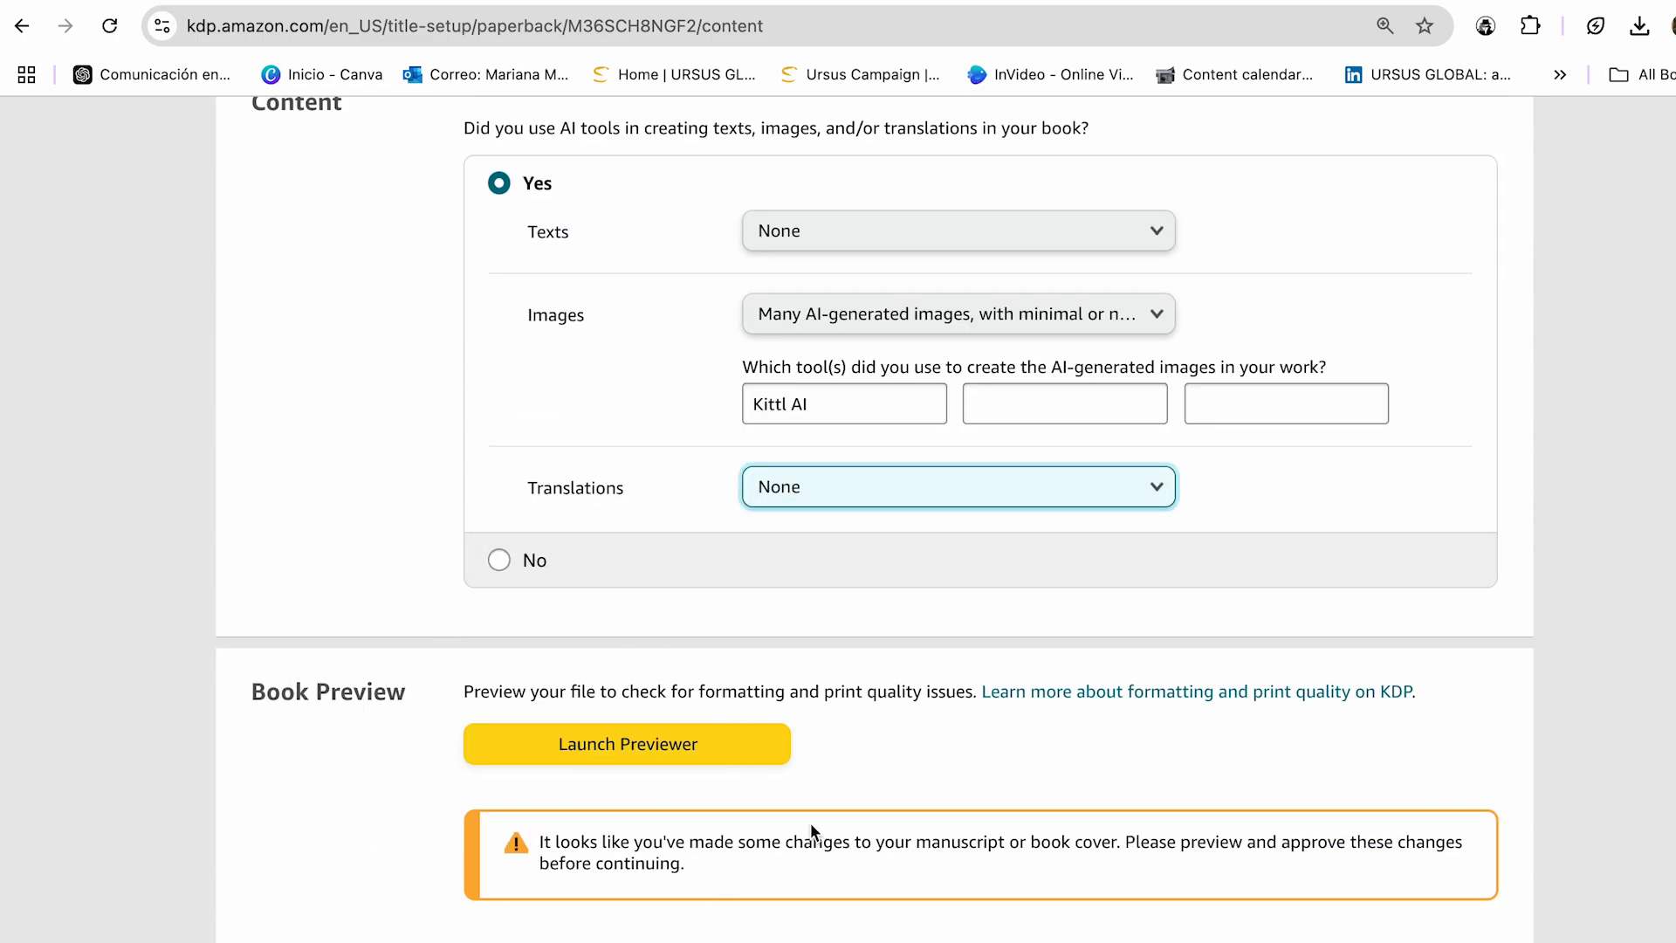
{"action": "left_click", "coordinate": [695, 744]}
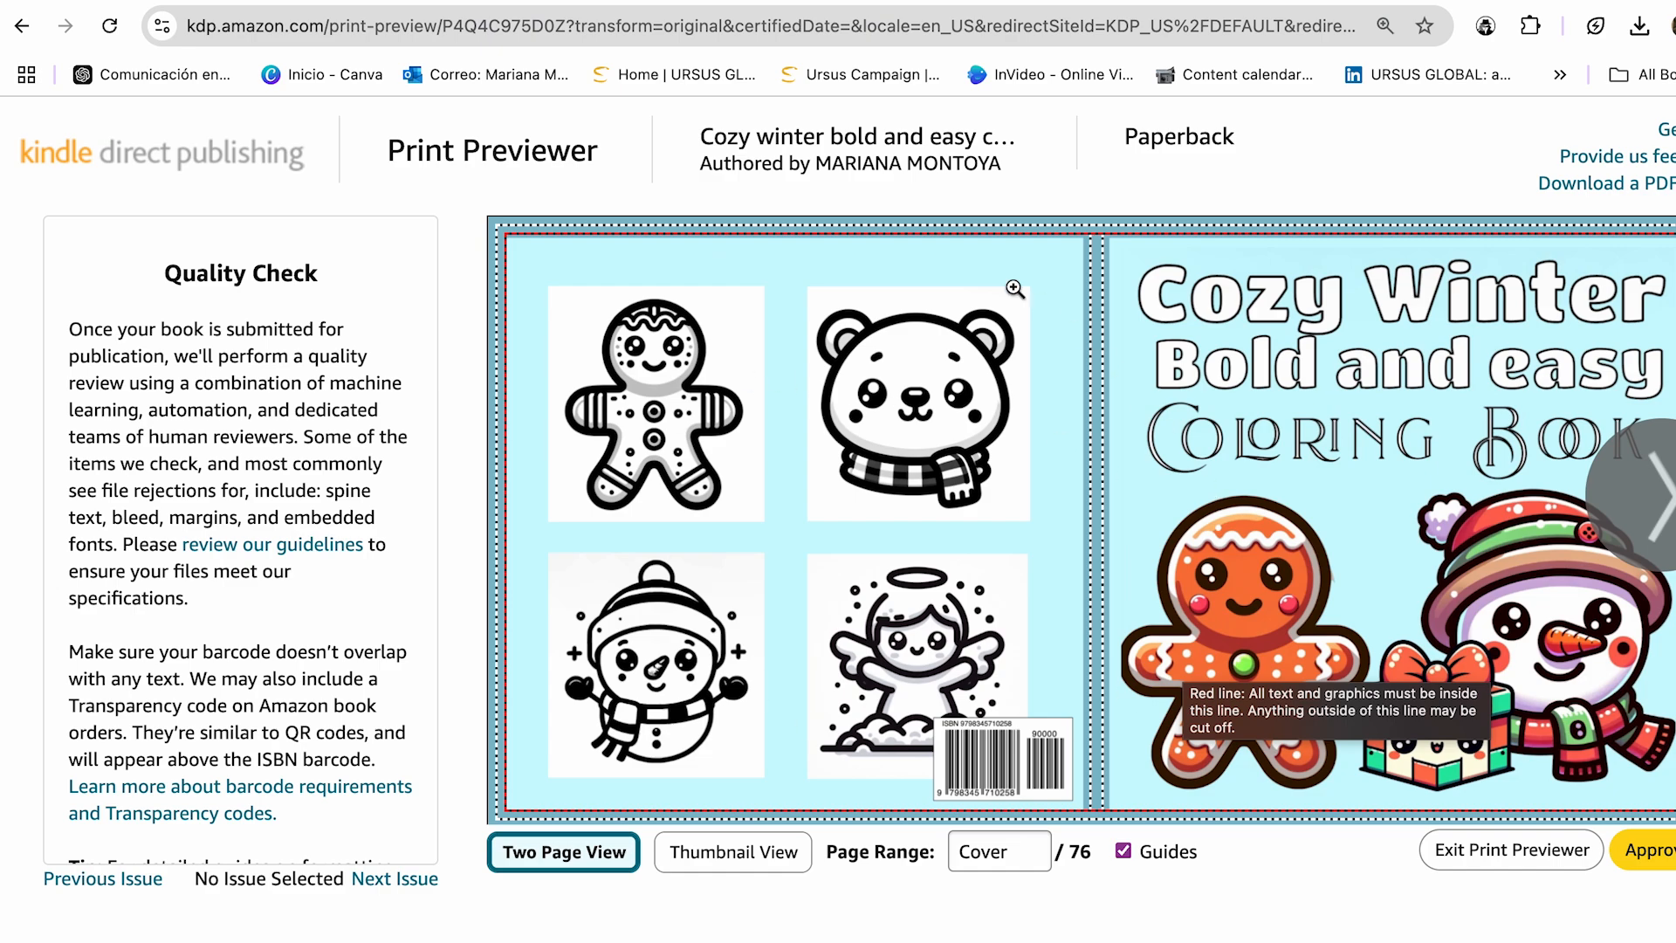
{"action": "left_click", "coordinate": [1634, 497]}
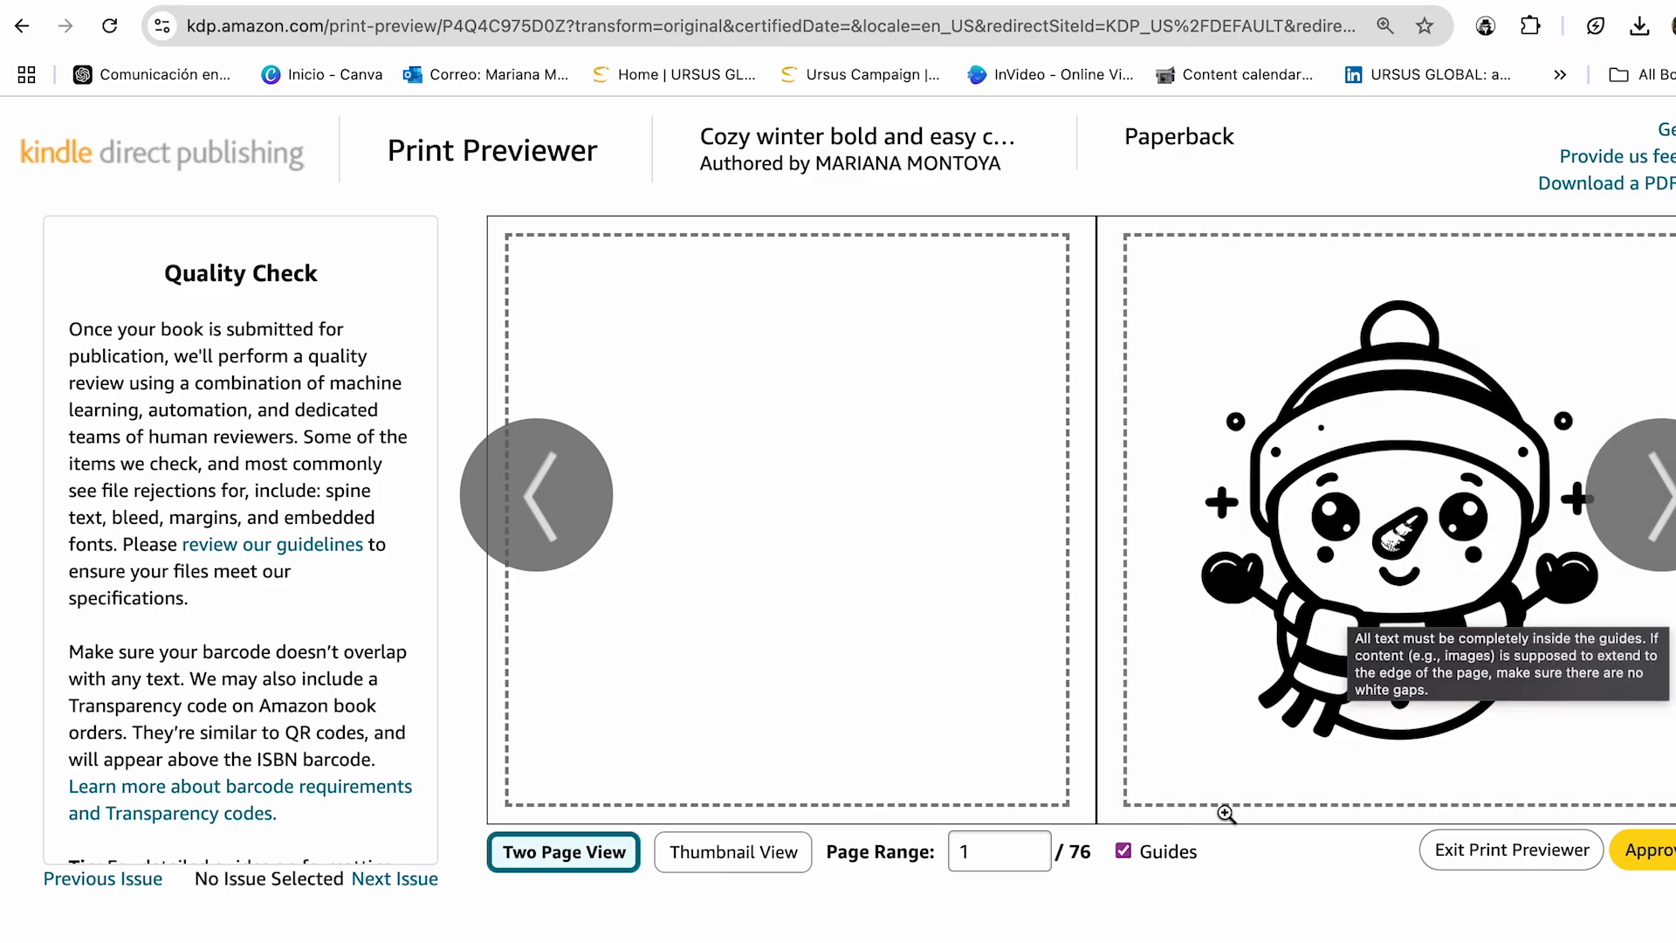
{"action": "left_click", "coordinate": [1648, 533]}
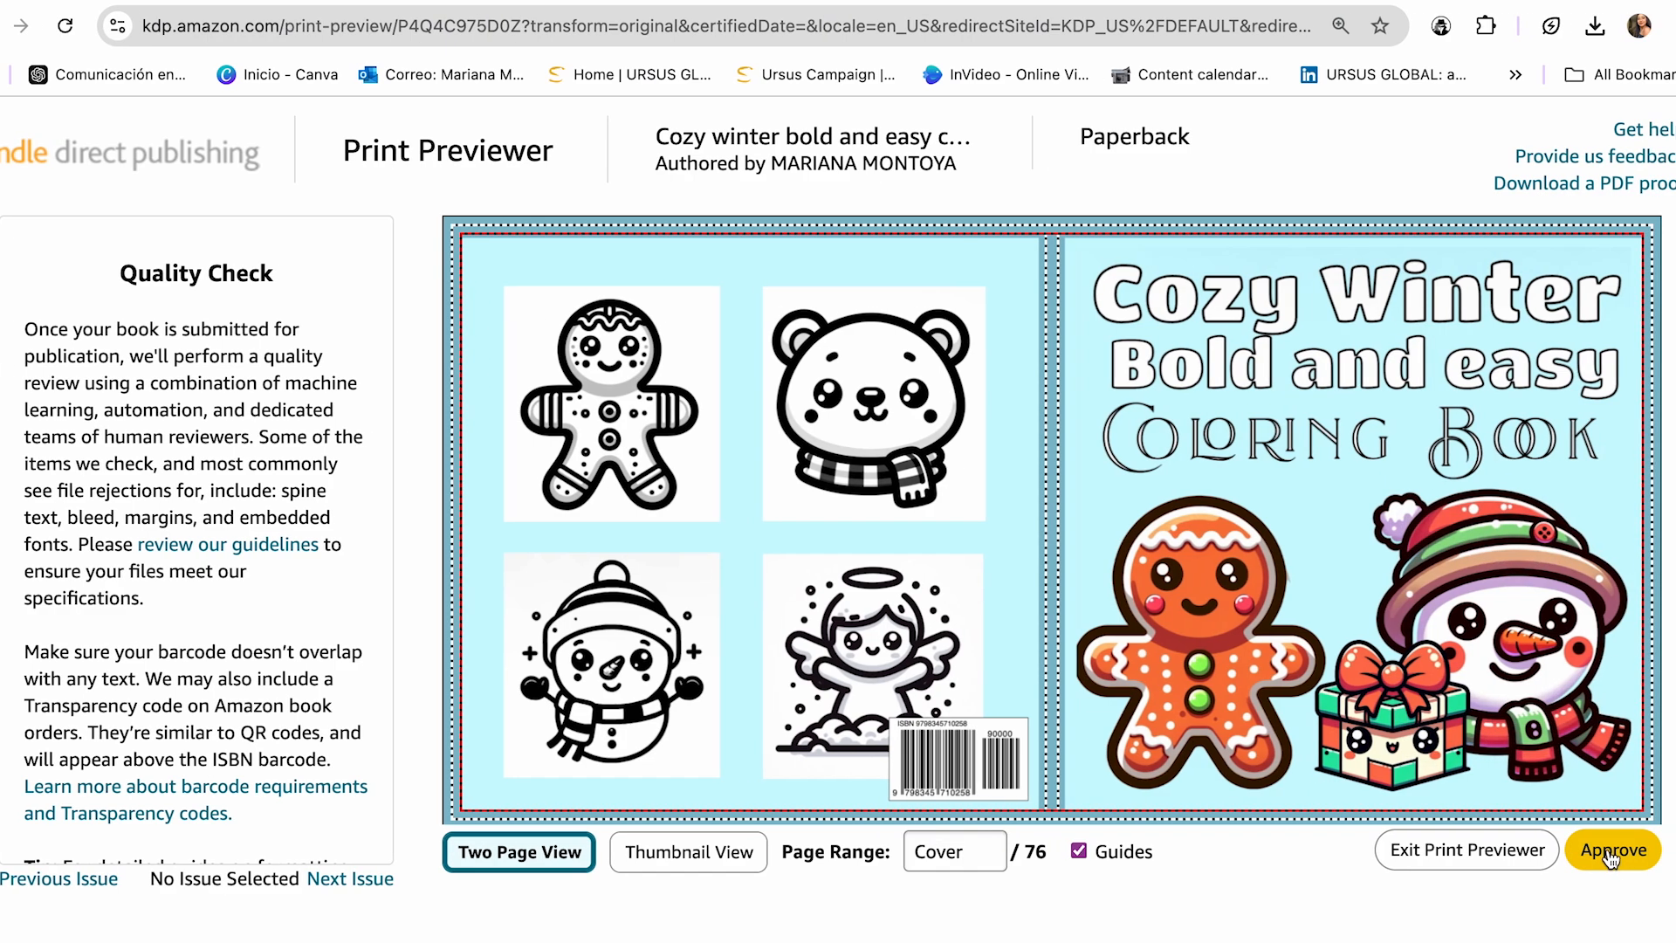
{"action": "left_click", "coordinate": [1610, 857]}
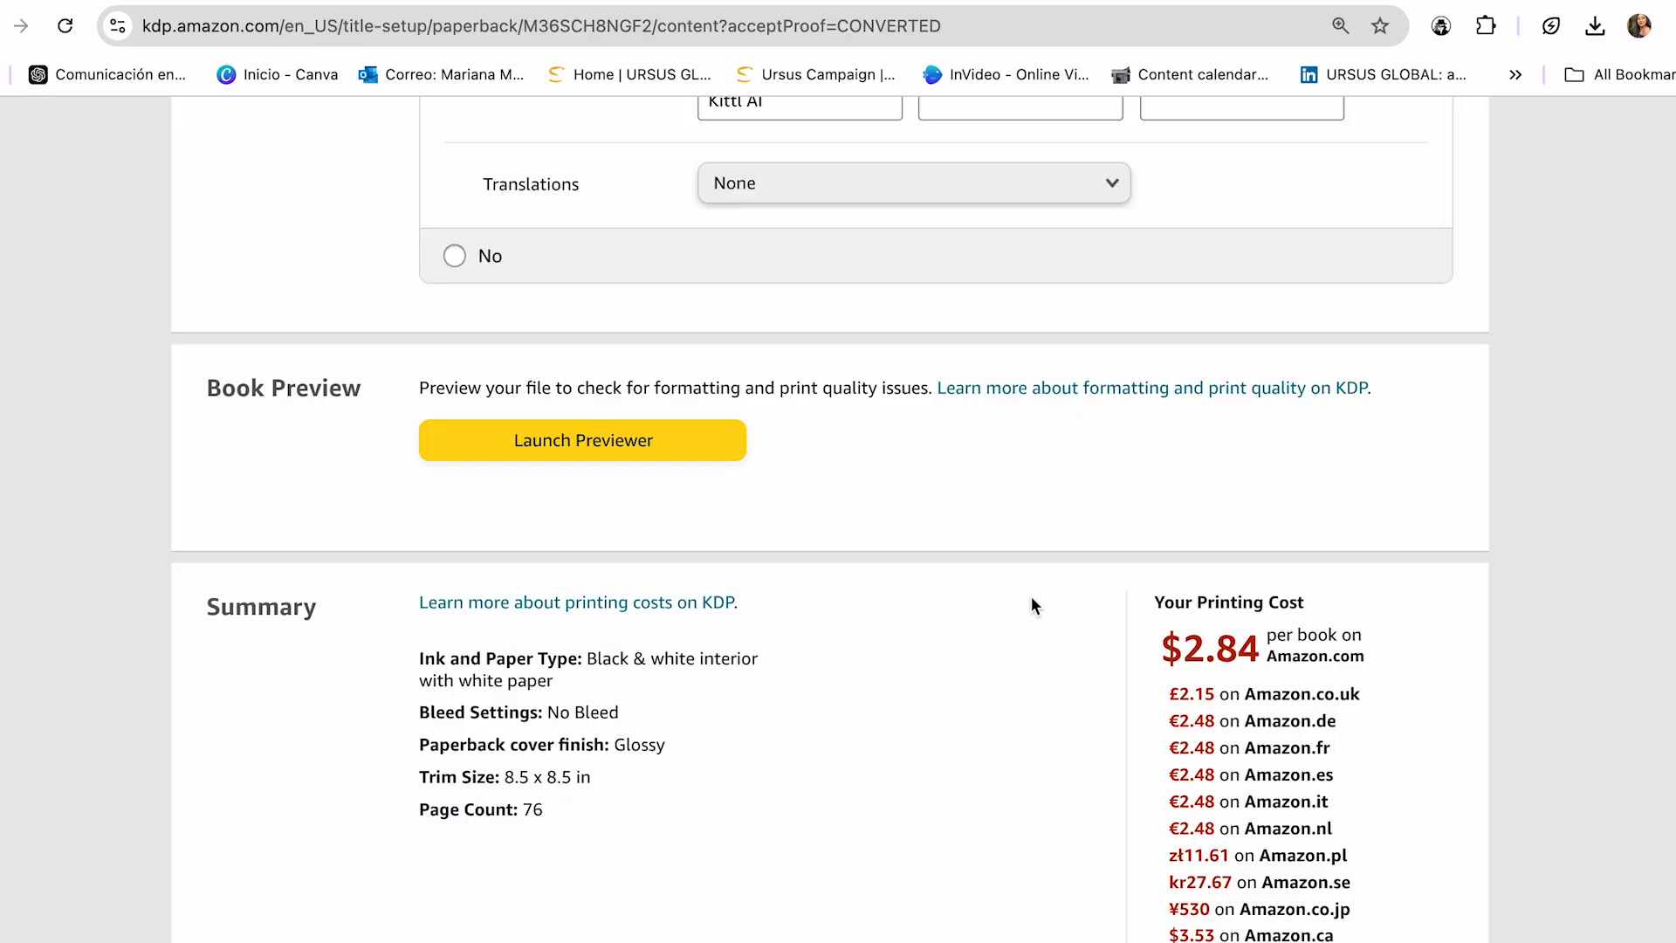
- Save the paperback content and continue to the list price section of the rights and pricing stage
{"action": "scroll", "coordinate": [1034, 614], "scroll_direction": "down", "scroll_amount": 3}
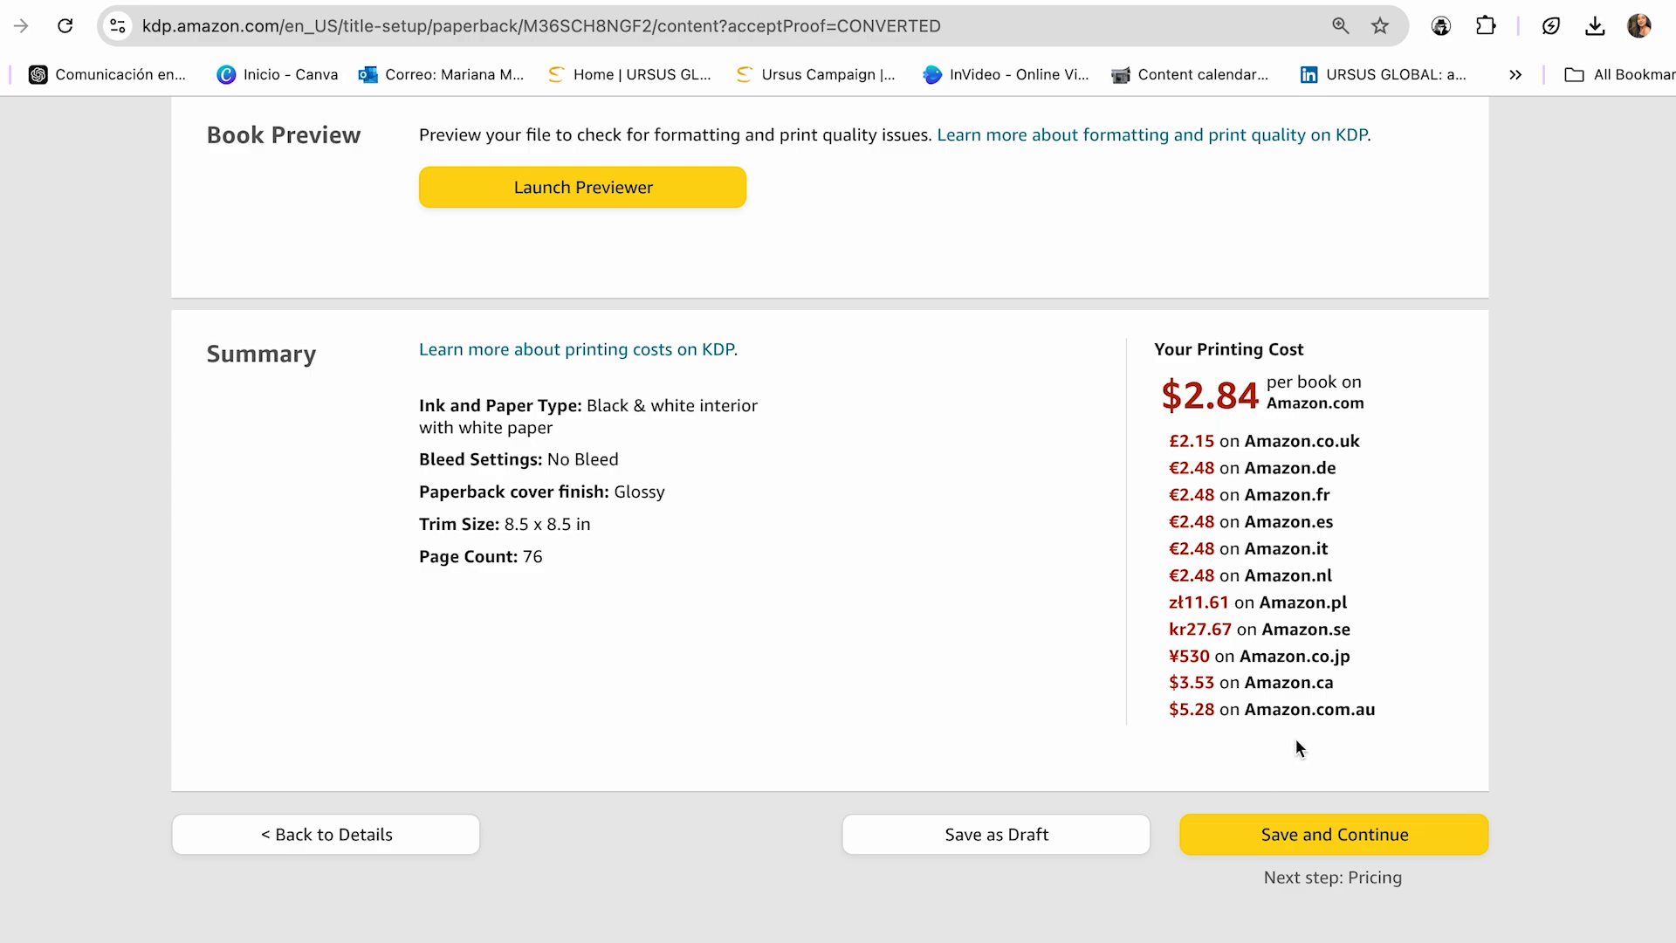
{"action": "left_click", "coordinate": [1254, 837]}
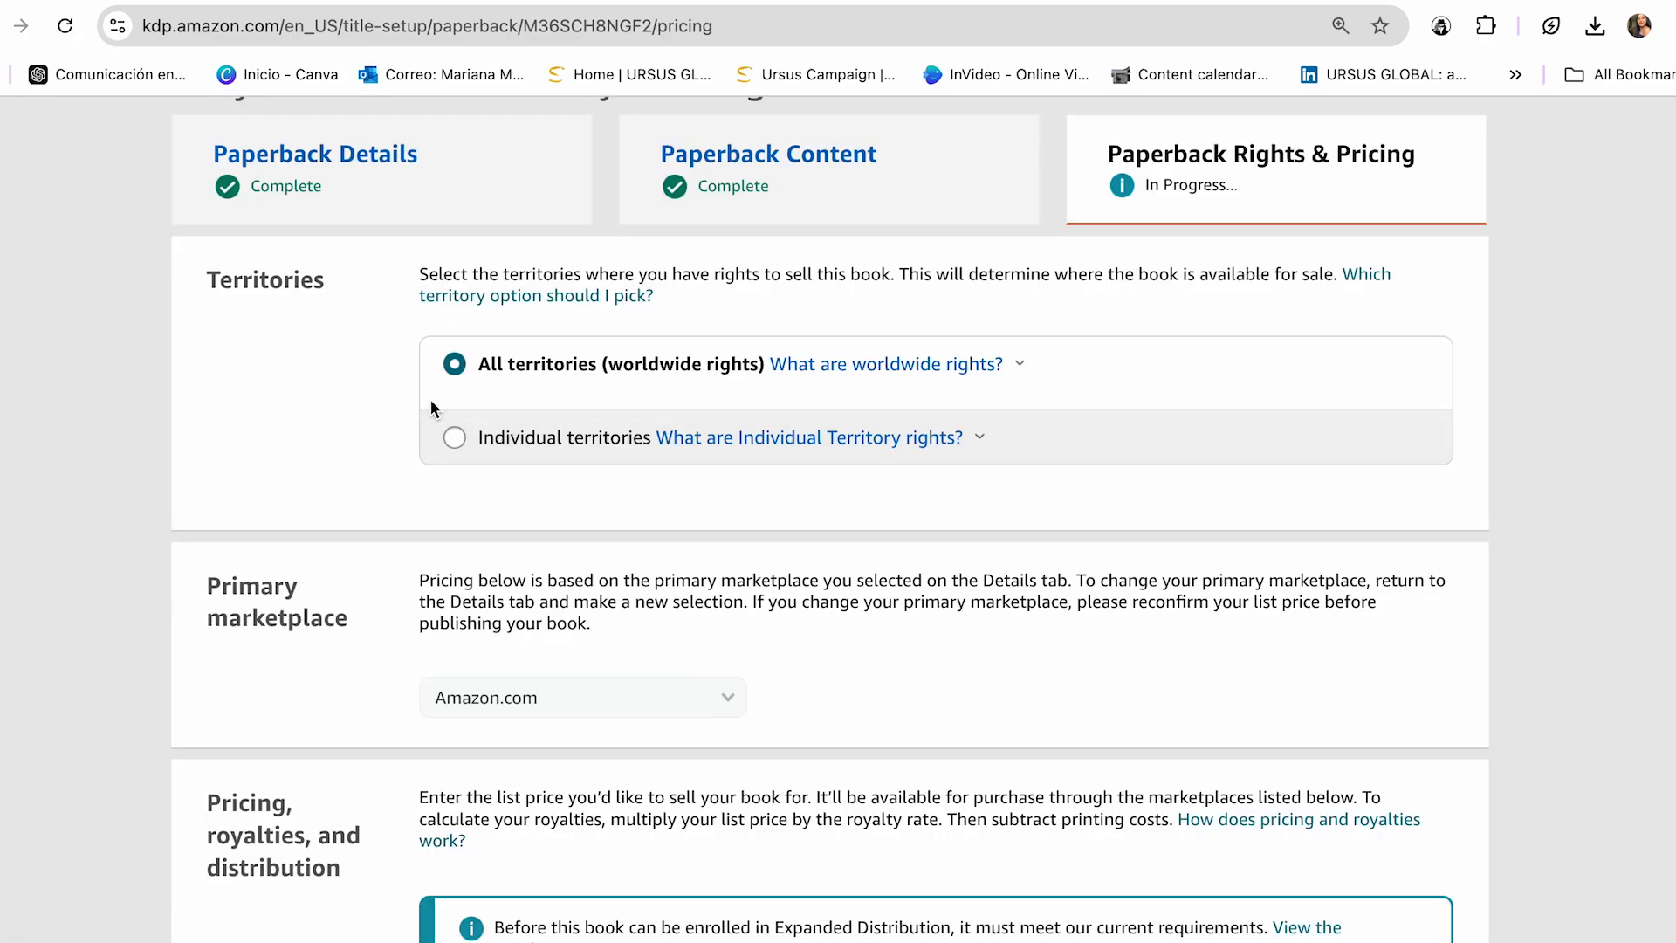
{"action": "scroll", "coordinate": [571, 472], "scroll_direction": "down", "scroll_amount": 3}
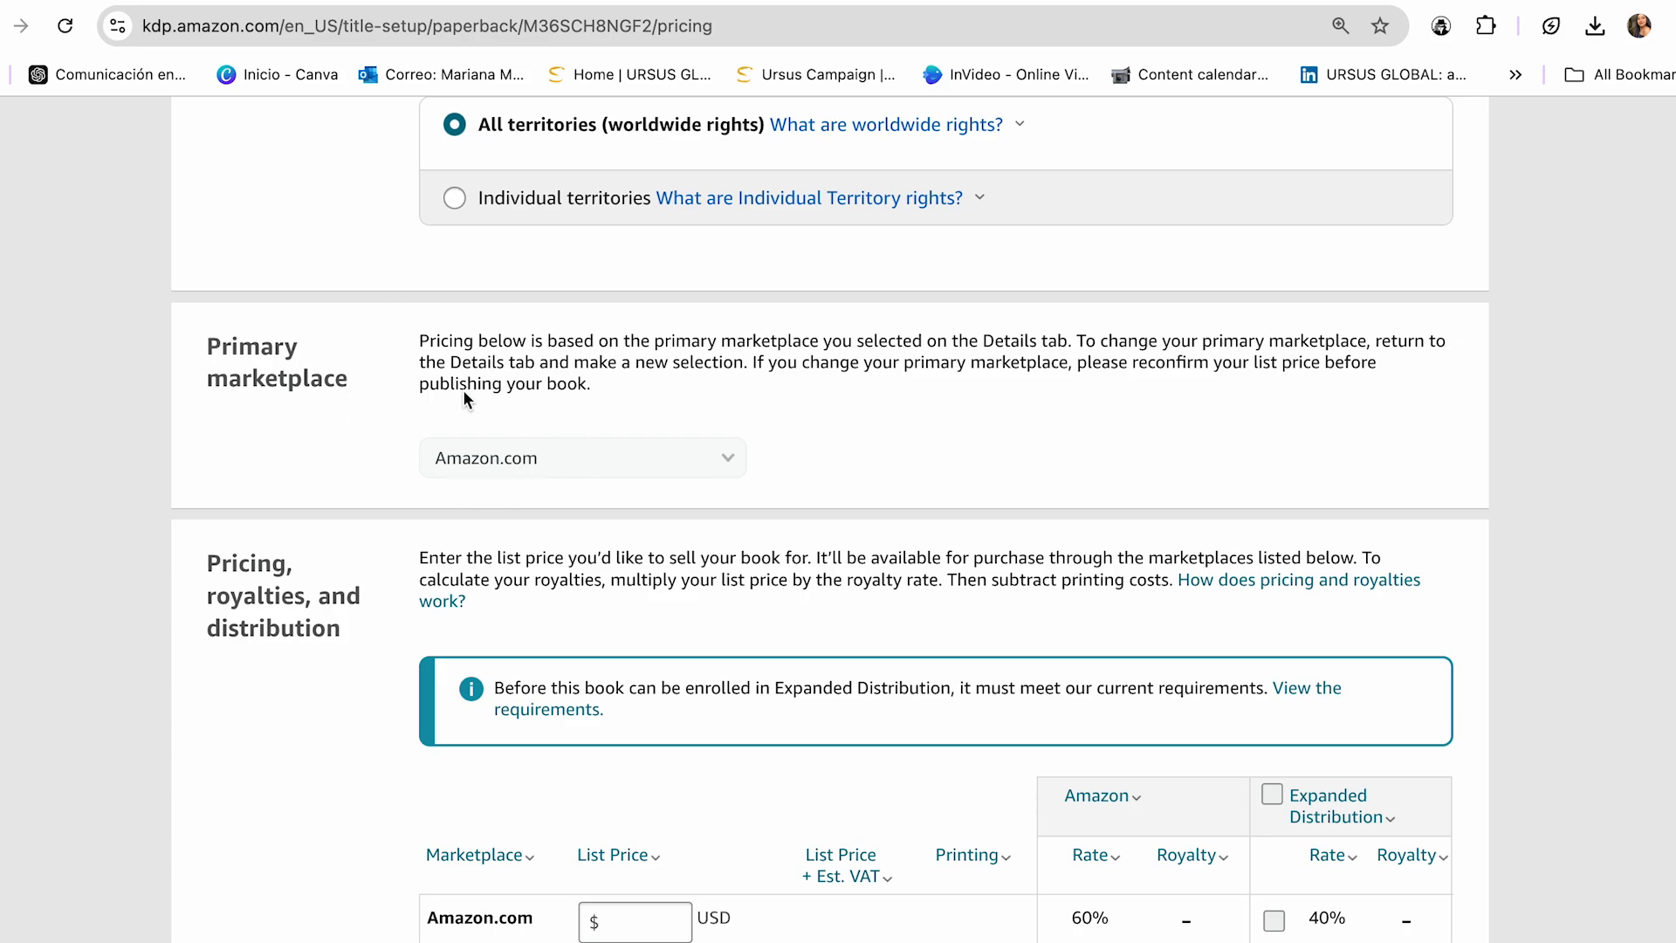
- Check competing books' prices with KDSPY on the Amazon results for cozy Christmas coloring books, and return to the KDP pricing form
{"action": "scroll", "coordinate": [582, 510], "scroll_direction": "up", "scroll_amount": 1}
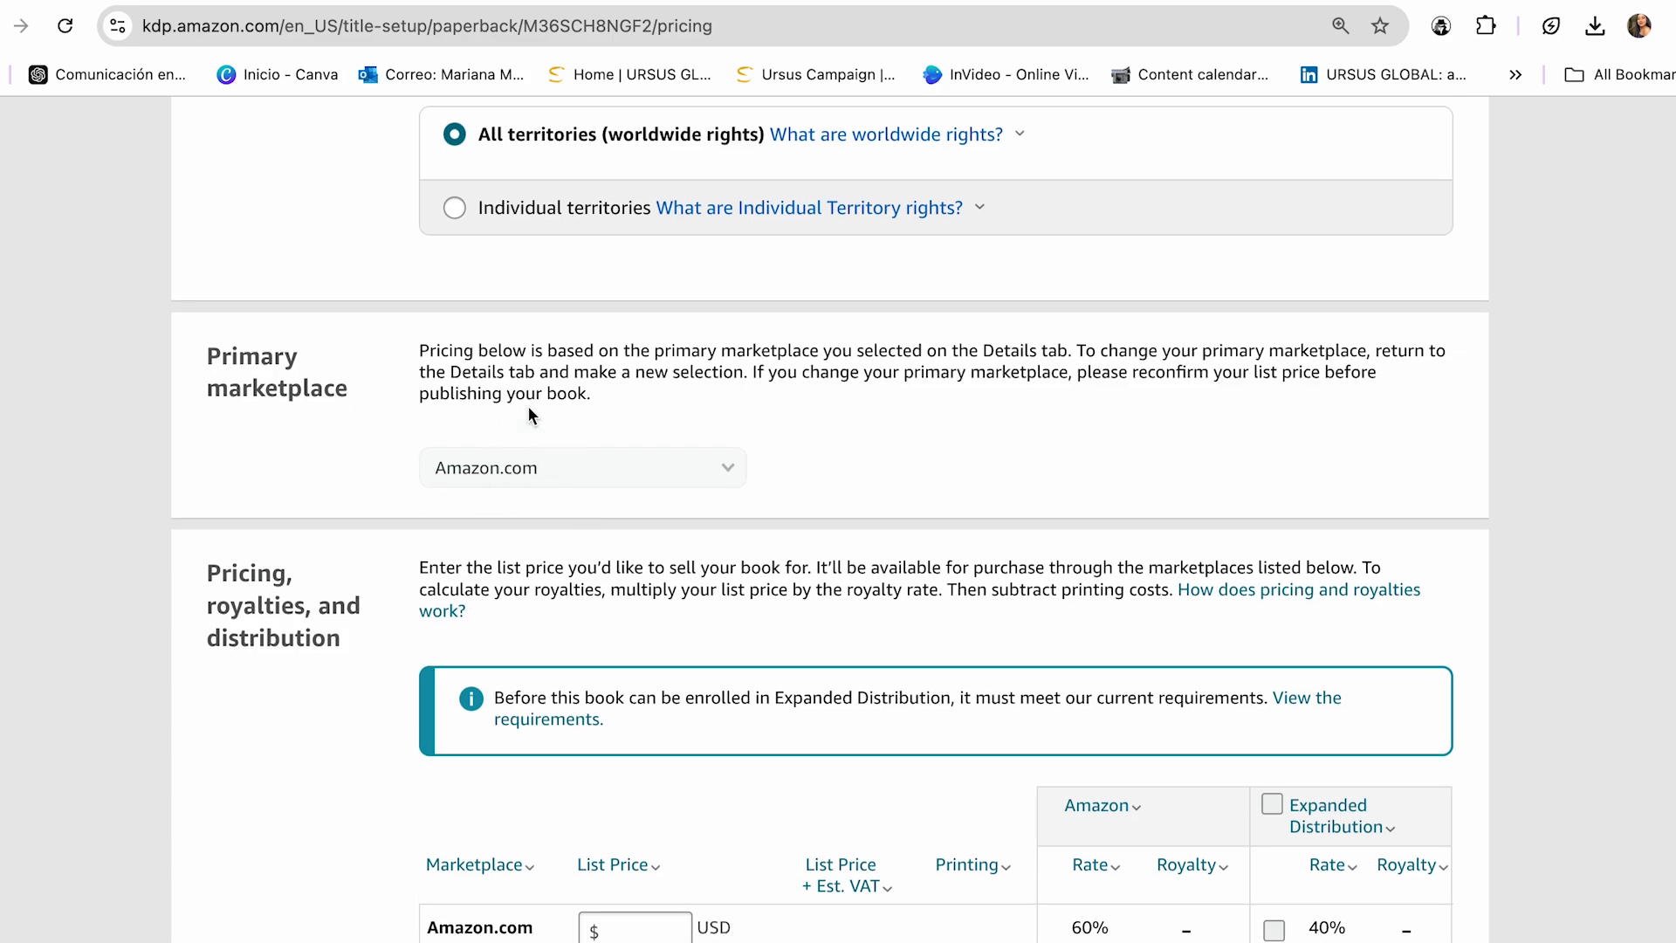
{"action": "scroll", "coordinate": [509, 528], "scroll_direction": "down", "scroll_amount": 2}
{"action": "scroll", "coordinate": [567, 628], "scroll_direction": "down", "scroll_amount": 3}
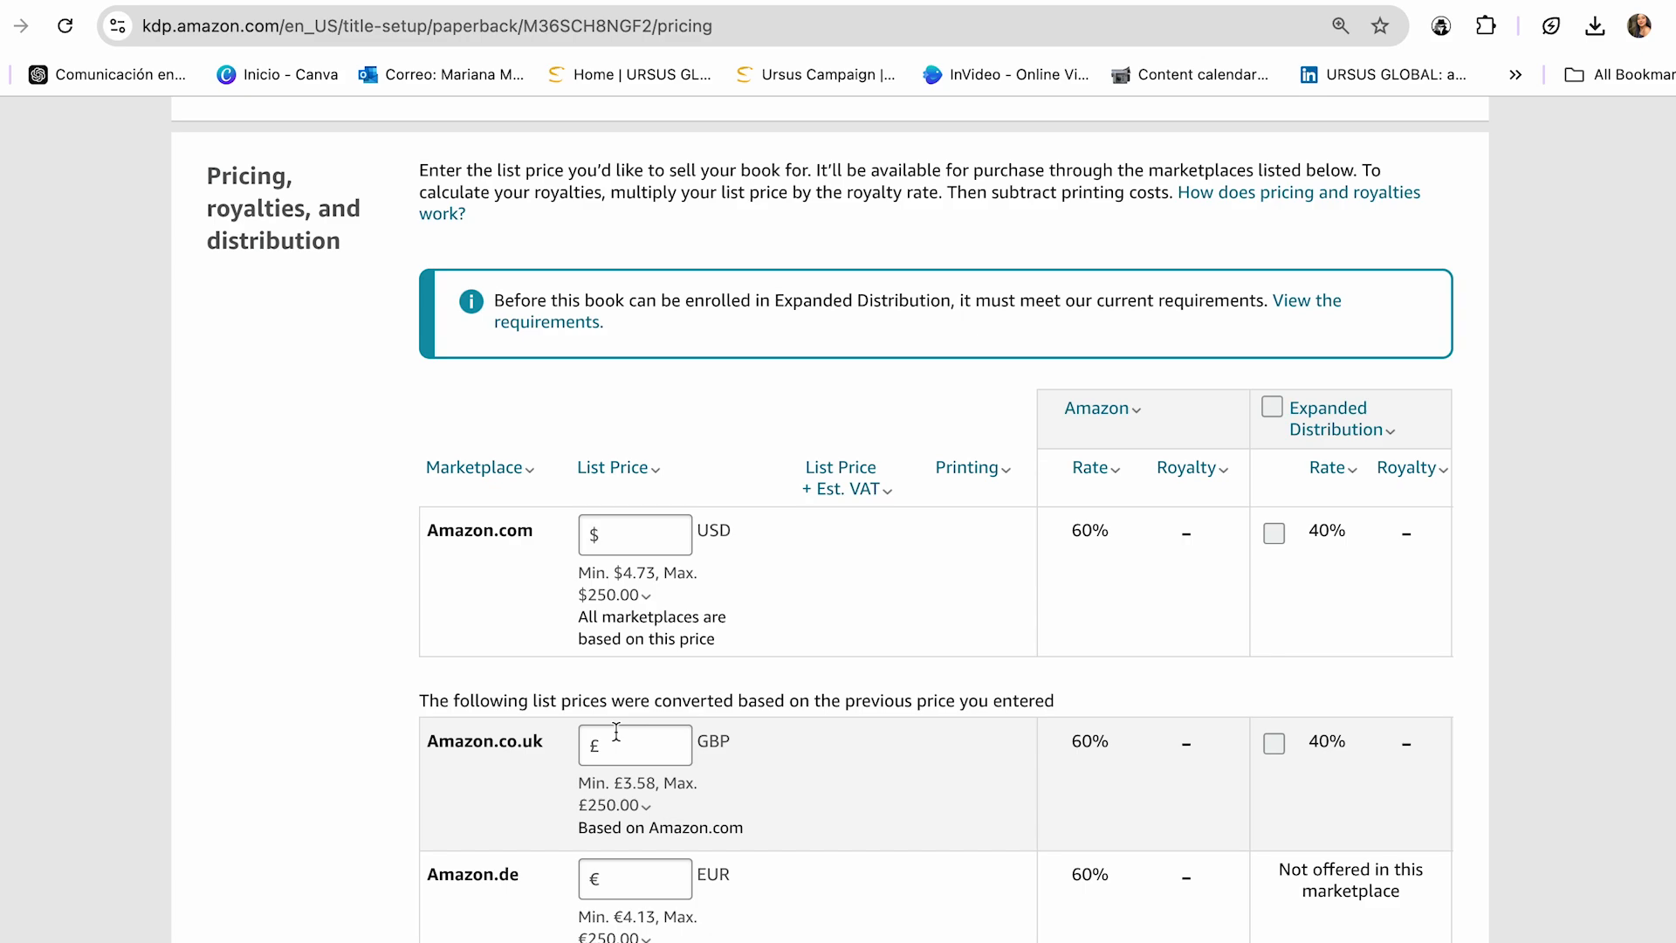
{"action": "left_click", "coordinate": [611, 535]}
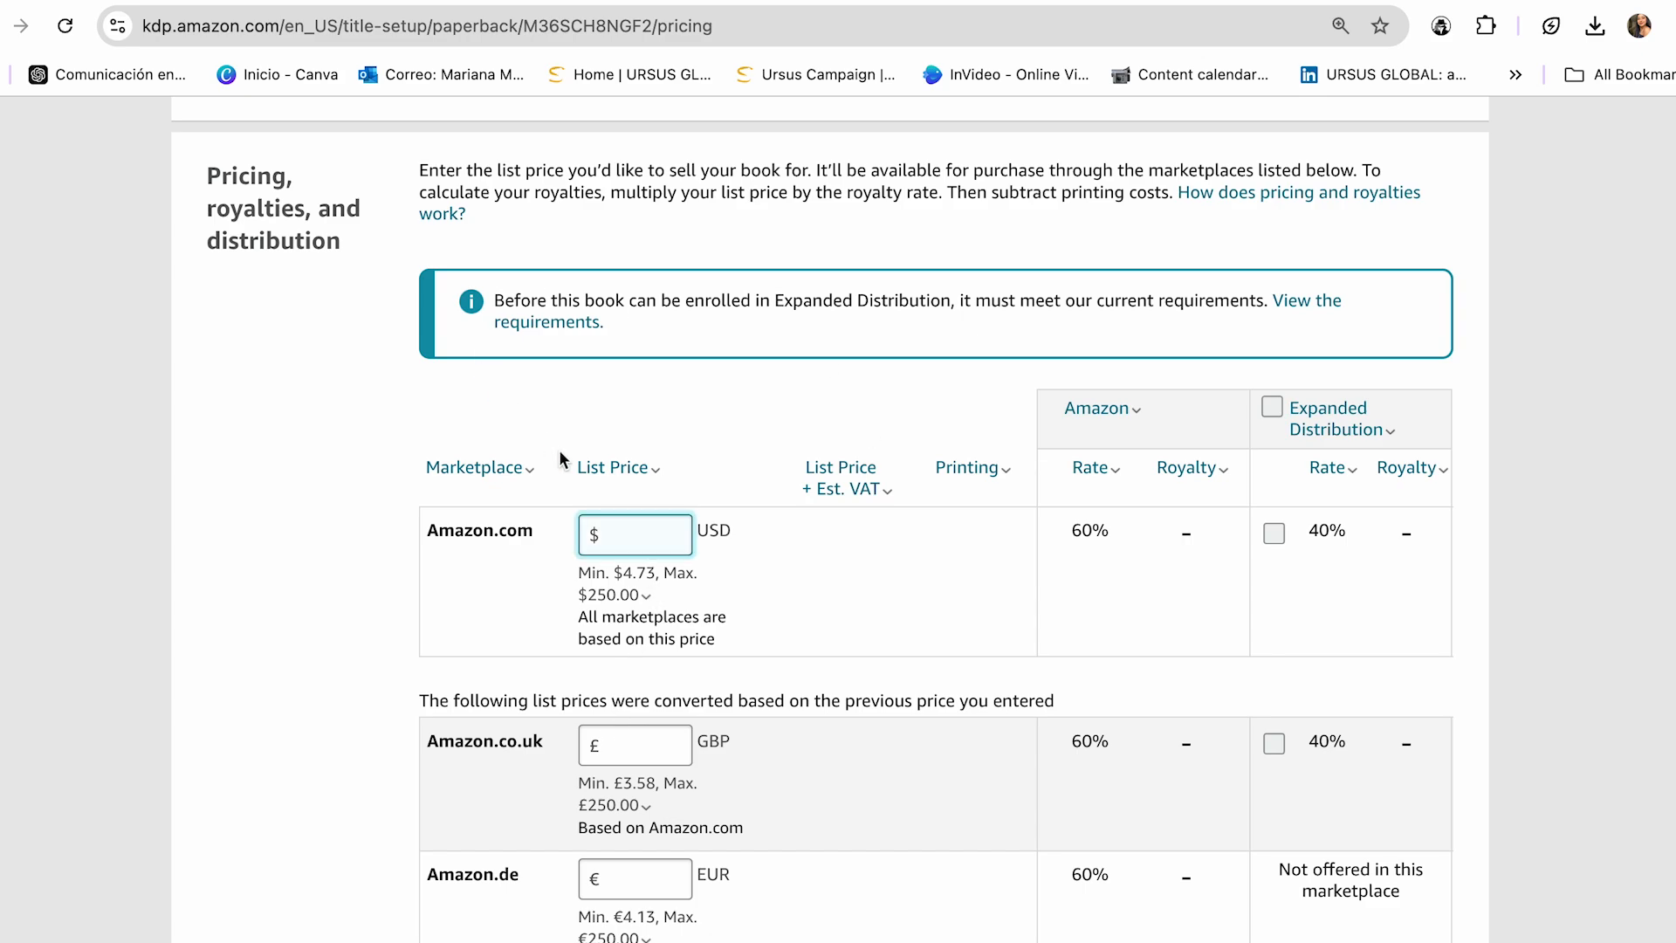
{"action": "left_click", "coordinate": [131, 2]}
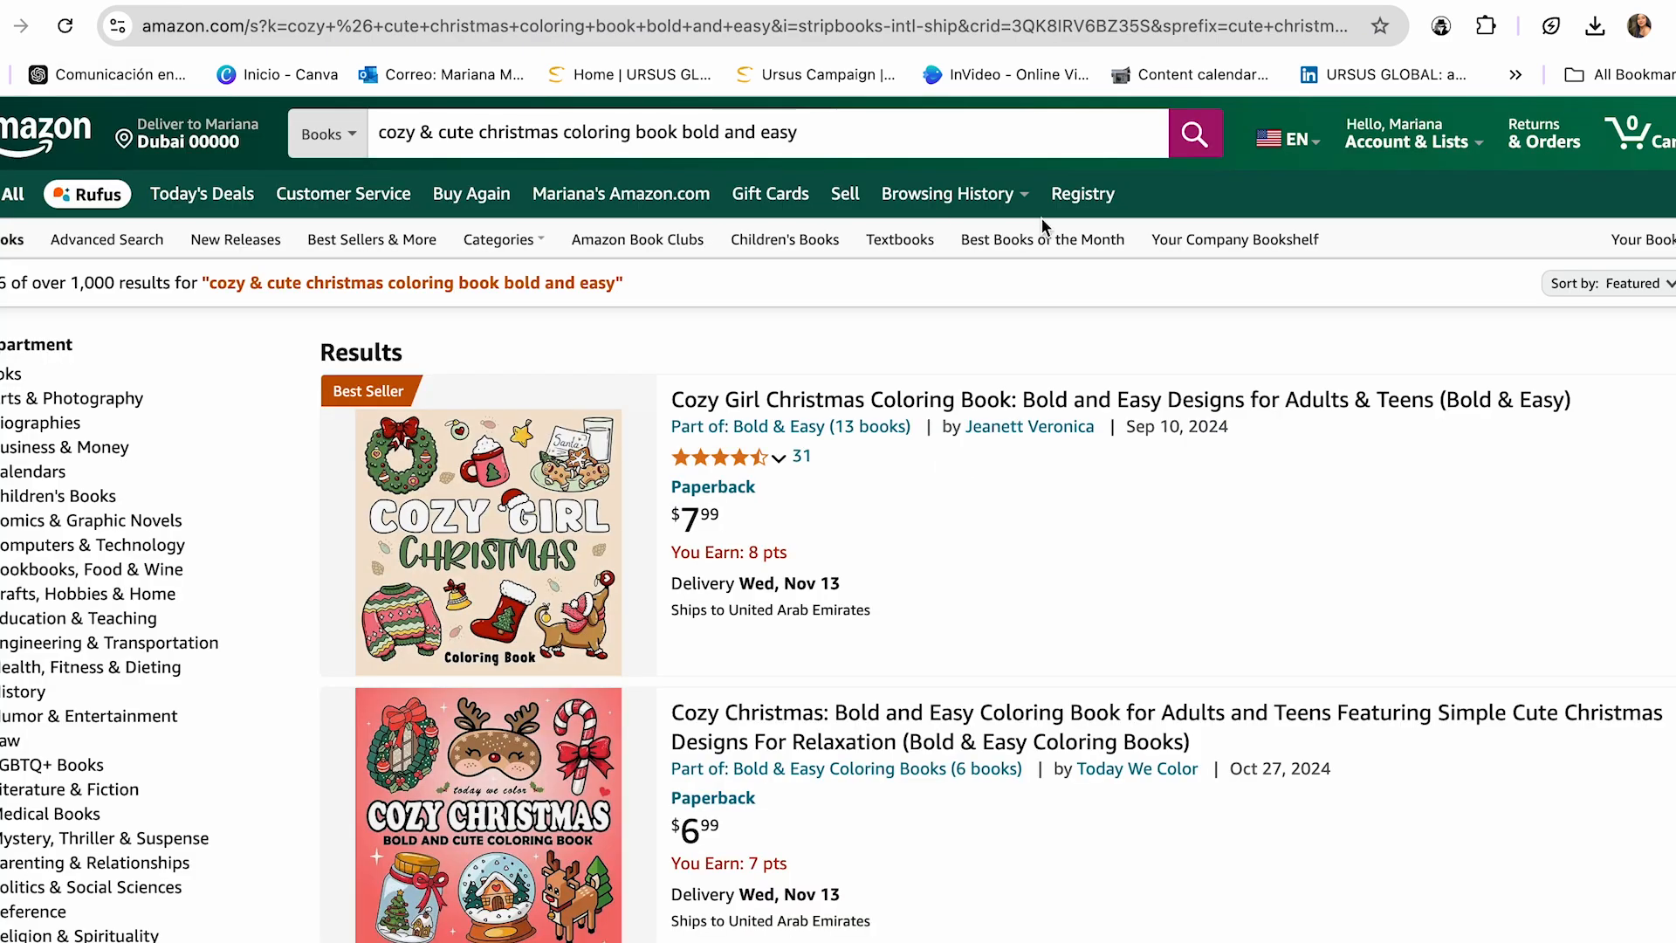
{"action": "left_click", "coordinate": [1440, 26]}
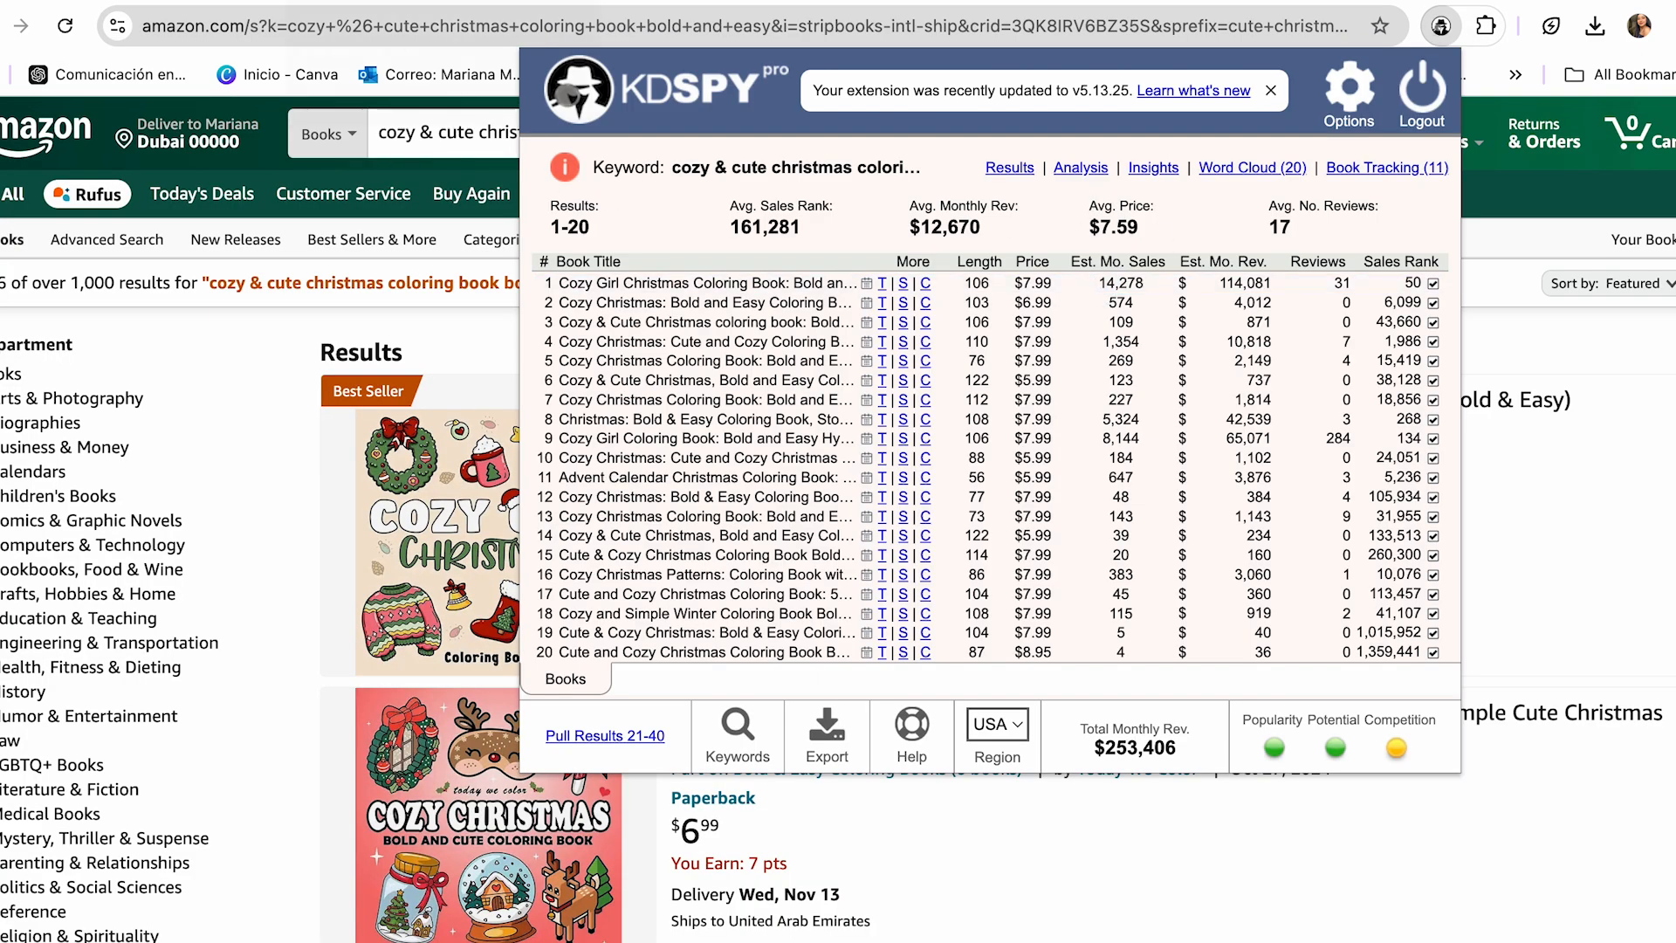
{"action": "left_click", "coordinate": [401, 2]}
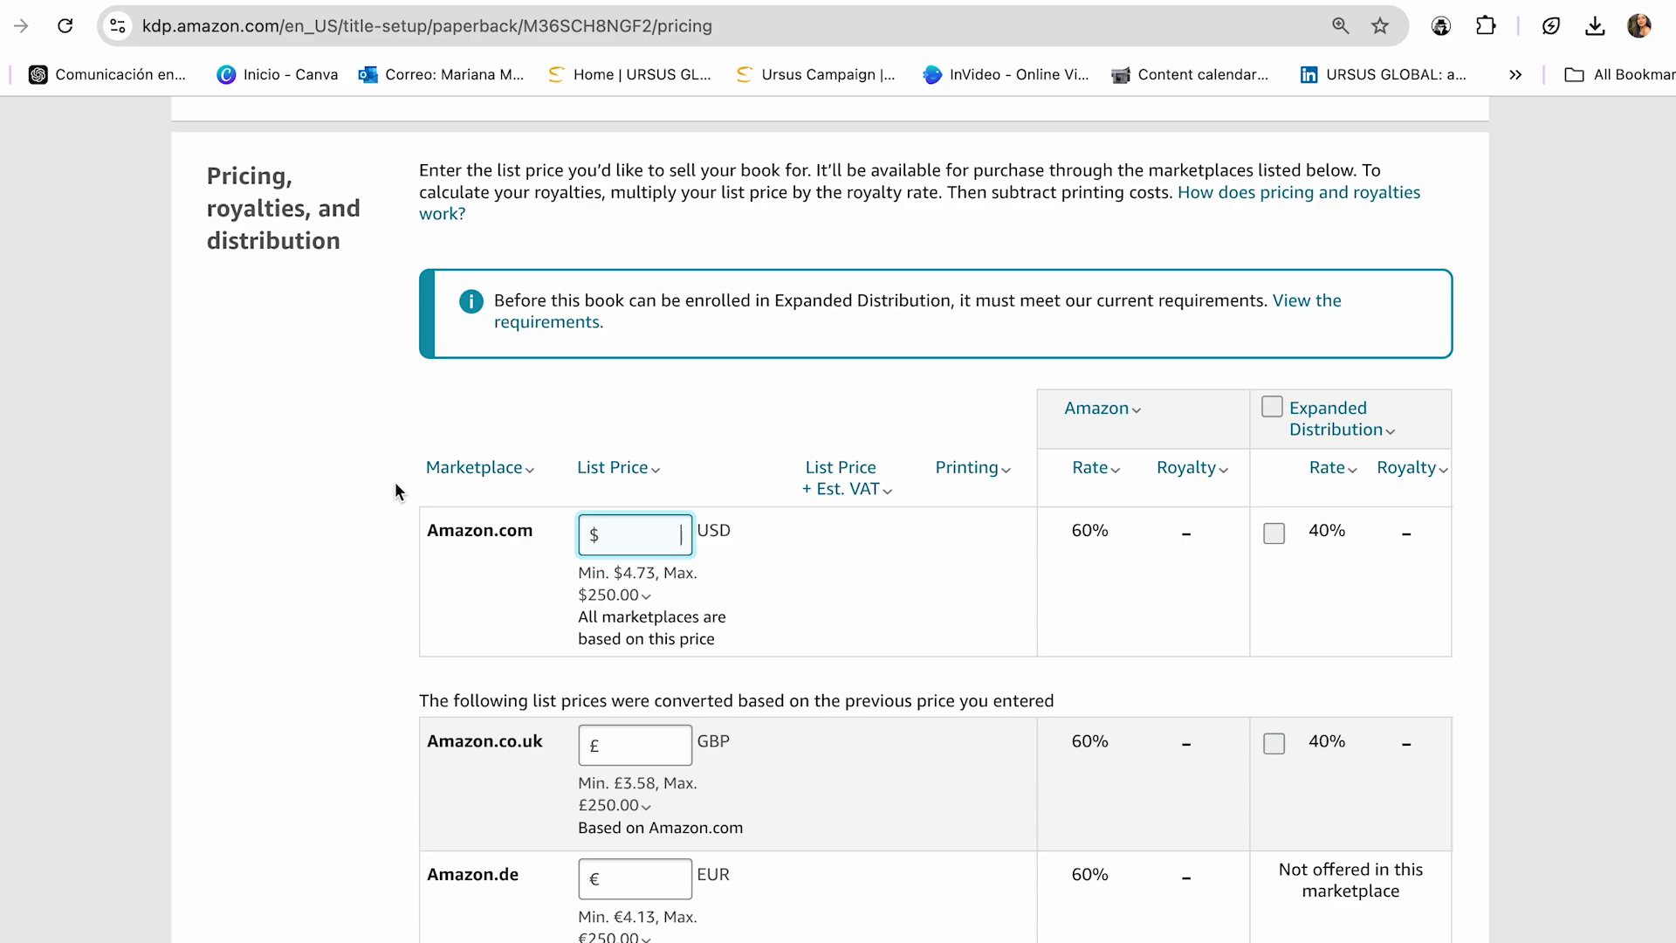
- Try 6.5 USD as the Amazon.com list price, replace it with 8 USD, and review the converted marketplace prices
{"action": "type", "text": "6.5"}
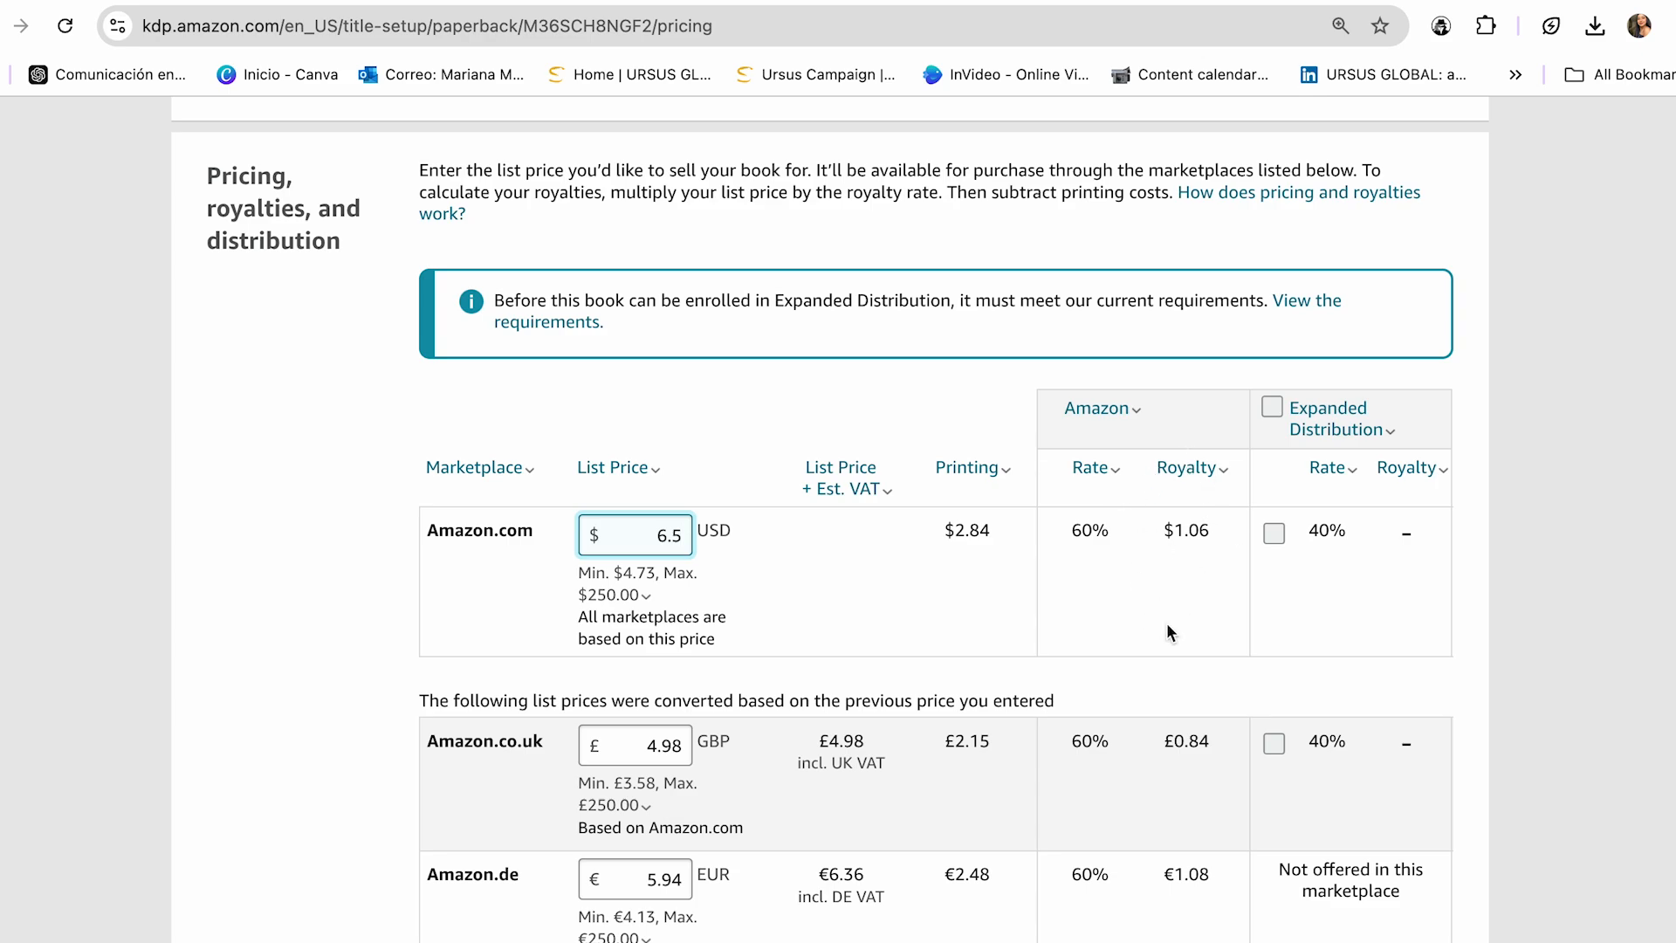
{"action": "key", "text": "BackSpace"}
{"action": "key", "text": "BackSpace"}
{"action": "key", "text": "BackSpace"}
{"action": "type", "text": "8"}
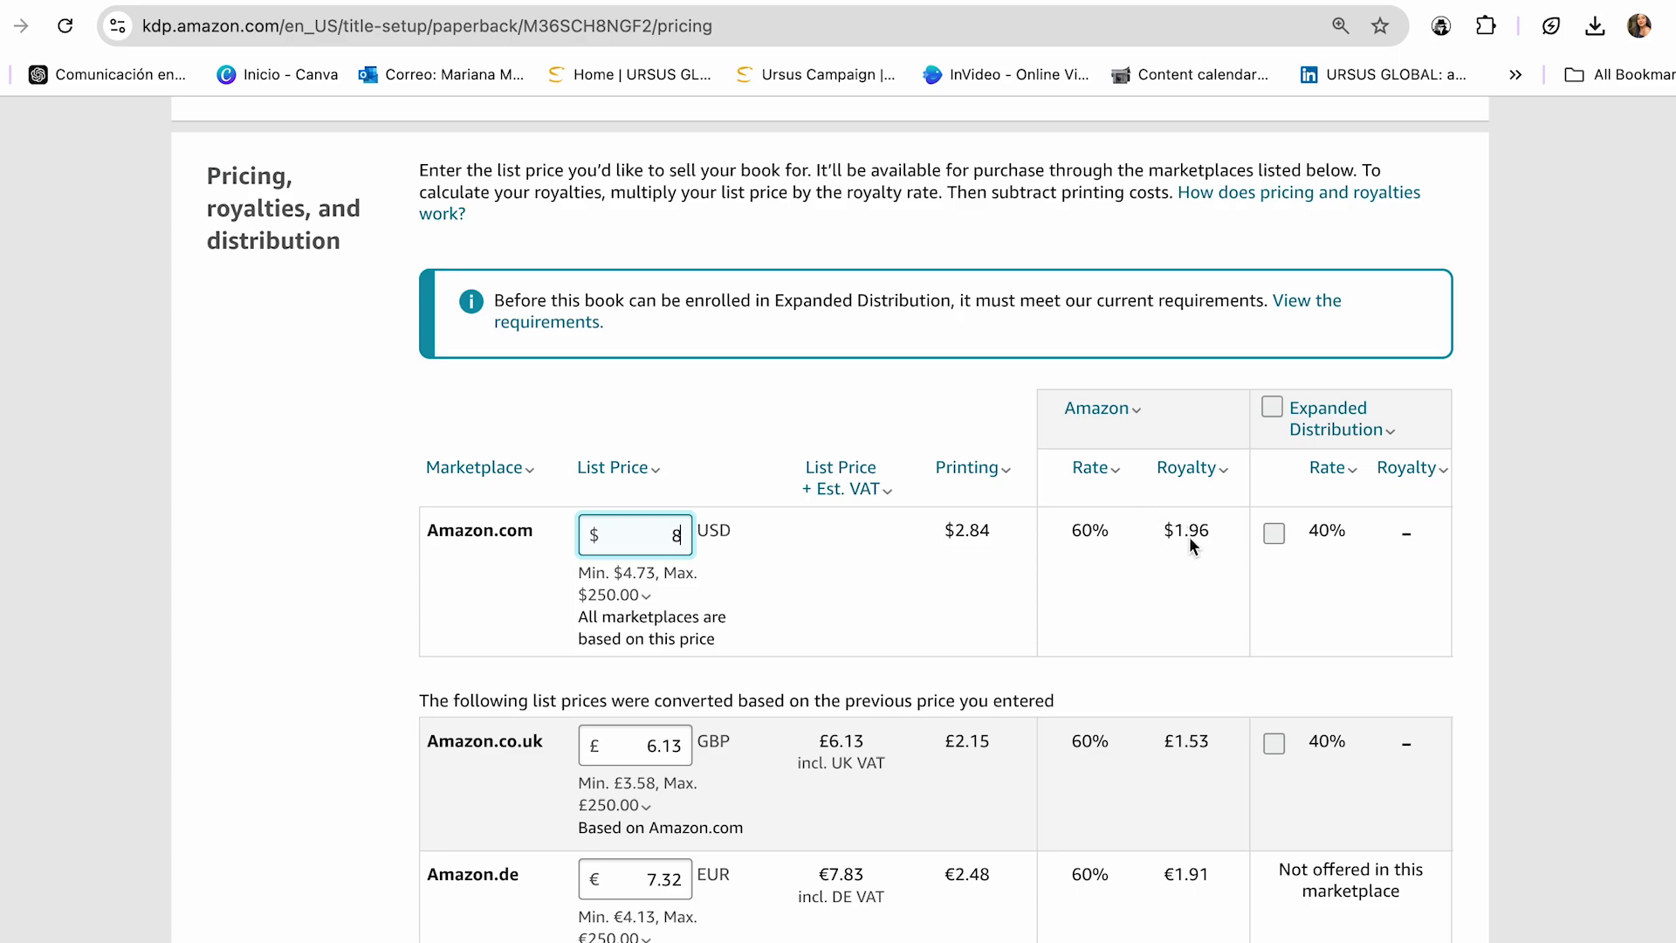
{"action": "scroll", "coordinate": [1046, 707], "scroll_direction": "down", "scroll_amount": 3}
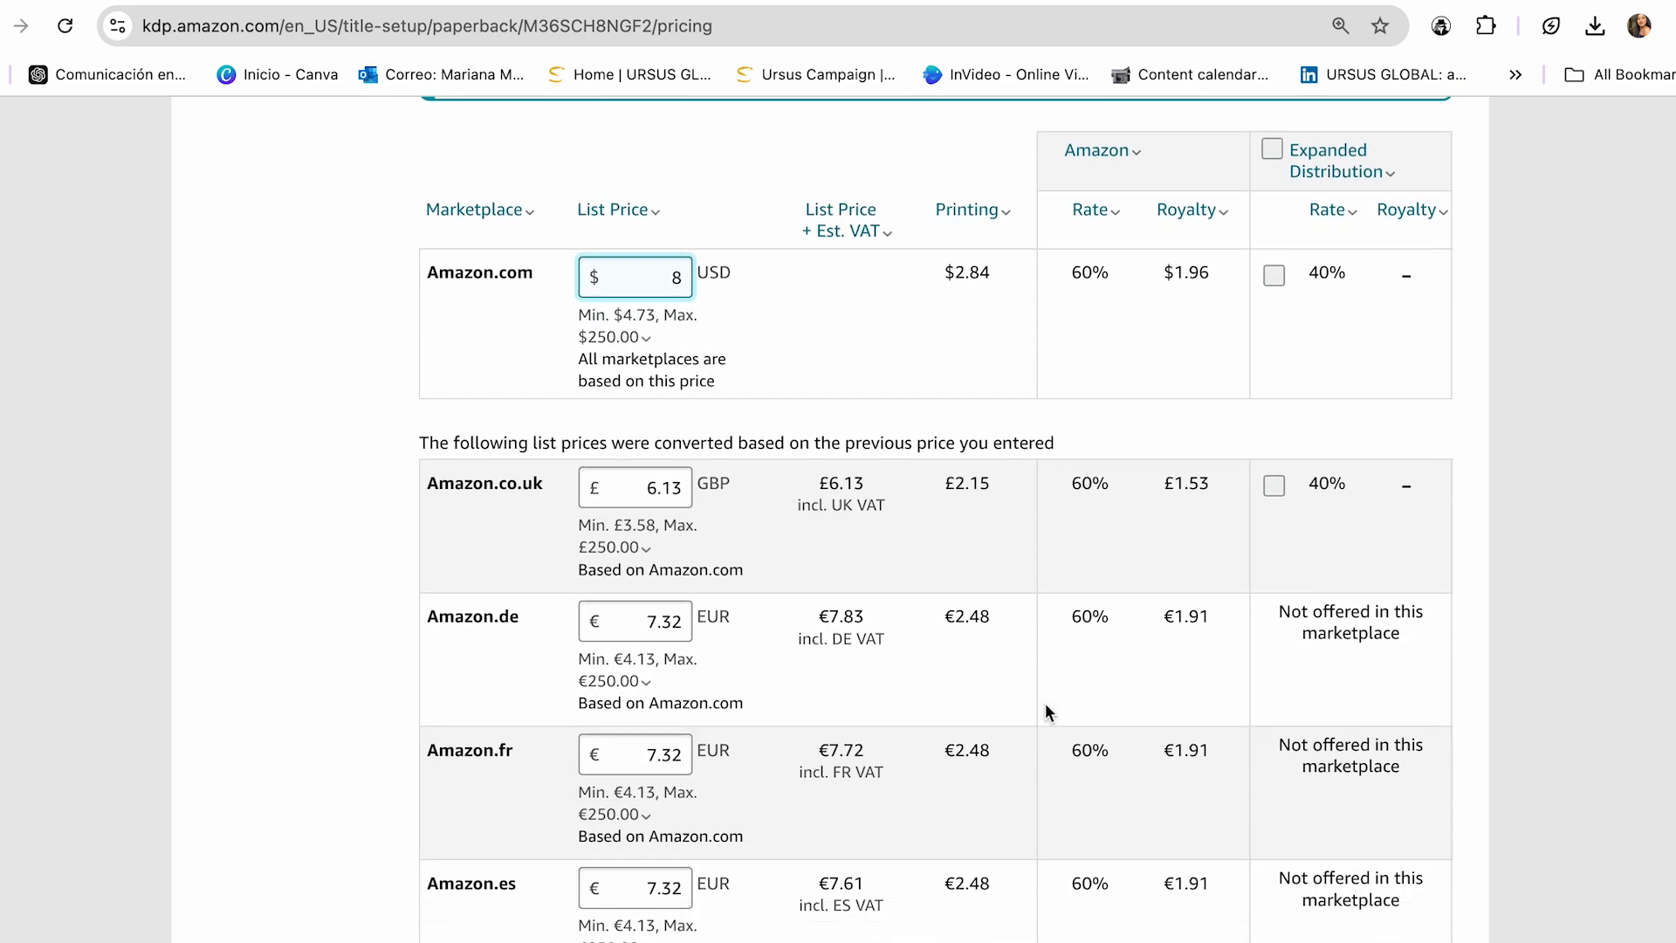
{"action": "scroll", "coordinate": [1046, 711], "scroll_direction": "down", "scroll_amount": 15}
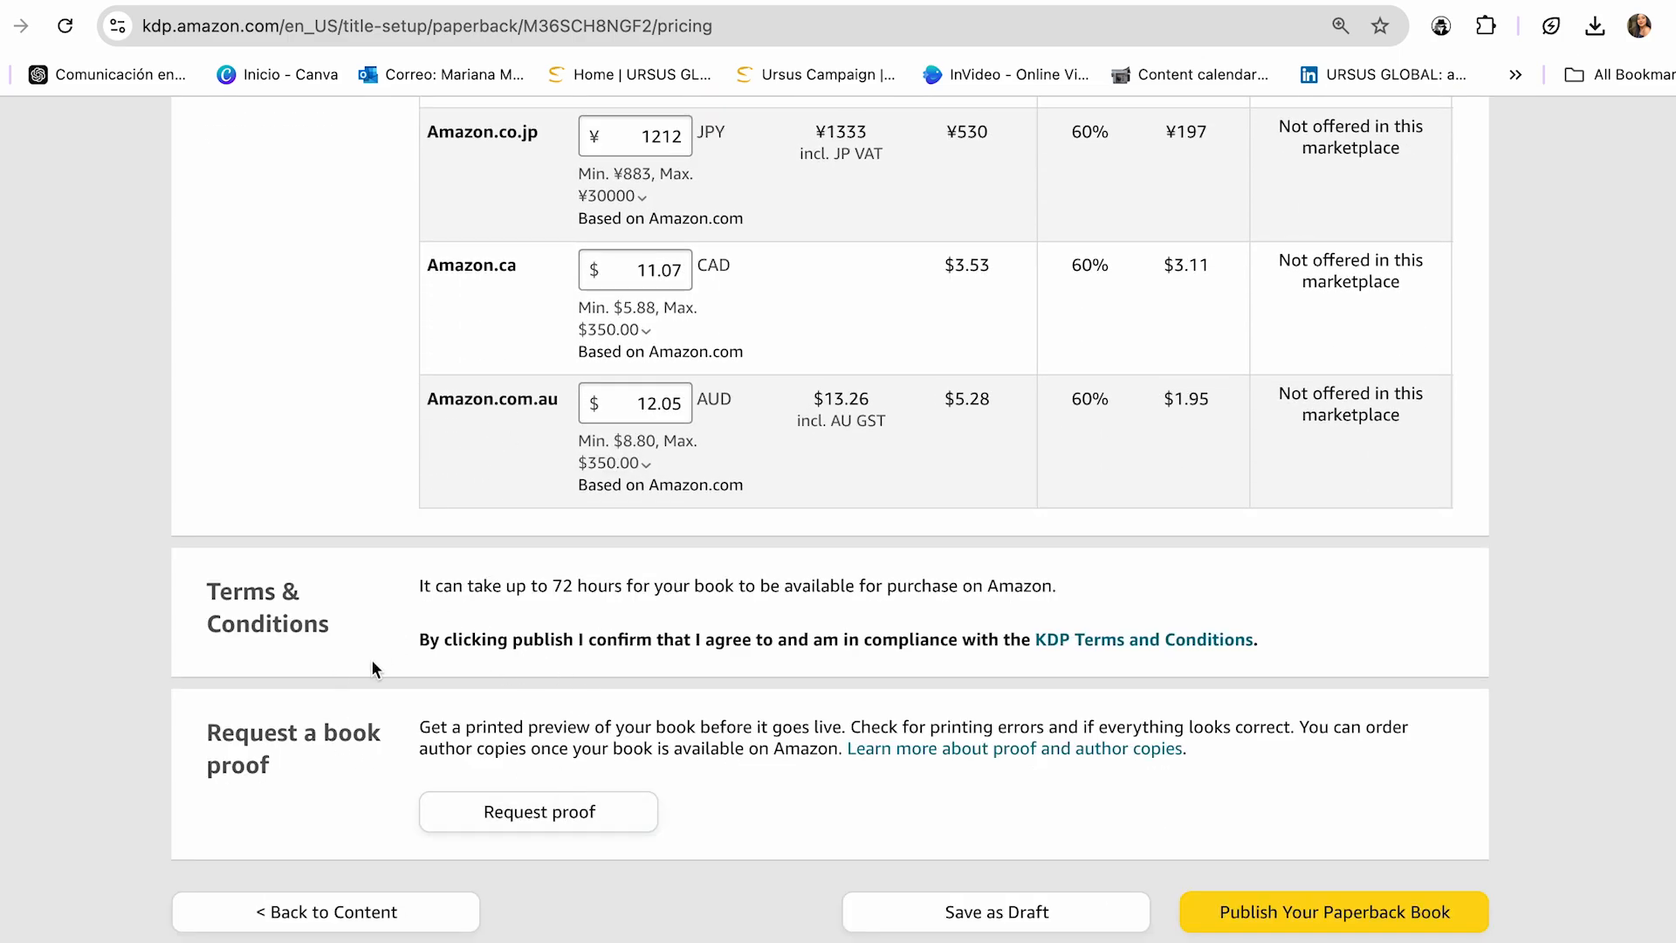